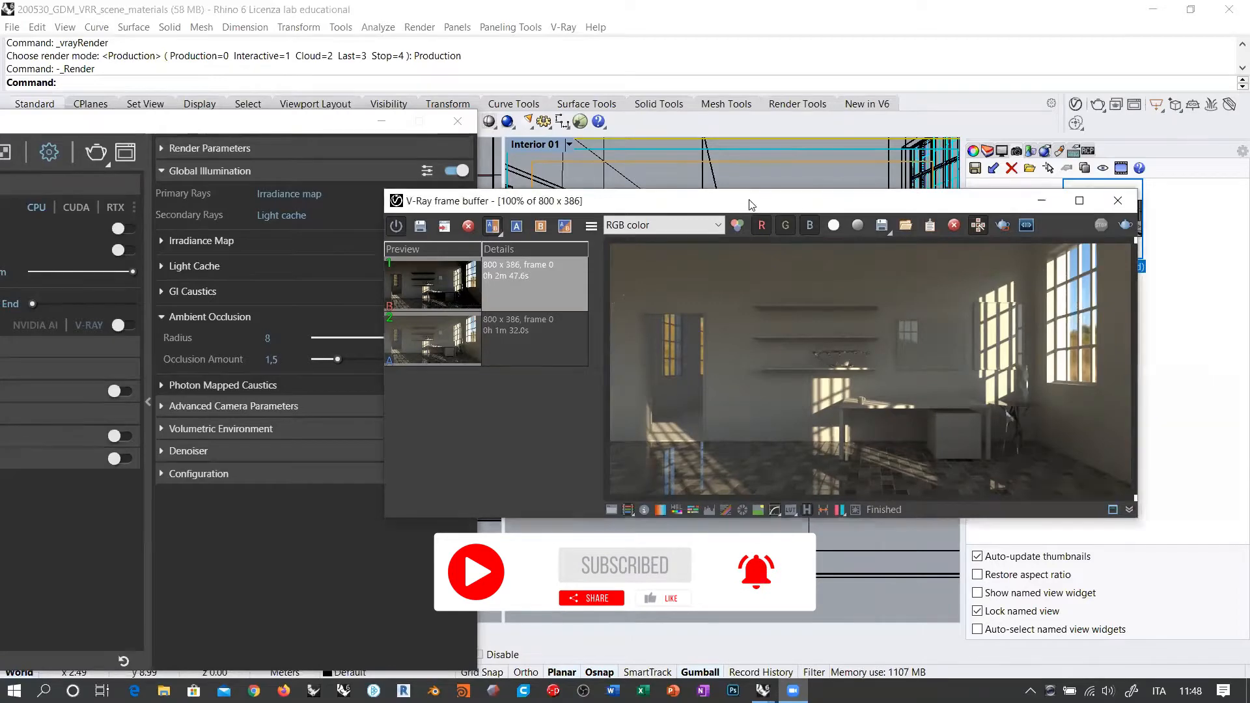
Step: Compare the two 800 x 386 renders in the V-Ray frame buffer by sweeping the A/B divider across the image
drag(752, 204, 698, 160)
click(481, 255)
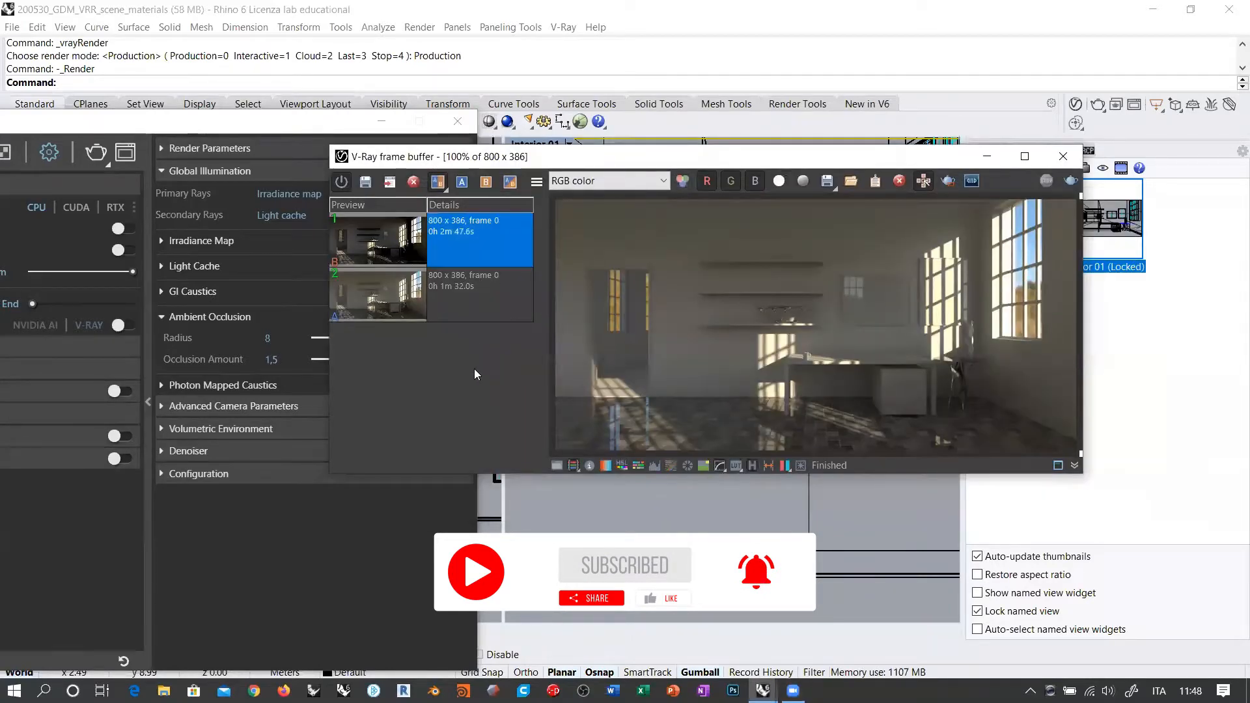
drag(619, 162, 767, 37)
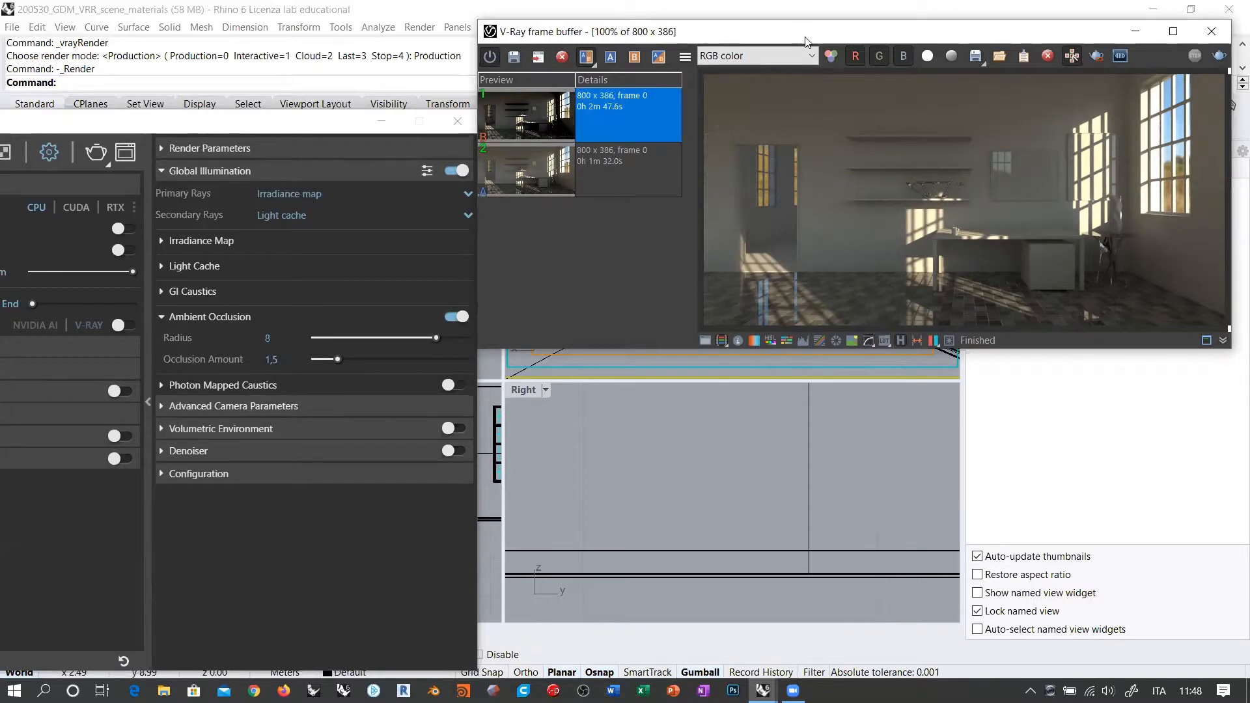
drag(805, 40, 808, 61)
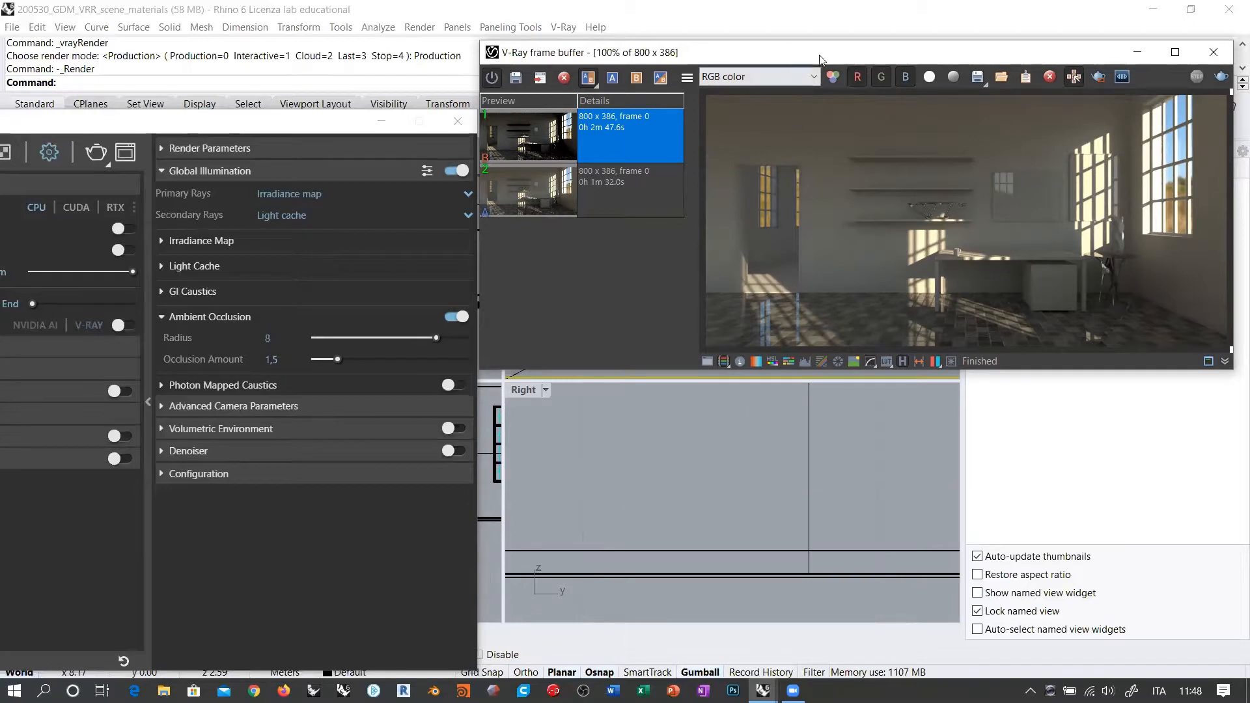
drag(792, 60, 744, 175)
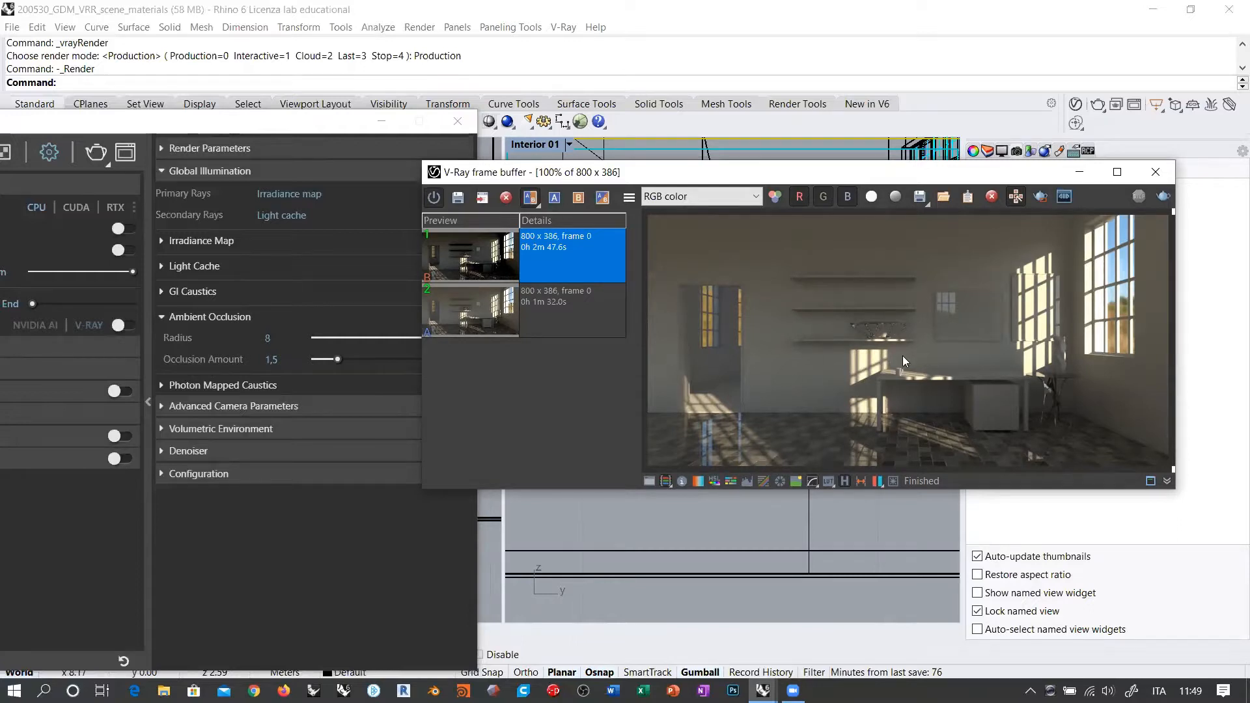
click(1173, 470)
drag(1167, 467, 659, 464)
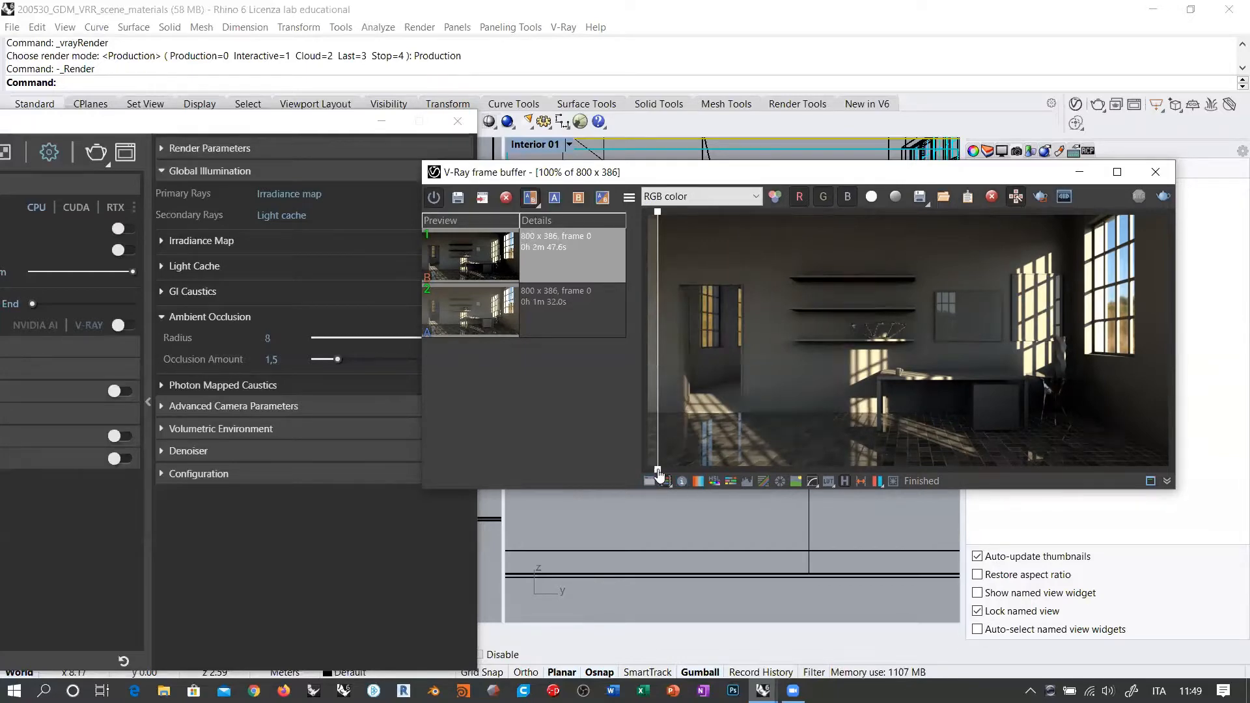
drag(659, 474, 1158, 472)
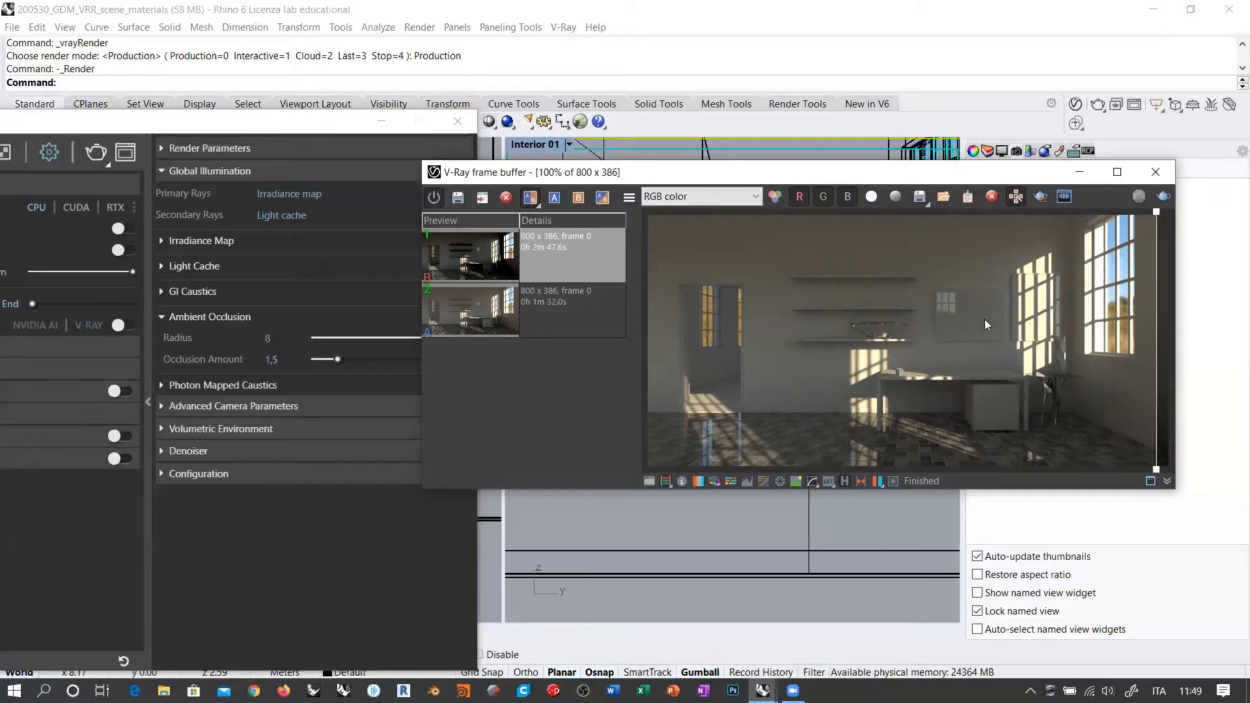
drag(1155, 472, 920, 466)
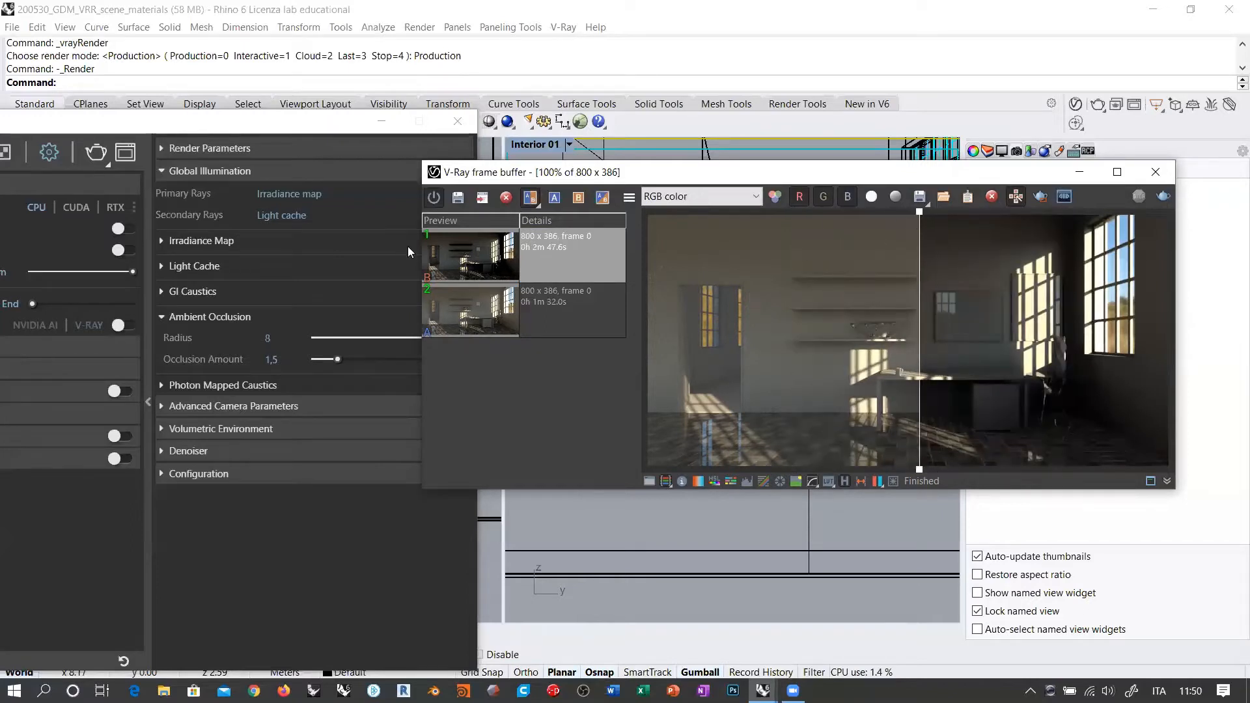
Step: Hide the render history in the V-Ray frame buffer and close the frame buffer window
click(434, 196)
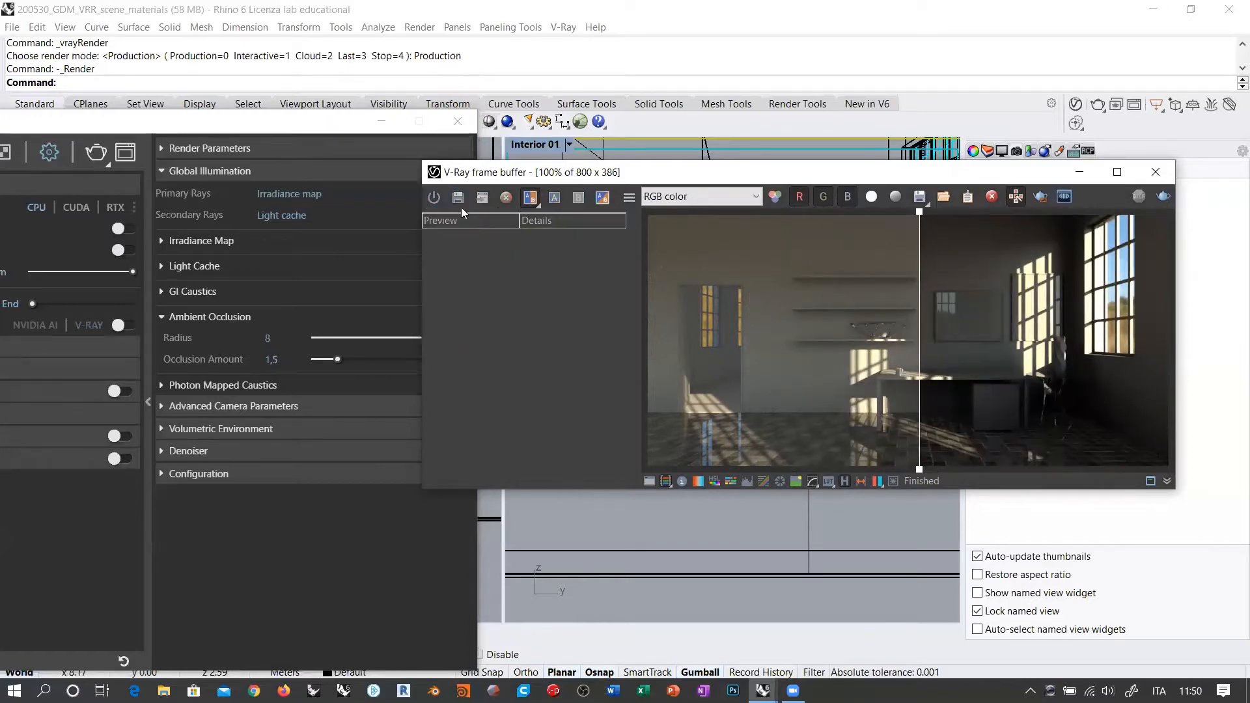
click(434, 196)
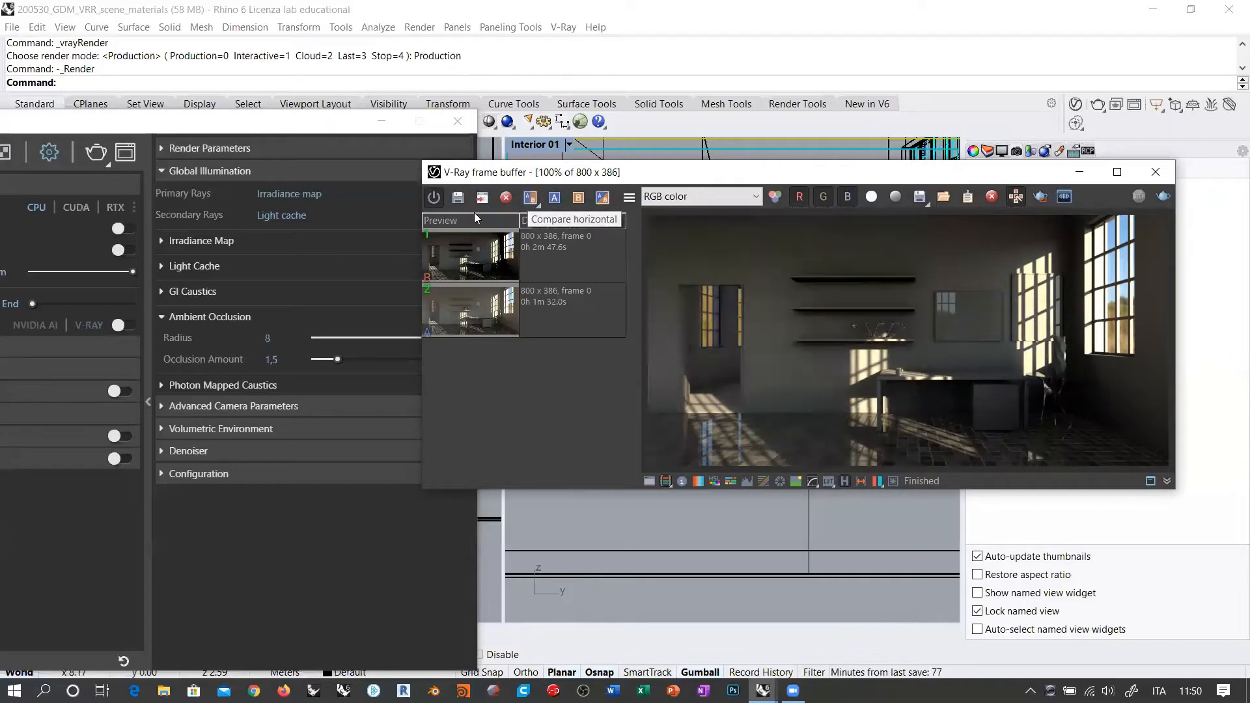
click(433, 197)
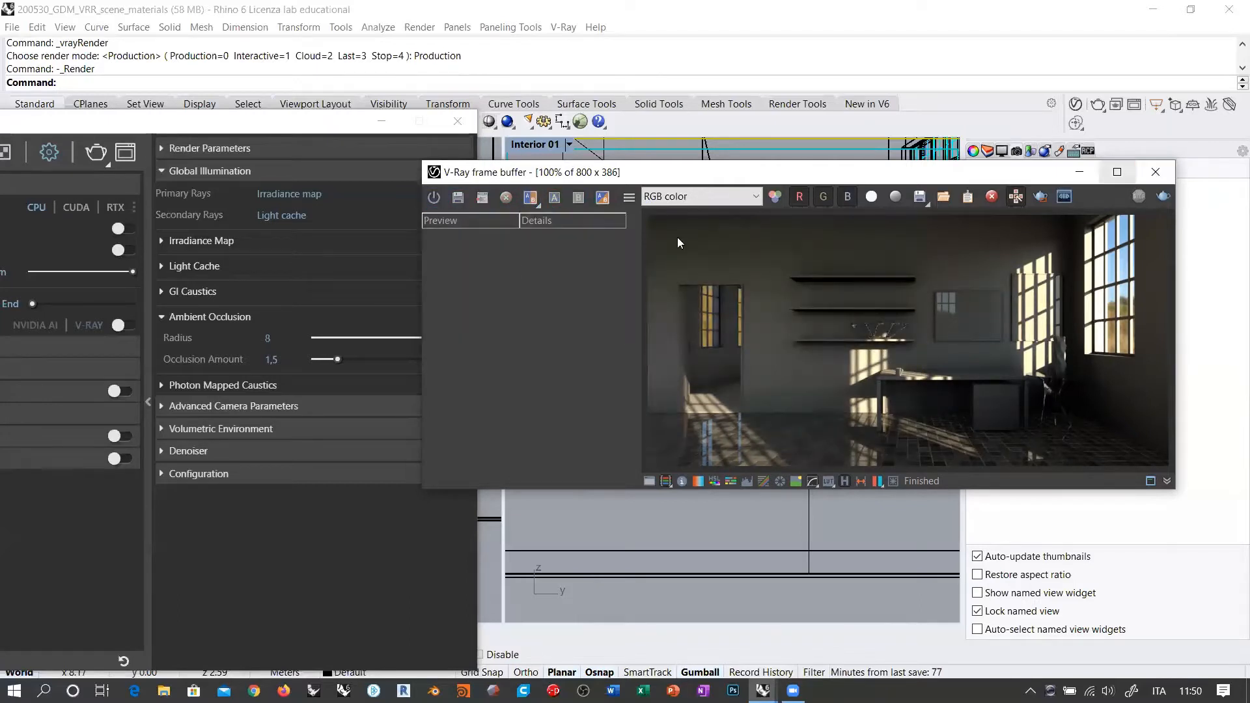
click(828, 481)
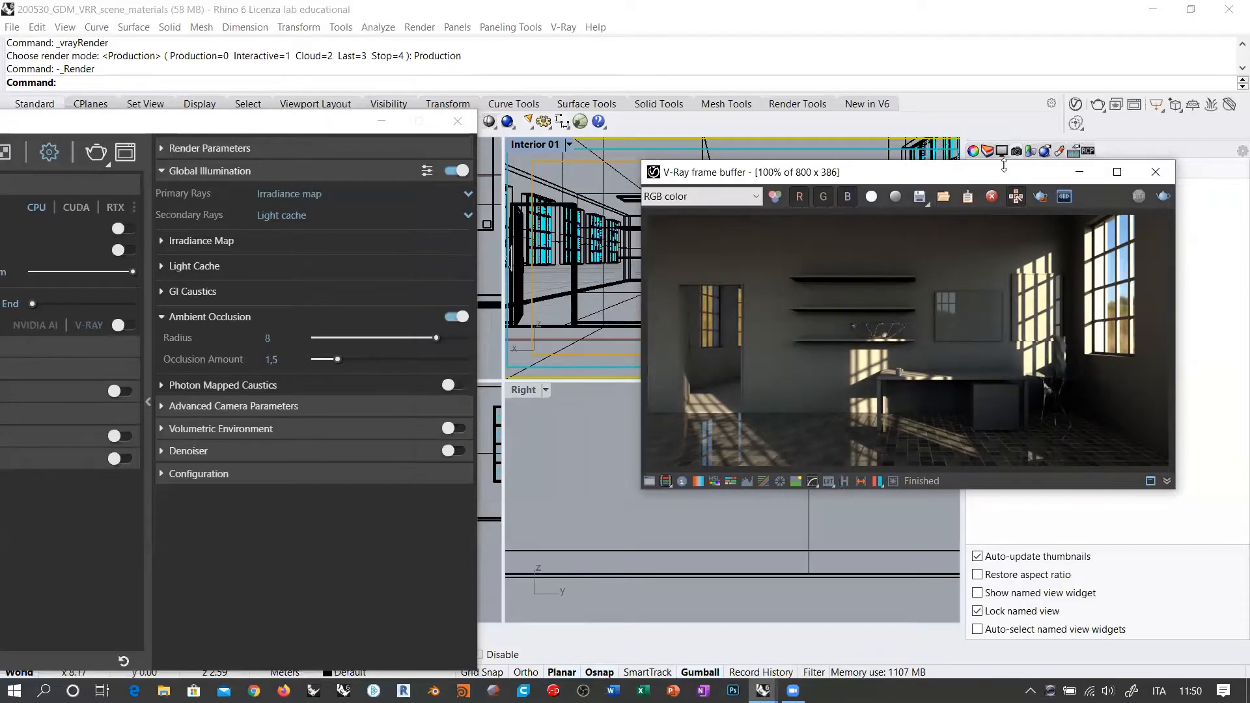
drag(999, 175, 872, 207)
click(1033, 203)
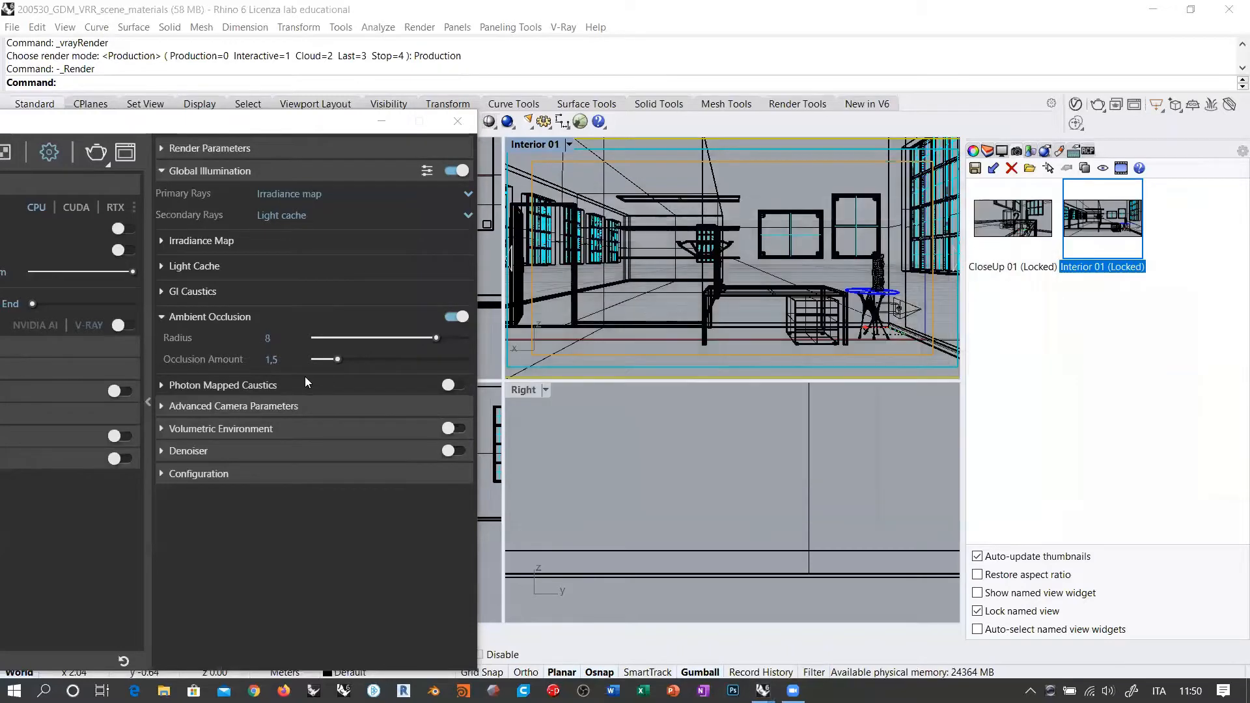
Step: Set the ambient occlusion's Occlusion Amount to 0,8 and put away the V-Ray settings window
drag(286, 361, 186, 349)
text(0,8)
key(Return)
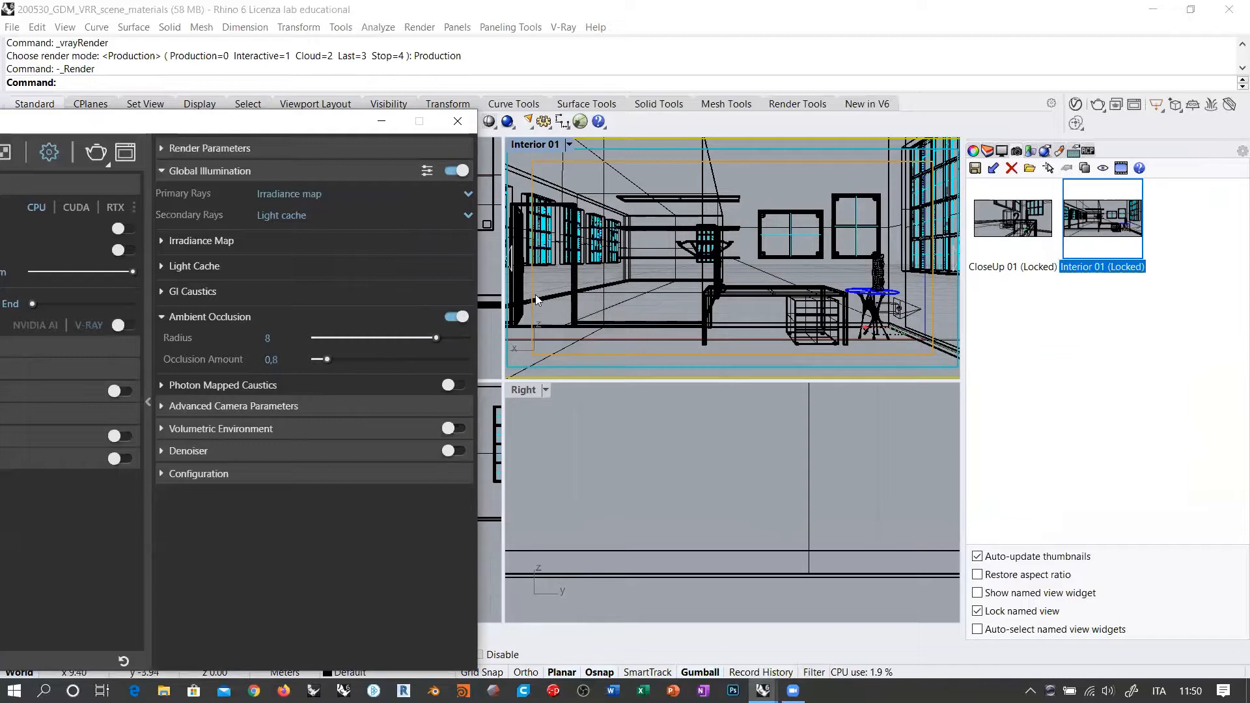
click(785, 186)
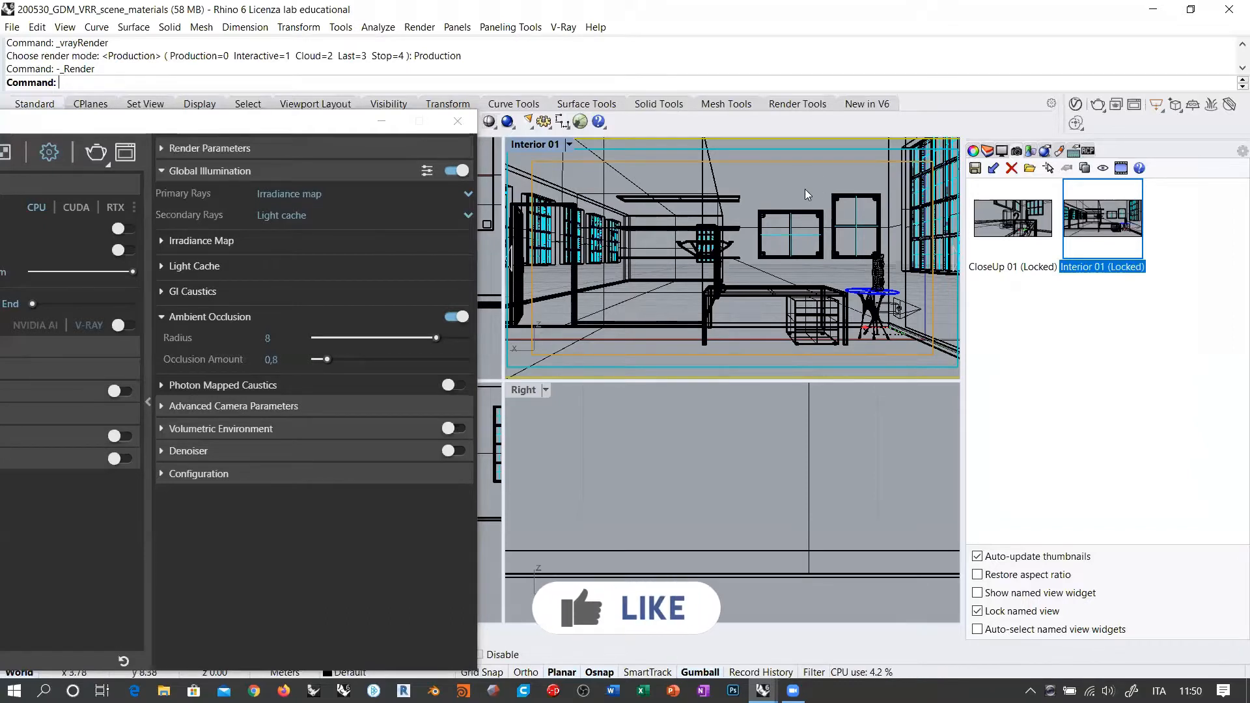
drag(350, 123, 498, 123)
click(833, 205)
click(600, 122)
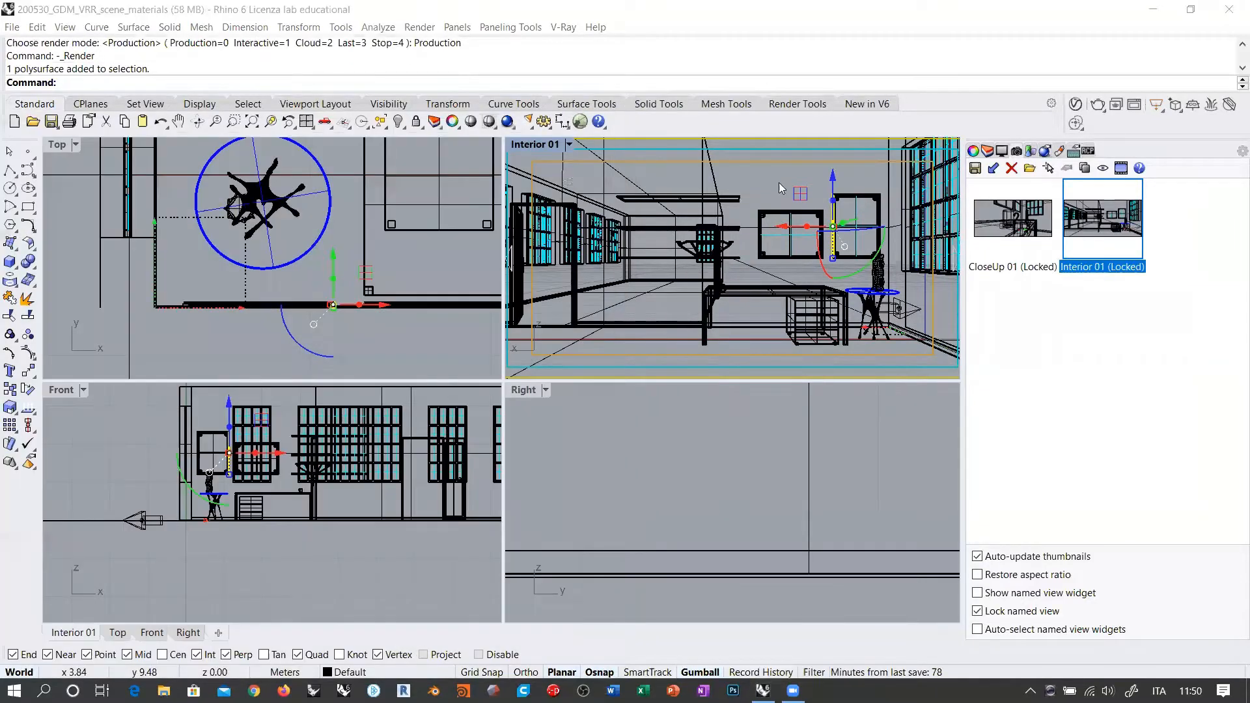
Step: Select the four moulding polysurfaces of the wall frame nearest the window, picking them at both frame ends in the Top view
scroll(278, 270, up, 2)
right_drag(277, 270, 285, 265)
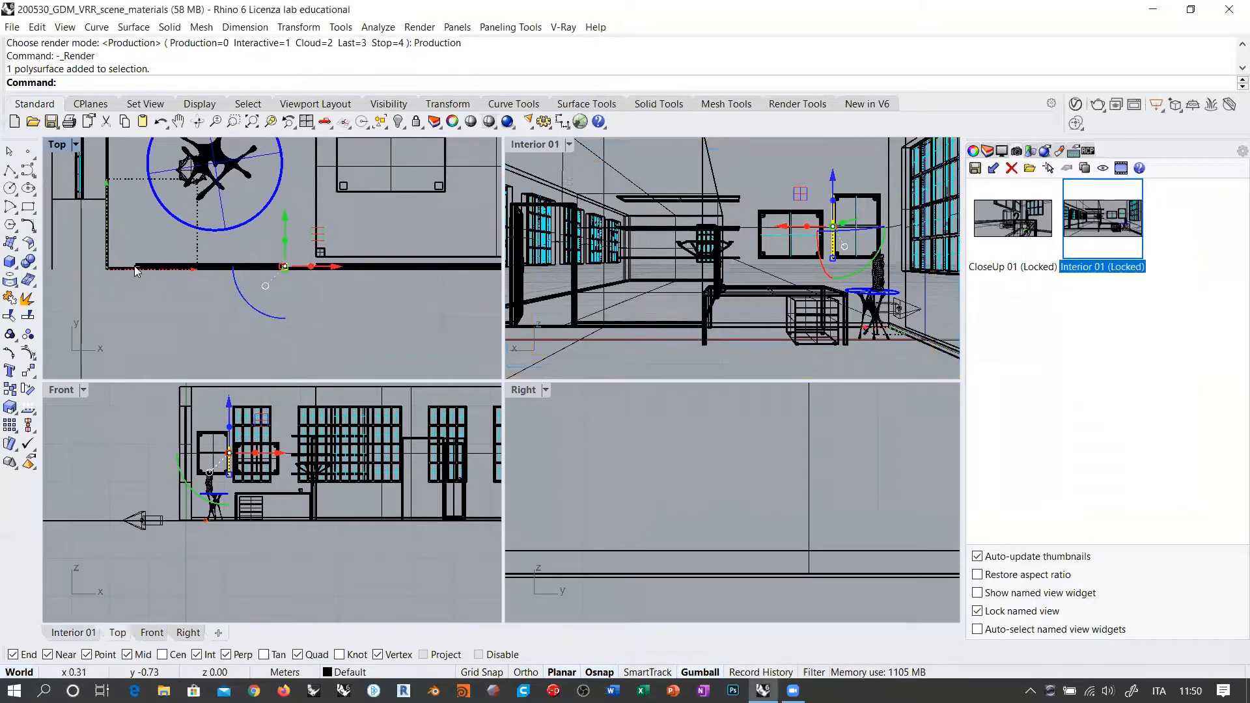
scroll(134, 266, up, 15)
click(184, 228)
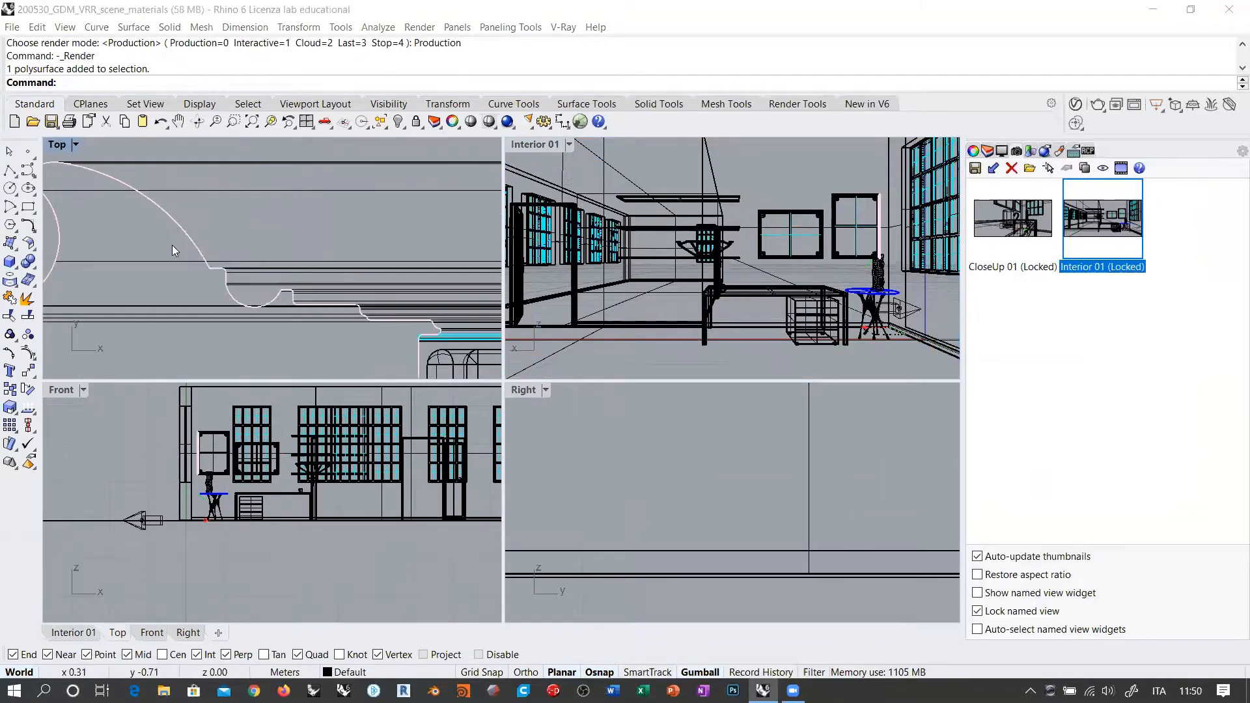
click(219, 216)
scroll(237, 230, down, 8)
drag(275, 175, 108, 255)
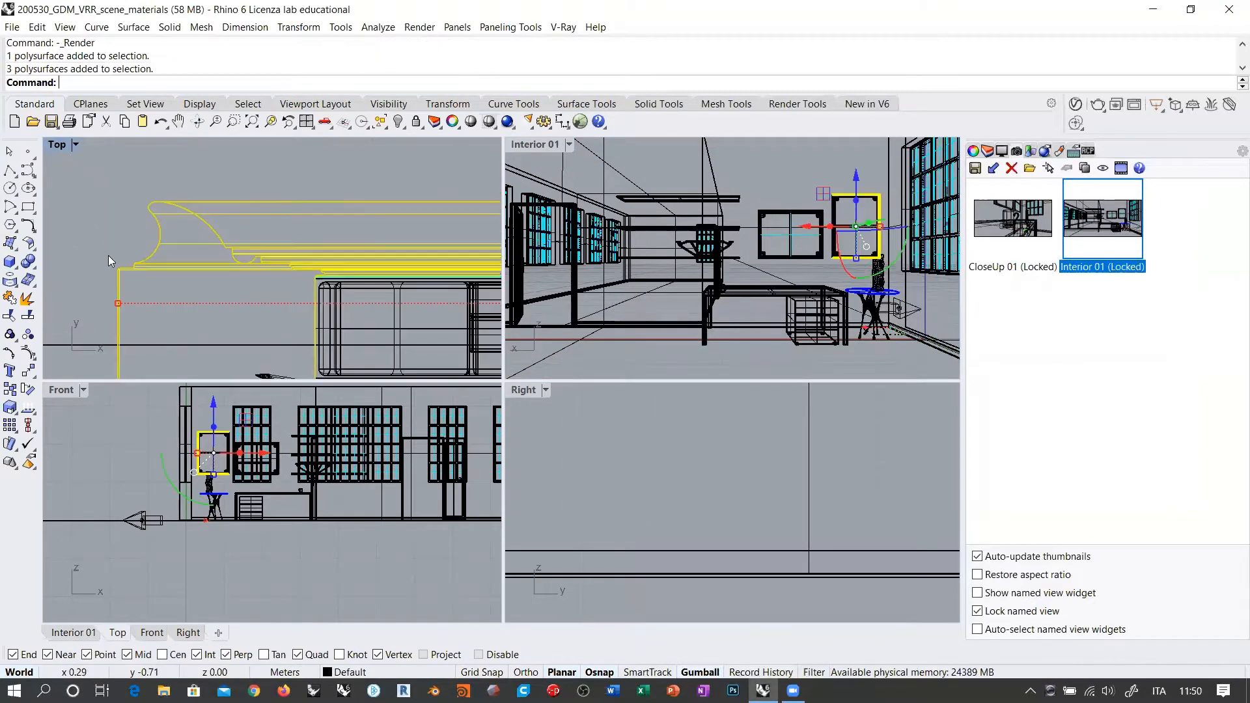
scroll(131, 238, down, 18)
right_drag(279, 247, 197, 272)
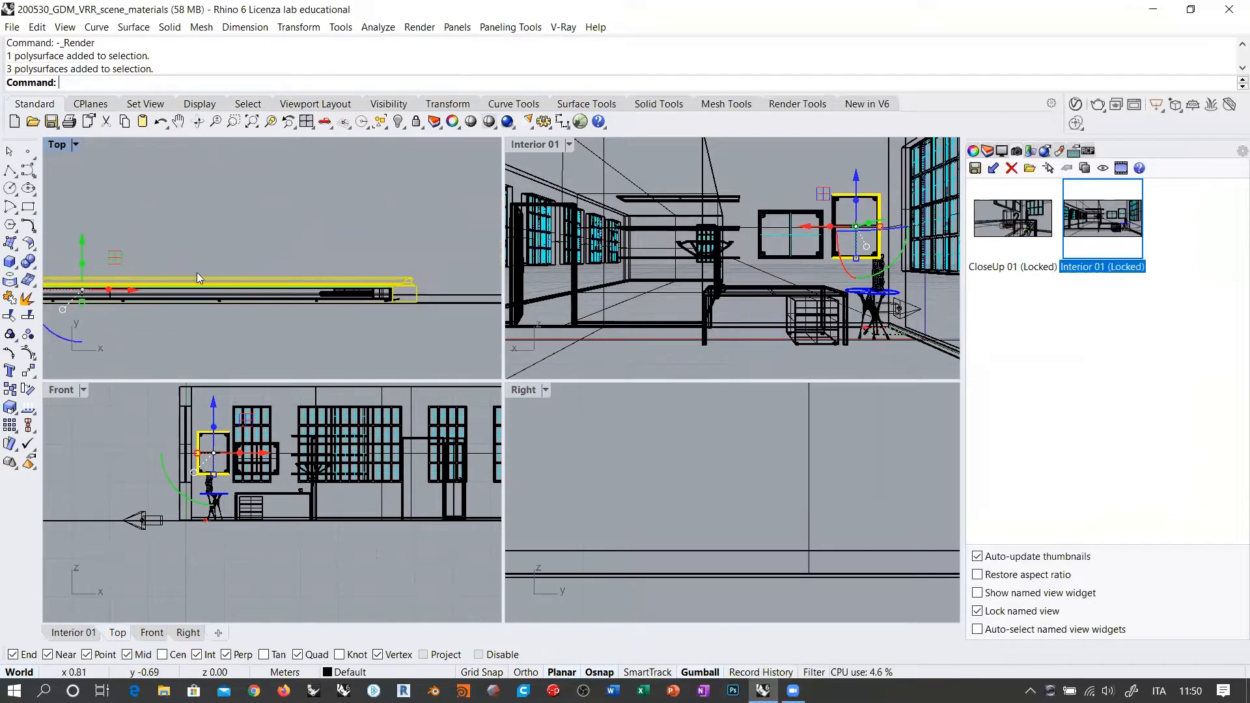
scroll(417, 282, up, 14)
drag(422, 237, 347, 305)
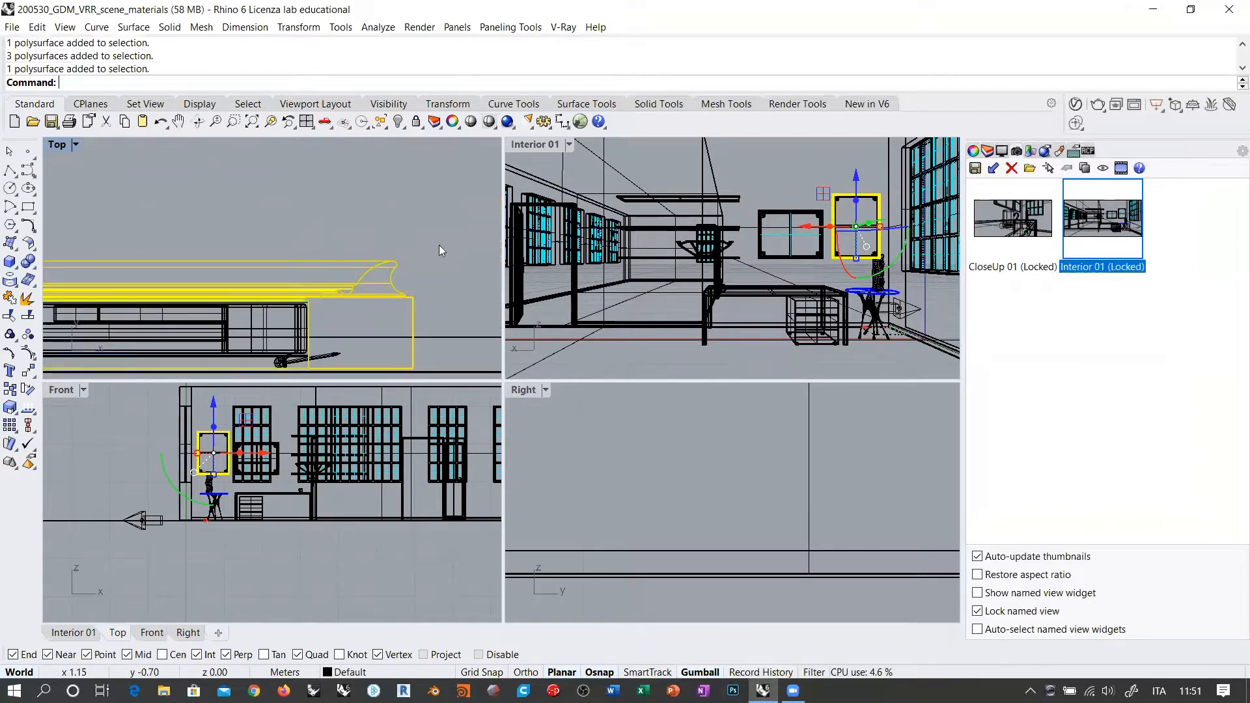
Step: Examine the selected moulding profiles at the frame's upper corner in the Front view
right_drag(226, 461, 257, 476)
scroll(257, 470, up, 15)
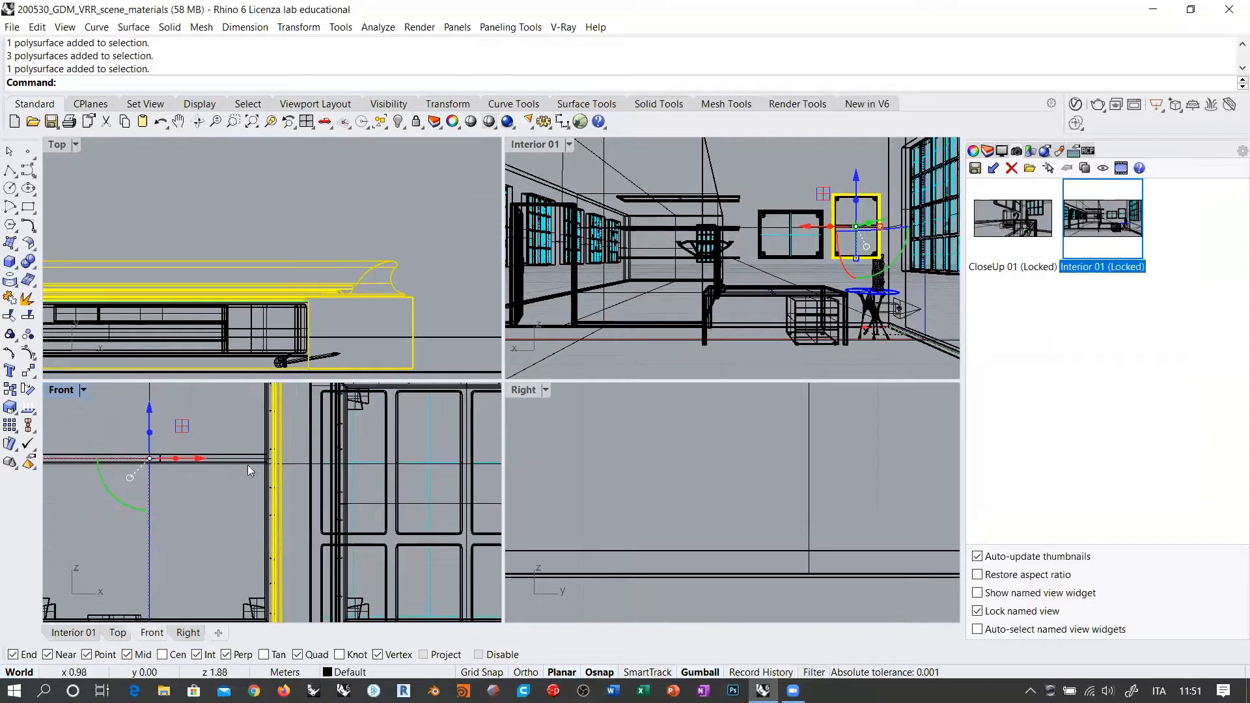
right_drag(242, 430, 301, 526)
right_drag(317, 410, 340, 476)
scroll(341, 470, up, 14)
scroll(345, 442, down, 5)
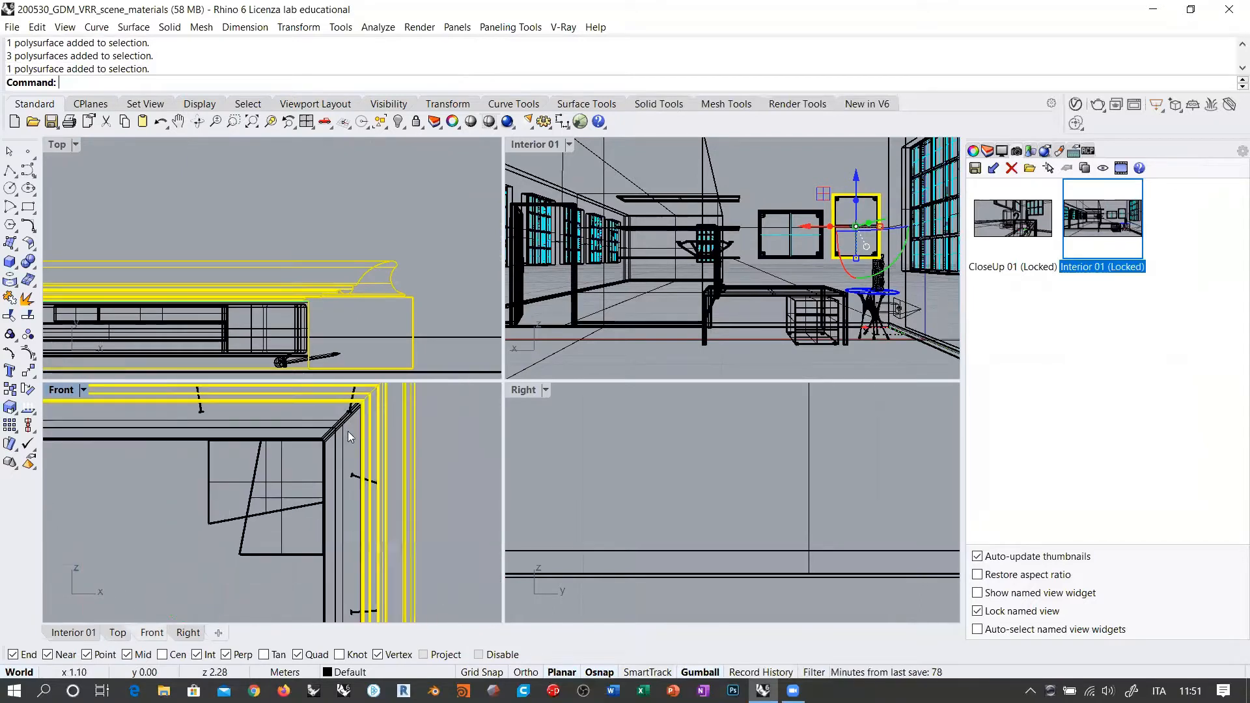
scroll(387, 242, up, 8)
scroll(417, 257, down, 3)
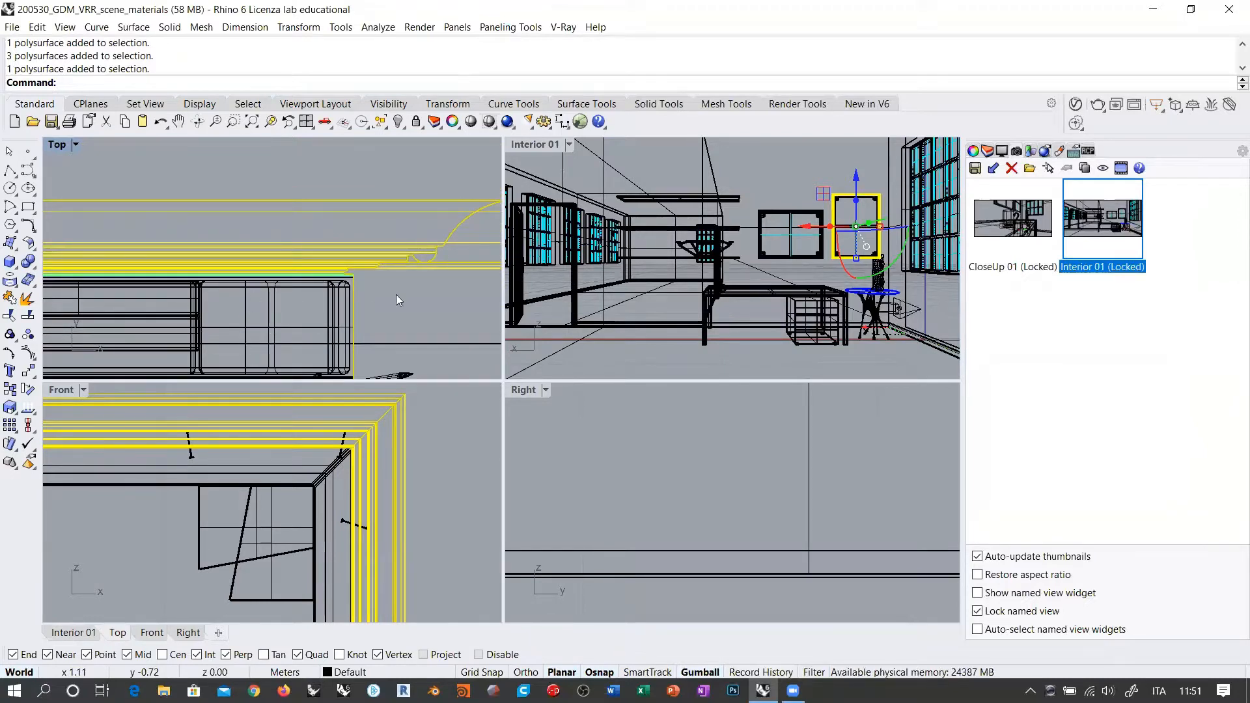
Step: Add the four moulding polysurfaces of the second, wider wall frame to the selection in the Top view
scroll(180, 242, down, 5)
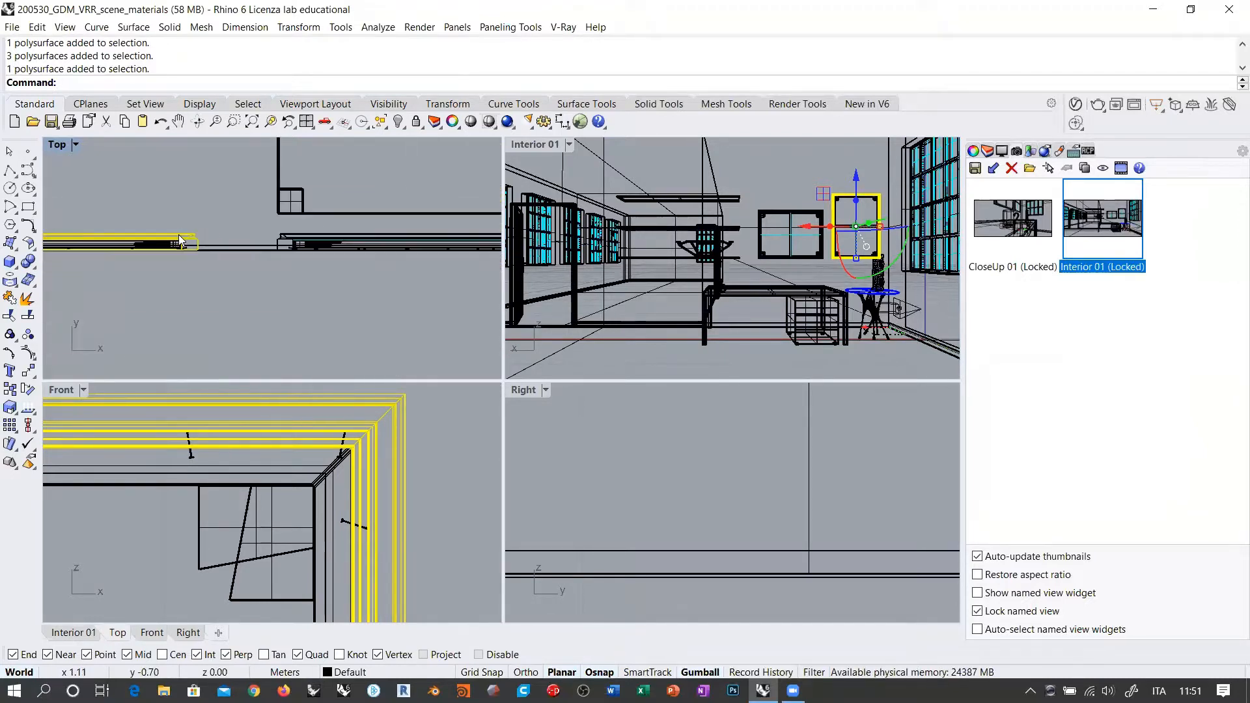
scroll(181, 241, up, 5)
shift+click(100, 295)
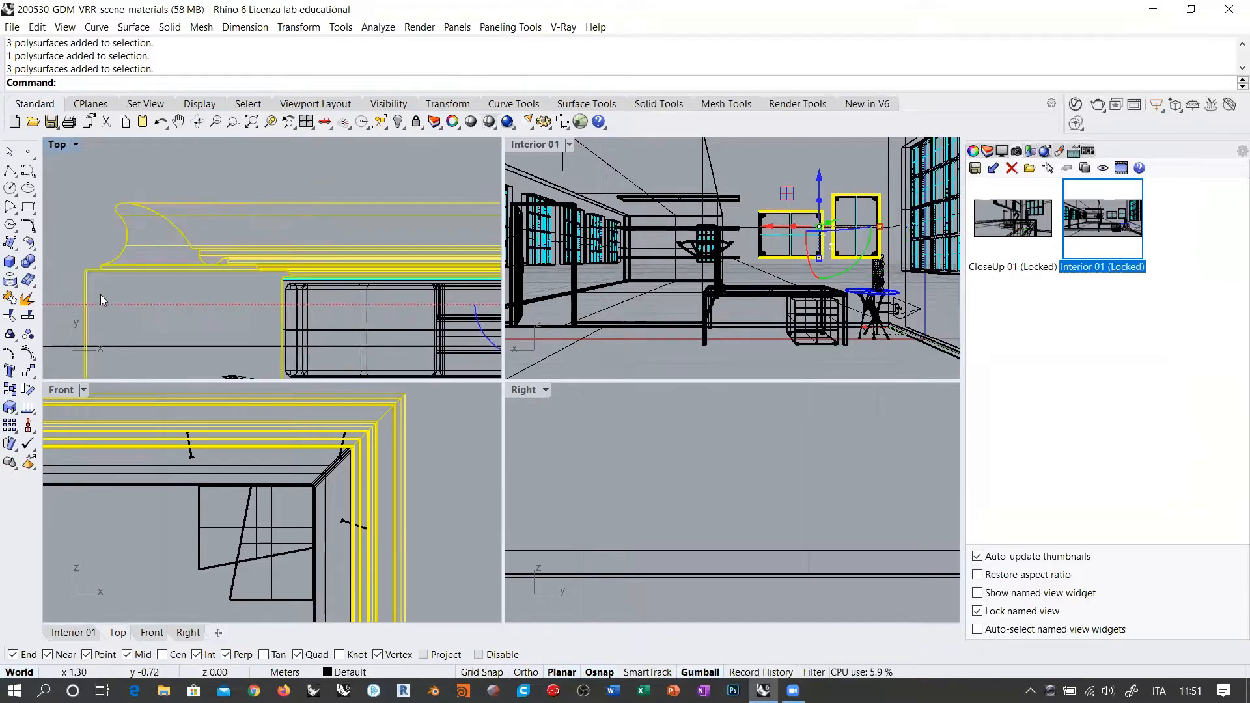
scroll(100, 273, down, 6)
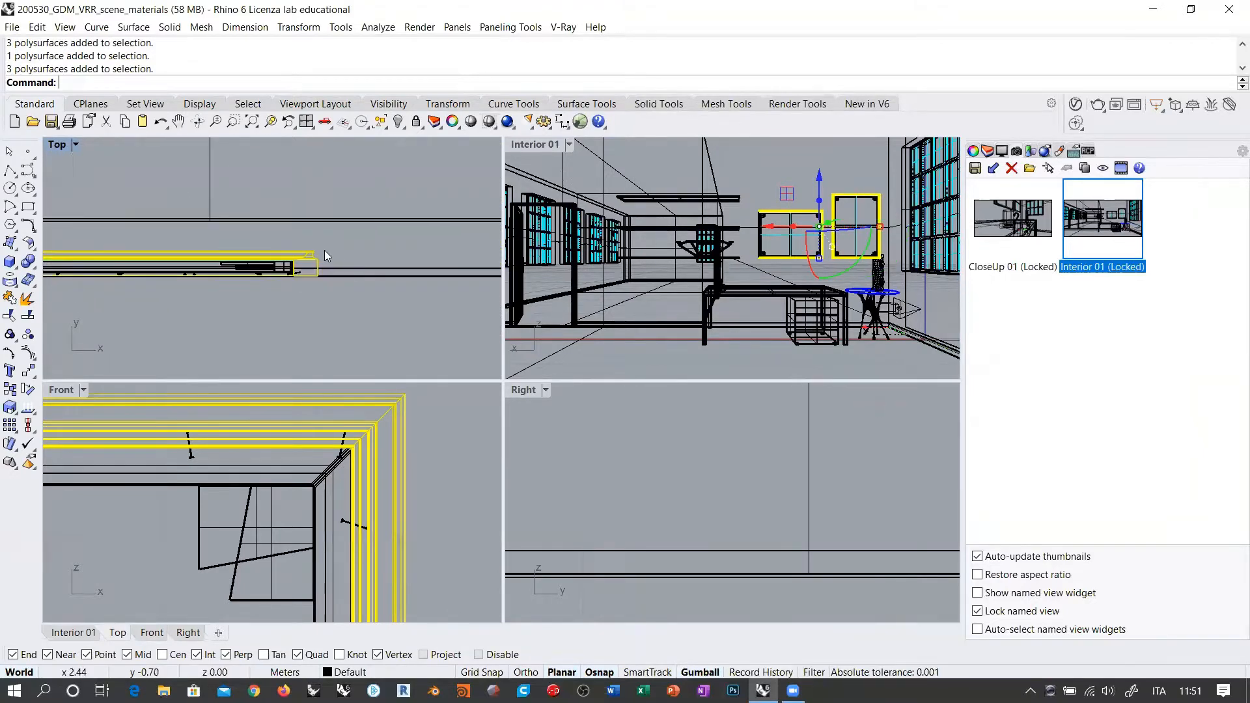
scroll(325, 255, up, 5)
shift+click(251, 289)
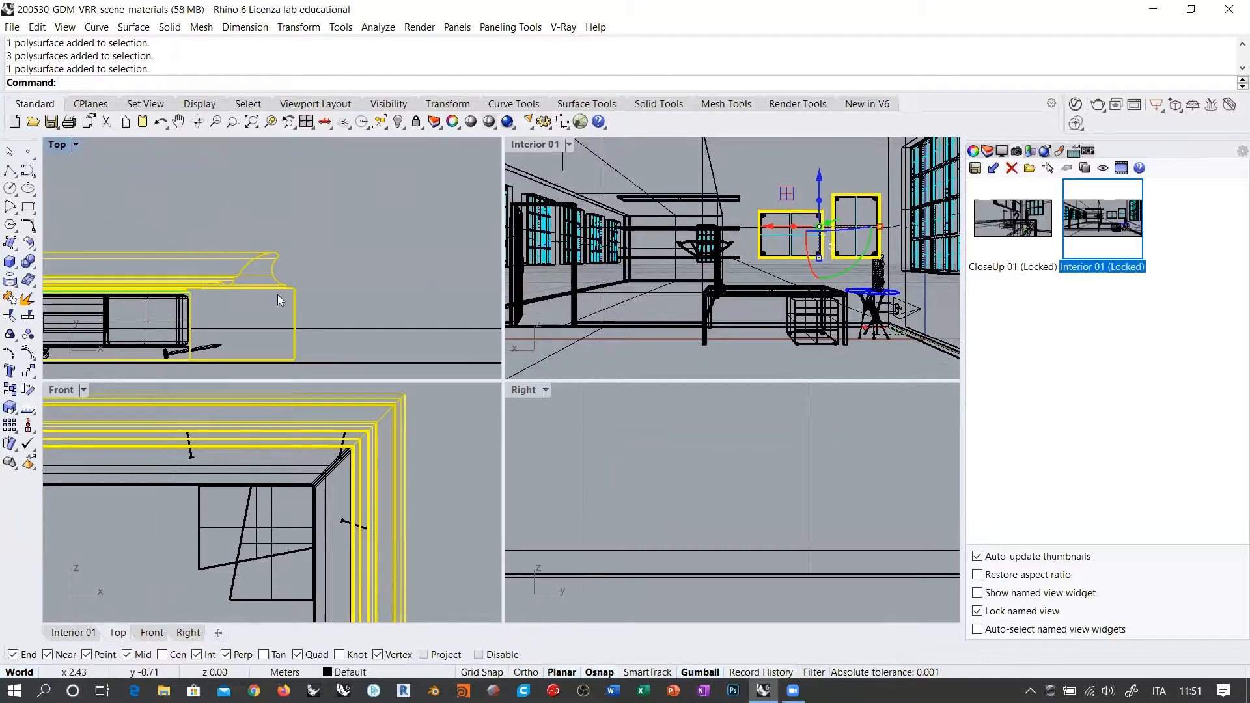
Step: Set the display color of the selected polysurfaces of both wall frames to Green and deselect them
scroll(279, 299, down, 6)
scroll(347, 431, down, 3)
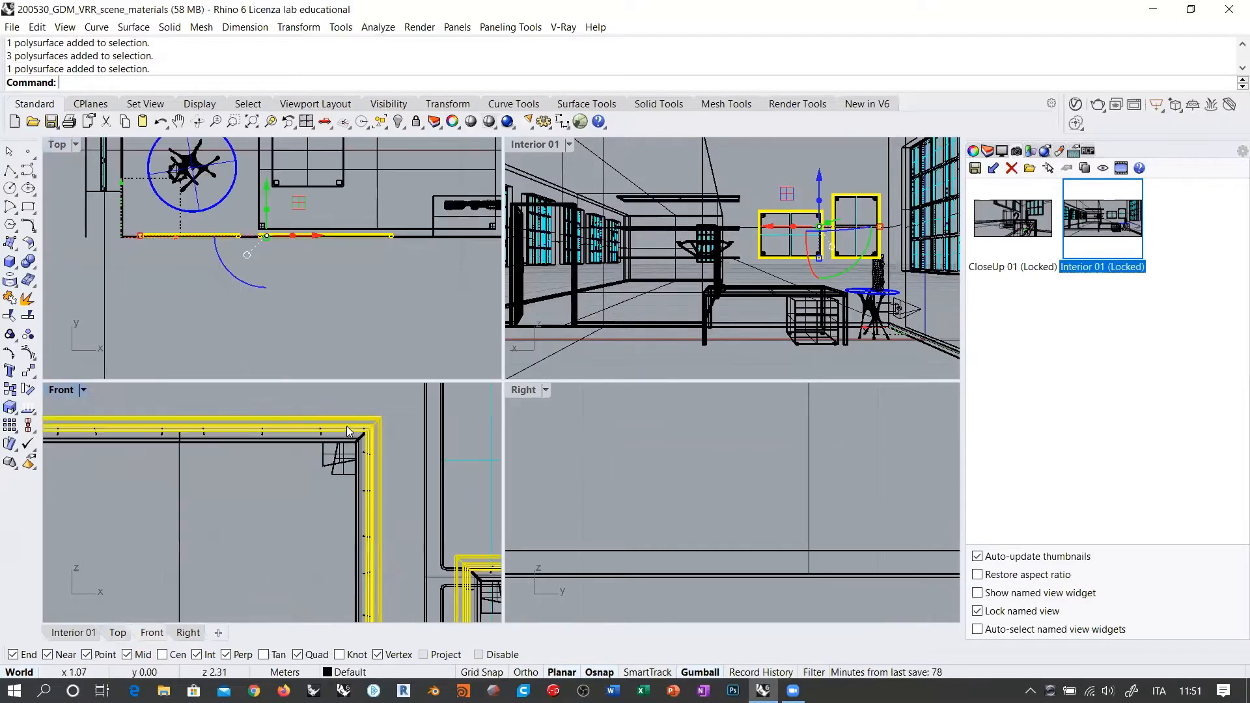
scroll(347, 431, down, 5)
scroll(696, 492, down, 1)
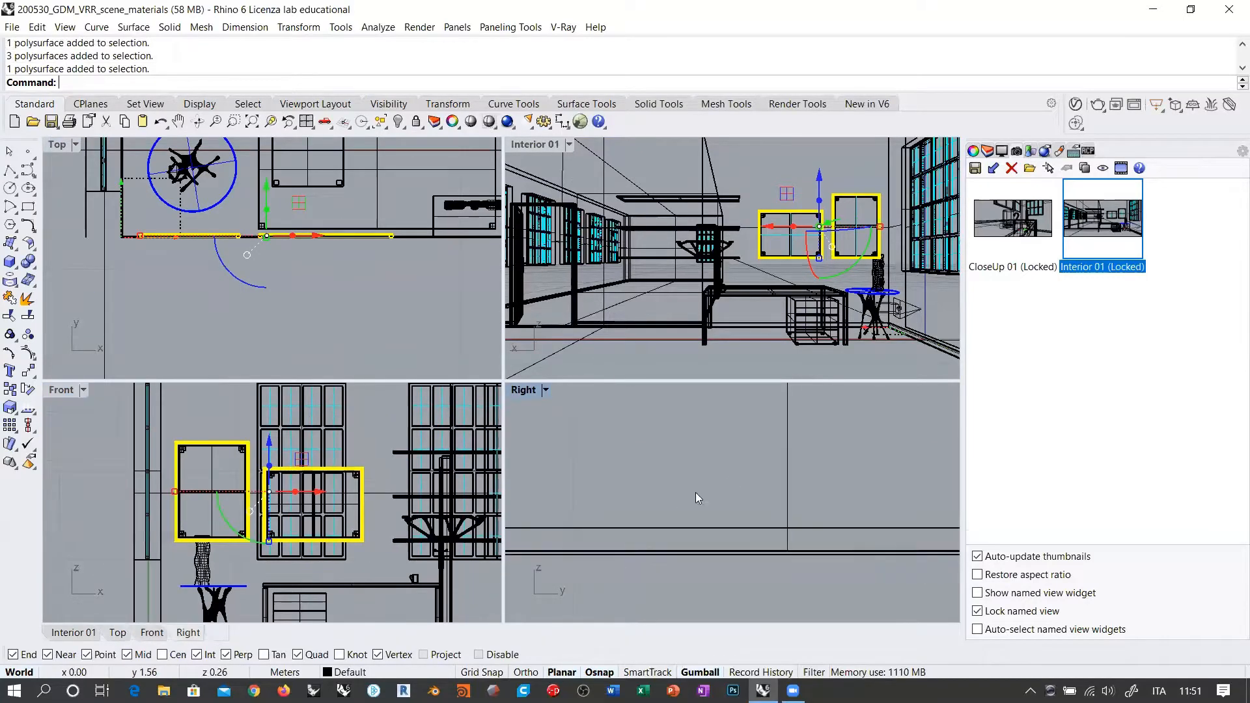
scroll(695, 482, down, 6)
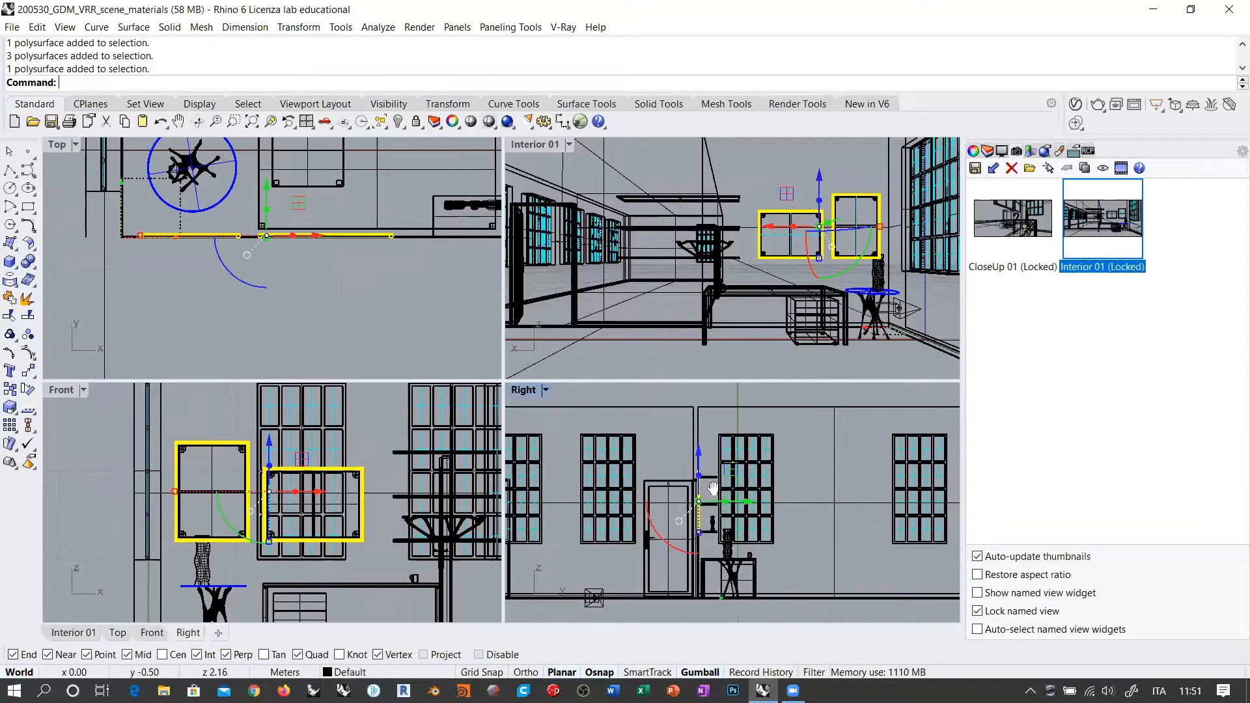
right_drag(713, 488, 709, 488)
click(973, 152)
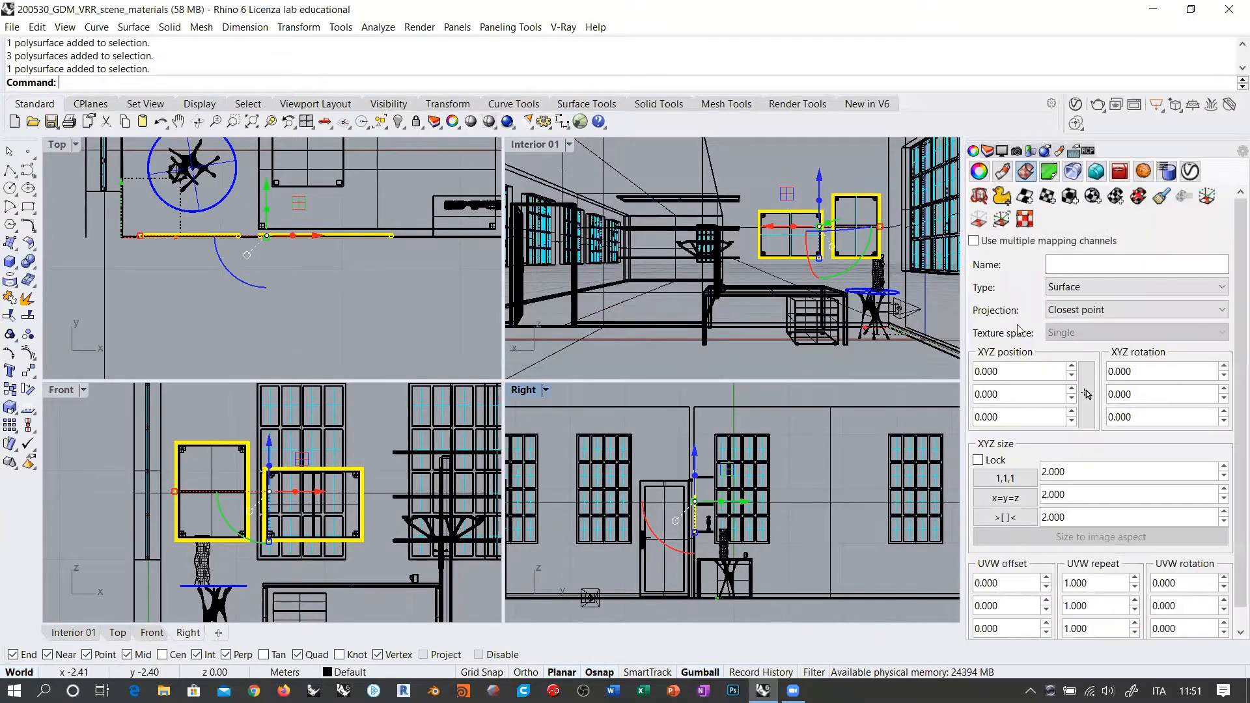
click(979, 172)
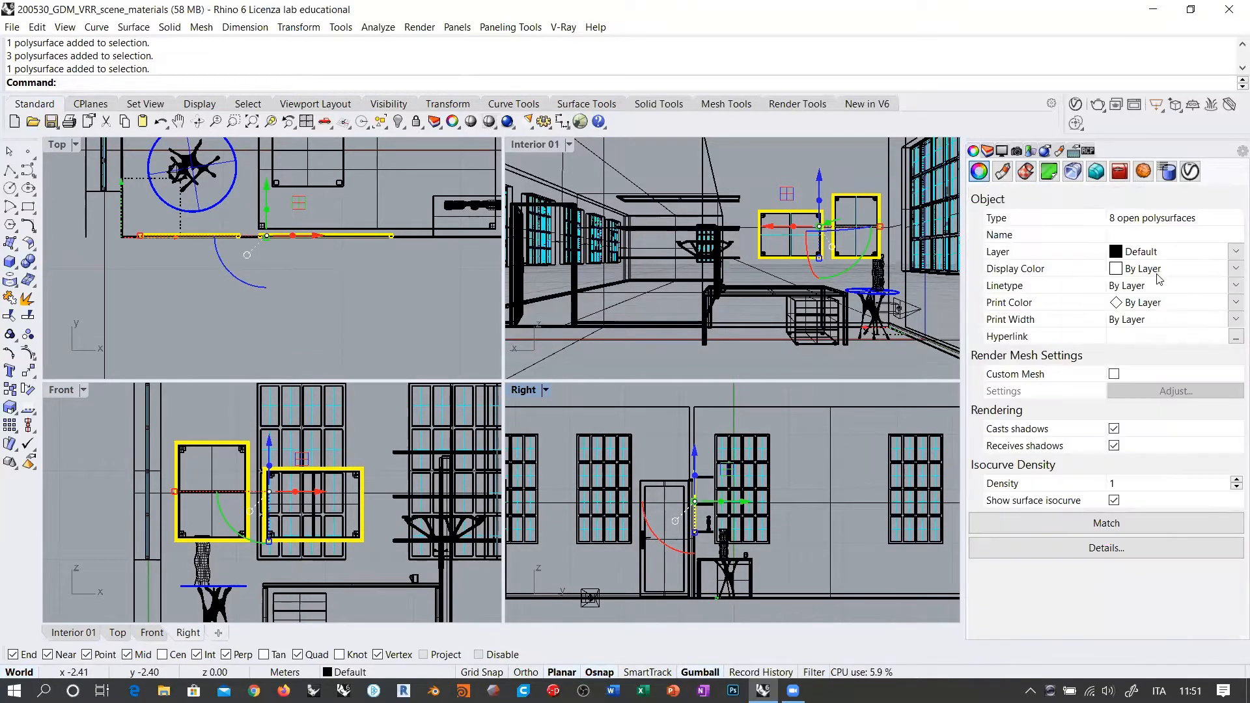
click(1158, 272)
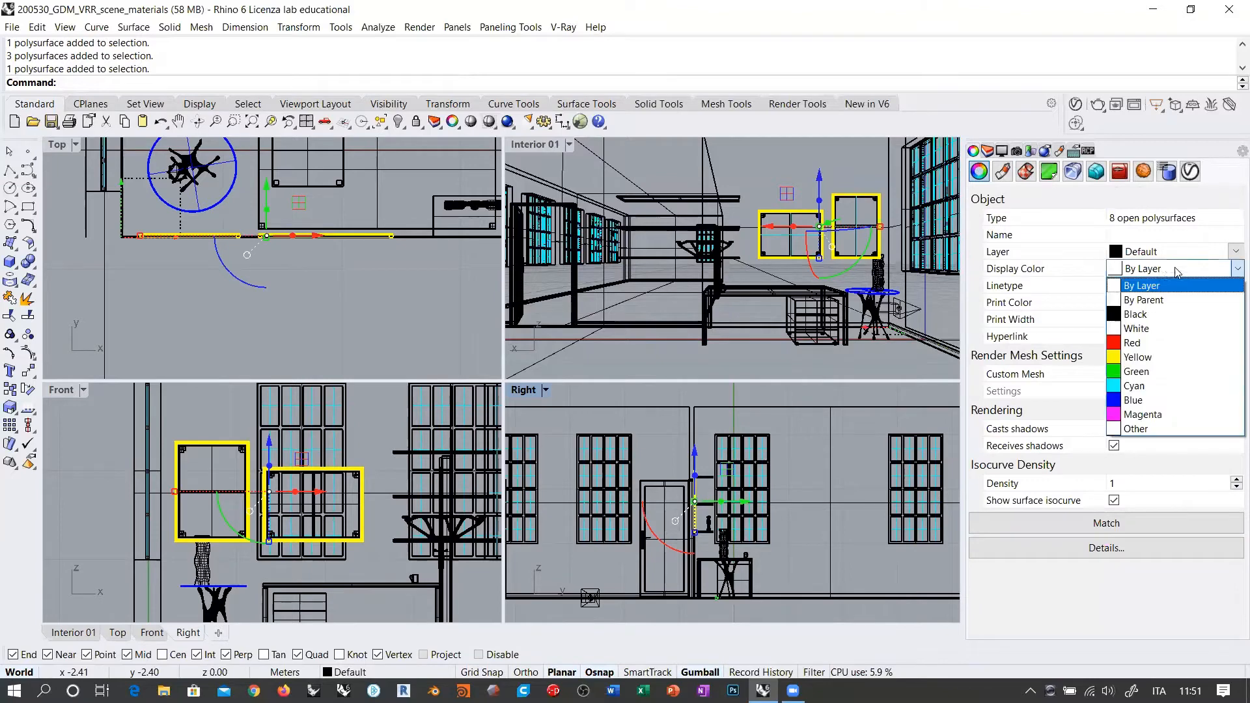
click(1156, 370)
click(842, 207)
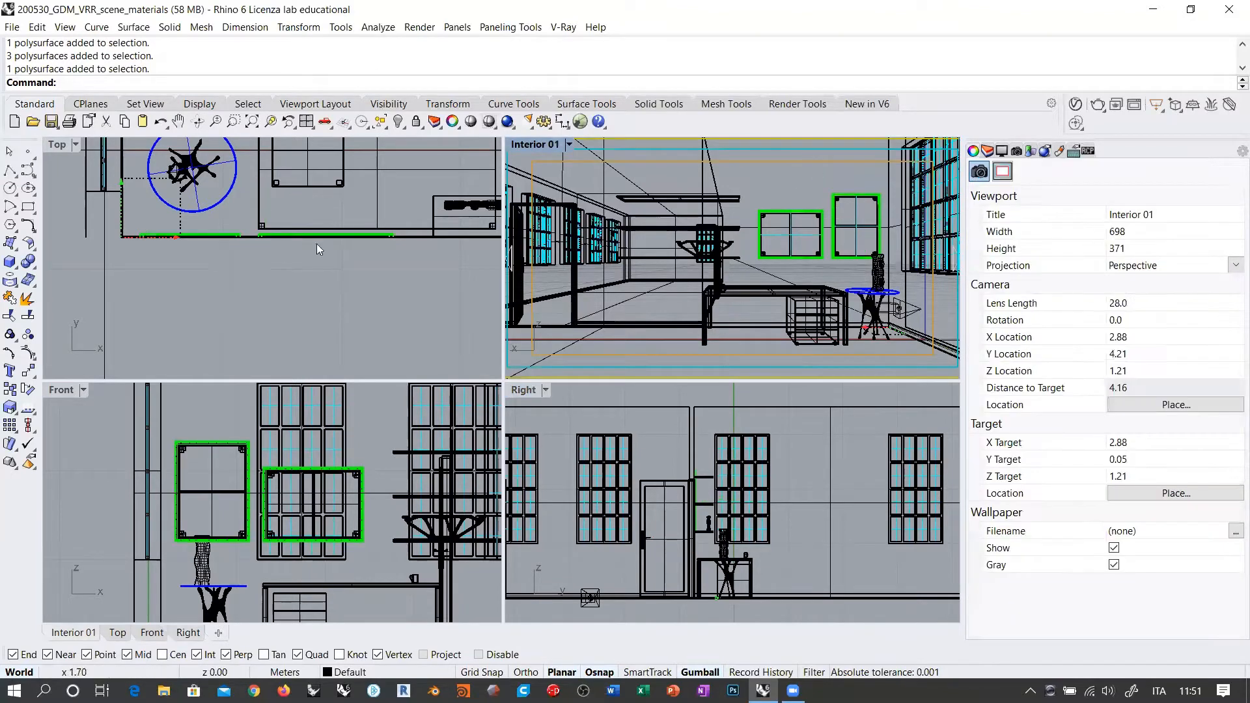
Step: Select all Green wall frame polysurfaces by color, using the smaller frame's upper moulding in the Front view as reference
right_drag(345, 252, 326, 292)
right_drag(319, 226, 287, 282)
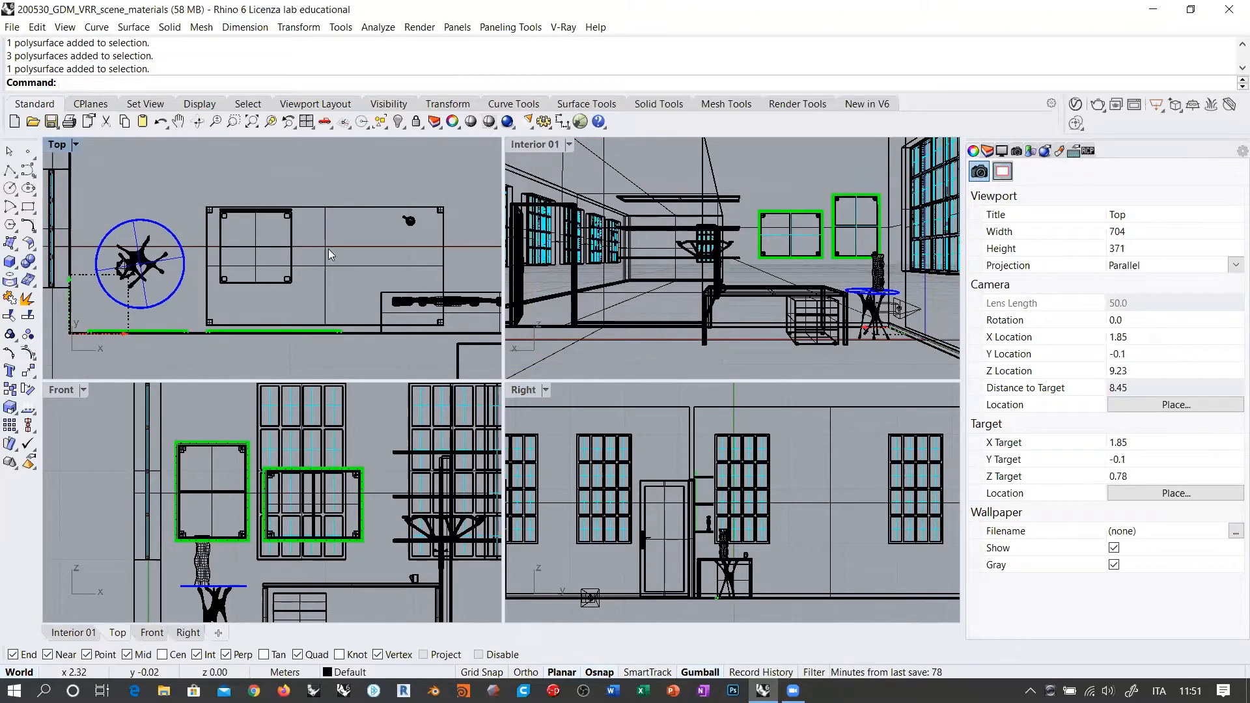
click(210, 444)
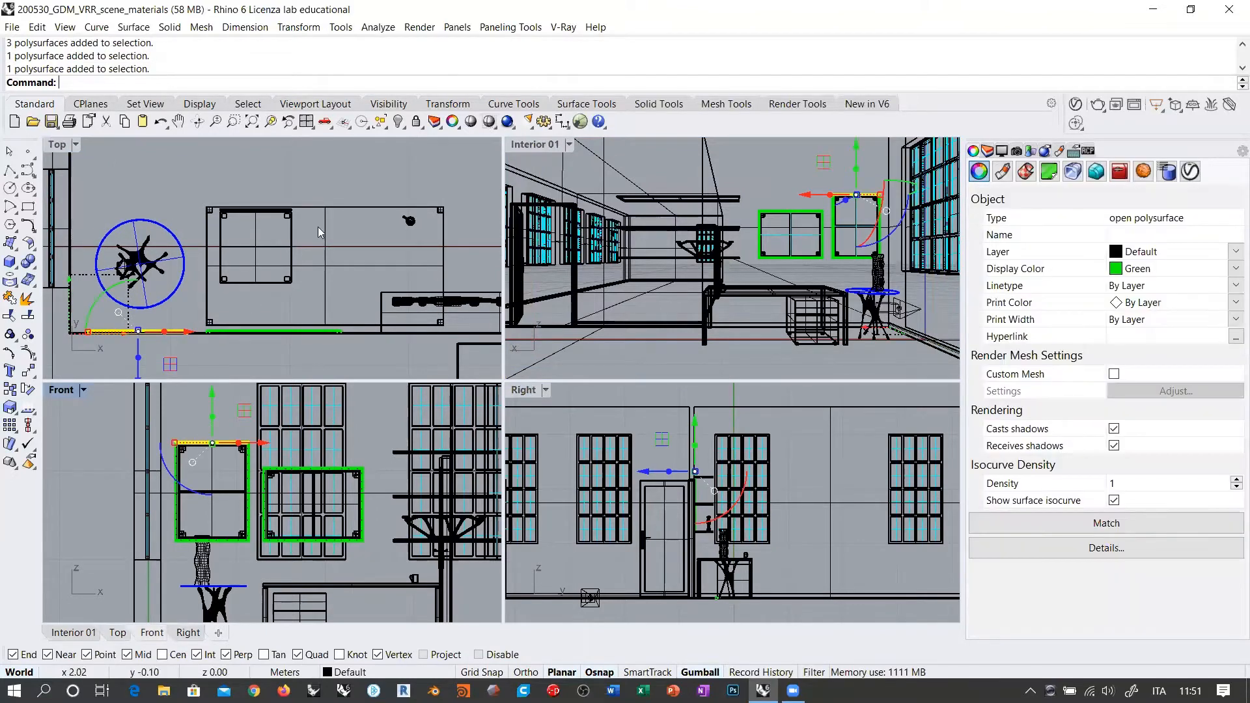
click(379, 121)
click(402, 168)
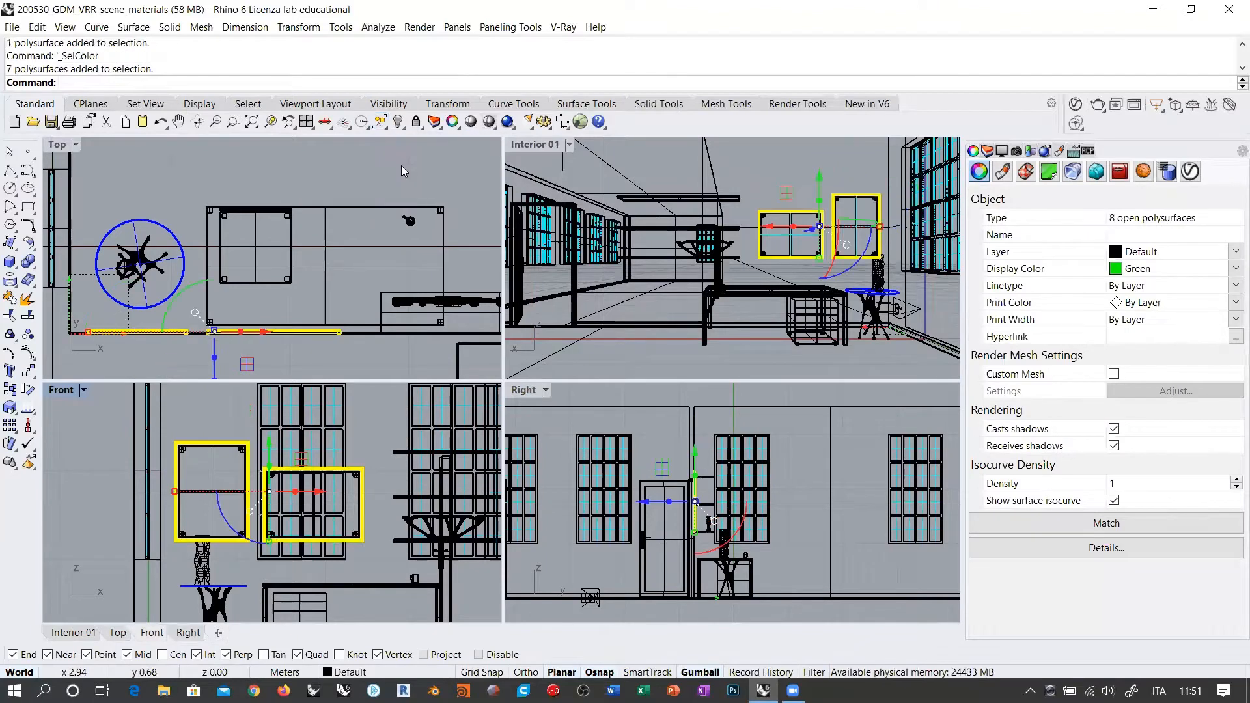
Step: Set the diffuse Tiles texture of the Floor_tiles V-Ray material to a horizontal count of 2 and a vertical count of 2
click(1076, 105)
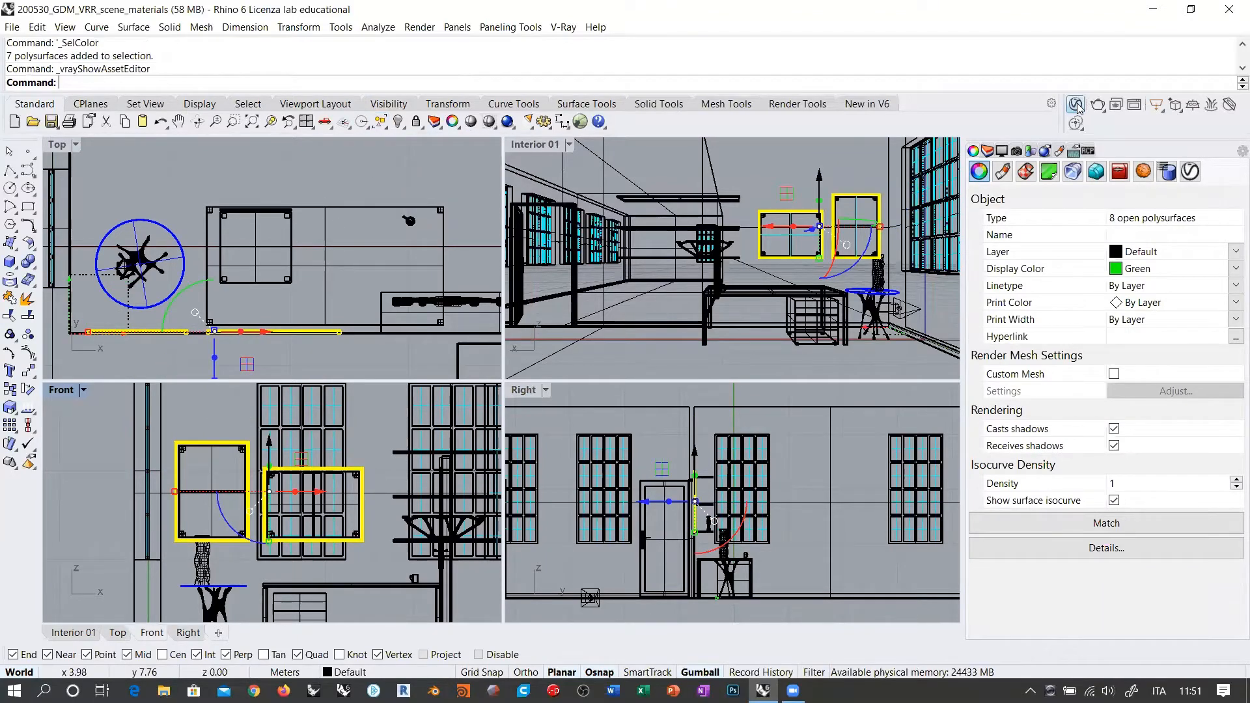
click(30, 153)
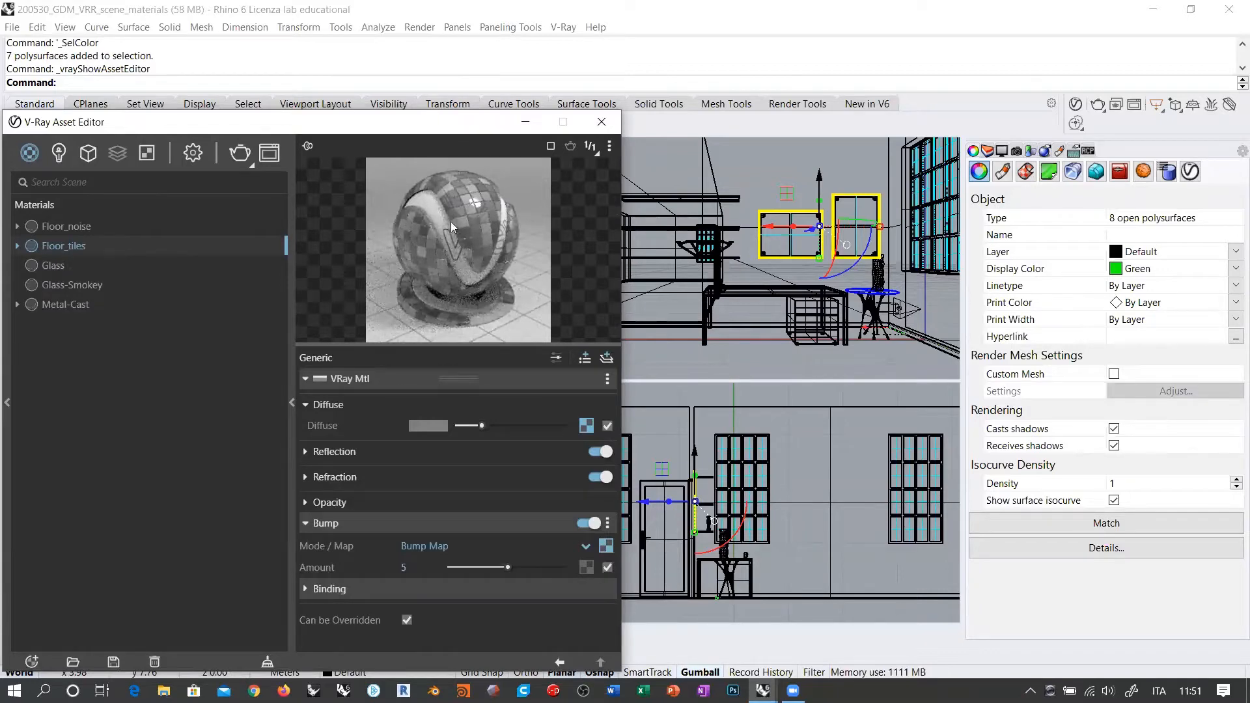
click(587, 426)
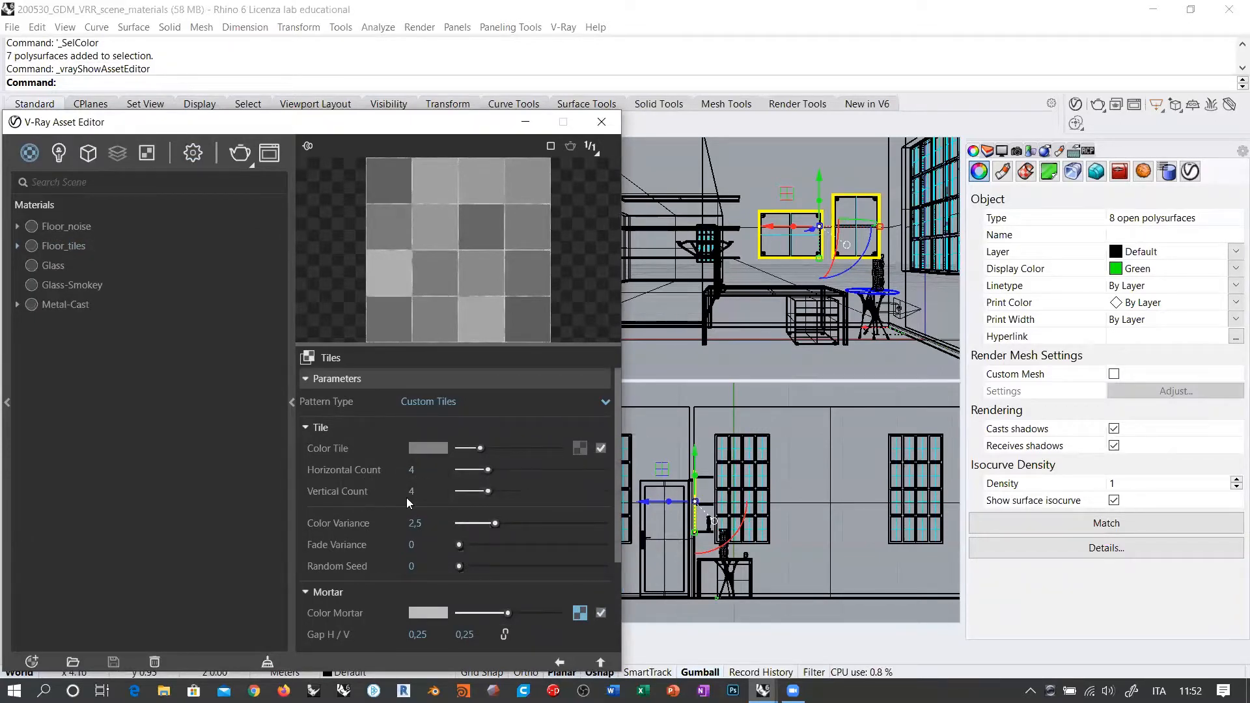
click(417, 470)
text(2)
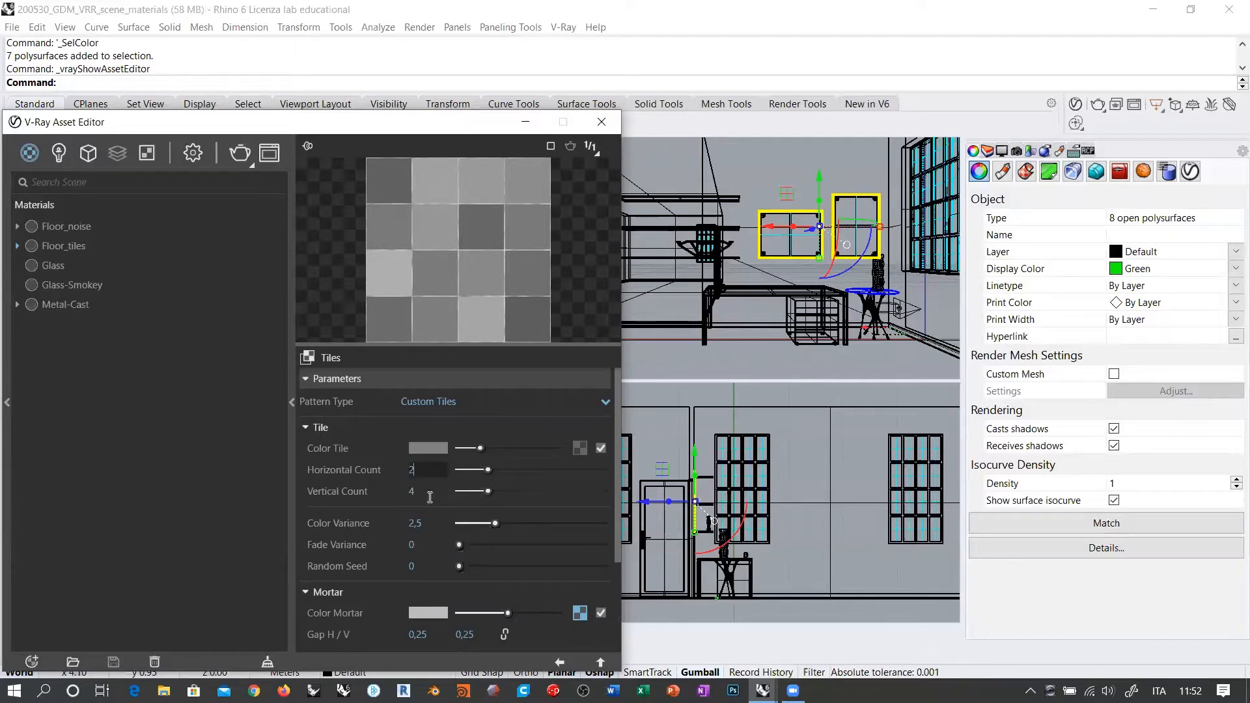
drag(430, 493, 408, 495)
text(2)
key(Return)
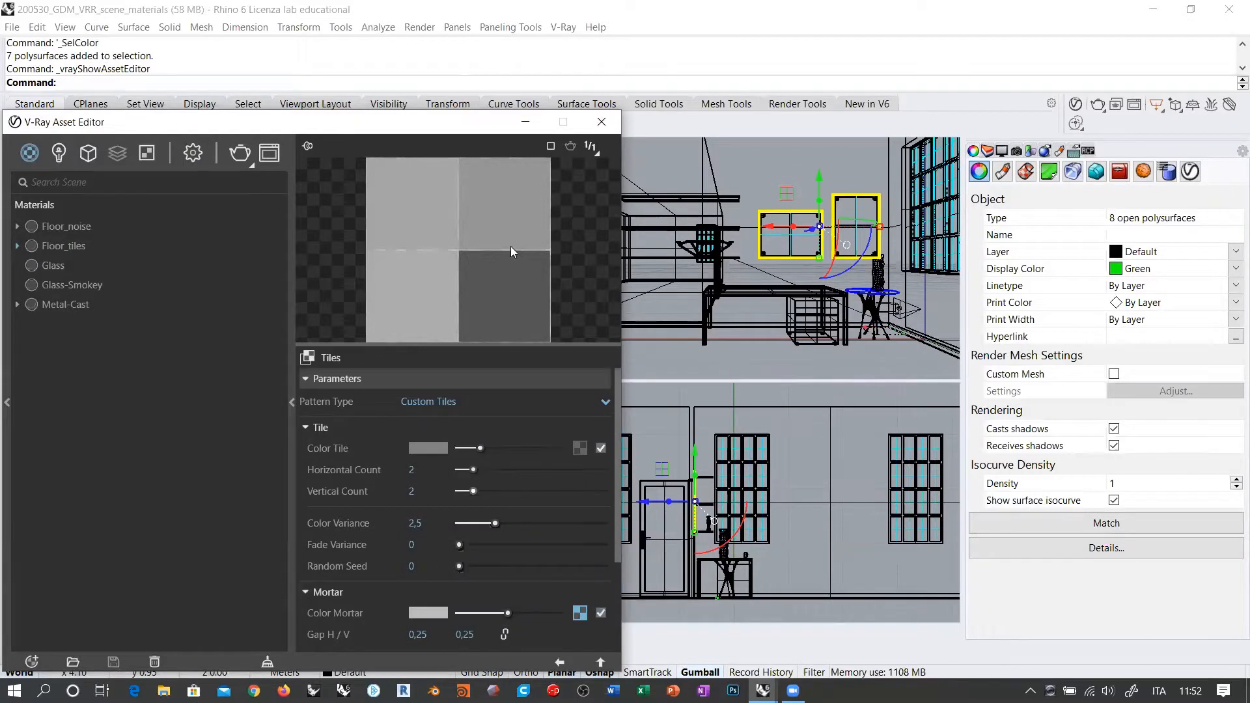
click(559, 662)
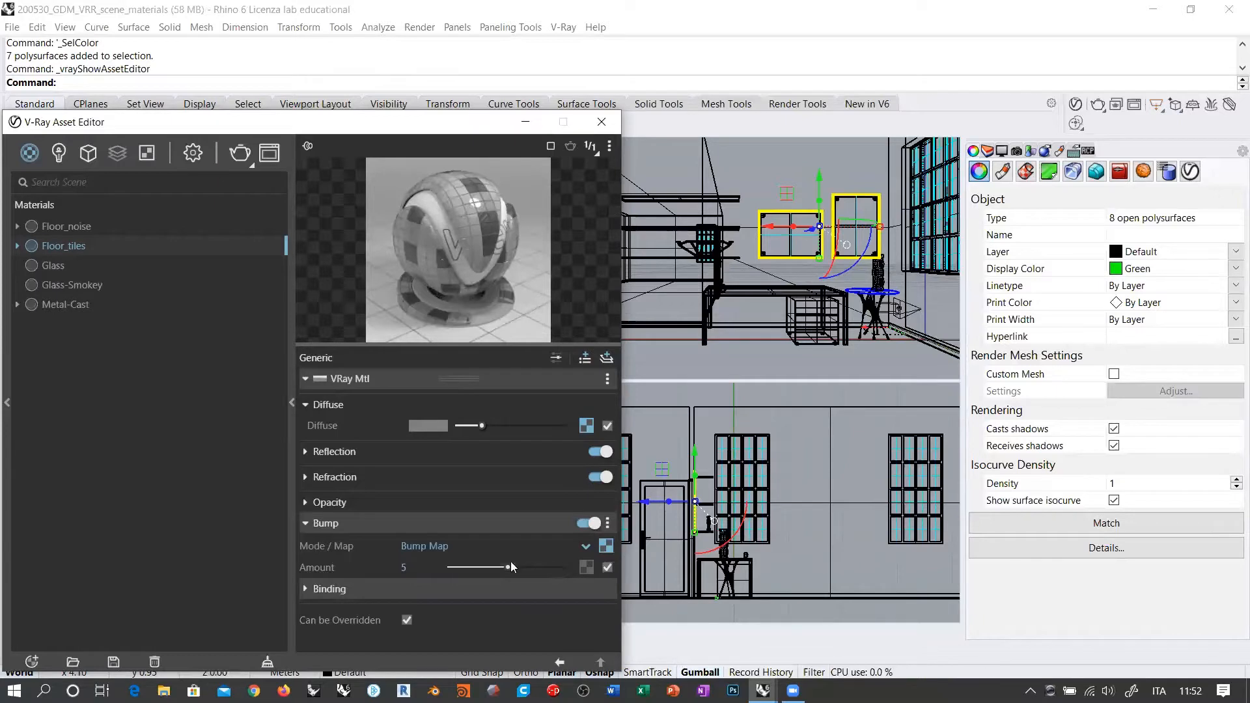
Step: Match the Floor_tiles bump map by setting its Tiles texture to a horizontal count of 2 and a vertical count of 2
click(605, 545)
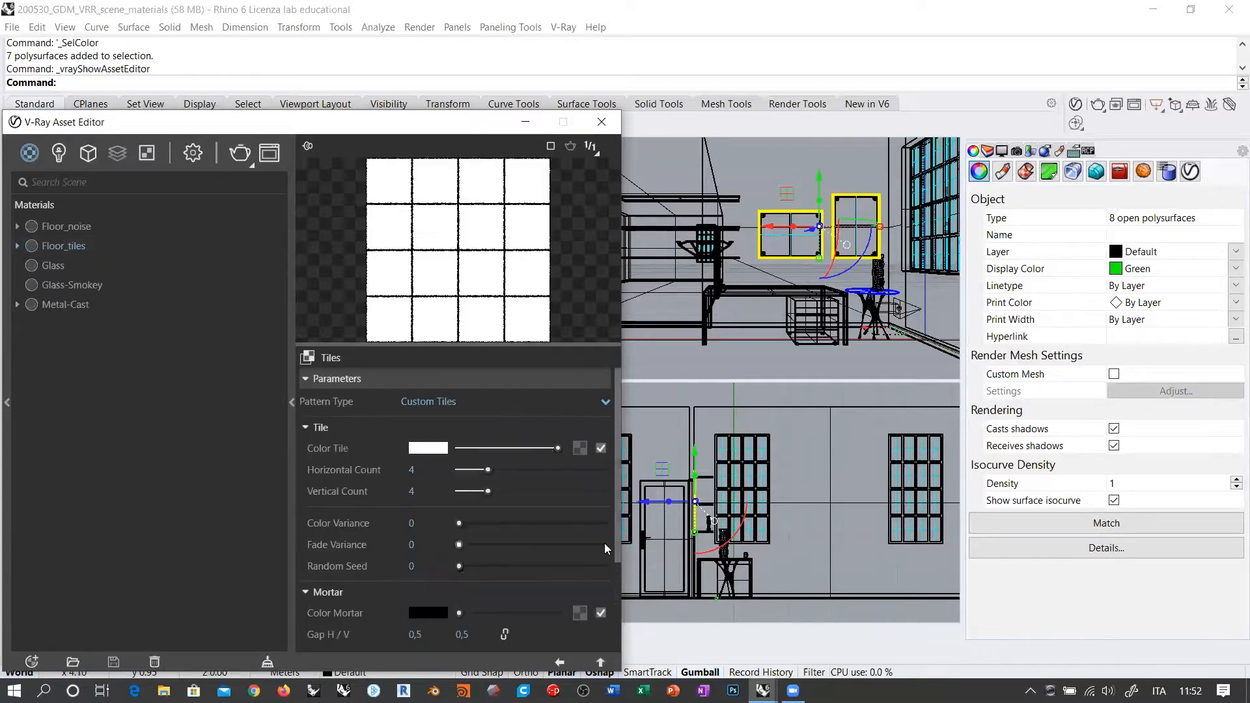
click(420, 469)
text(2)
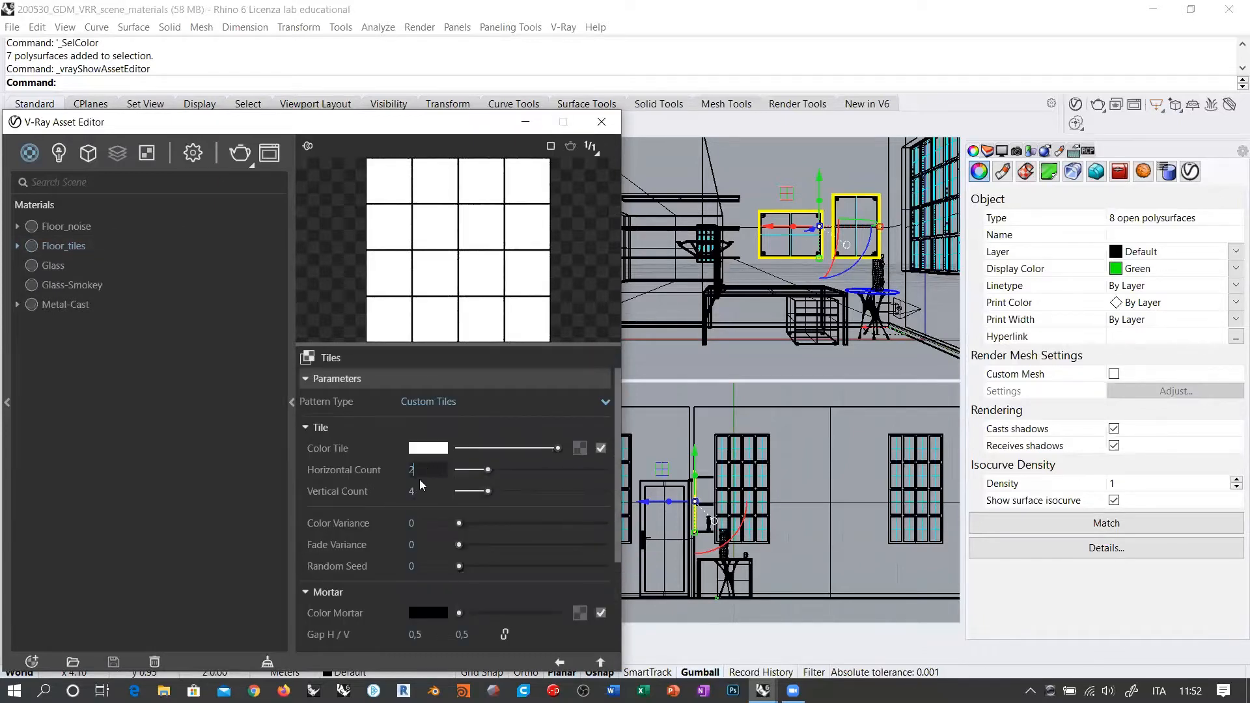
click(427, 491)
text(2)
key(Return)
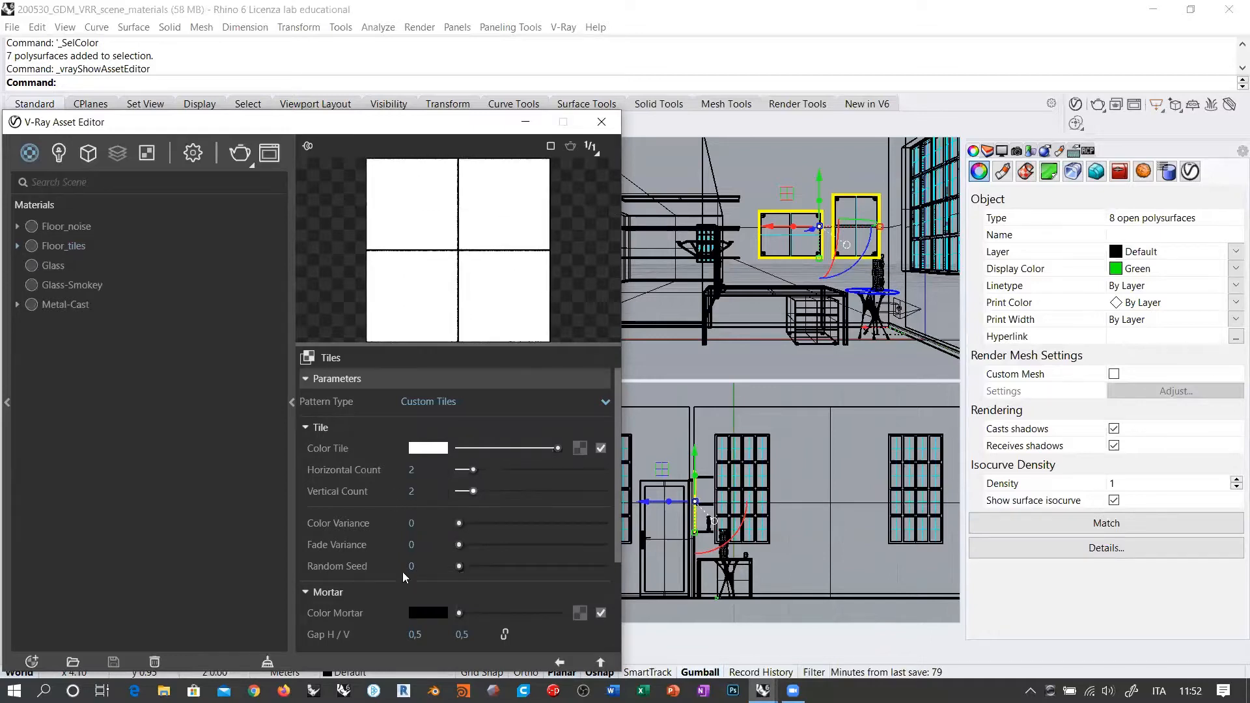
click(560, 663)
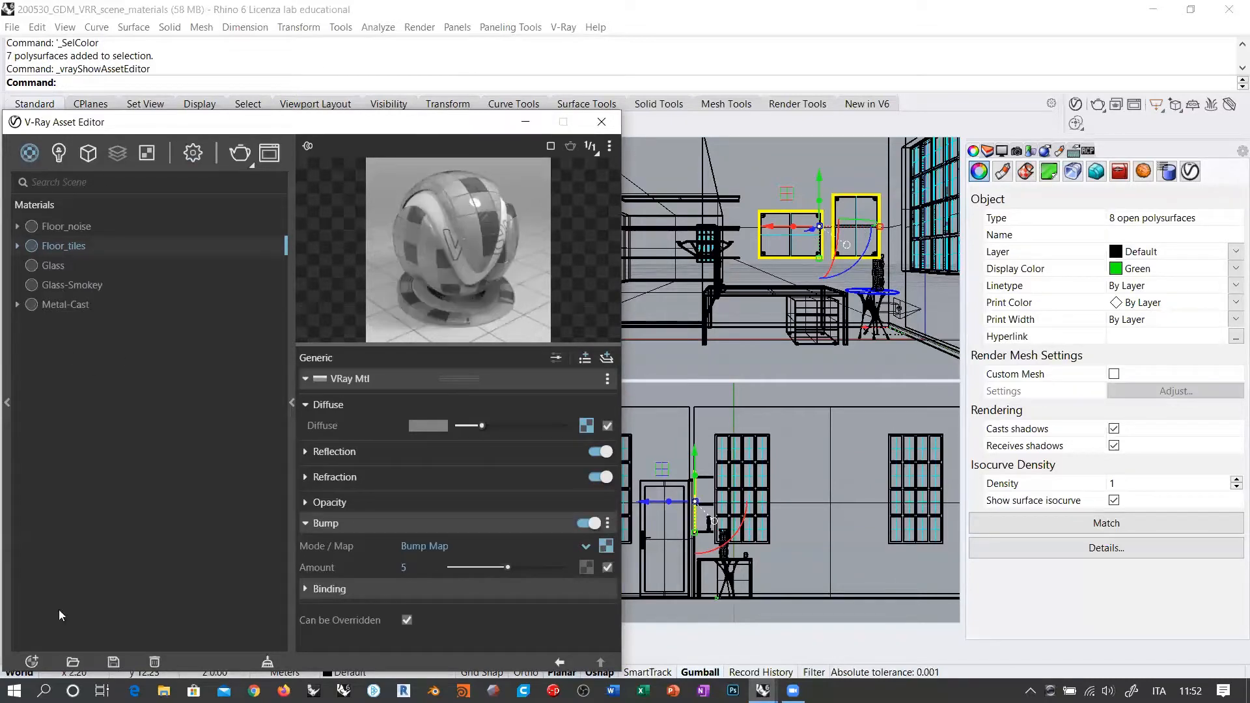
Step: Create a new Generic V-Ray material and name it Painting_frame
click(31, 662)
mouse_move(51, 647)
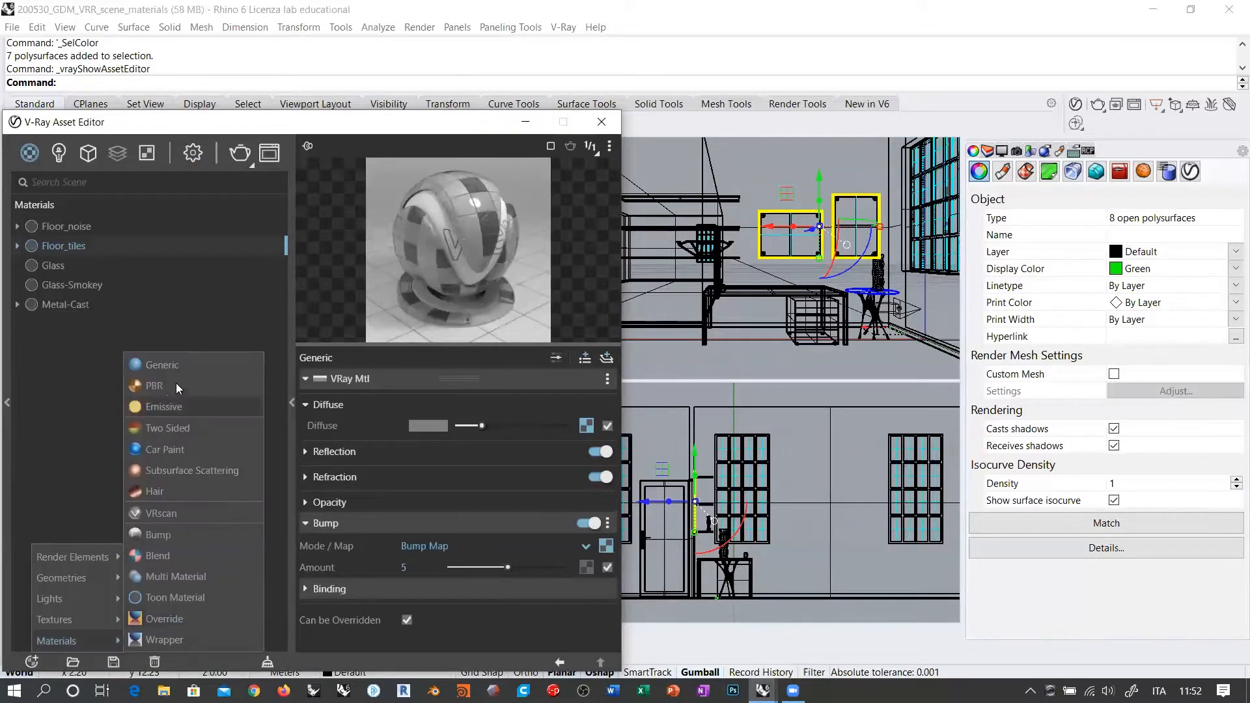
click(171, 368)
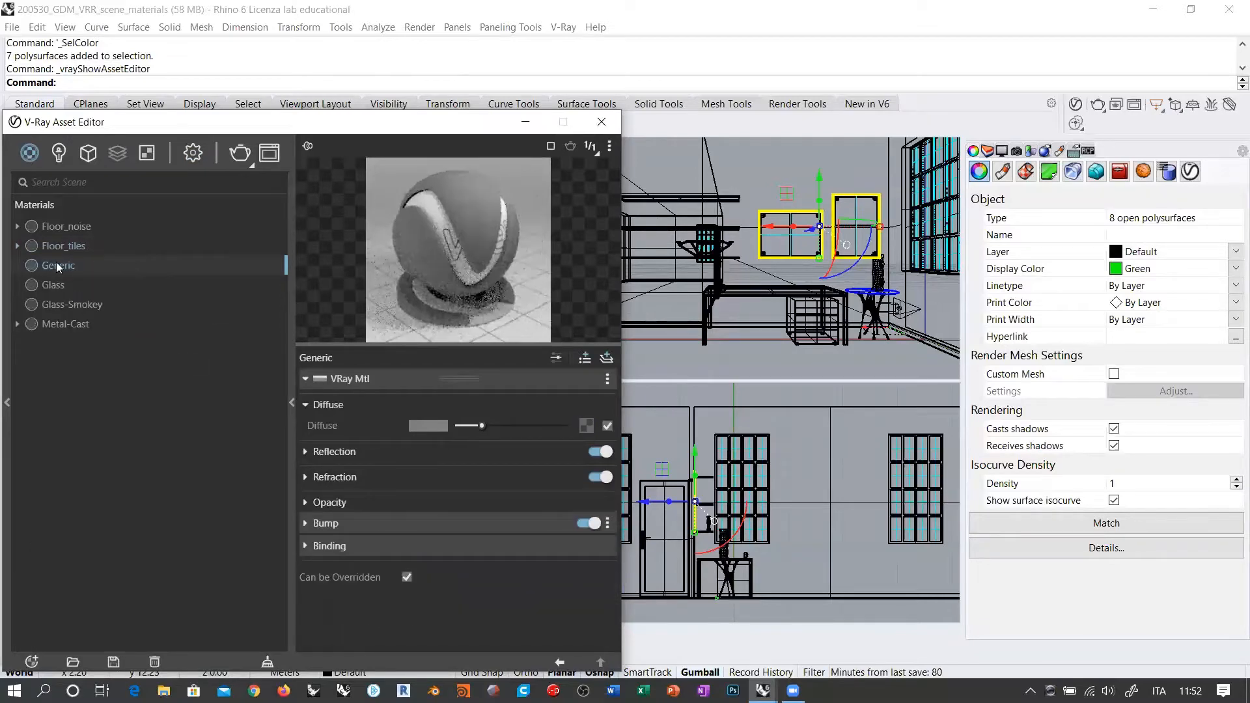
double_click(57, 265)
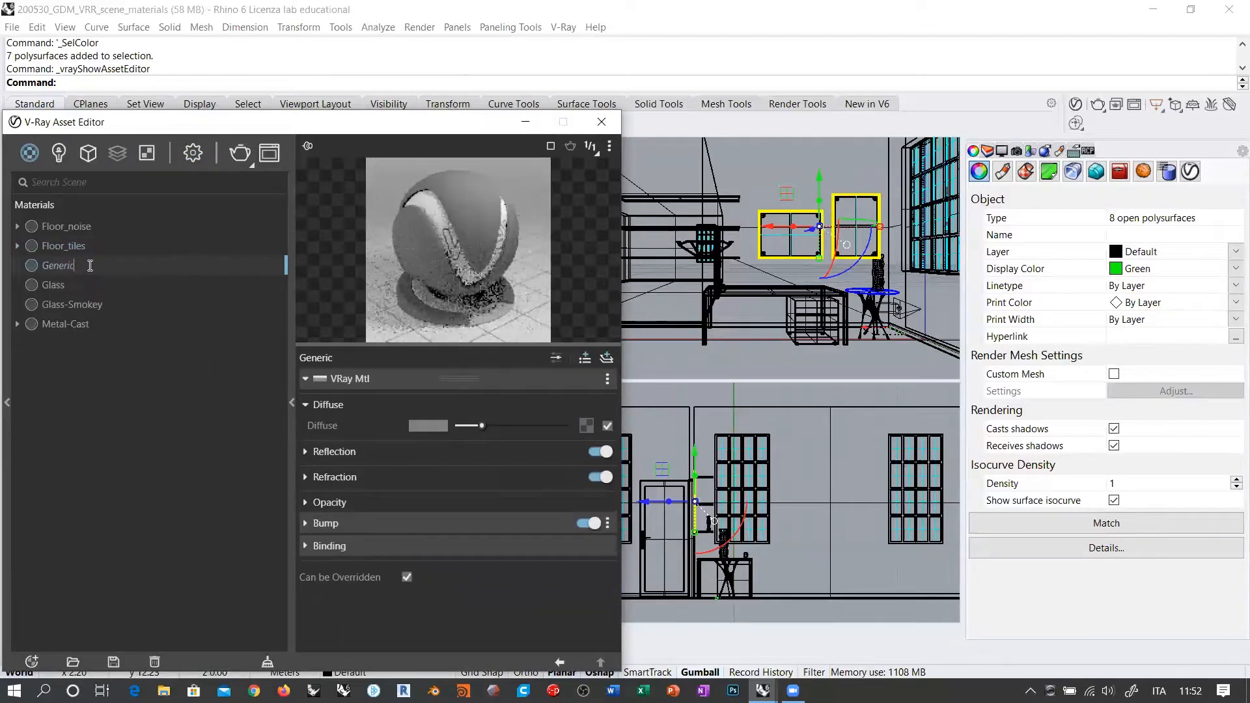
text(Painting_)
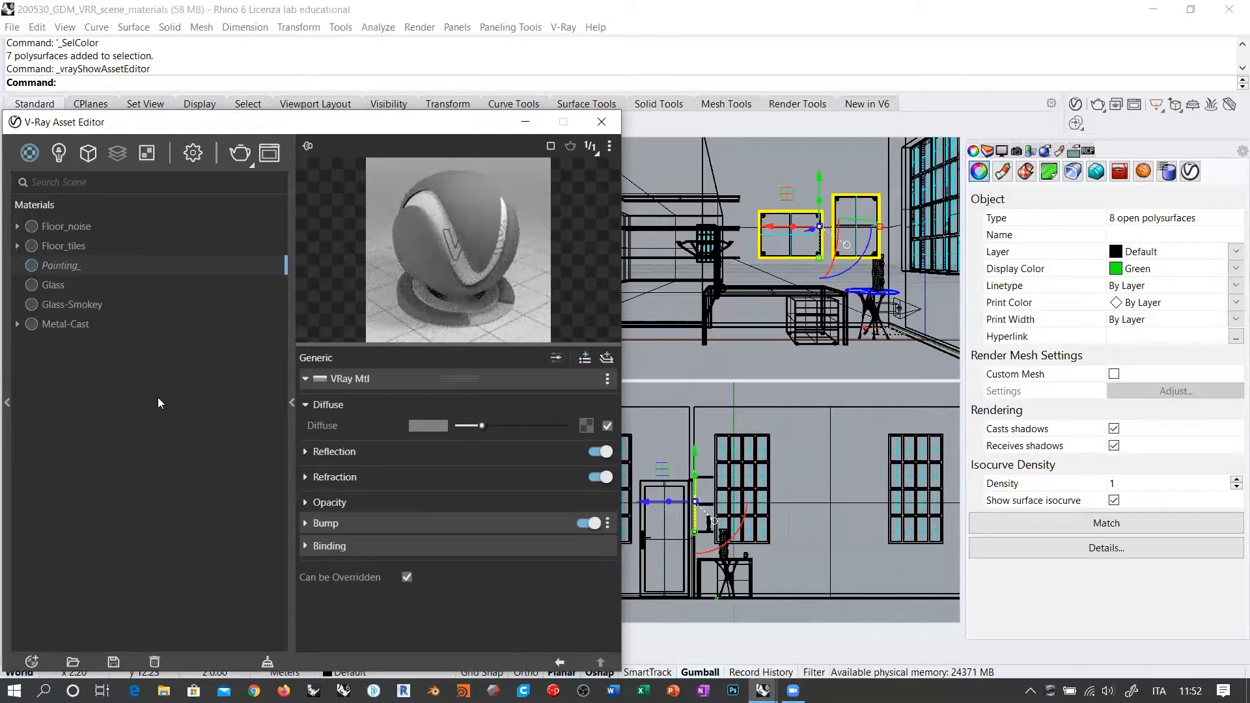
text(frame)
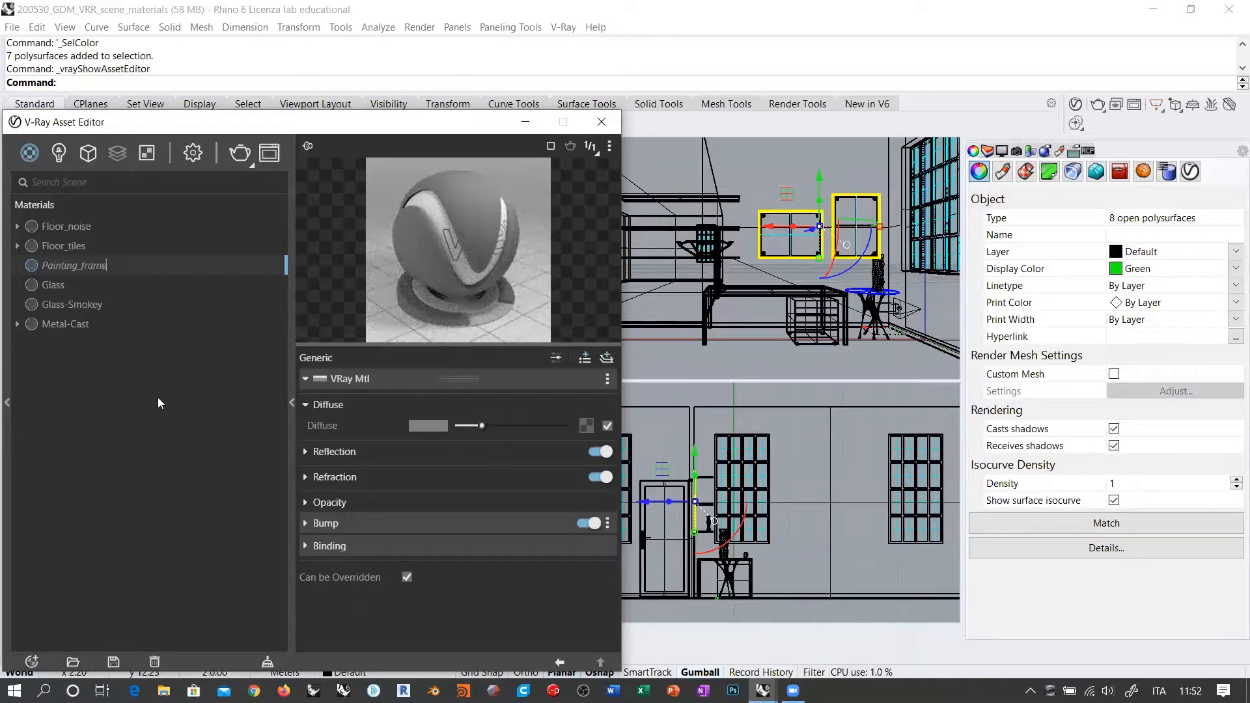
key(Return)
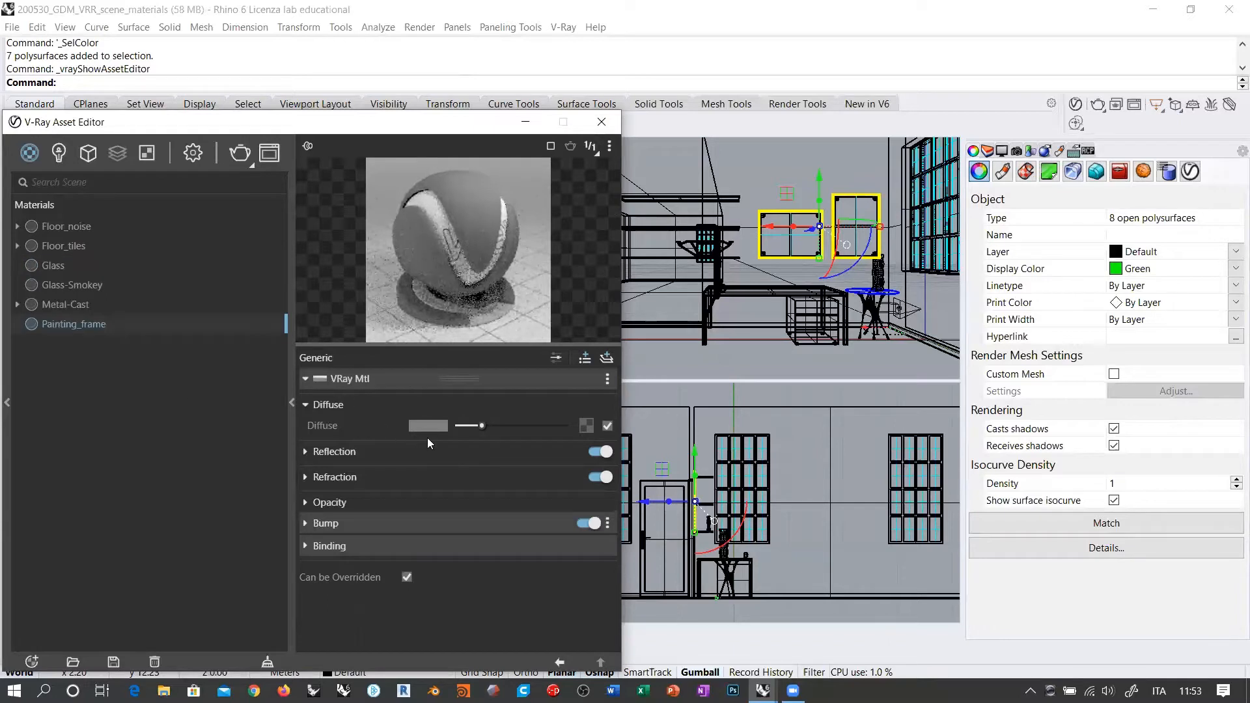
Step: Darken the Painting_frame diffuse color to dark grey and set its reflection color to a medium grey, keeping reflection glossiness at 1
drag(481, 426, 464, 423)
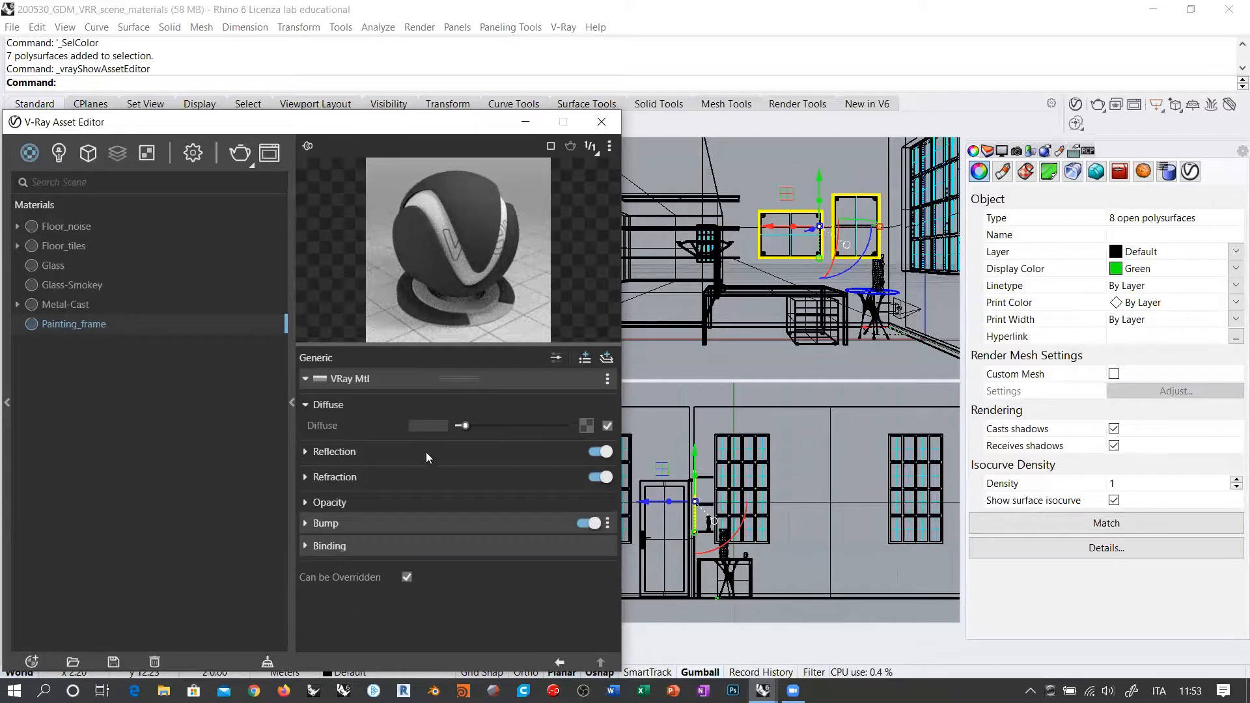
click(306, 452)
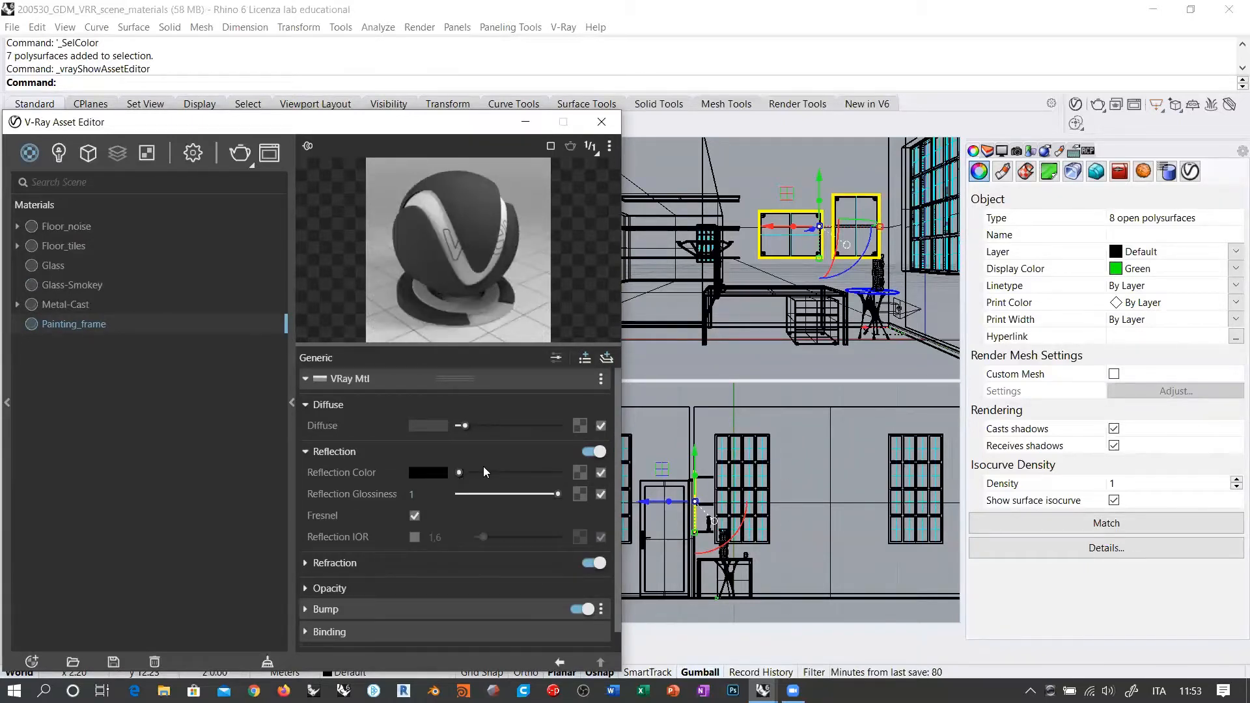
drag(459, 473, 518, 495)
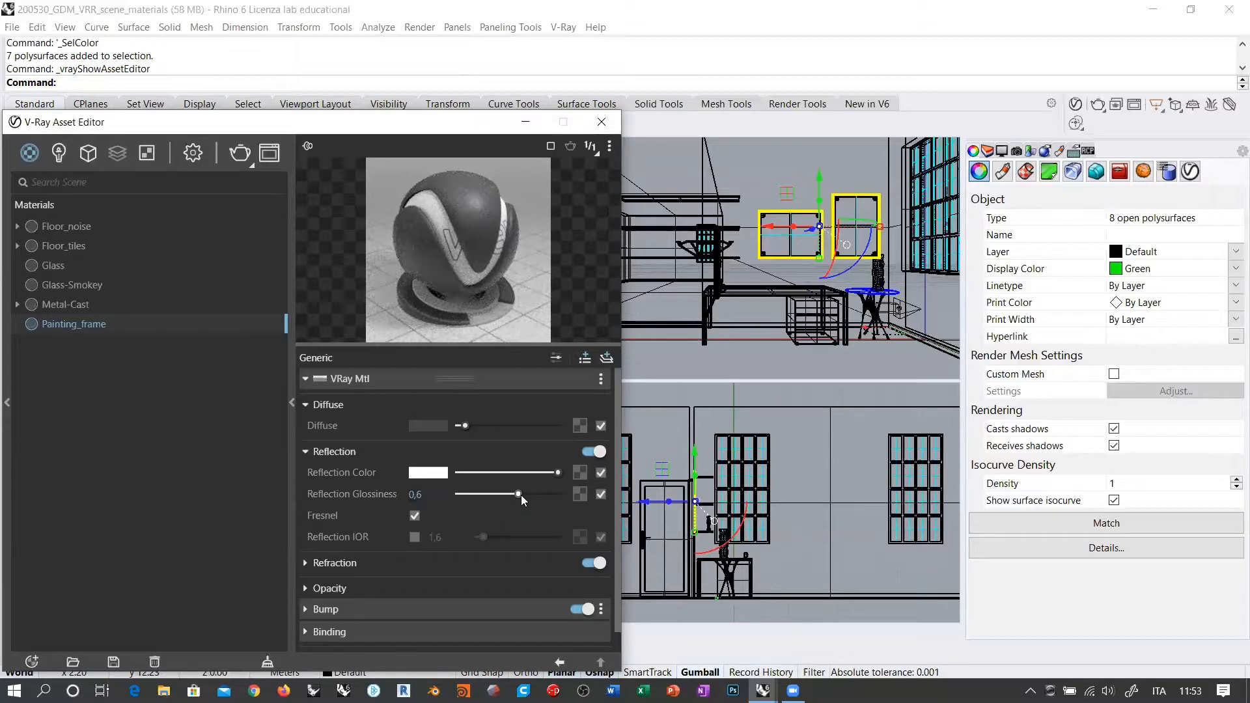
drag(518, 494, 477, 473)
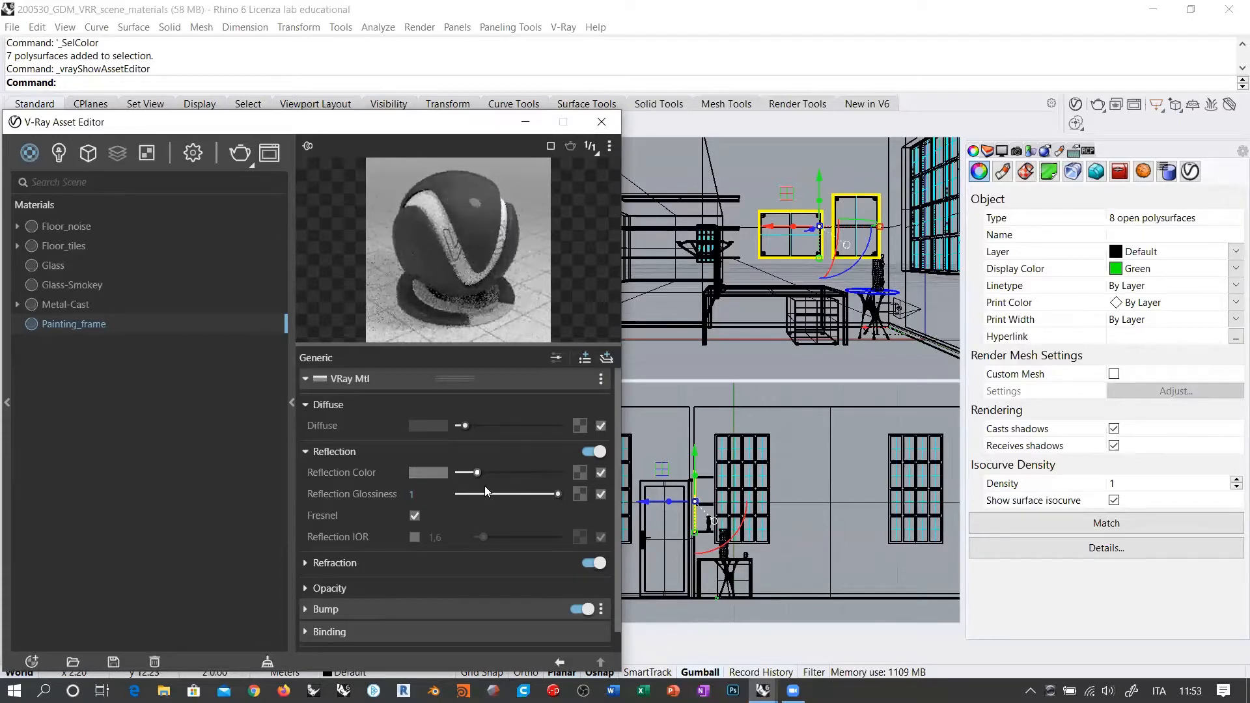
drag(483, 476, 485, 474)
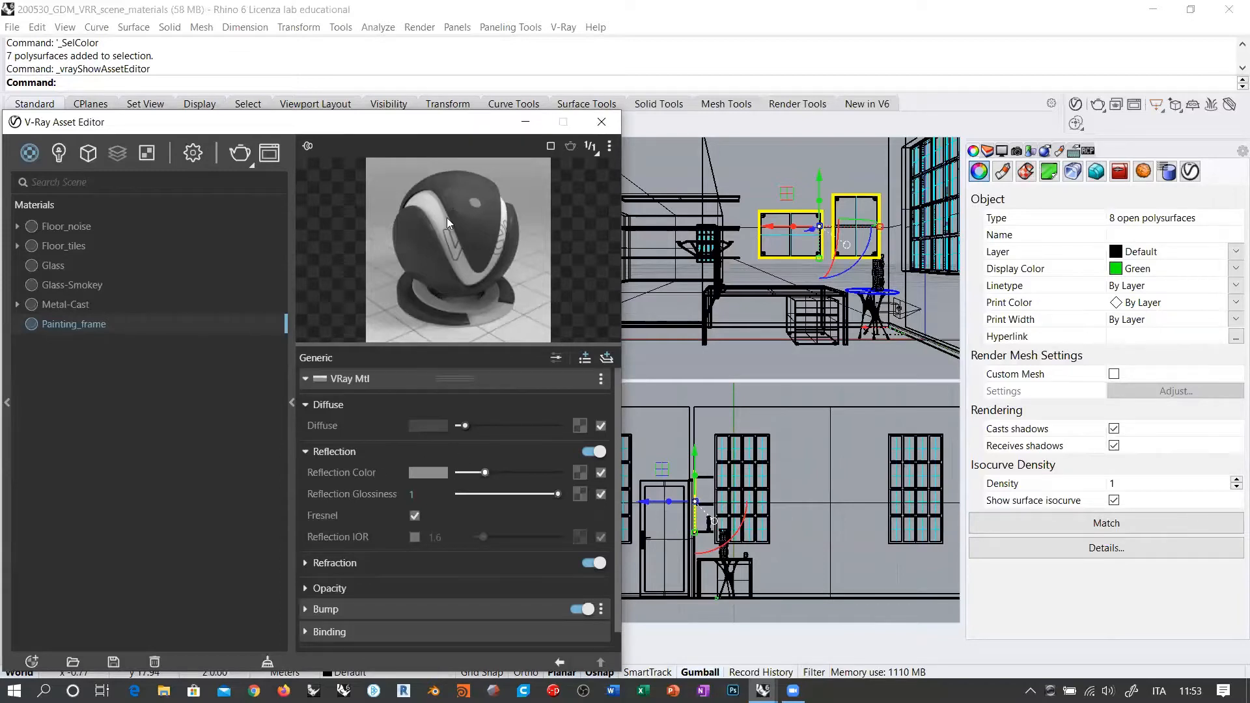
Step: Set the Painting_frame reflection glossiness to 0.85, apply the material to the selected wall frames and deselect them
drag(559, 495, 547, 495)
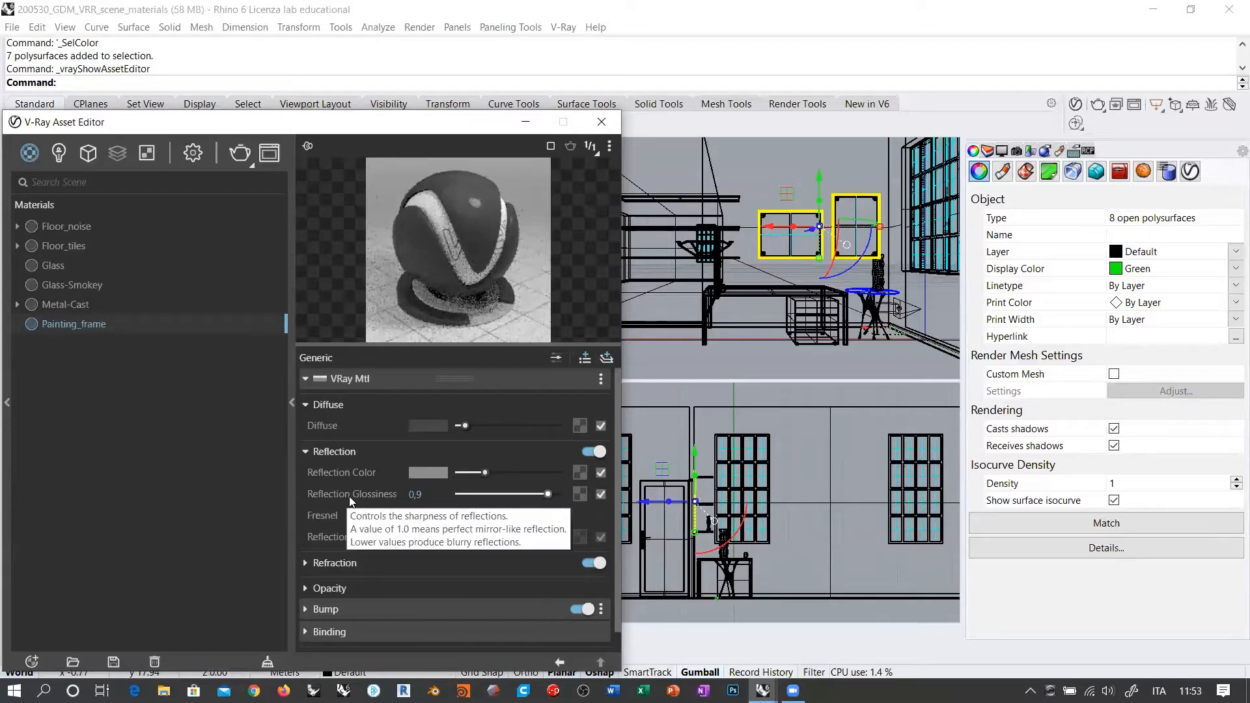
drag(548, 494, 543, 495)
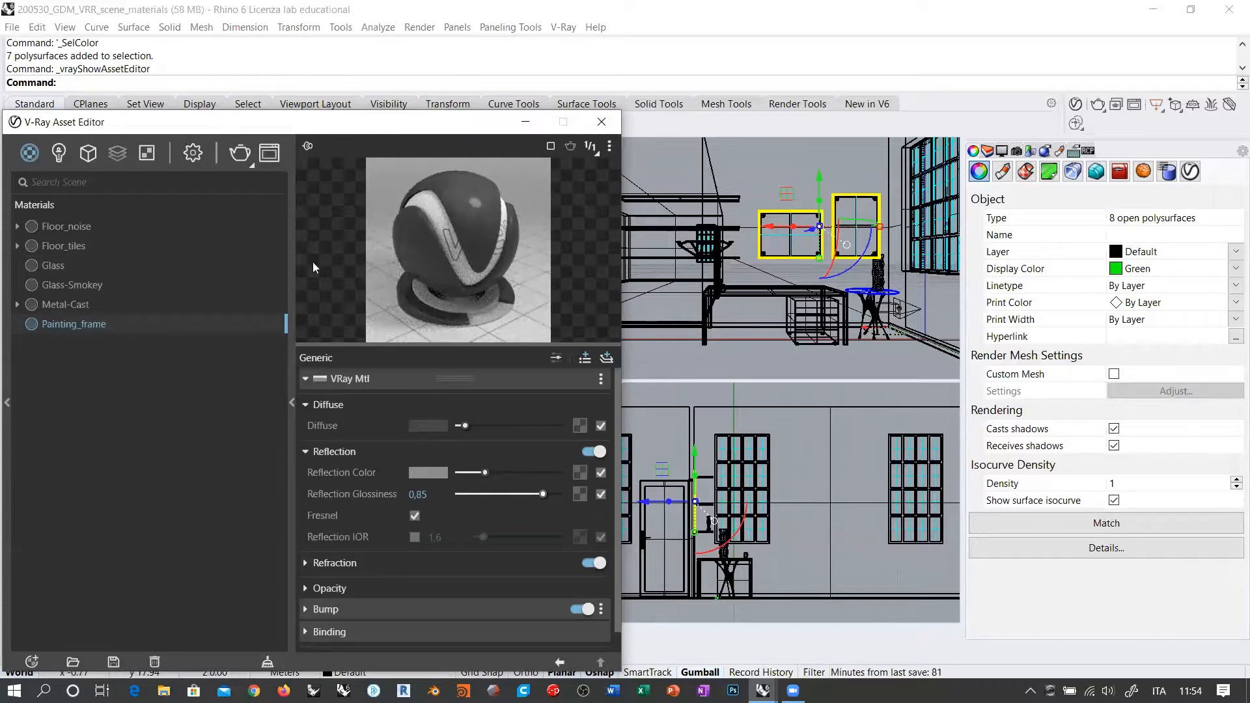
right_click(75, 324)
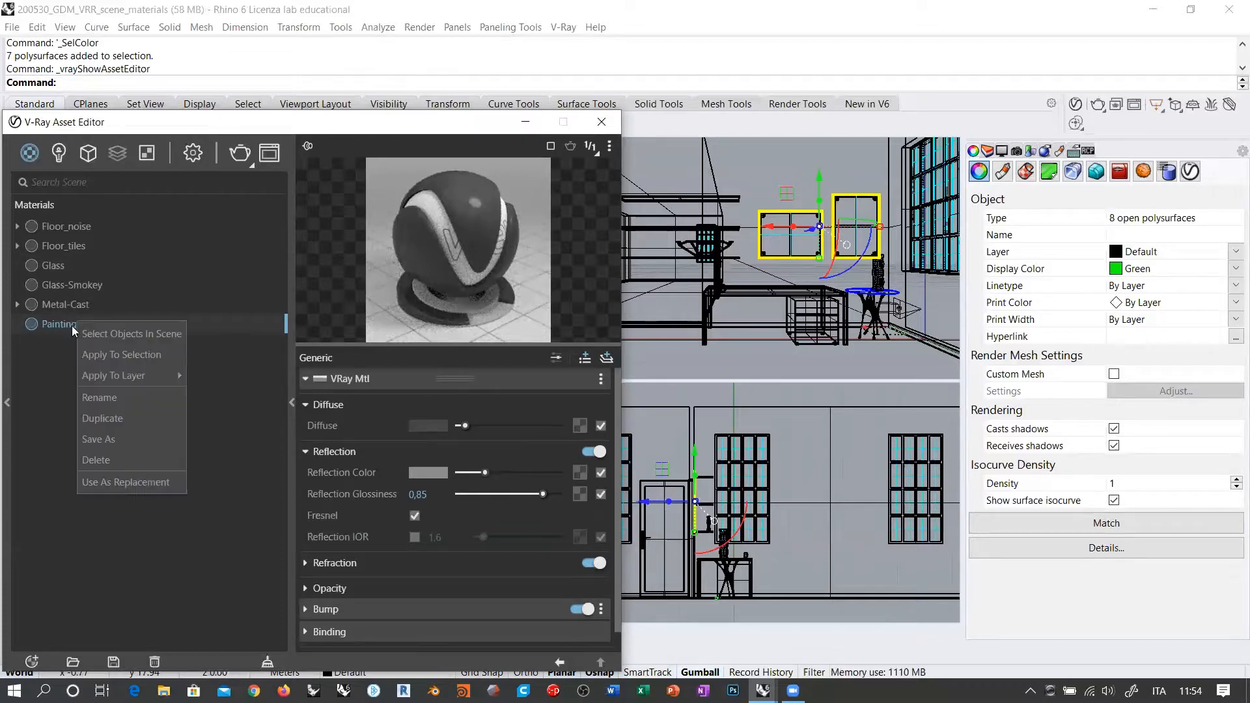
click(122, 354)
click(785, 203)
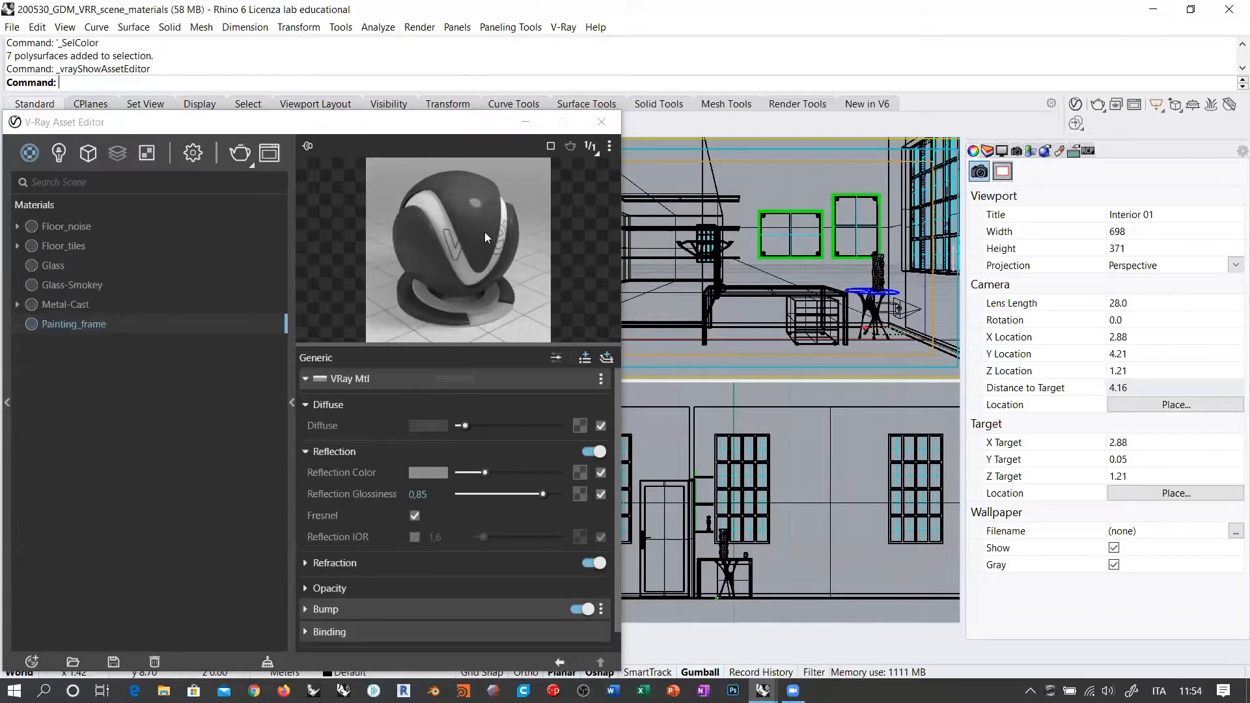
click(31, 662)
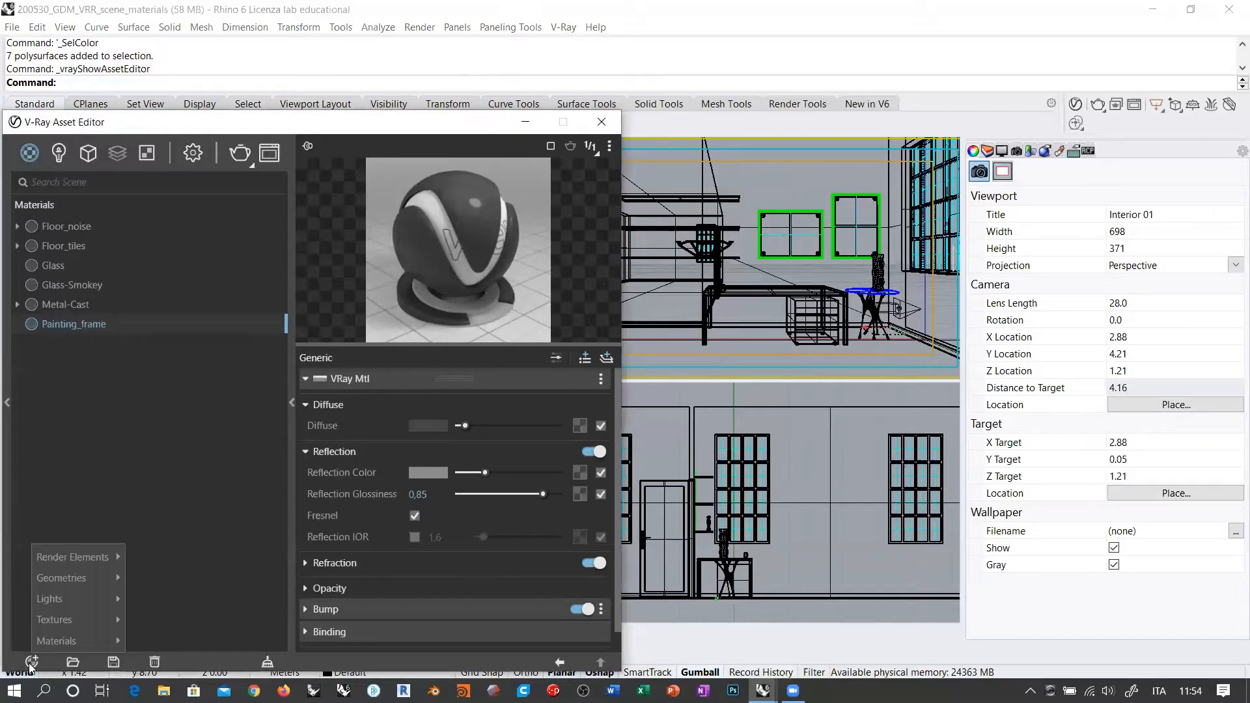
click(73, 661)
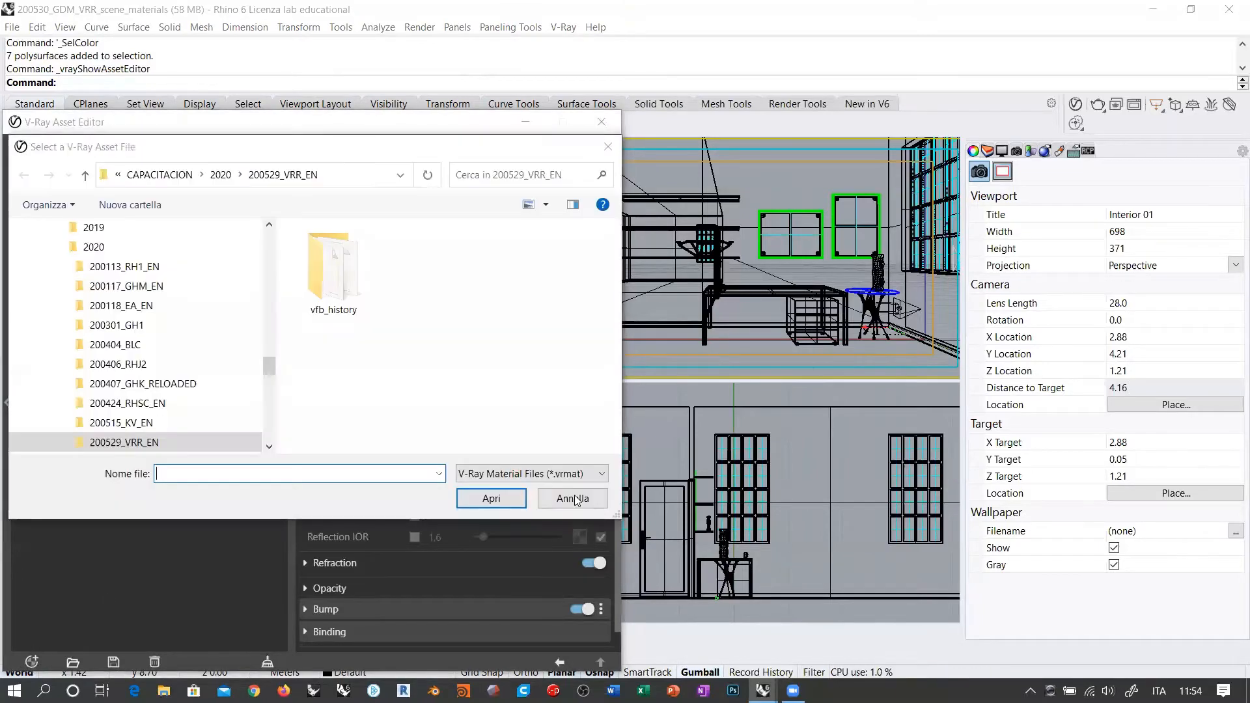
click(573, 499)
click(35, 656)
mouse_move(68, 638)
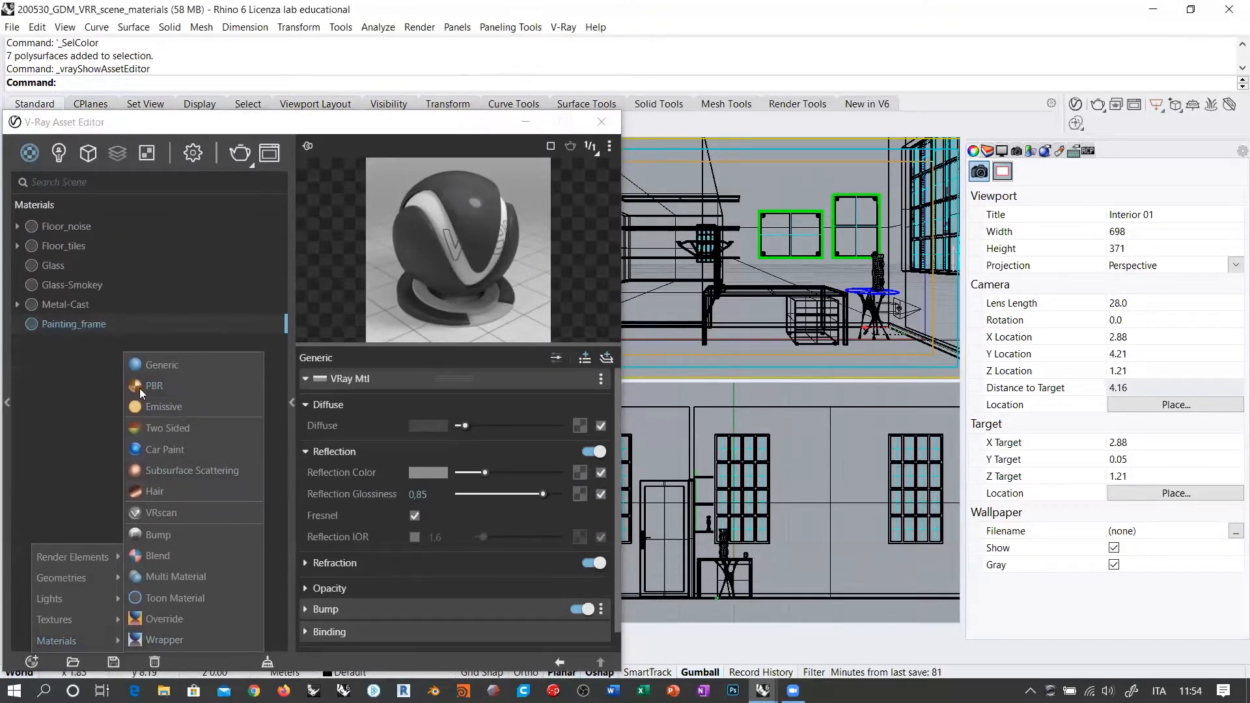
click(64, 405)
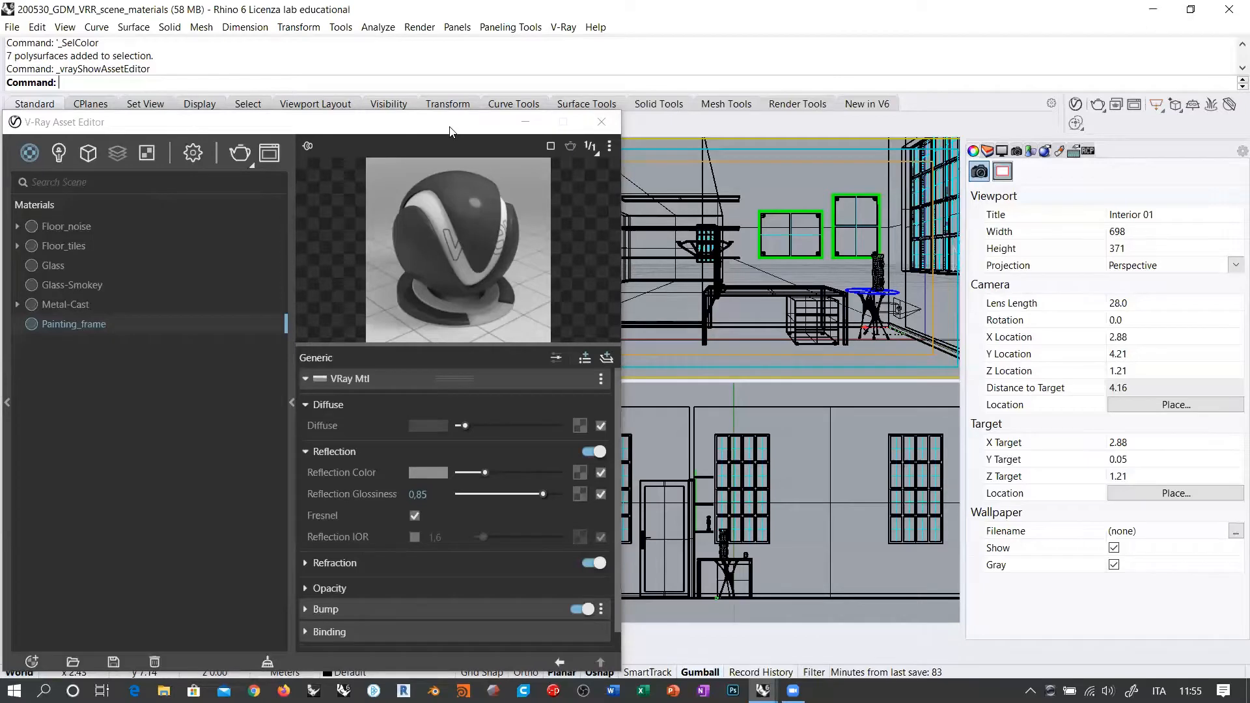
Step: Move the V-Ray Asset Editor clear of the perspective view and select the cyan window objects in the Interior 01 view
drag(449, 130, 321, 130)
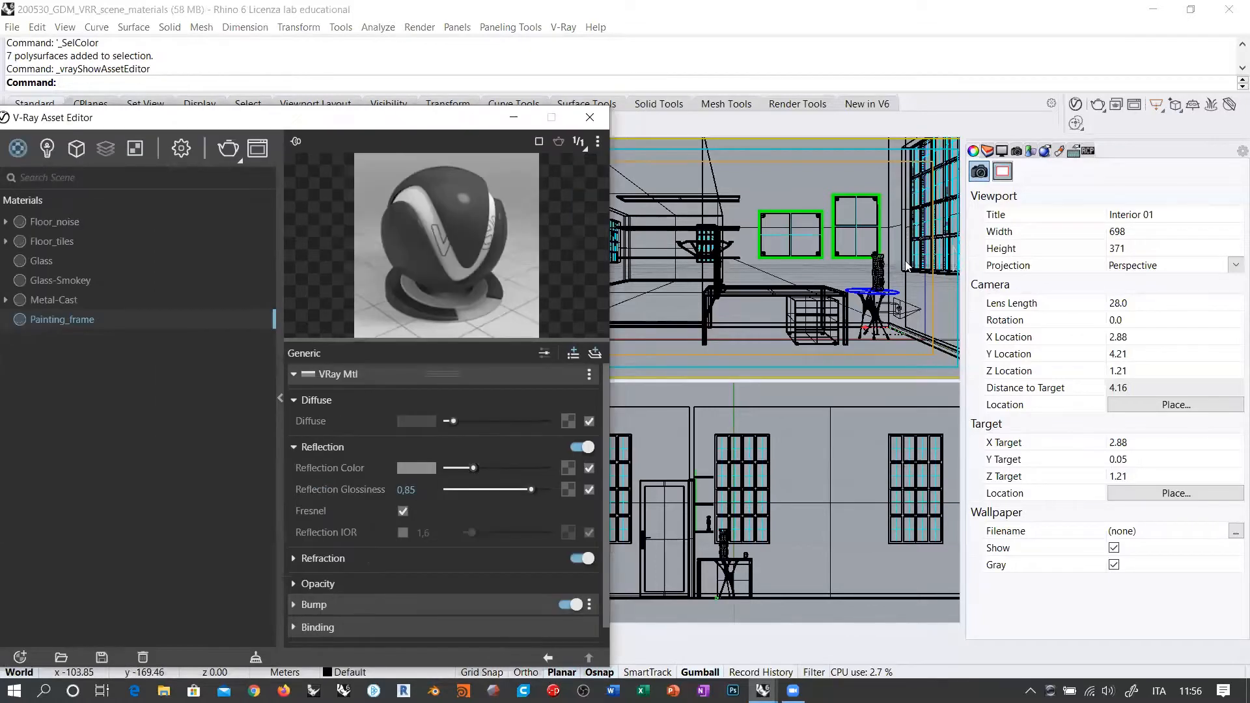
drag(423, 119, 295, 122)
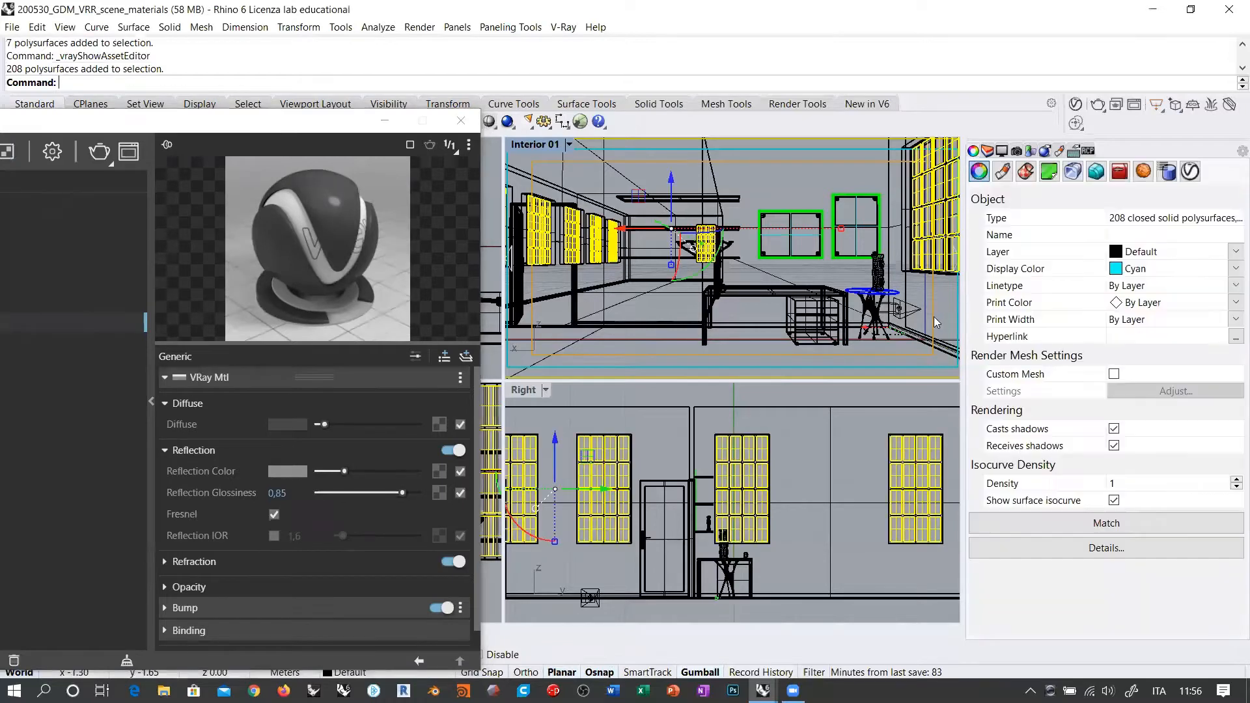
click(940, 260)
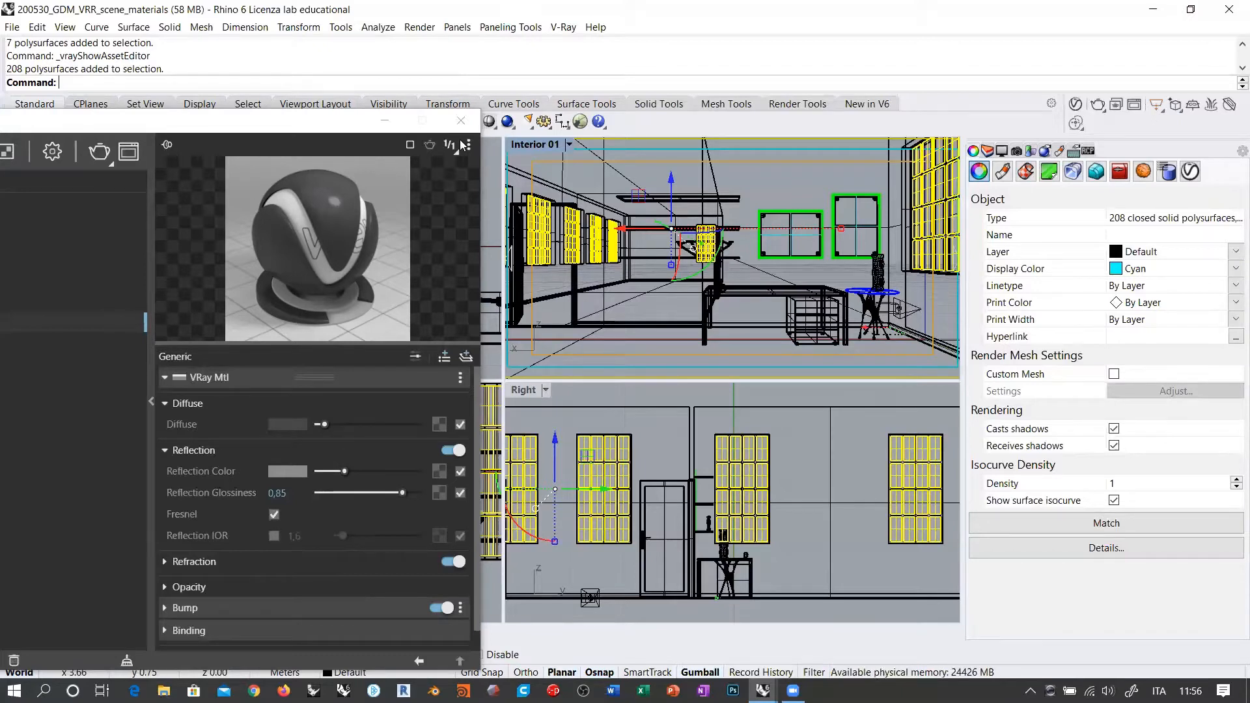
Step: Lock every object except the selected cyan window panes, and ungroup the panes
middle_click(782, 196)
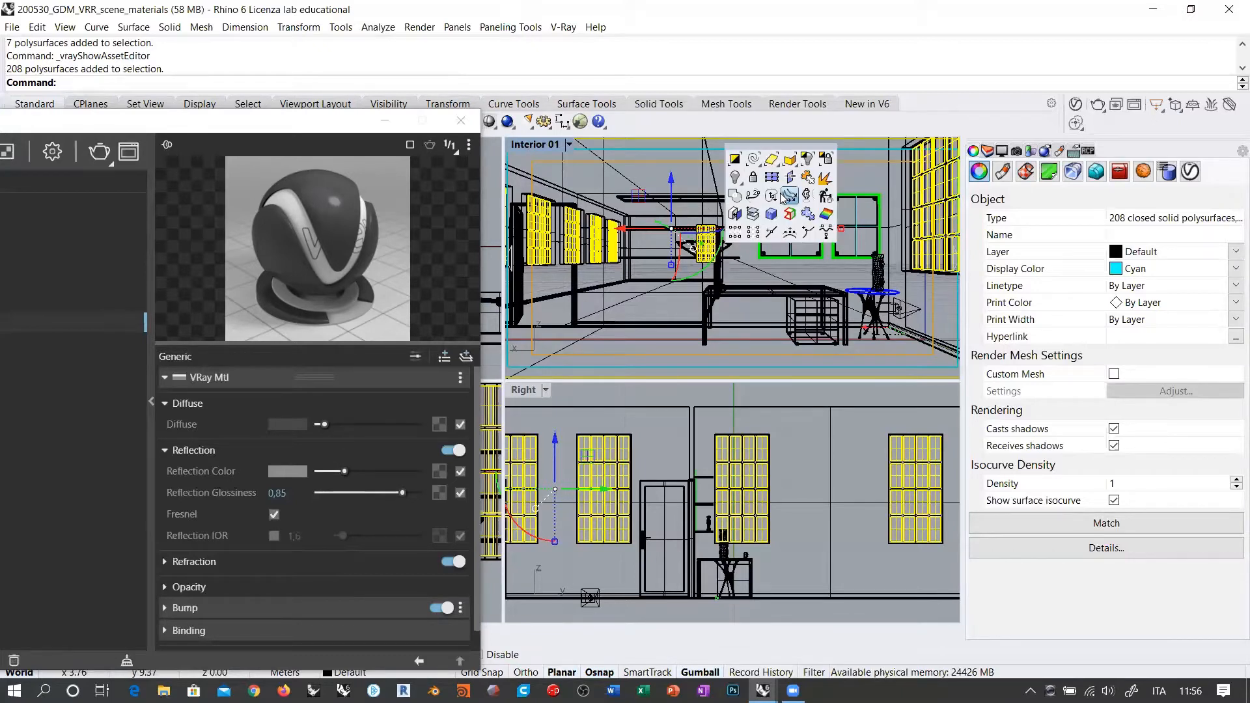
click(826, 159)
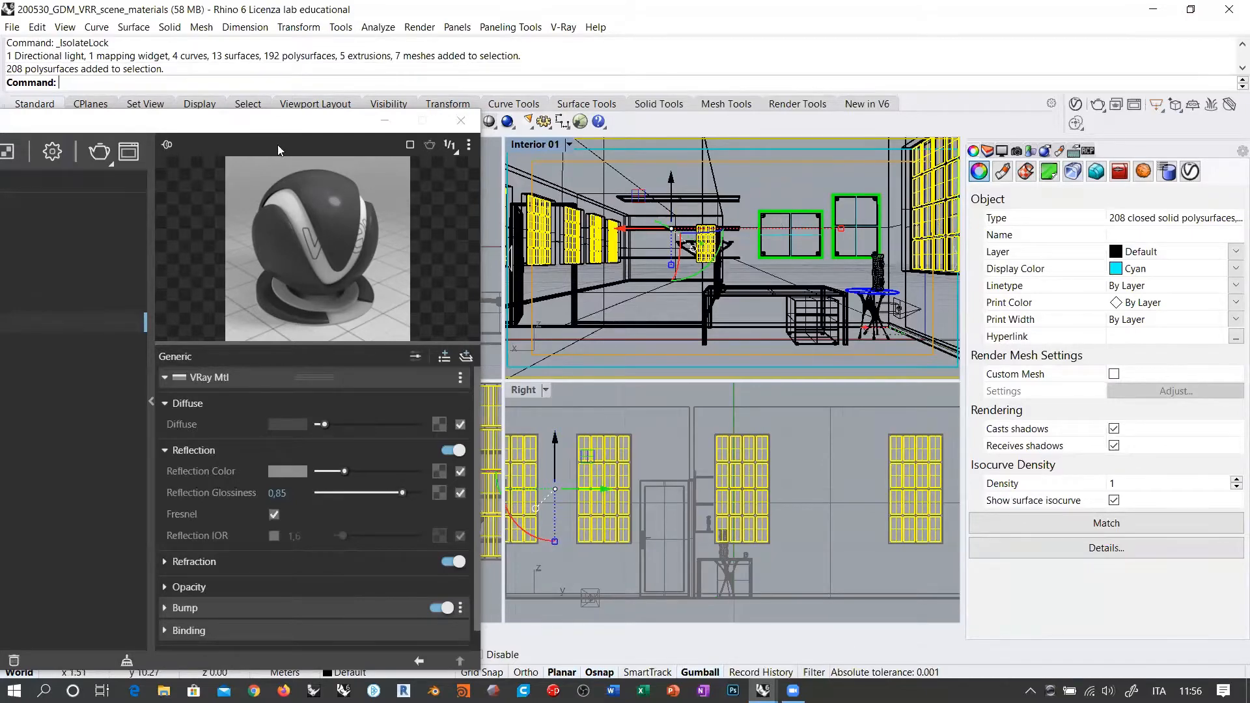
click(266, 123)
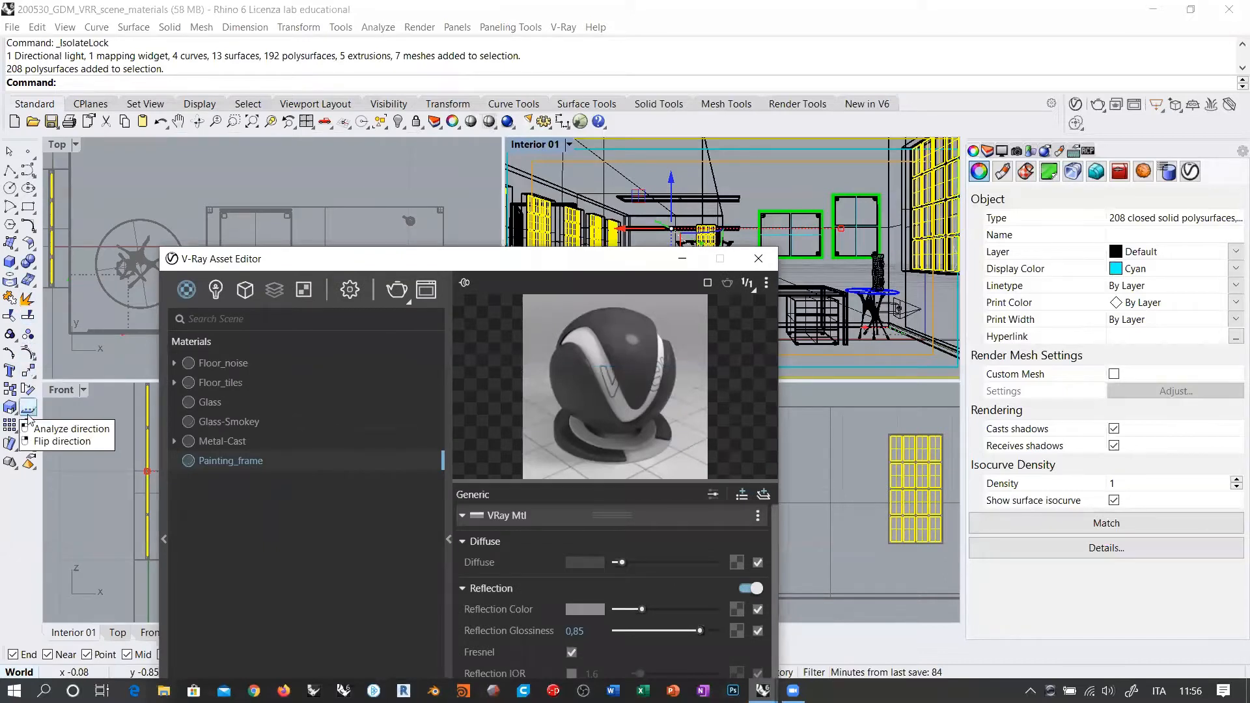
click(27, 334)
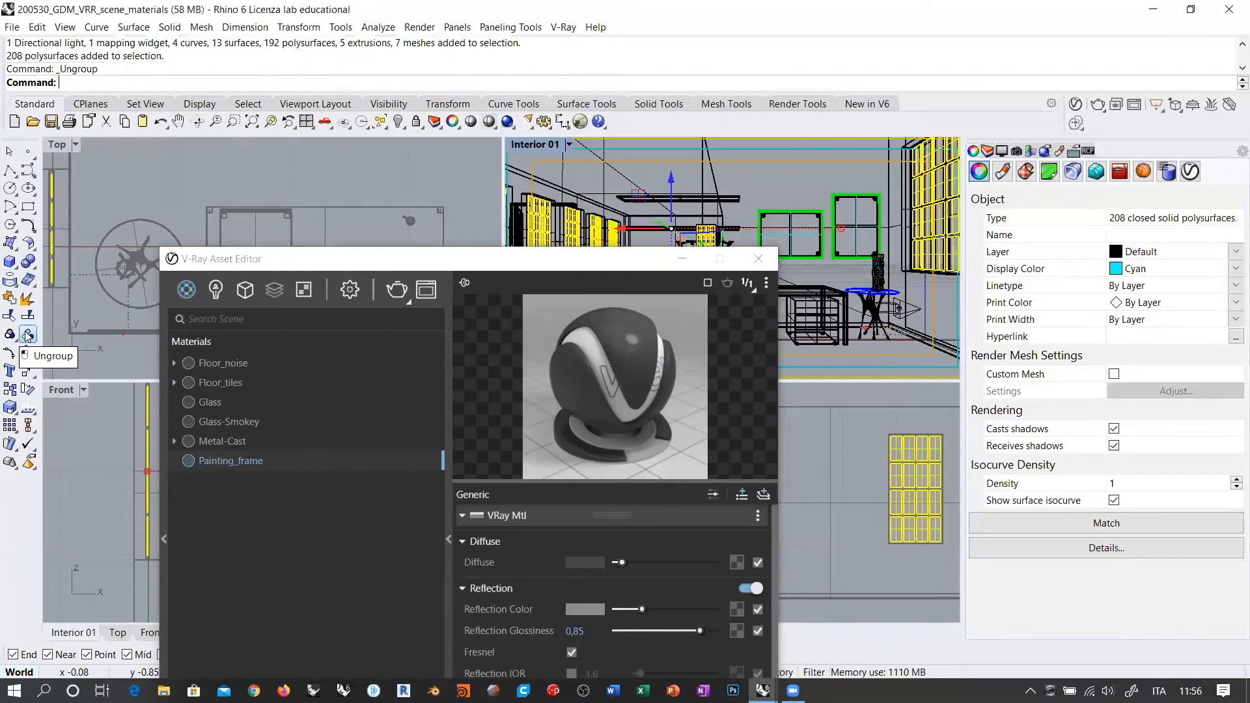
Step: Minimize the V-Ray Asset Editor, and move a single cyan window pane into the open floor area of the room in the Top view
click(954, 260)
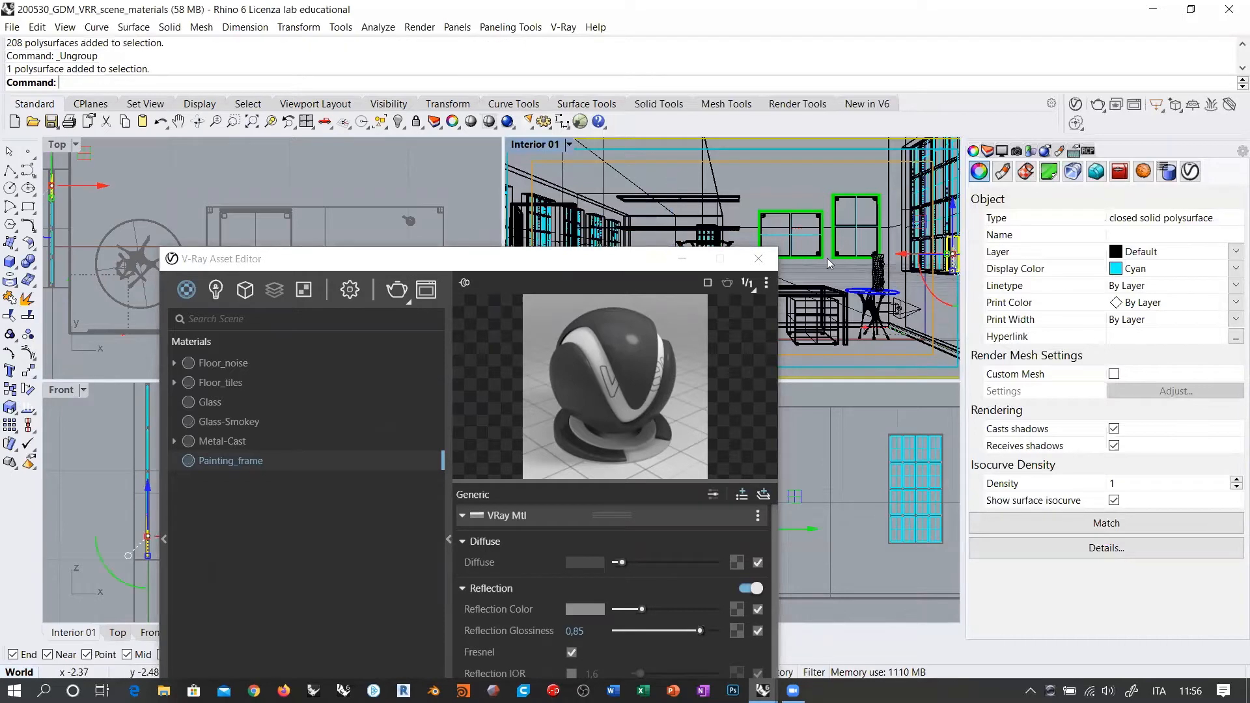
drag(594, 265, 524, 271)
click(702, 267)
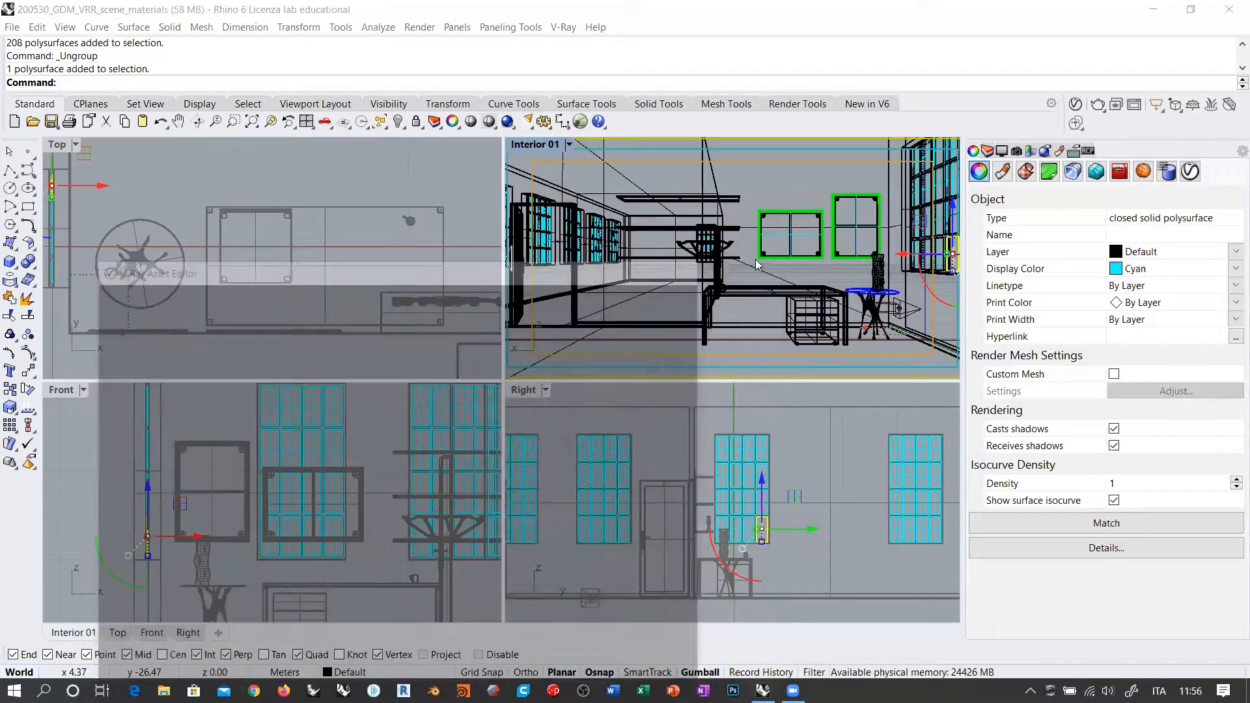
right_drag(282, 269, 259, 341)
scroll(259, 340, down, 2)
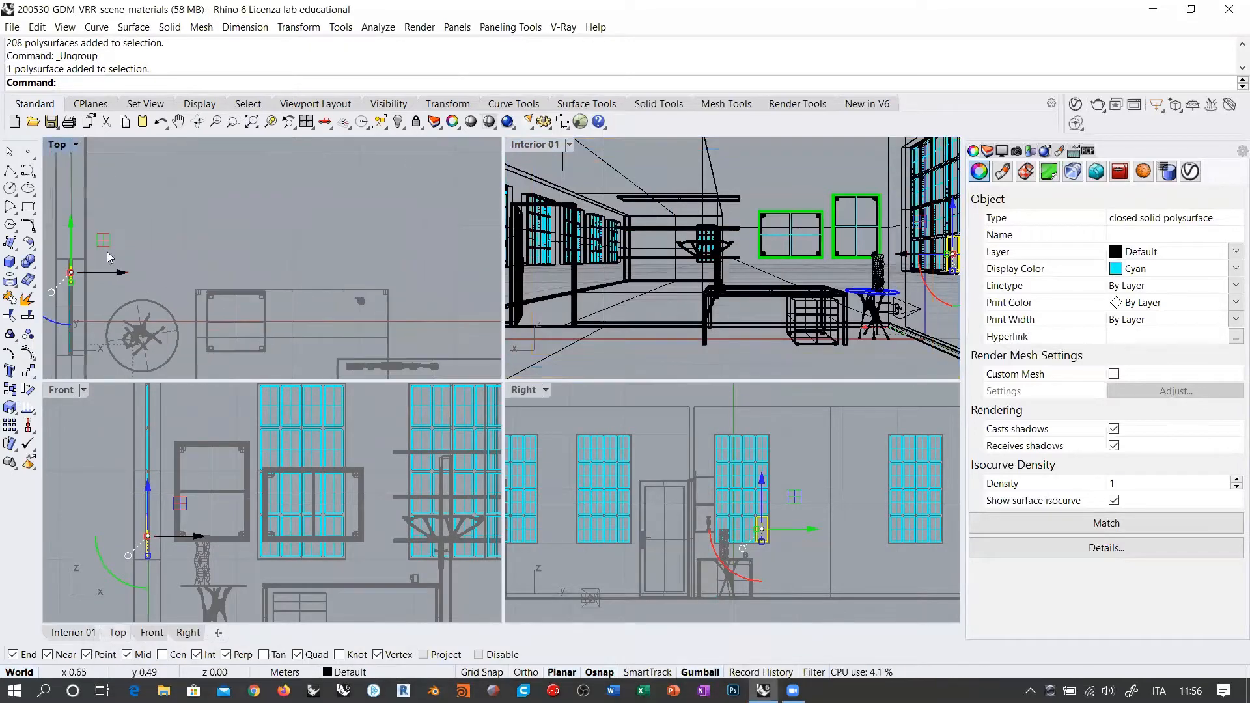
drag(107, 248, 291, 169)
right_drag(312, 230, 301, 342)
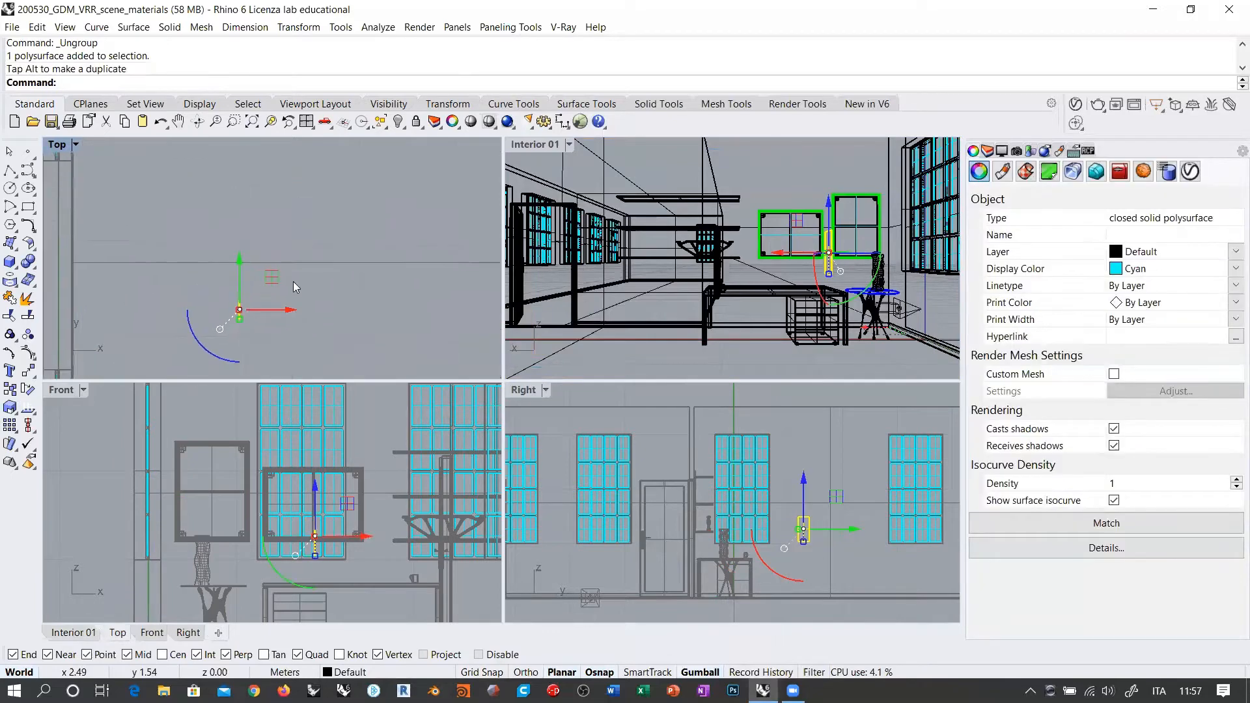
scroll(284, 265, down, 4)
right_drag(283, 265, 261, 232)
mouse_move(262, 227)
mouse_down()
mouse_move(278, 213)
mouse_move(261, 231)
mouse_up()
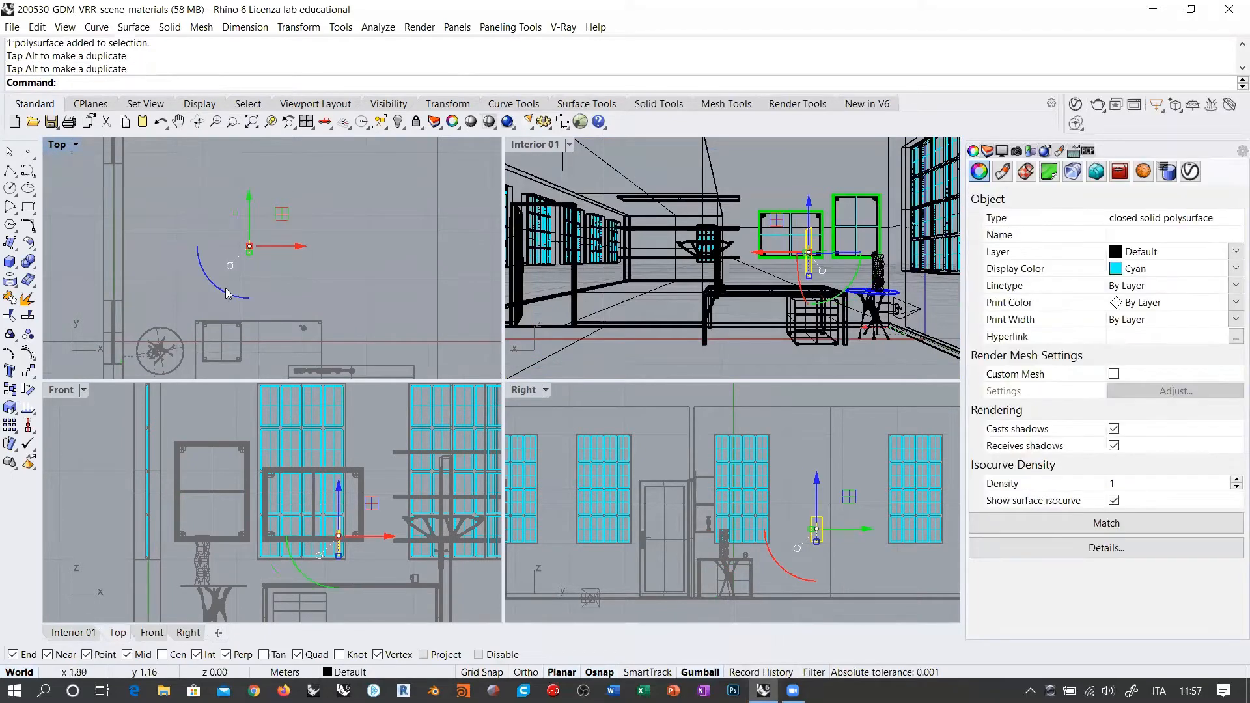
Step: Rotate the detached pane in the Top view and shift it slightly within the room
drag(228, 293, 157, 234)
right_drag(373, 258, 355, 335)
scroll(317, 294, down, 4)
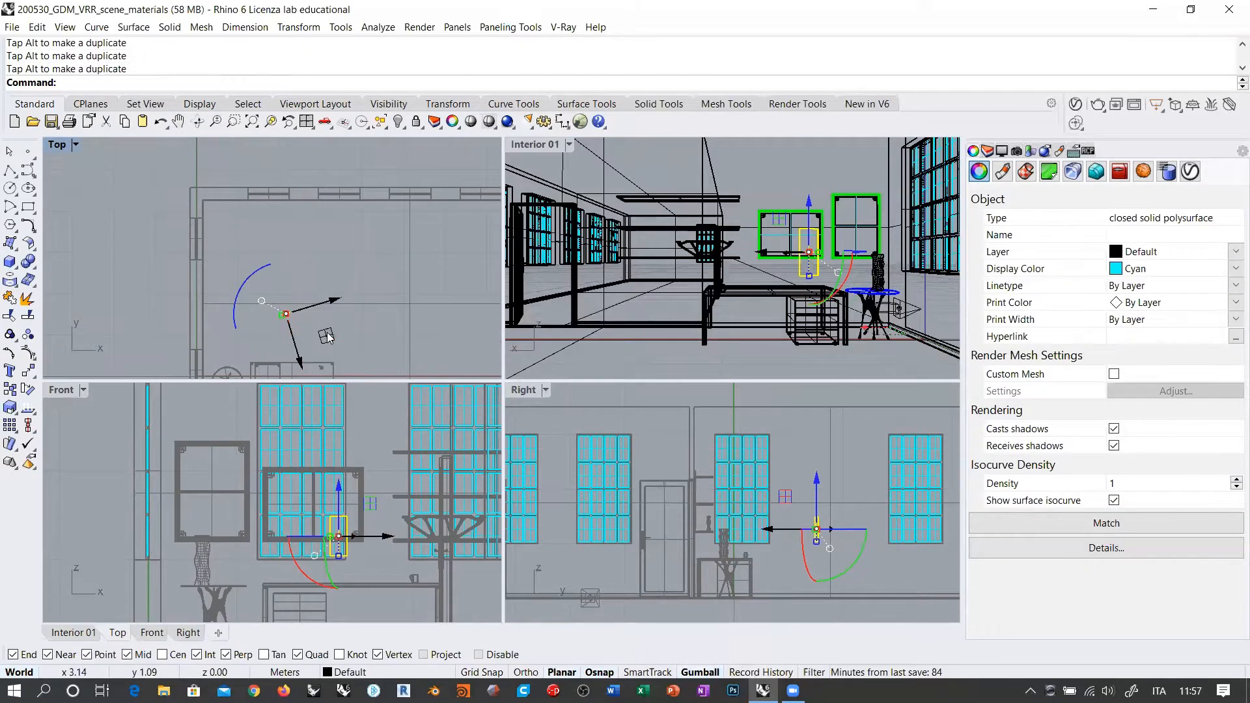
drag(326, 334, 339, 317)
Step: Aim the Interior 01 view at the detached pane and the windows, and set its display mode to V-Ray Interactive
mouse_move(752, 228)
right_down()
mouse_move(877, 257)
mouse_move(770, 259)
mouse_move(763, 233)
right_up()
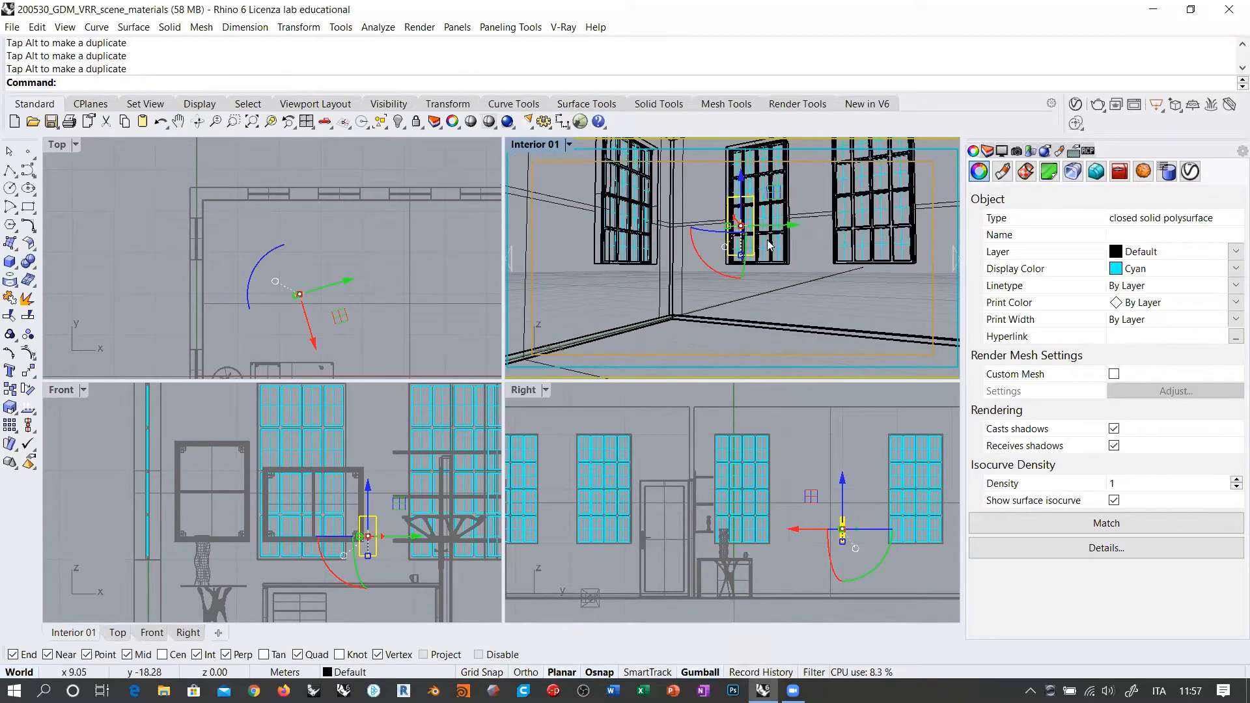
scroll(775, 235, up, 3)
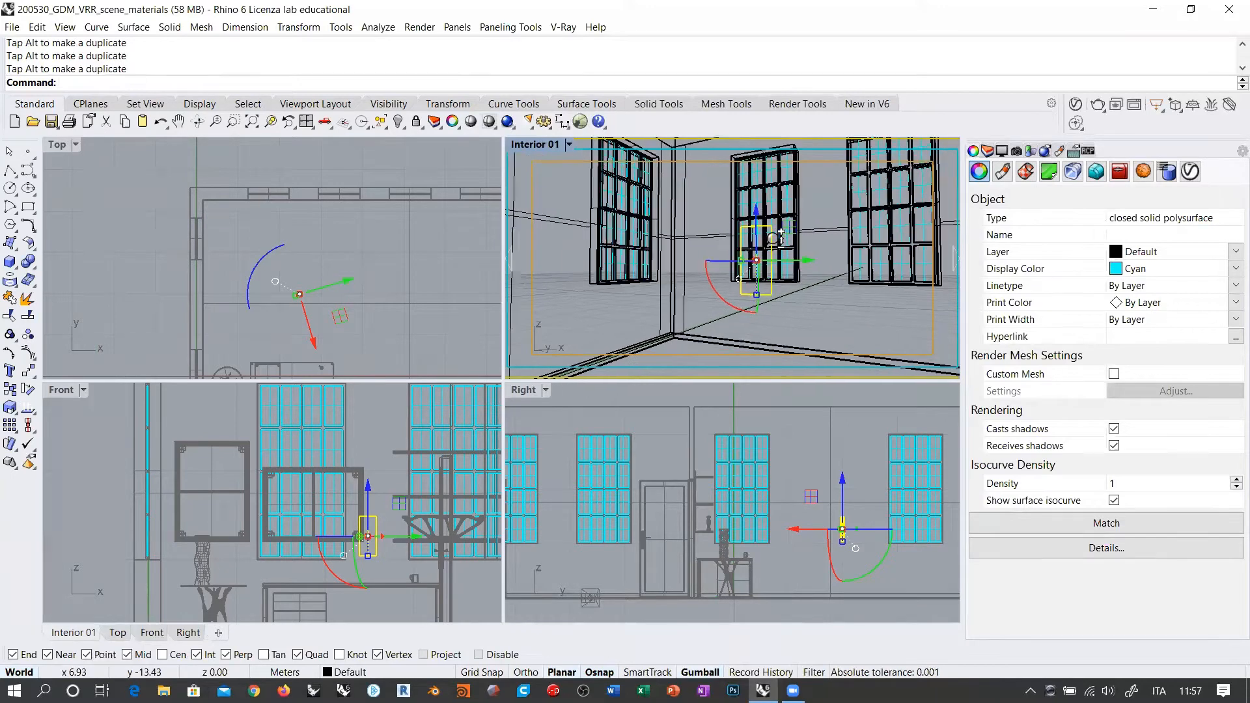
scroll(801, 263, down, 3)
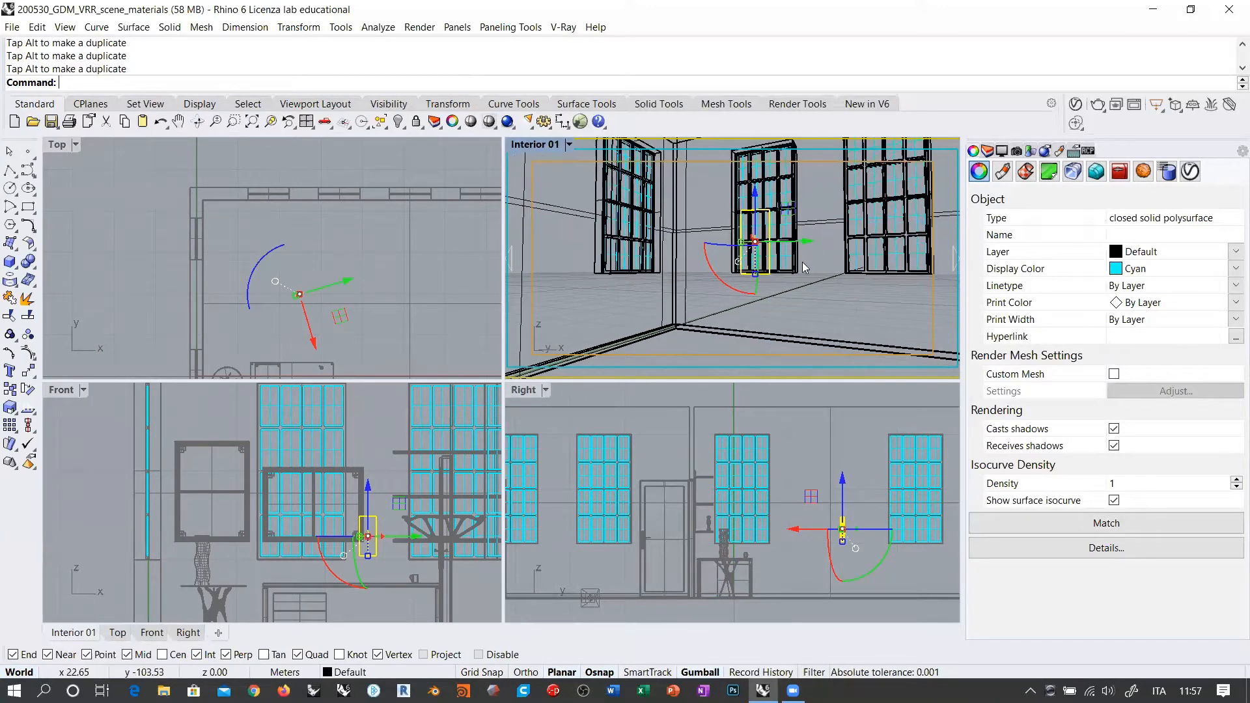
scroll(794, 259, up, 4)
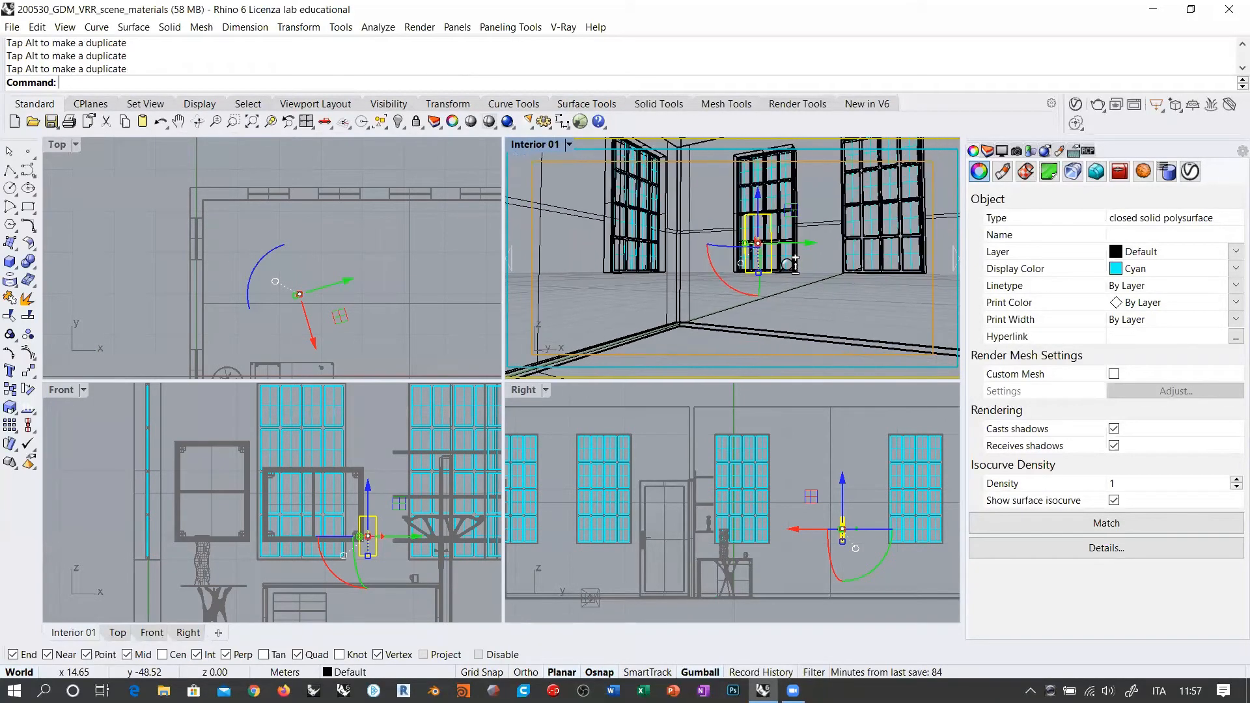
scroll(791, 254, down, 2)
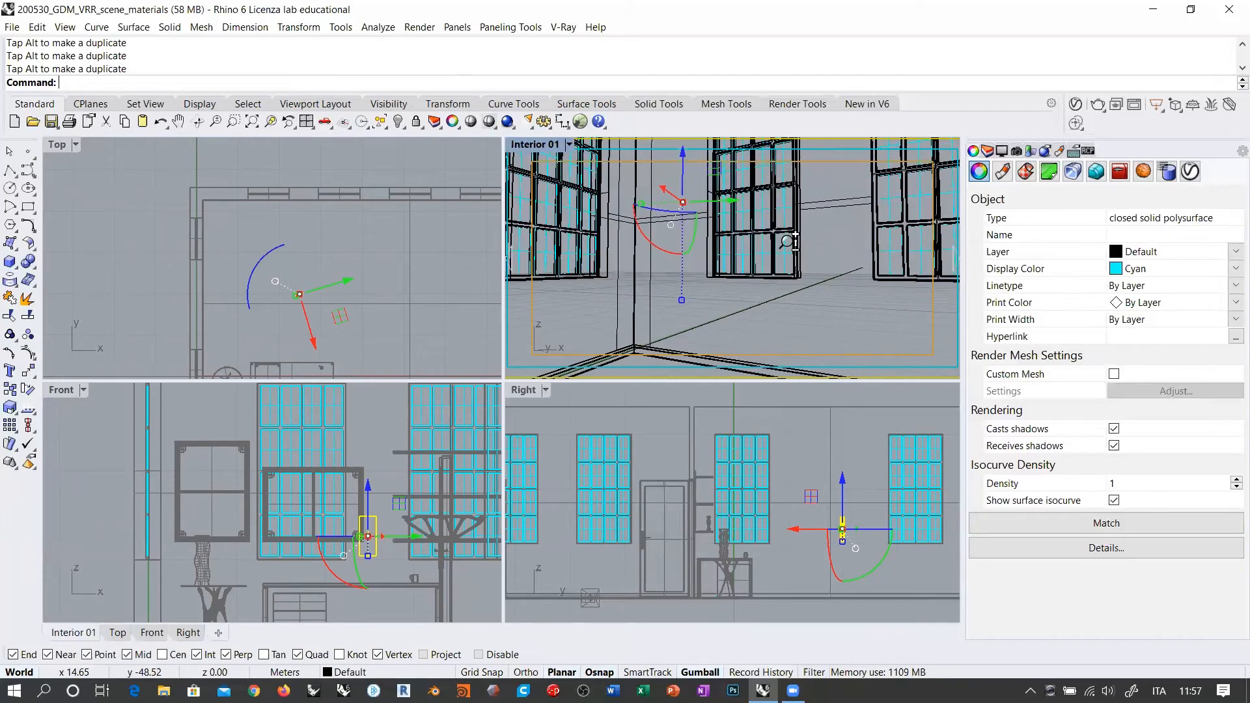
scroll(794, 257, up, 3)
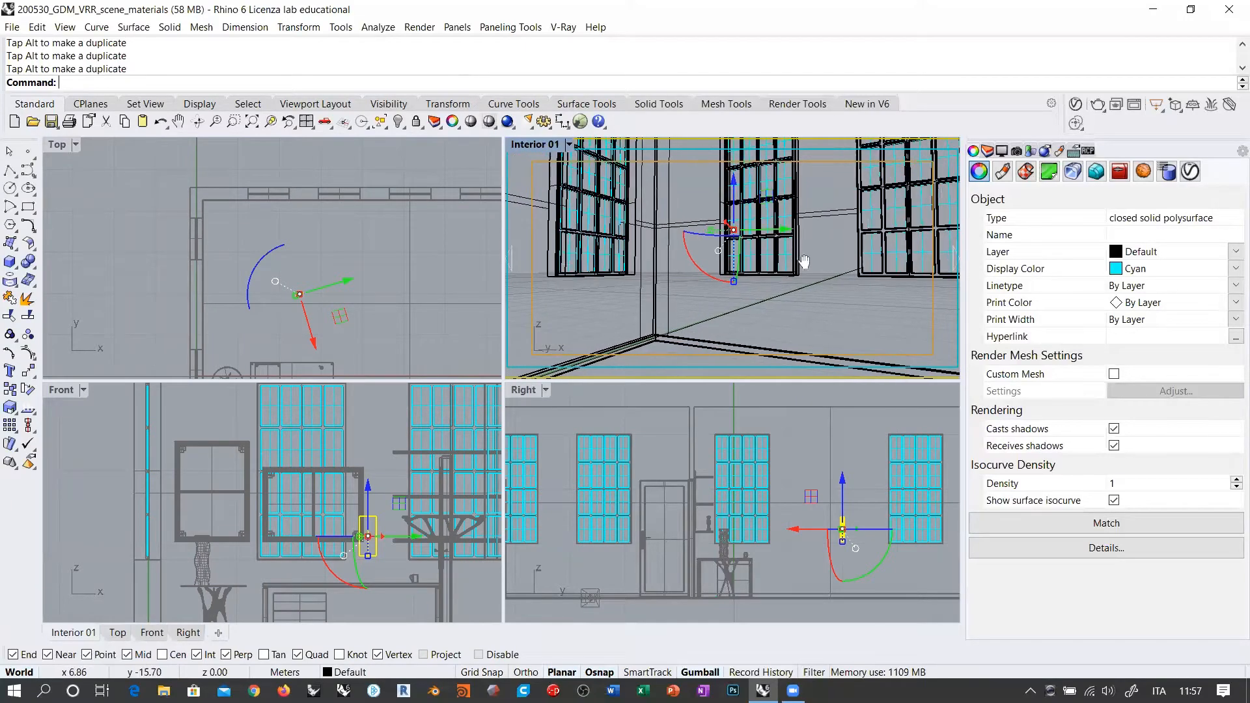
right_drag(789, 264, 785, 259)
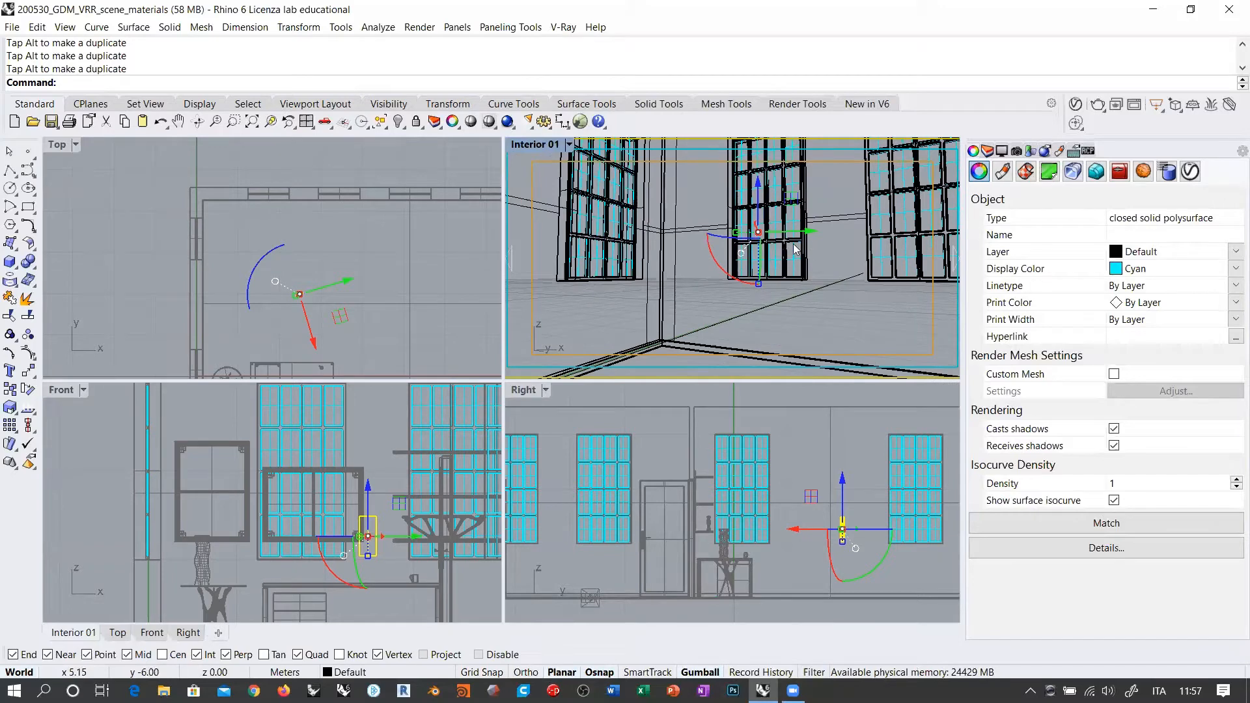
click(546, 151)
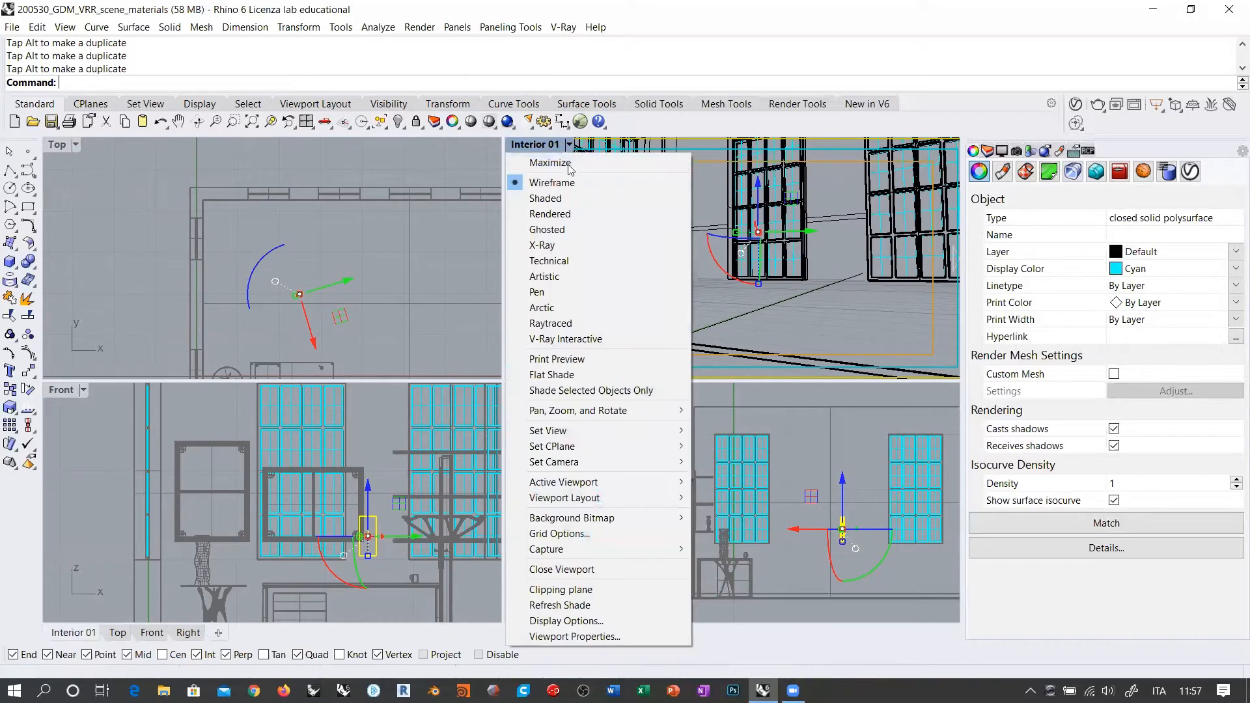
click(569, 340)
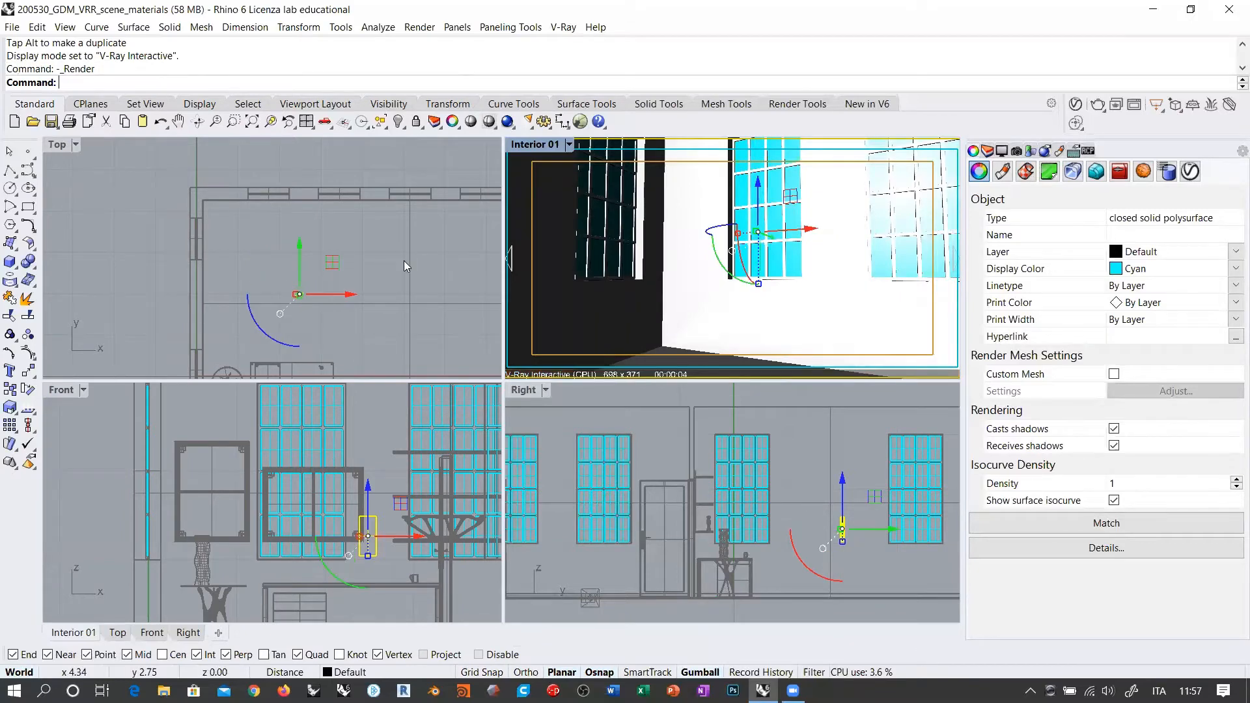
Step: Deselect the detached pane and examine the windows from several angles in the Interior 01 interactive render
click(429, 257)
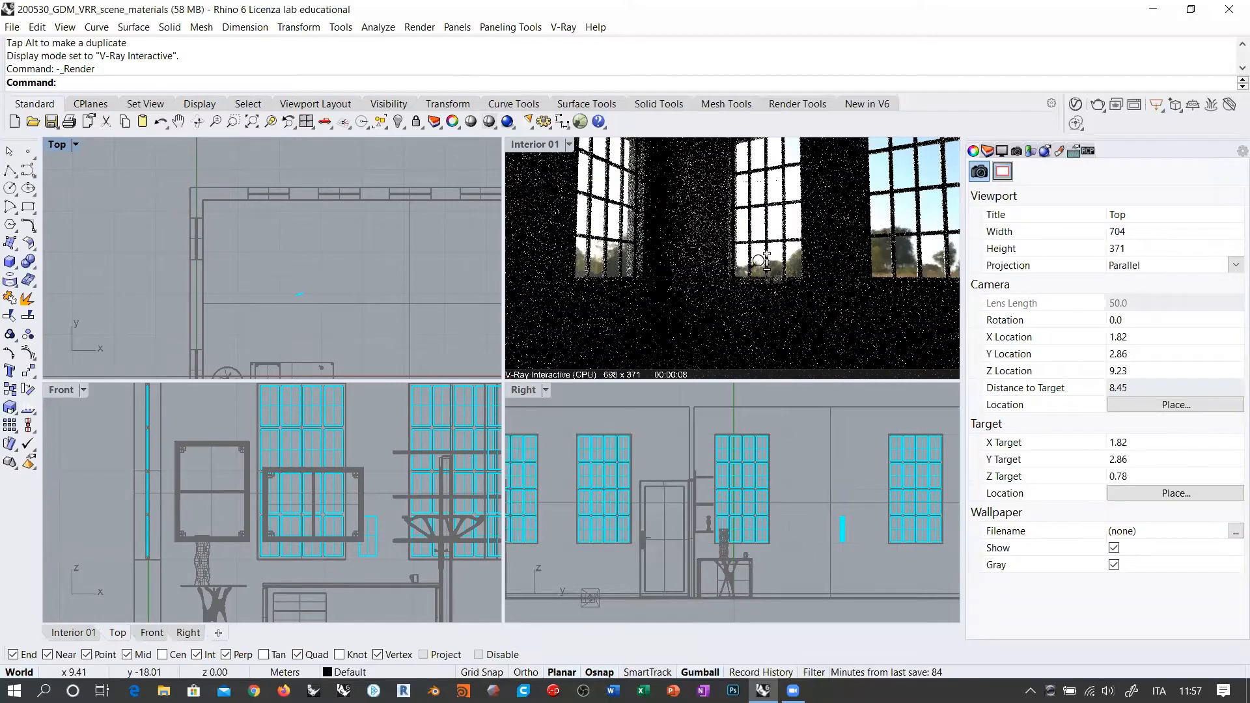
scroll(757, 256, down, 2)
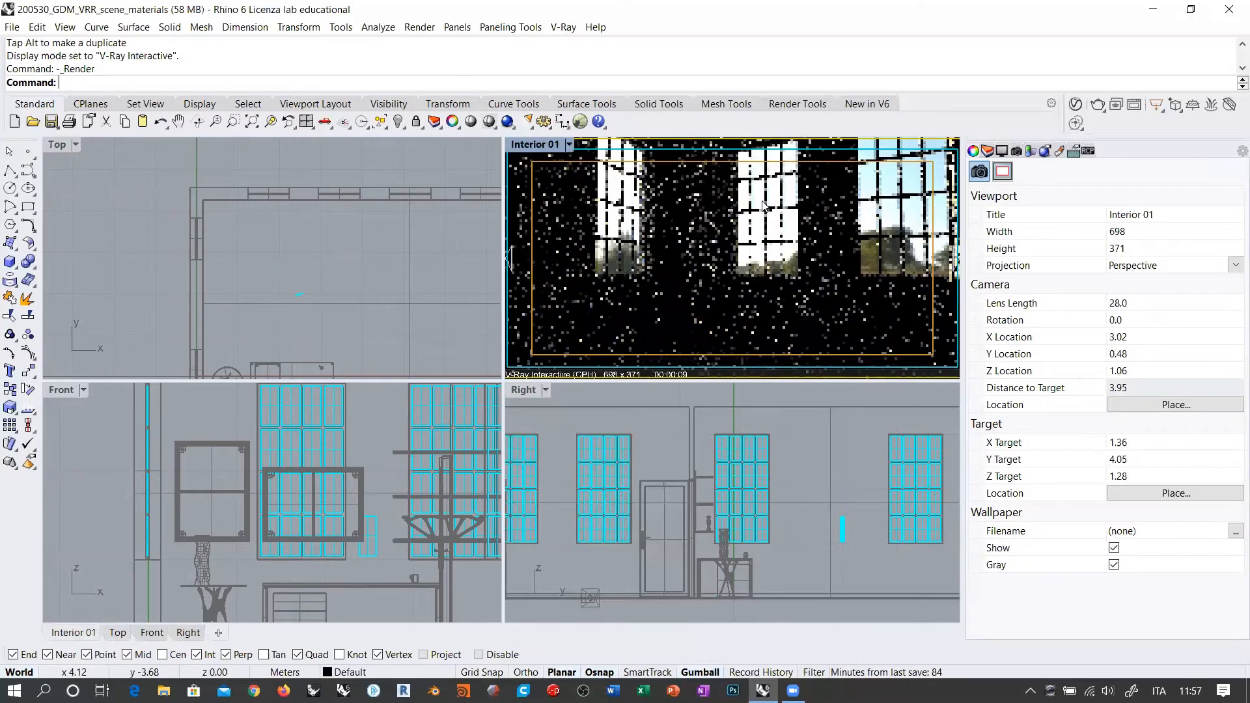
right_drag(763, 205, 767, 253)
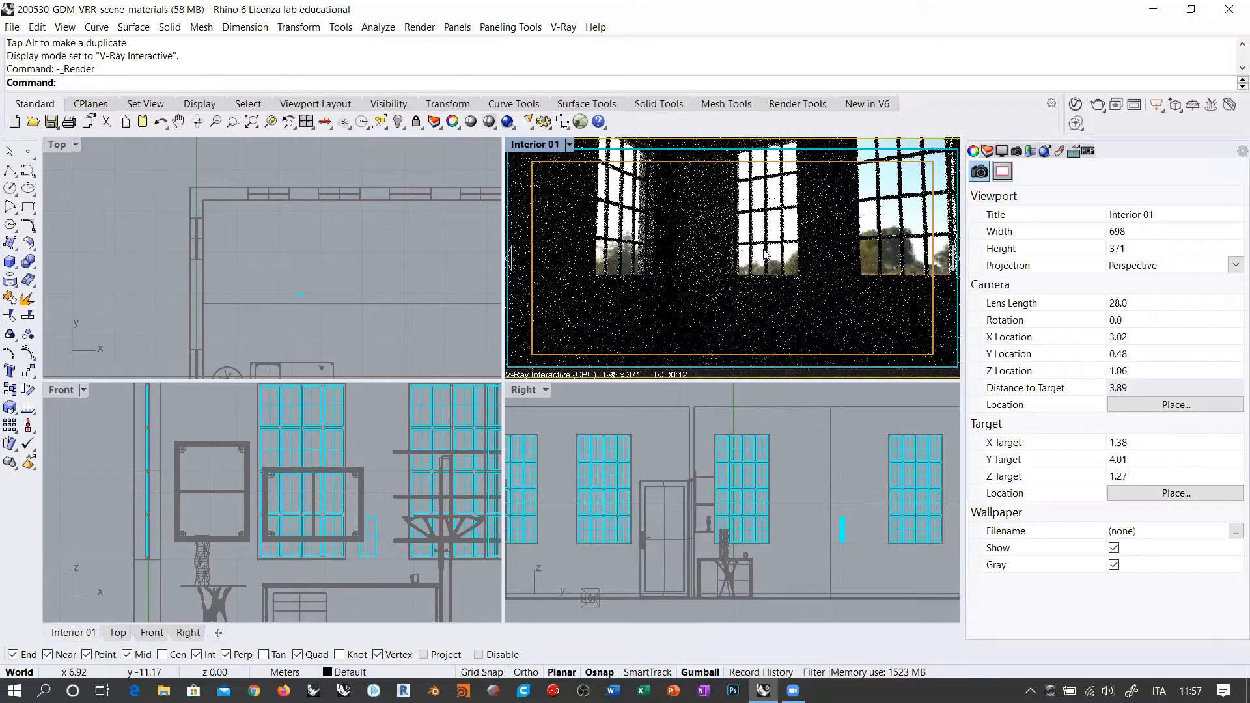
right_drag(766, 252, 757, 254)
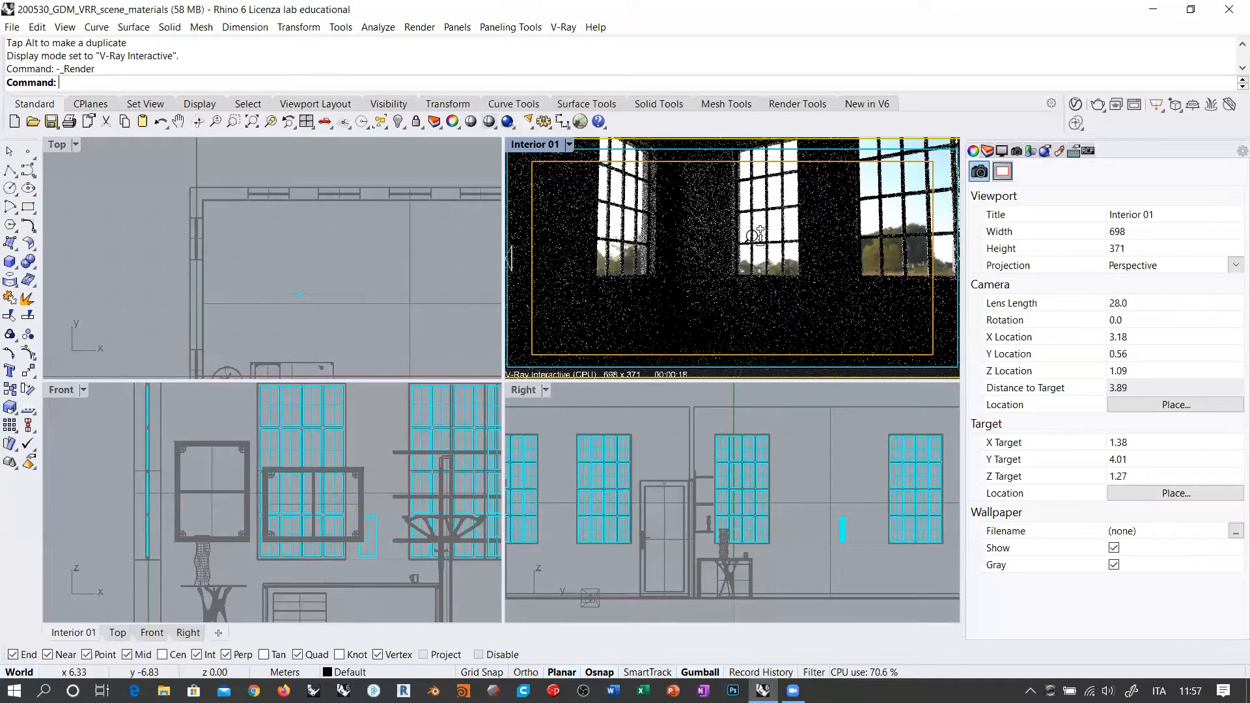
right_drag(755, 240, 729, 240)
Step: Select the detached pane, zoom the Interior 01 view to it and examine how it renders from several angles
drag(272, 273, 340, 324)
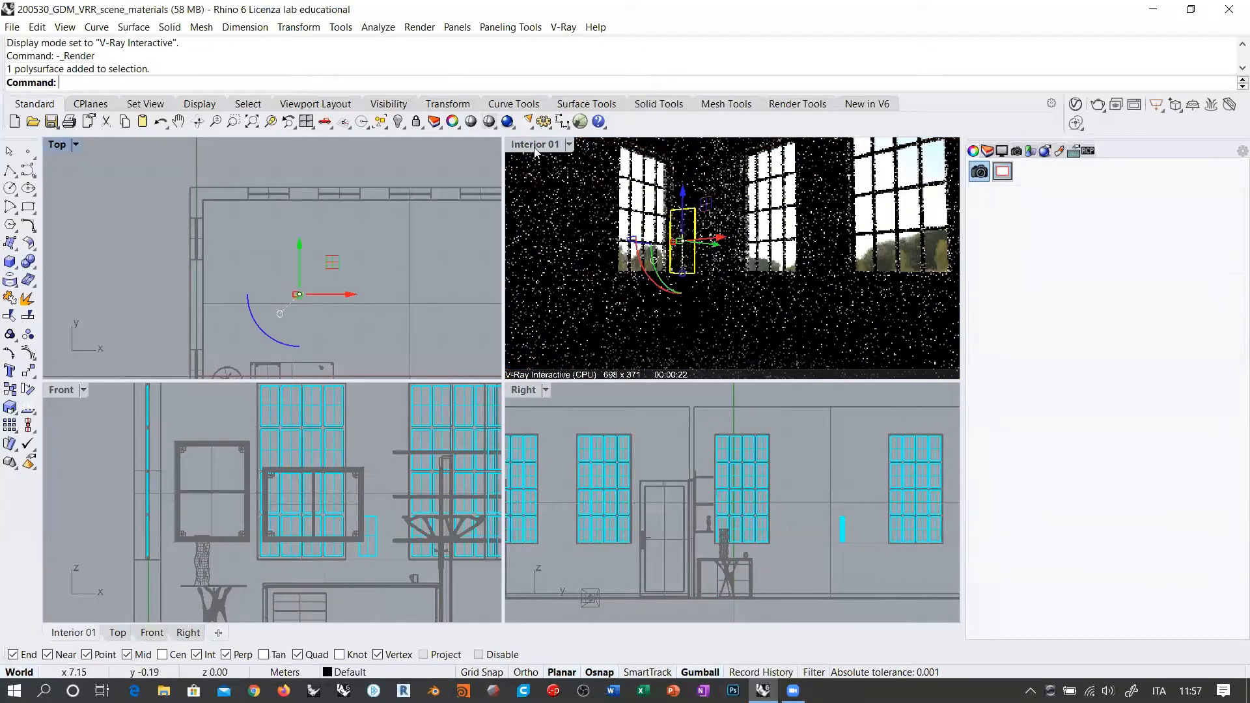
click(271, 122)
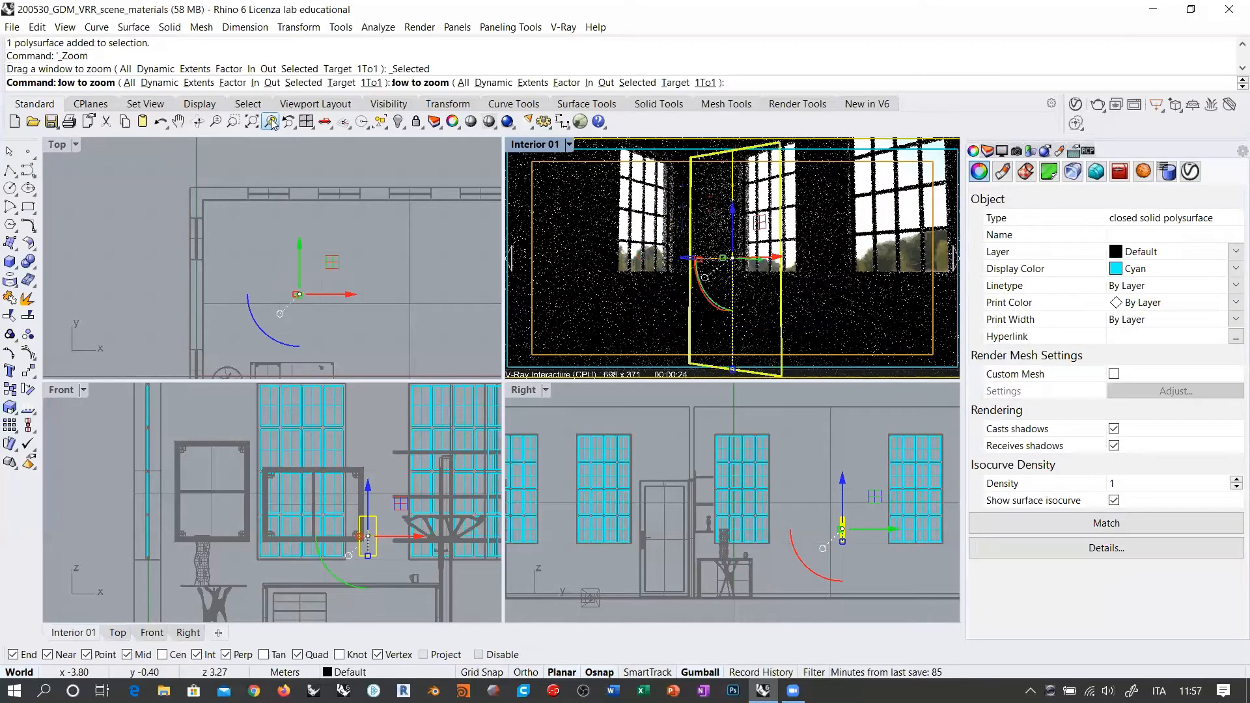
mouse_move(736, 286)
right_down()
mouse_move(794, 293)
mouse_move(743, 277)
right_up()
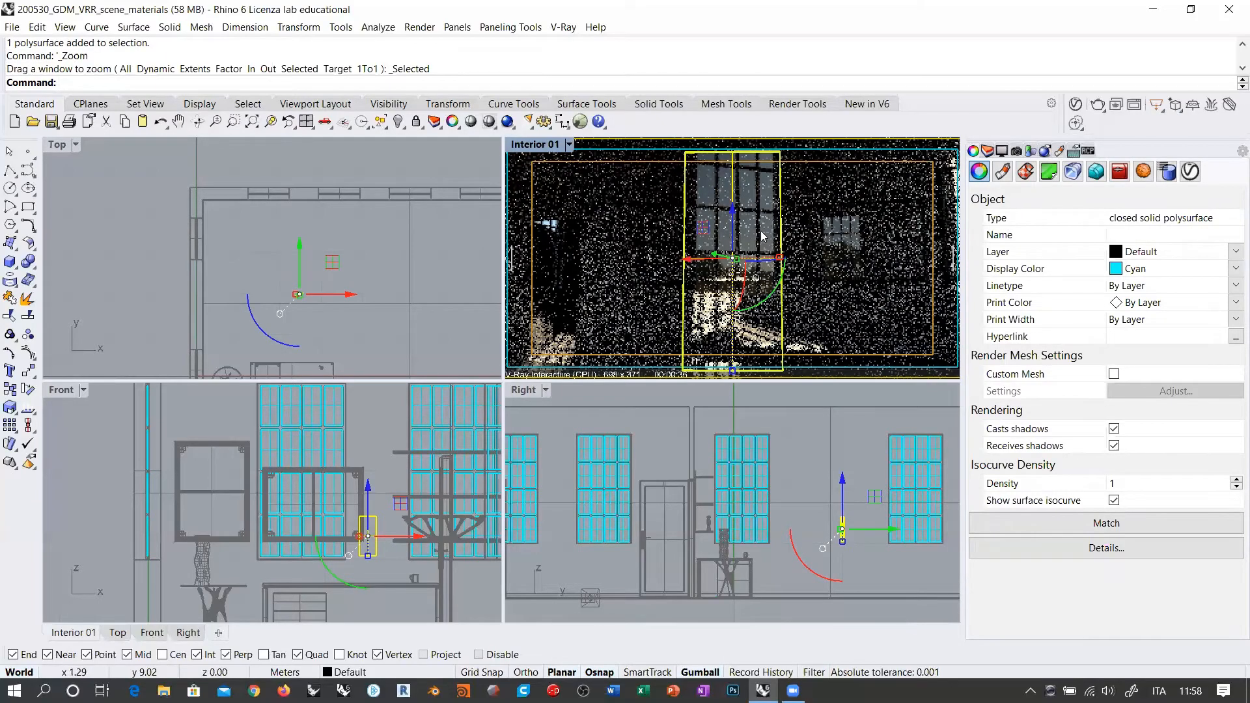
click(470, 297)
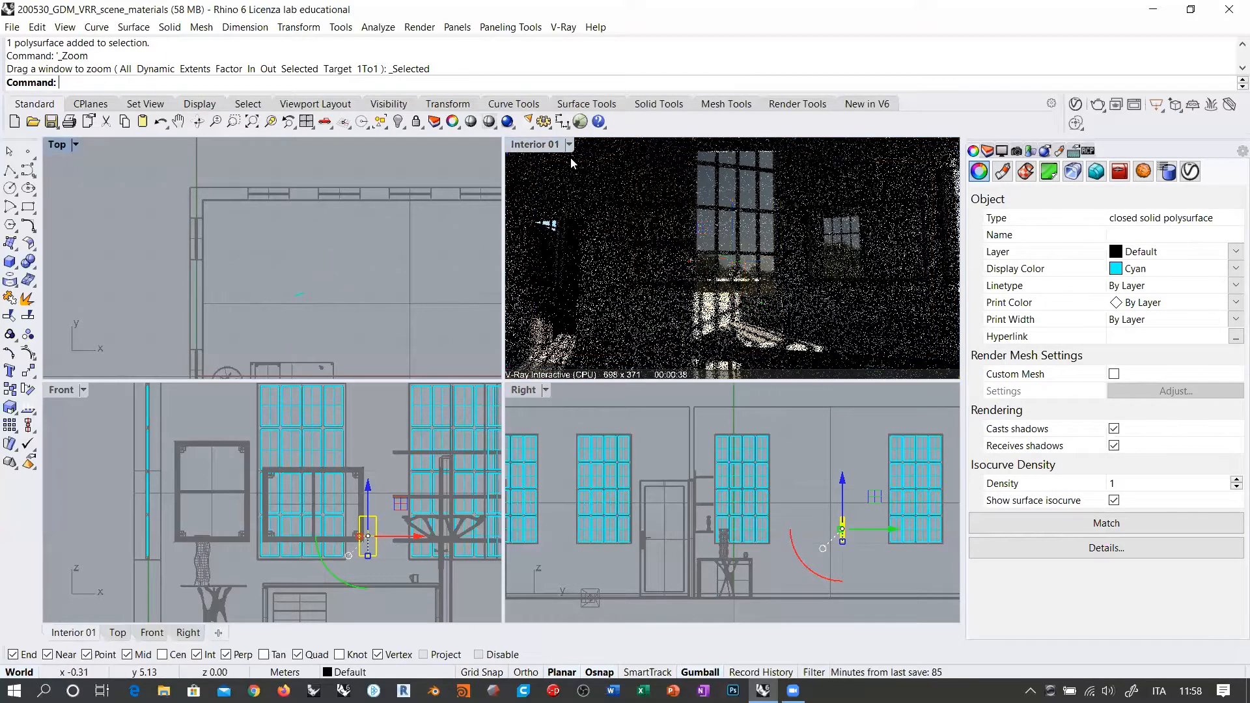
click(758, 244)
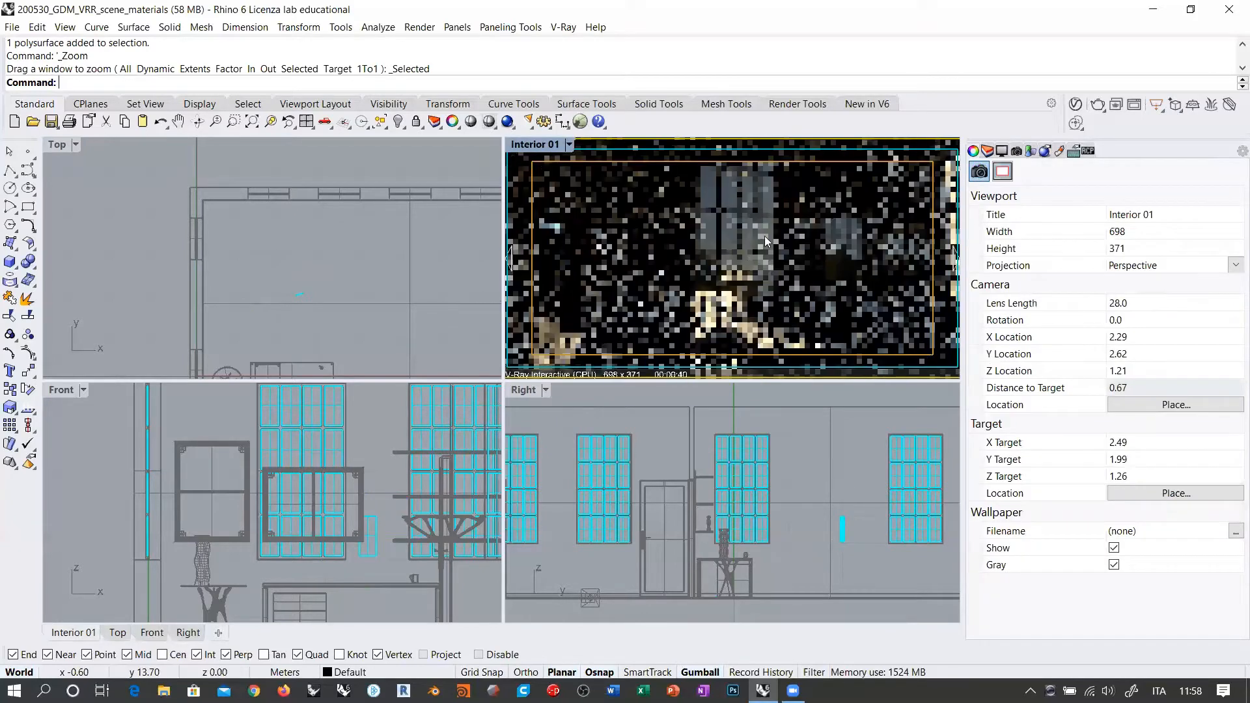
click(298, 294)
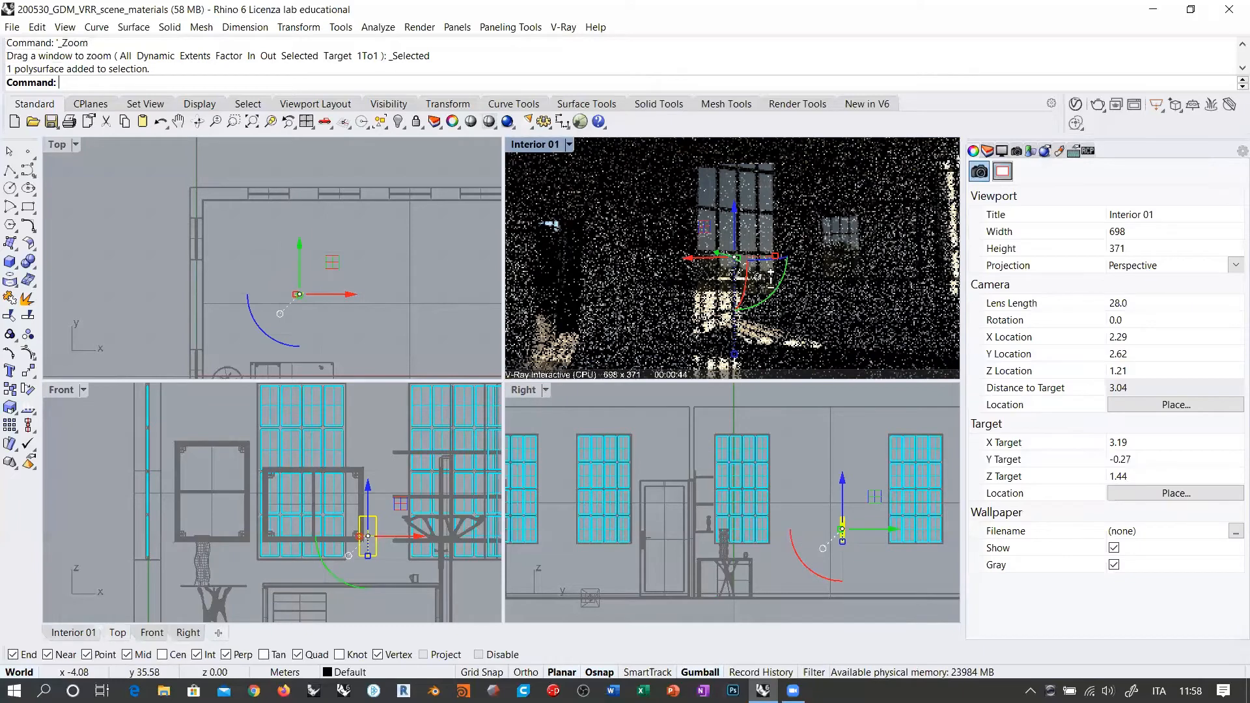
ctrl+right_drag(764, 271, 770, 286)
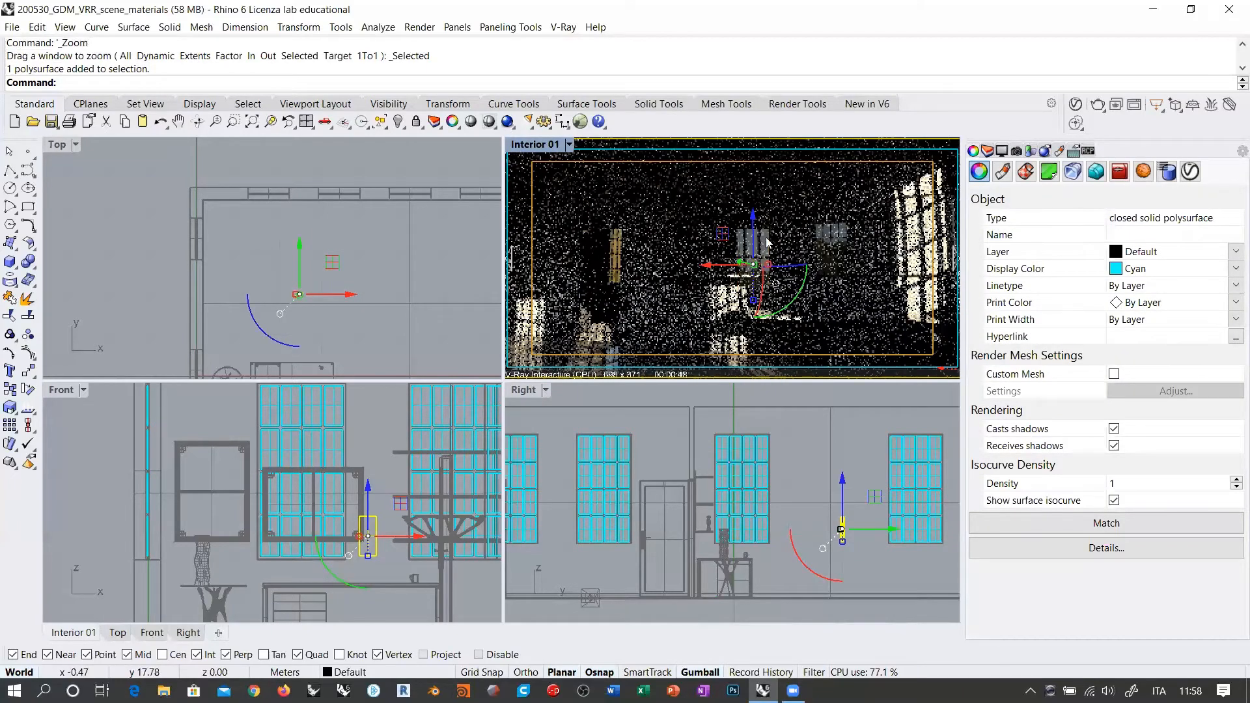
ctrl+right_drag(793, 239, 789, 223)
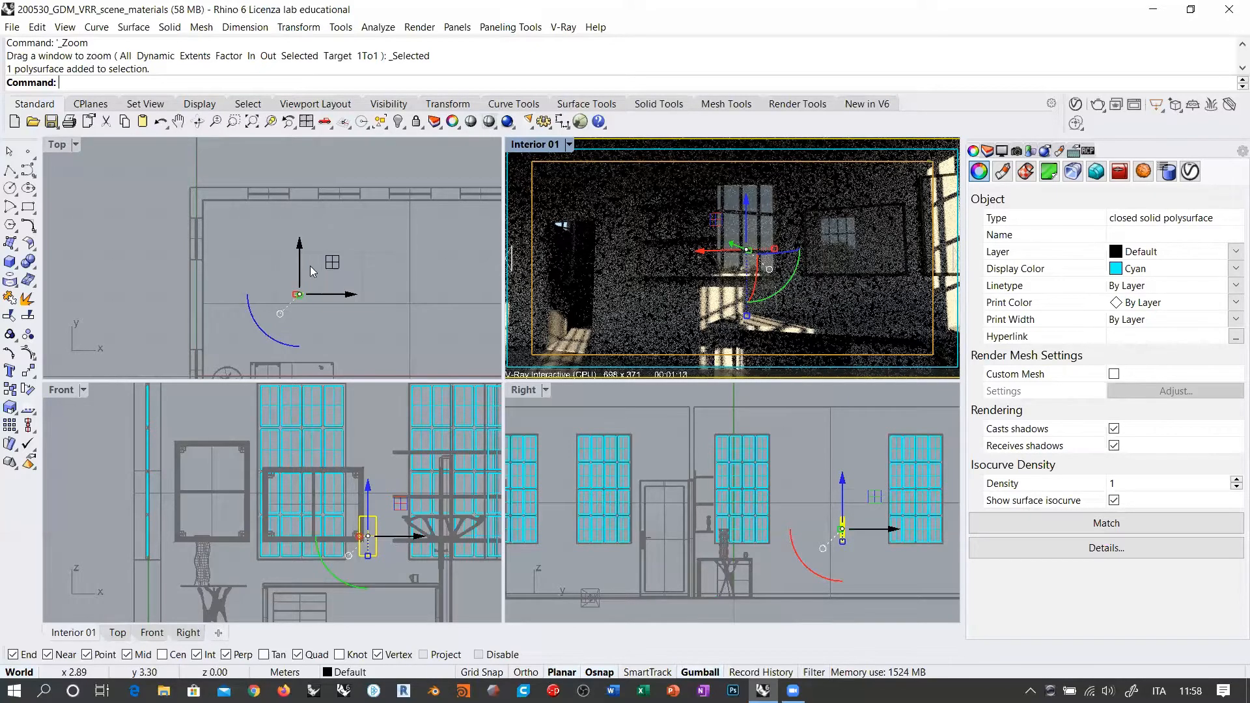
scroll(304, 260, down, 15)
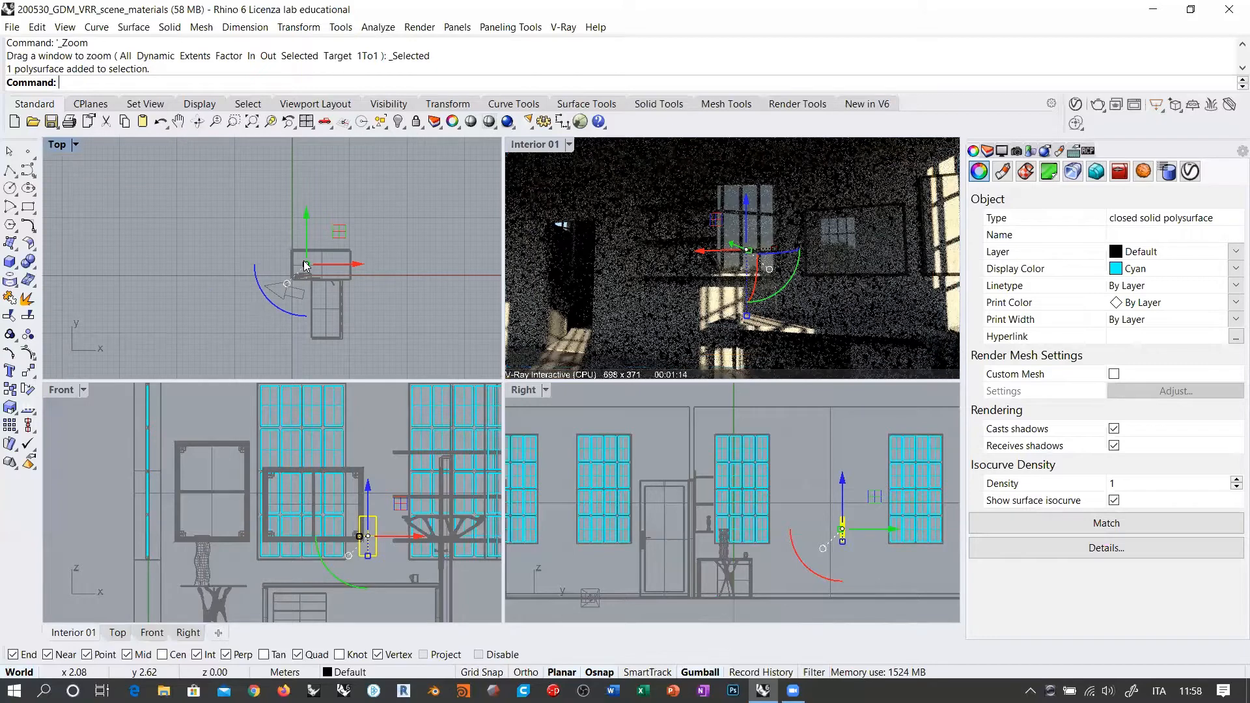
scroll(304, 265, up, 10)
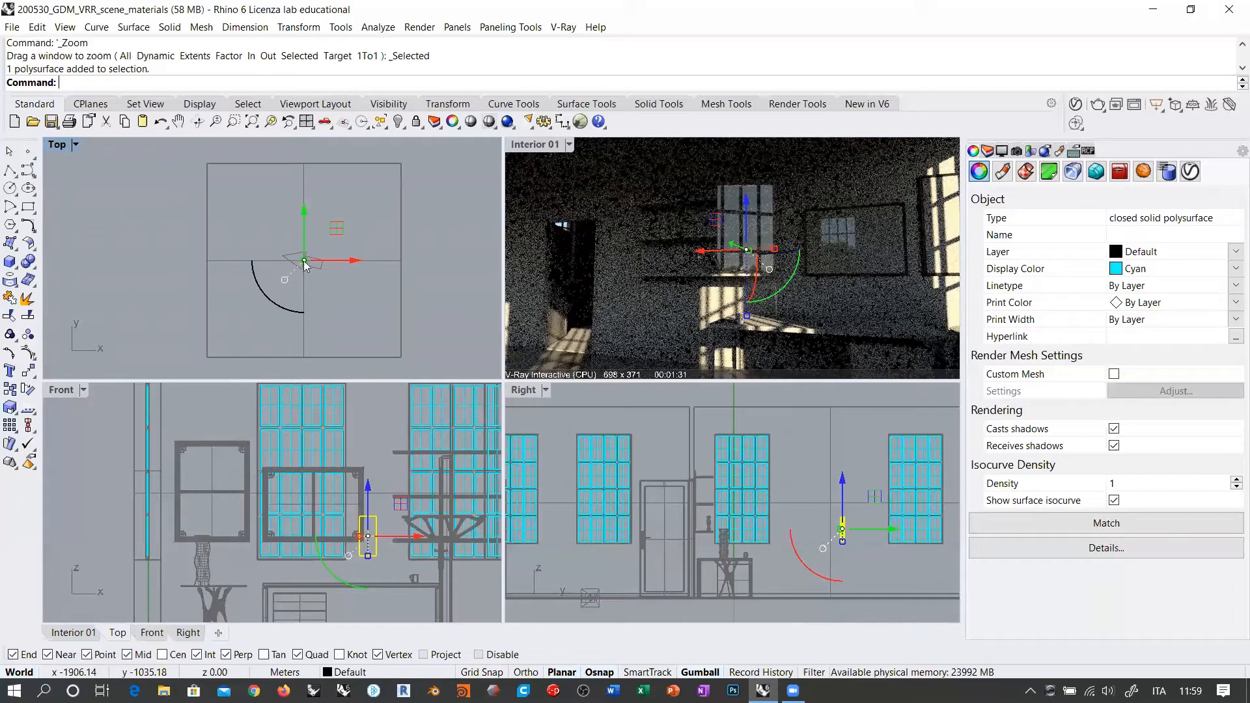
ctrl+right_drag(304, 262, 302, 211)
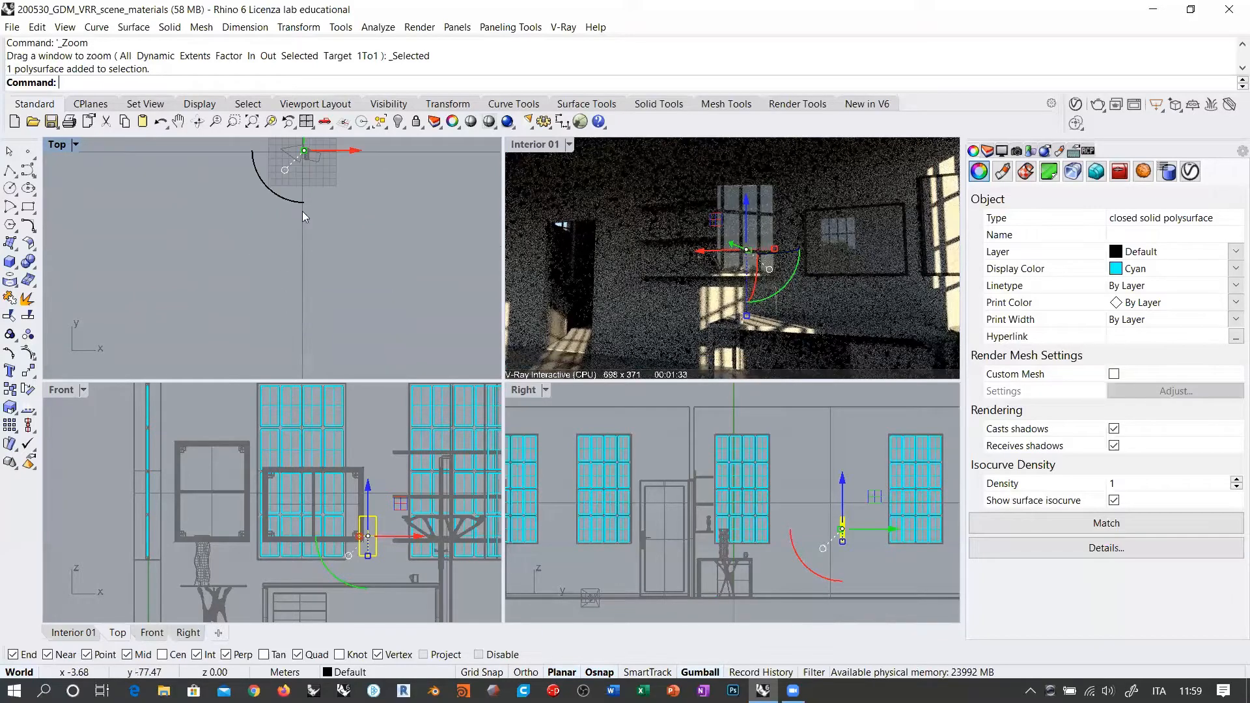
right_drag(305, 149, 293, 250)
scroll(304, 220, up, 4)
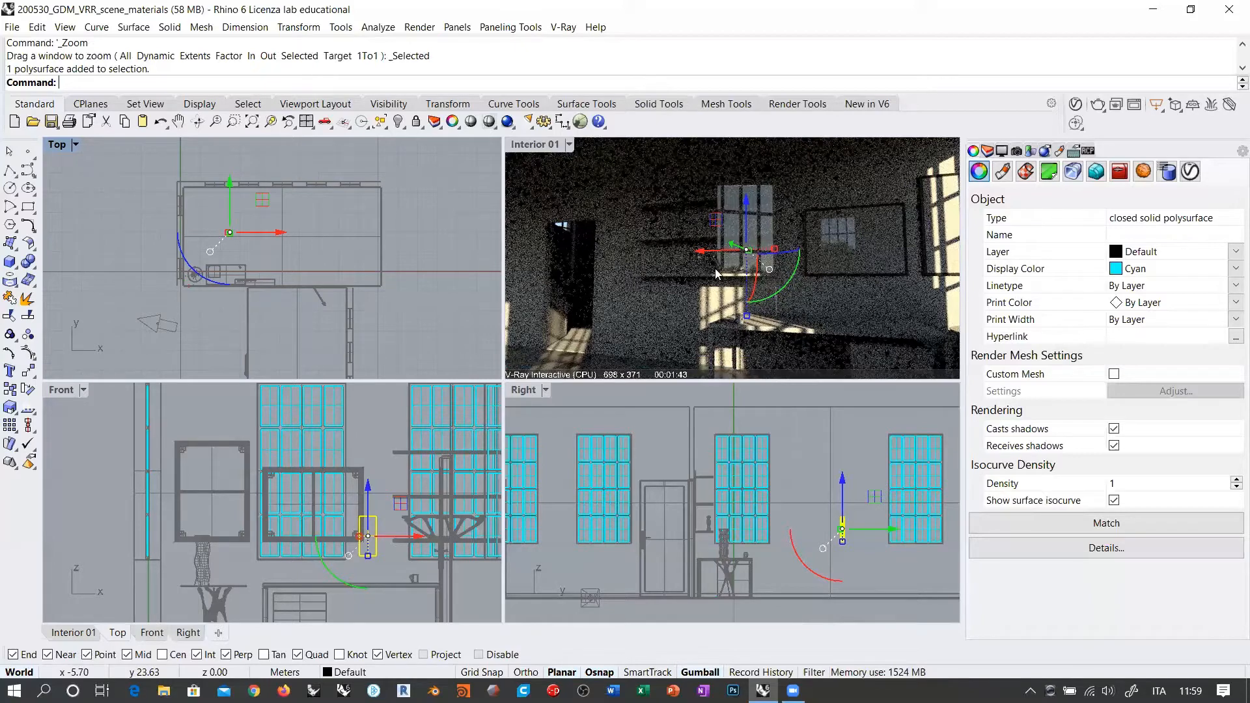
Step: Zoom the Interior 01 view to the selected pane again and orient the view toward the windows behind it
right_drag(832, 273, 756, 236)
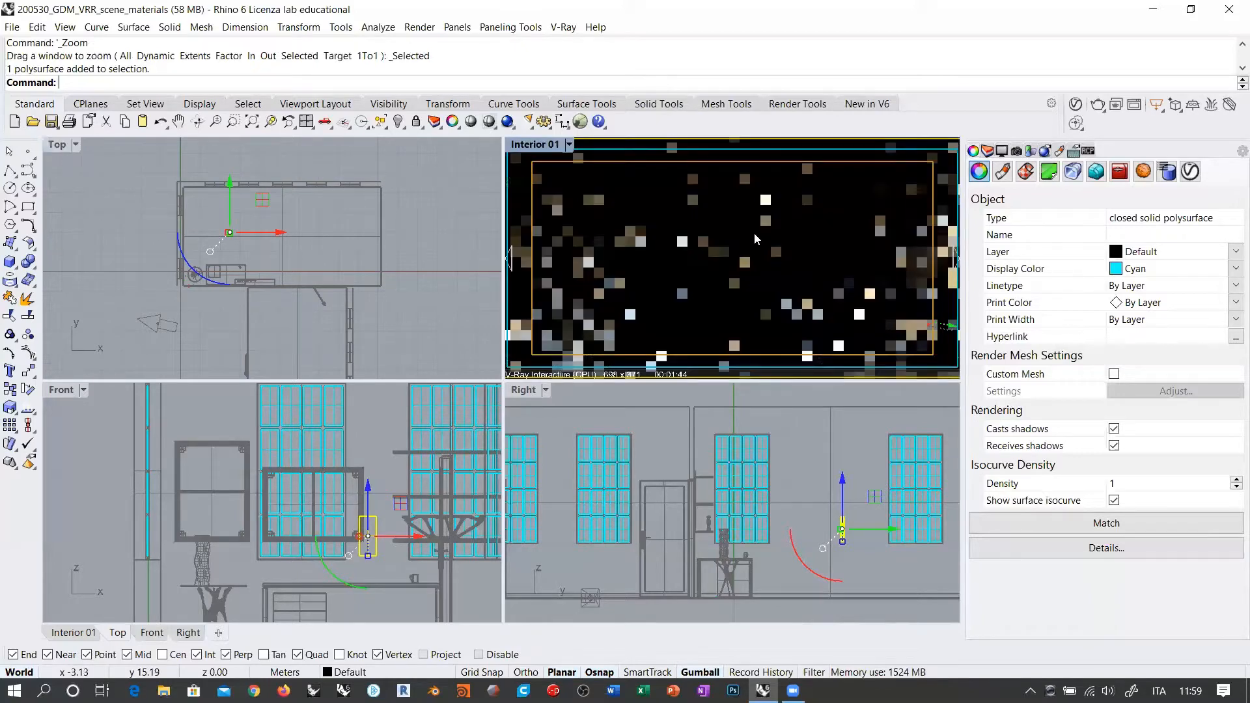
click(264, 123)
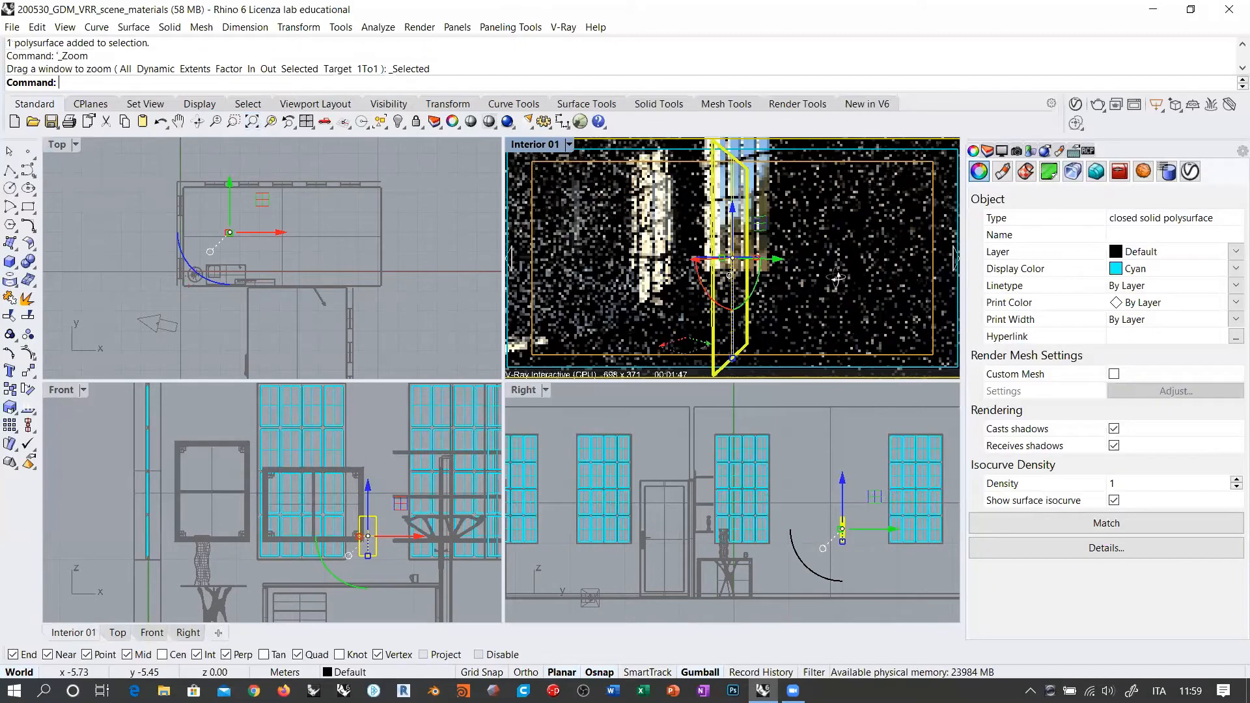
right_drag(919, 273, 952, 259)
shift+right_drag(813, 257, 808, 240)
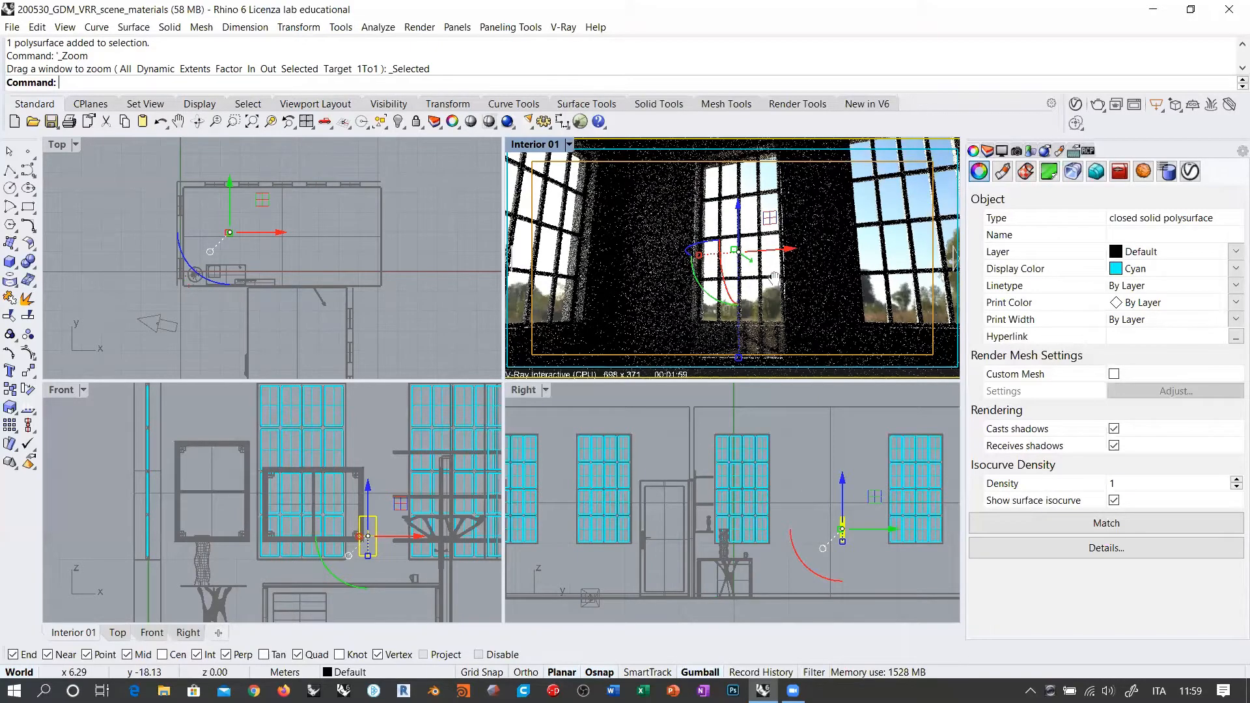
shift+right_drag(774, 276, 765, 271)
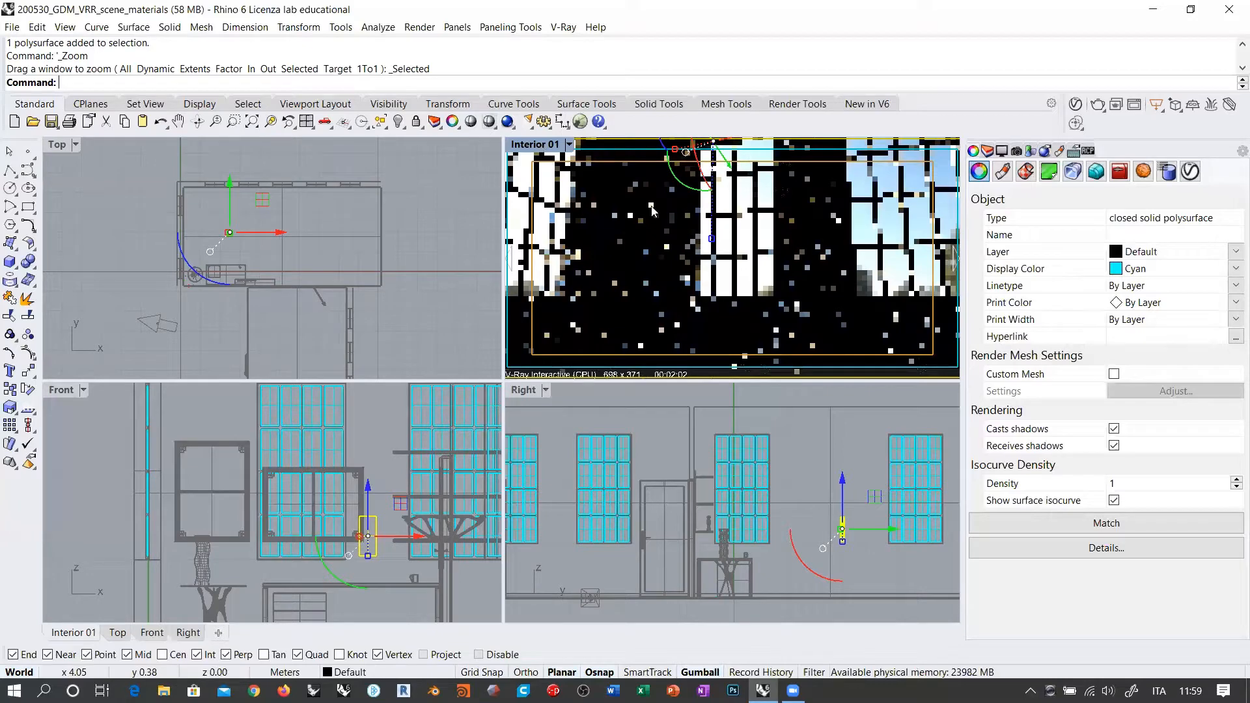
click(749, 275)
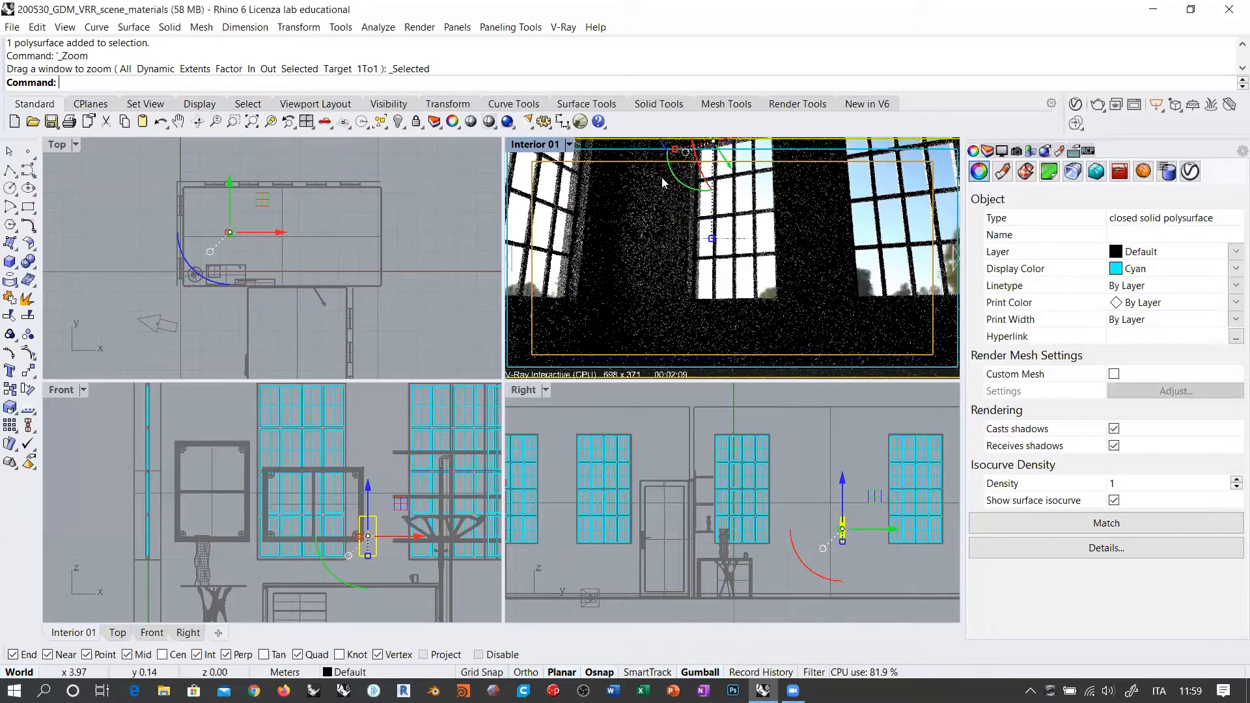
Step: Show the Interior 01 camera and move its target point close to the detached pane in the Top view
key(F6)
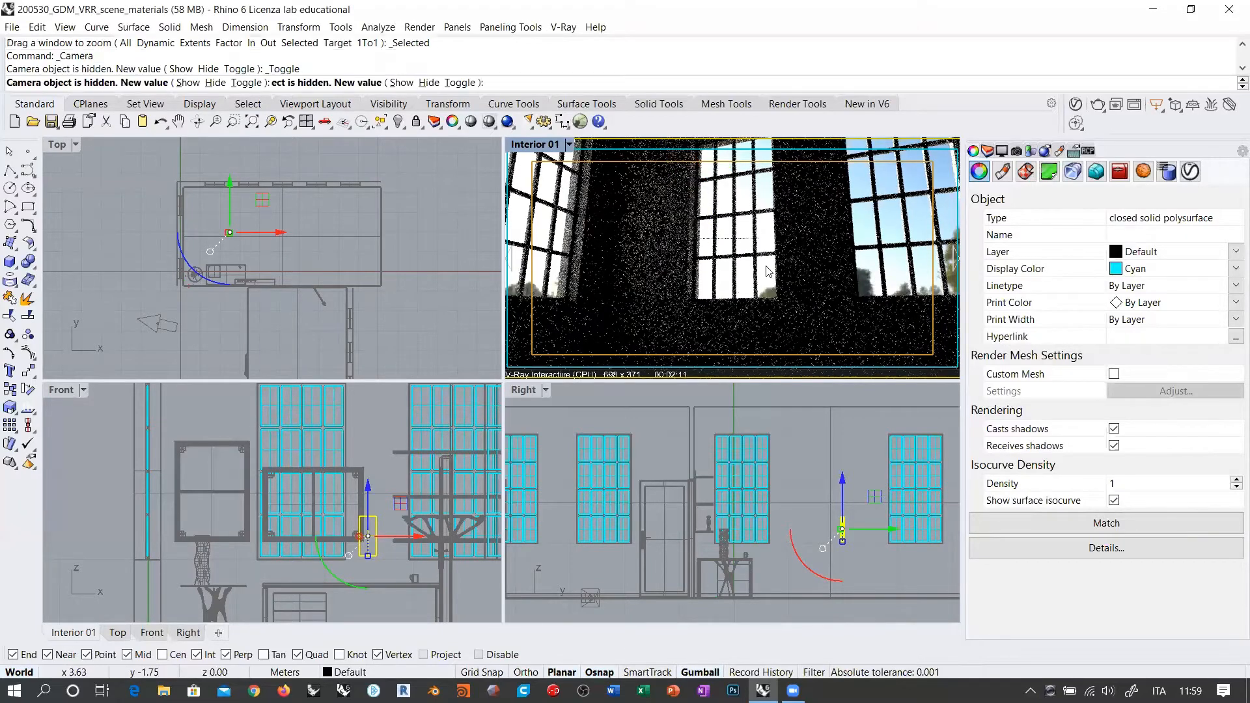
right_drag(279, 253, 291, 276)
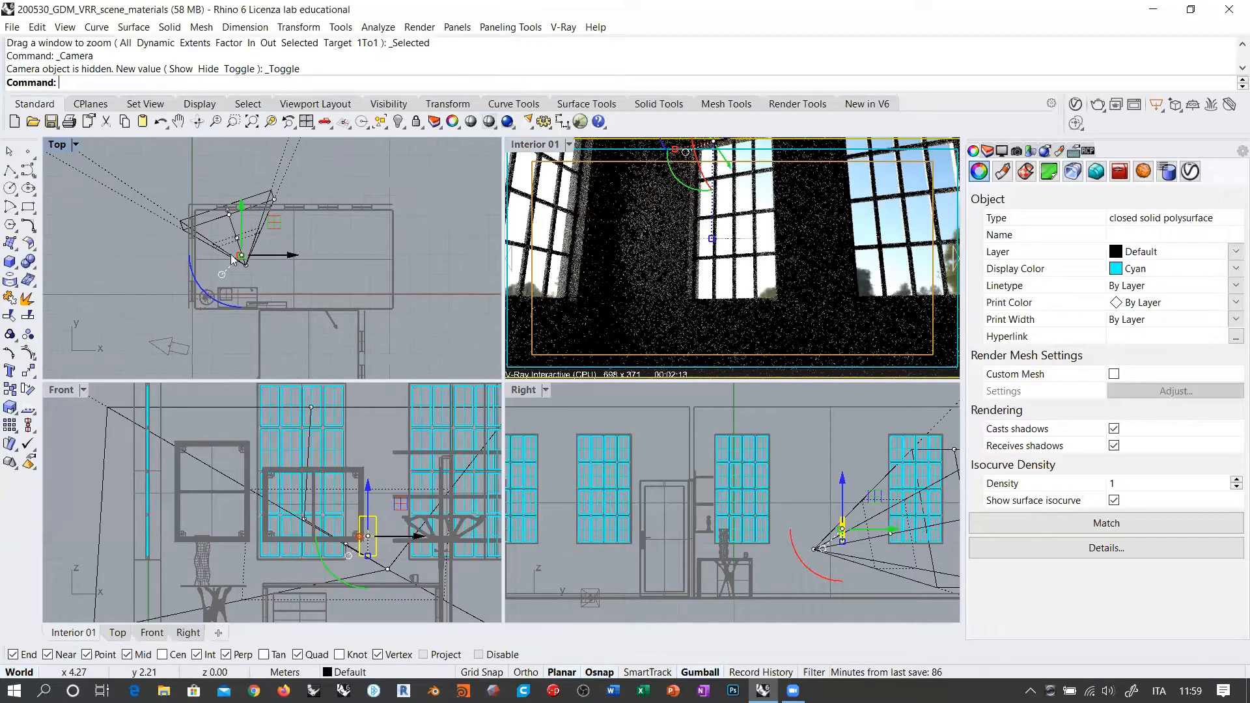
scroll(258, 248, up, 3)
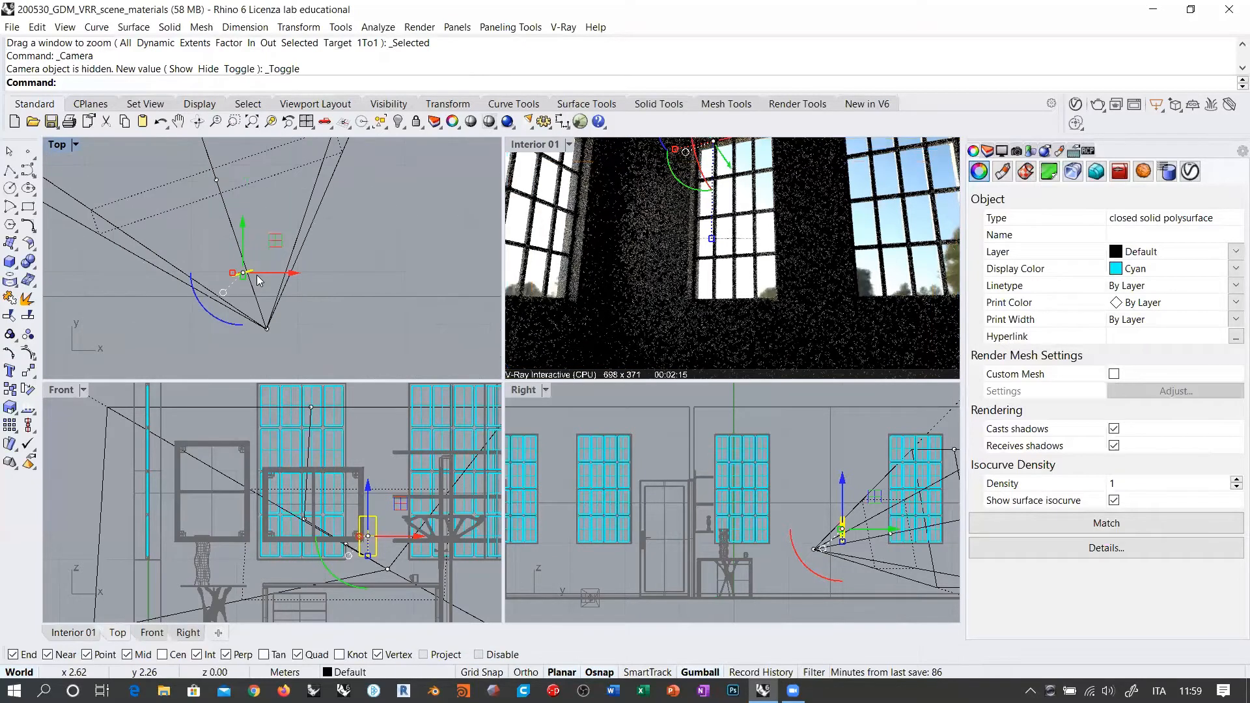
scroll(261, 284, up, 2)
right_drag(351, 497, 309, 441)
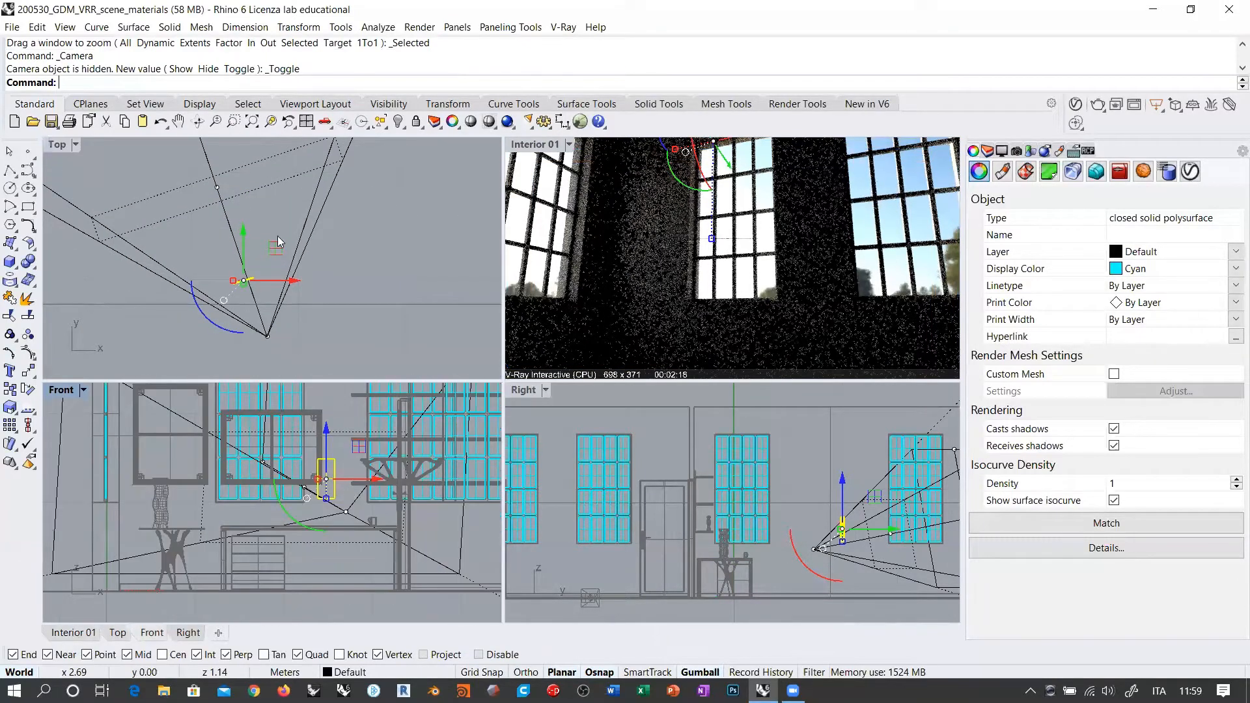
scroll(229, 162, down, 4)
right_drag(229, 162, 284, 255)
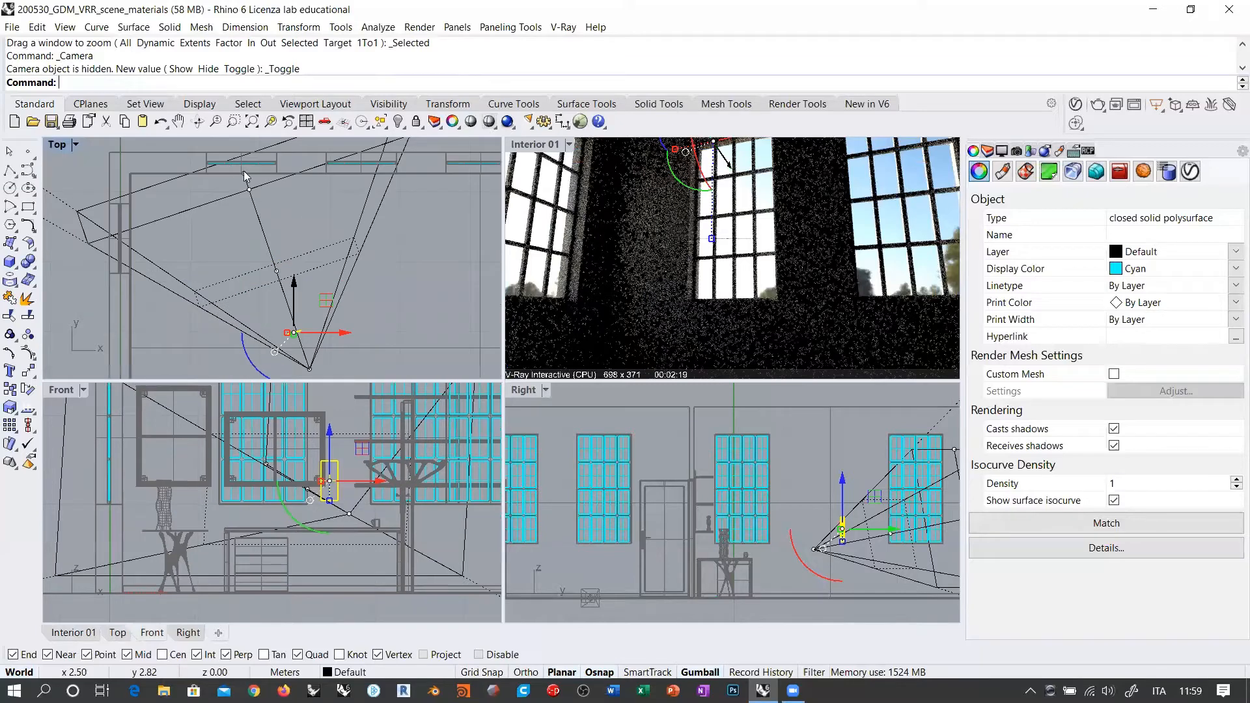
click(244, 173)
drag(276, 145, 306, 282)
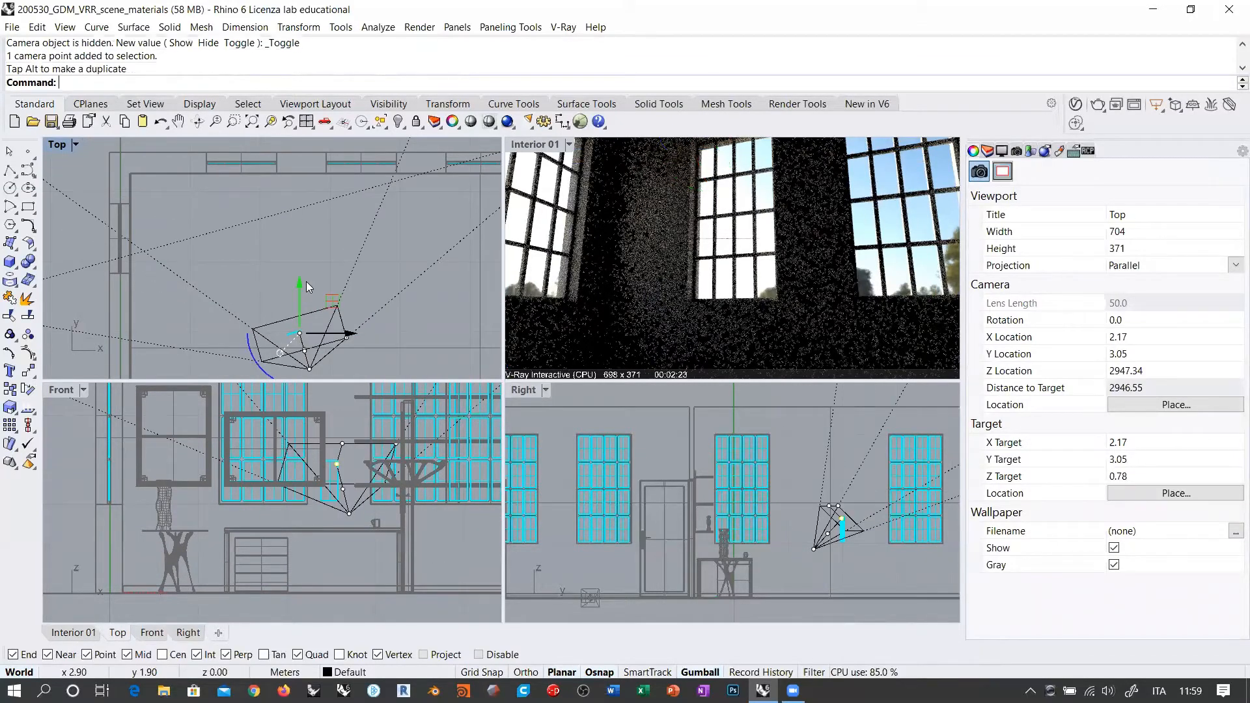
Step: Snap the camera target to the pane's end in the Top view, lower it in the Front view, and hide the camera
scroll(257, 229, up, 5)
drag(304, 191, 310, 188)
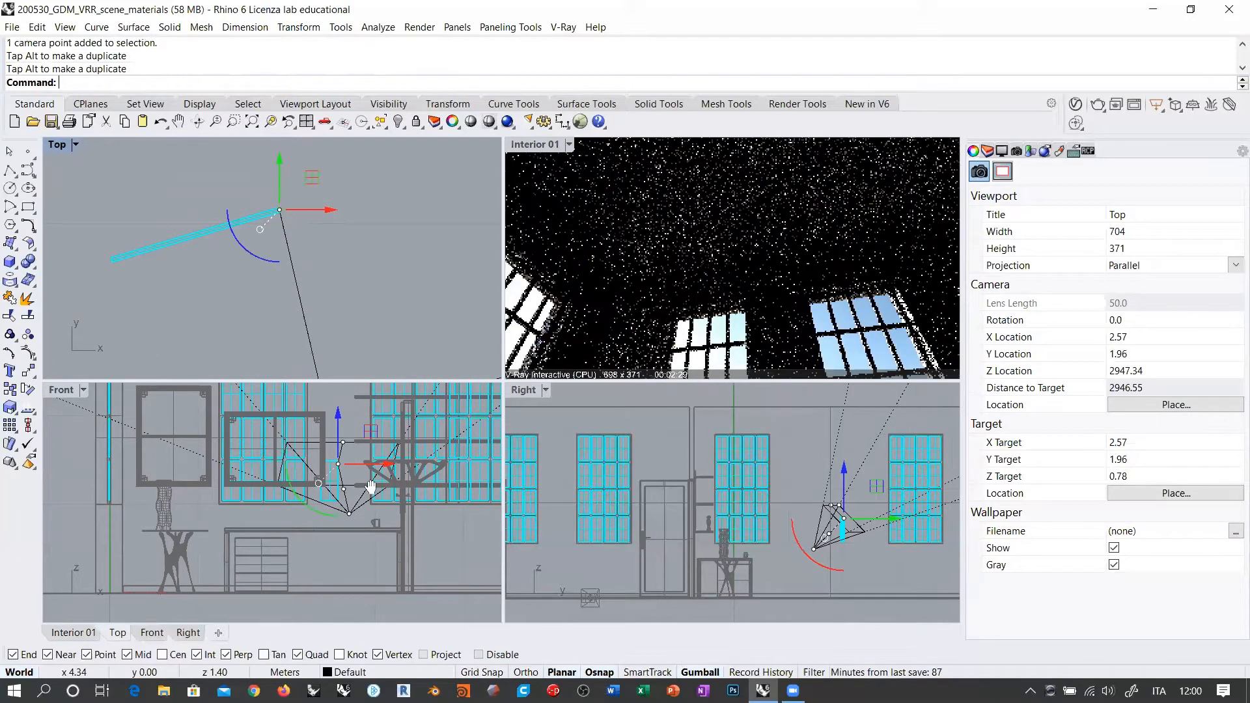
scroll(344, 465, up, 9)
drag(330, 406, 329, 507)
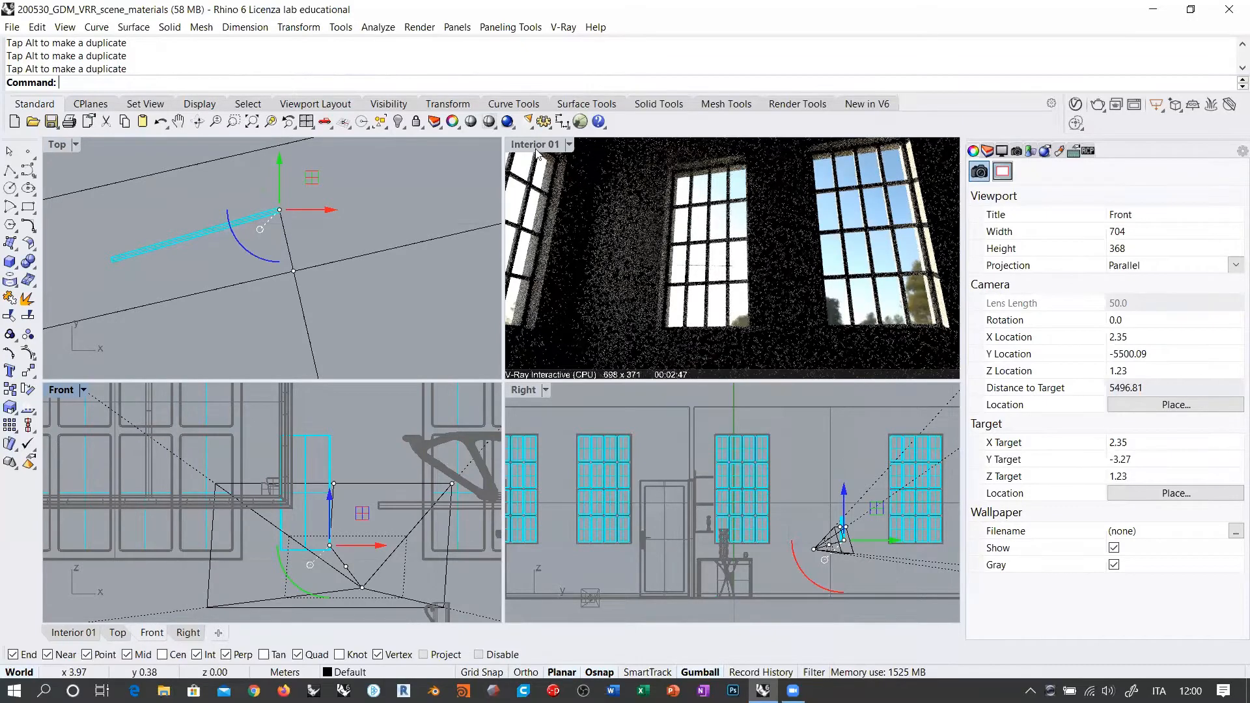
click(747, 241)
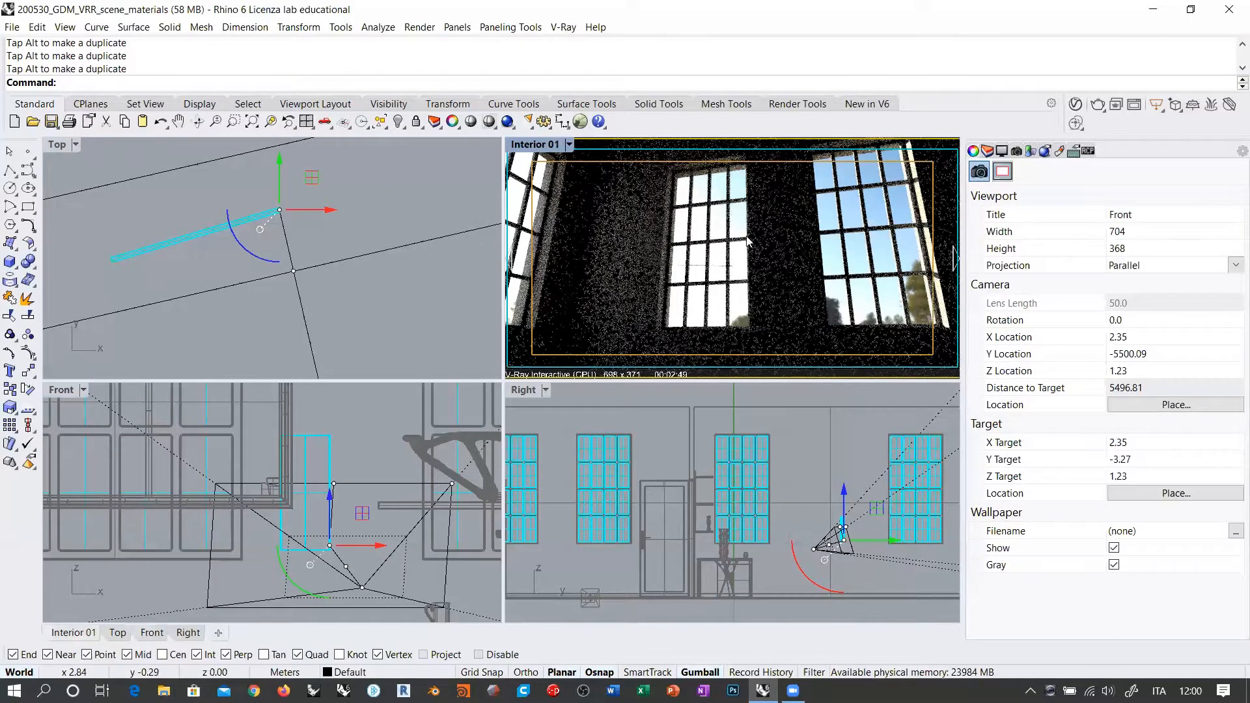
key(F6)
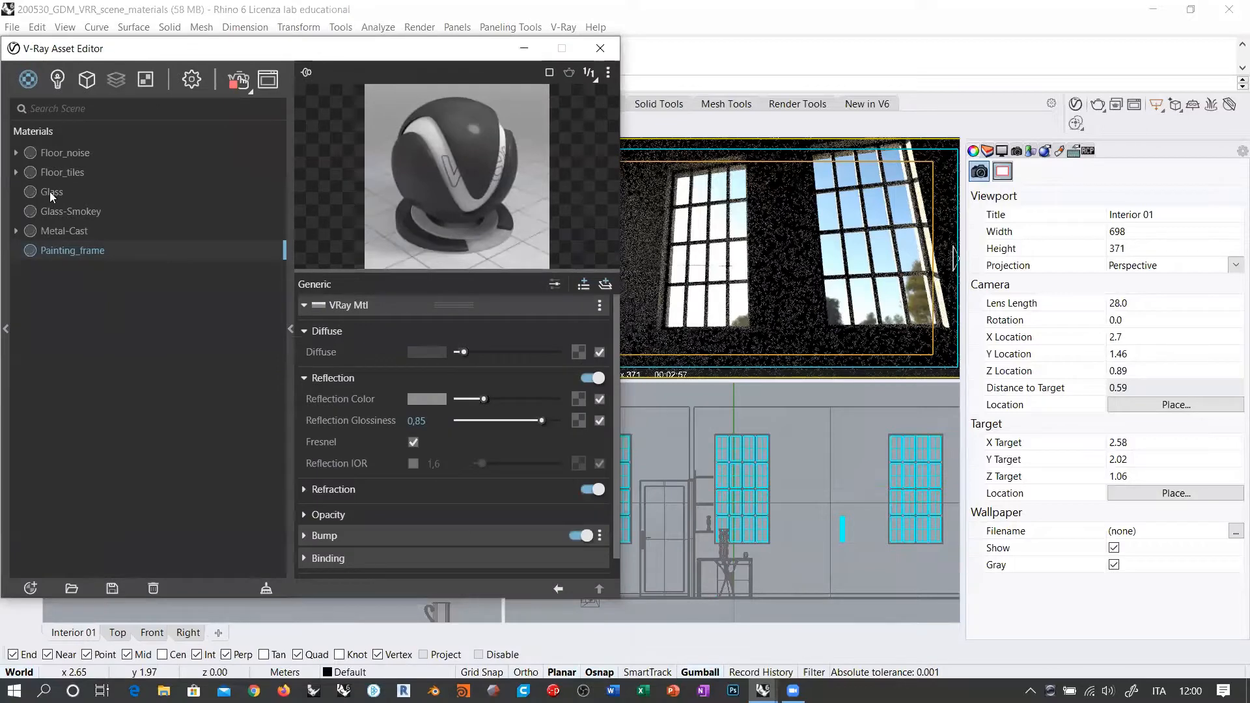
Step: Try to apply the Glass-Smokey material to the detached pane in the V-Ray Asset Editor
right_click(51, 192)
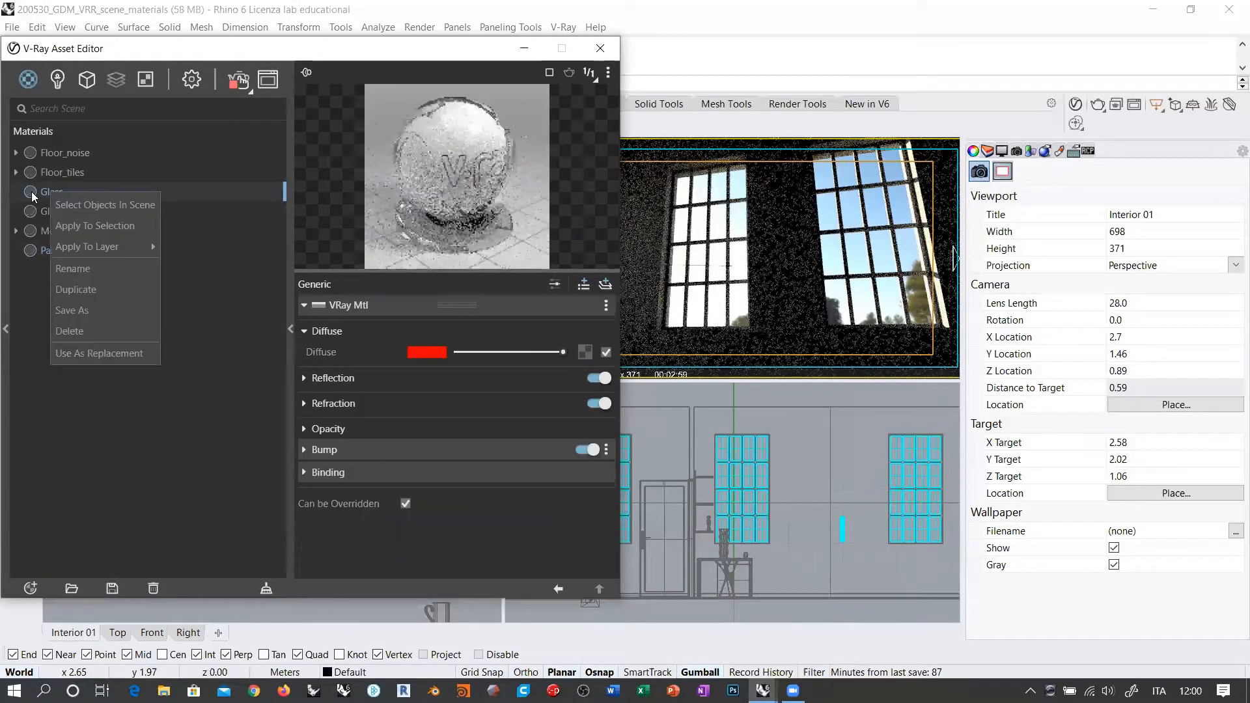
click(61, 209)
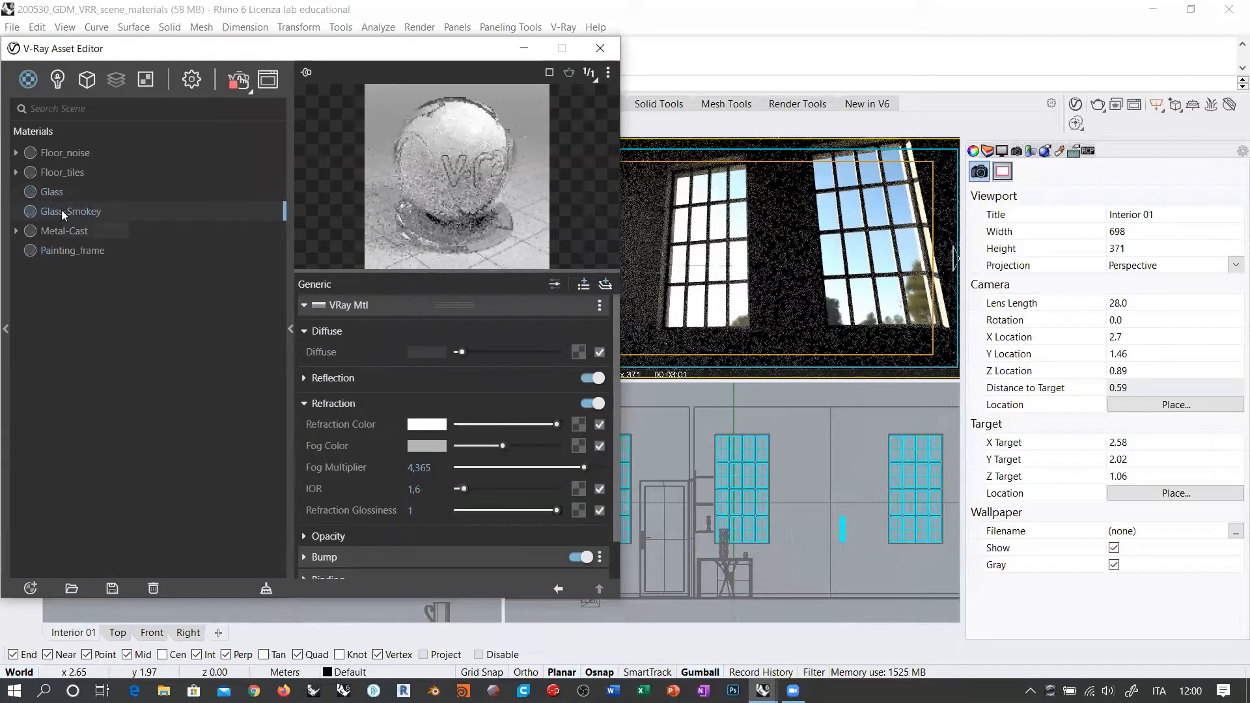
right_click(62, 210)
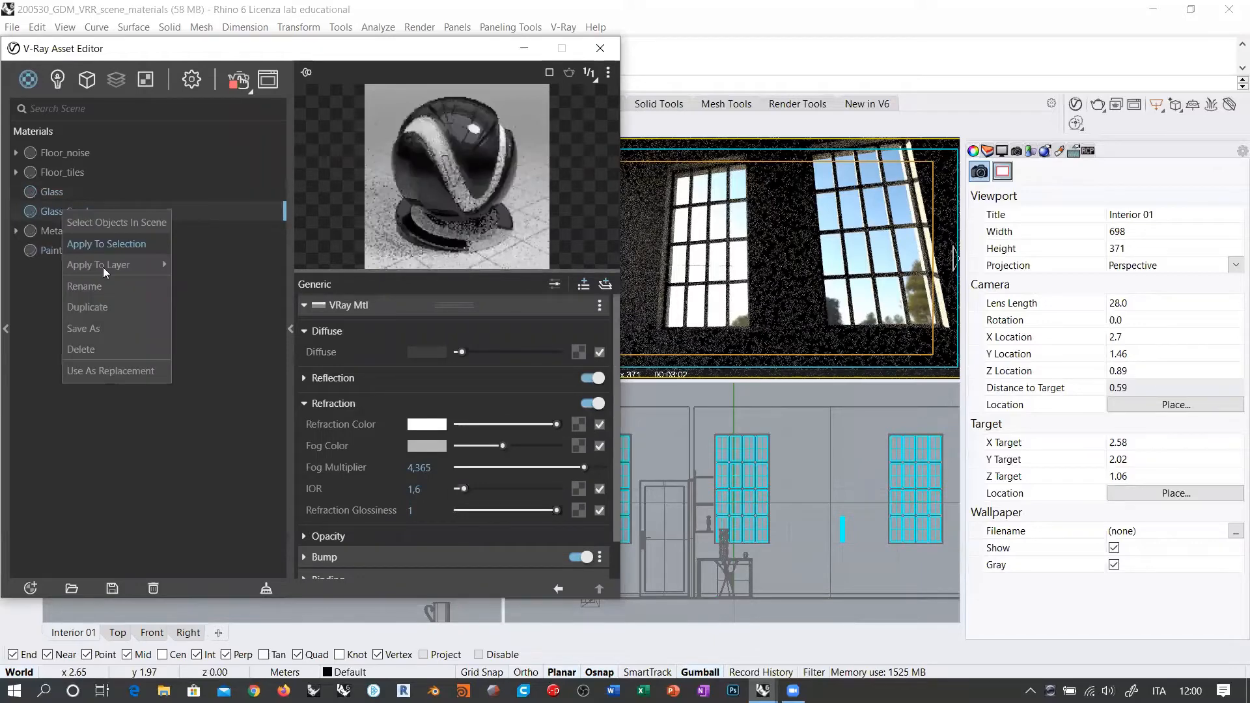
mouse_move(111, 263)
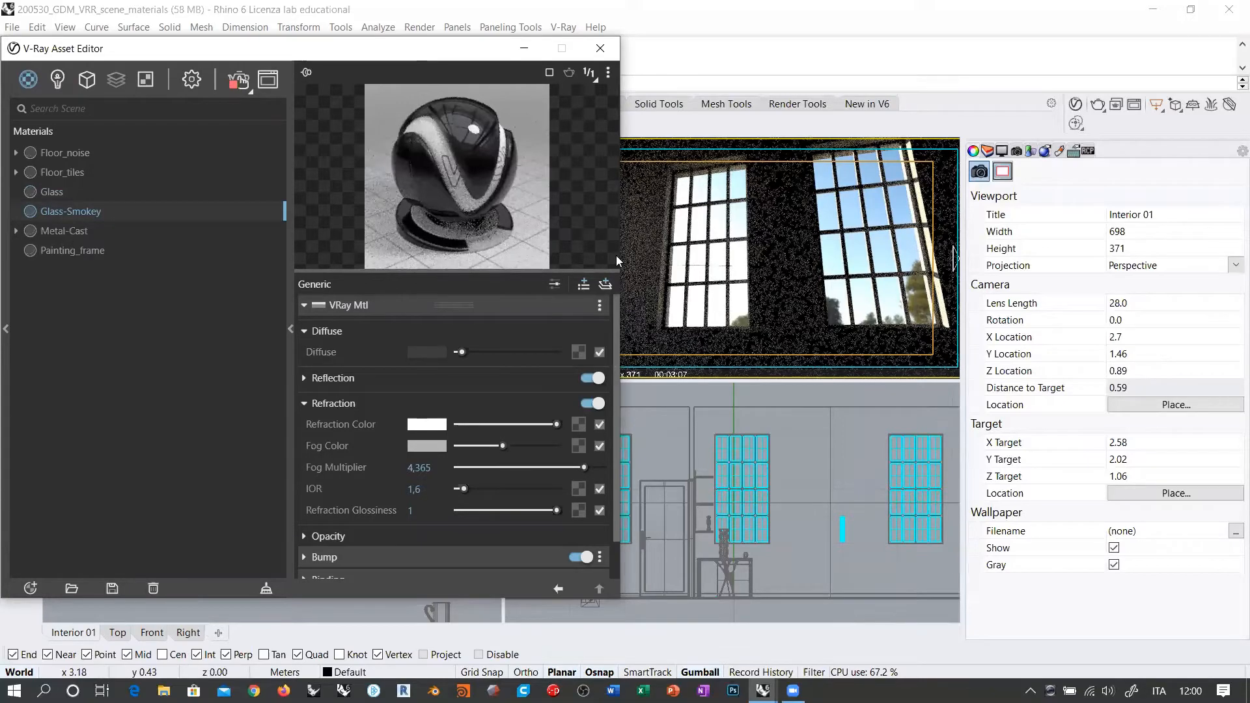
Step: Restart the Interior 01 interactive render by switching its display mode to Wireframe and back to V-Ray Interactive
drag(437, 51, 423, 339)
right_click(532, 144)
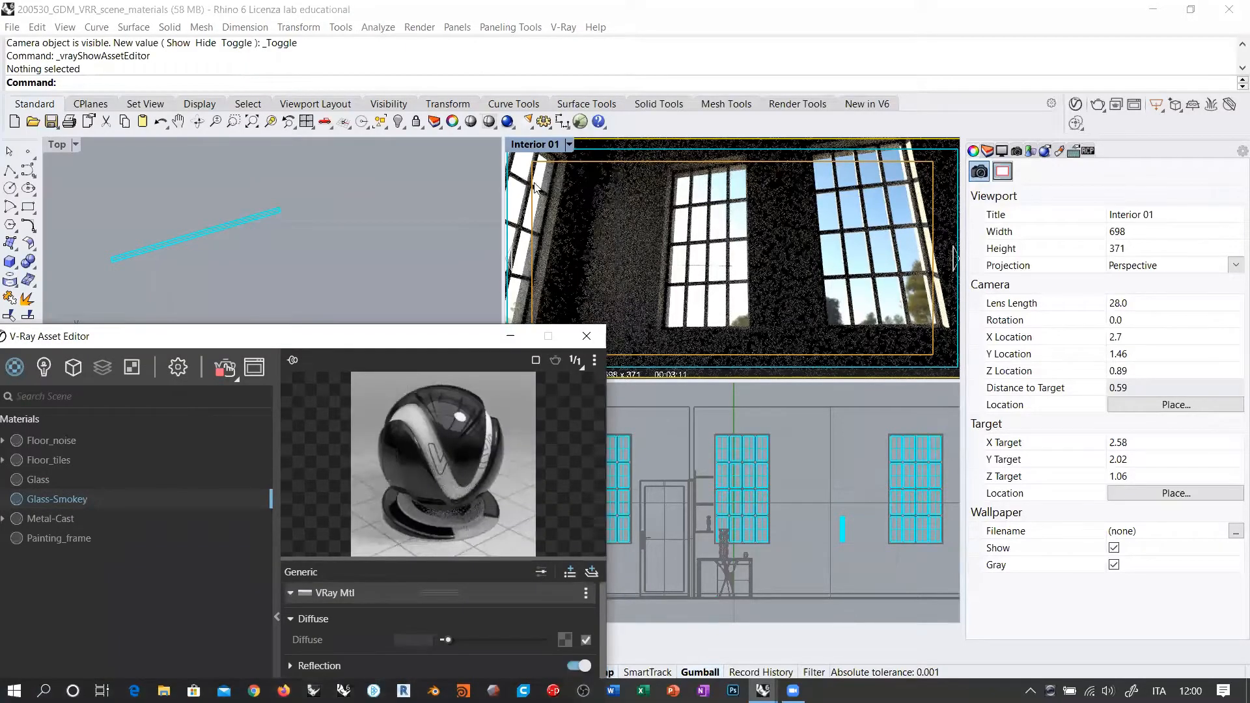
click(540, 184)
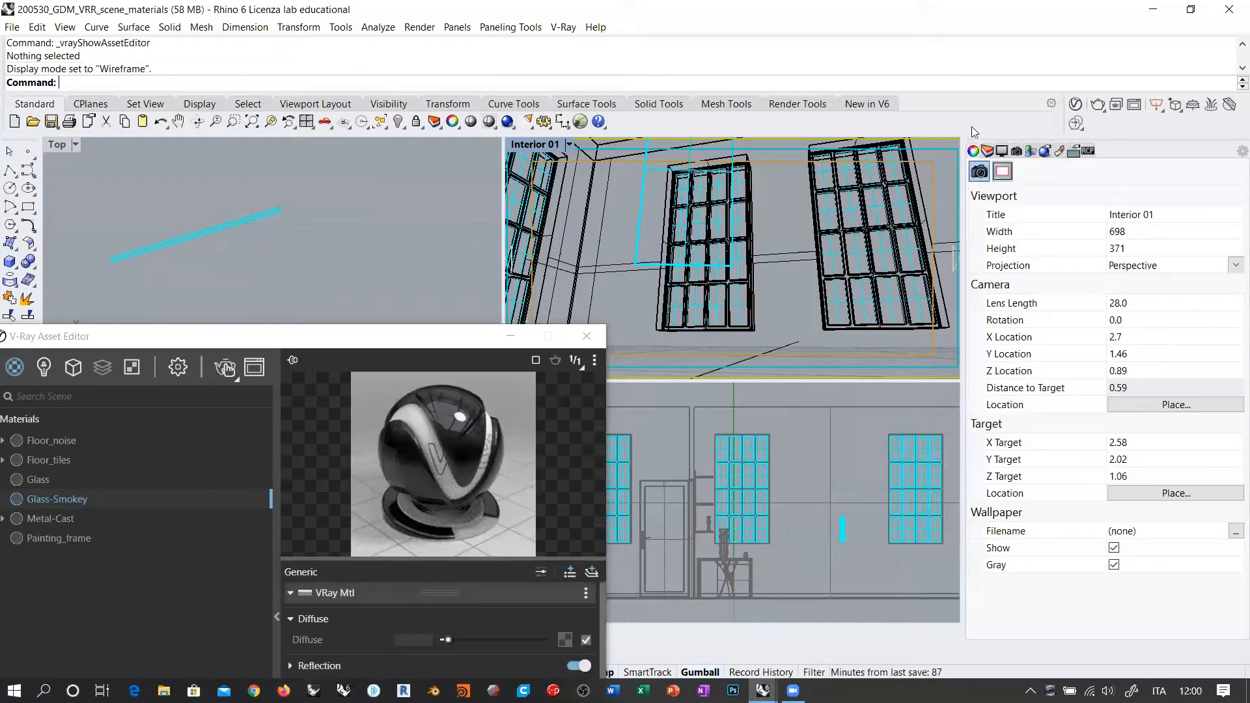
right_click(532, 144)
click(566, 339)
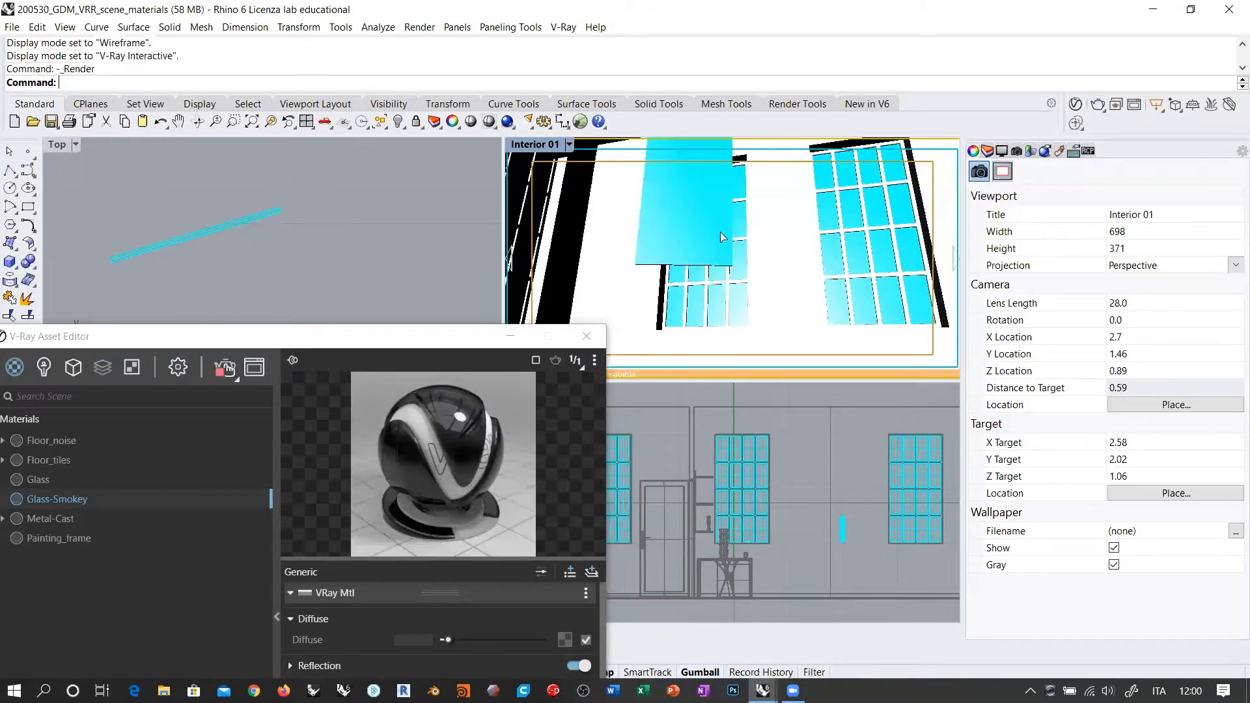
Step: Select the detached pane in the Right view, apply the Glass-Smokey material to it, and deselect it
click(845, 531)
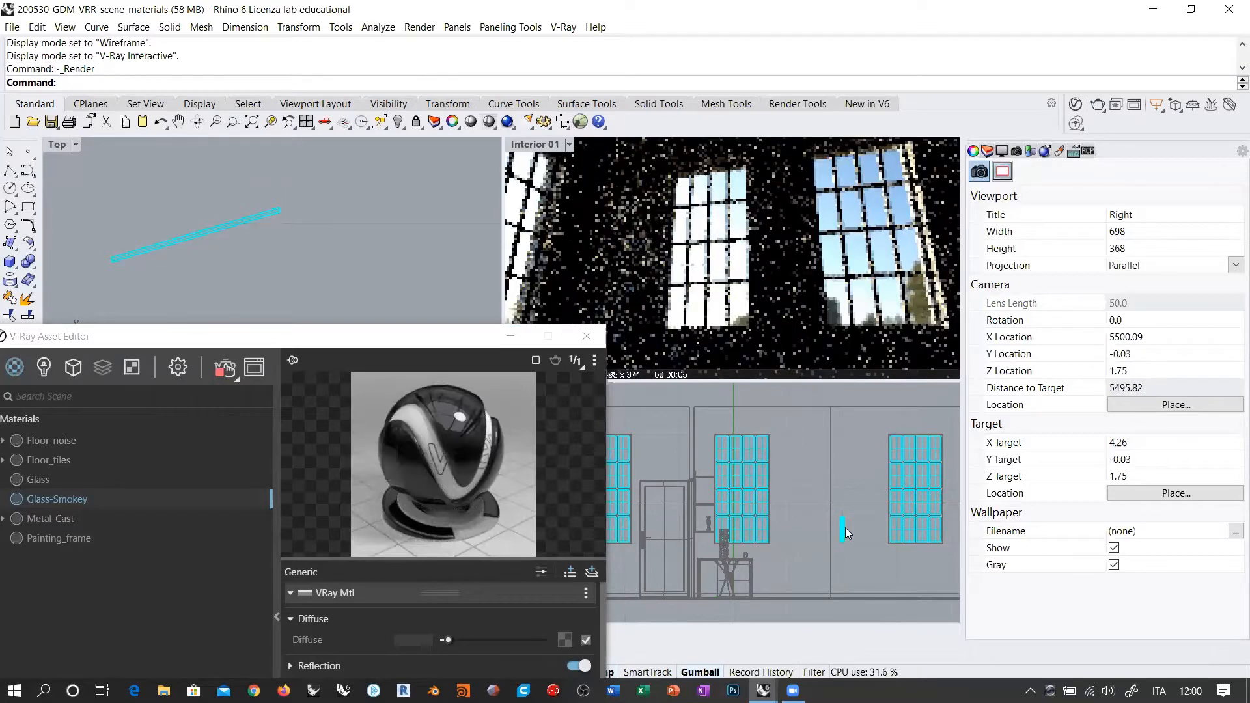
right_click(81, 528)
click(80, 528)
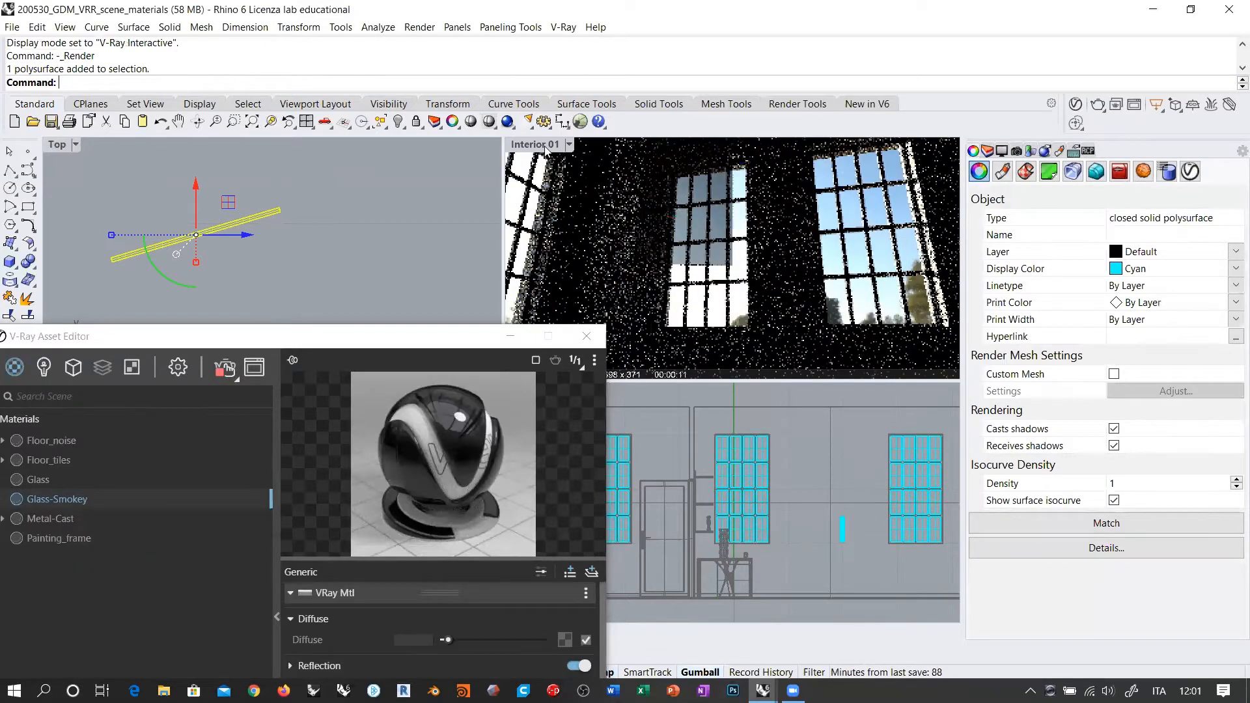
click(717, 235)
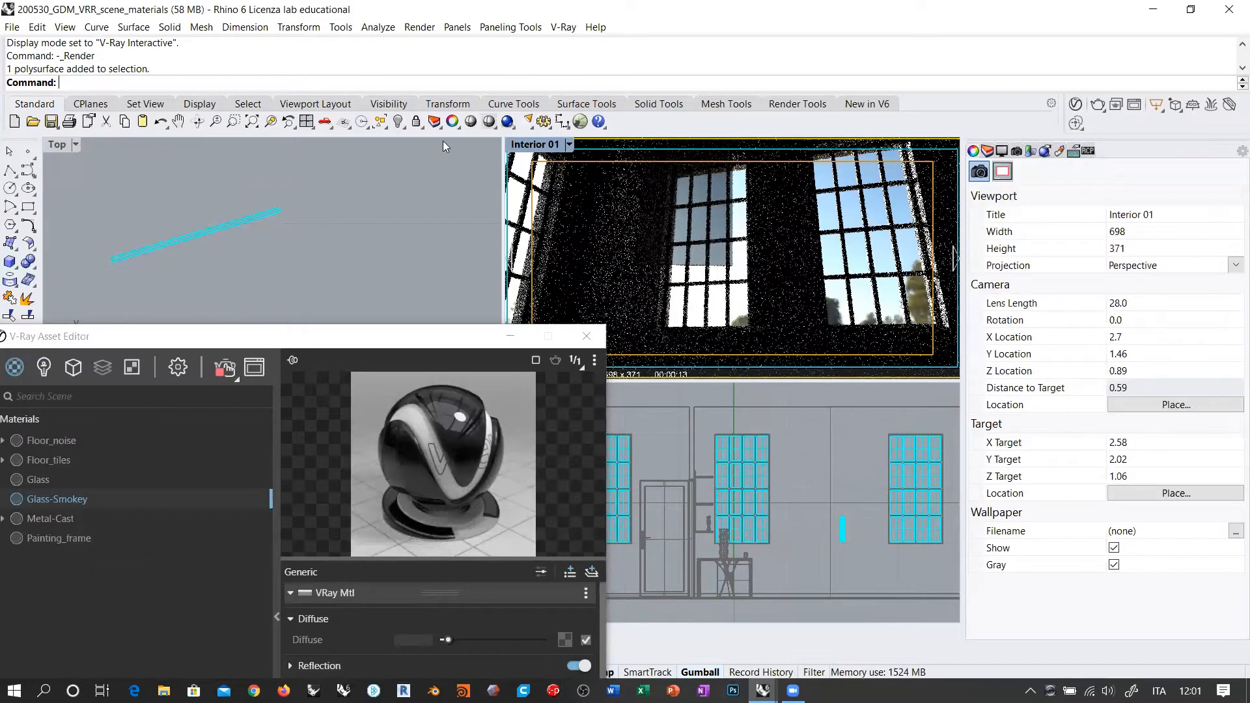
Step: Duplicate the Glass-Smokey material in the V-Ray Asset Editor and select the copy
drag(405, 352, 414, 316)
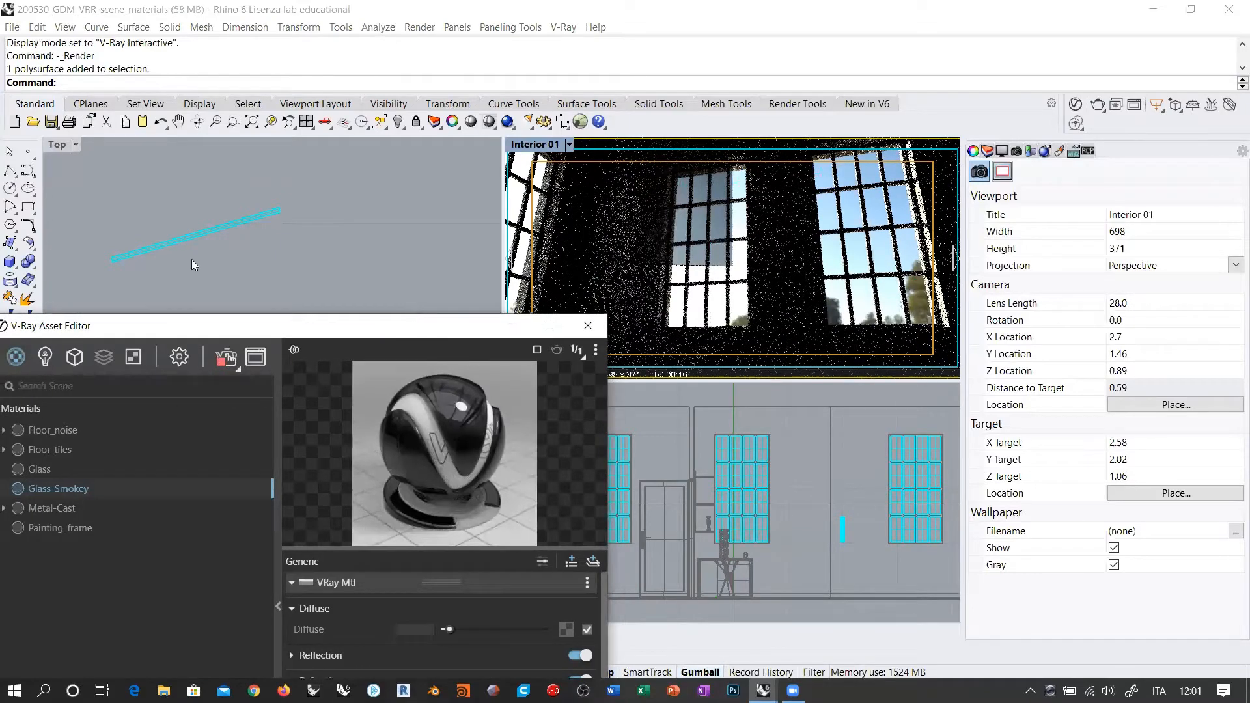
drag(182, 333, 206, 95)
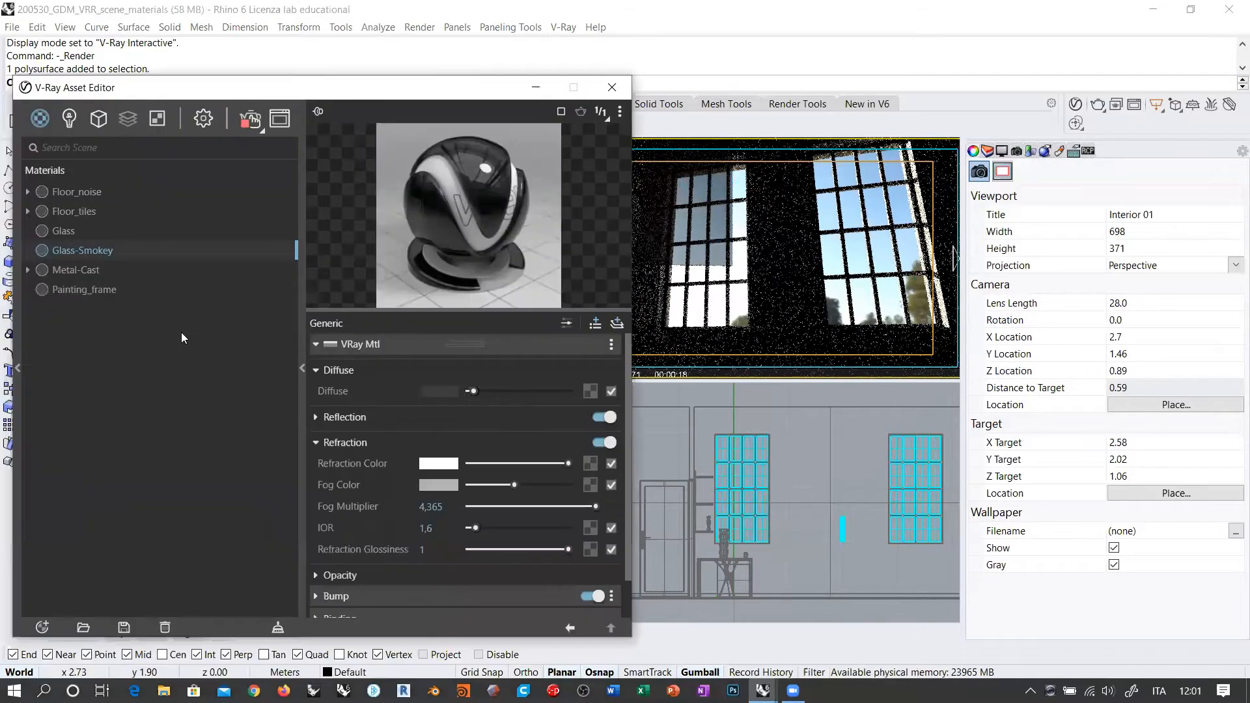
right_click(72, 248)
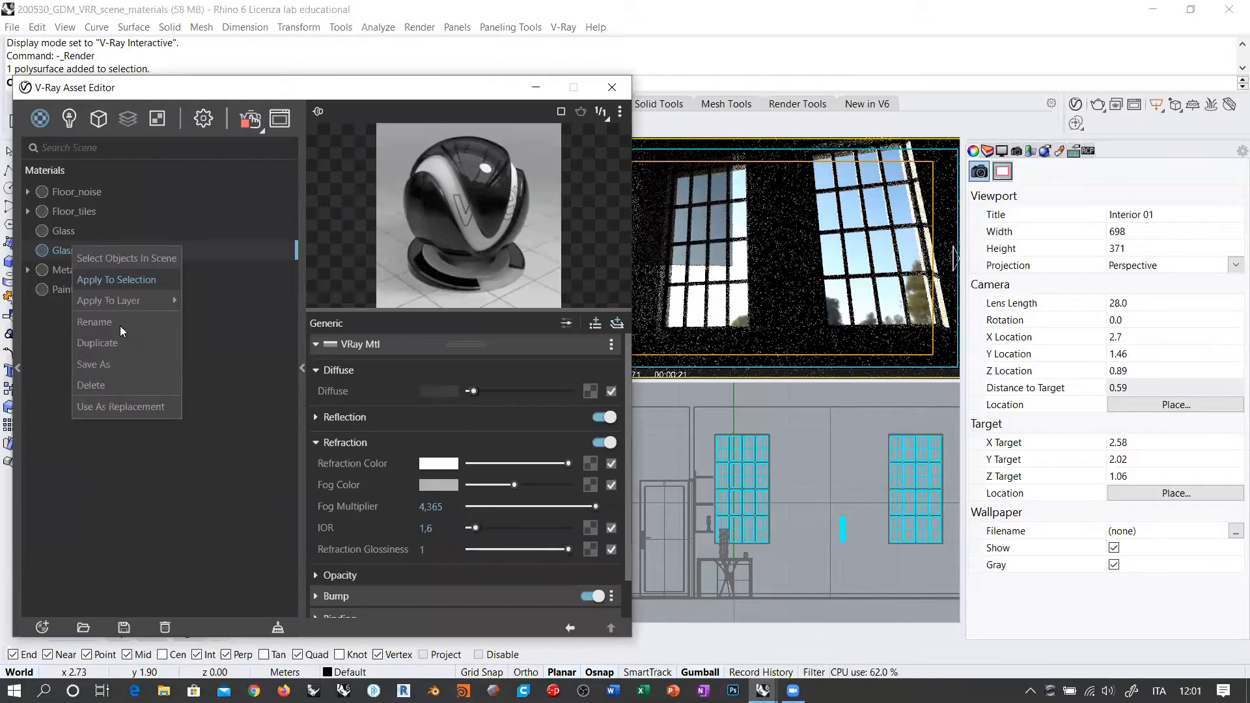
click(118, 342)
click(101, 270)
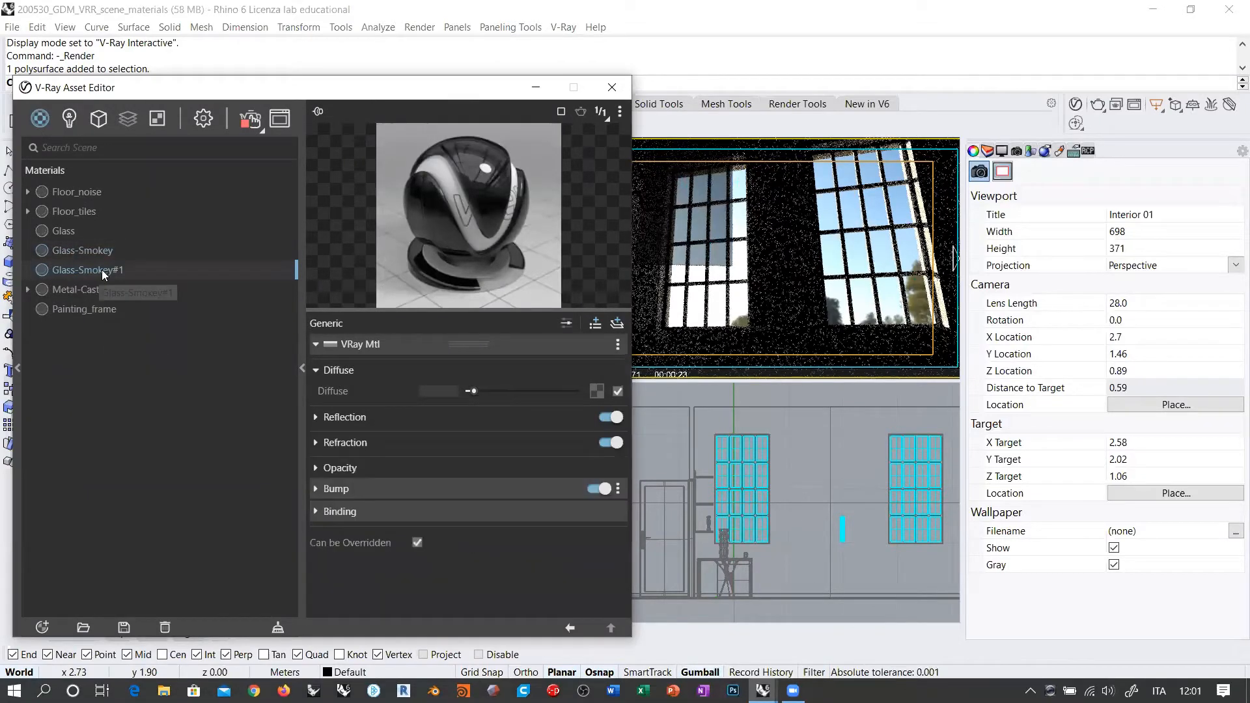
Step: Rename the duplicated material as Glass-Smokey_Fingerprint
right_click(116, 275)
click(131, 350)
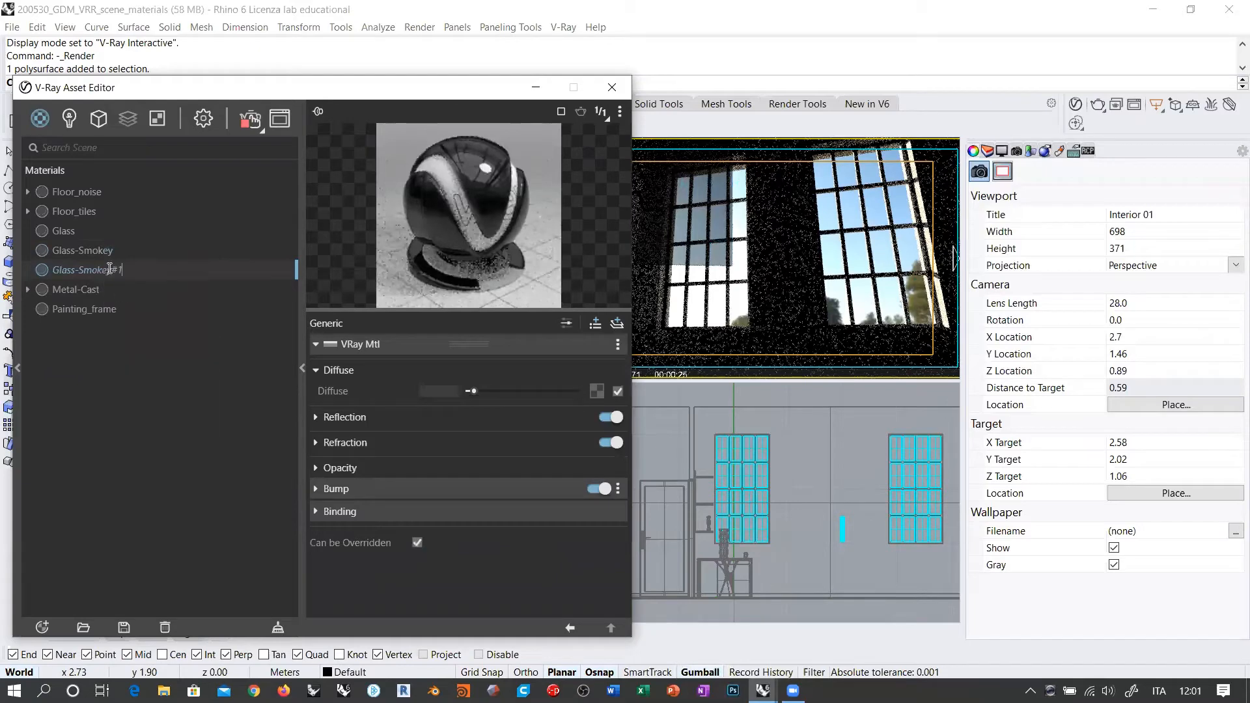
click(110, 270)
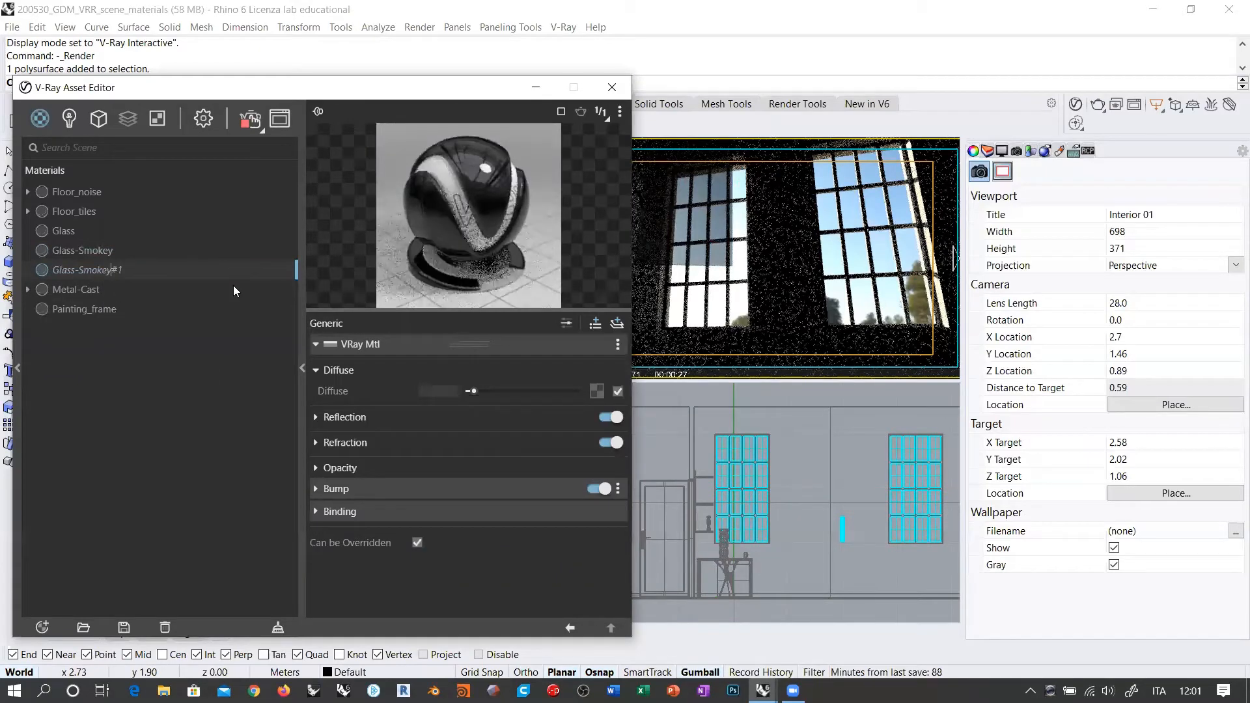
key(Delete)
key(Delete)
text(_Final)
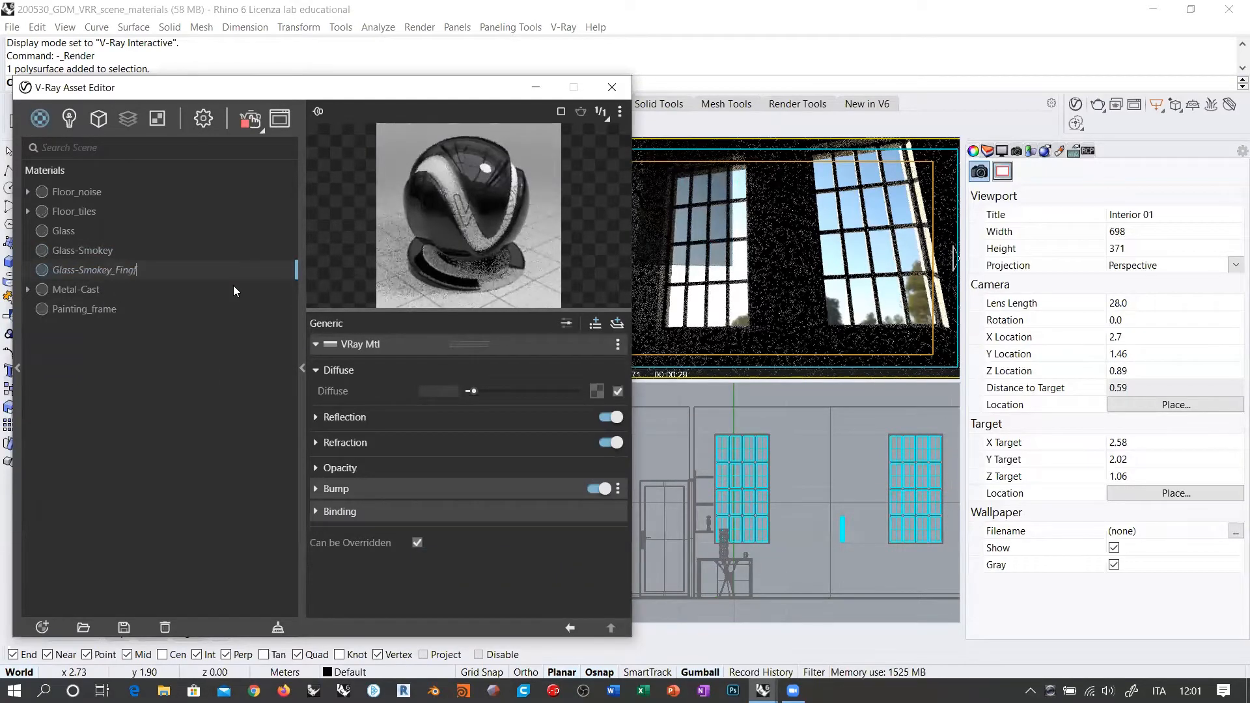
text(erprint)
key(Return)
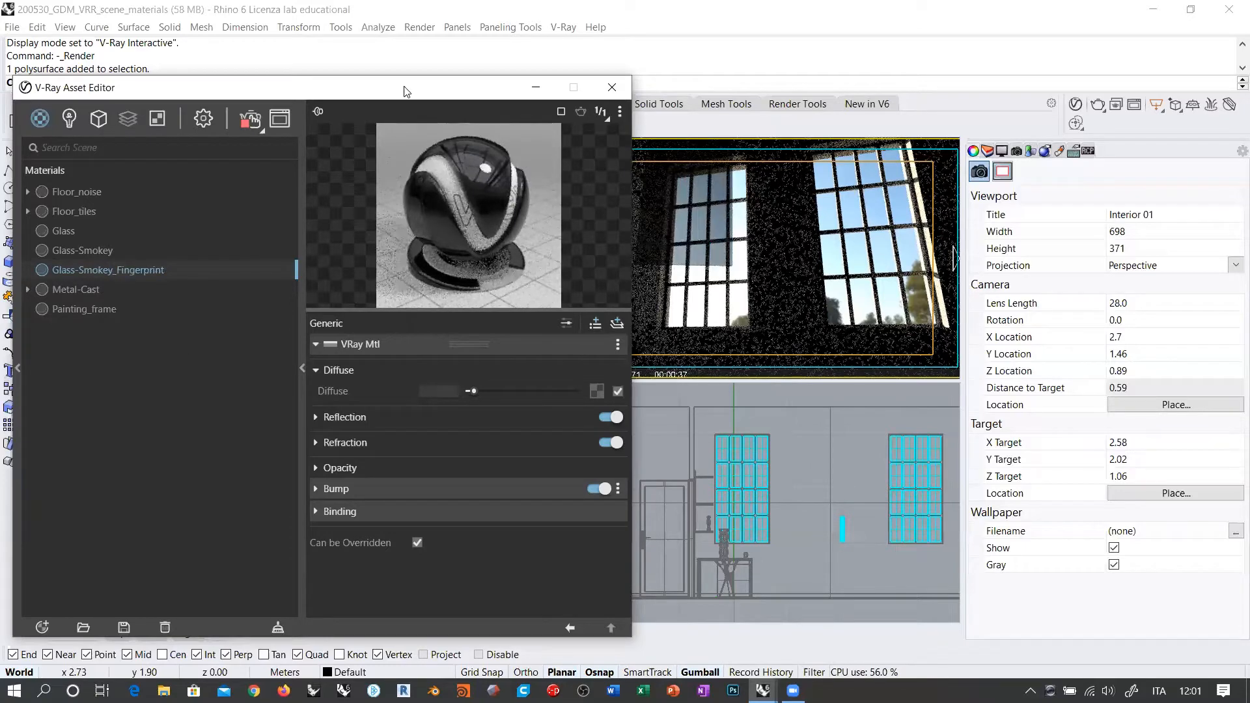
Step: Switch to Chrome and search the web for "fingerprint texture"
drag(396, 87, 385, 122)
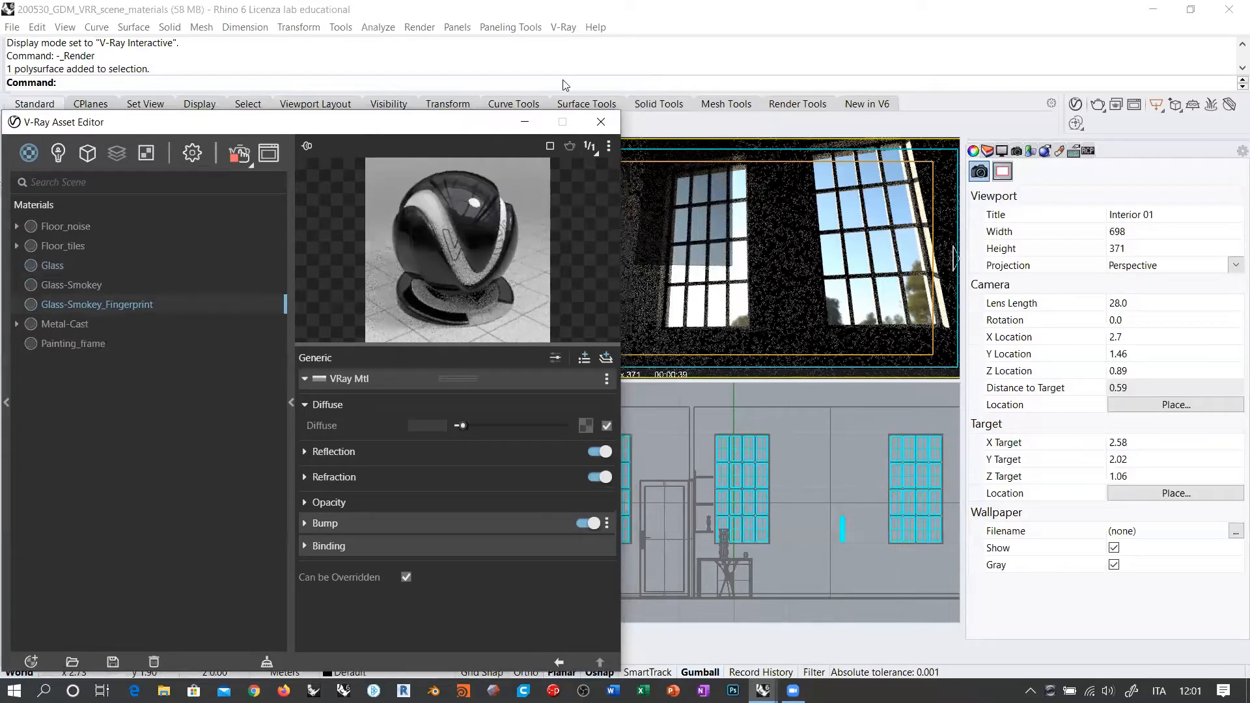
click(776, 195)
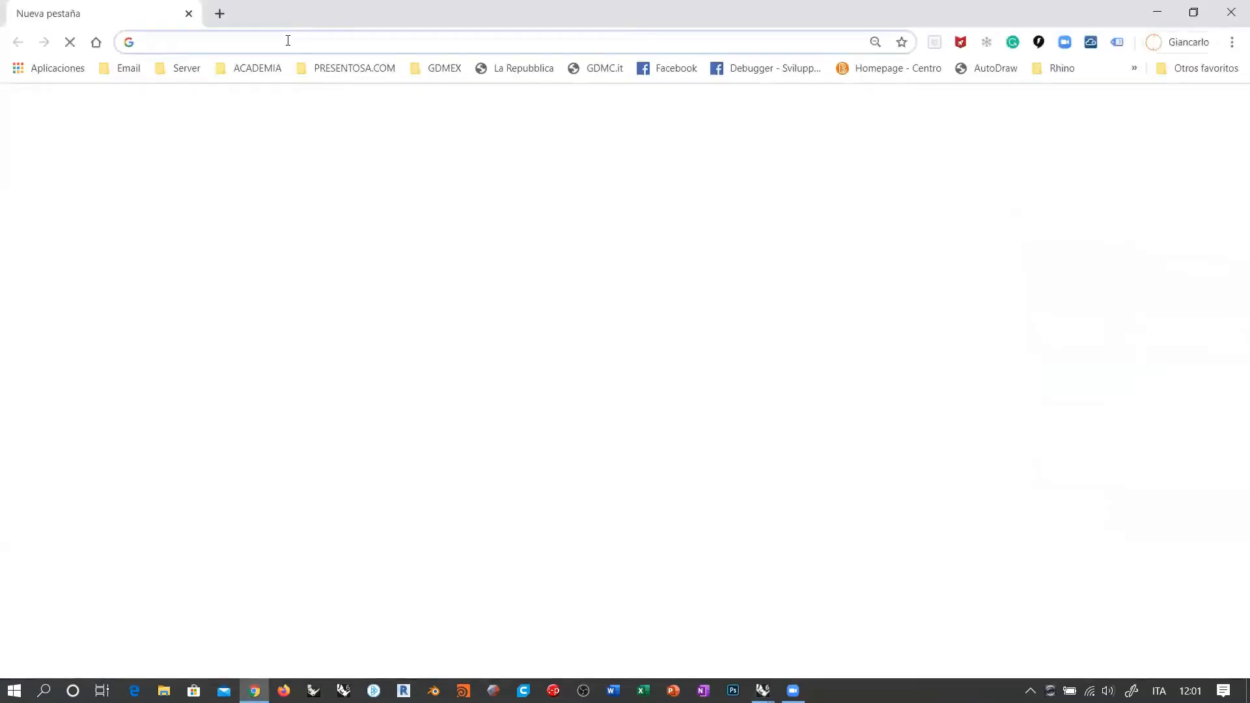
click(288, 40)
text(fingerprint )
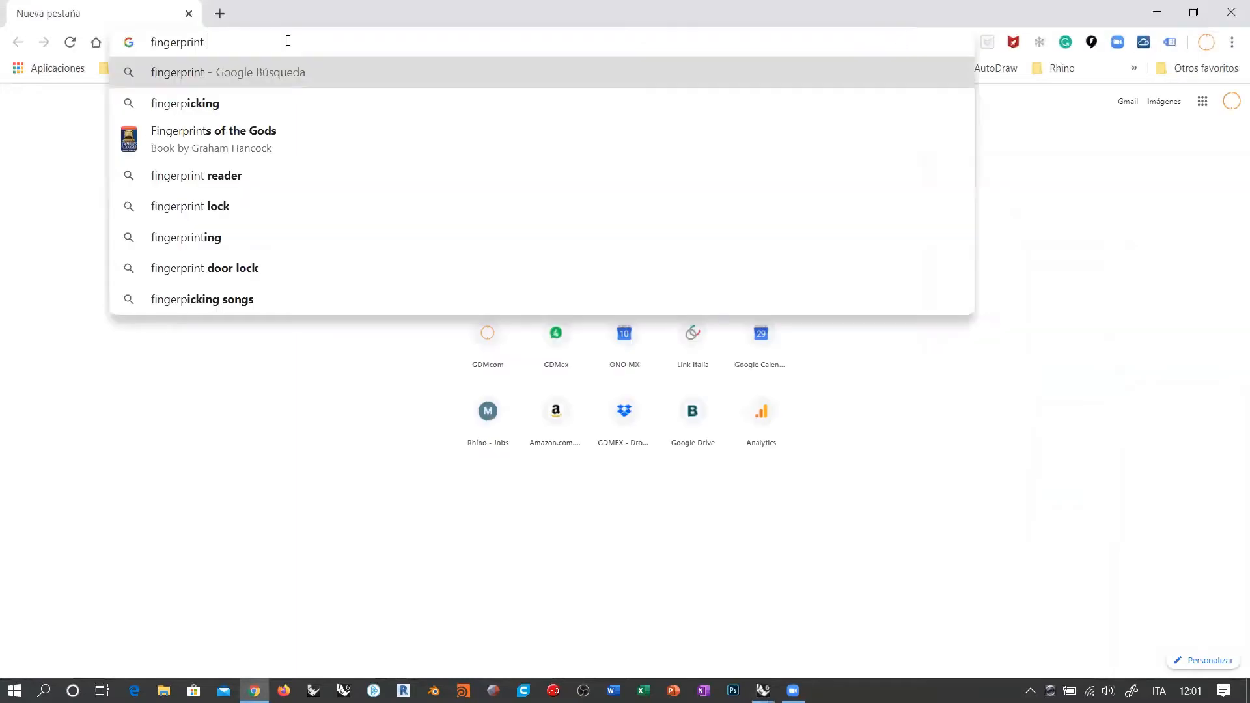
text(textre)
key(BackSpace)
key(BackSpace)
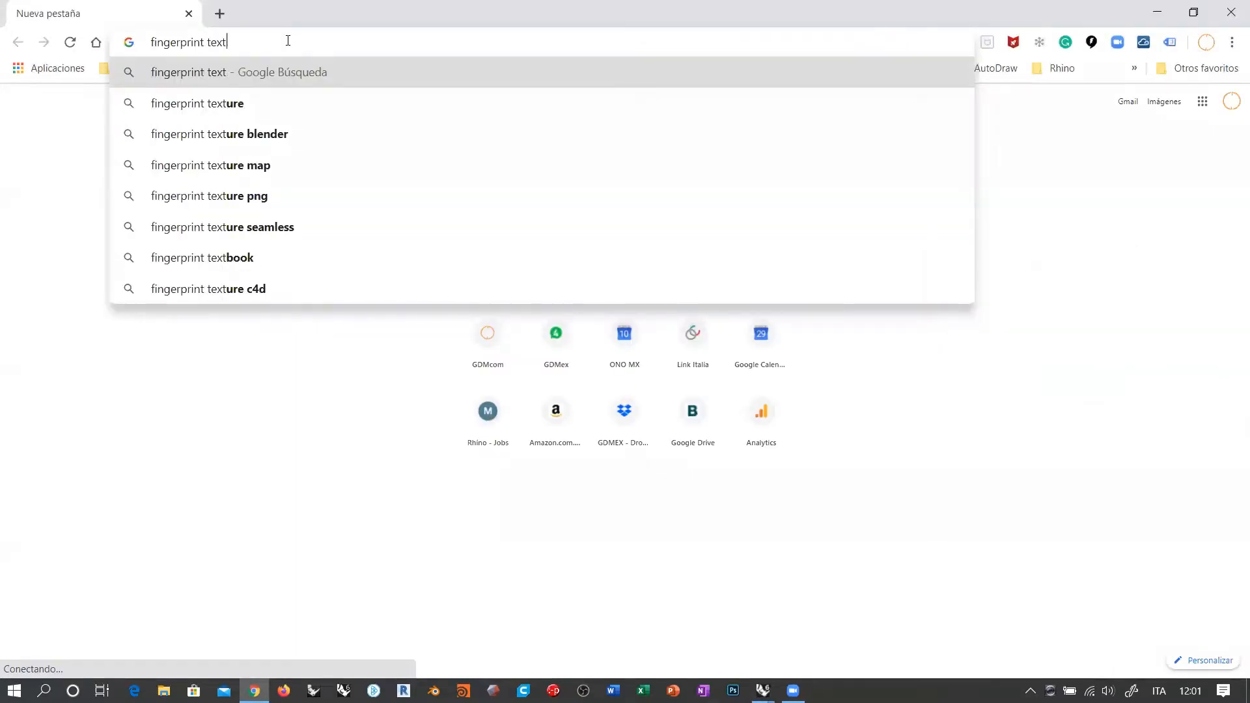
text(ure)
key(Return)
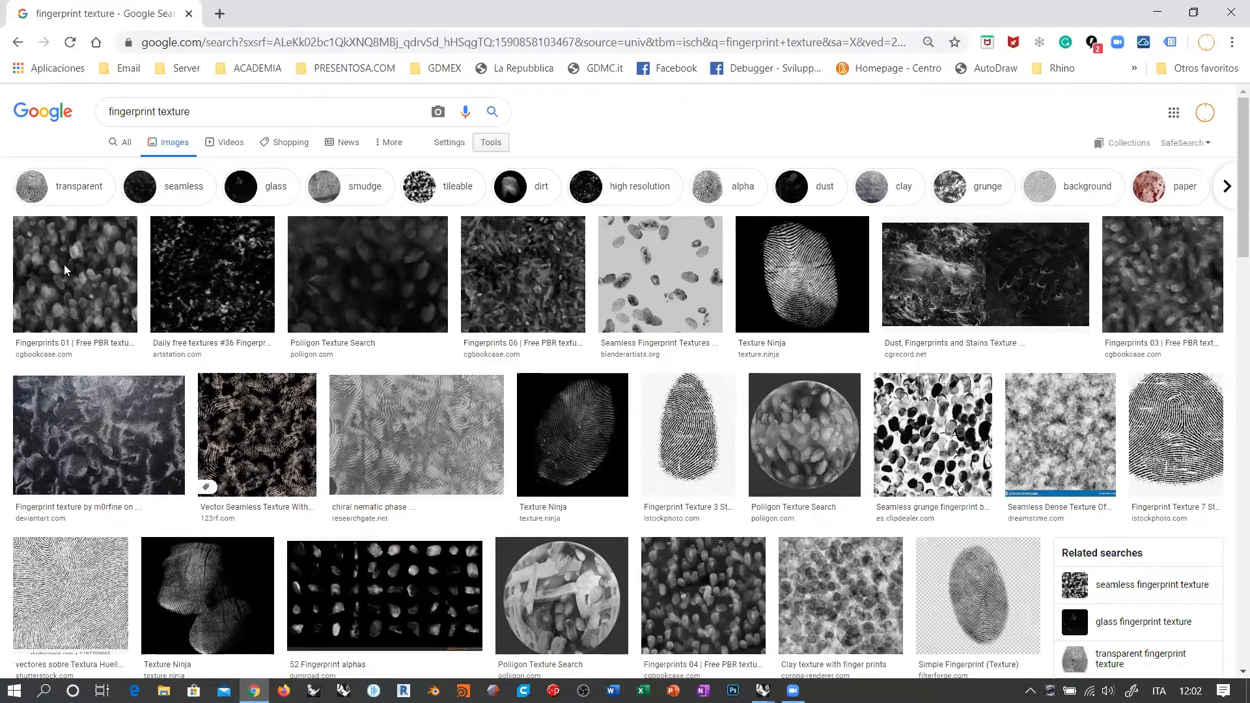
Step: Open the Fingerprints 01 image from cgbookcase.com at its original size in a separate browser tab
click(76, 282)
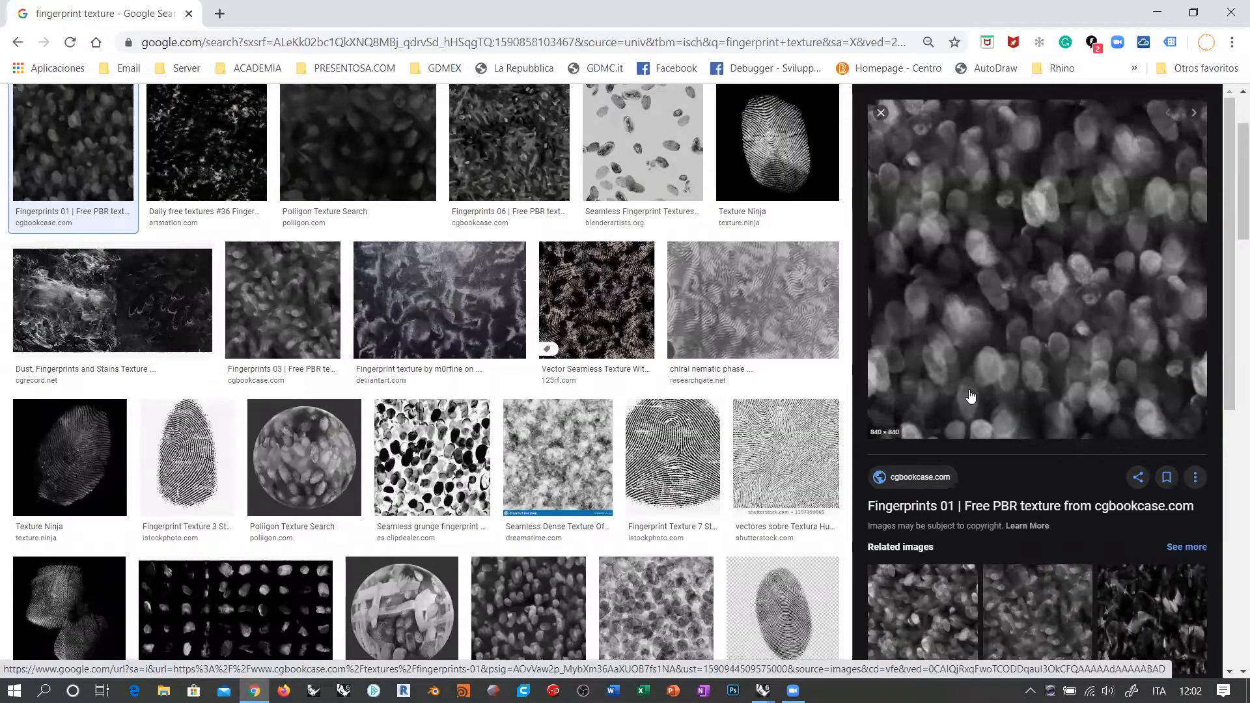
right_click(966, 265)
click(940, 418)
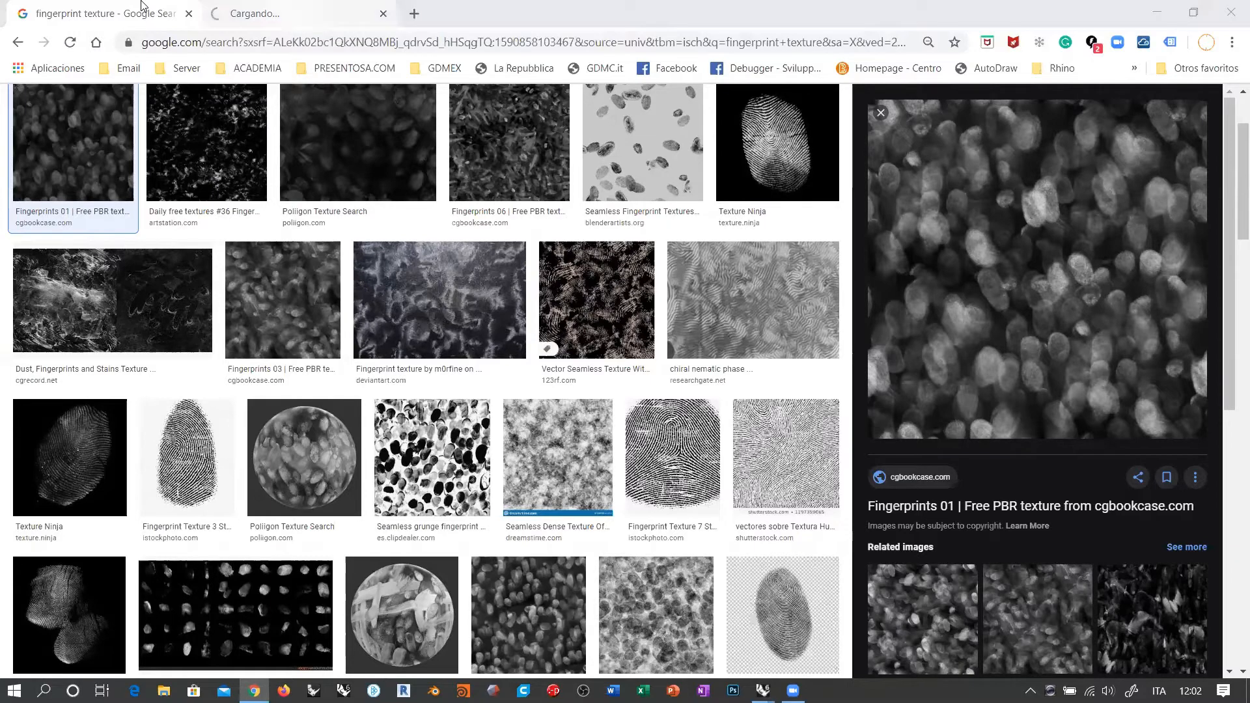
key(ctrl+Tab)
click(639, 333)
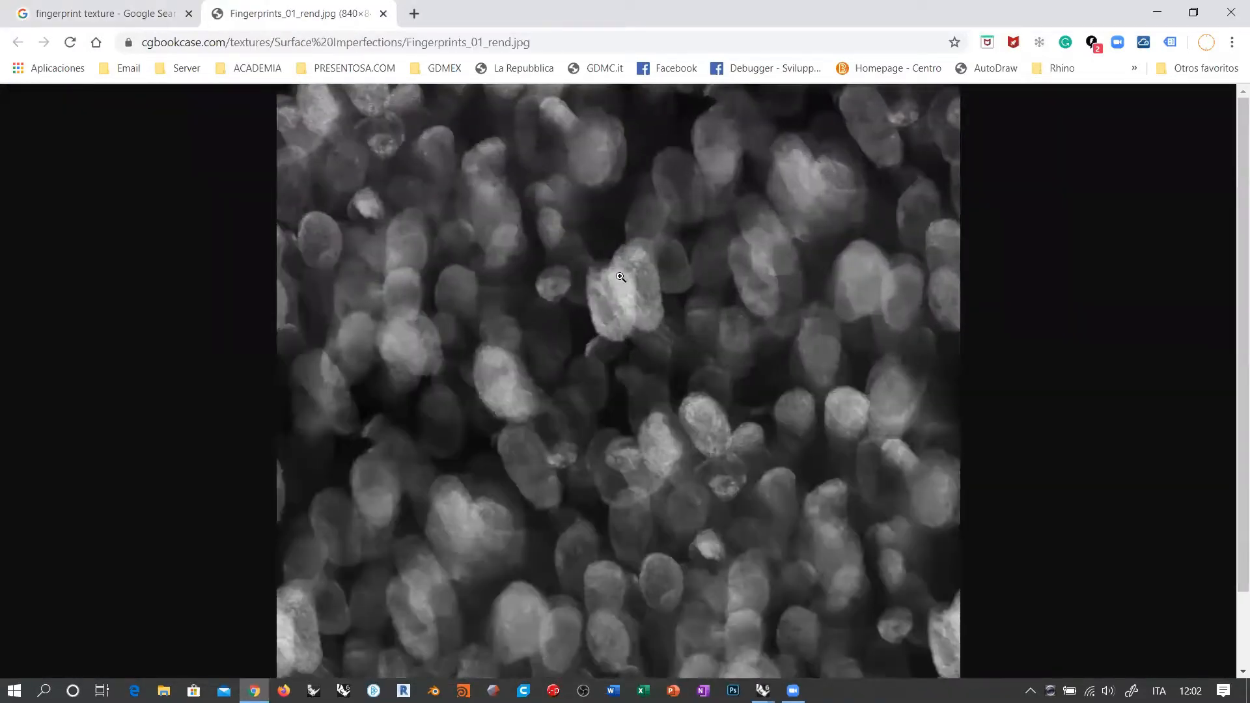
Step: Save the fingerprint image as the JPEG Fingerprints_01_rend in the 200529_VRR_EN folder
click(581, 246)
right_click(659, 311)
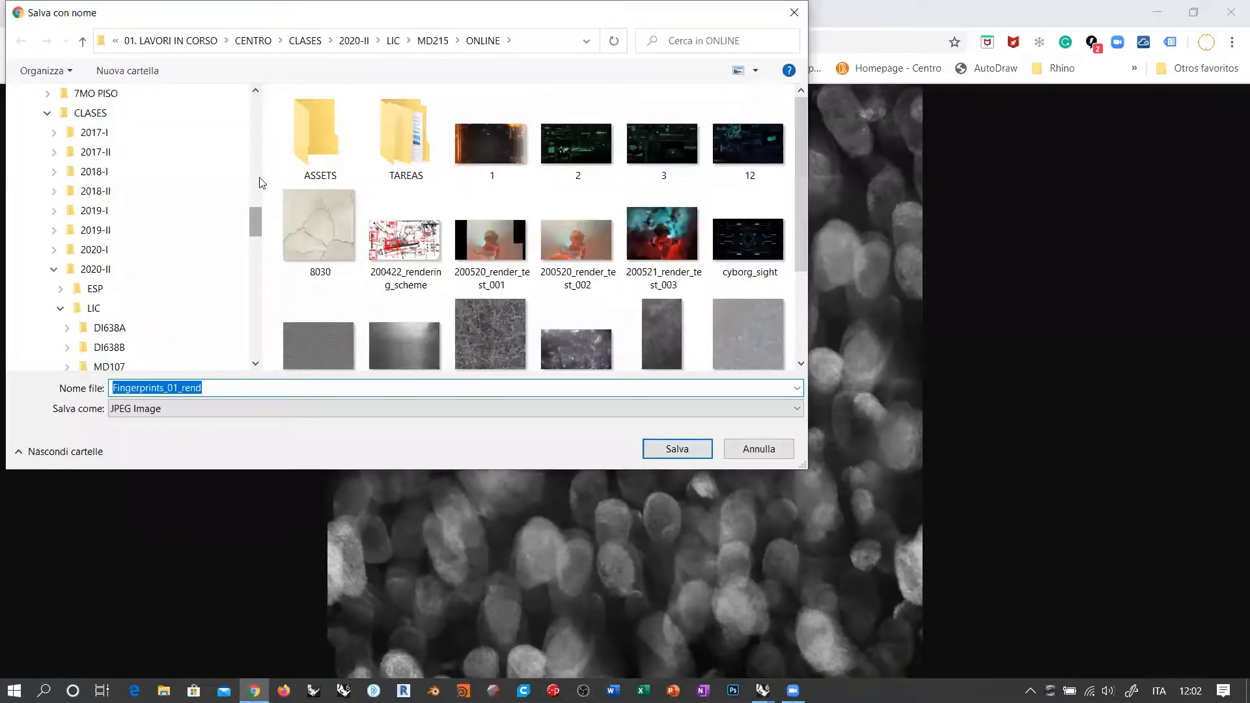
drag(260, 150, 260, 104)
click(101, 174)
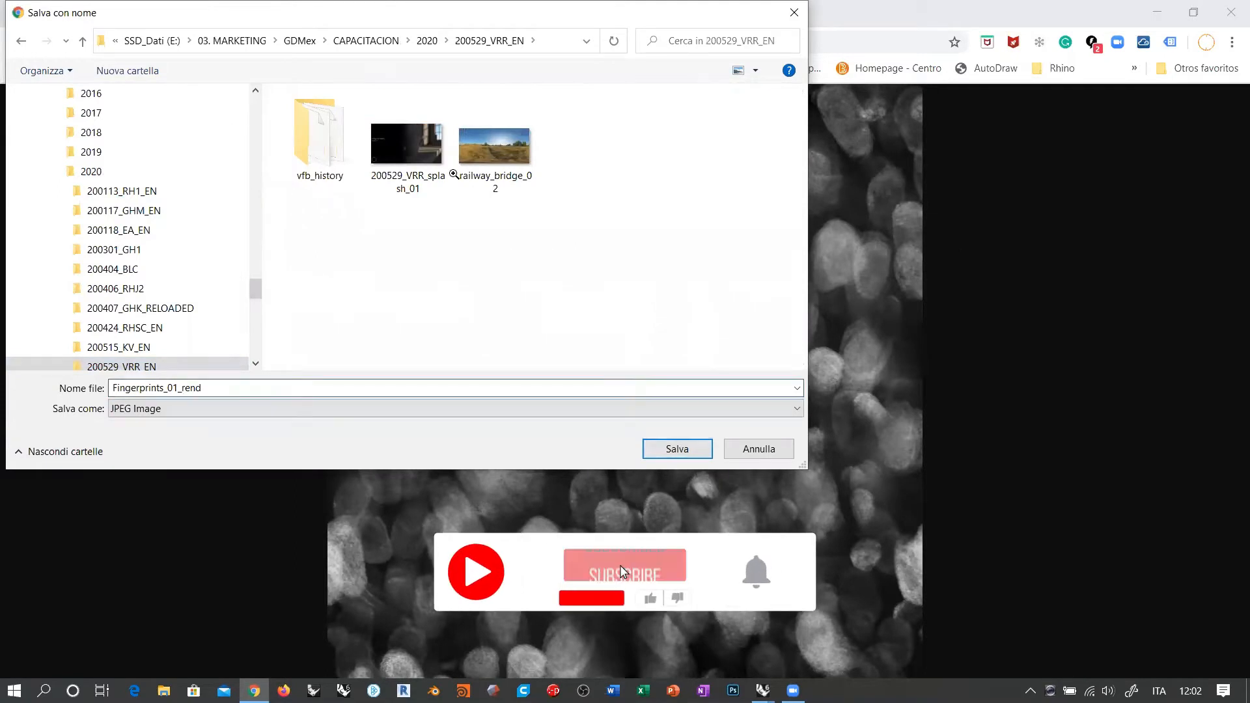
key(Return)
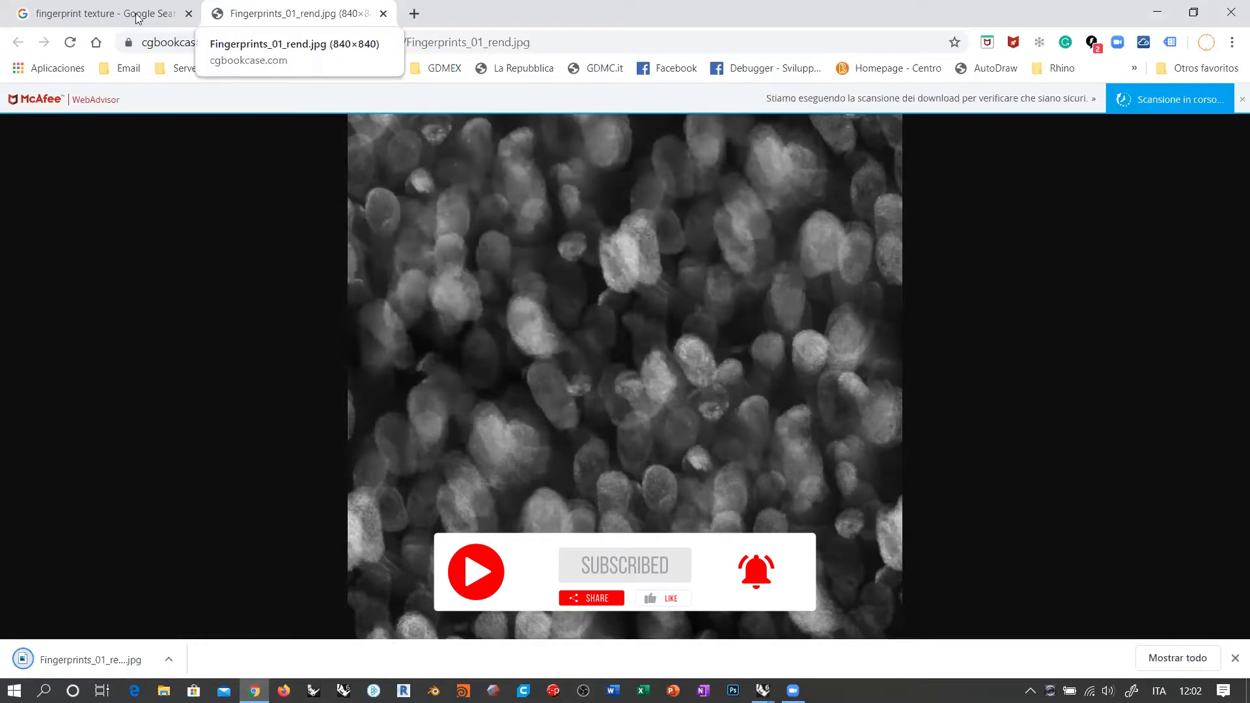
Step: Back in Rhino, load Fingerprints_01_rend as a Bitmap texture for the Reflection Glossiness of the Glass-Smokey_Fingerprint material
key(alt+Tab)
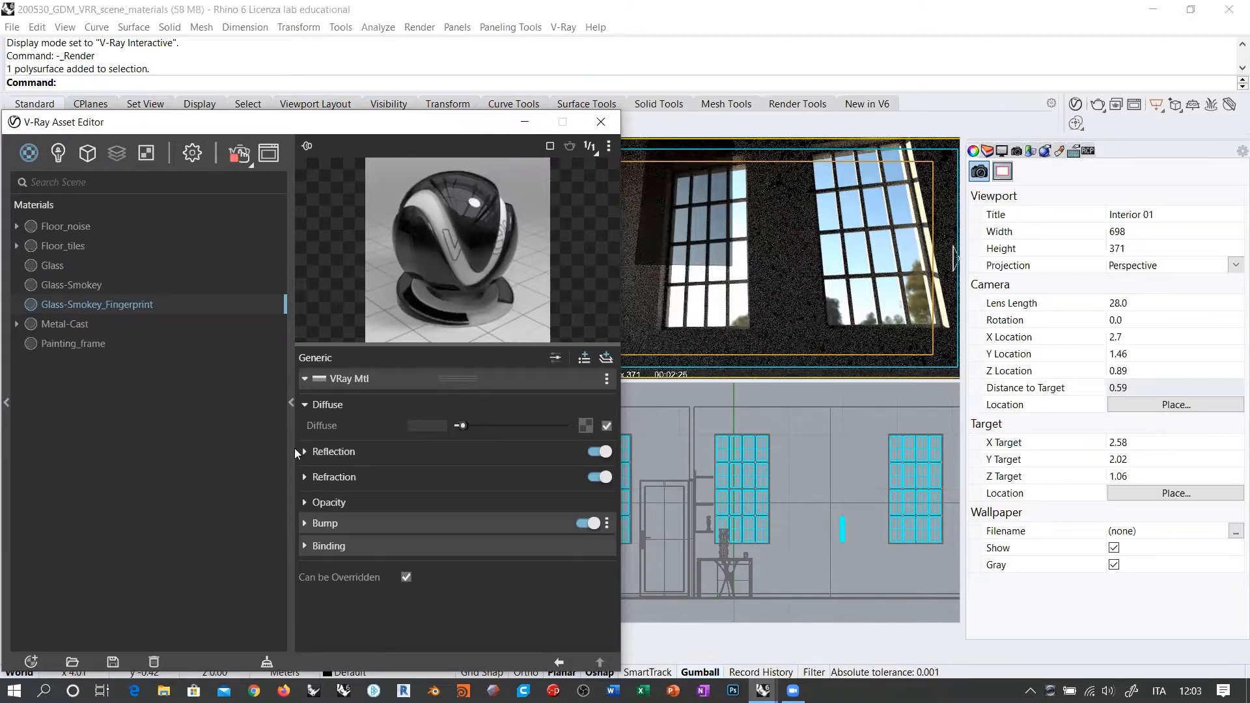
click(330, 452)
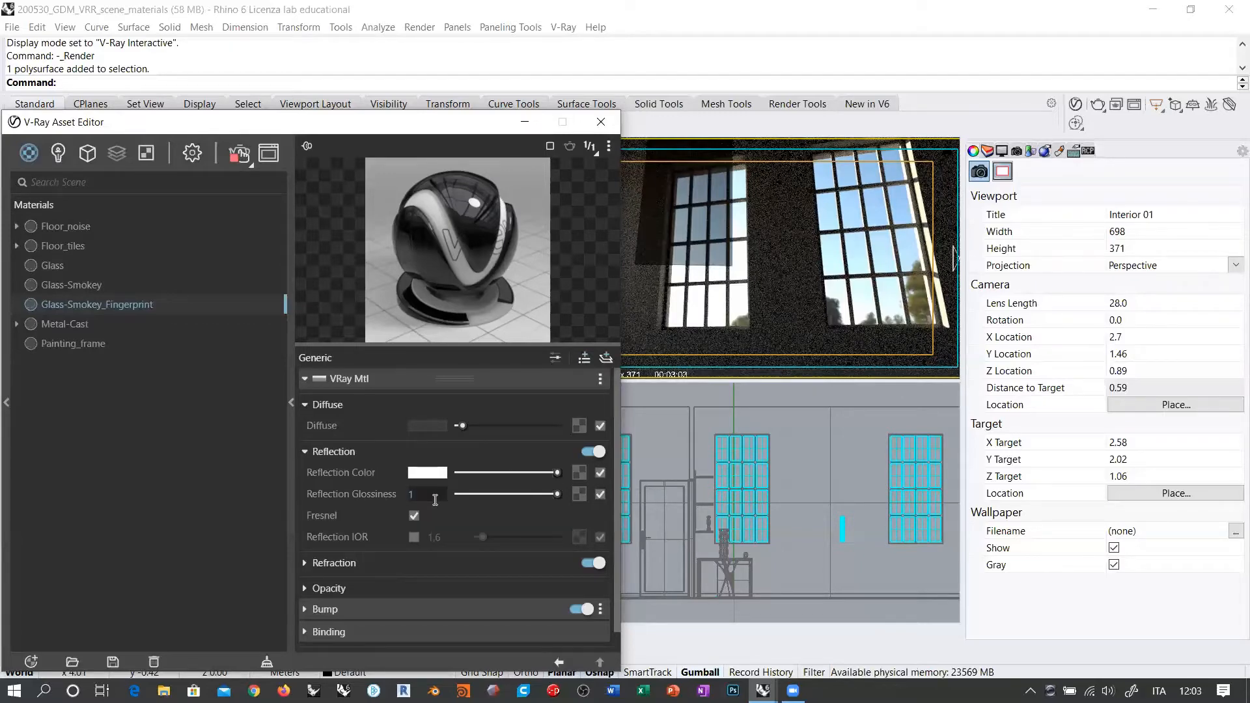
click(578, 495)
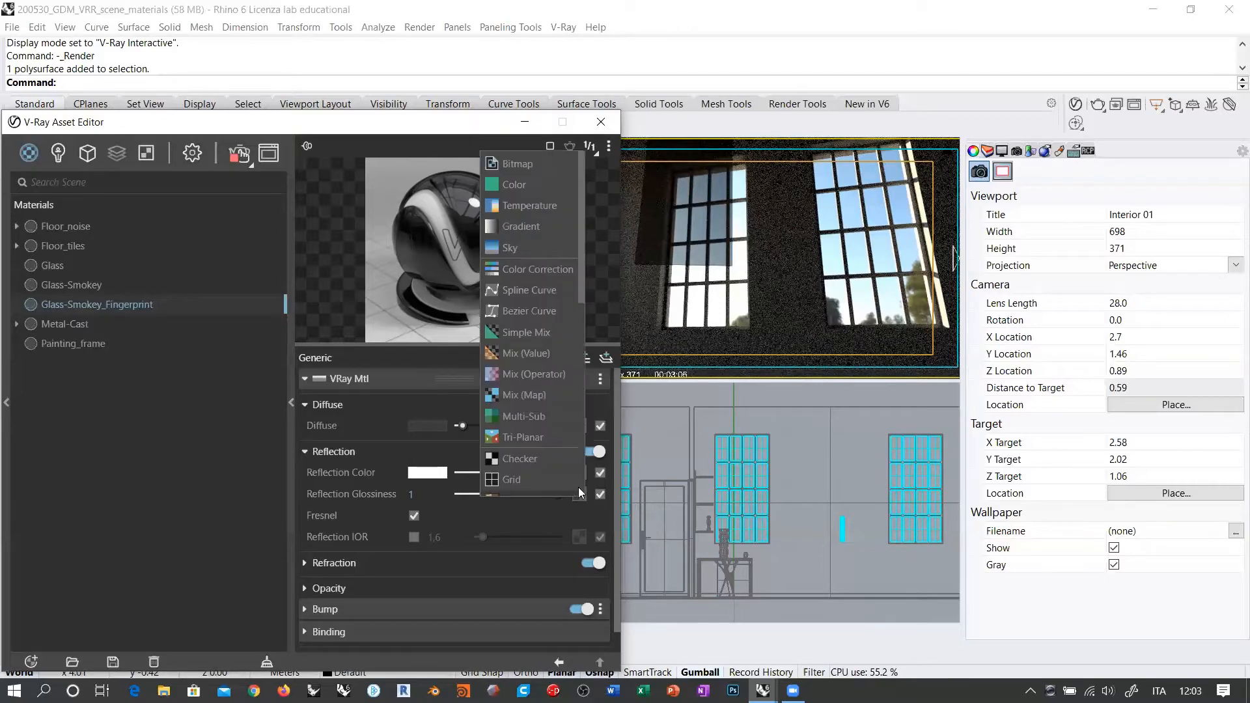
click(519, 168)
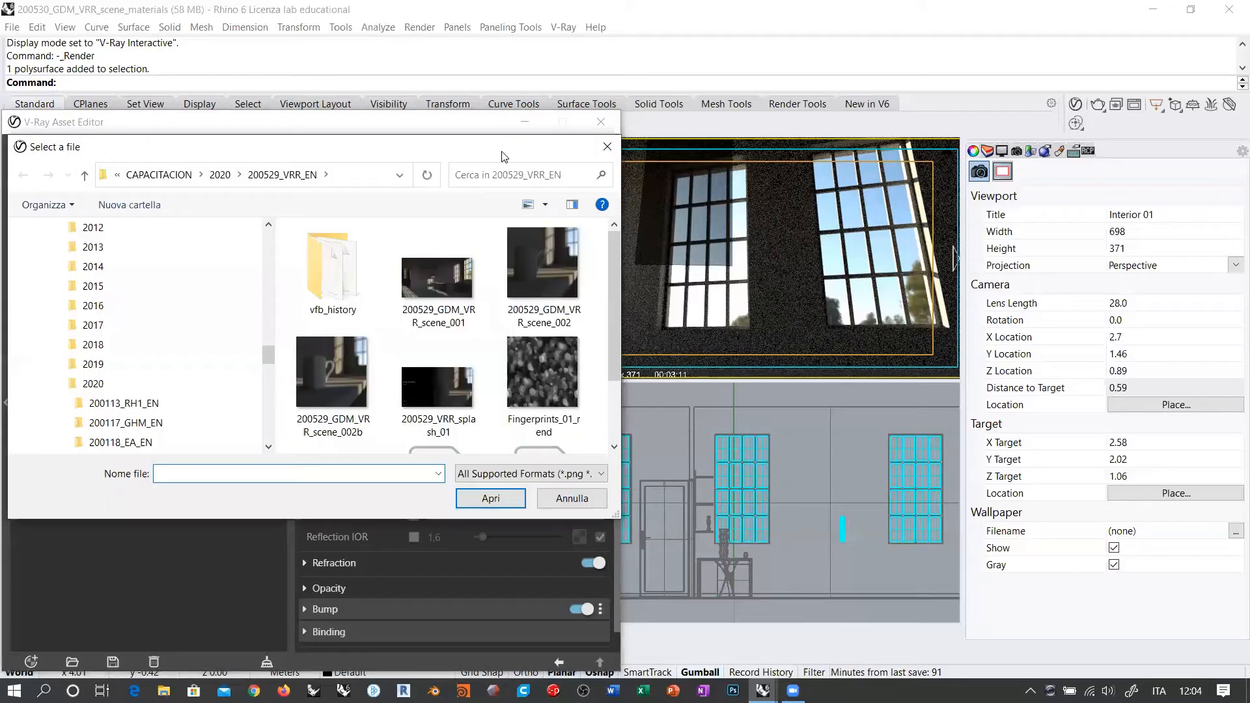
click(558, 388)
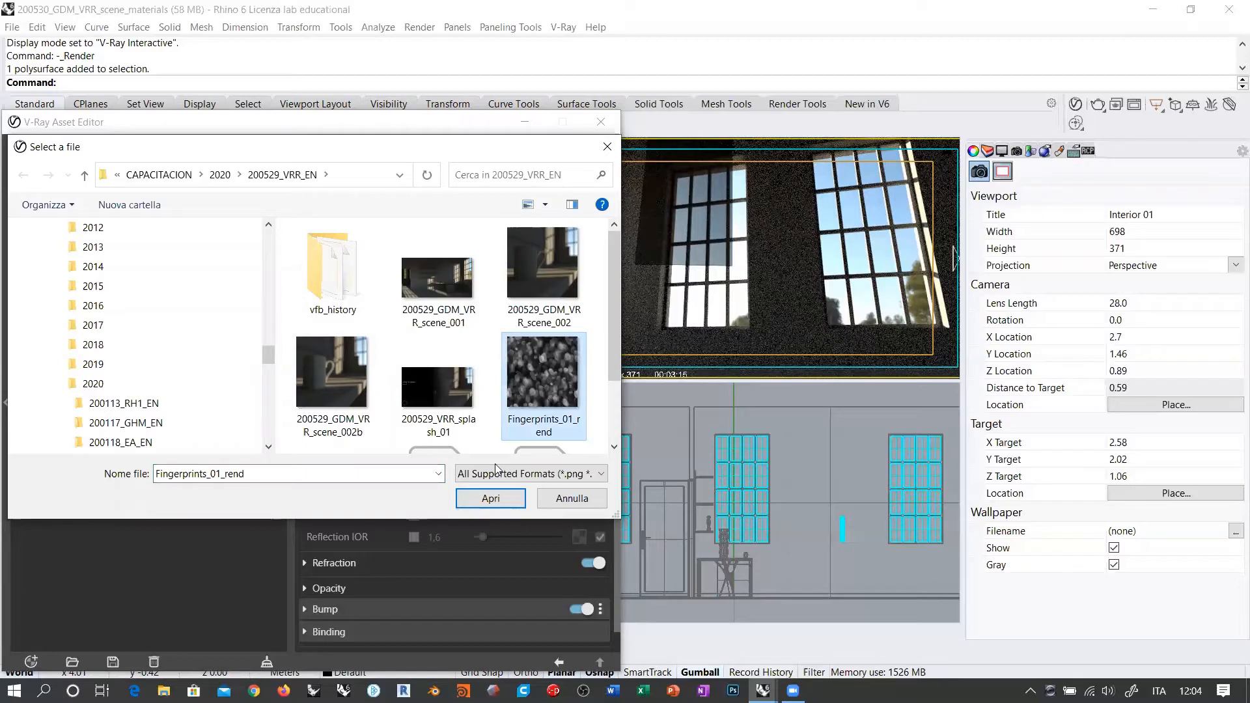
click(491, 498)
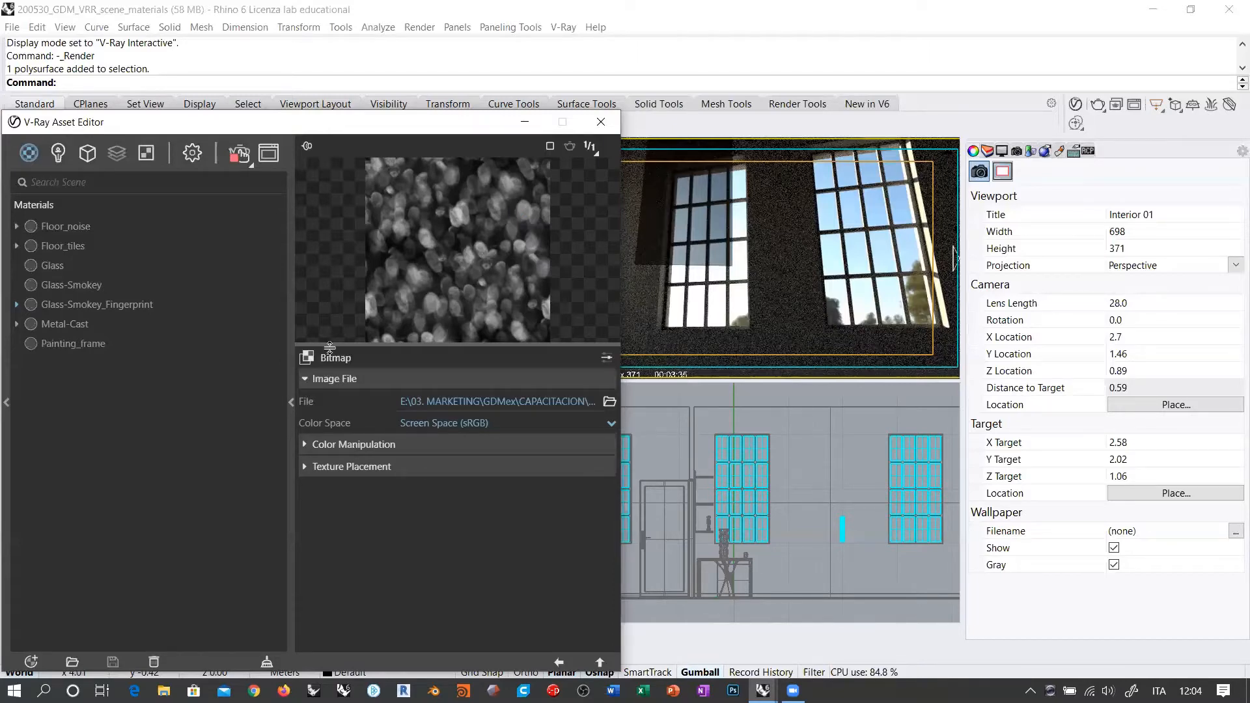
click(557, 663)
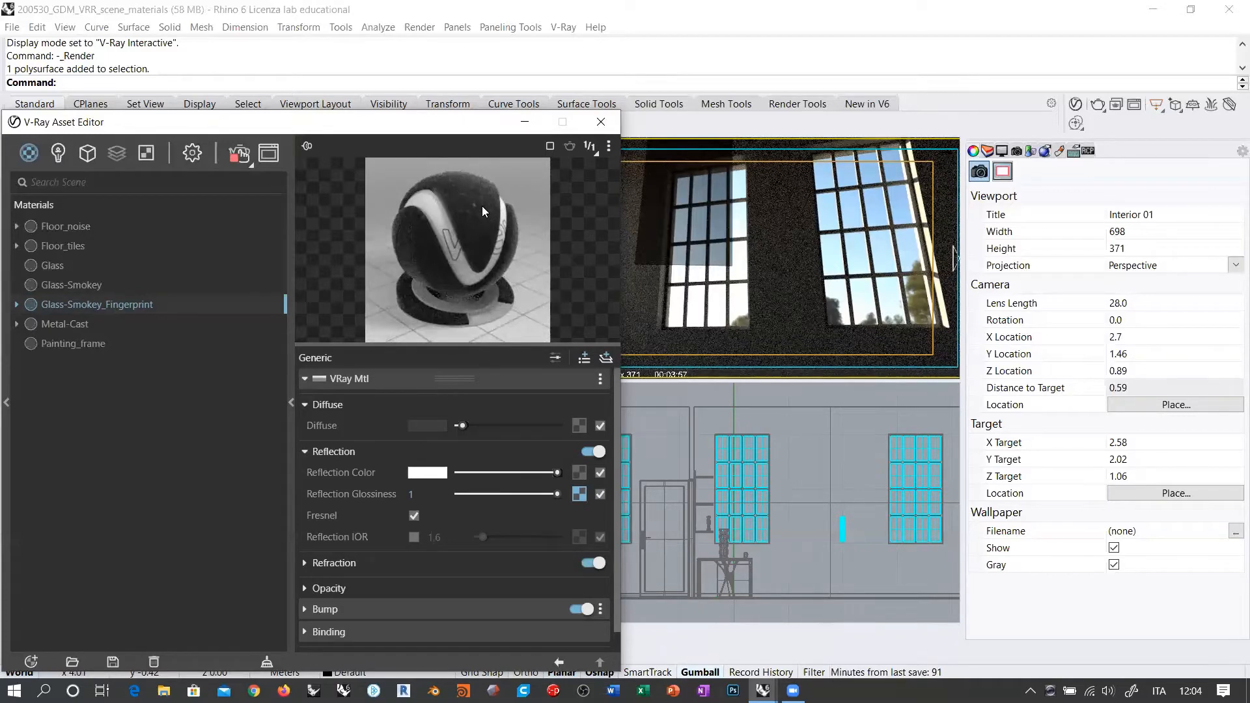
Step: Invert the fingerprint bitmap in the Reflection Glossiness slot and return to the material's settings
click(578, 494)
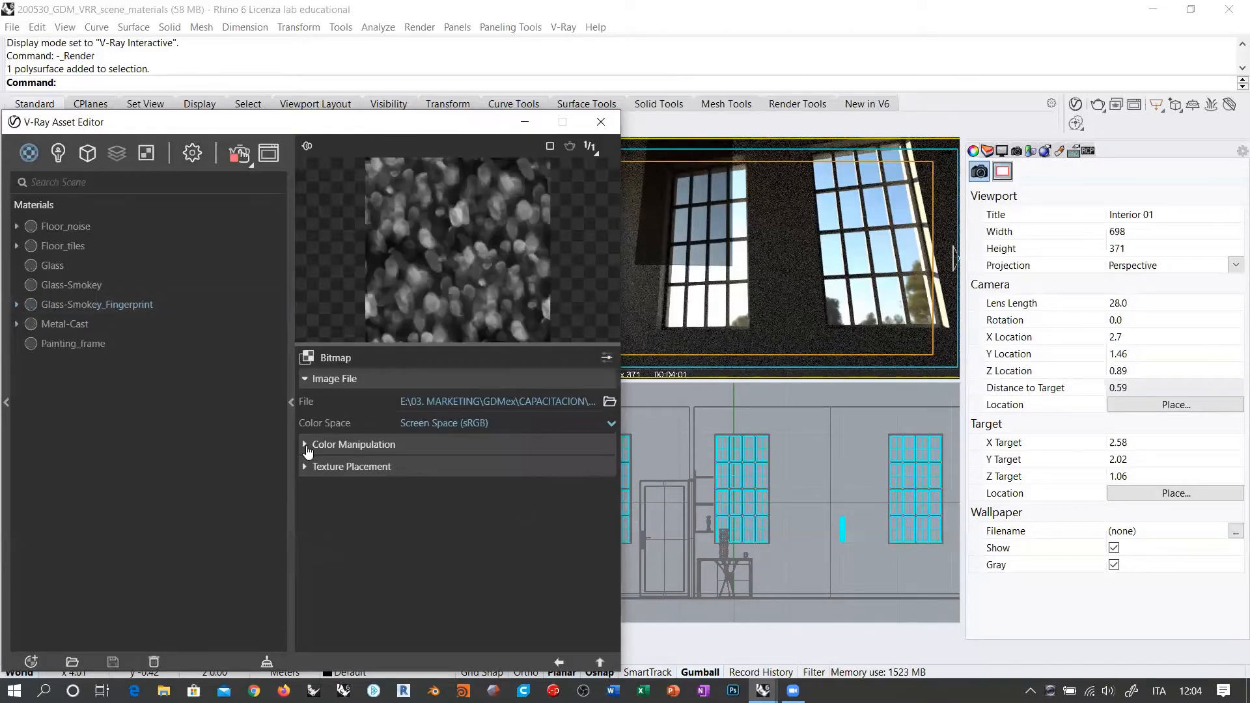
click(492, 444)
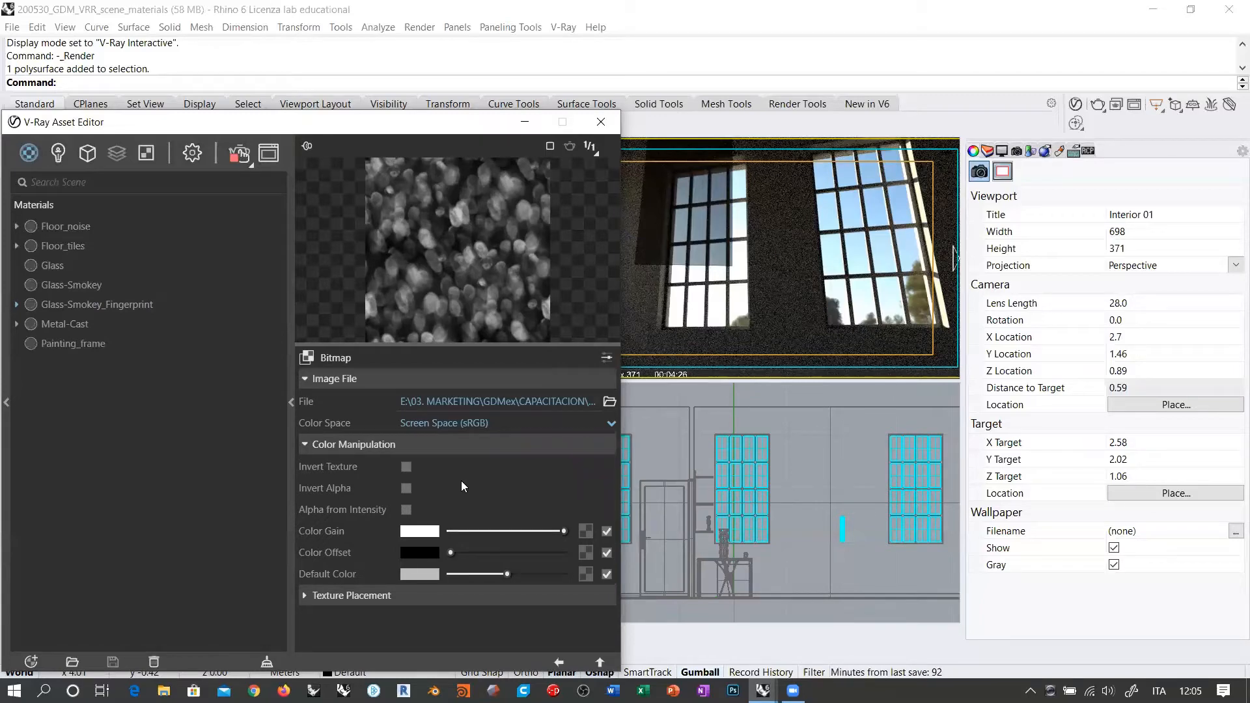
click(407, 467)
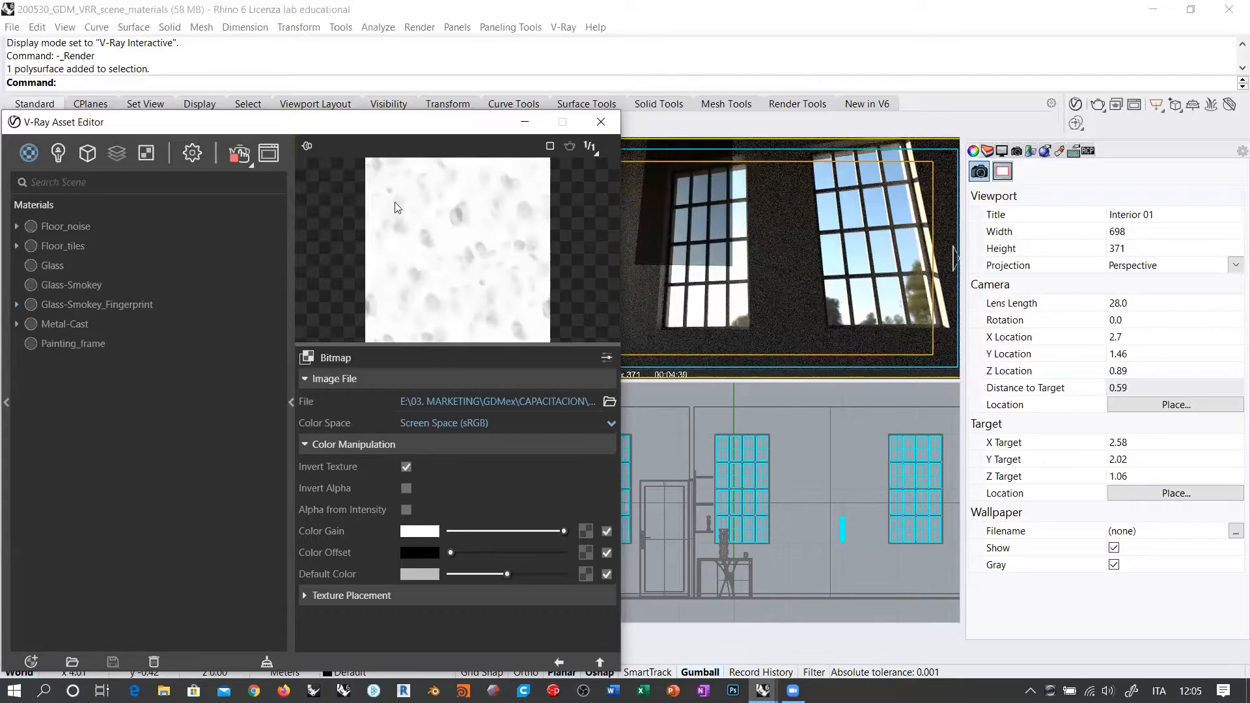
click(559, 662)
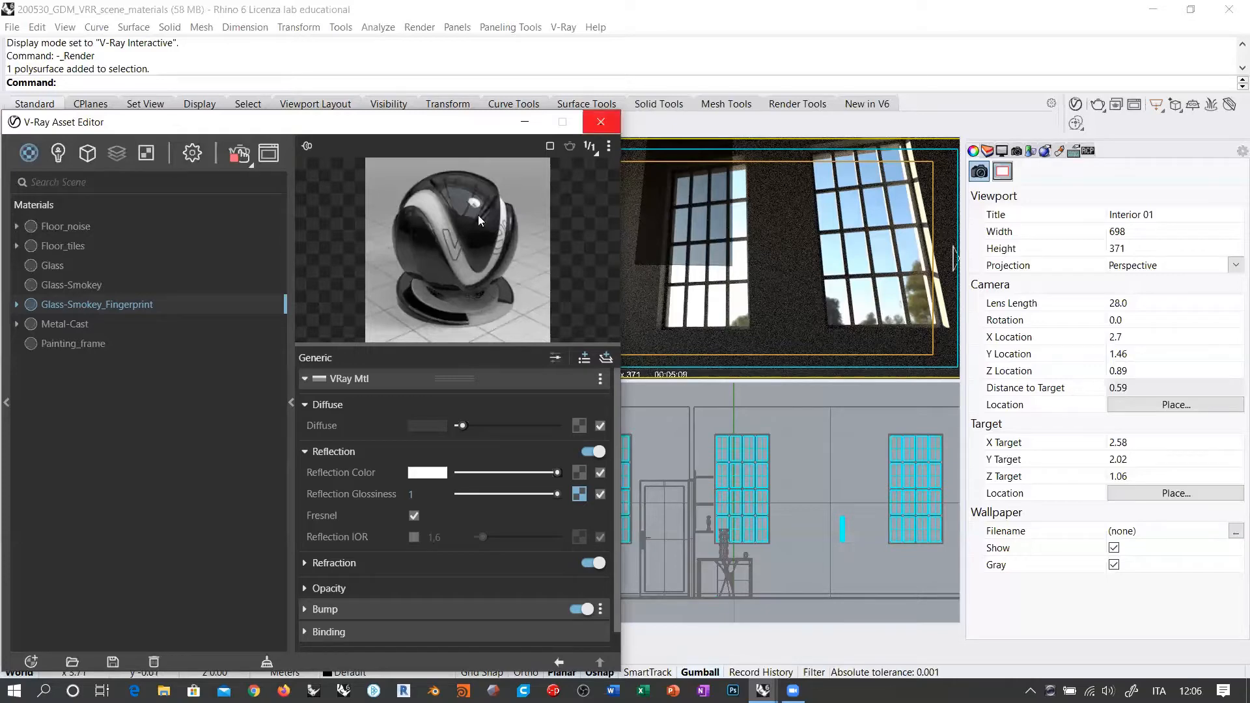
Step: Apply the Glass-Smokey_Fingerprint material to the selected detached pane and close the V-Ray Asset Editor
right_click(77, 306)
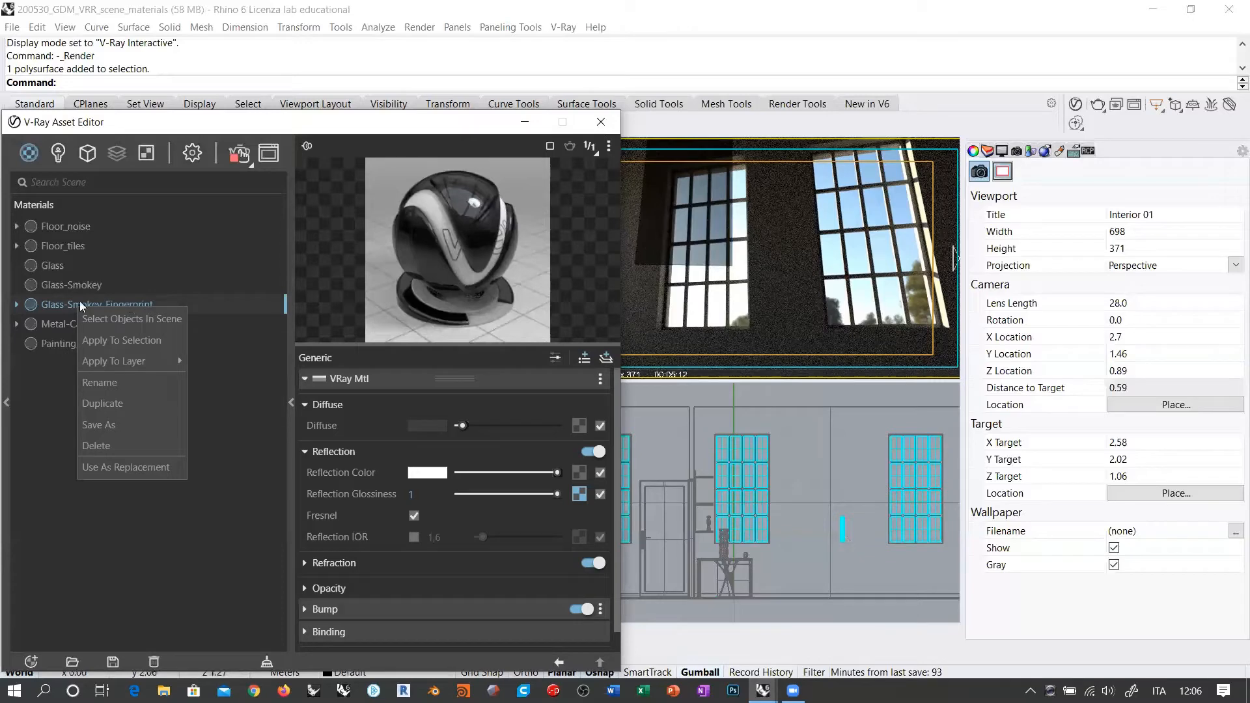
click(118, 341)
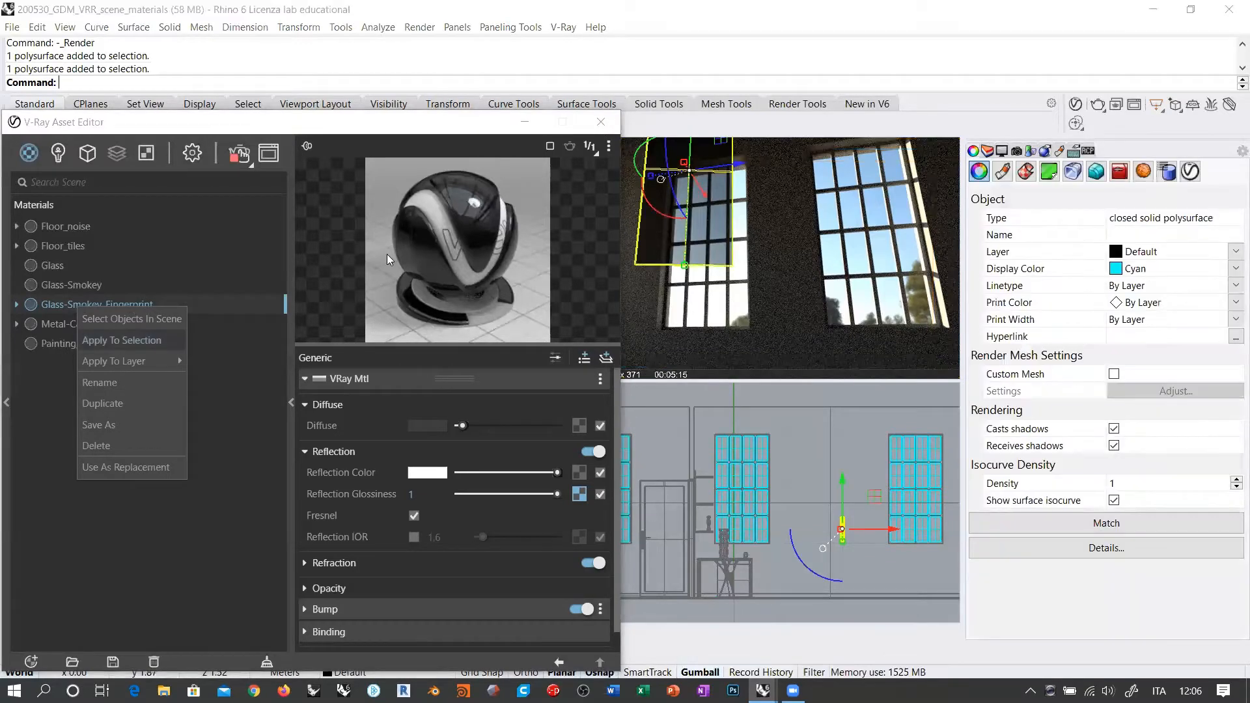
click(599, 123)
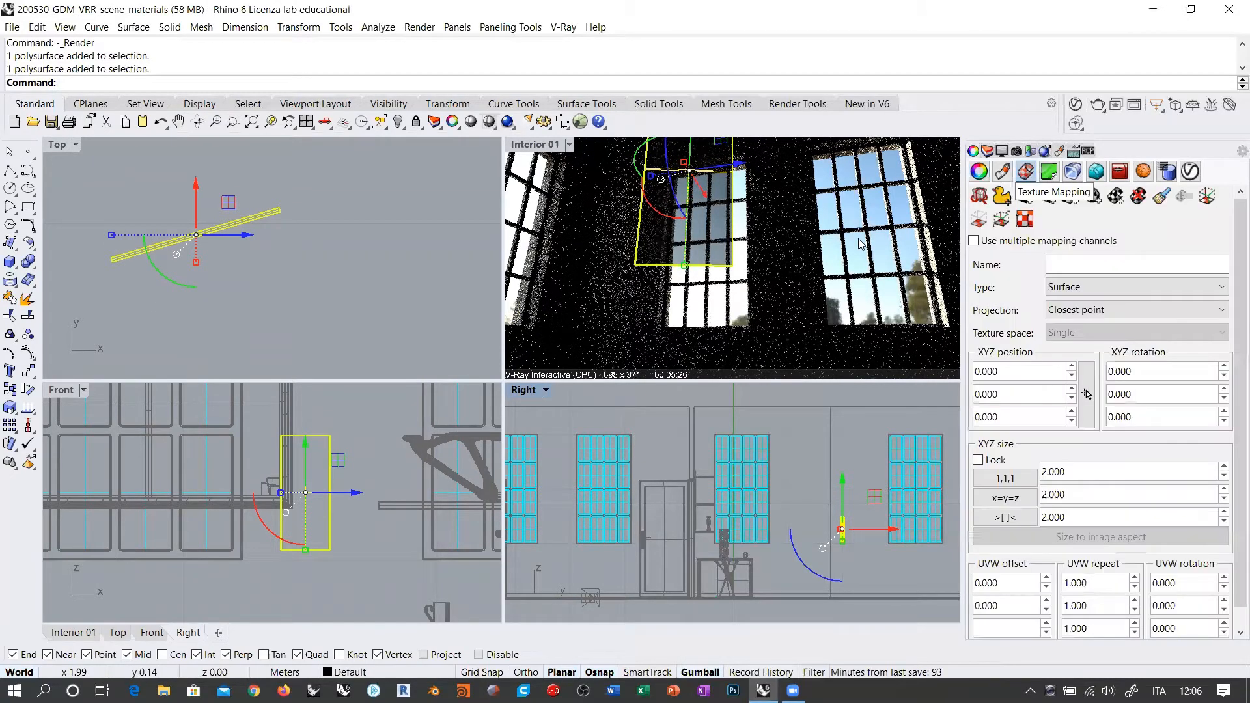
Step: Show the pane's texture mapping properties and set the Interior 01 viewport to Wireframe, framing the pane within the room
click(1026, 171)
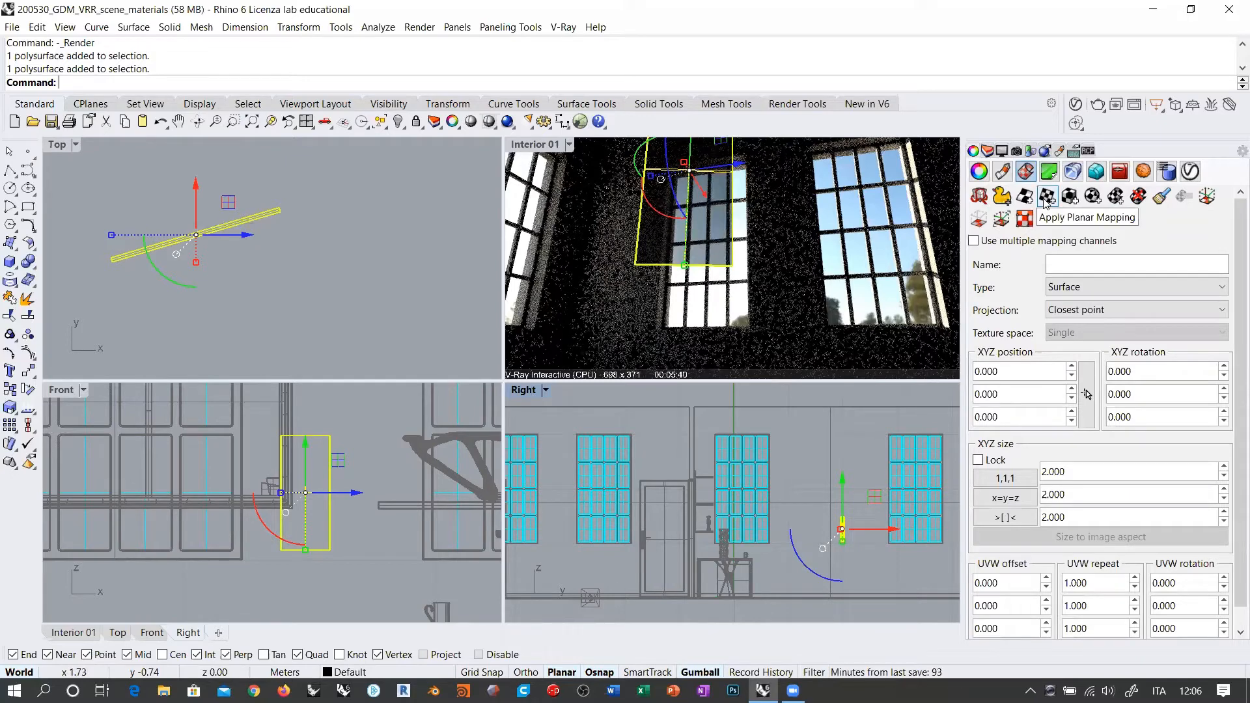
click(552, 144)
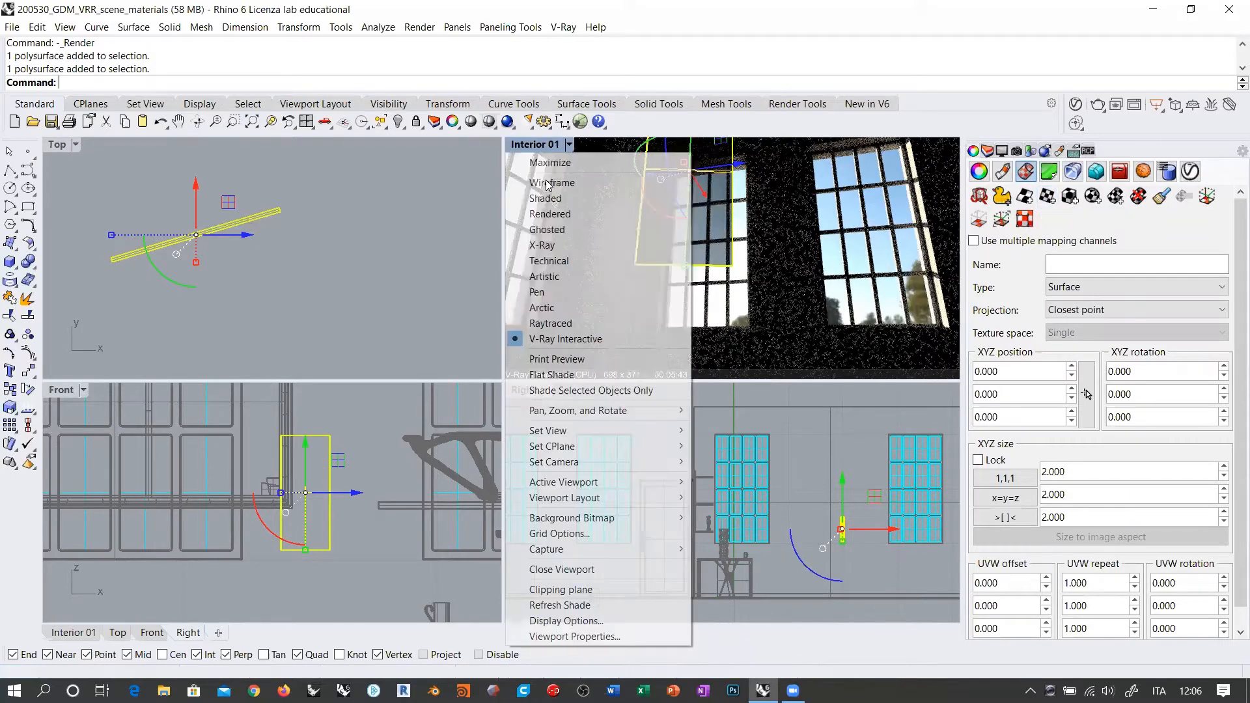
click(550, 183)
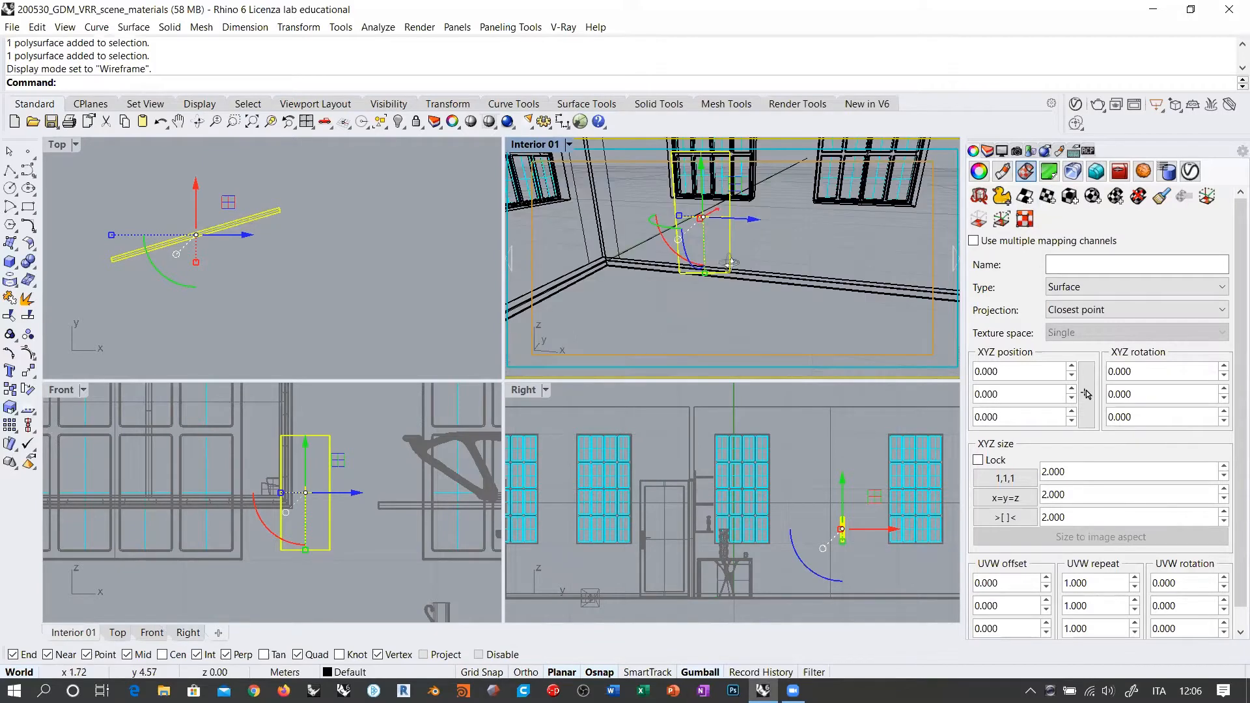
shift+right_drag(729, 262, 799, 254)
scroll(760, 282, down, 4)
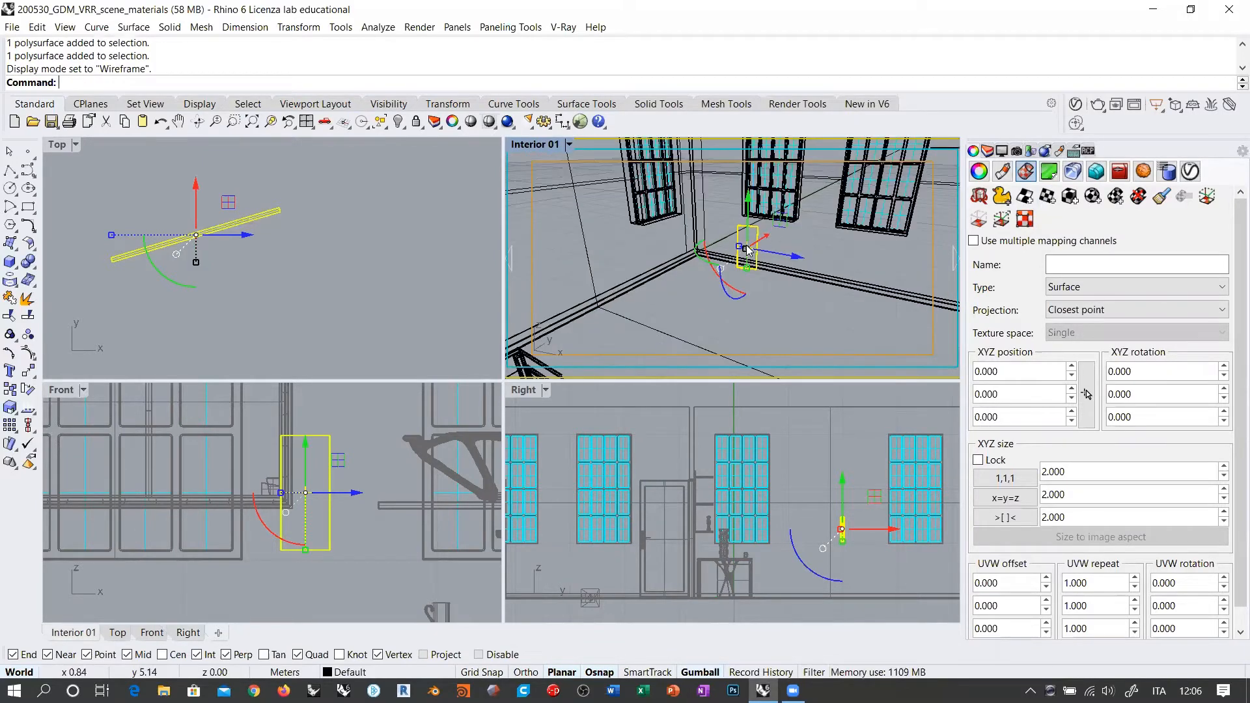
right_drag(728, 253, 664, 227)
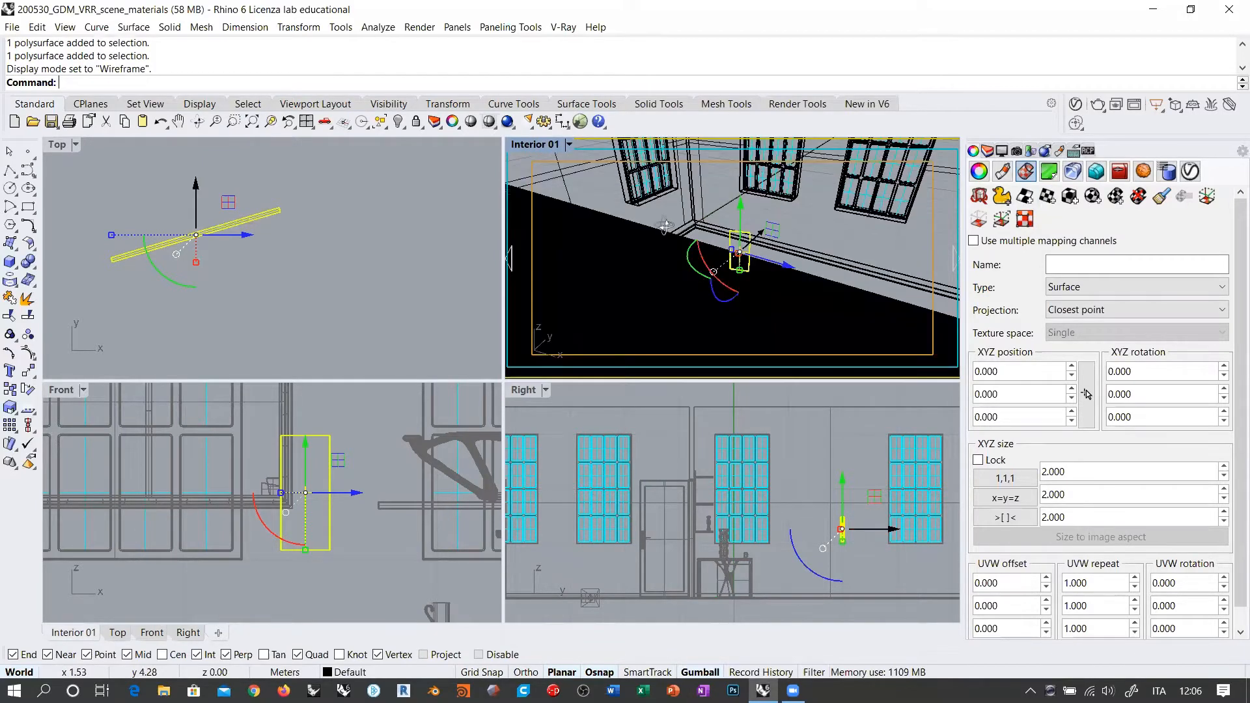
scroll(726, 232, down, 3)
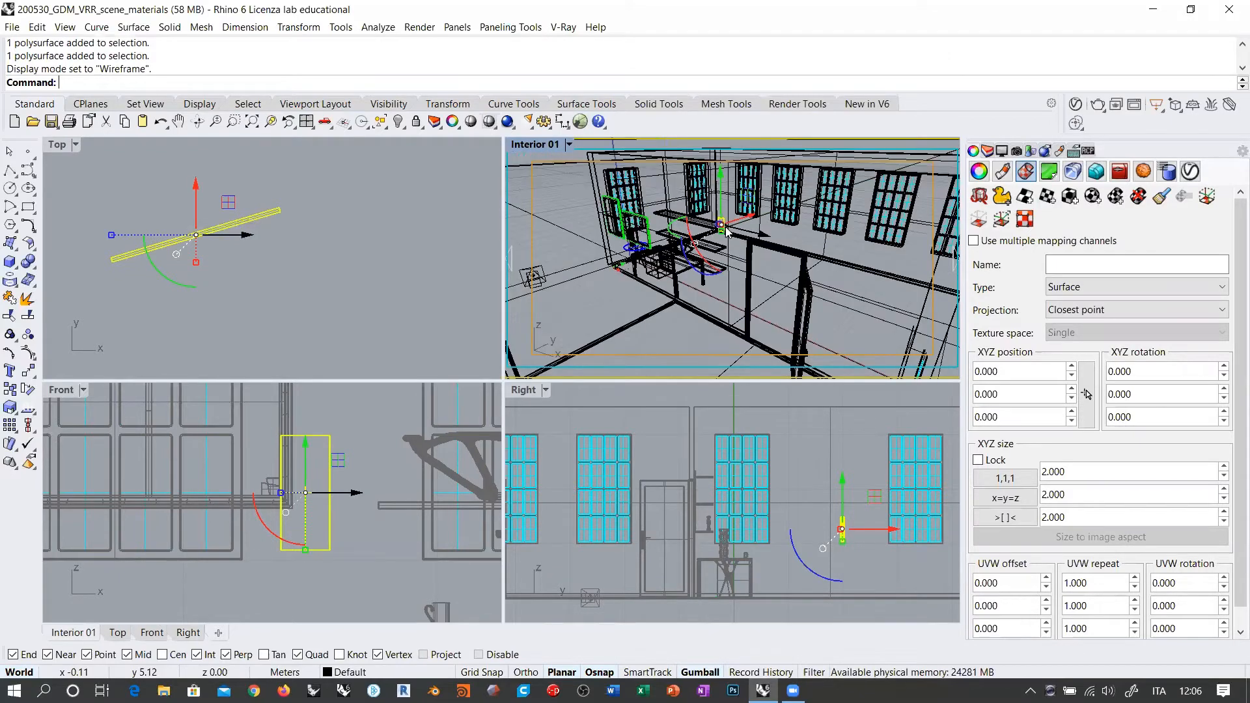
scroll(729, 234, down, 3)
scroll(744, 264, up, 3)
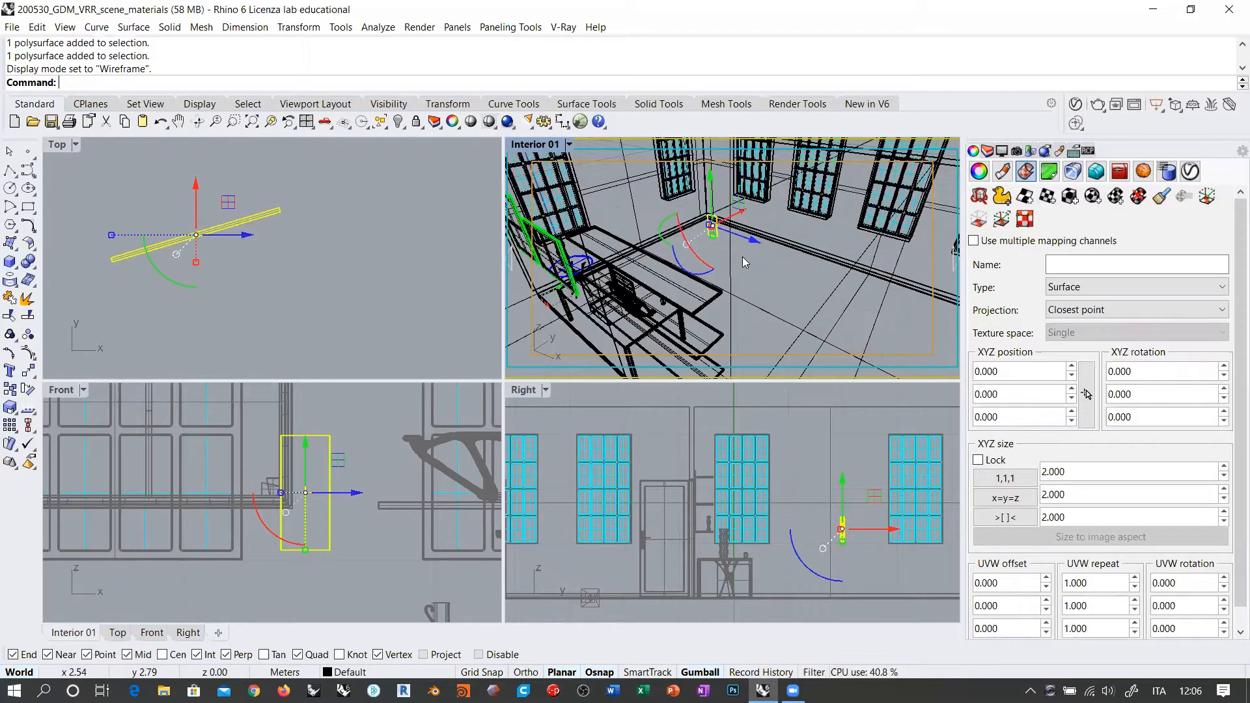
scroll(742, 251, up, 3)
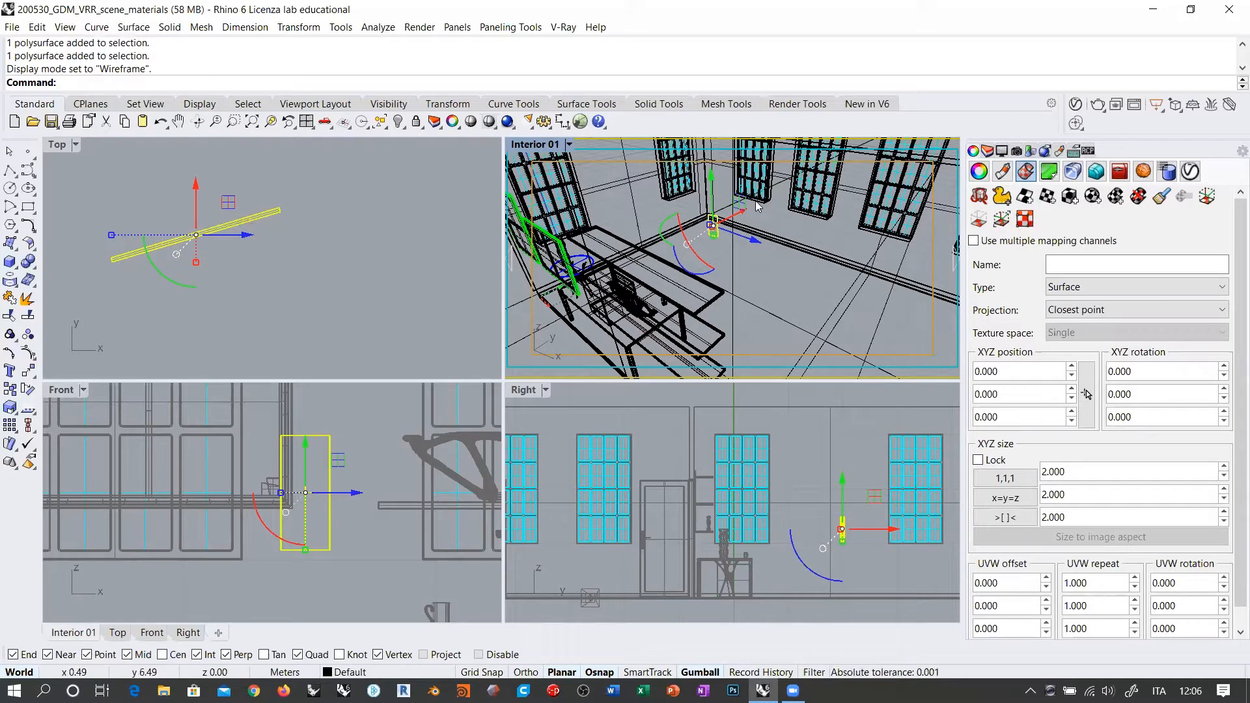
Step: Unlock all locked objects, then isolate the selected pane and frame it in the Interior 01 viewport
right_click(417, 123)
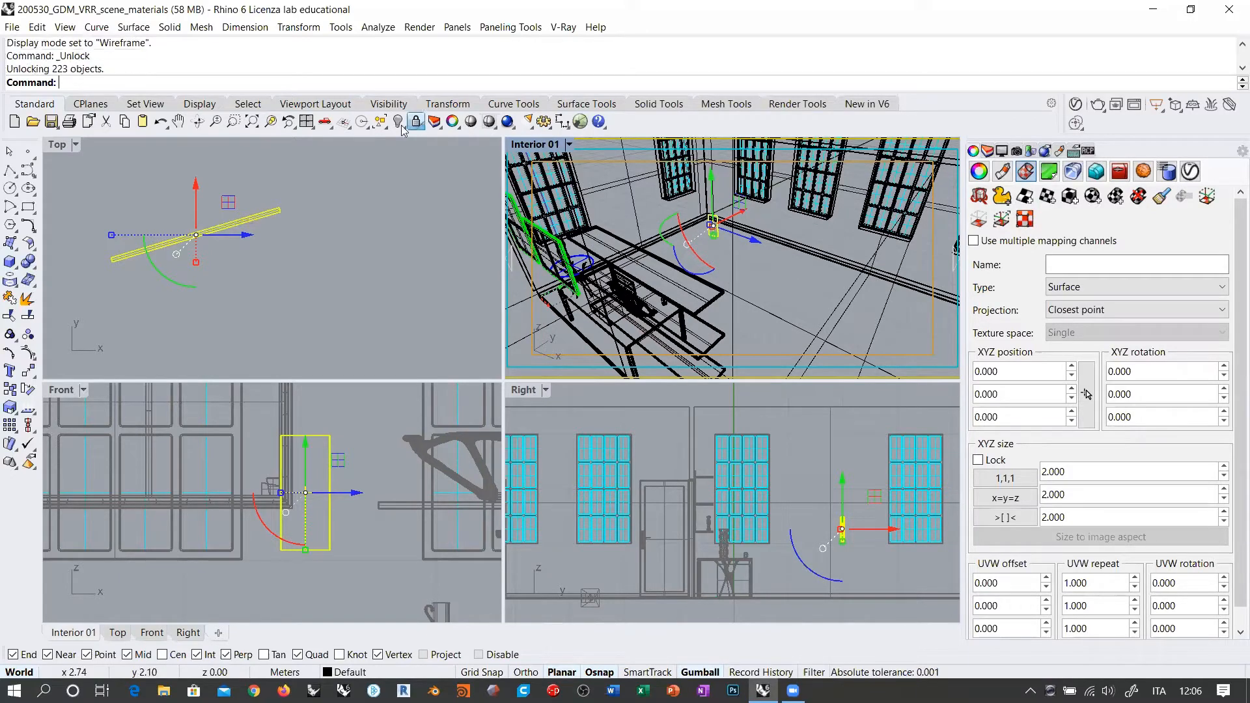
middle_click(822, 217)
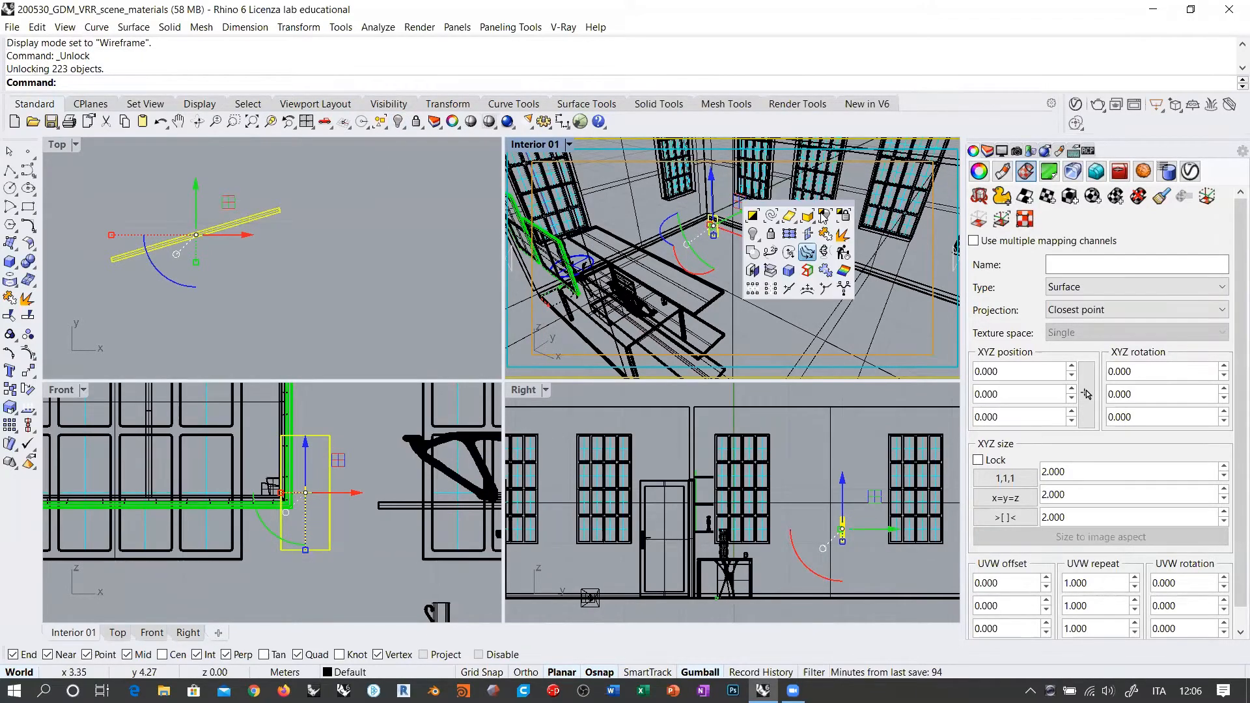
click(786, 240)
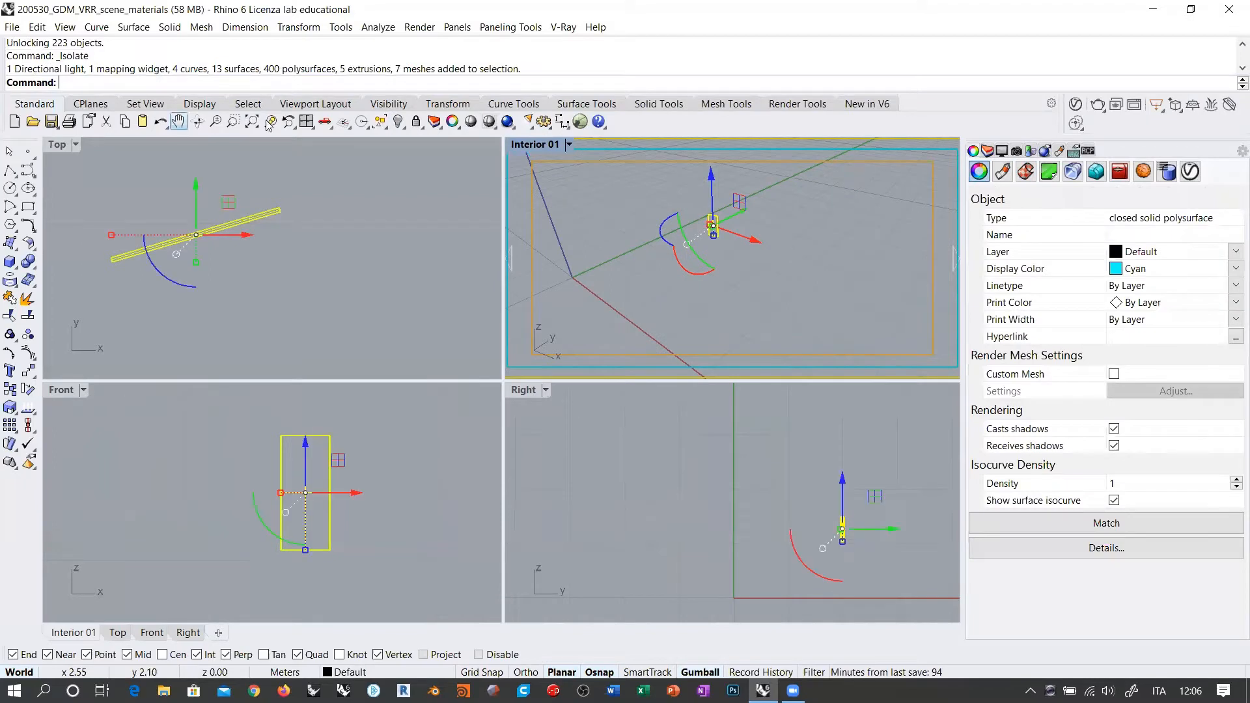
text(zs)
key(Return)
right_drag(745, 237, 668, 273)
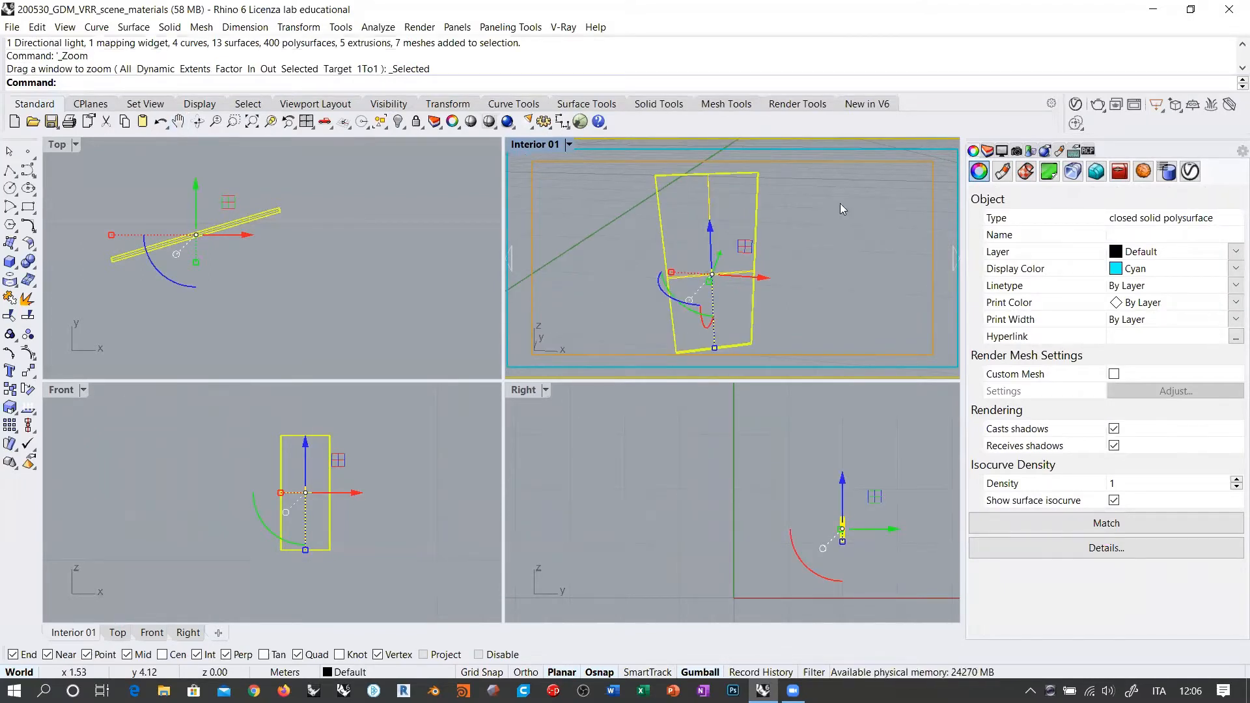
right_drag(743, 179, 677, 201)
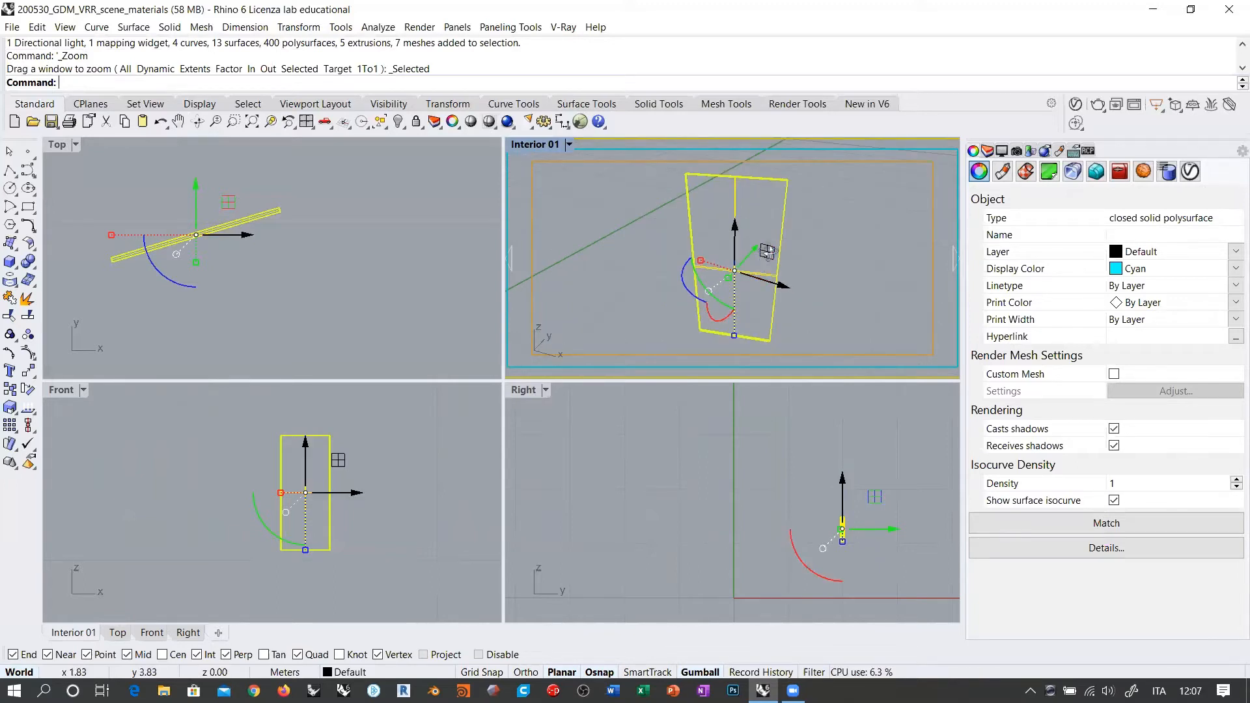
right_drag(771, 268, 667, 231)
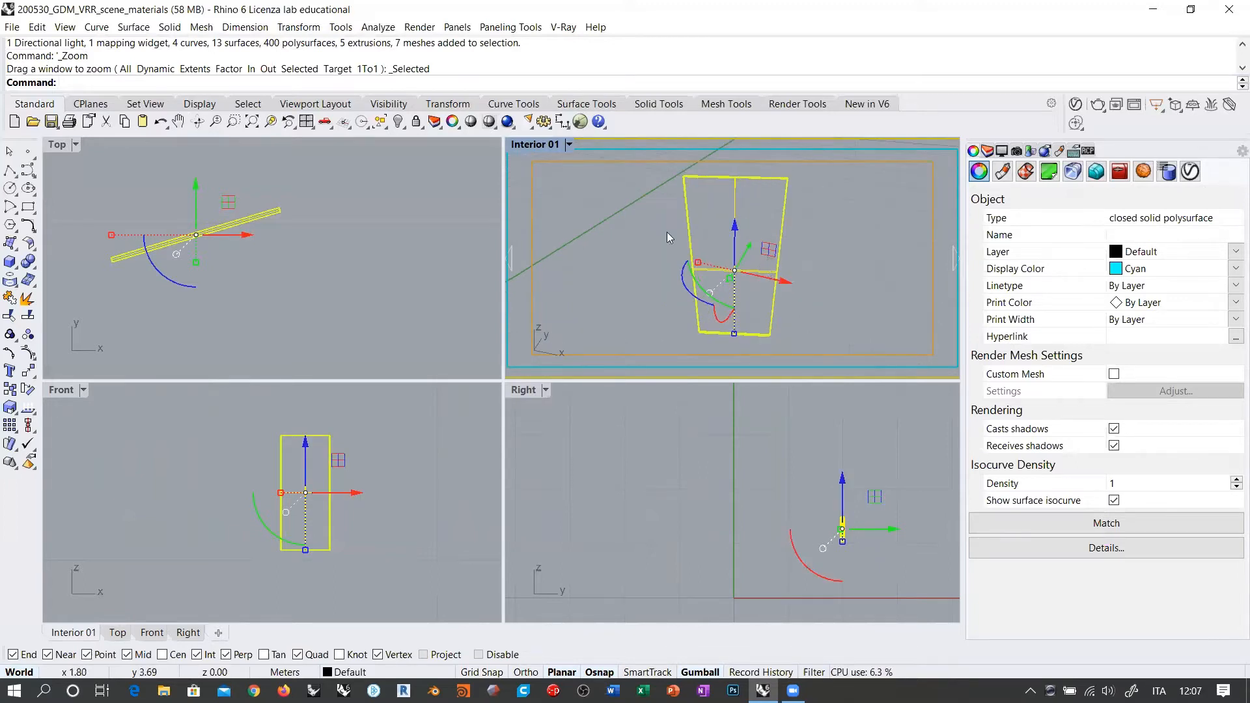
Step: Maximize the Interior 01 viewport and start a vertical planar texture mapping on the pane, with its base edge between the pane's two lower corners
double_click(533, 144)
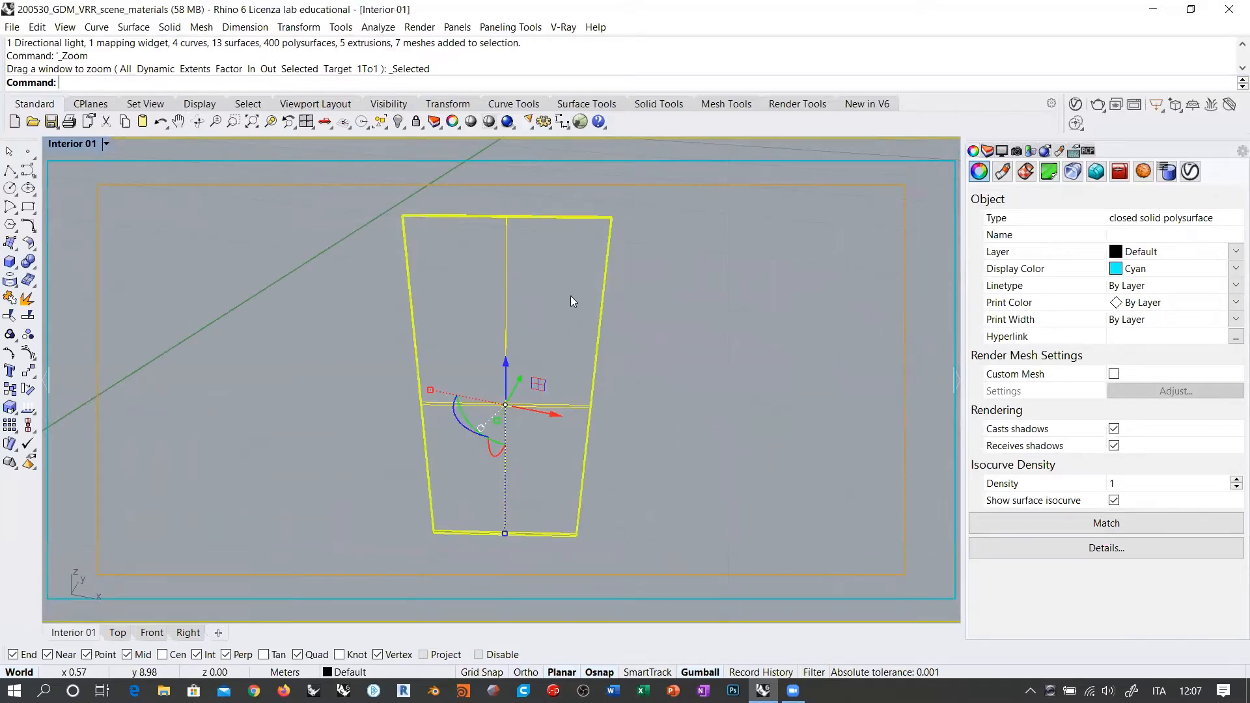
scroll(572, 322, up, 2)
right_drag(572, 322, 583, 313)
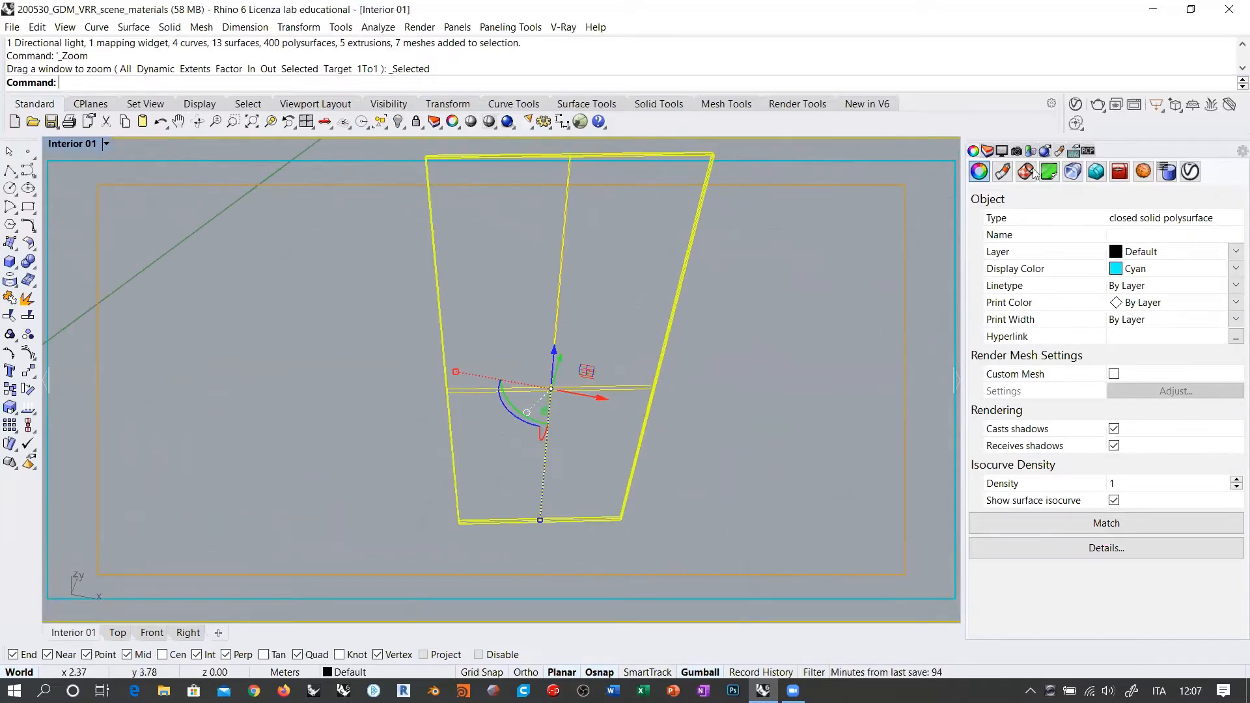
click(1025, 173)
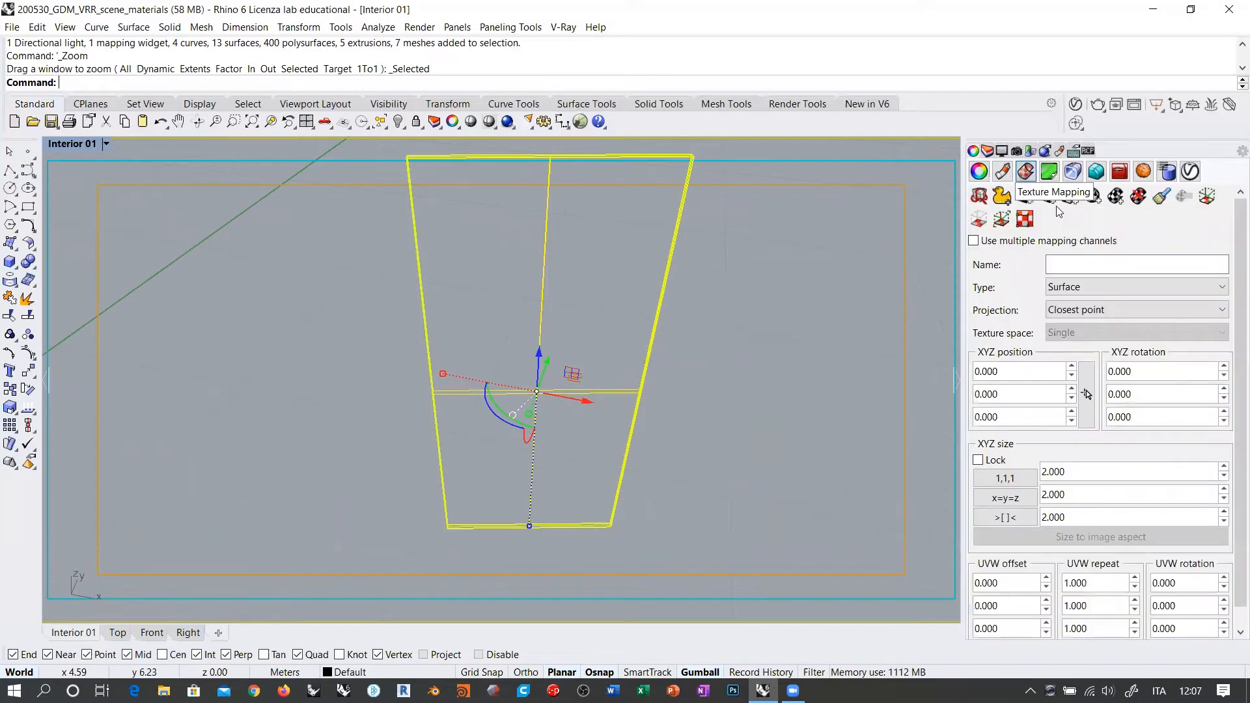
click(1046, 199)
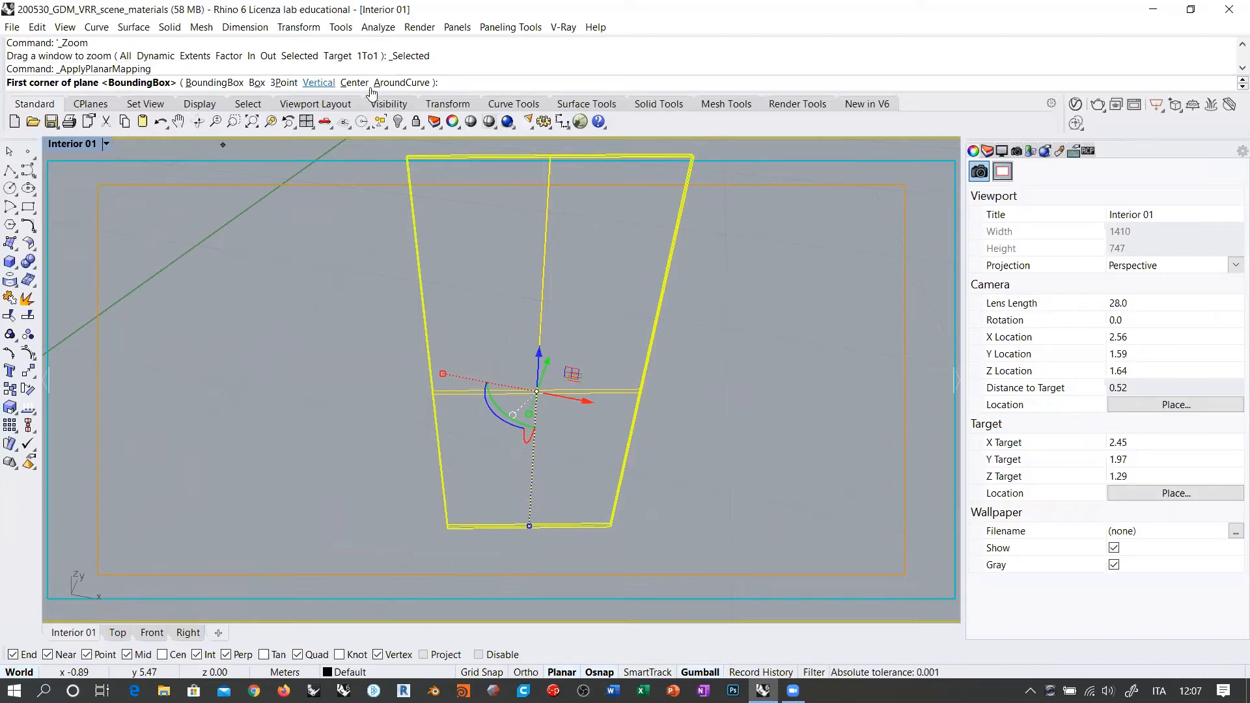
click(314, 83)
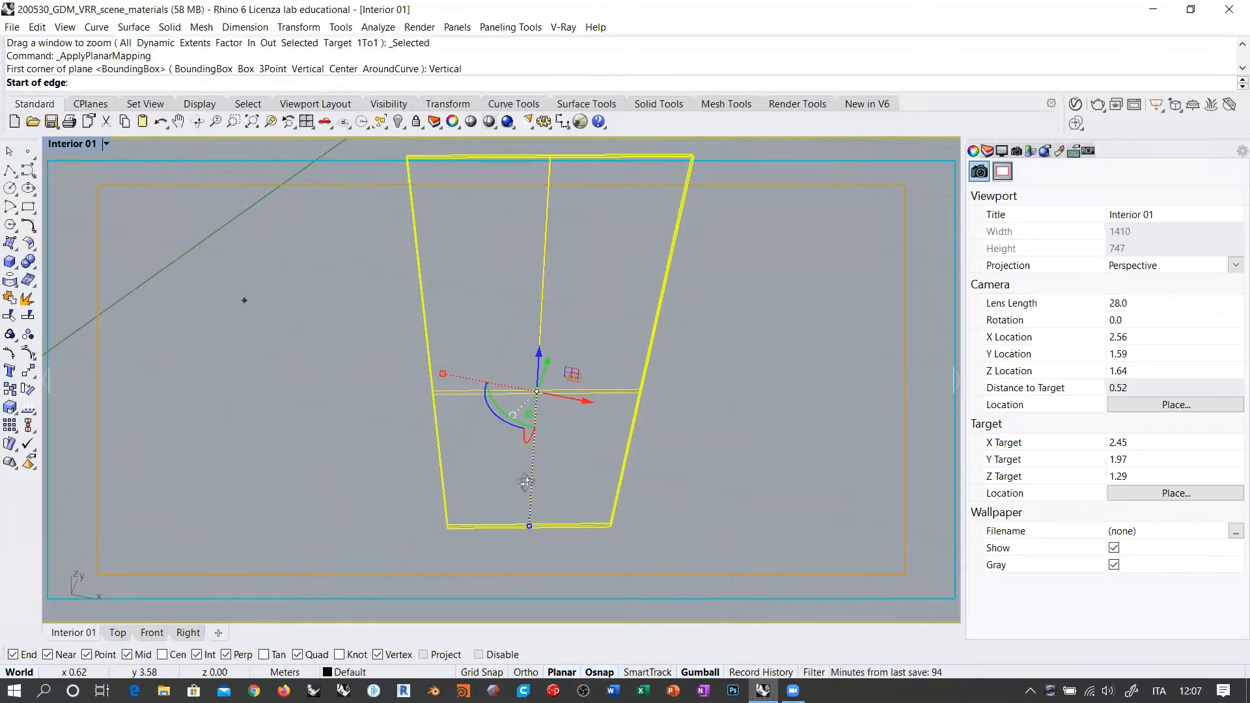
right_drag(525, 481, 454, 471)
scroll(501, 526, up, 8)
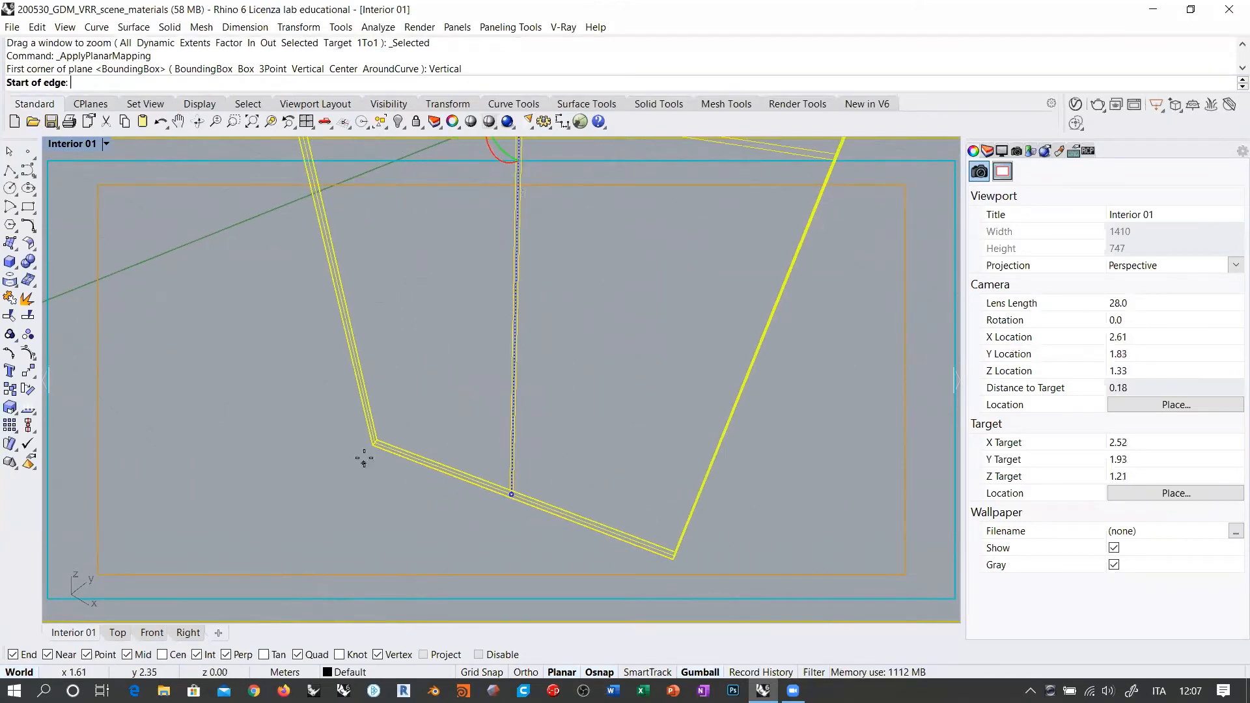
click(366, 450)
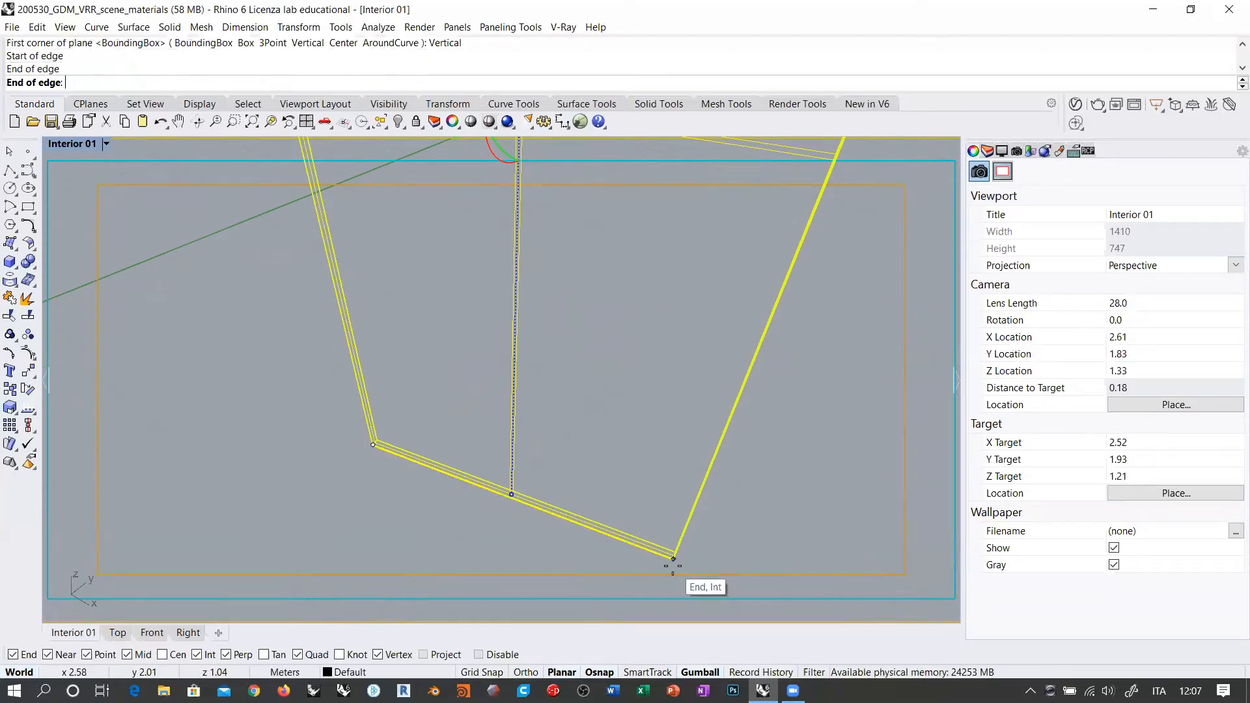
click(674, 560)
Step: Set the planar mapping's height at the pane's upper corner and apply the mapping as UV
scroll(673, 561, down, 8)
shift+right_drag(617, 314, 603, 428)
right_drag(604, 428, 564, 291)
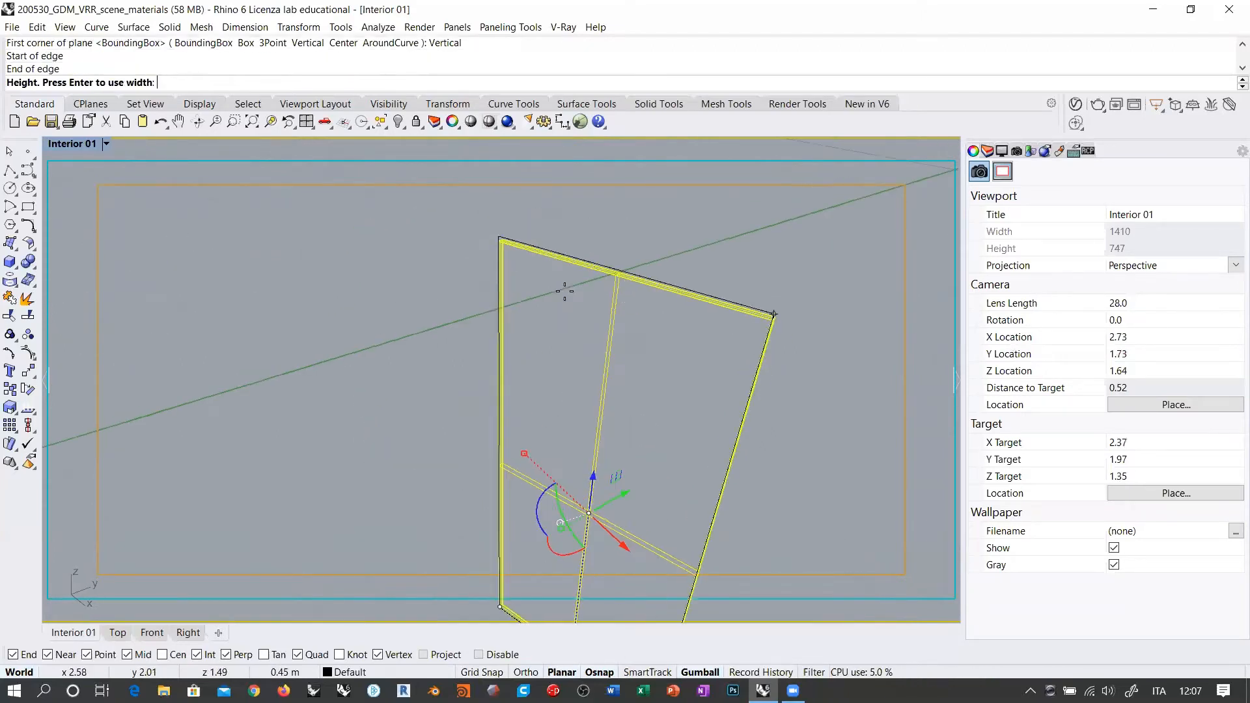
scroll(486, 230, up, 8)
click(508, 281)
scroll(508, 281, down, 16)
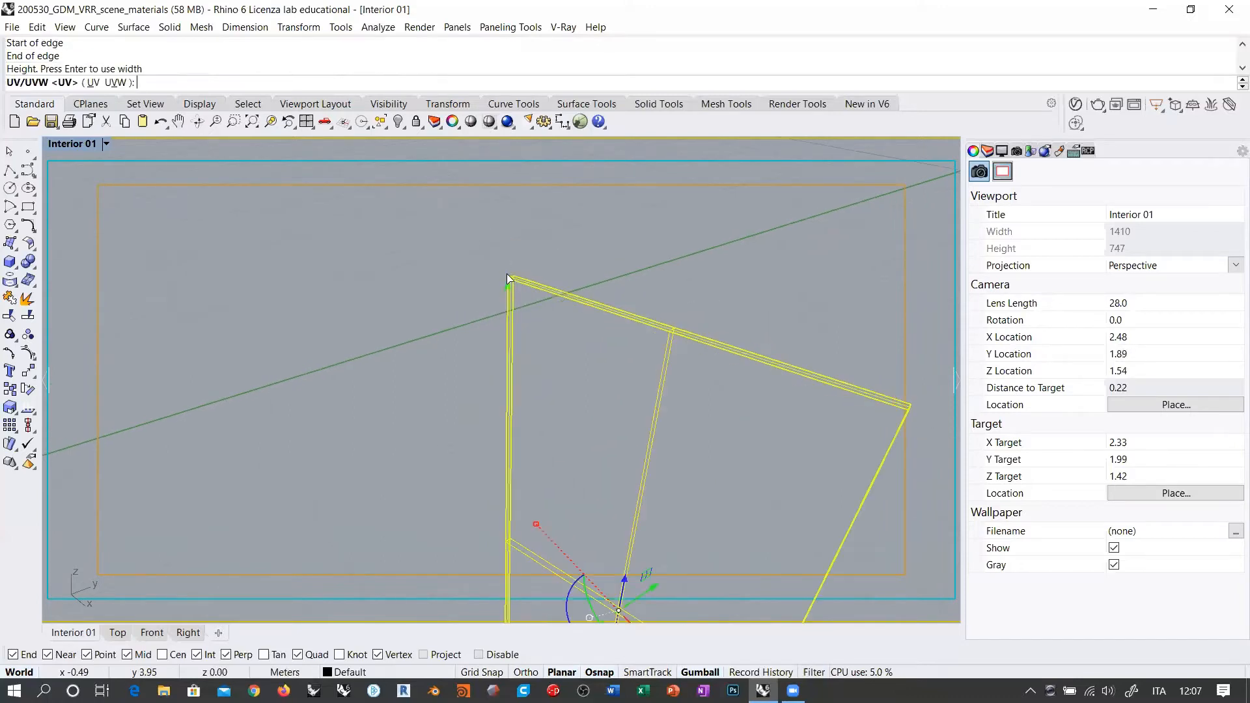
right_drag(565, 346, 606, 360)
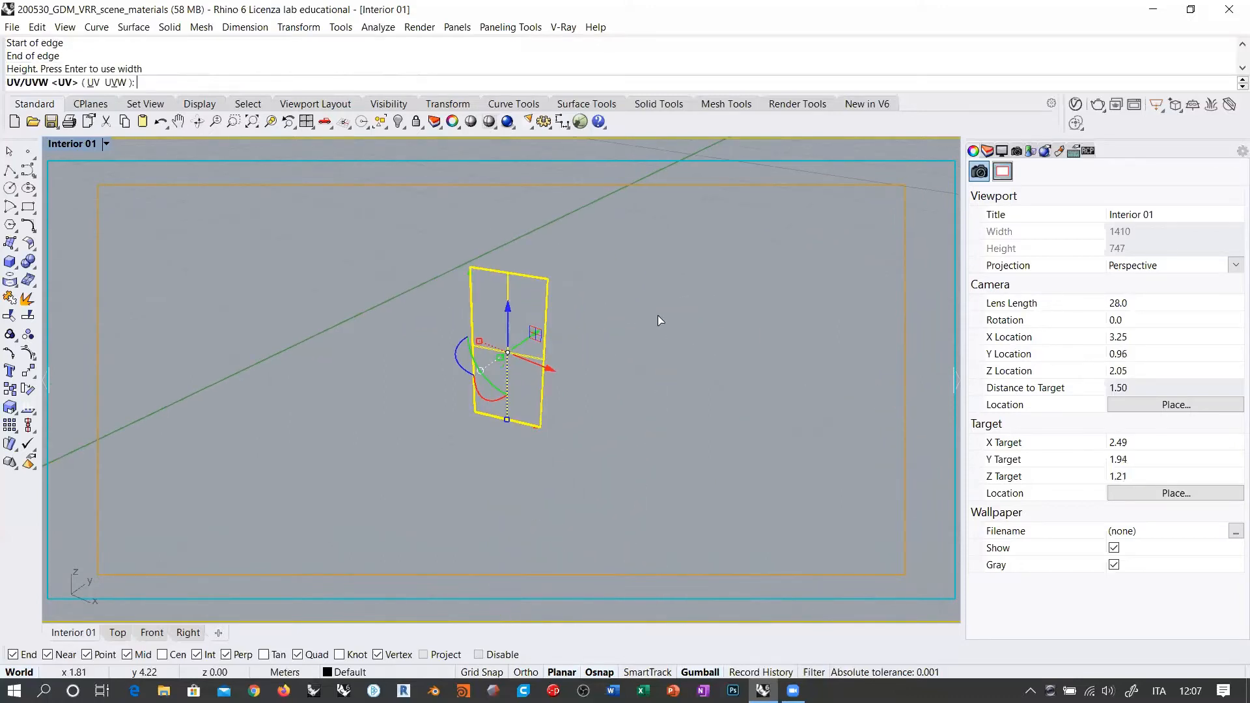
right_drag(514, 425, 547, 428)
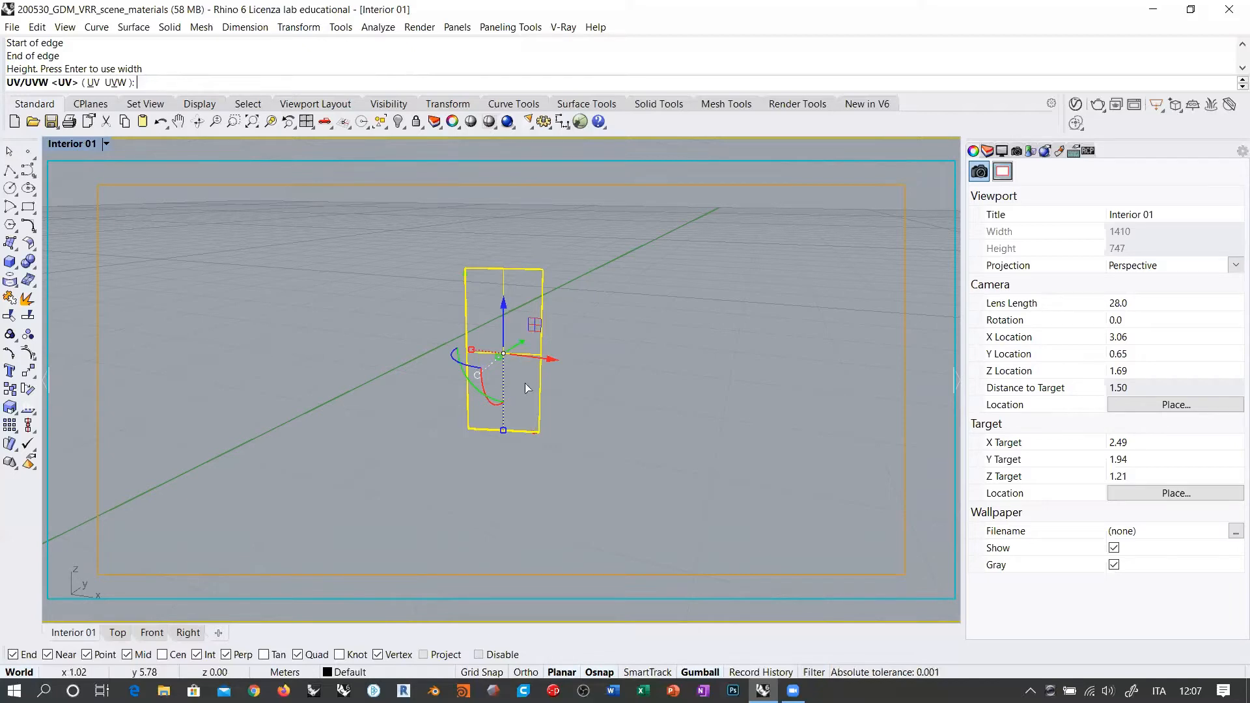
key(Return)
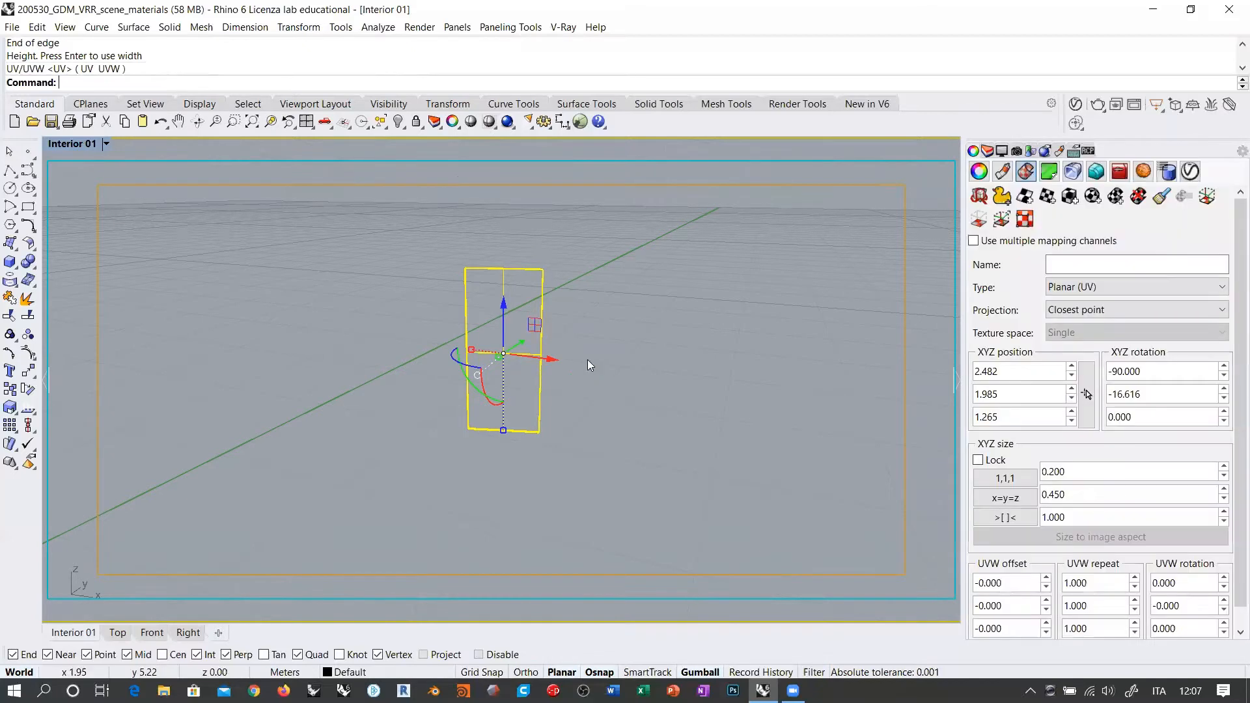
Step: Show all hidden objects around the pane again
right_drag(603, 345, 585, 322)
scroll(553, 358, up, 4)
shift+right_drag(550, 363, 584, 313)
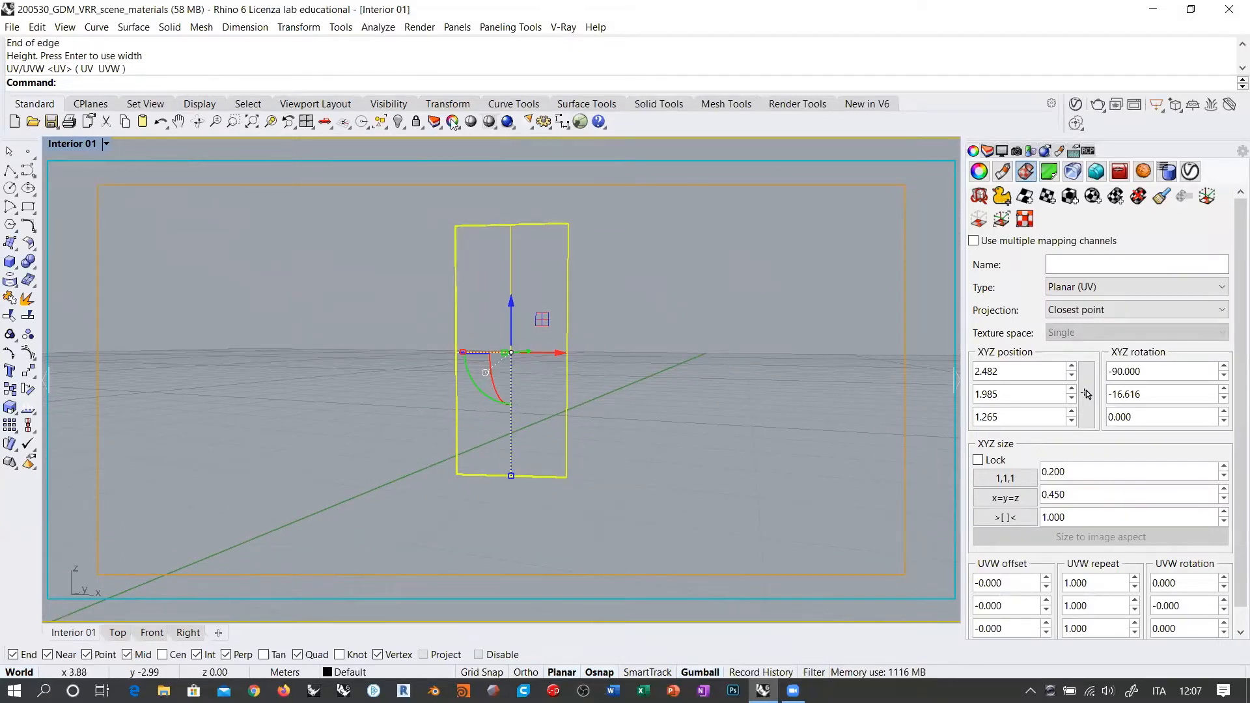
click(398, 122)
right_drag(616, 310, 589, 329)
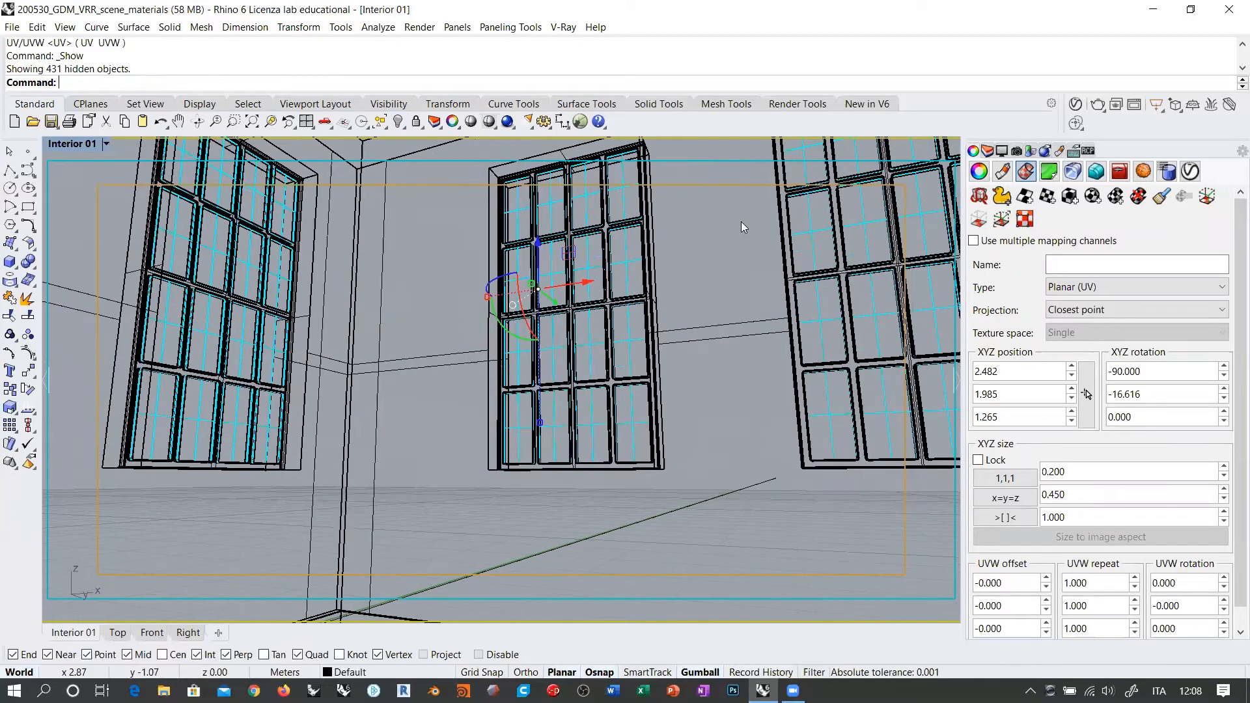
Step: Restore the four-viewport layout and set the Interior 01 viewport to V-Ray Interactive
double_click(86, 144)
click(533, 146)
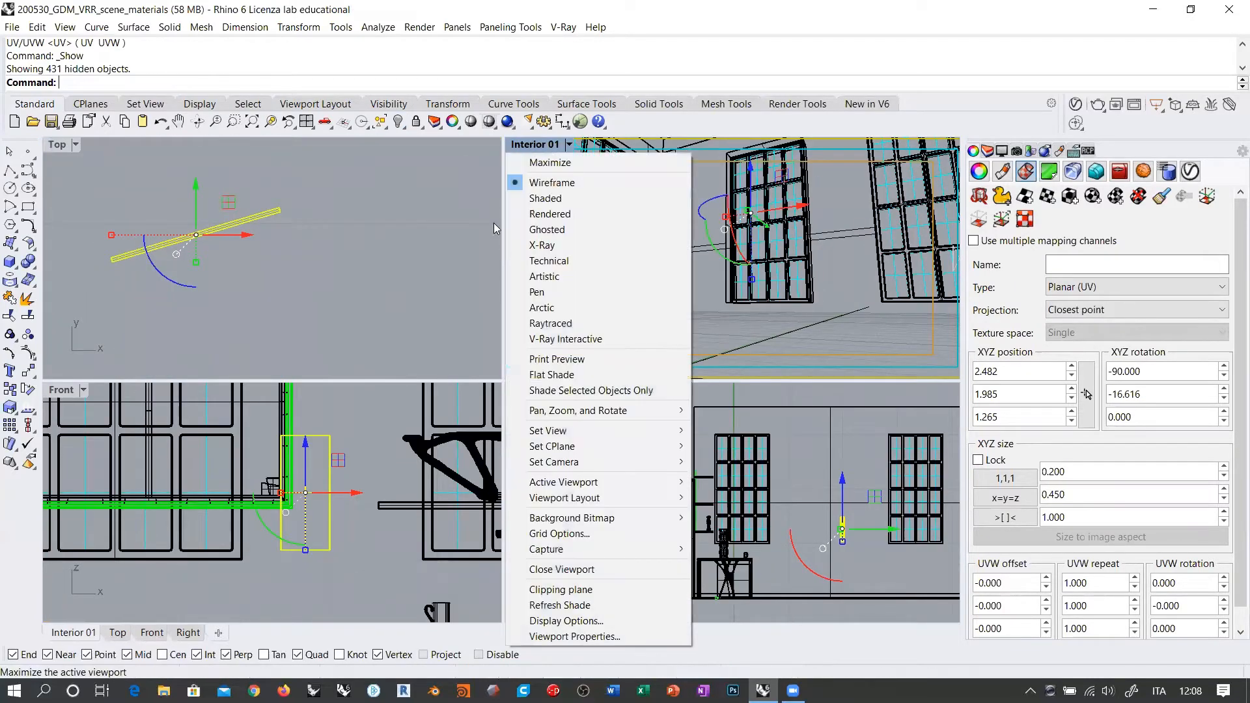
click(573, 337)
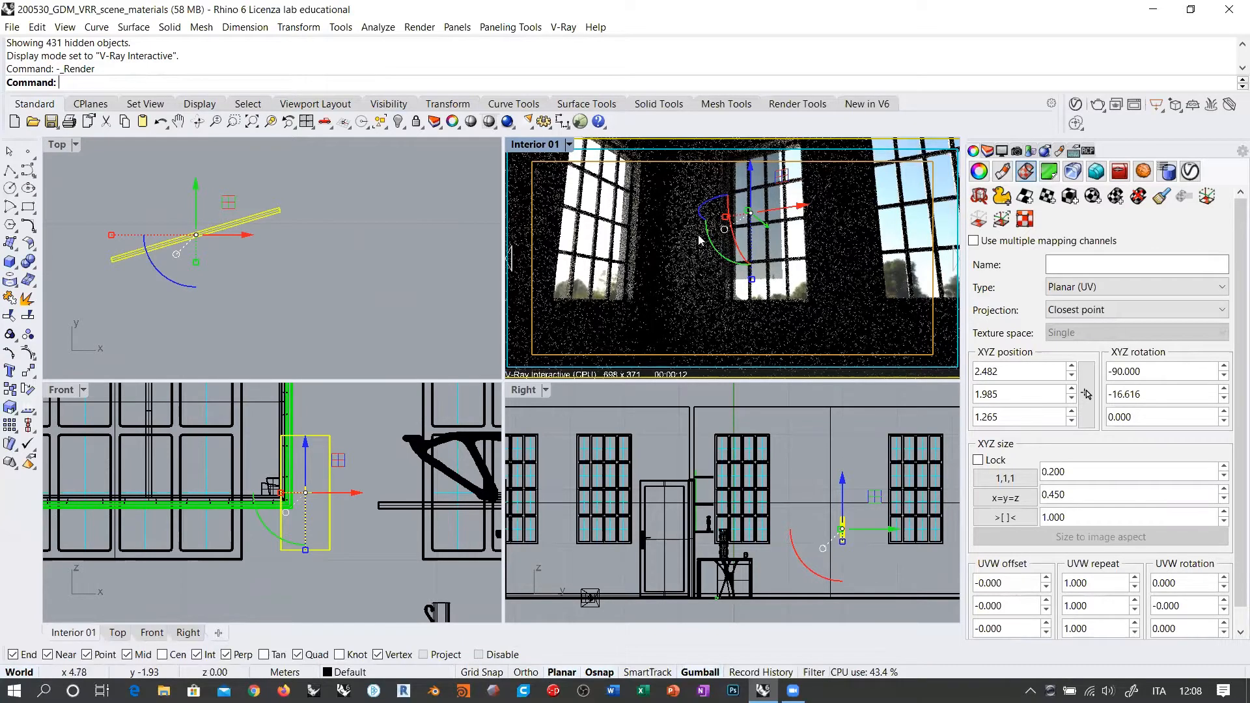
Step: Frame the pane from its opposite side in the interactive render, deselect it and examine the fingerprints in its reflections
right_drag(761, 252, 656, 260)
shift+right_drag(709, 261, 779, 243)
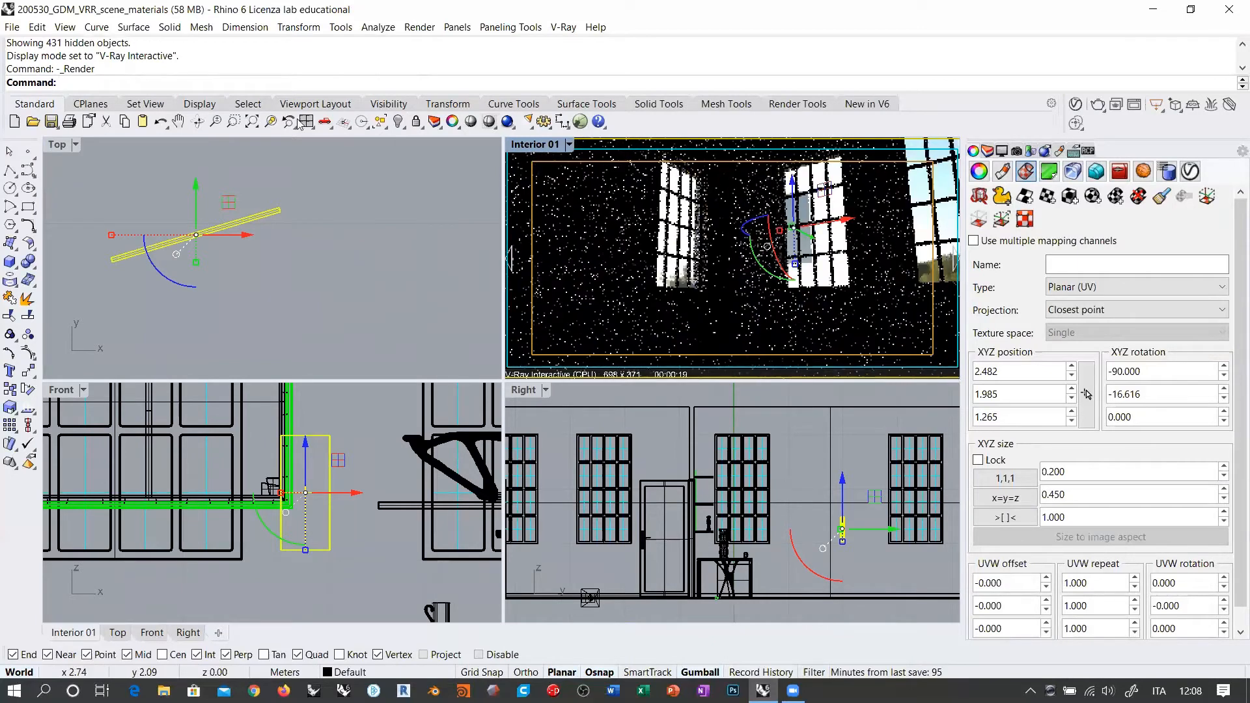
click(269, 122)
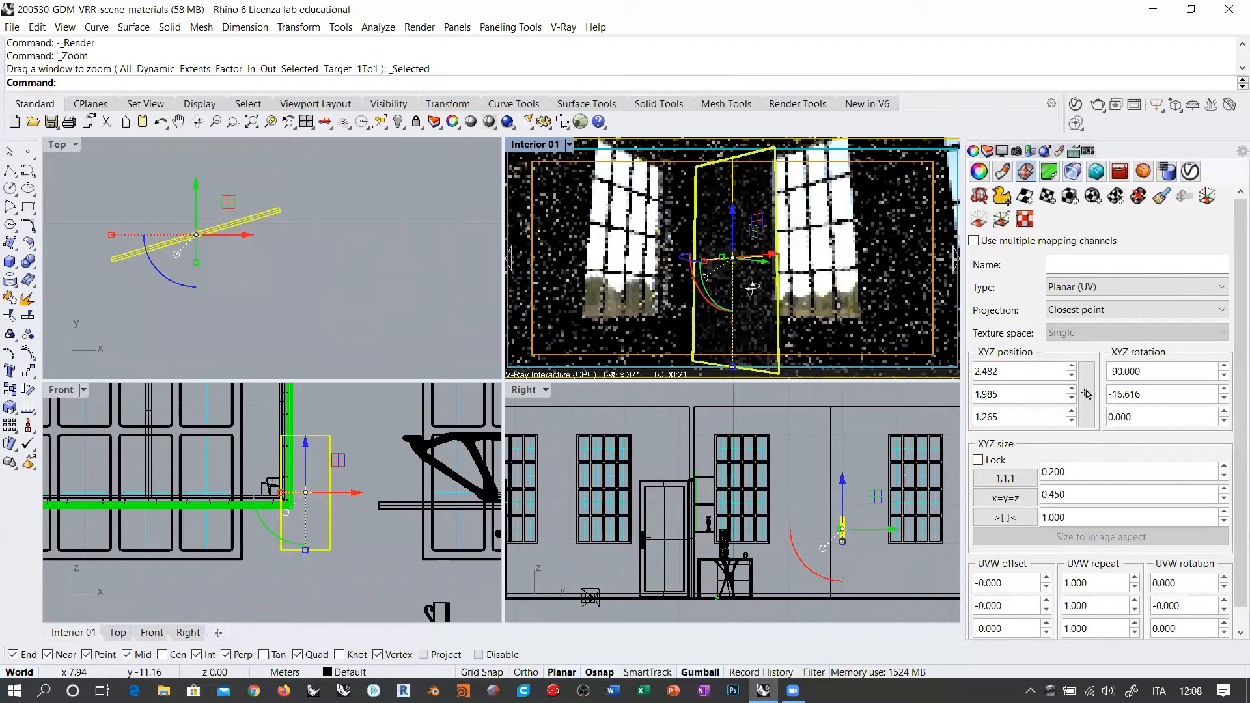
right_drag(799, 278, 521, 277)
right_drag(743, 283, 633, 268)
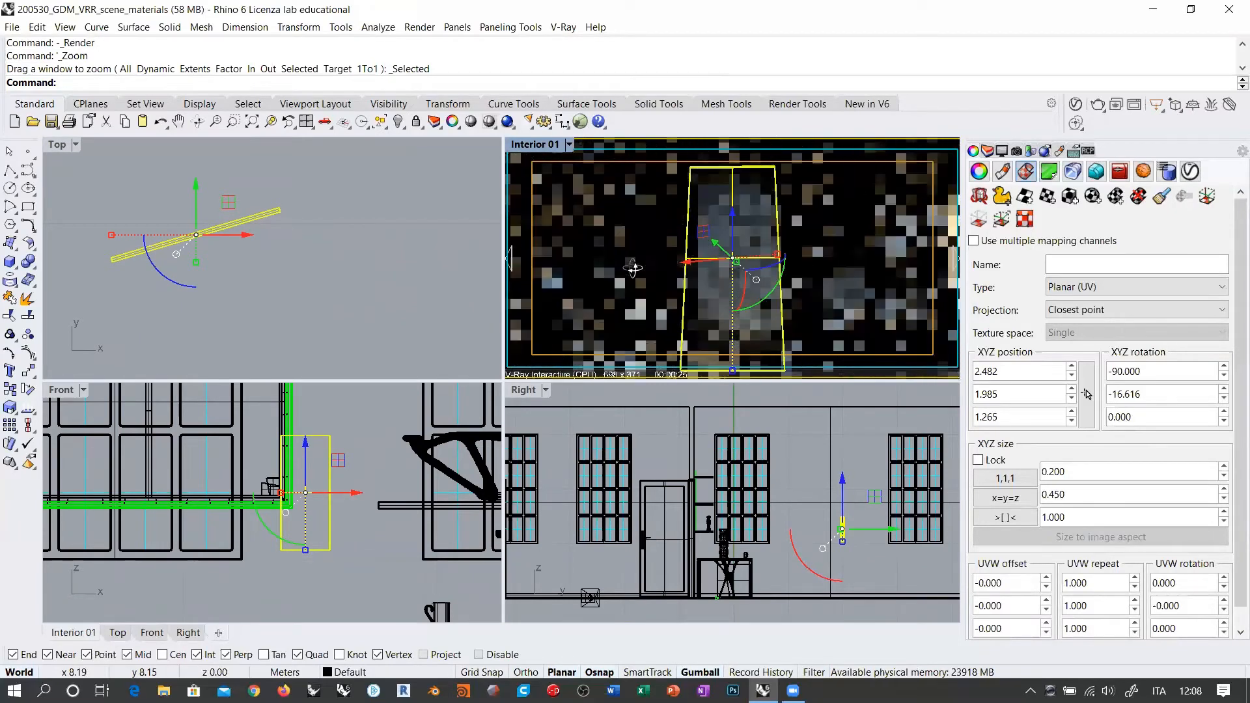
scroll(723, 262, up, 2)
ctrl+right_drag(723, 262, 718, 240)
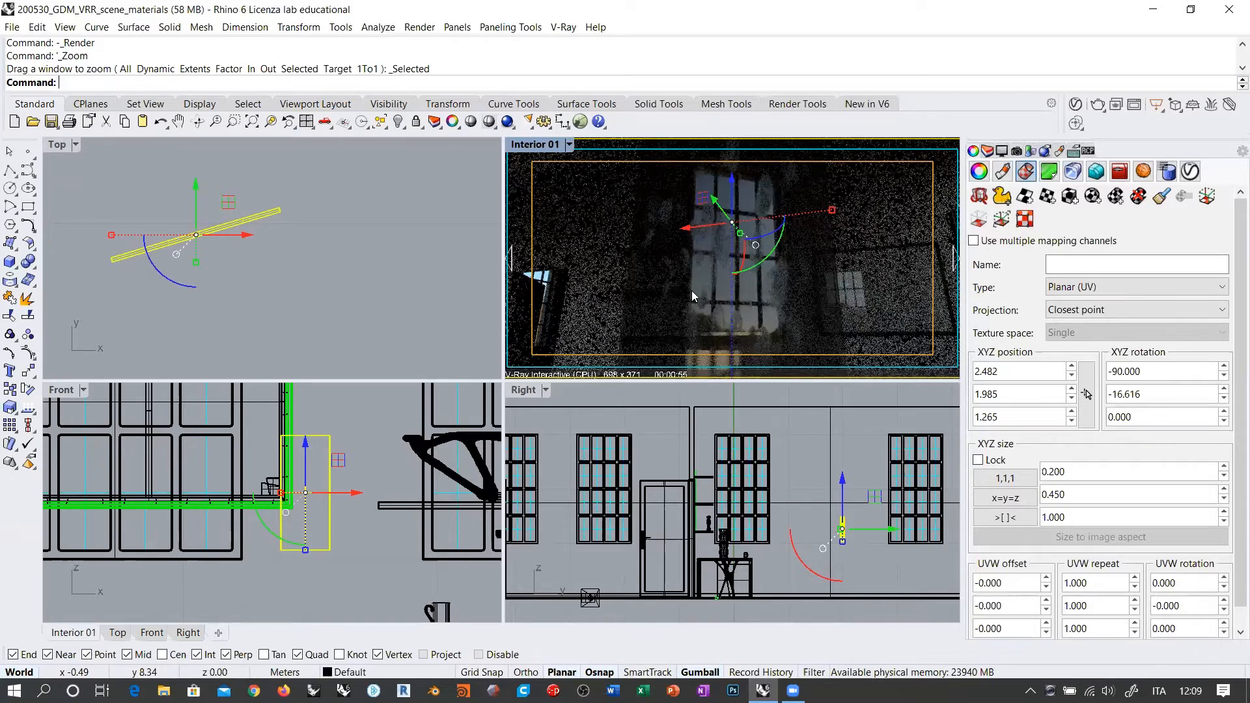
click(445, 252)
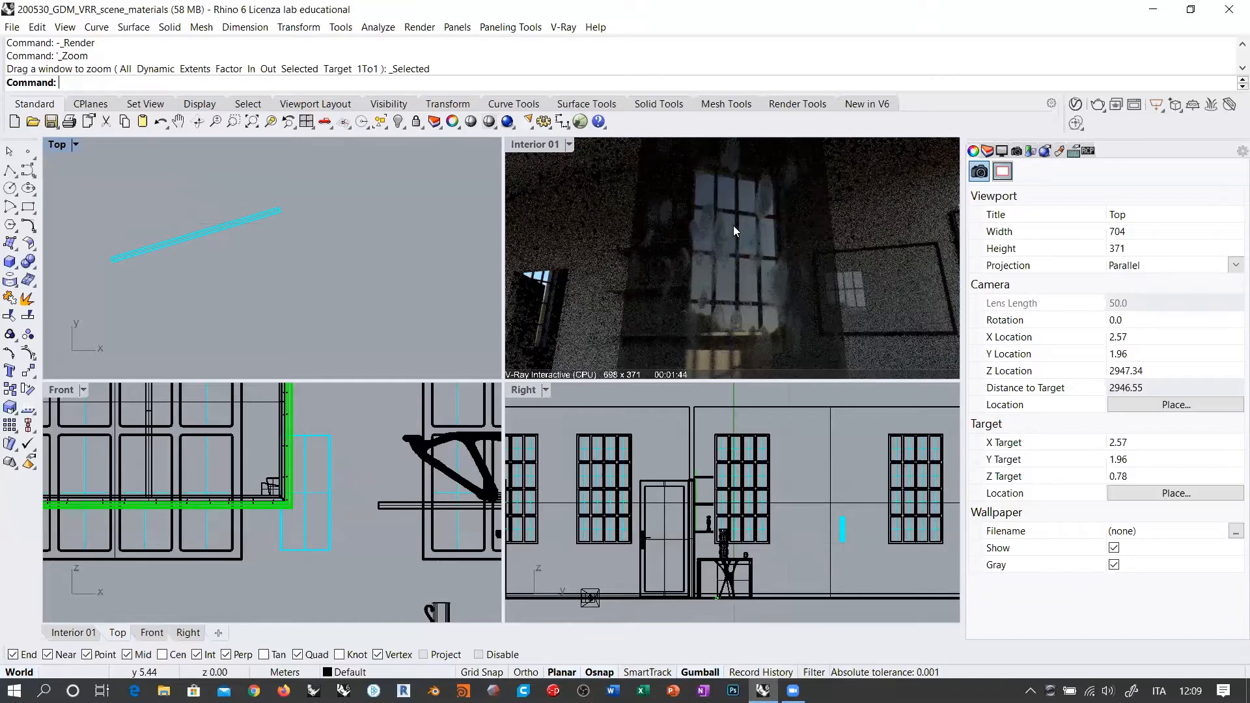
click(737, 264)
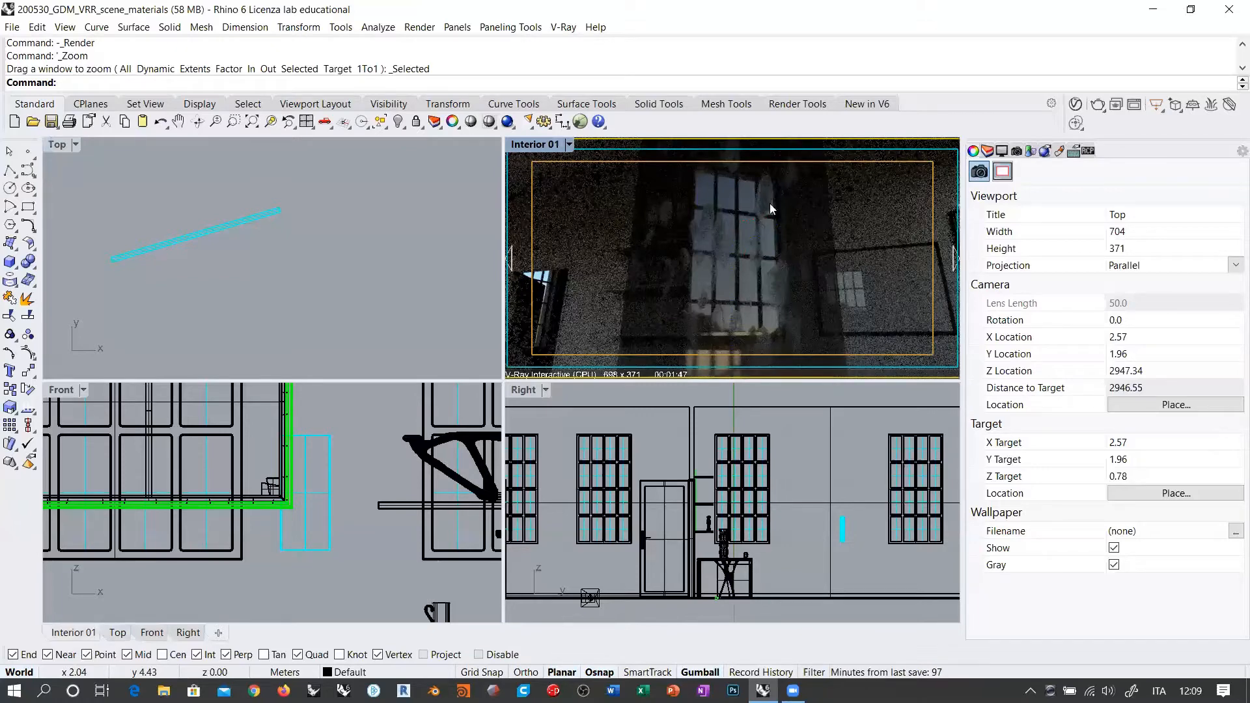
click(728, 301)
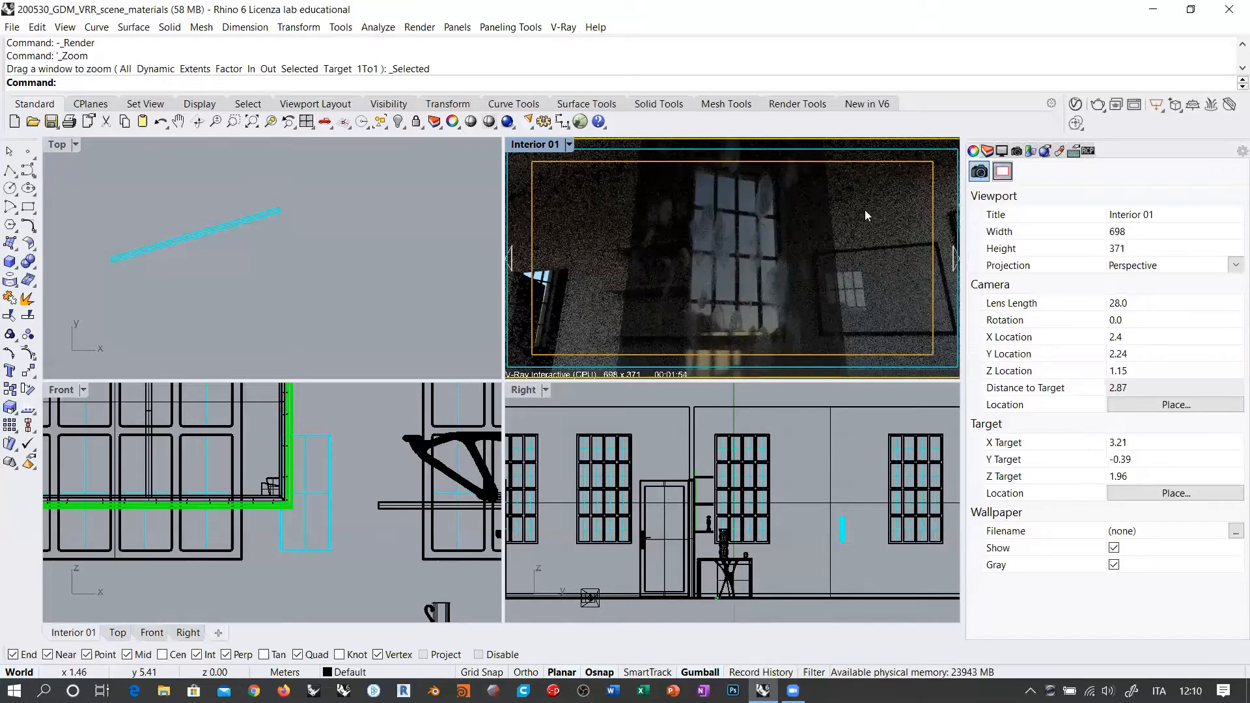
Step: Open the Reflection Glossiness bitmap of Glass-Smokey_Fingerprint, undo a trial increase of its Color Offset and lower its Color Gain to about half
click(1076, 105)
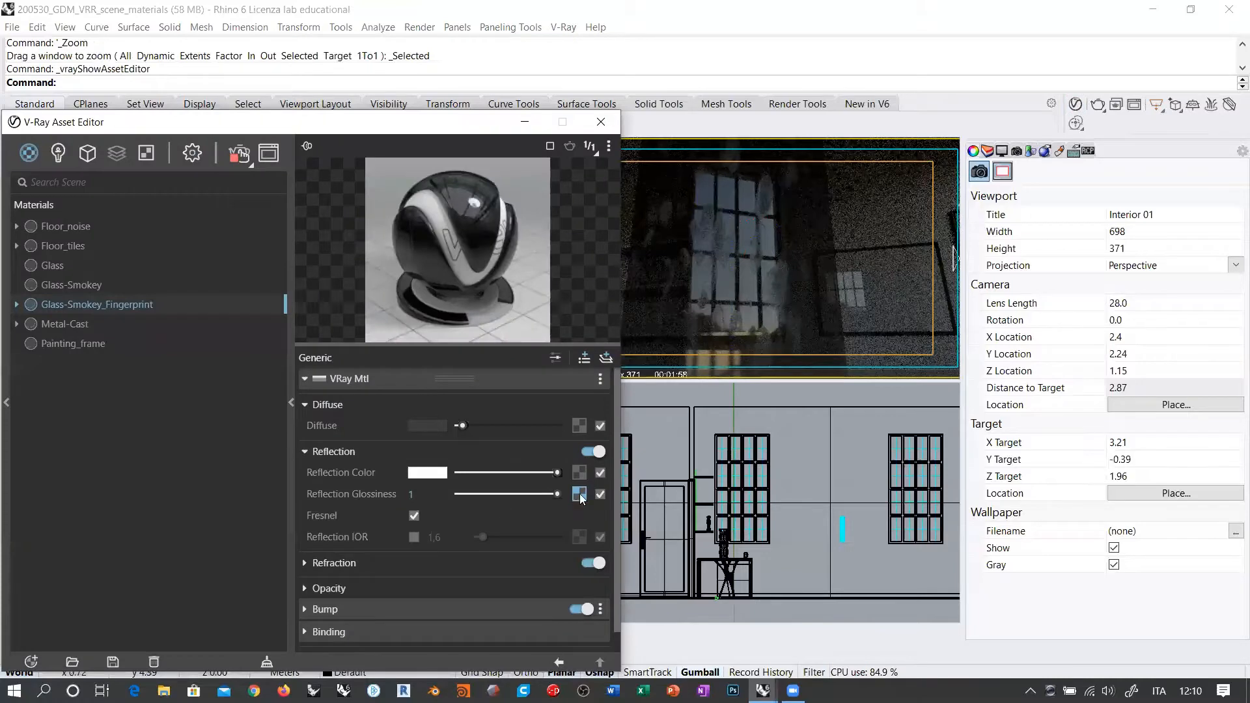
click(579, 495)
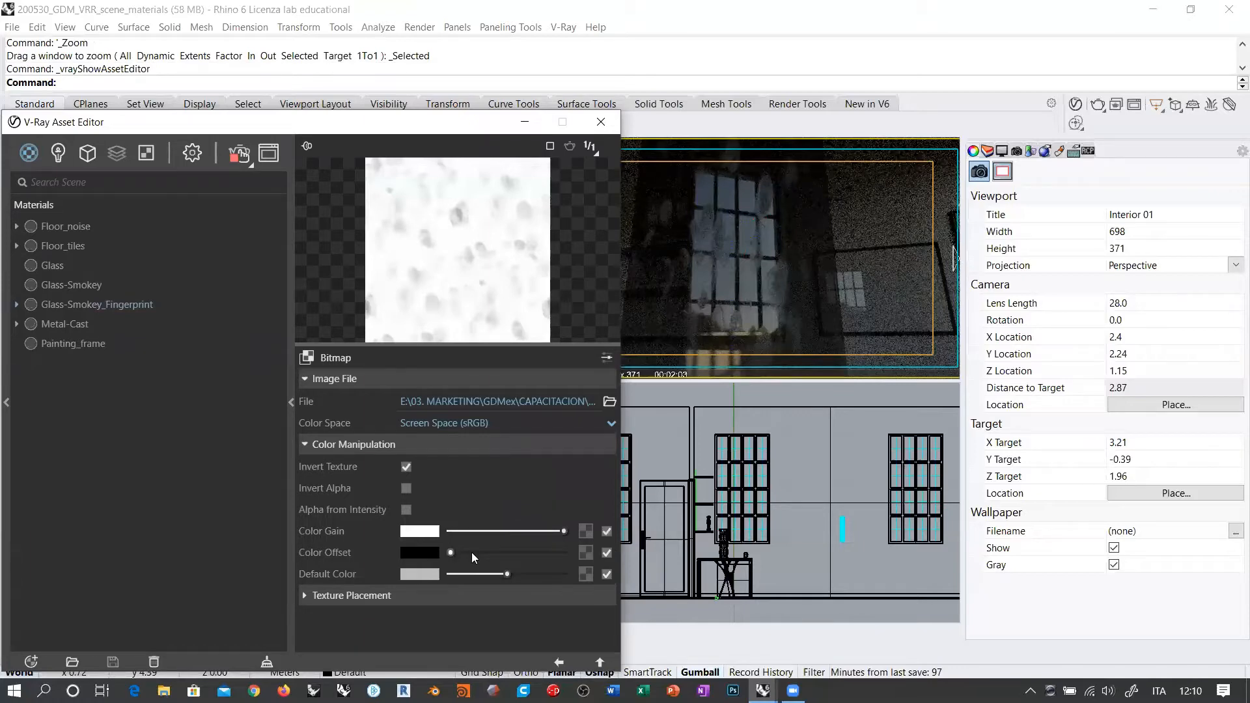
drag(471, 553, 483, 553)
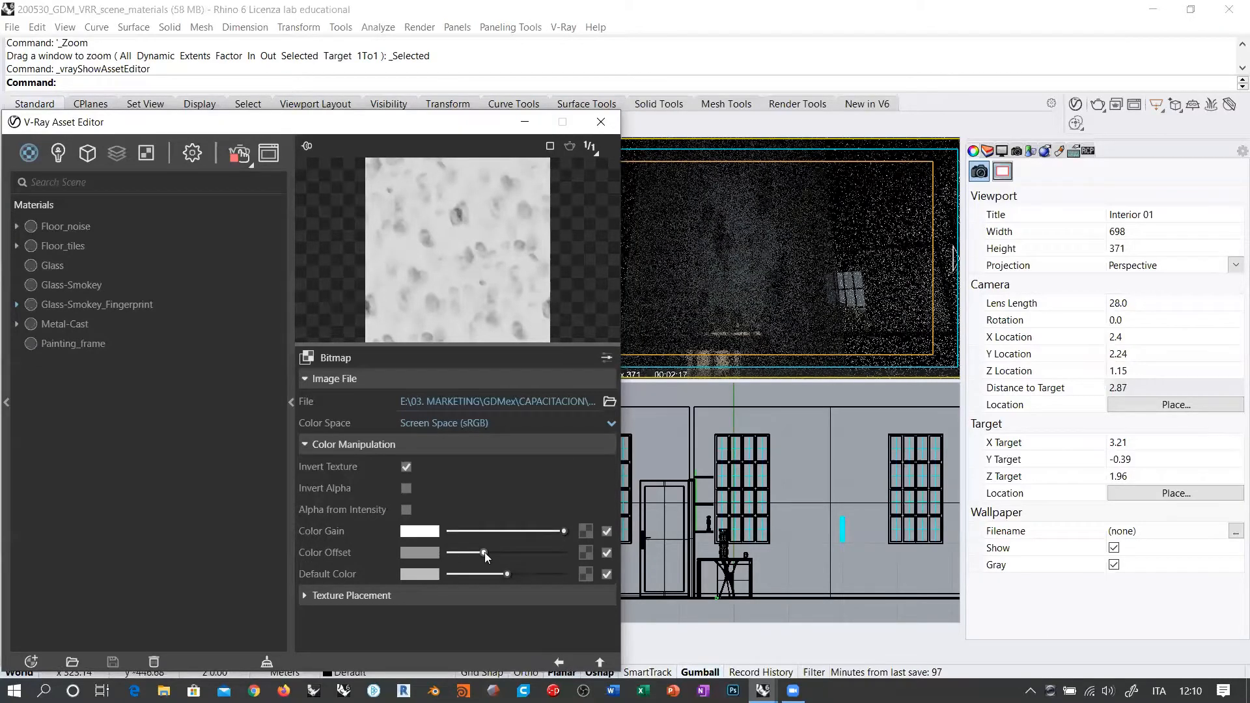
key(ctrl+z)
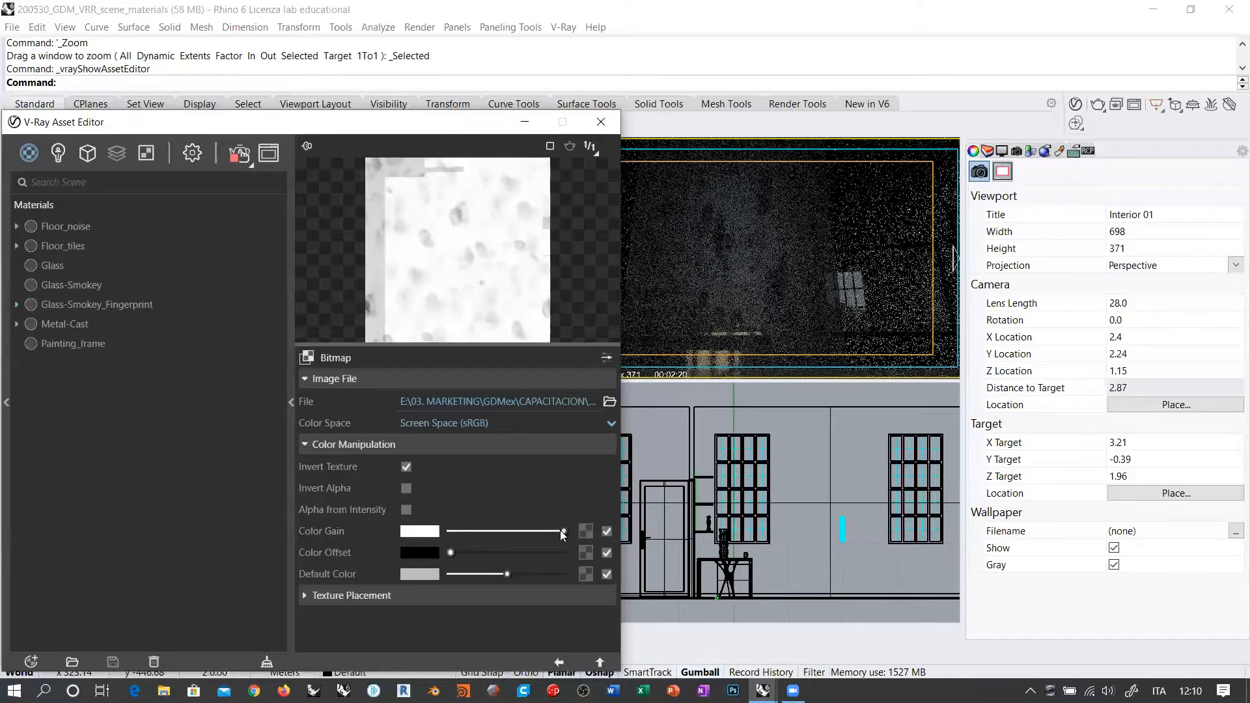
click(544, 531)
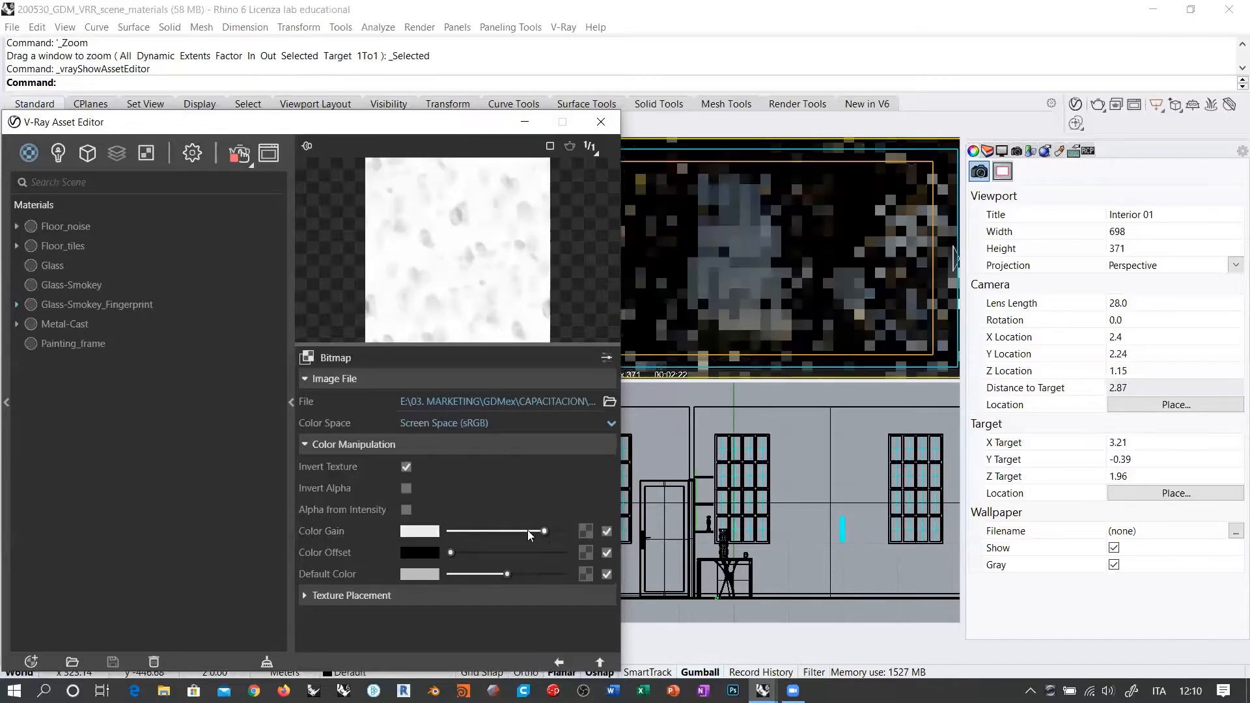
click(511, 529)
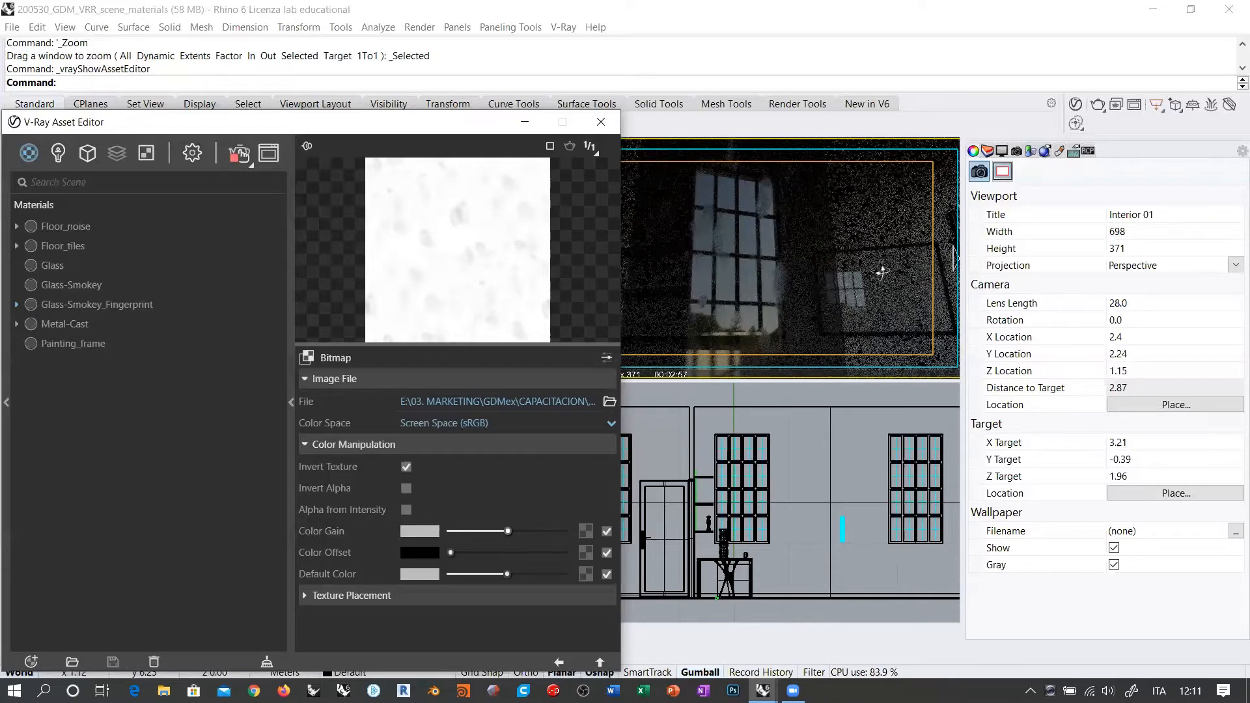
Step: Select the detached glass pane and frame it in the Interior 01 interactive render, moving the material editor out of the way
right_drag(882, 273, 931, 271)
right_drag(823, 266, 943, 261)
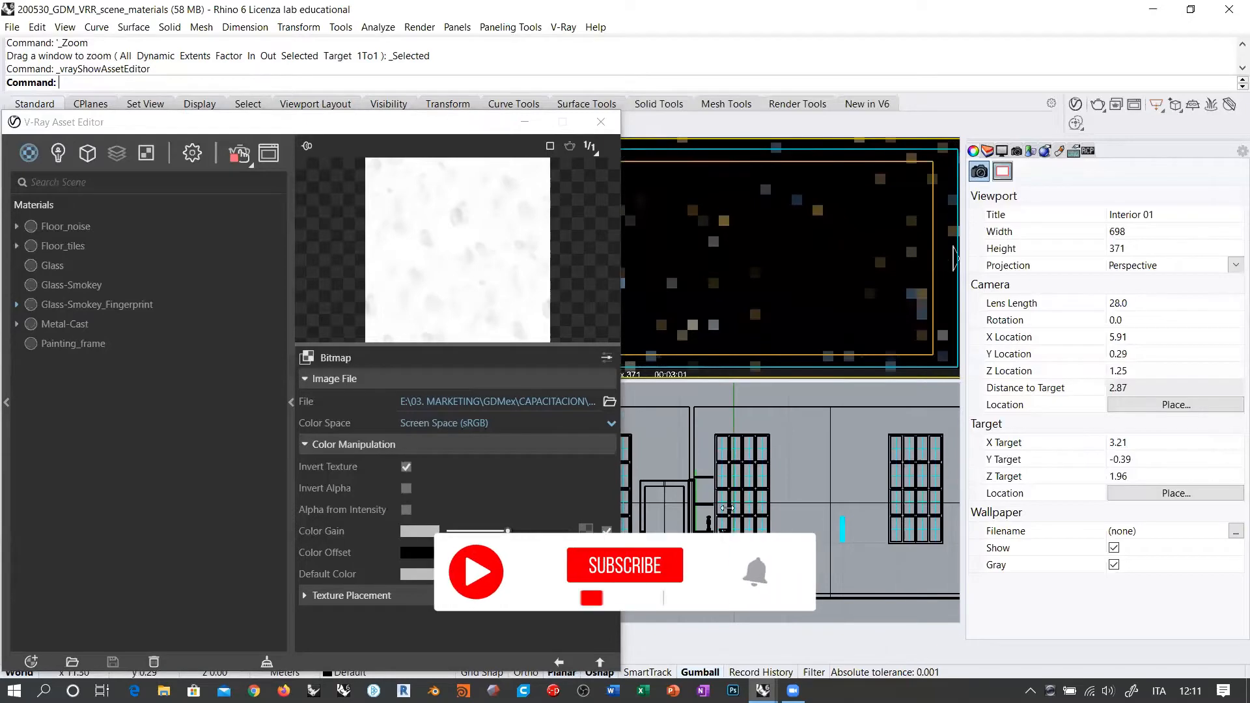
click(842, 529)
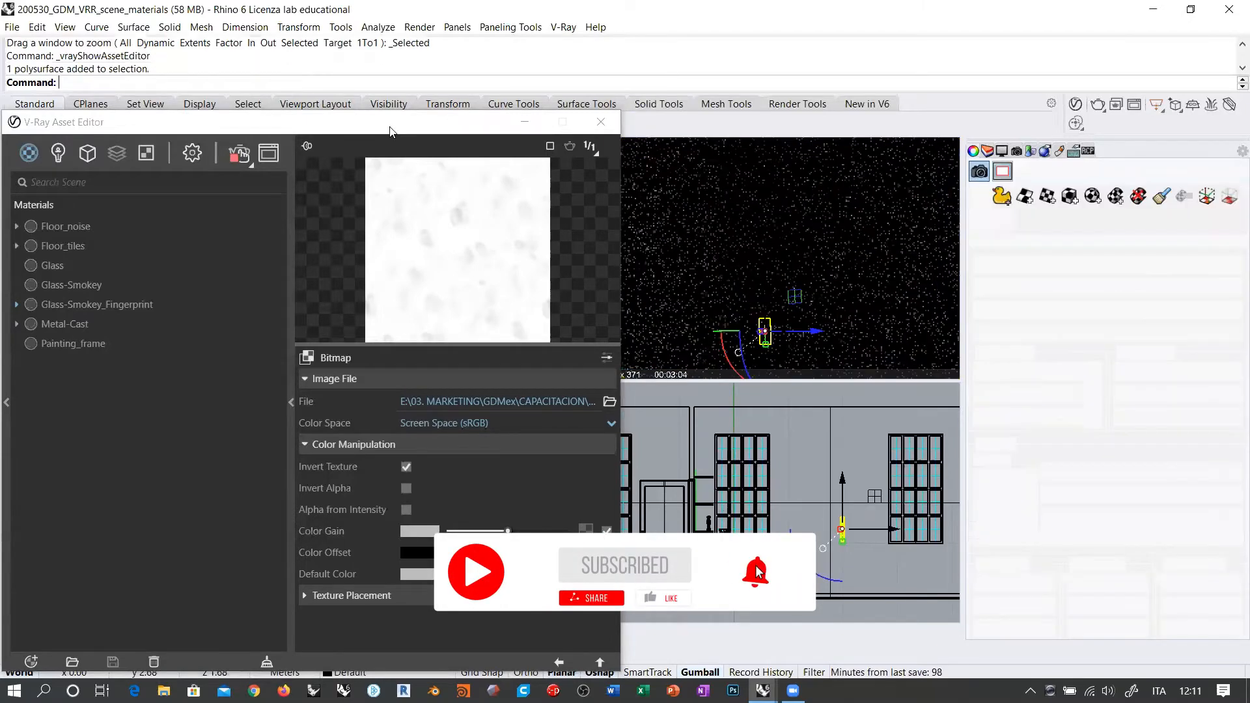
click(424, 123)
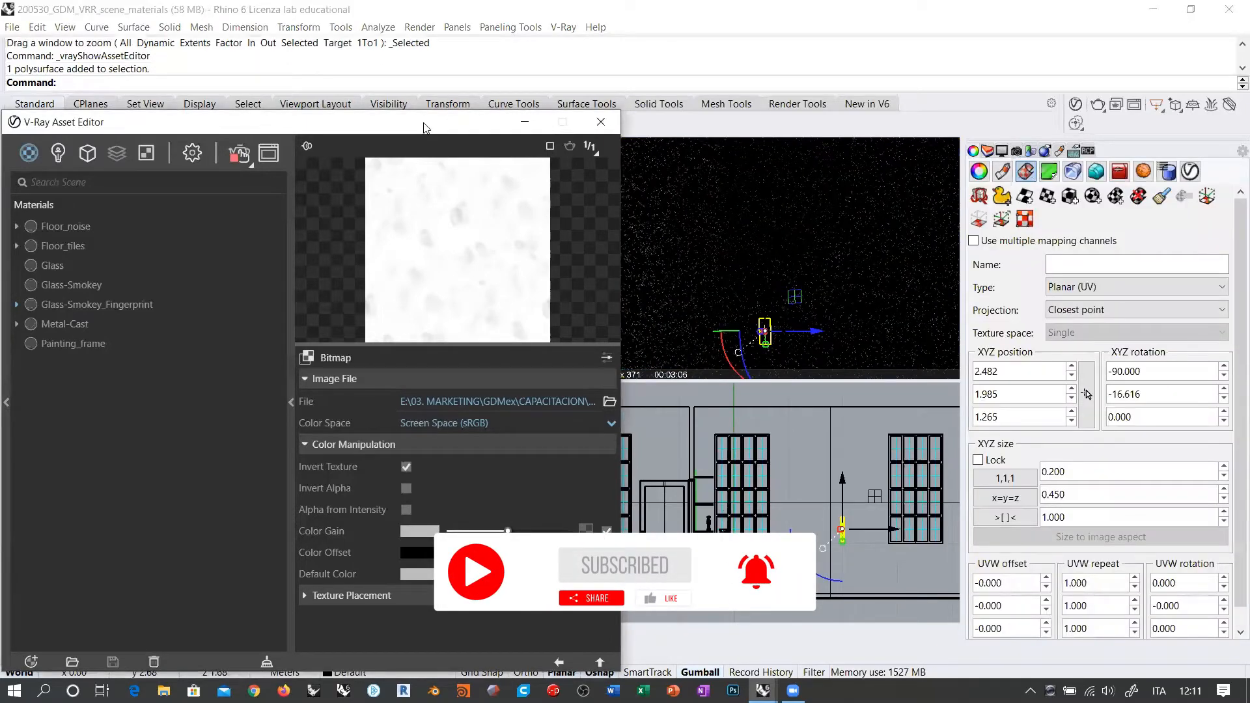
drag(534, 123, 497, 278)
click(516, 147)
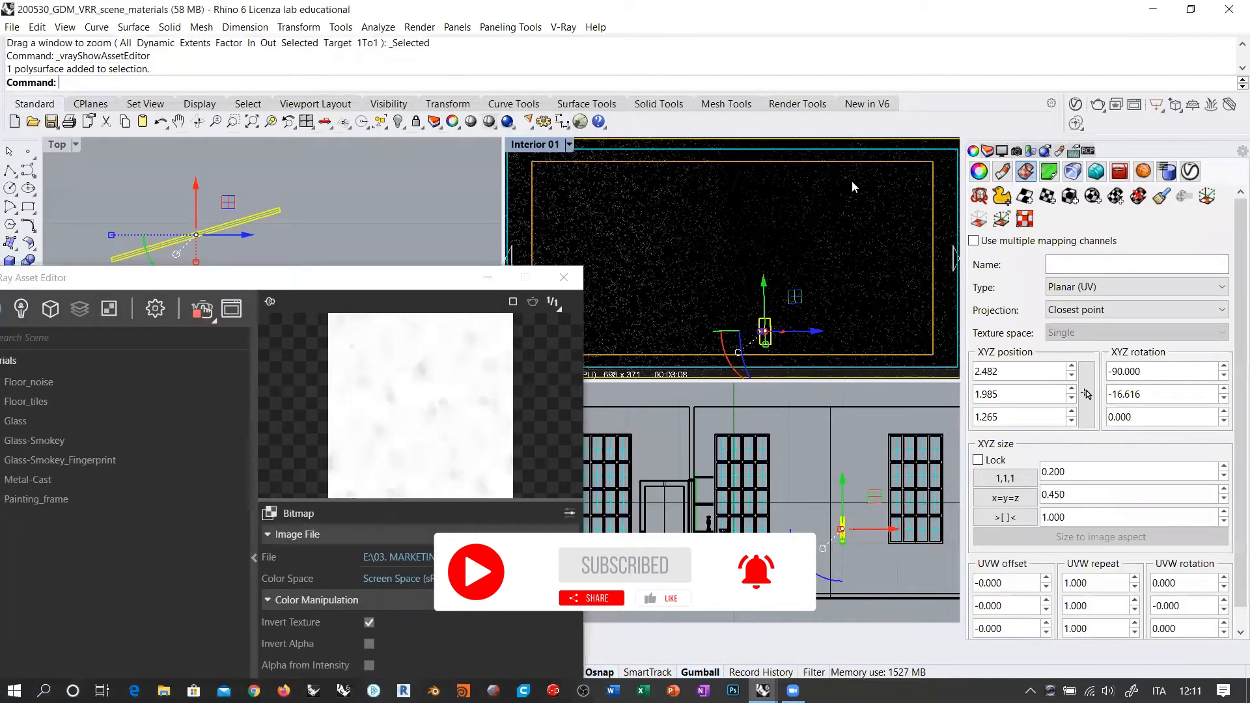
click(256, 122)
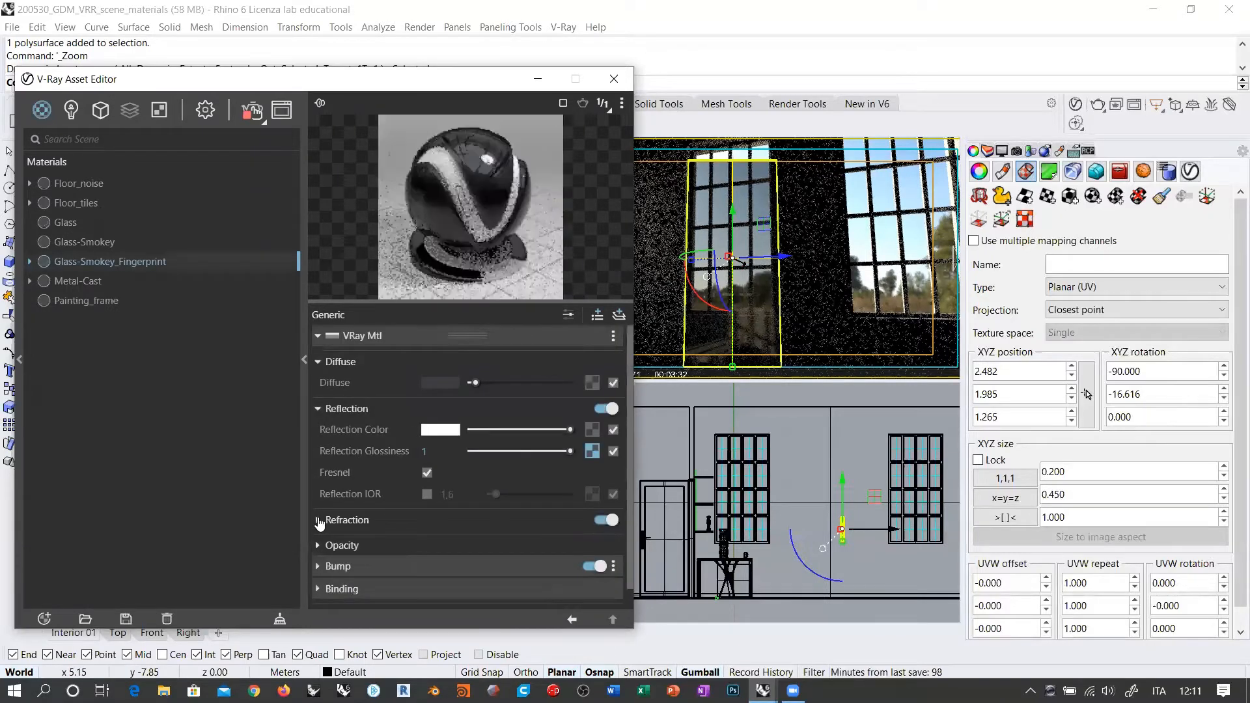
Step: Map the fingerprint bitmap to the Refraction Color of Glass-Smokey_Fingerprint and invert the texture
click(365, 518)
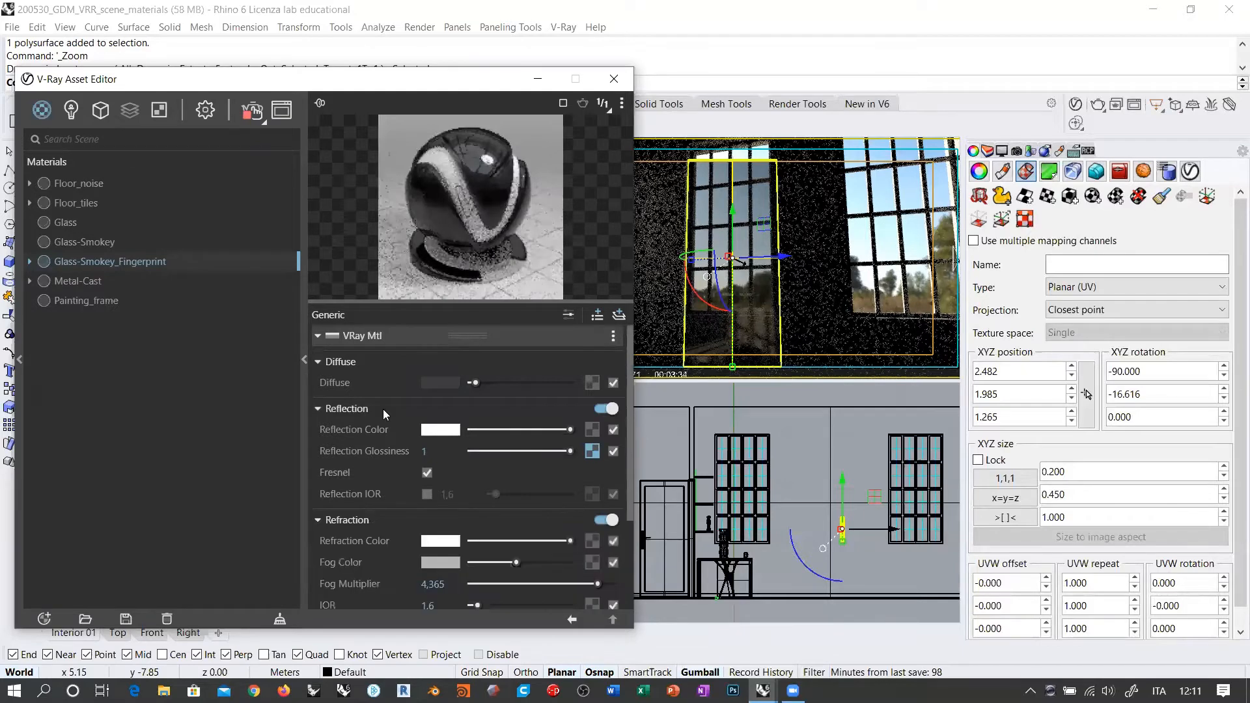
scroll(436, 425, down, 3)
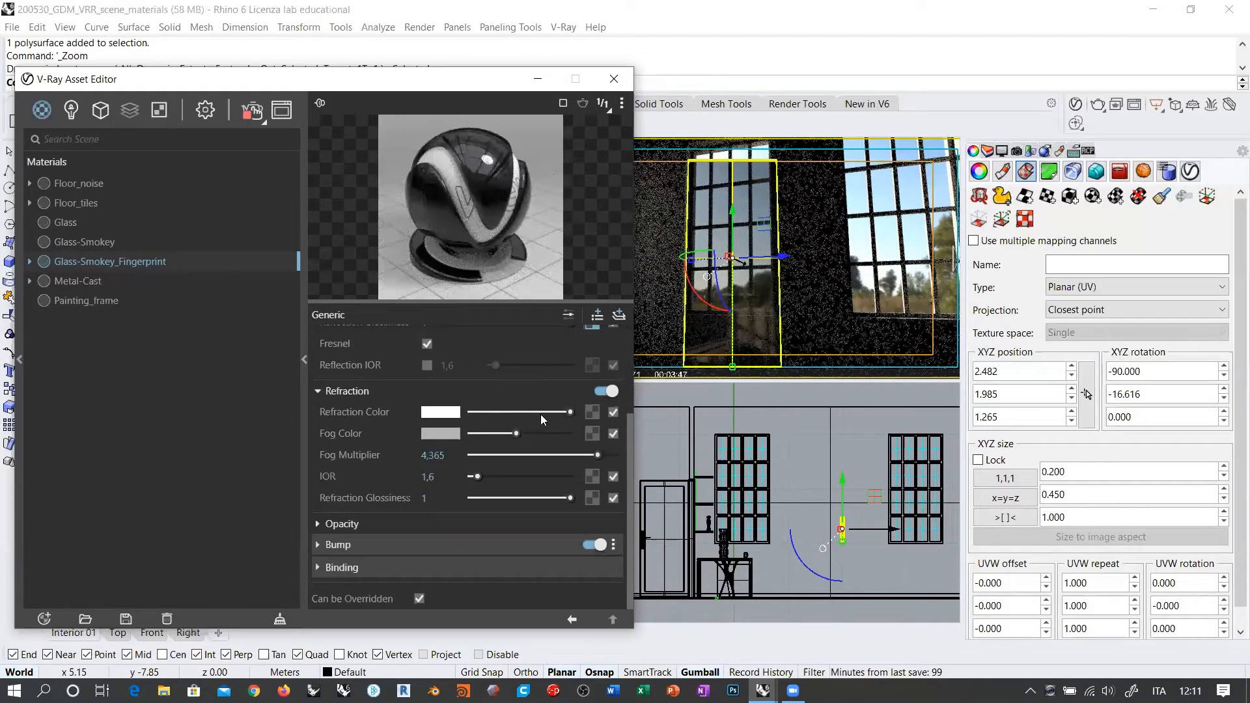
click(592, 412)
click(531, 115)
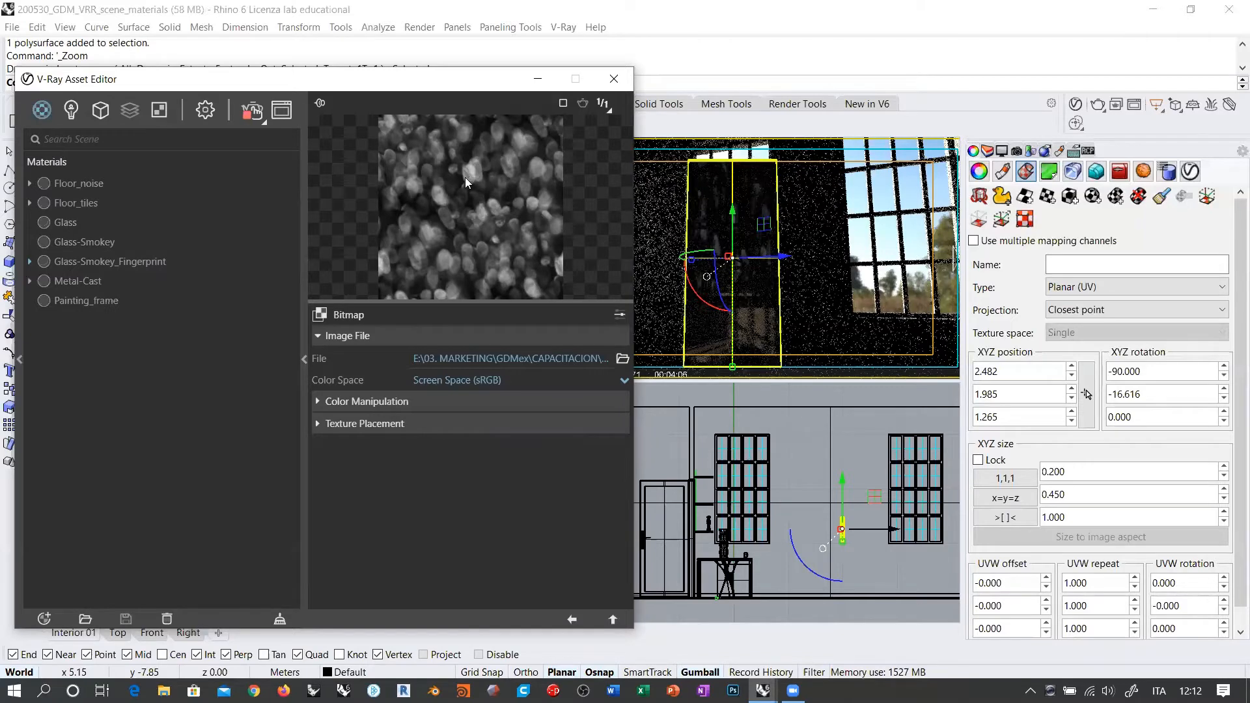
click(757, 276)
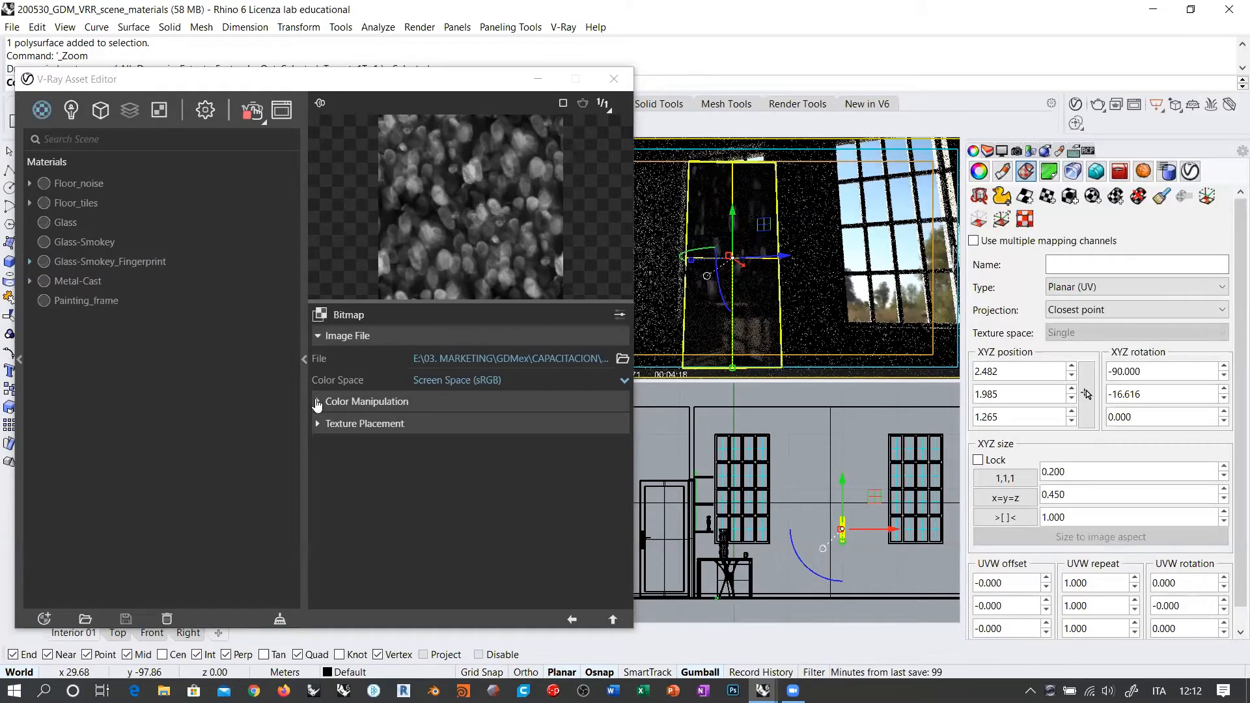
click(449, 401)
click(419, 424)
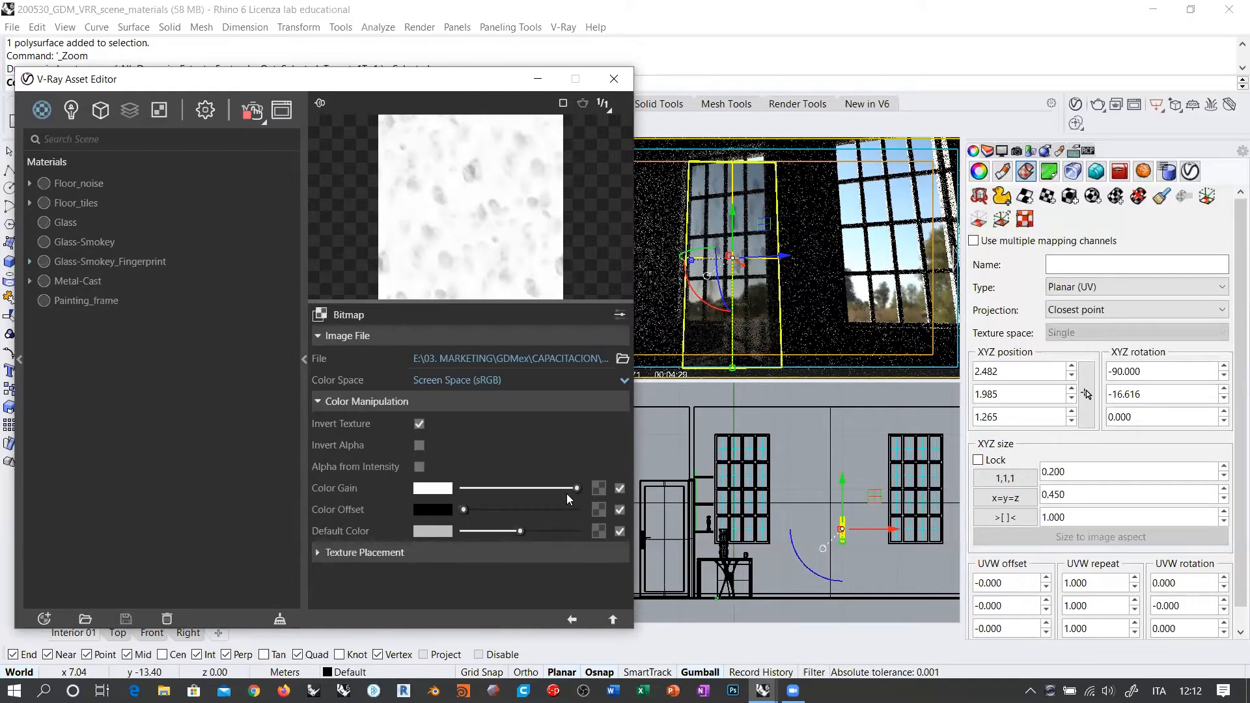
Step: Lower the refraction bitmap's Color Gain to about two thirds and close the material editor
drag(574, 487, 538, 489)
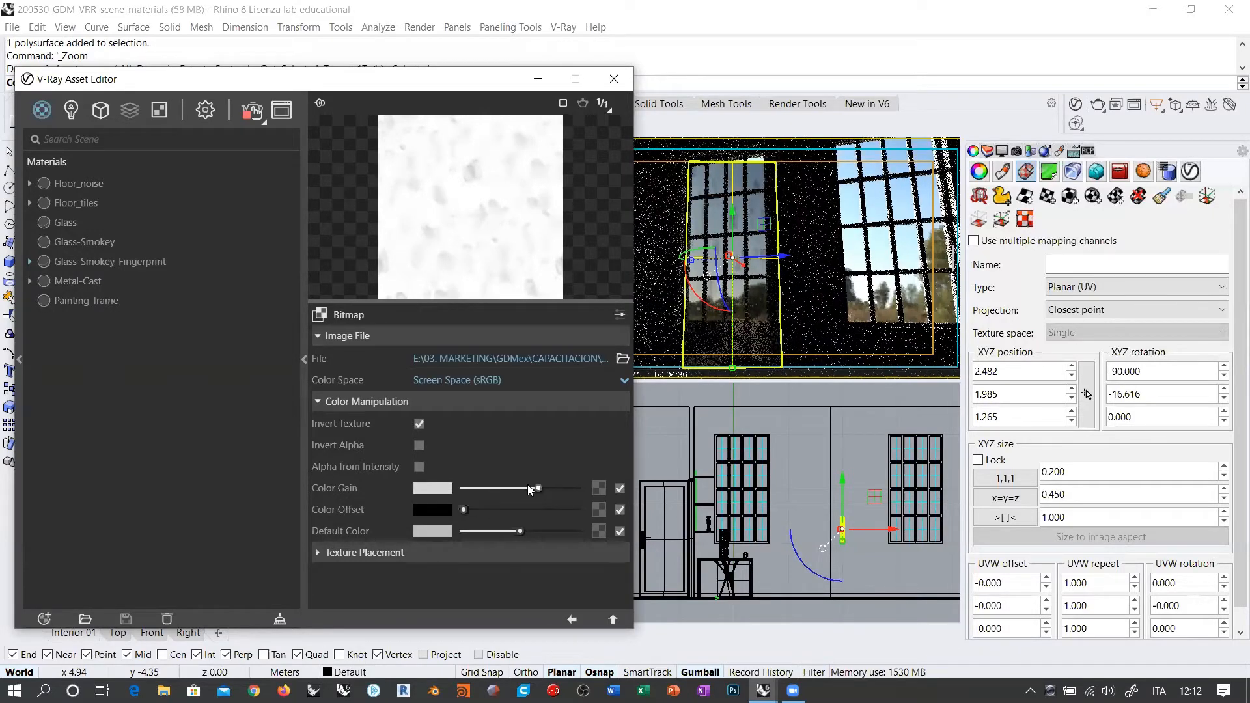
click(529, 488)
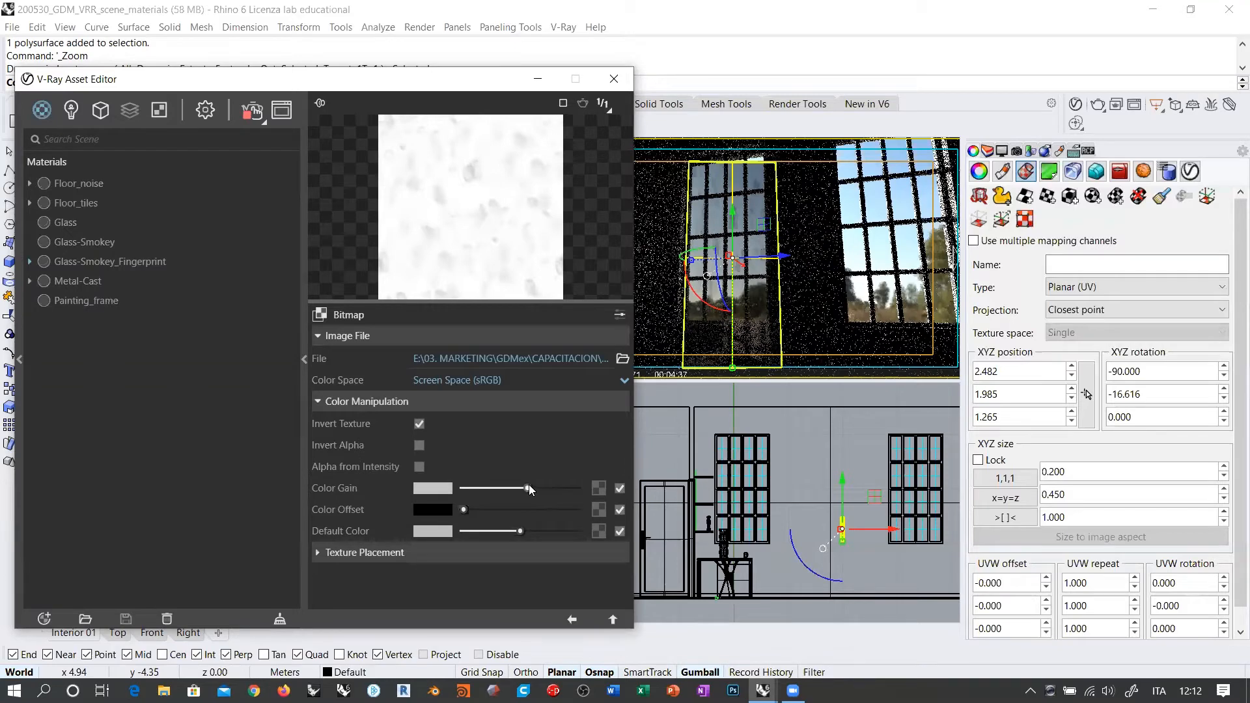
drag(529, 487, 533, 487)
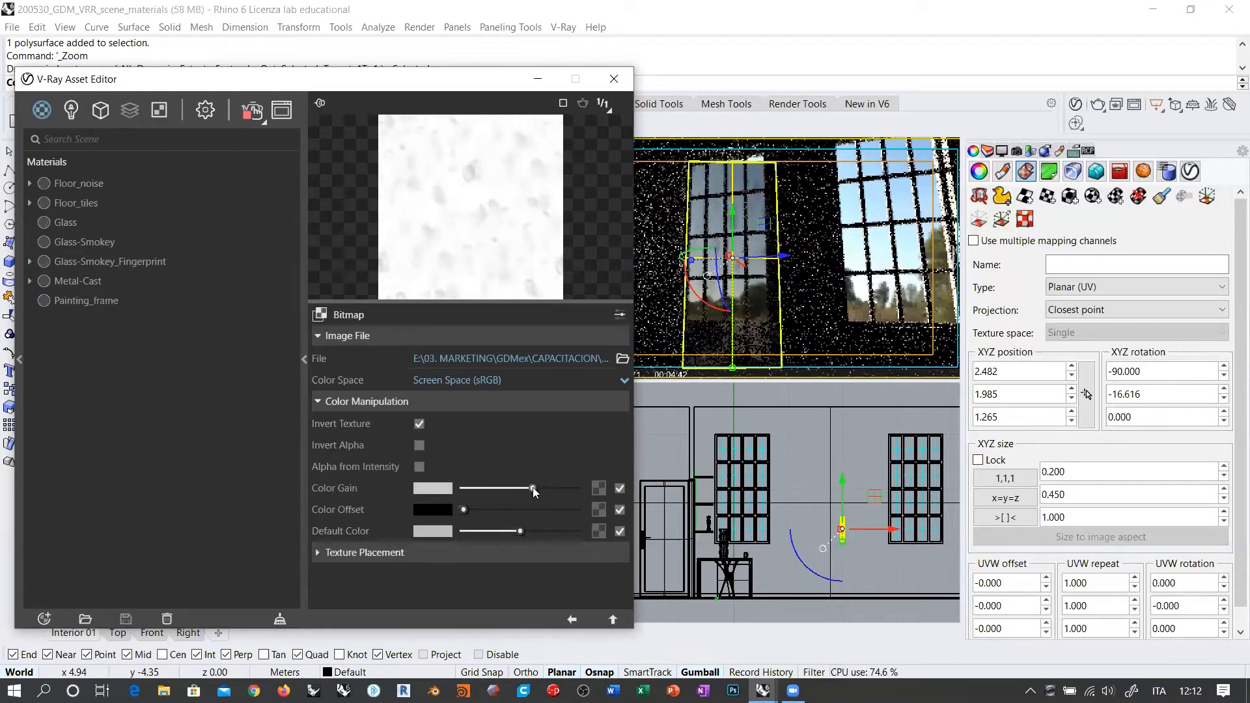
drag(532, 489, 539, 488)
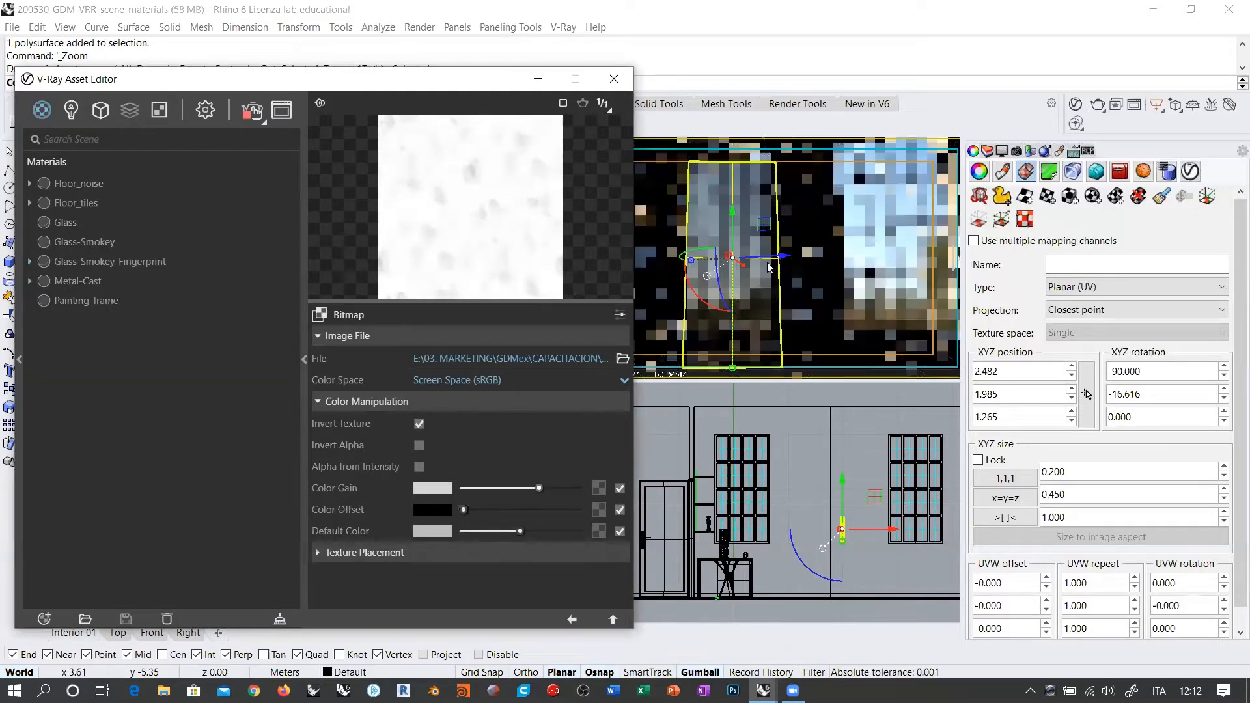
click(613, 80)
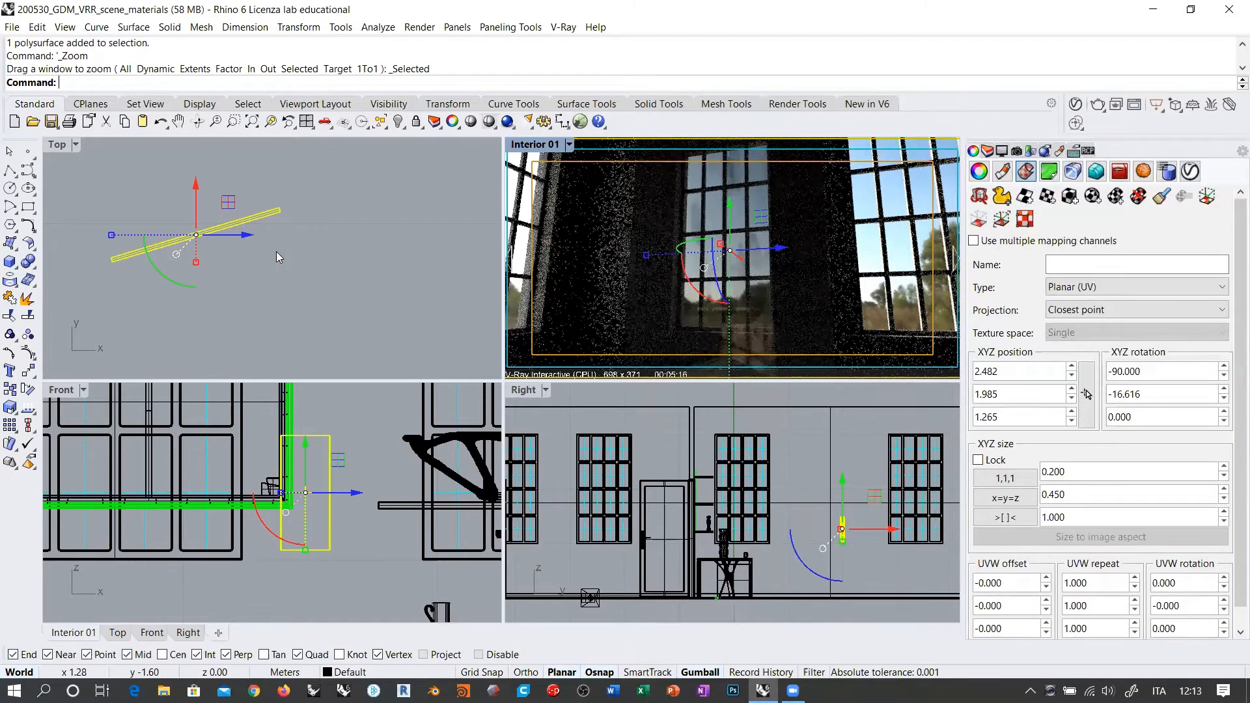
Step: Deselect the pane and examine its glass in the Interior 01 interactive render from other views
click(326, 262)
key(Escape)
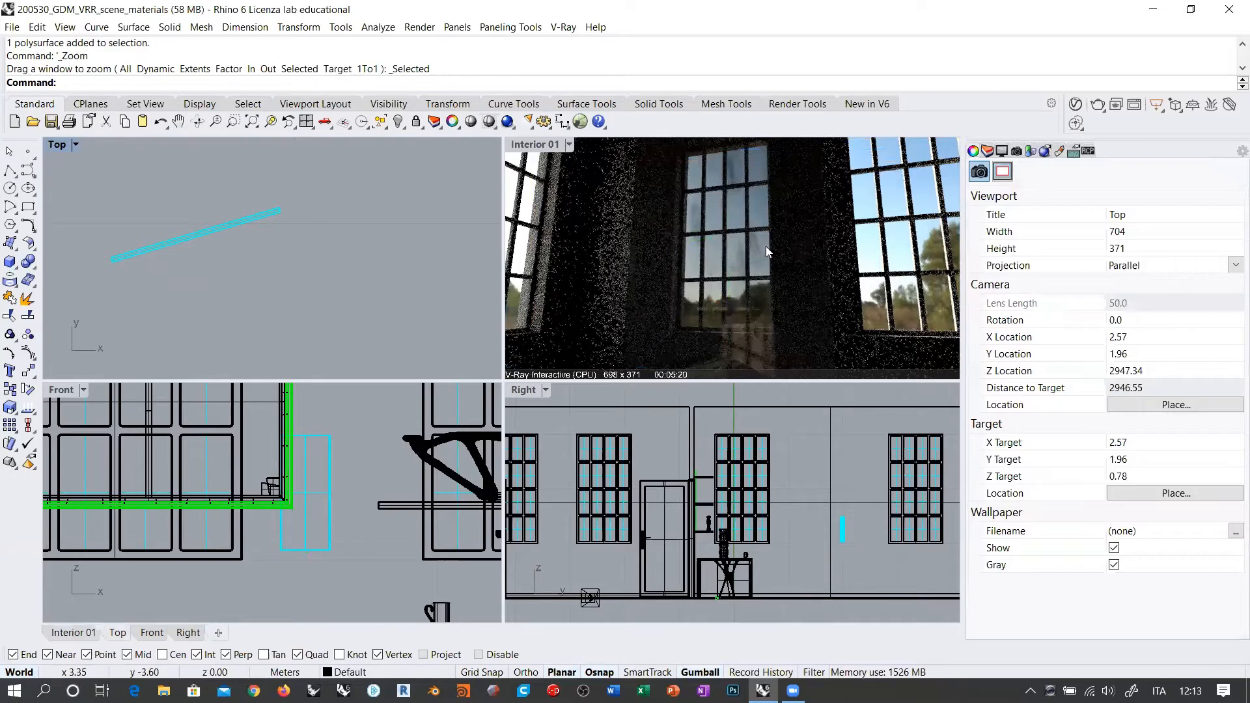
click(732, 253)
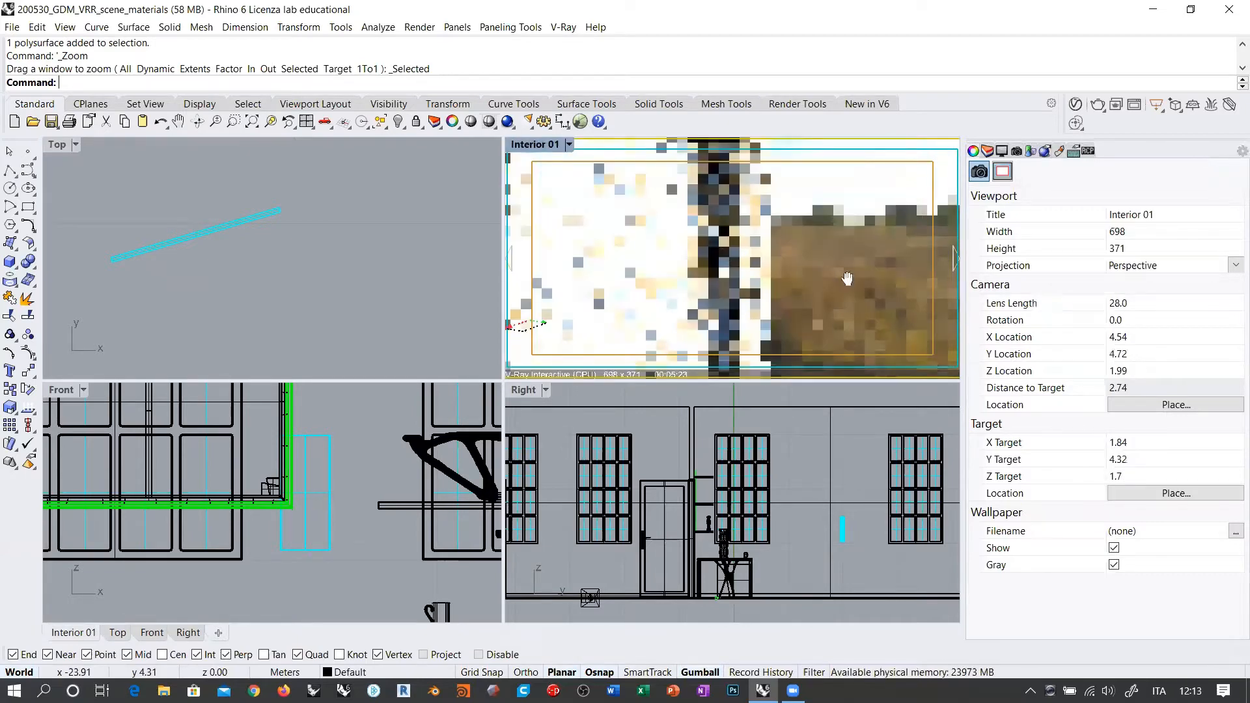
key(Home)
key(Home)
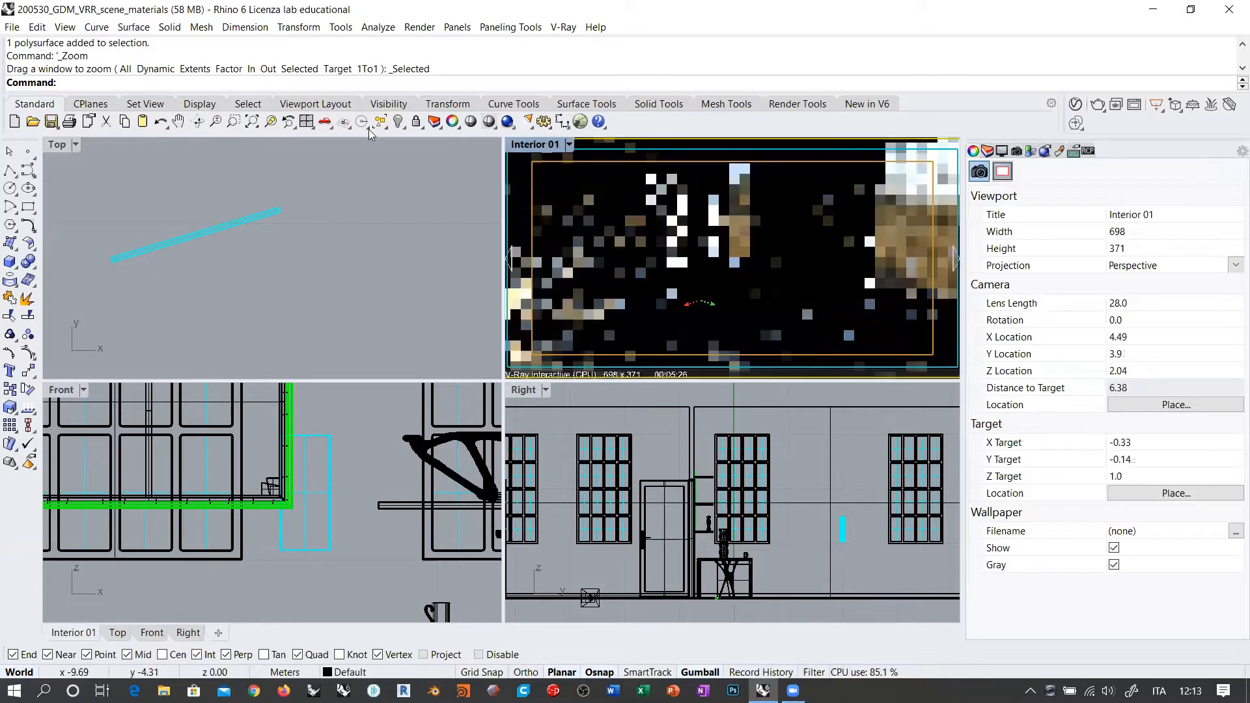
Step: Reselect the pane, frame it in Interior 01 to check its other side, and set that viewport to Wireframe display
click(230, 227)
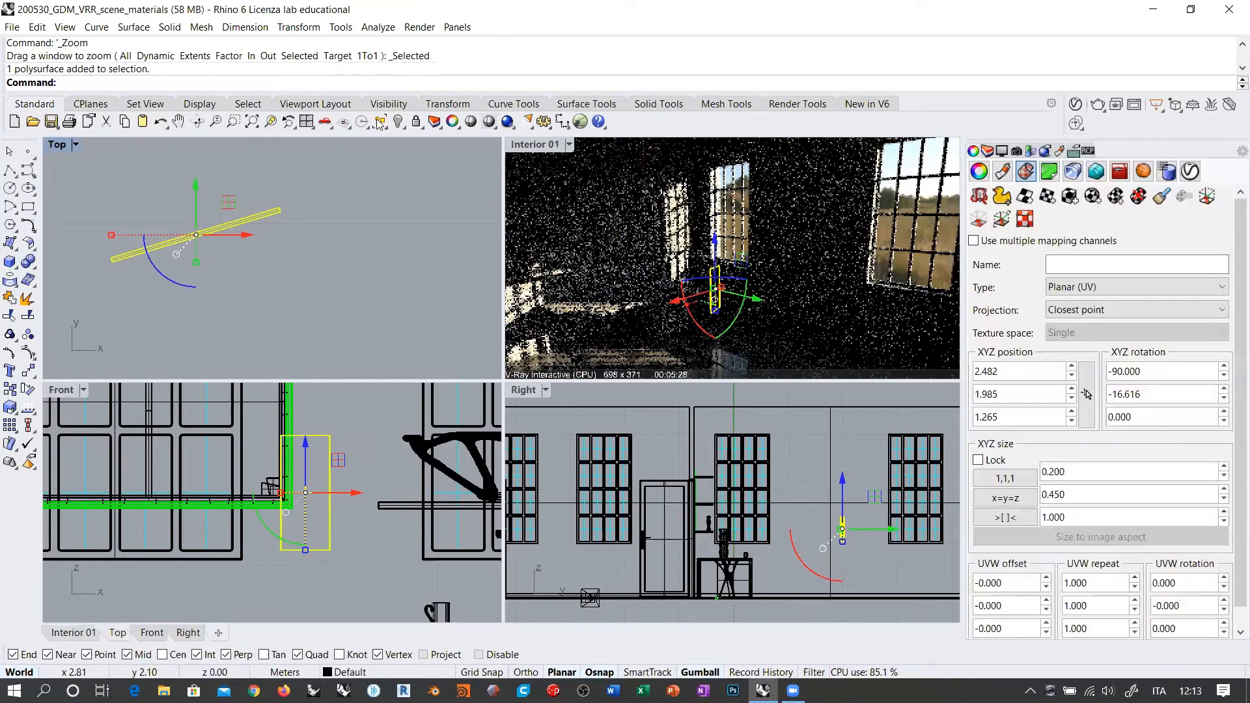
click(553, 170)
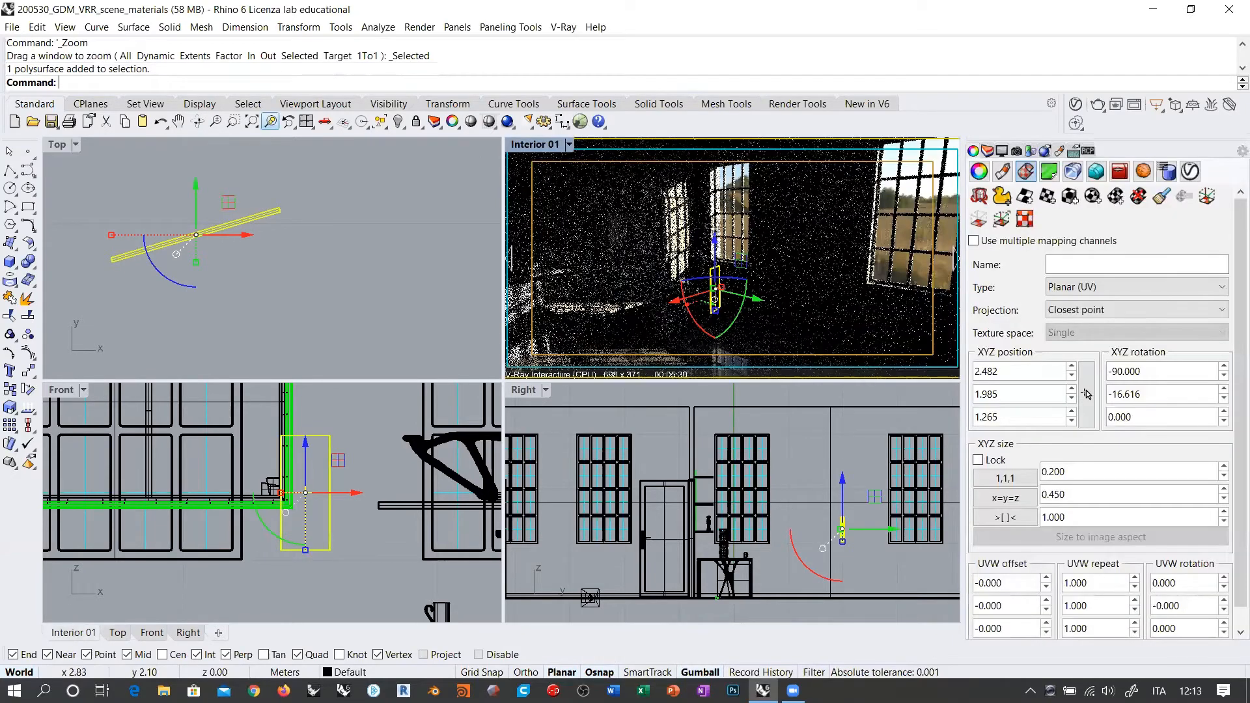
right_drag(652, 226, 623, 212)
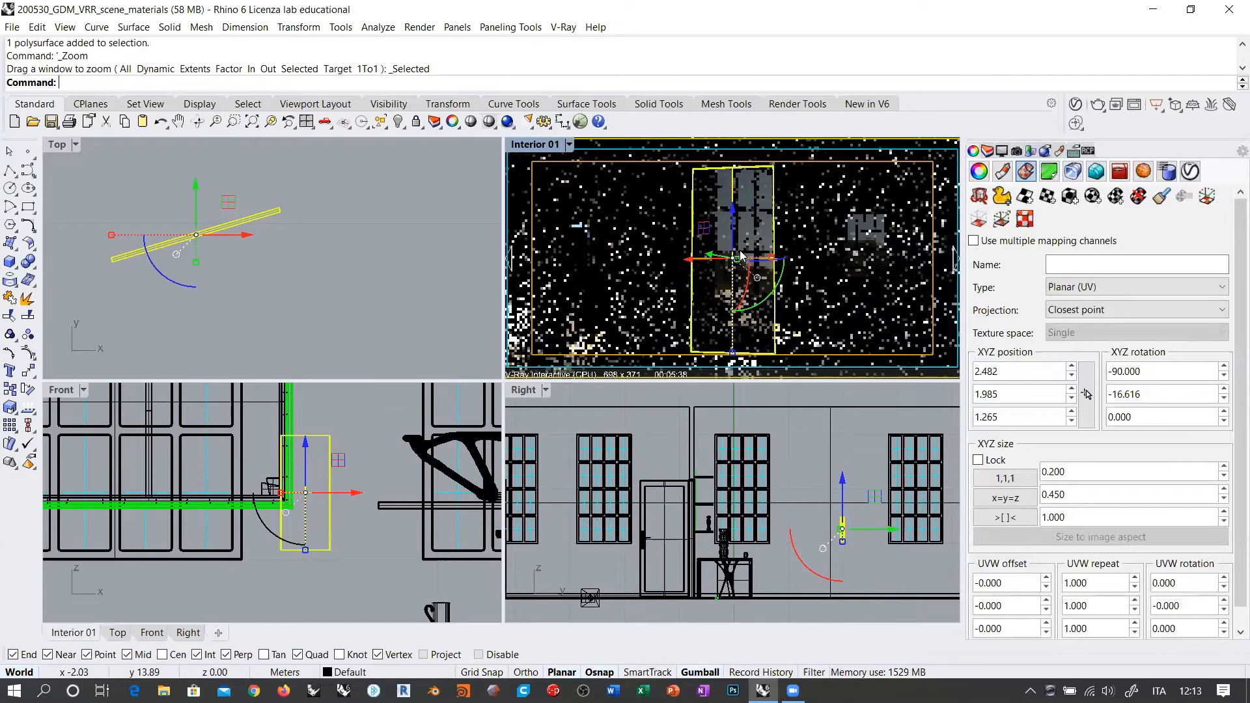
key(Home)
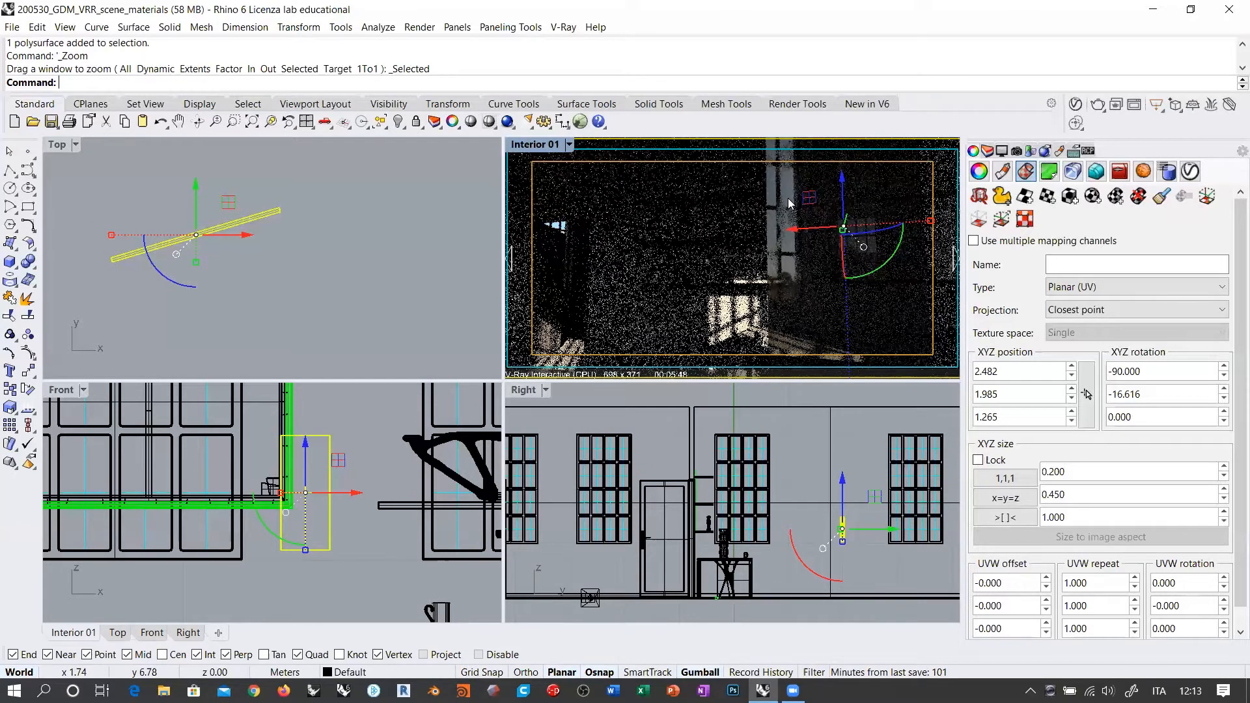
click(555, 149)
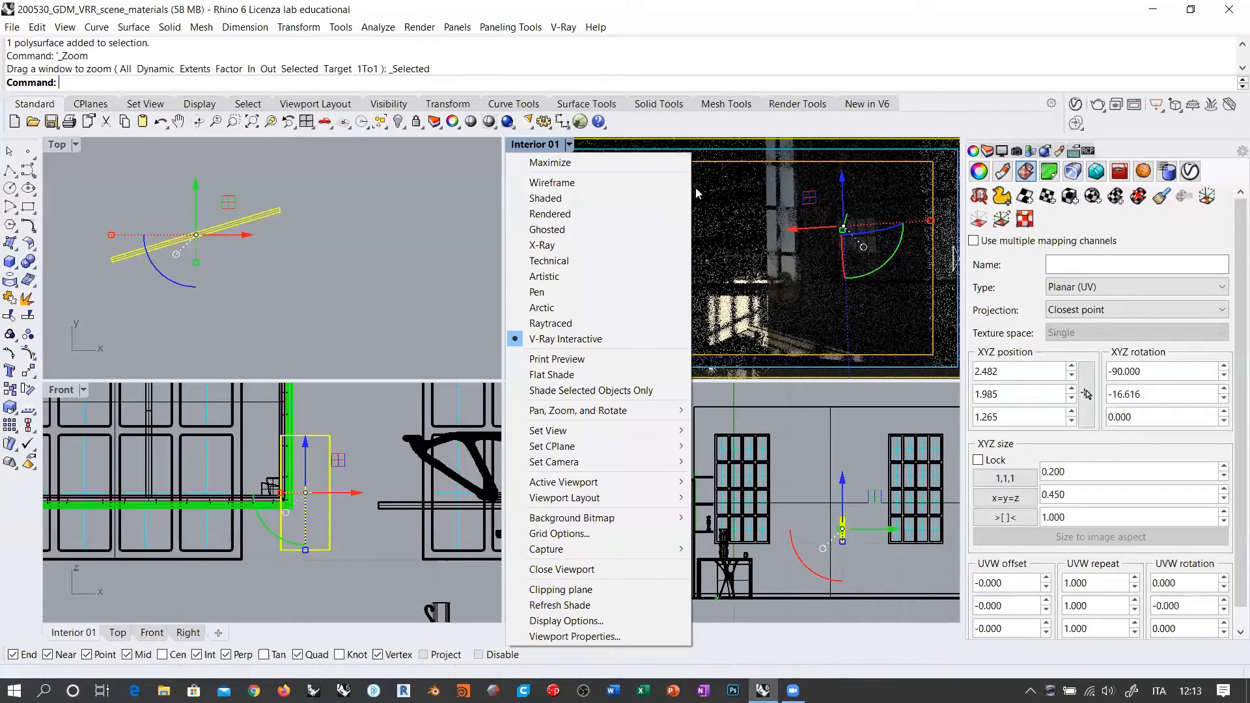
click(552, 182)
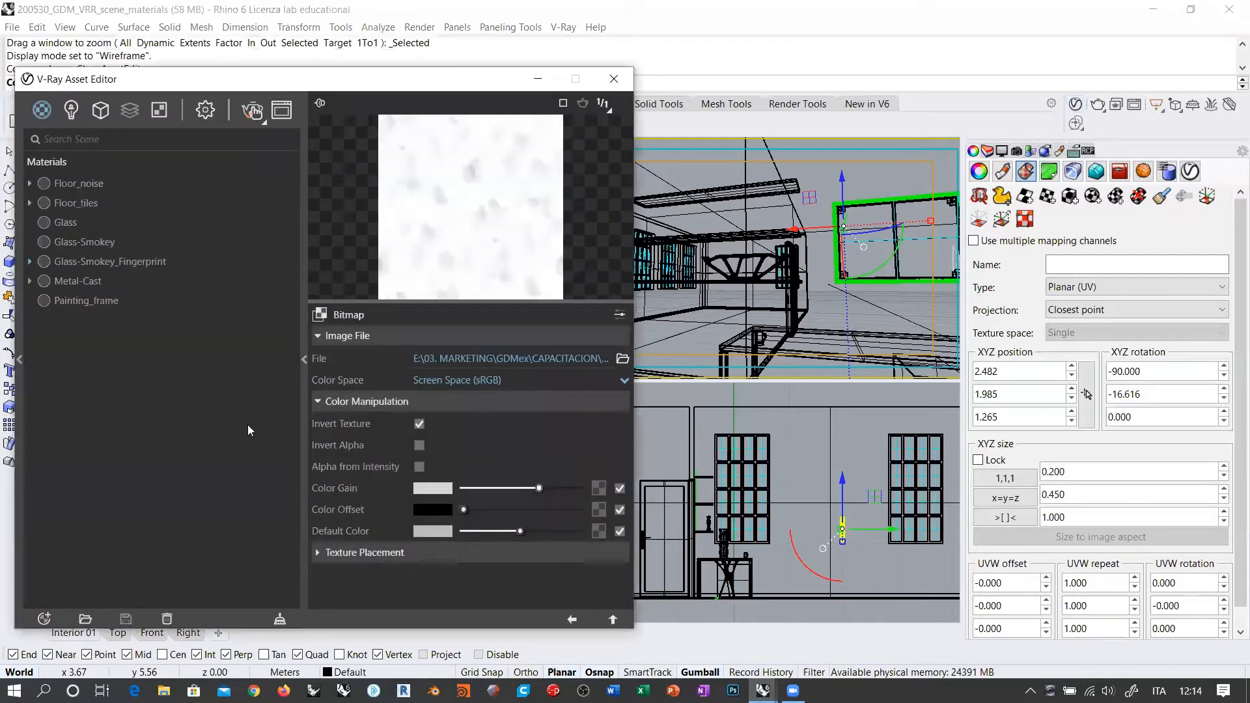
Step: Replace the Reflection Glossiness bitmap of Glass-Smokey_Fingerprint with a procedural Marble texture
click(572, 619)
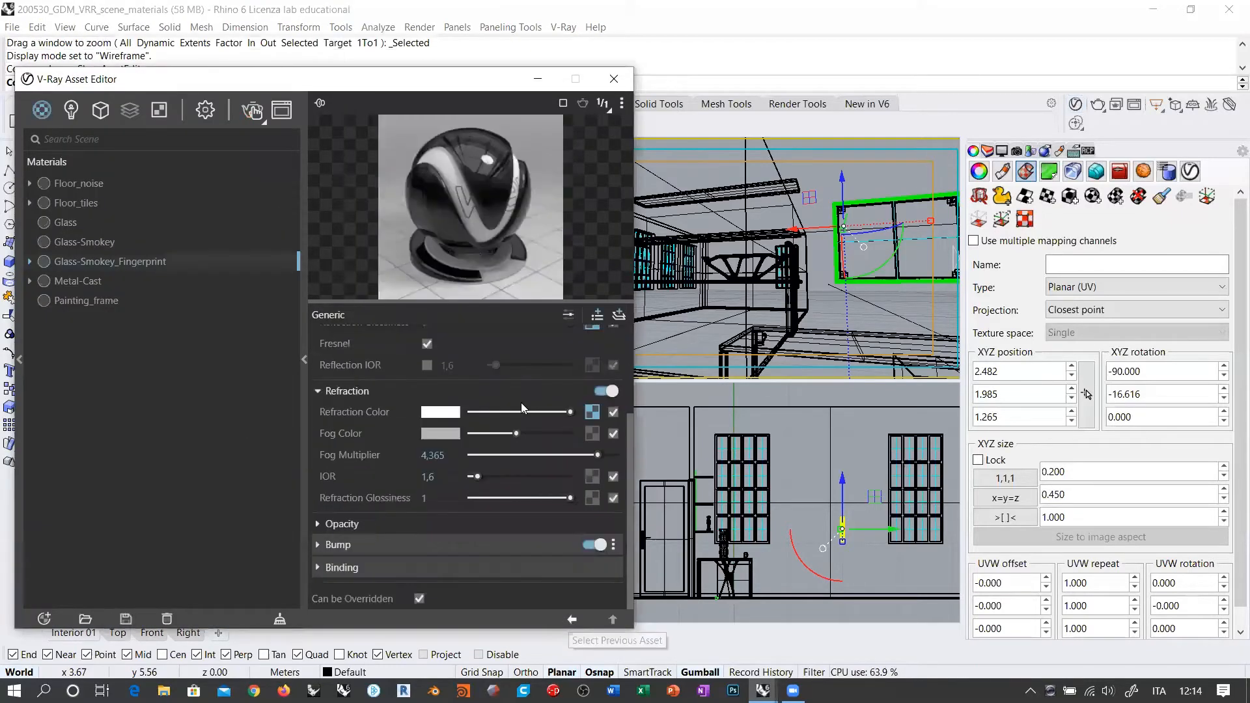
scroll(397, 424, up, 3)
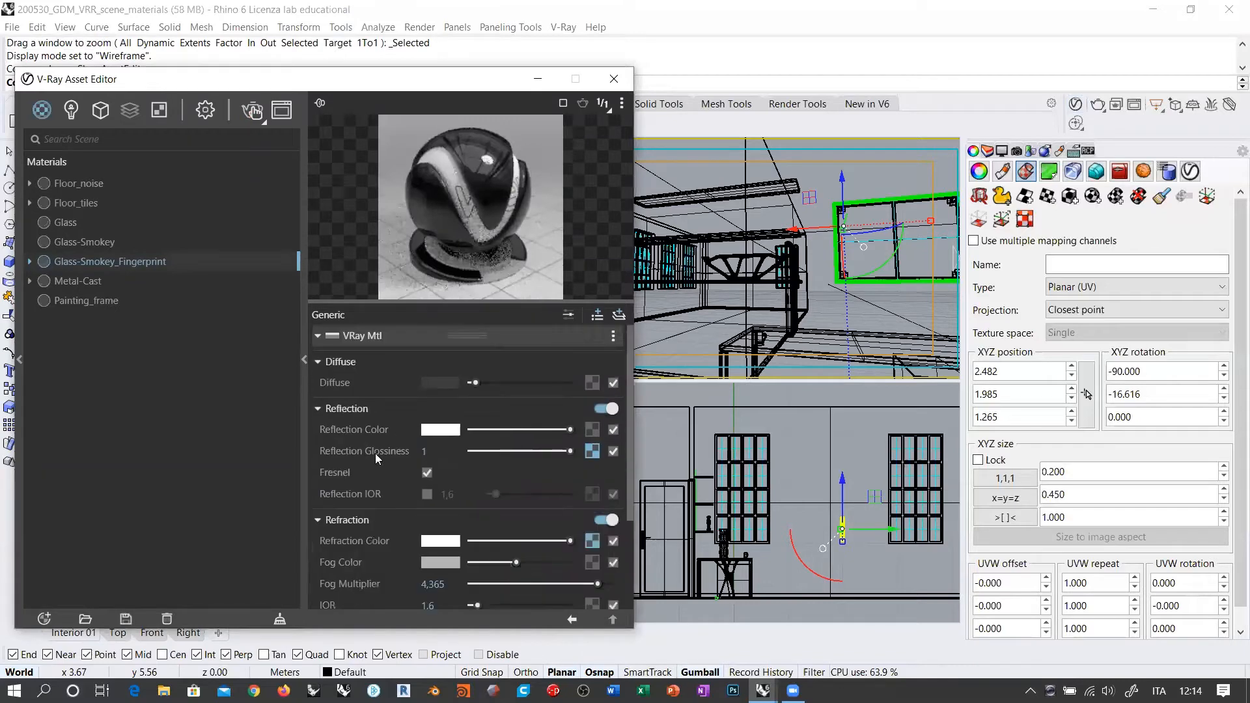
click(591, 451)
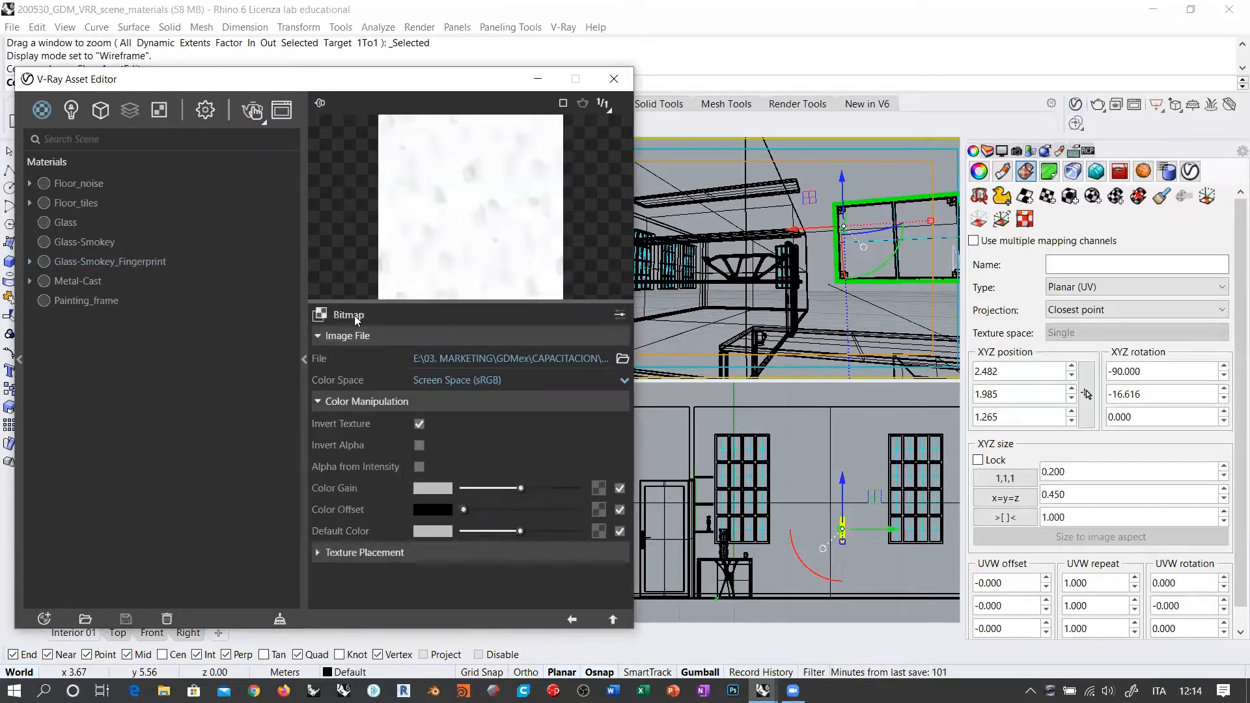
click(336, 317)
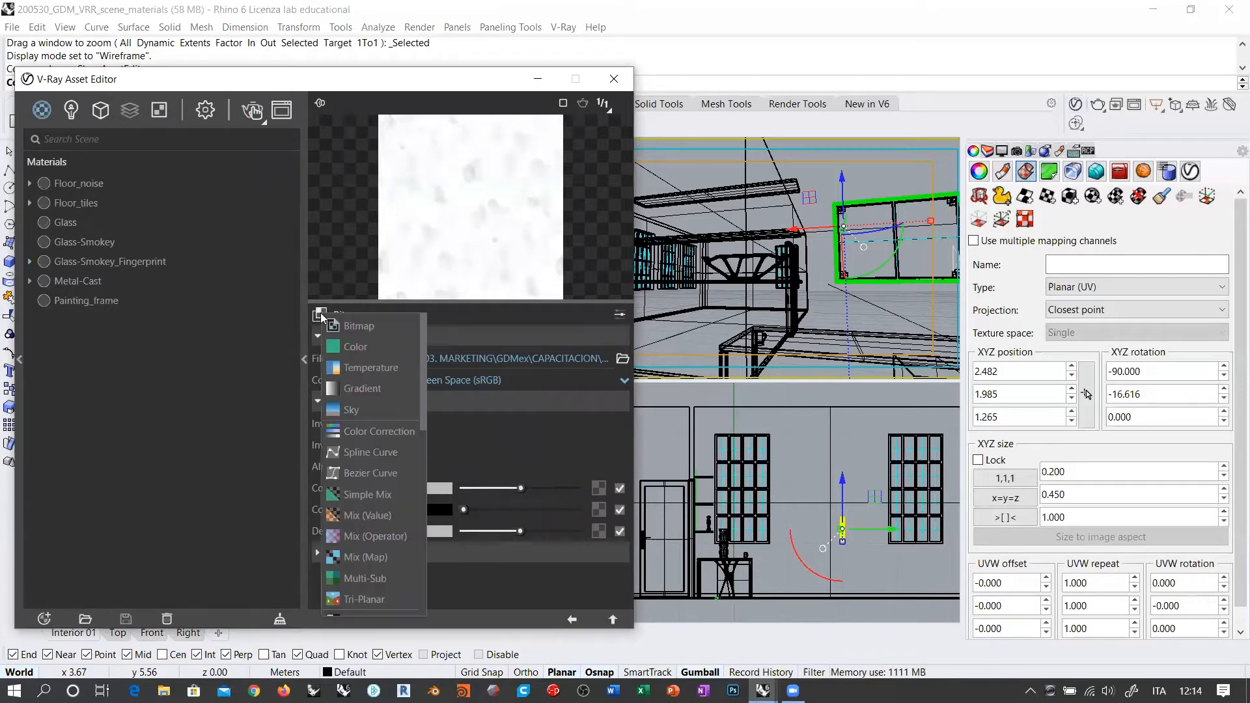
drag(424, 361, 434, 515)
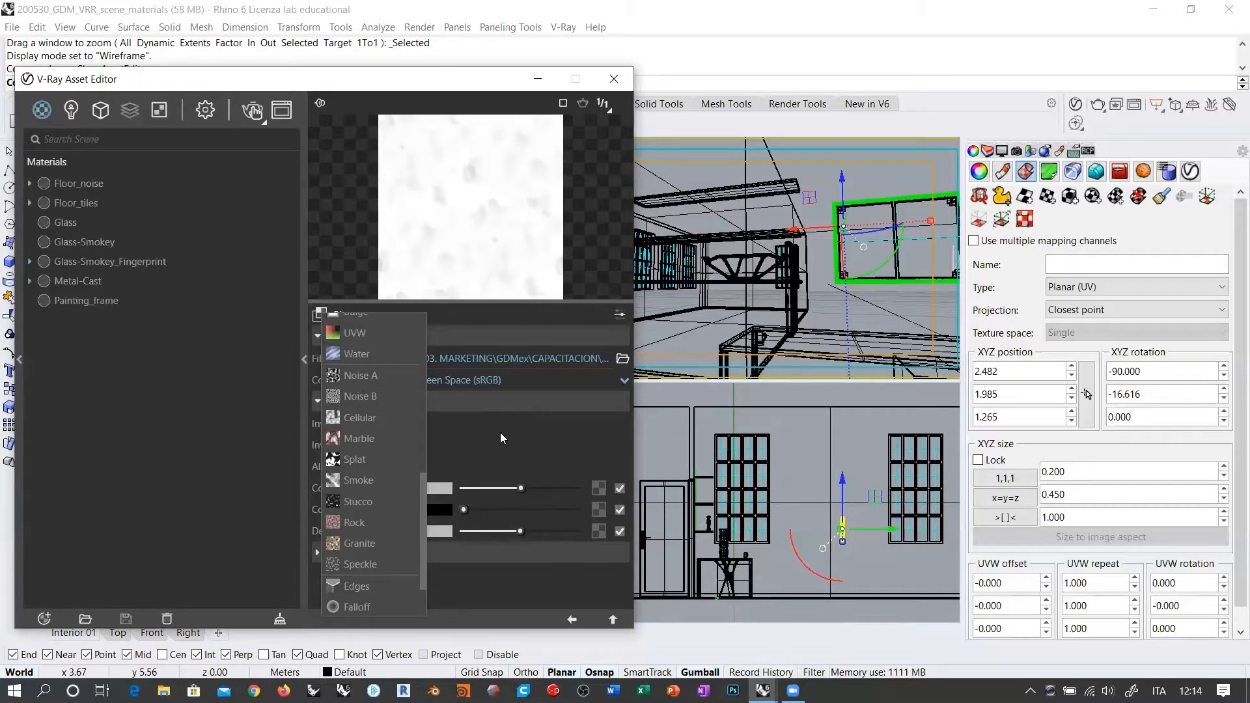
click(345, 440)
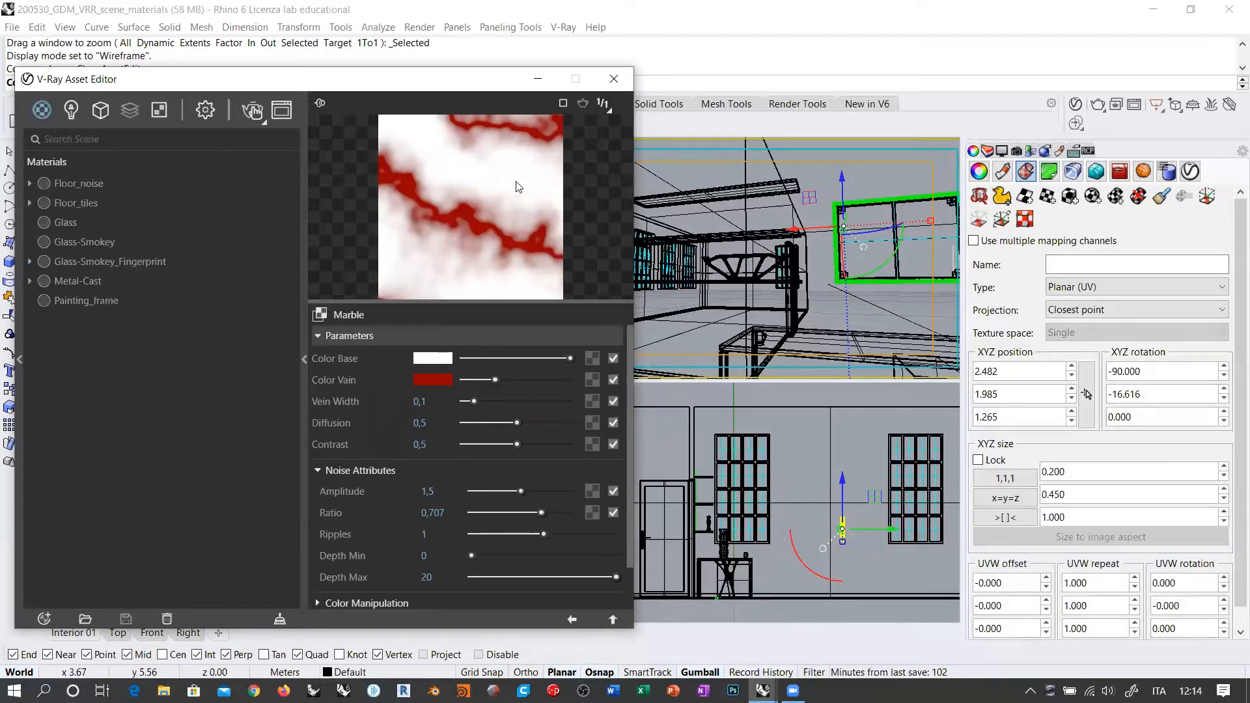
Step: Set the Marble texture's Color Vain to a neutral light gray of about 0.667 and return to the parent material
click(434, 380)
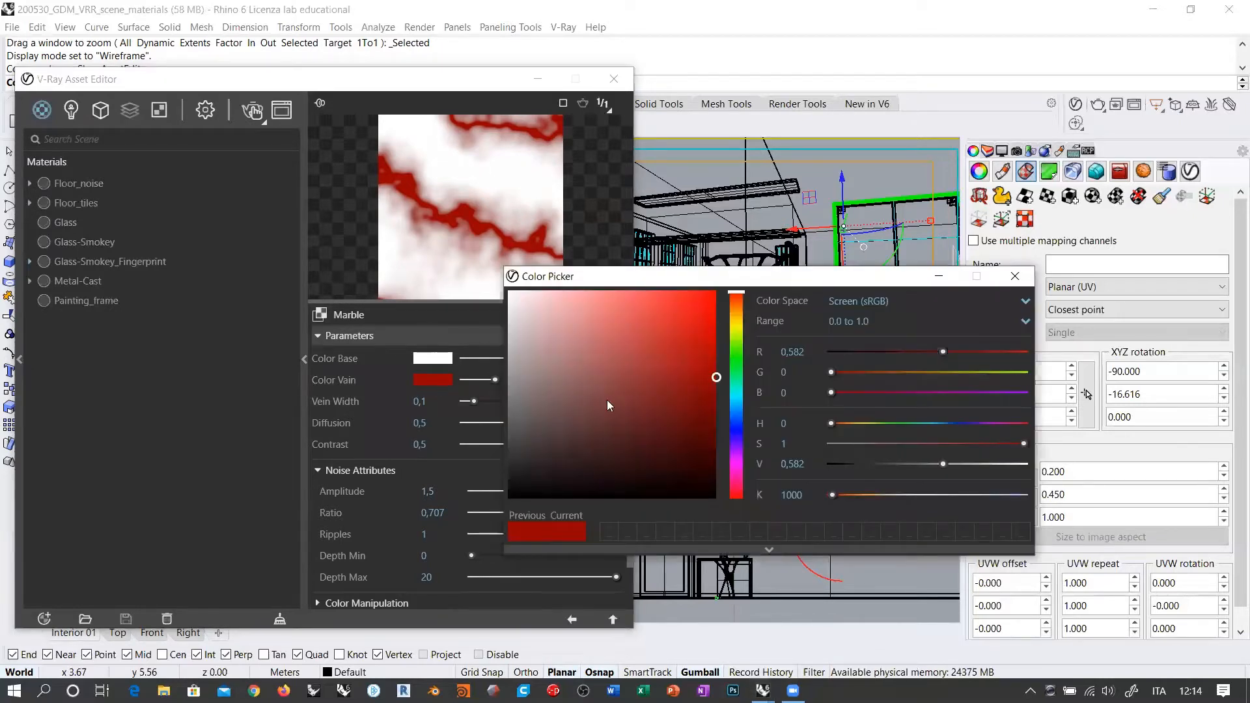
mouse_move(606, 405)
mouse_down()
mouse_move(511, 410)
mouse_move(503, 446)
mouse_move(474, 362)
mouse_move(466, 394)
mouse_up()
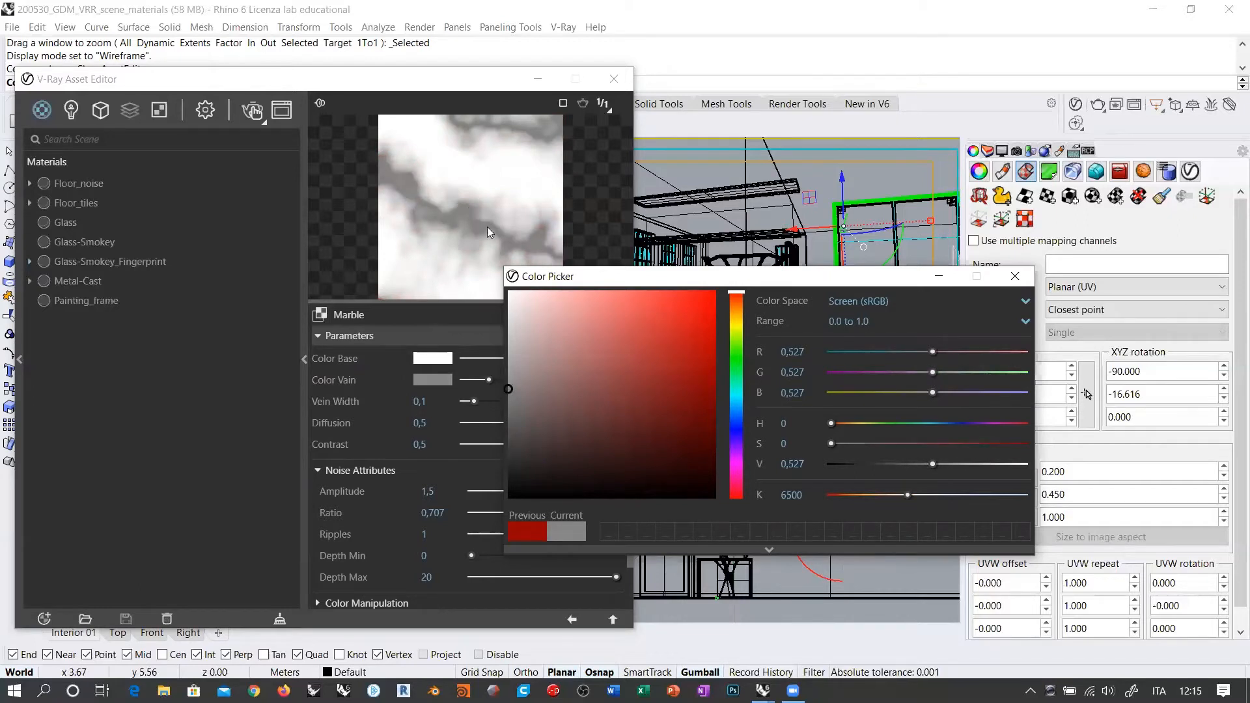
drag(504, 382, 486, 360)
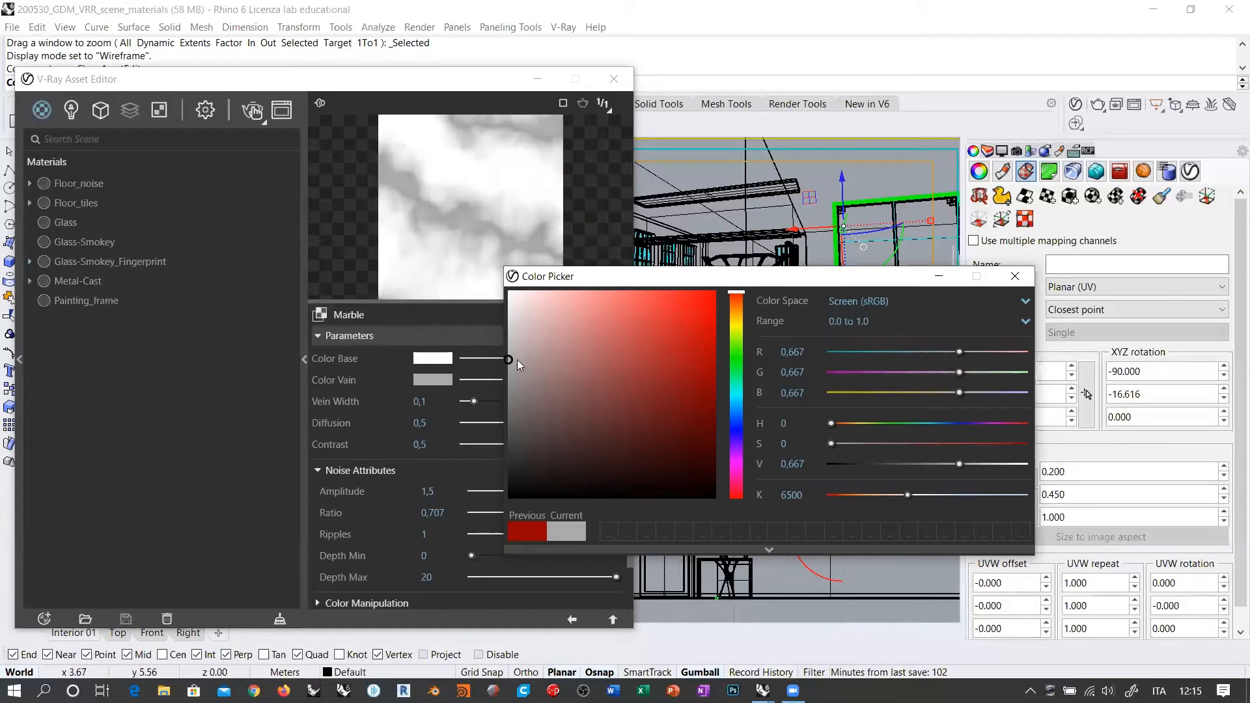
click(1014, 276)
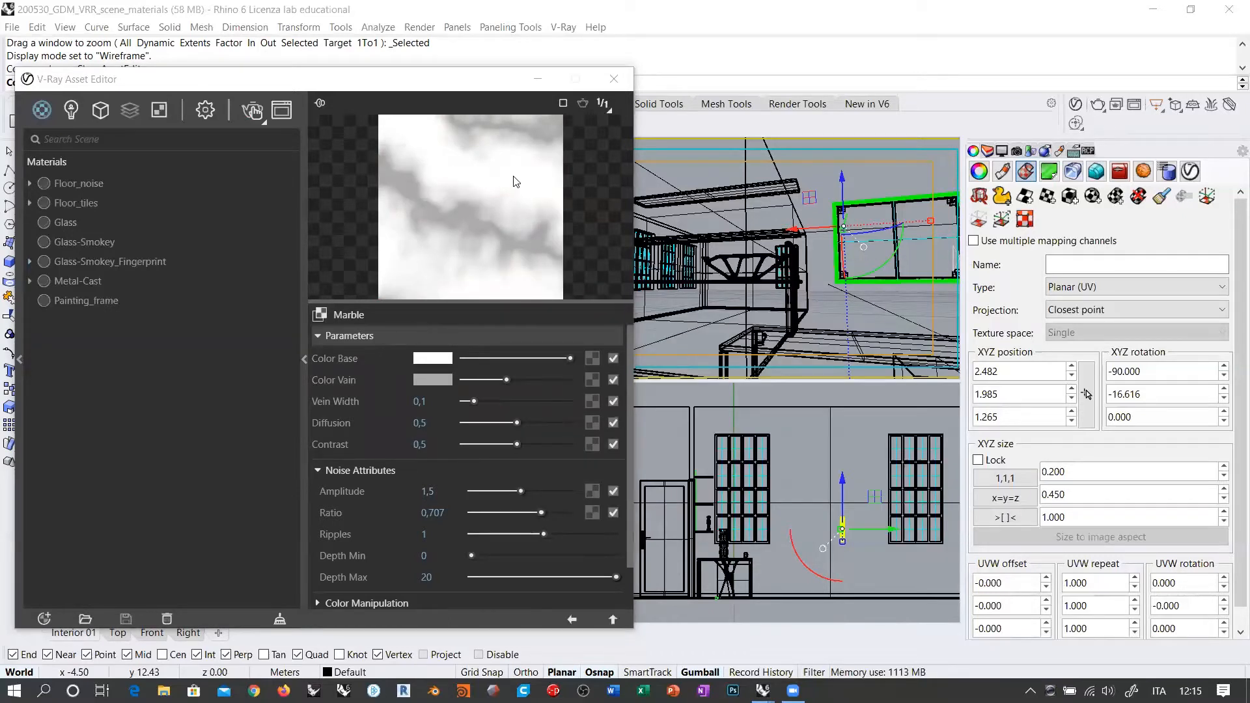
click(571, 618)
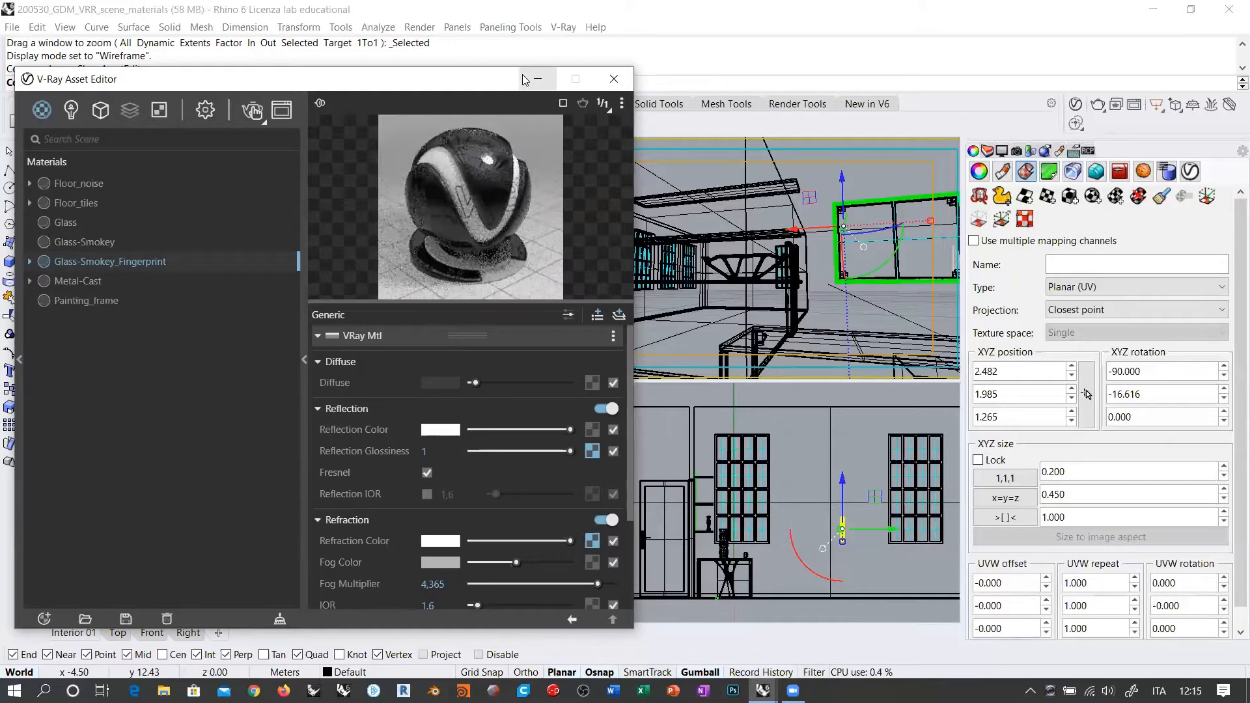
Step: Frame the selected glass pane in the Interior 01 viewport and set that viewport's display to V-Ray Interactive
drag(500, 84, 282, 104)
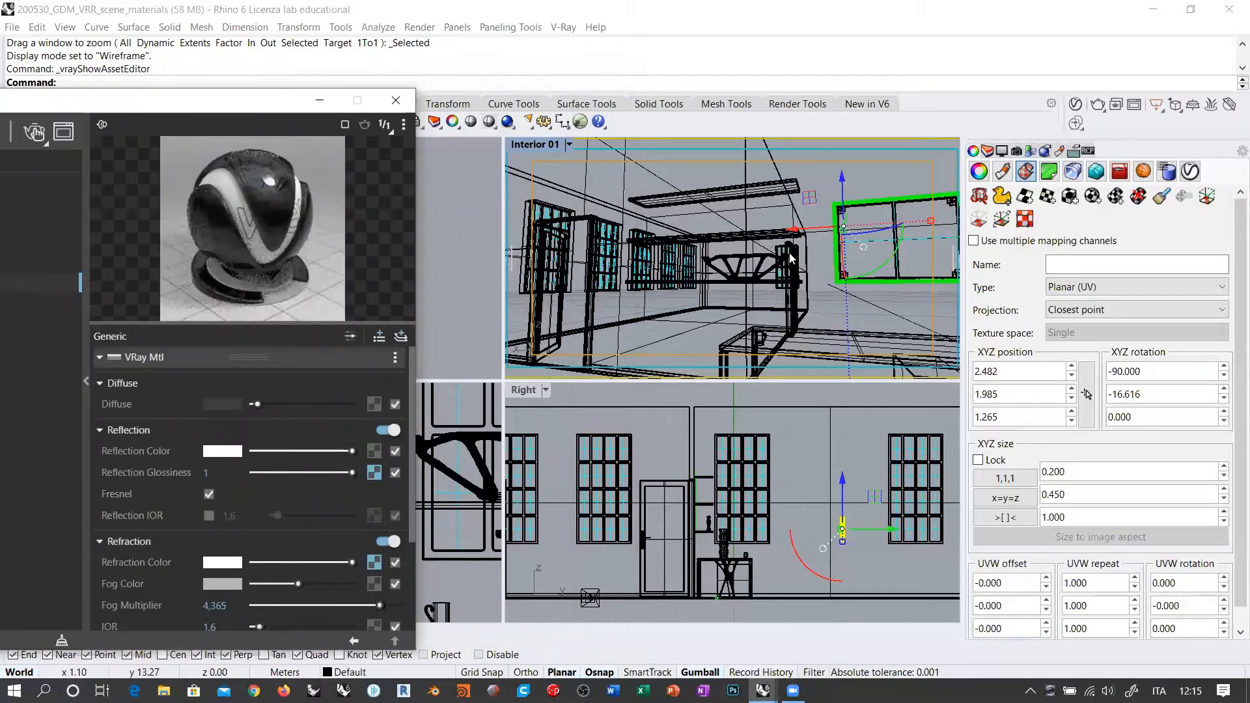
right_drag(716, 248, 812, 252)
scroll(758, 251, down, 5)
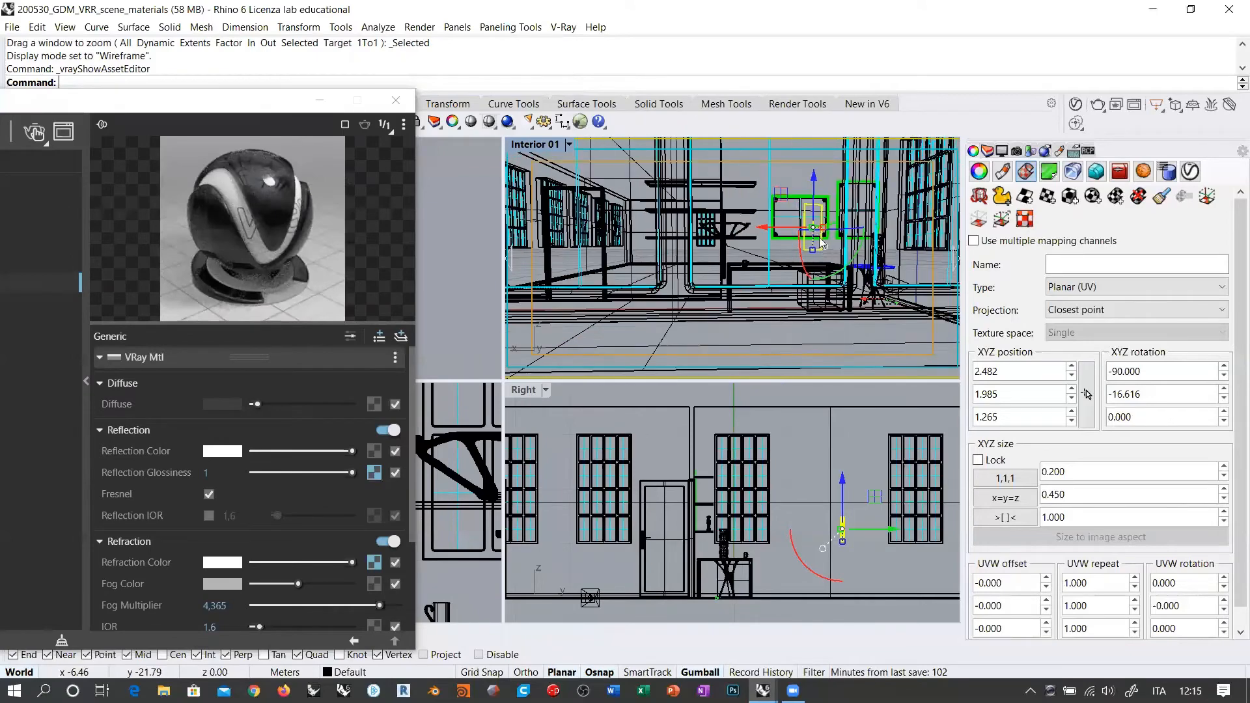
scroll(812, 244, up, 3)
click(277, 100)
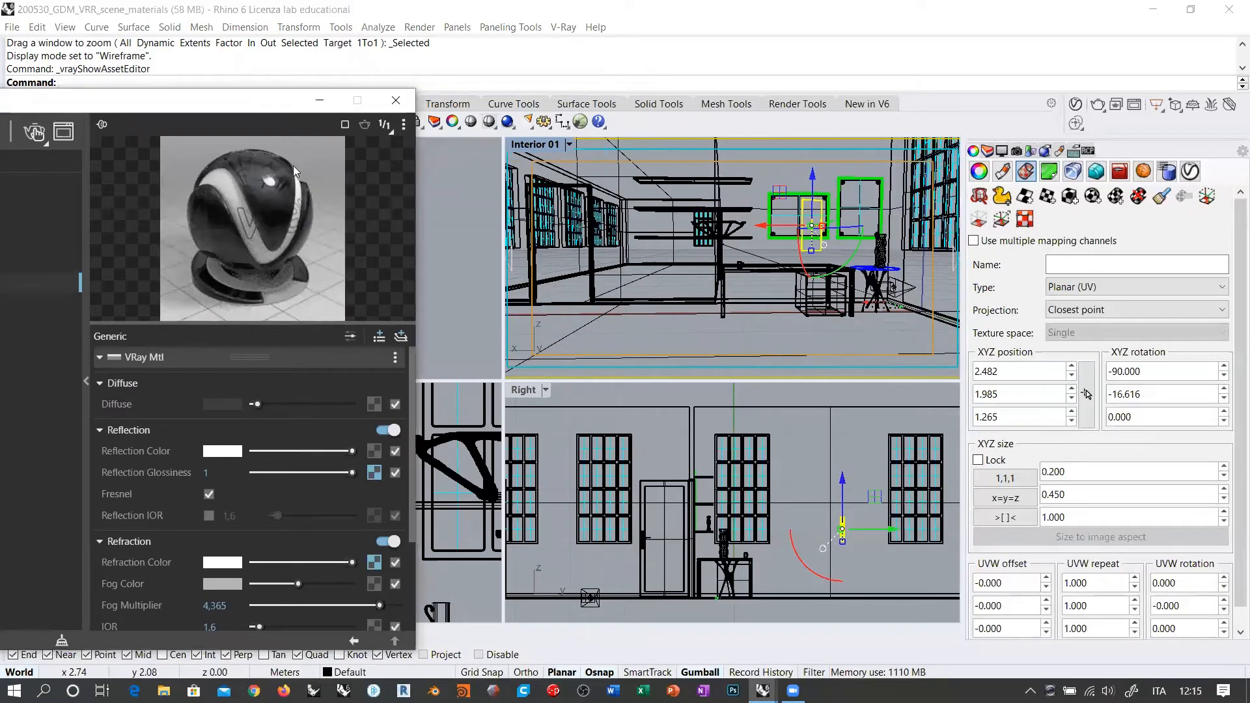
drag(256, 104, 265, 225)
click(271, 121)
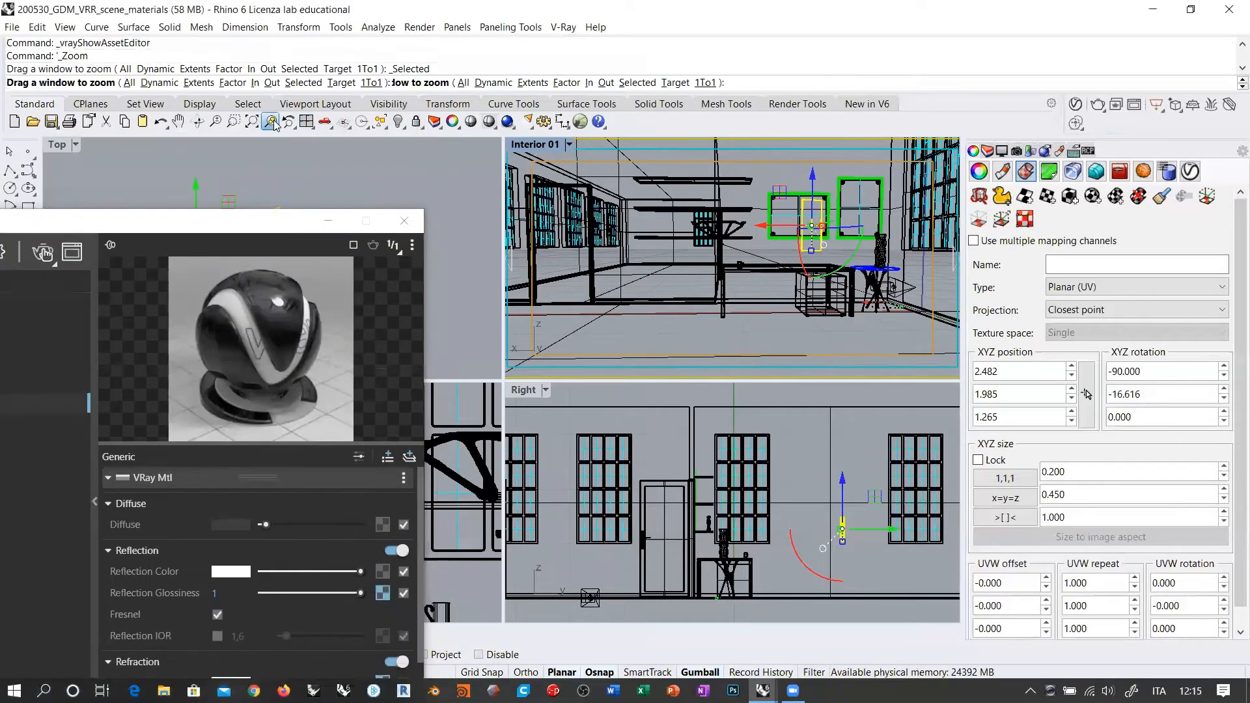
right_drag(700, 238, 625, 179)
click(543, 144)
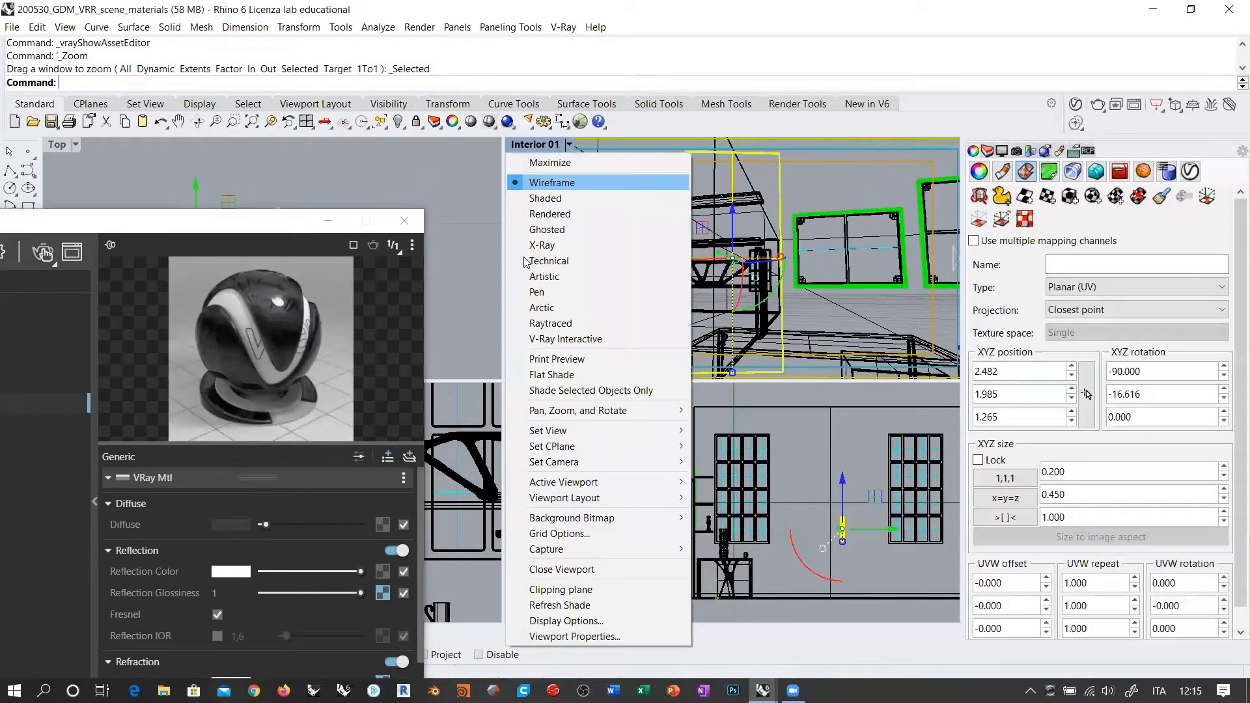
click(569, 340)
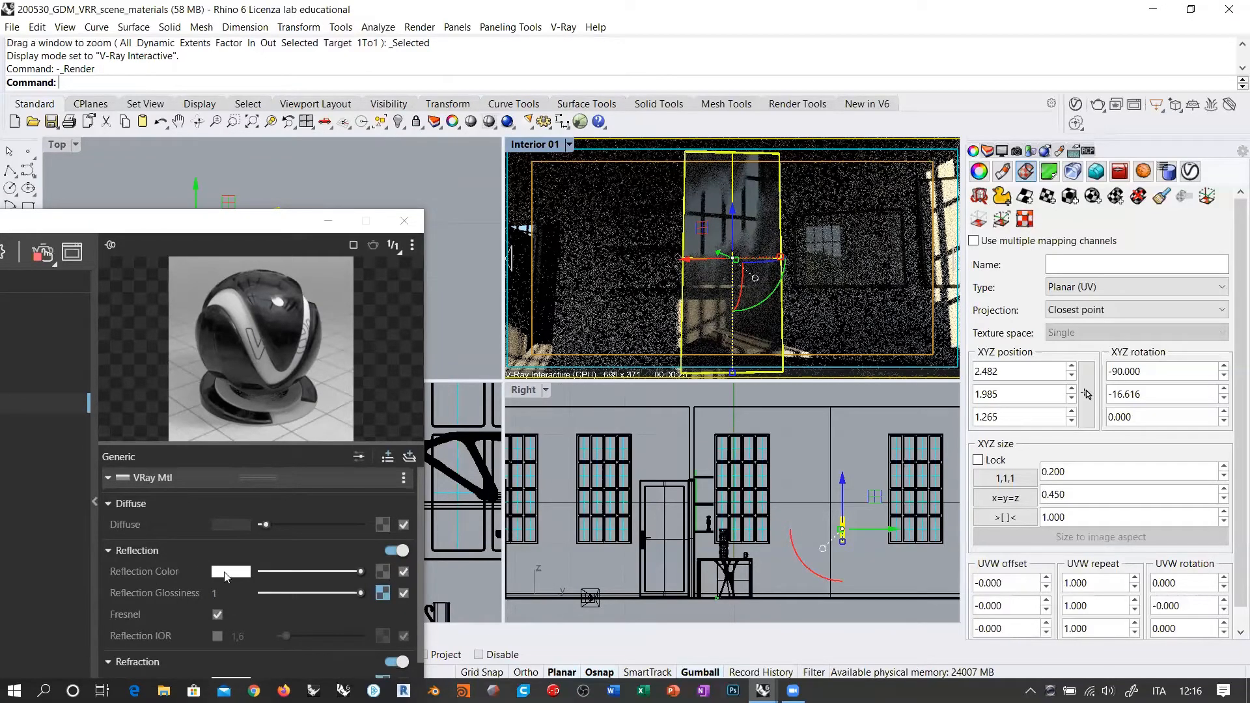
Step: Deselect the pane and replace the Marble texture in Glass-Smokey_Fingerprint's Reflection Glossiness with the fingerprint bitmap
drag(275, 228, 419, 70)
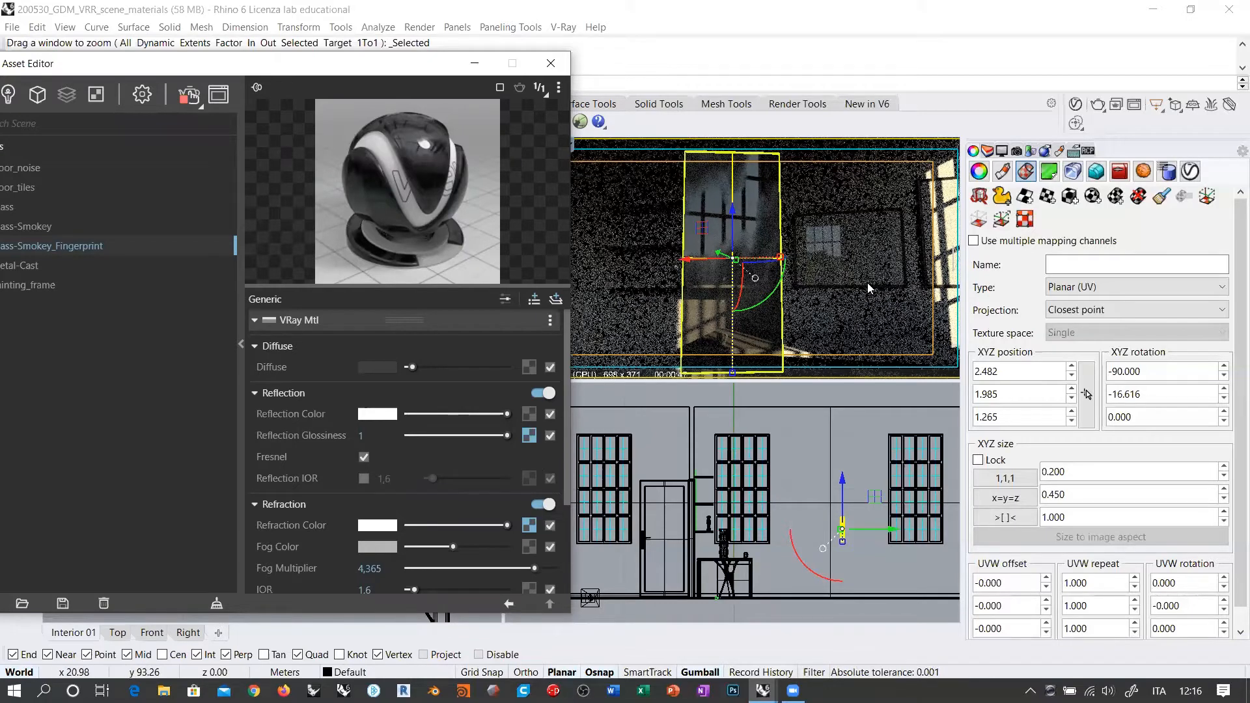
click(818, 251)
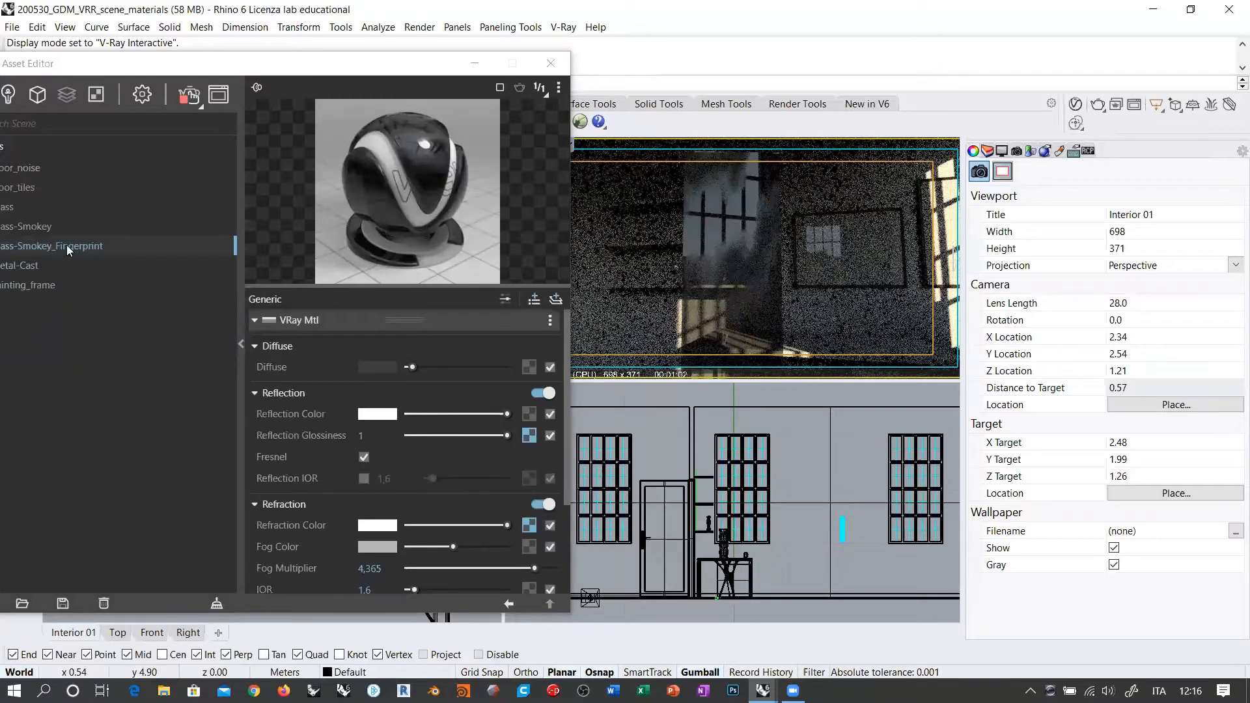
click(528, 437)
click(273, 306)
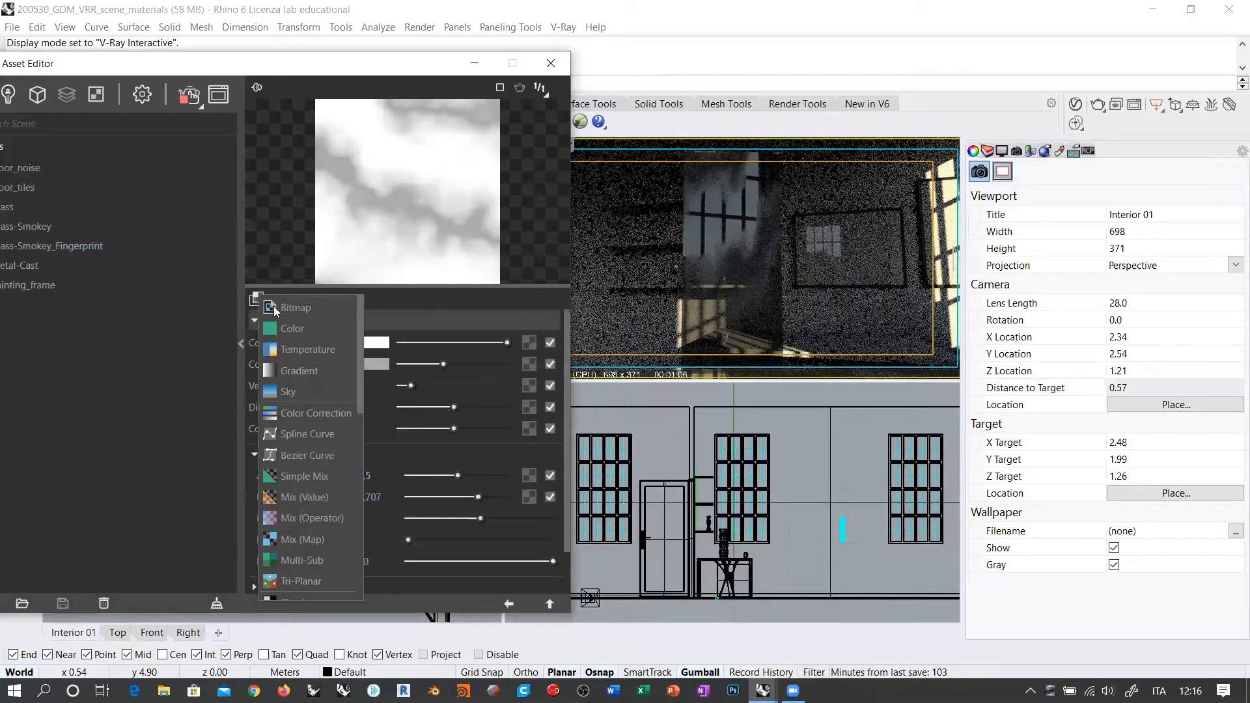
click(574, 346)
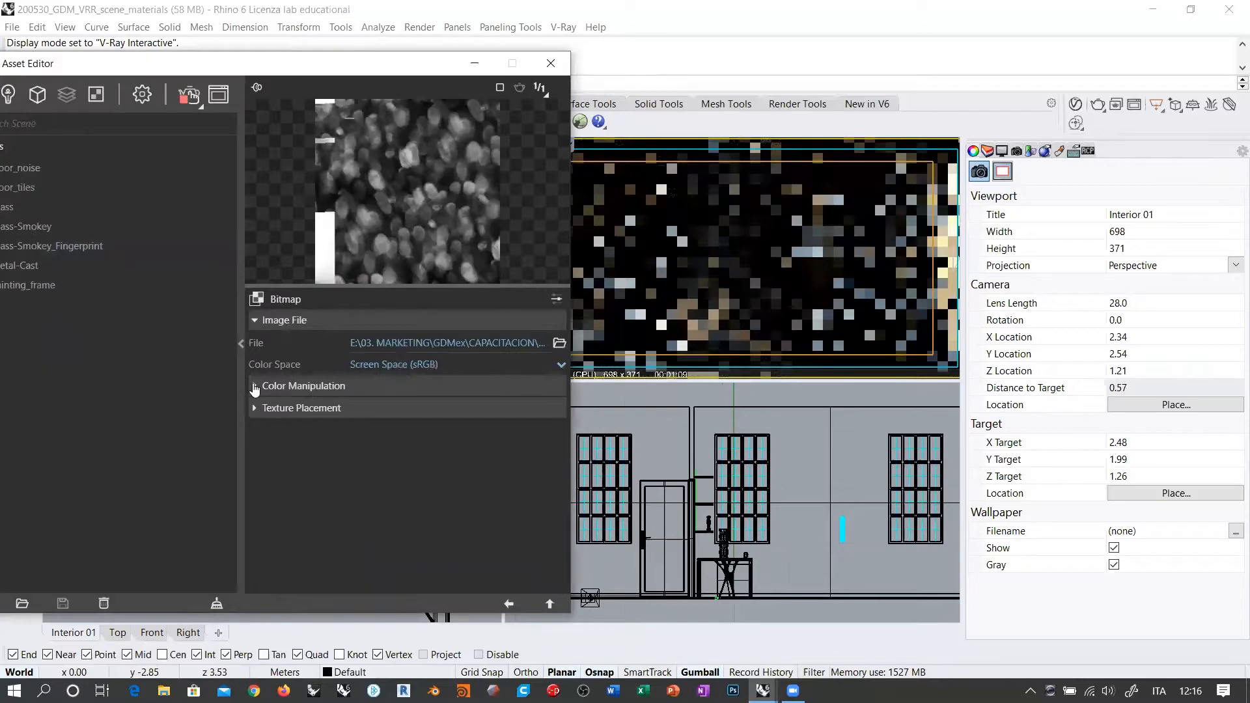
Step: Invert the fingerprint bitmap's texture and slightly lower its Color Gain
click(255, 387)
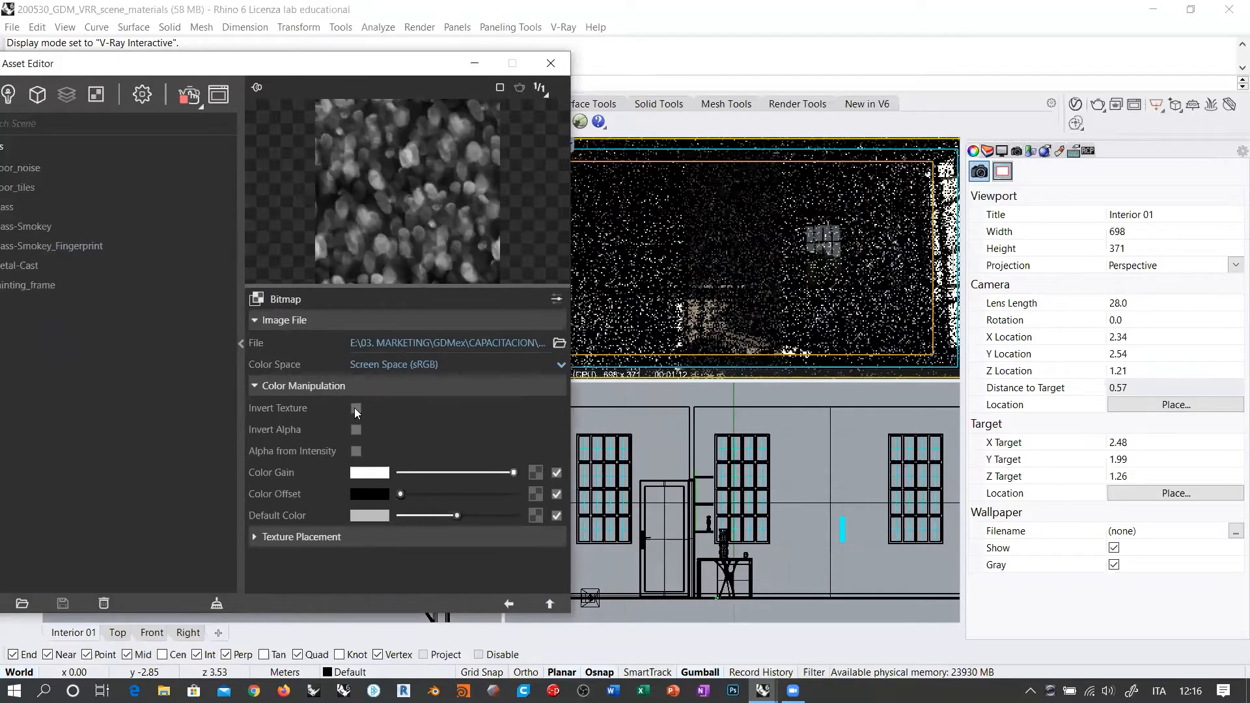
drag(513, 472, 486, 474)
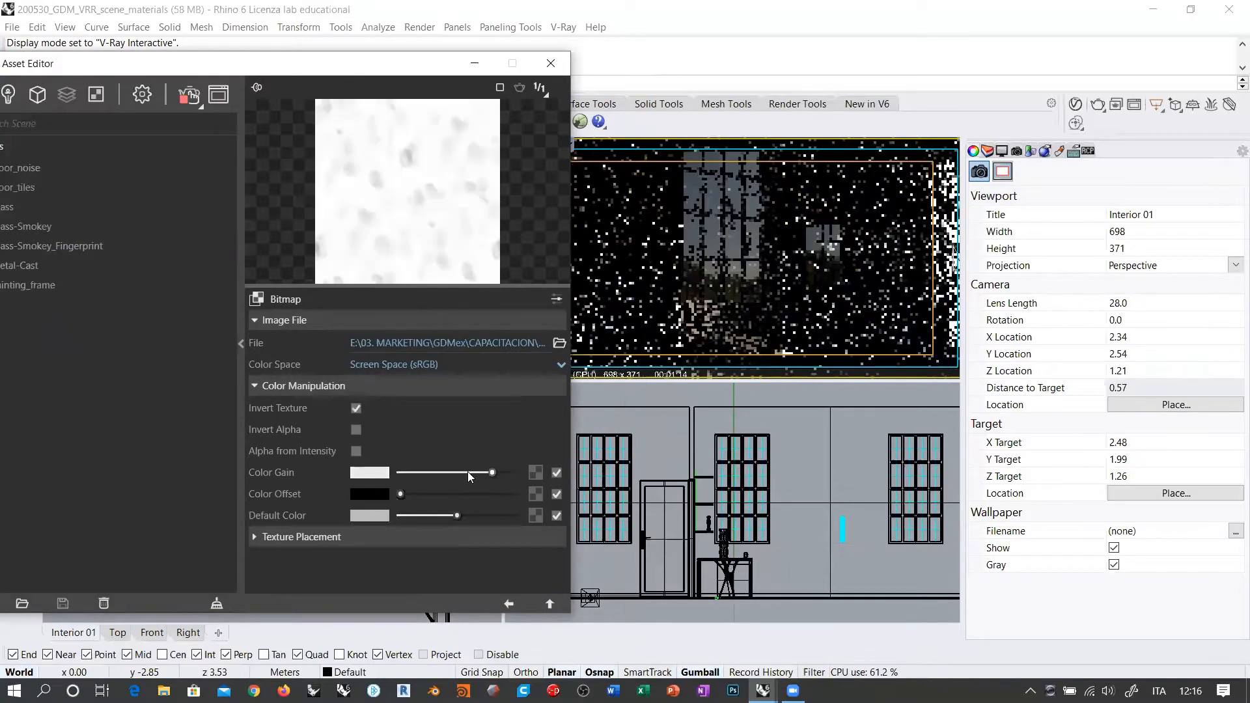
click(472, 472)
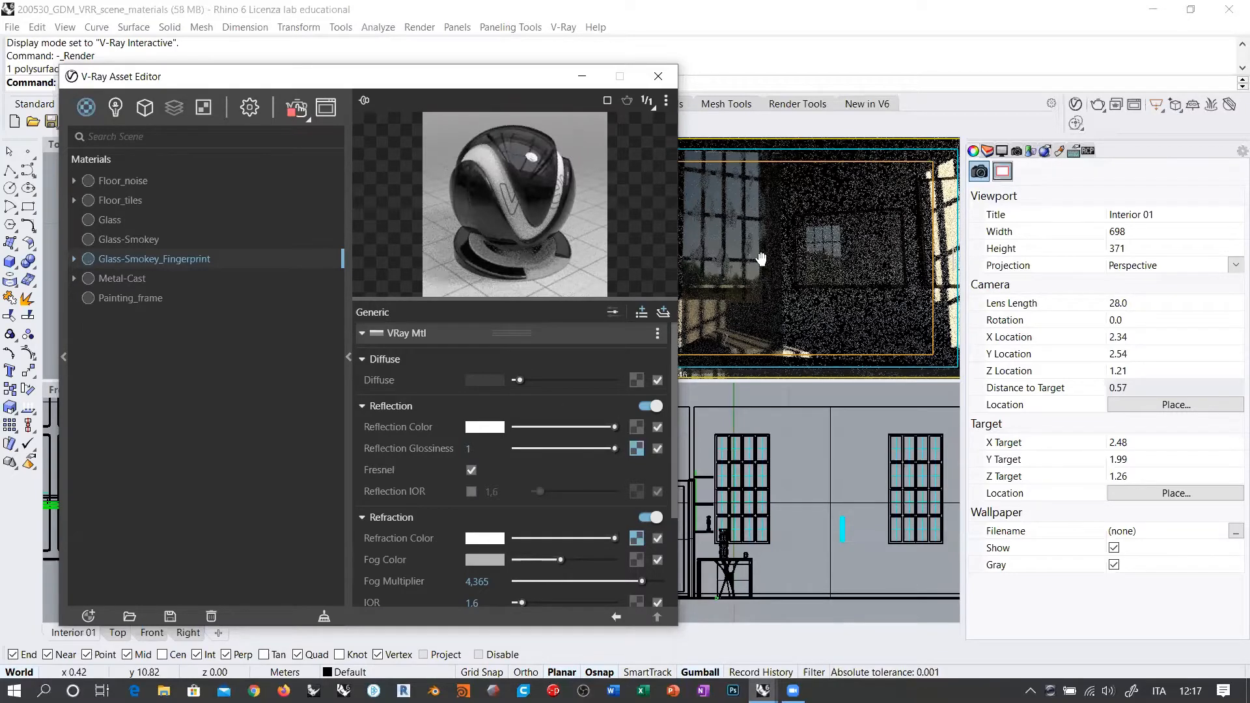
Step: Check the pane from another angle in the Interior 01 render, close the Asset Editor and delete the pane
shift+right_drag(761, 259, 754, 251)
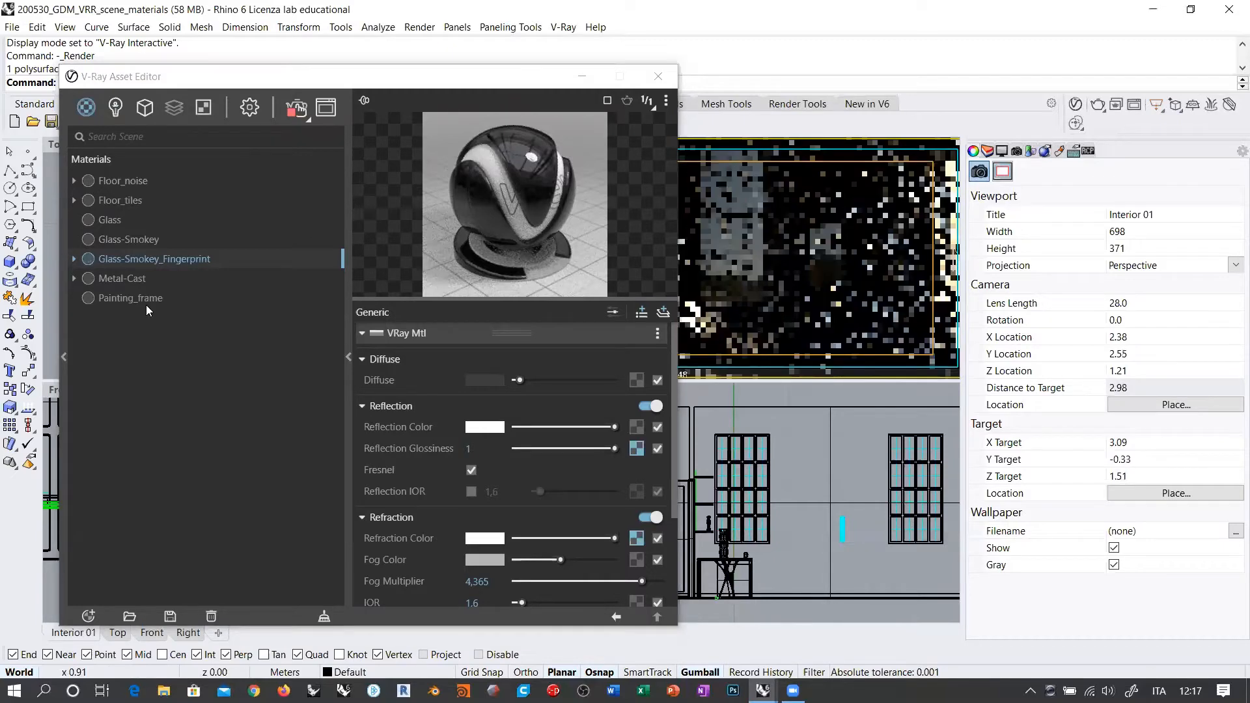
click(237, 243)
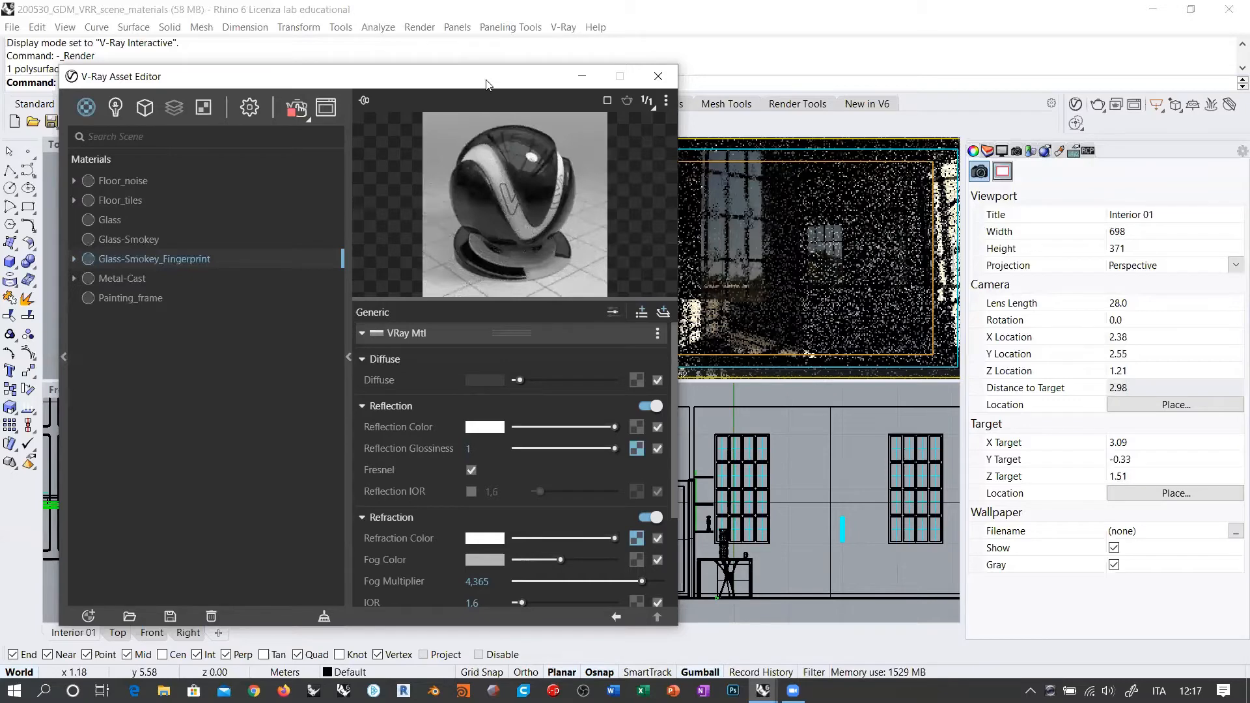
drag(487, 84, 456, 187)
click(629, 177)
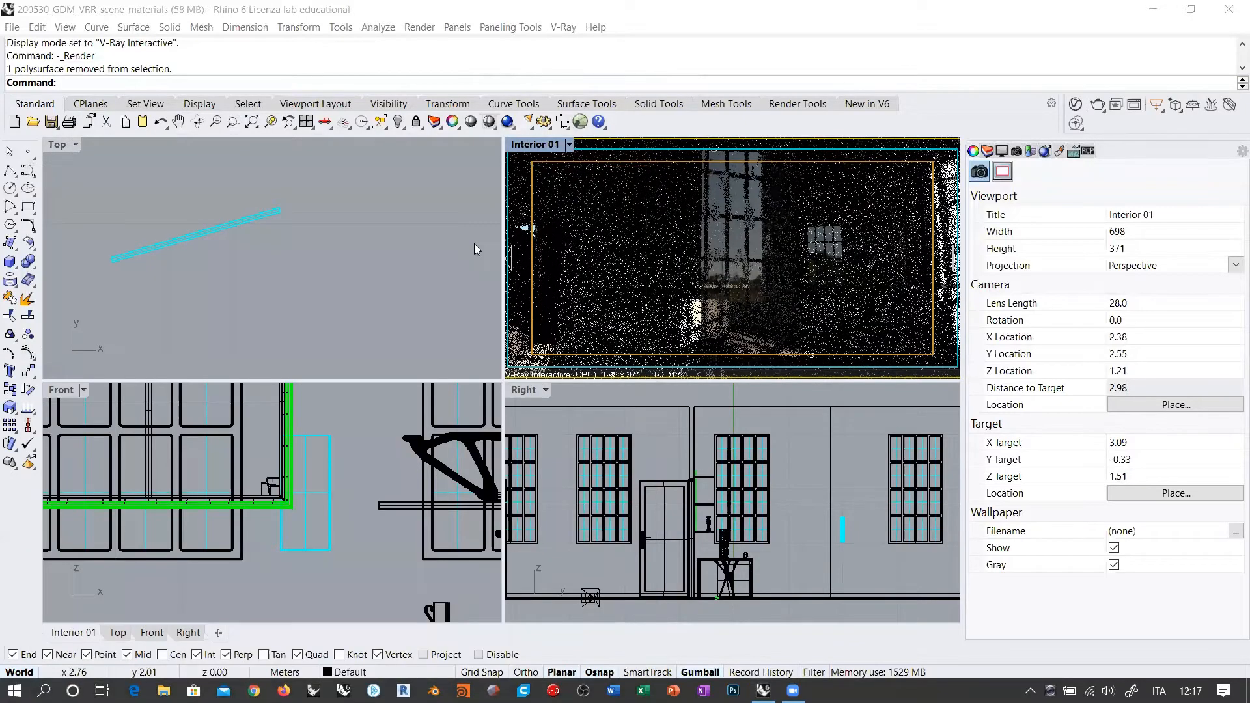
click(235, 224)
key(Delete)
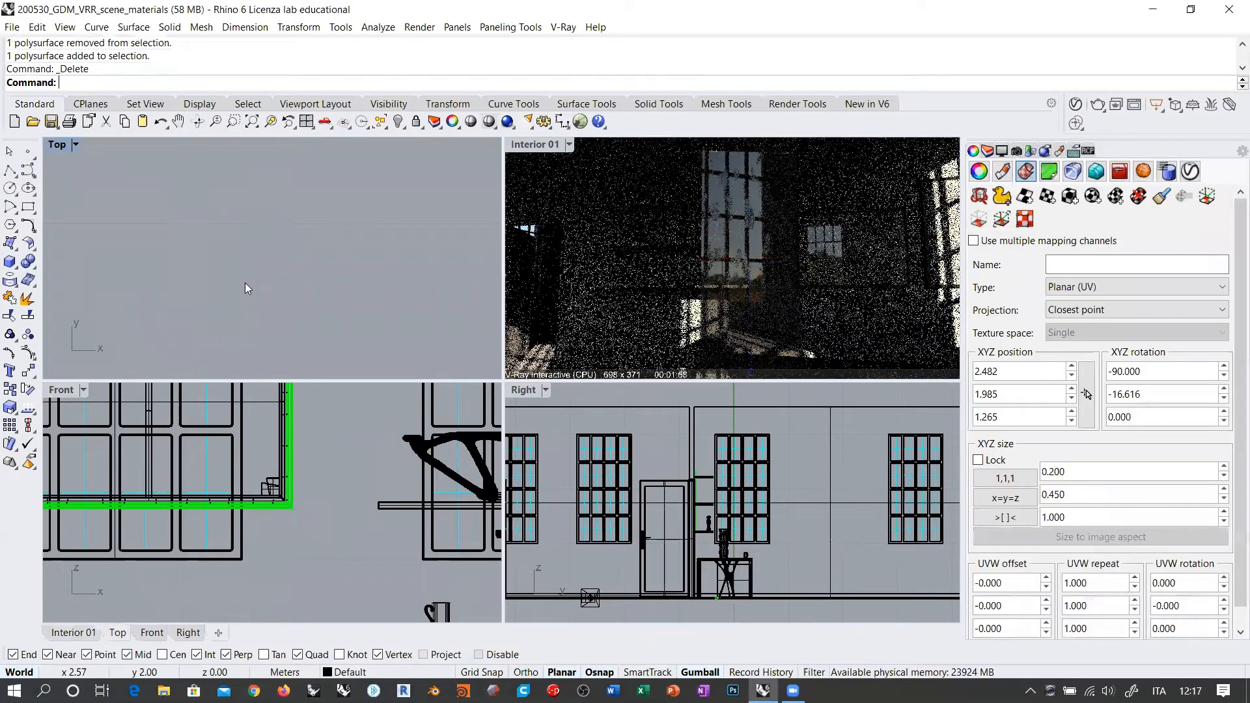
Step: Examine the round stool beside the desk in the Top view and bring up the V-Ray Asset Editor
scroll(355, 232, down, 3)
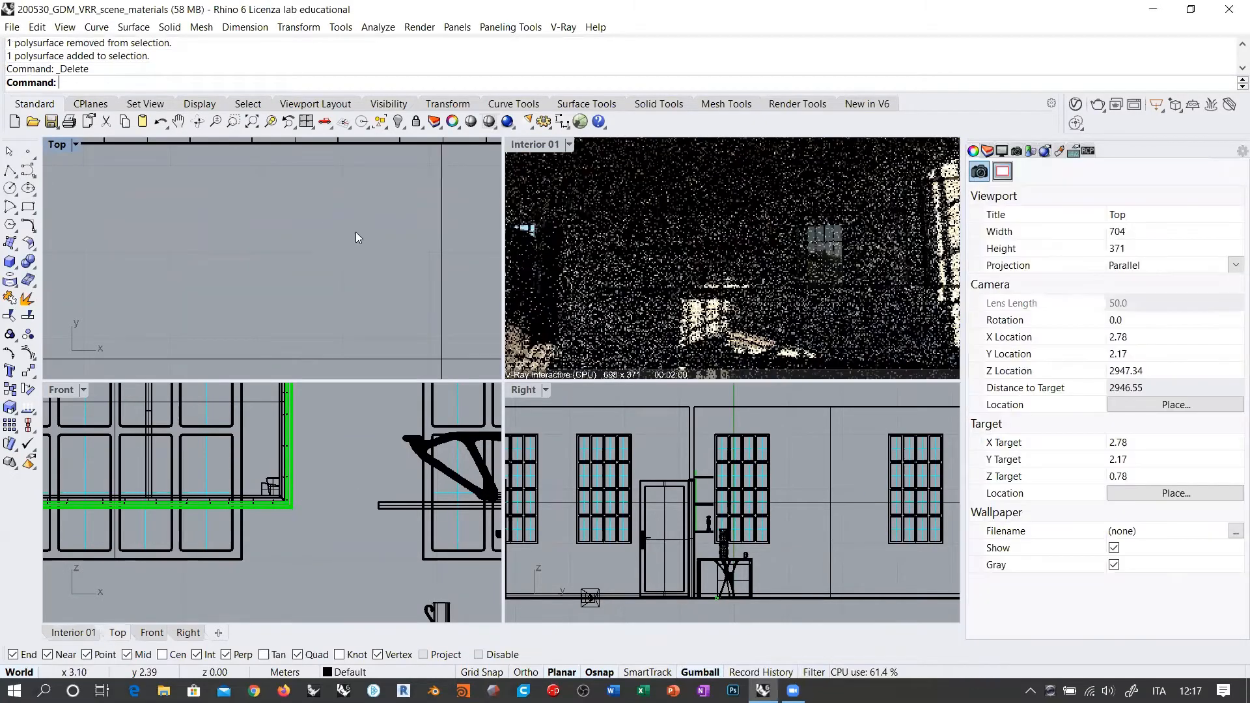
right_drag(308, 469, 339, 432)
scroll(203, 275, up, 12)
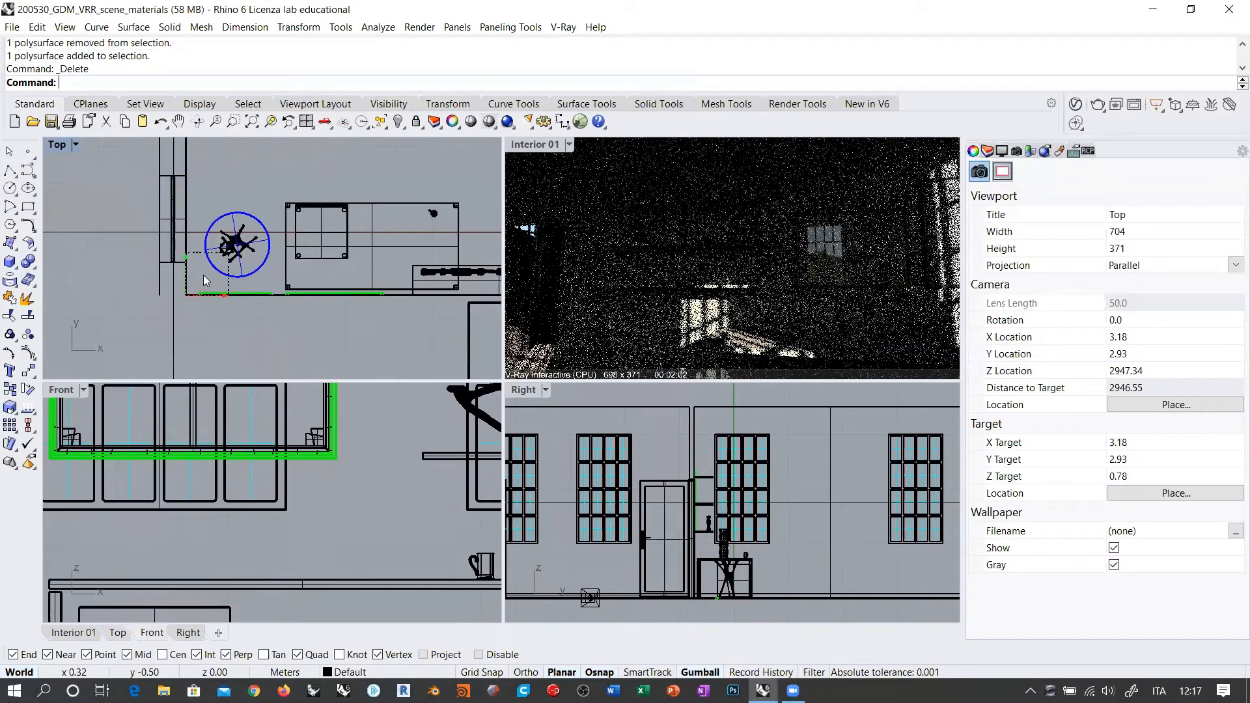
right_drag(267, 239, 275, 267)
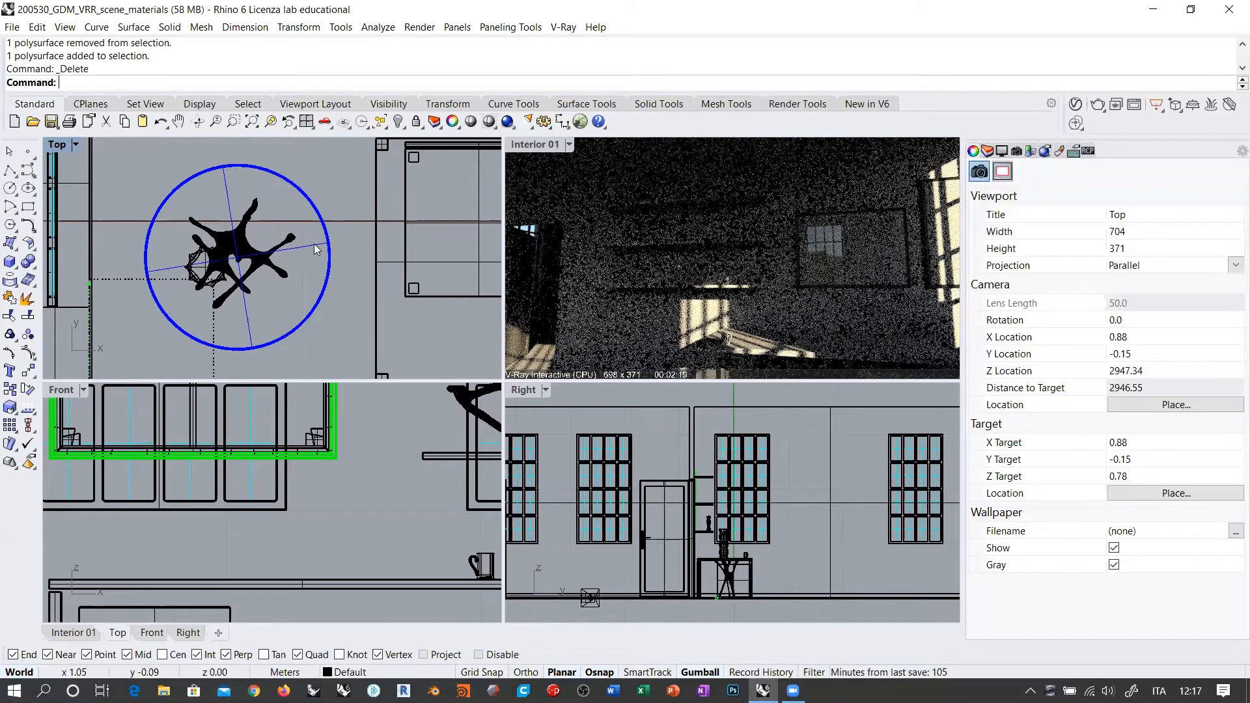
click(327, 195)
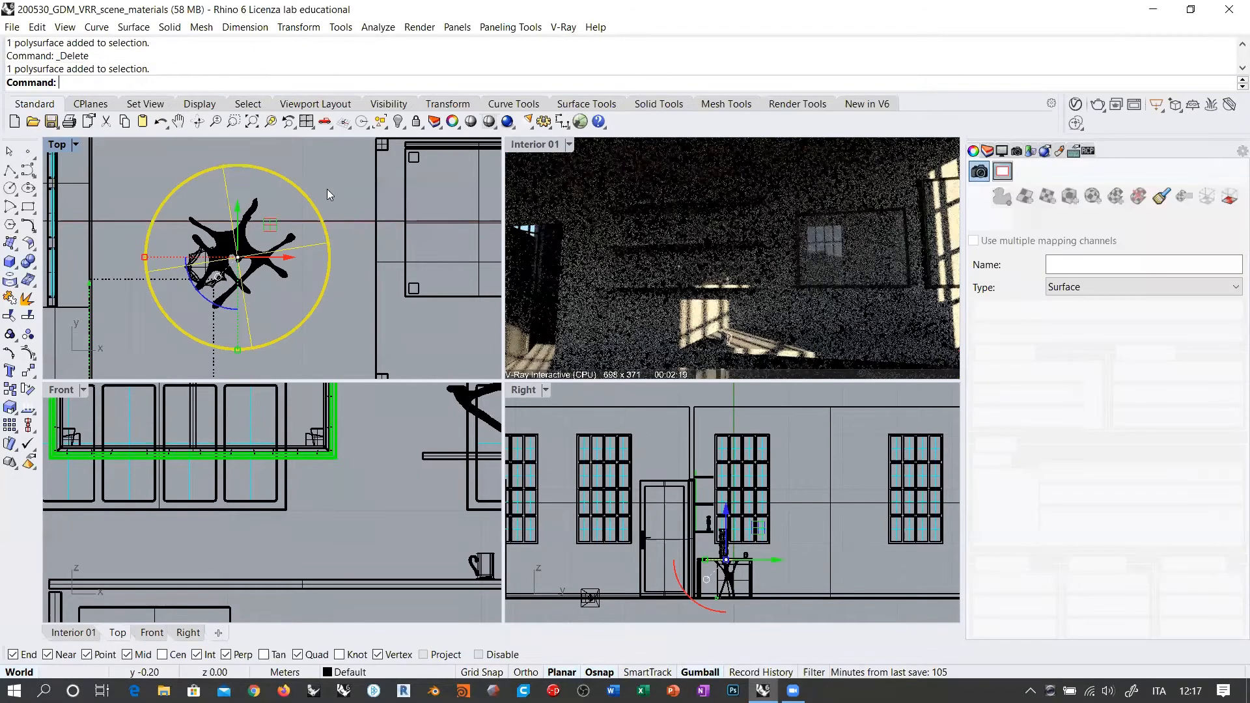
click(347, 230)
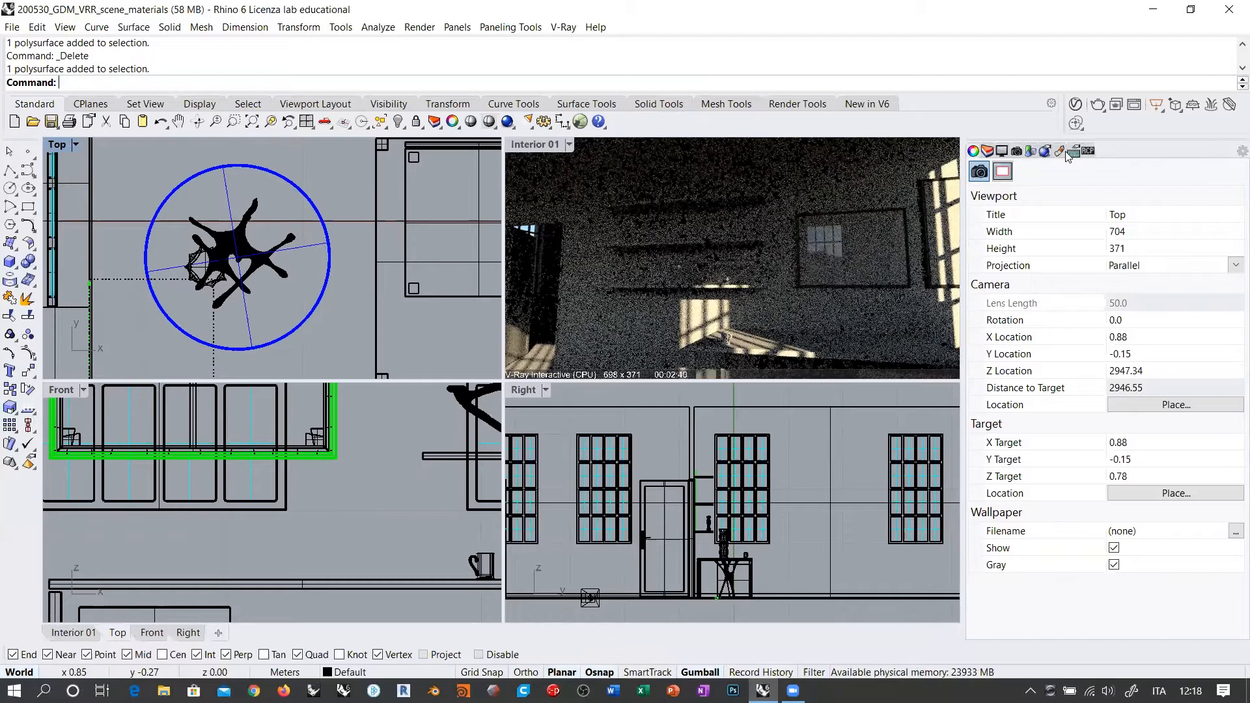
click(1074, 104)
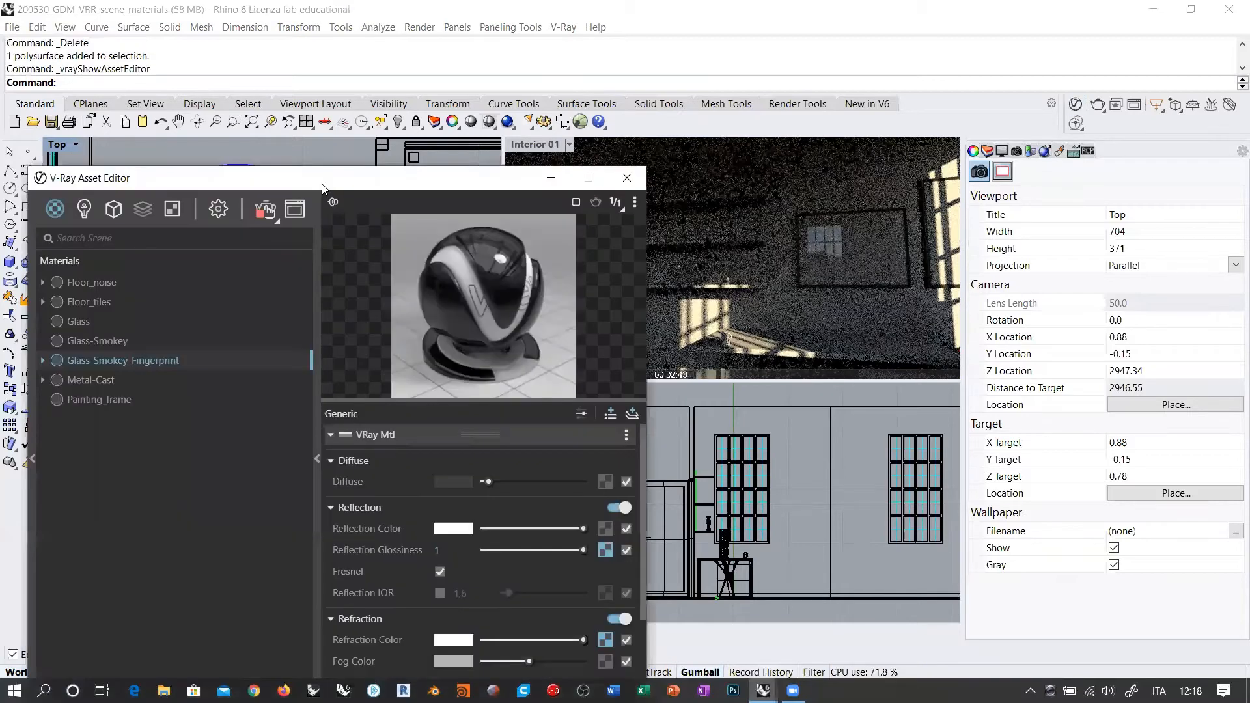
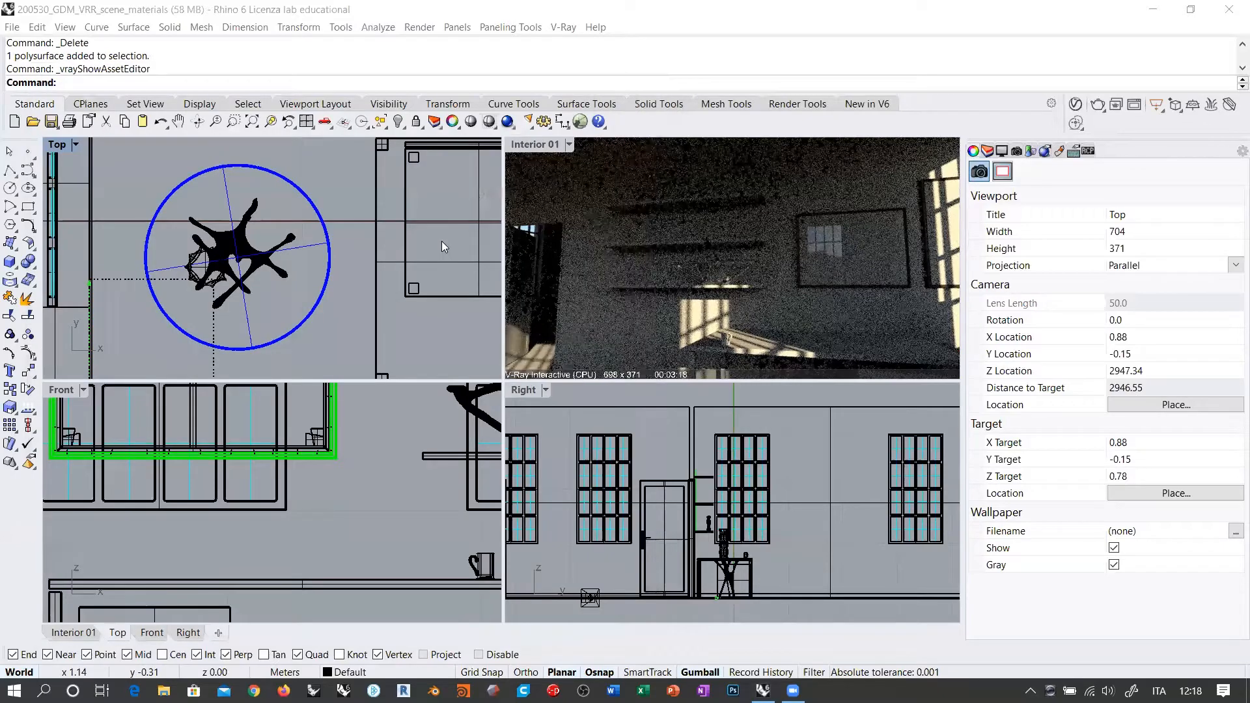
Step: Select the mug on the desk in the Top view and restore the CloseUp 01 named view
right_drag(441, 241, 300, 241)
scroll(372, 249, up, 4)
drag(225, 275, 342, 200)
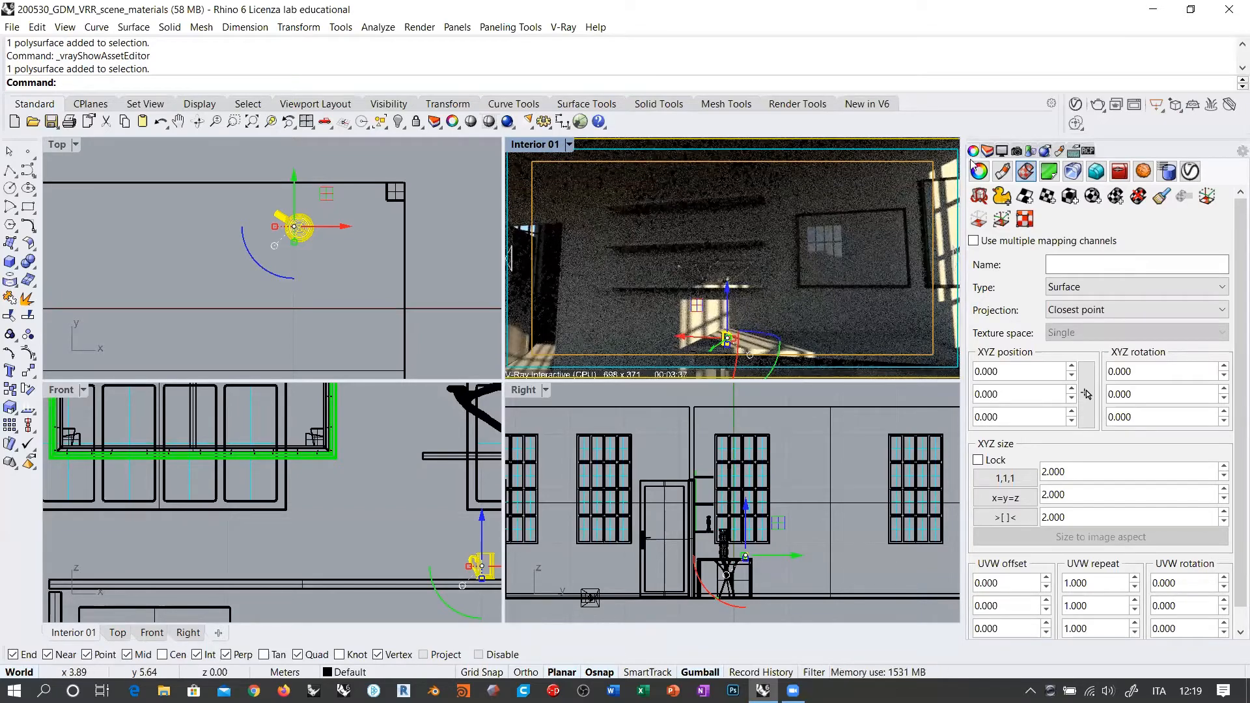
click(1017, 152)
double_click(1013, 218)
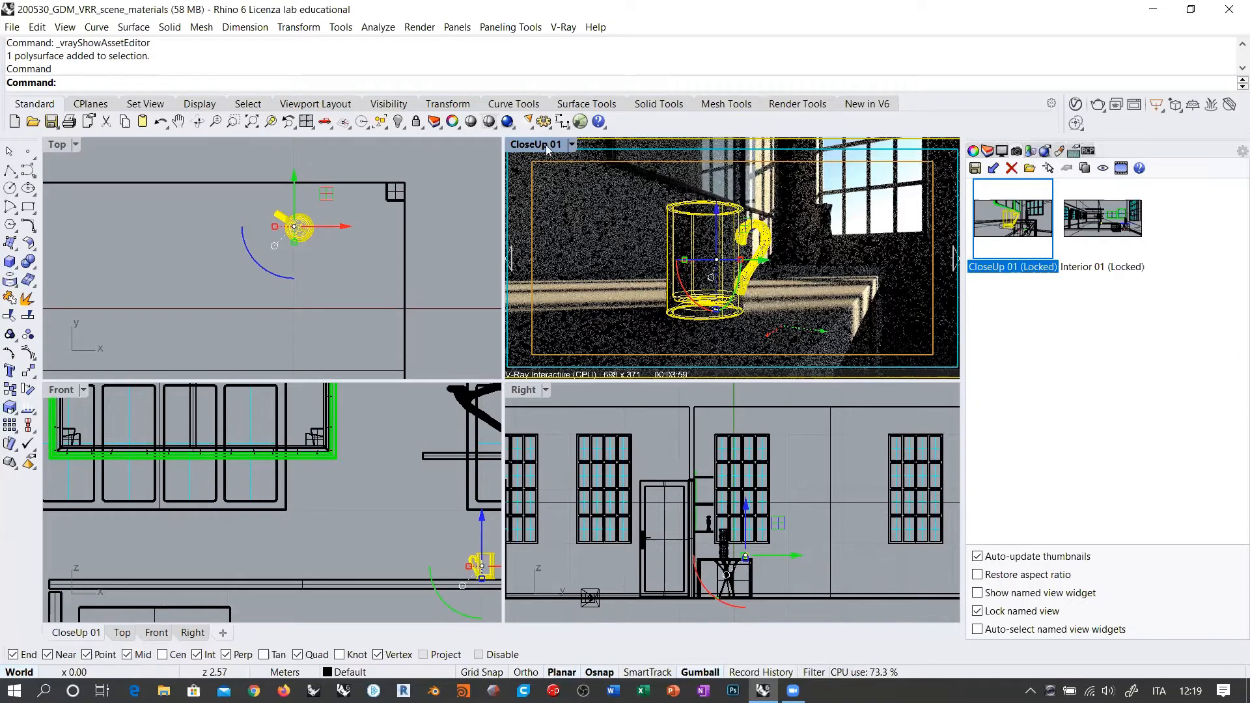
Step: Examine the mug in the CloseUp 01 interactive render without its selection highlight, and reselect the whole mug in Top view
click(775, 279)
click(770, 296)
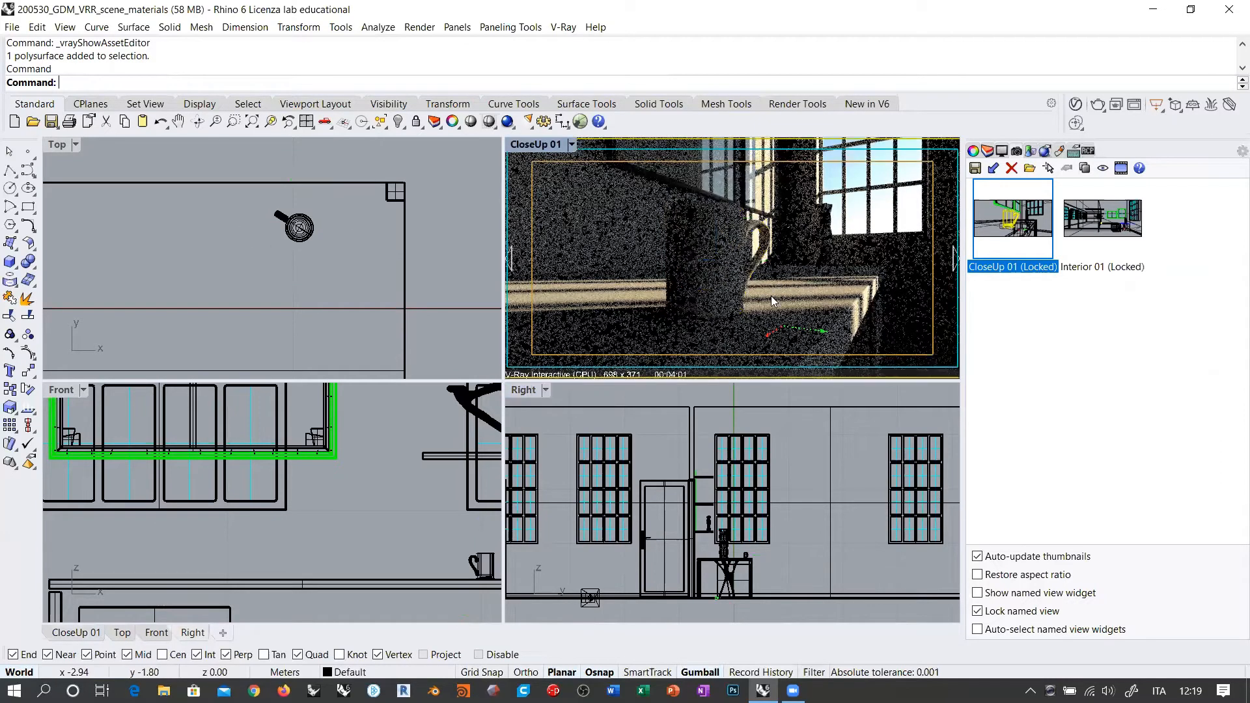
click(307, 231)
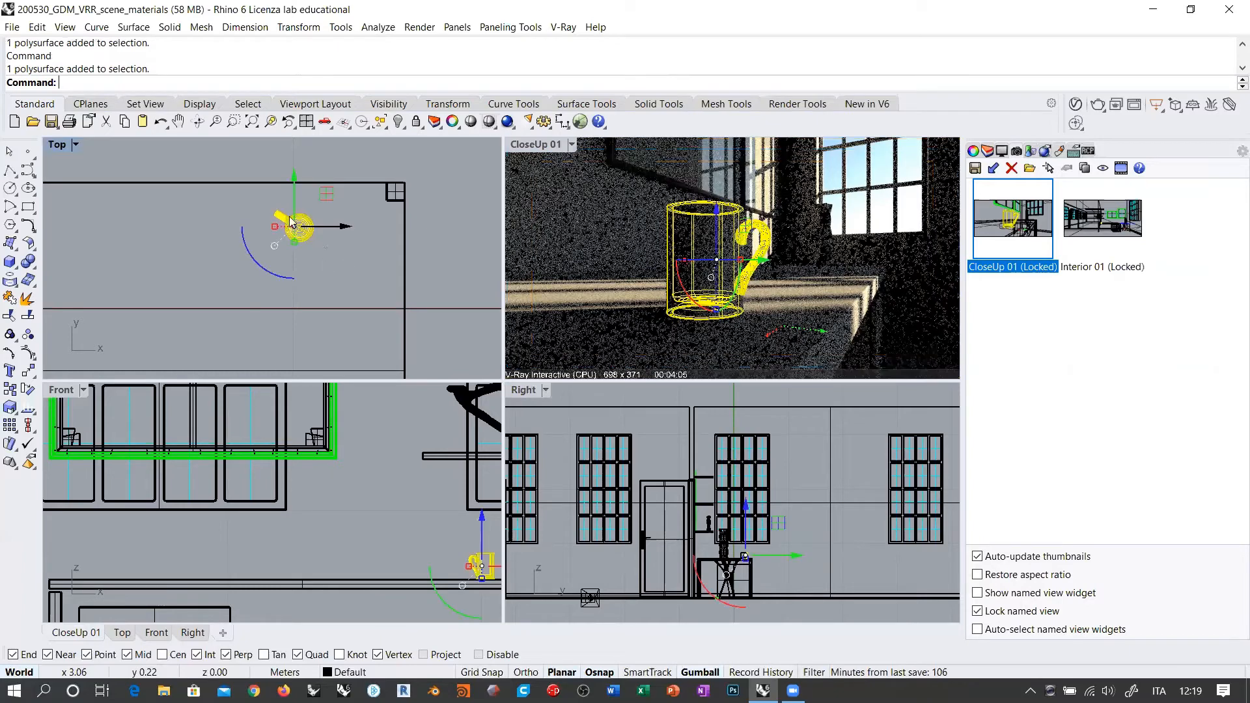
click(331, 233)
scroll(294, 212, up, 3)
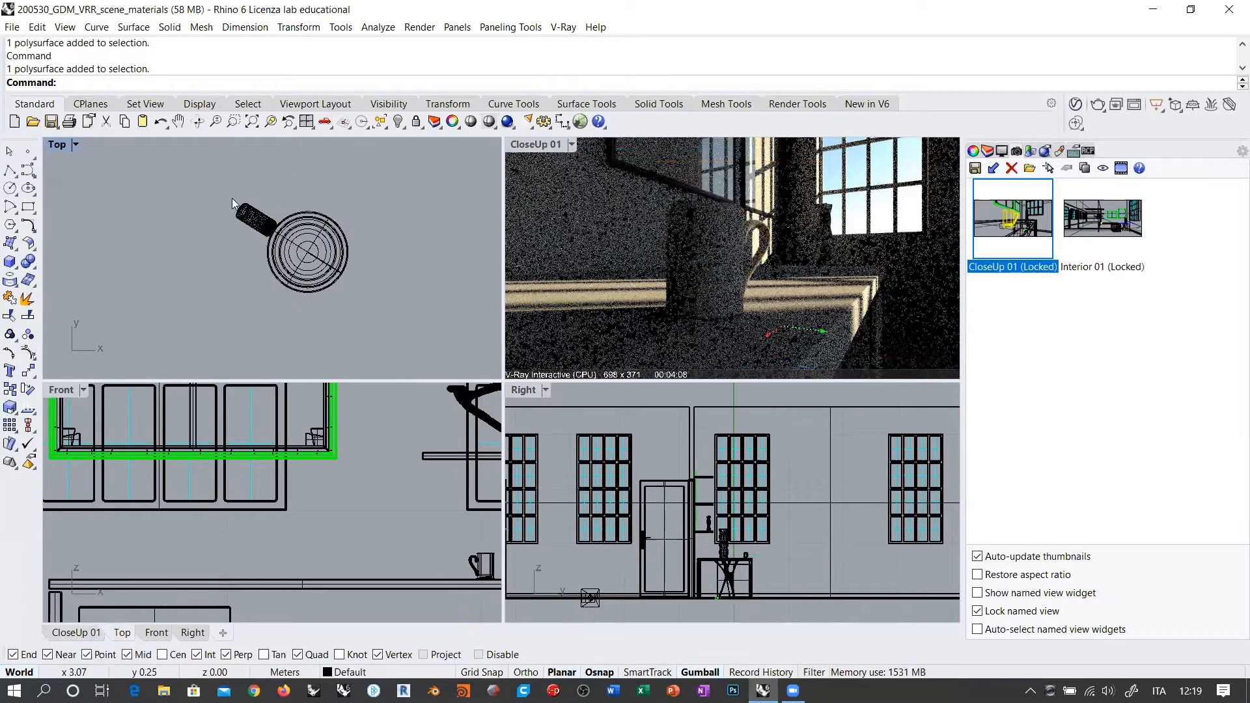
click(348, 280)
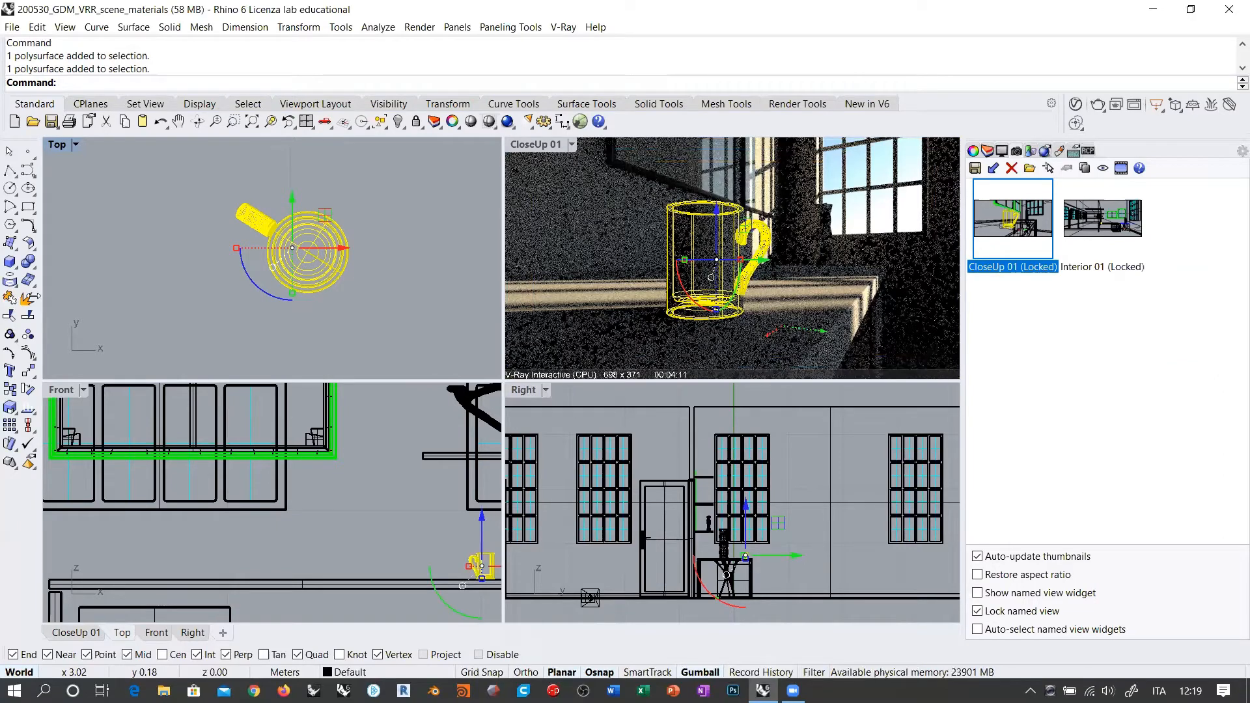
drag(216, 178, 420, 319)
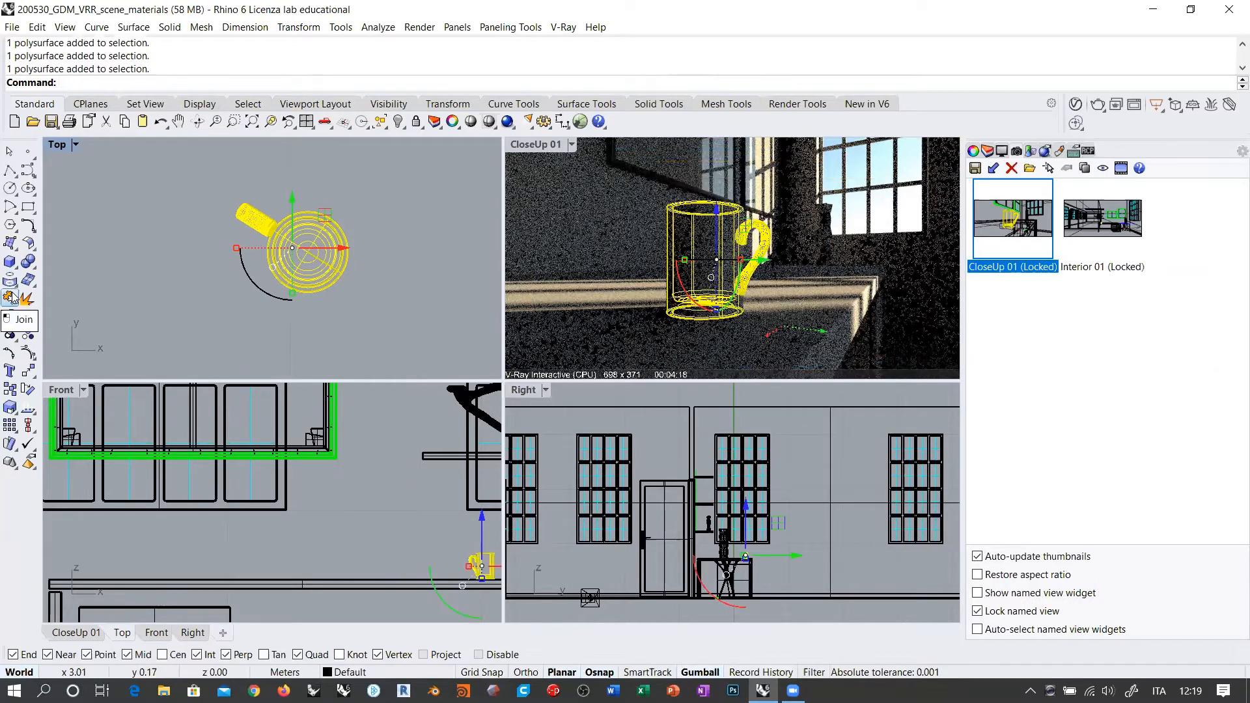
Step: Activate the CloseUp 01 viewport, reopen the V-Ray Asset Editor and create a Subsurface Scattering material
click(563, 169)
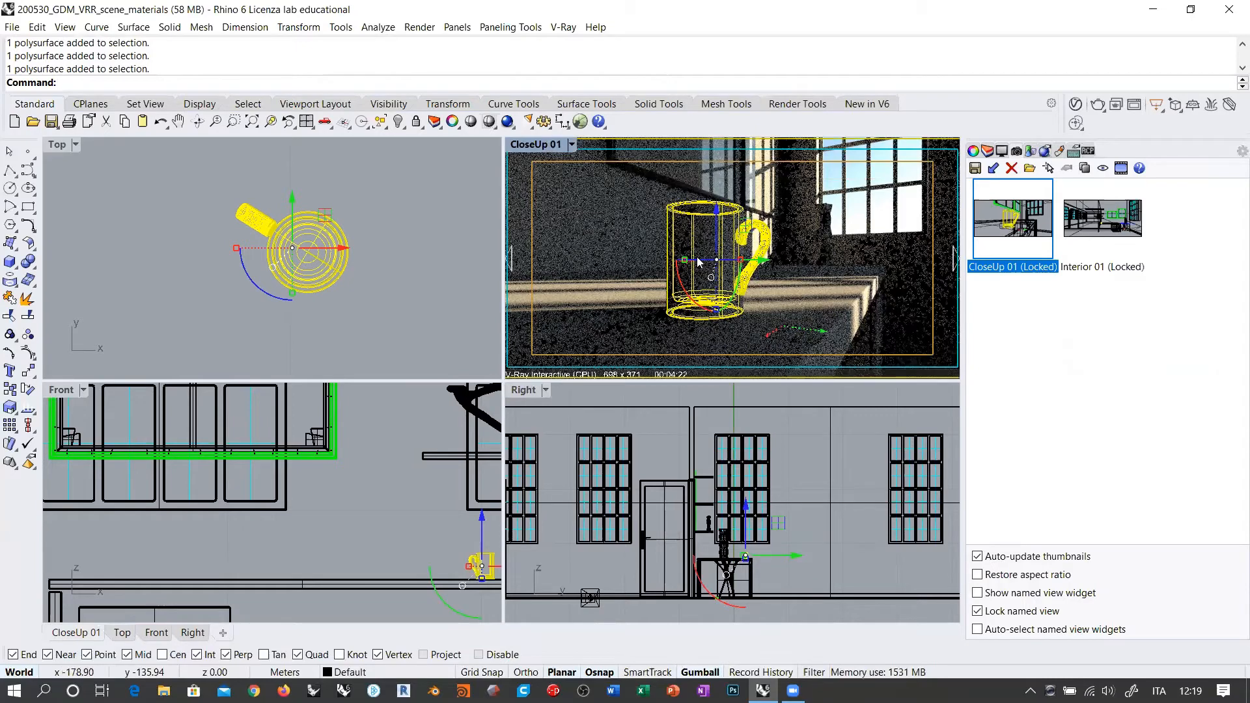
right_click(627, 260)
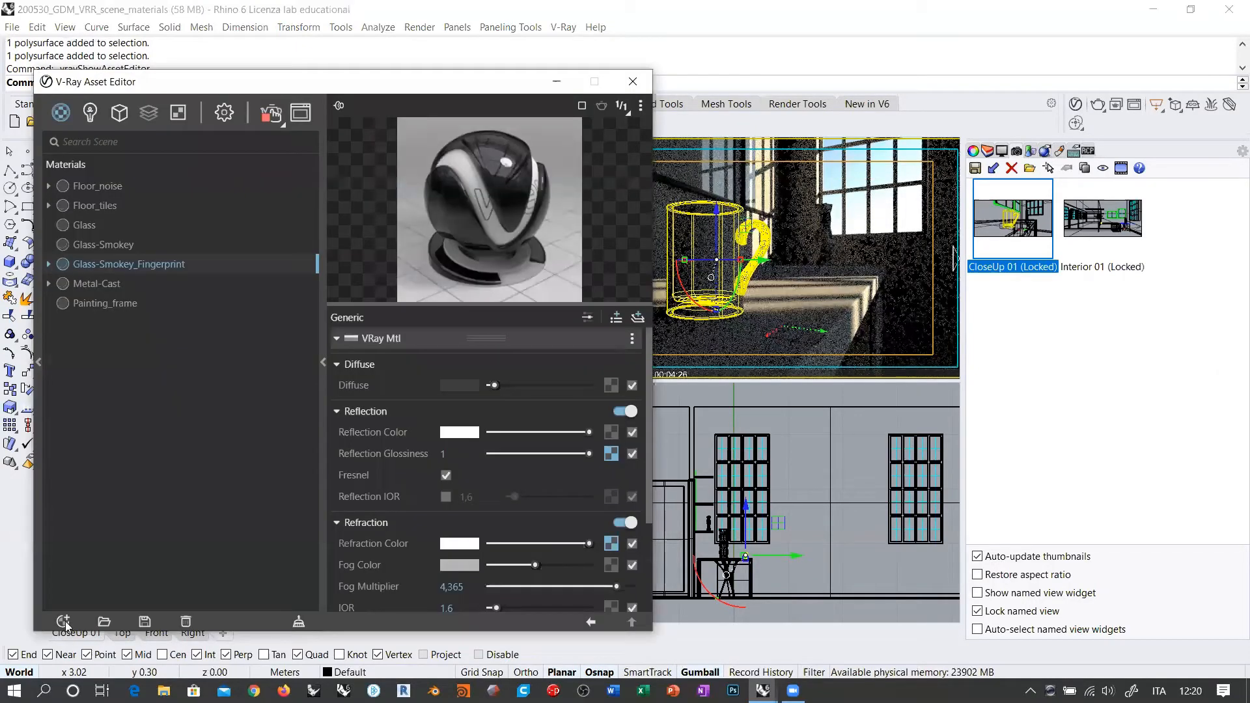
click(63, 622)
mouse_move(89, 601)
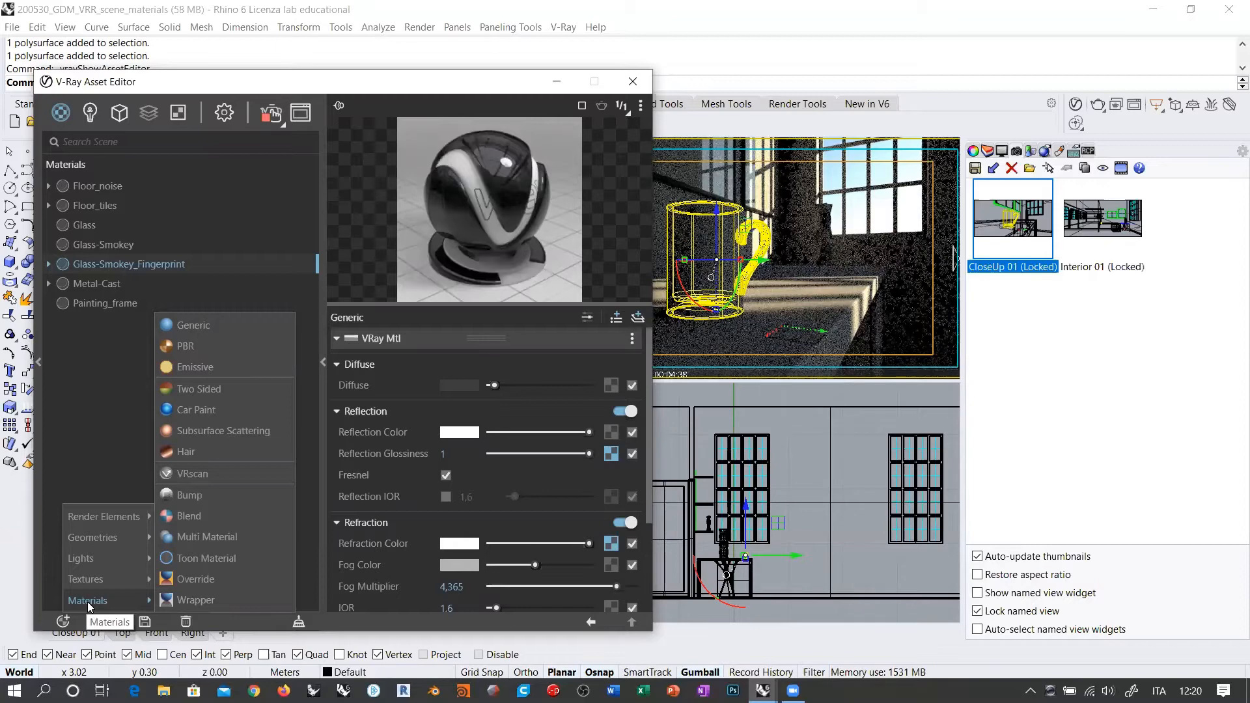
click(219, 436)
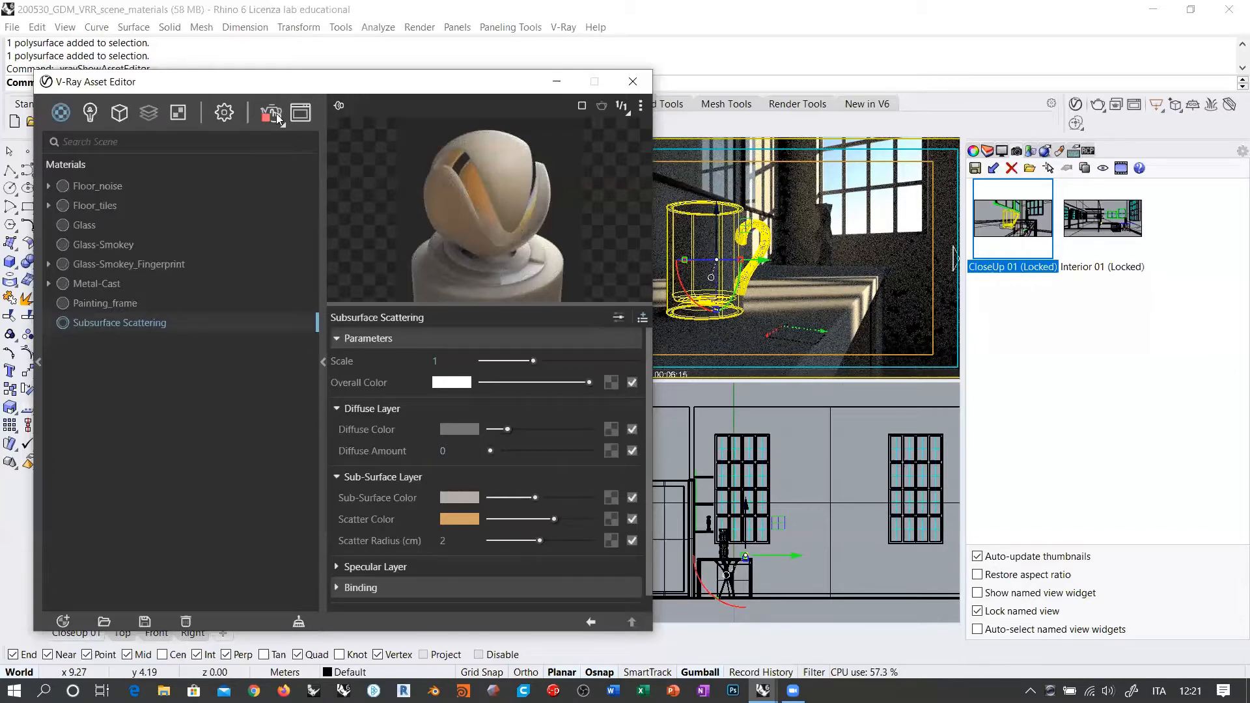
Step: Frame the selected mug in the CloseUp 01 view and apply the Subsurface Scattering material to it
drag(417, 85, 431, 263)
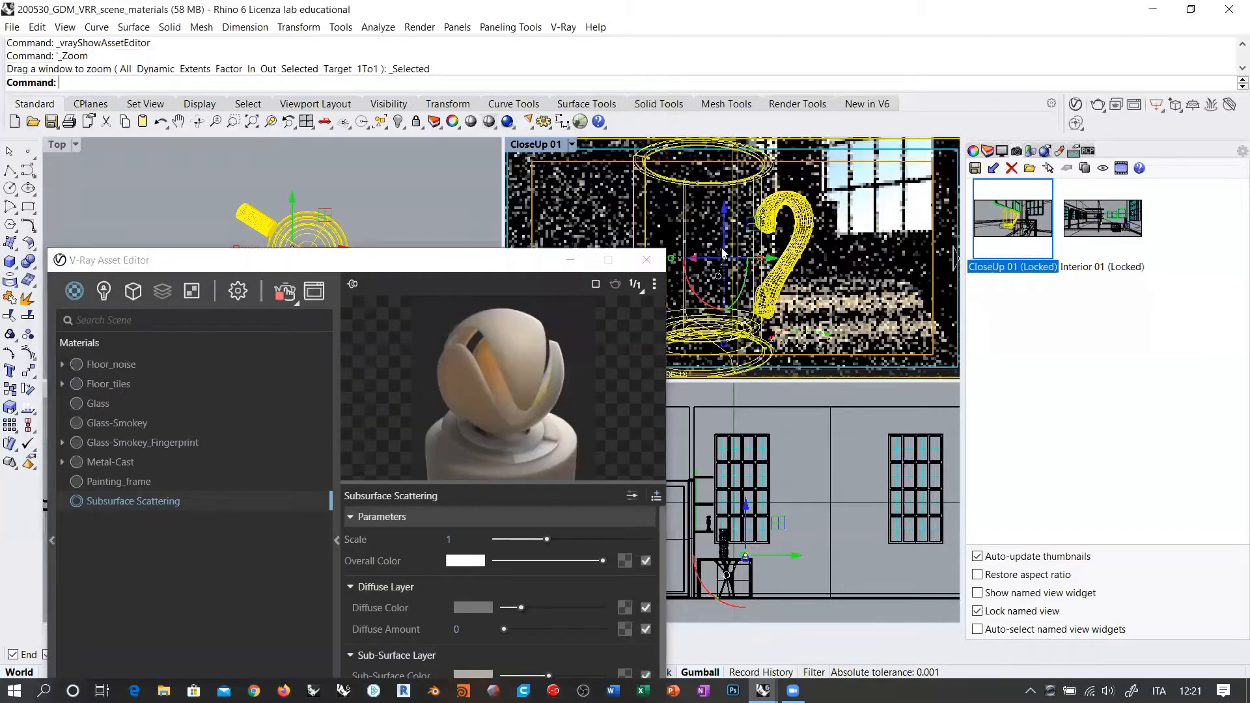
mouse_move(826, 290)
right_down()
mouse_move(875, 297)
mouse_move(760, 254)
mouse_move(775, 264)
mouse_move(716, 191)
mouse_move(699, 144)
mouse_move(835, 268)
right_up()
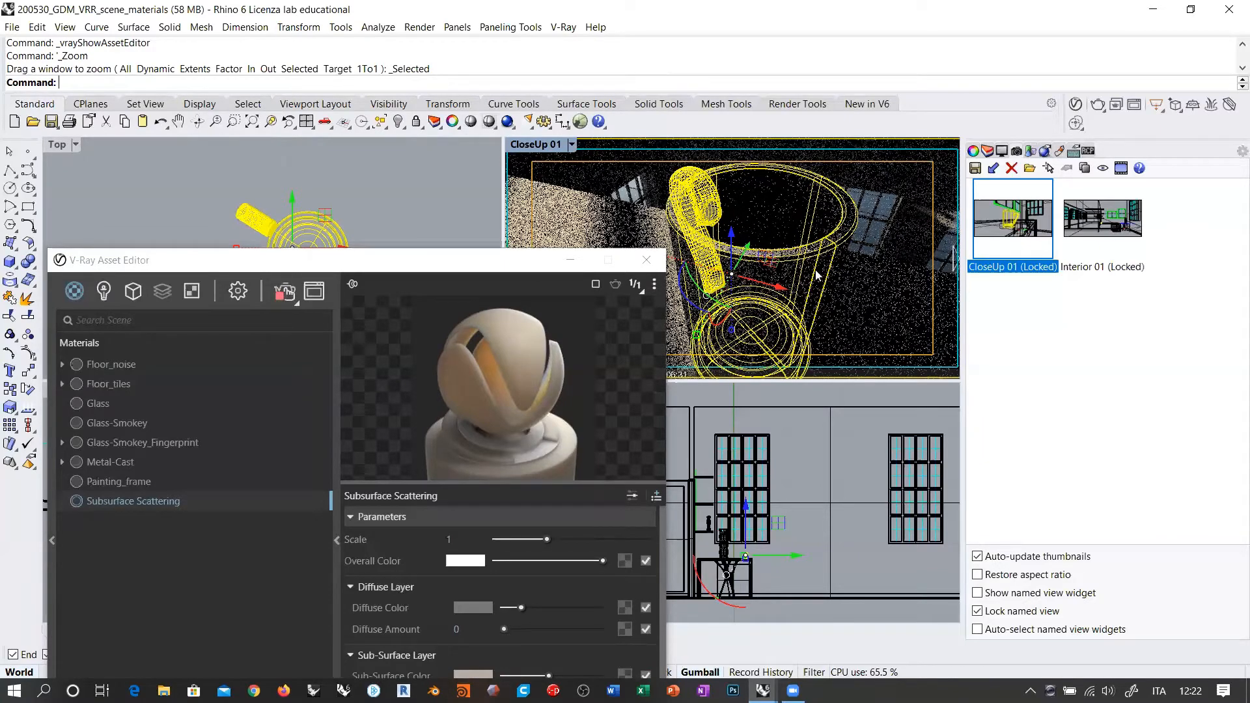
right_drag(719, 254, 785, 220)
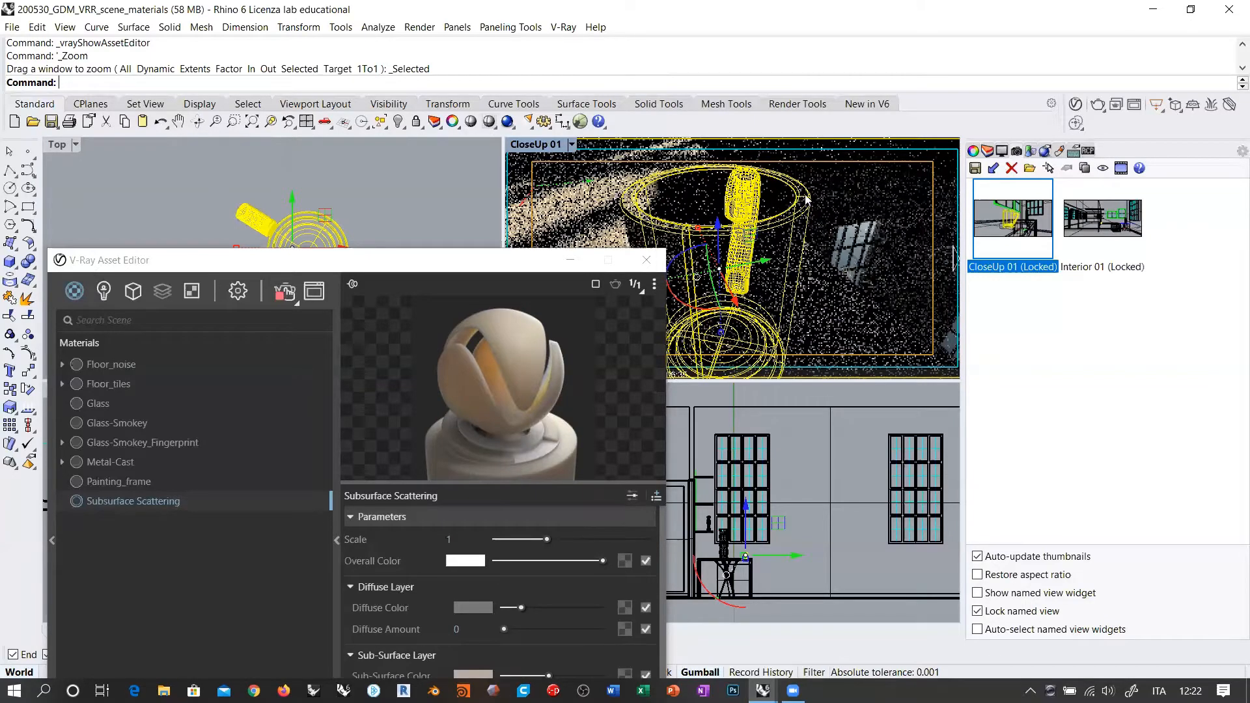
right_drag(806, 198, 755, 232)
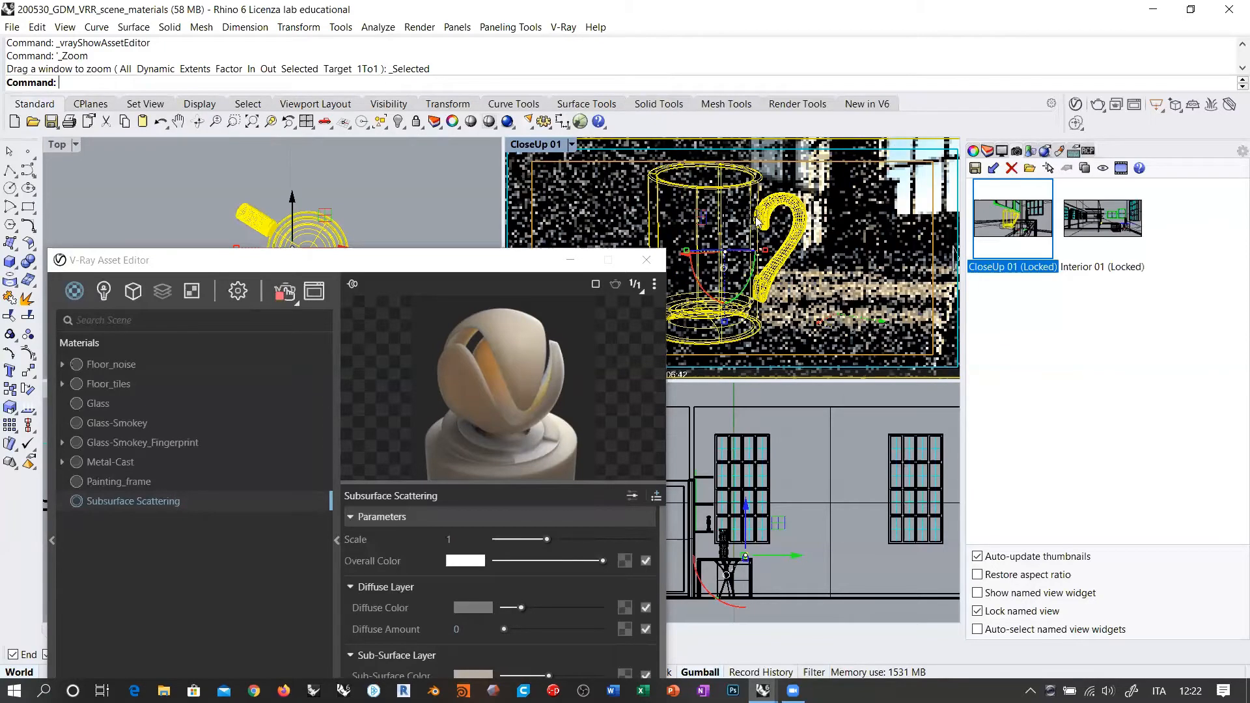
right_drag(757, 221, 806, 240)
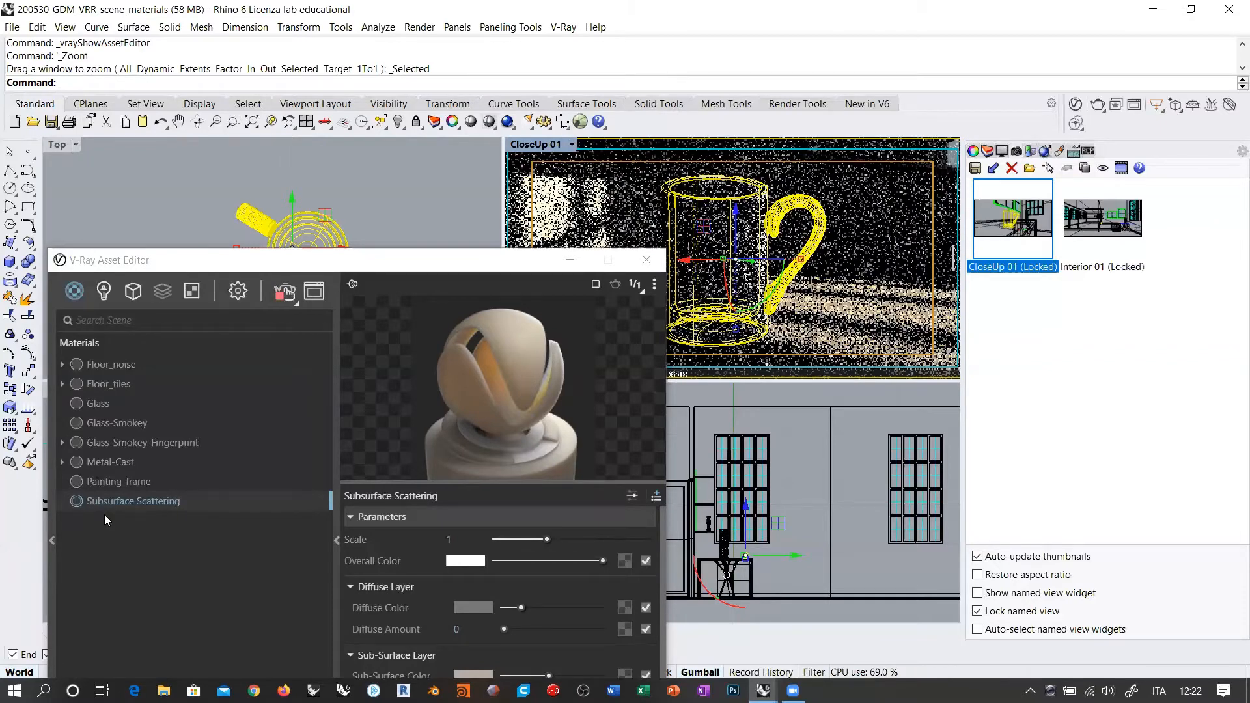
right_click(143, 532)
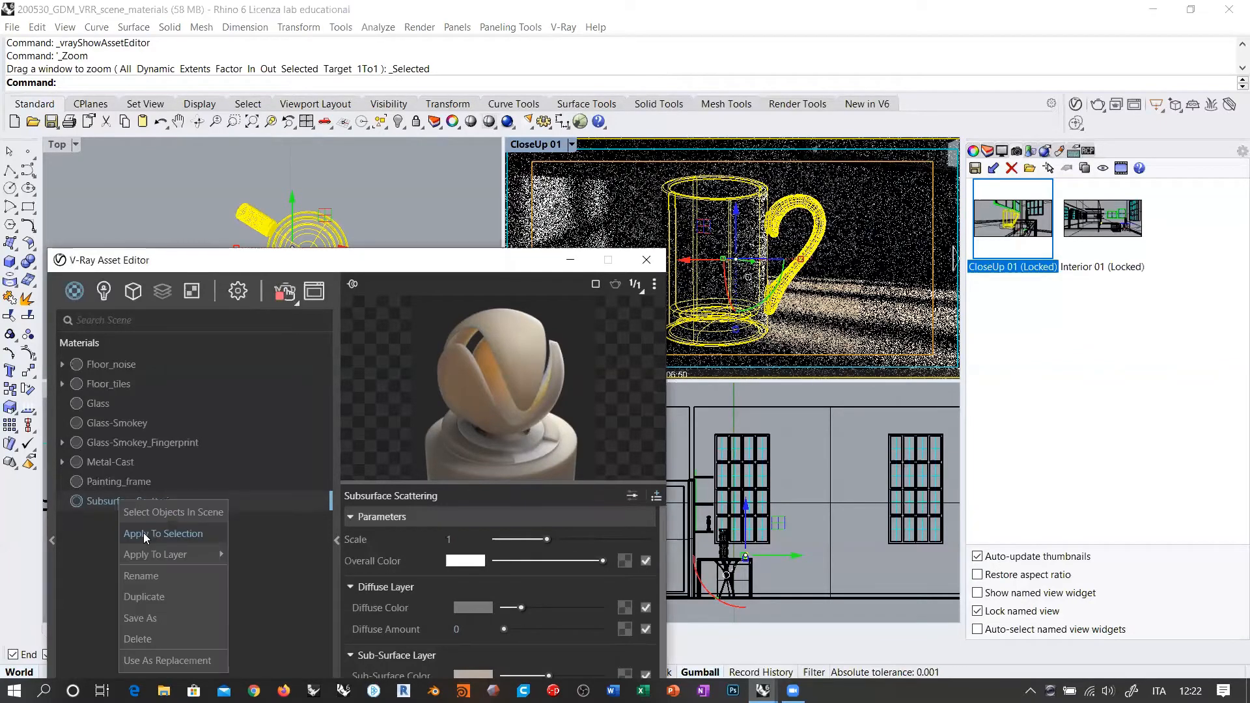
click(154, 542)
Step: Close the V-Ray Asset Editor and deselect the mug to examine its new material in the CloseUp 01 interactive render
click(647, 260)
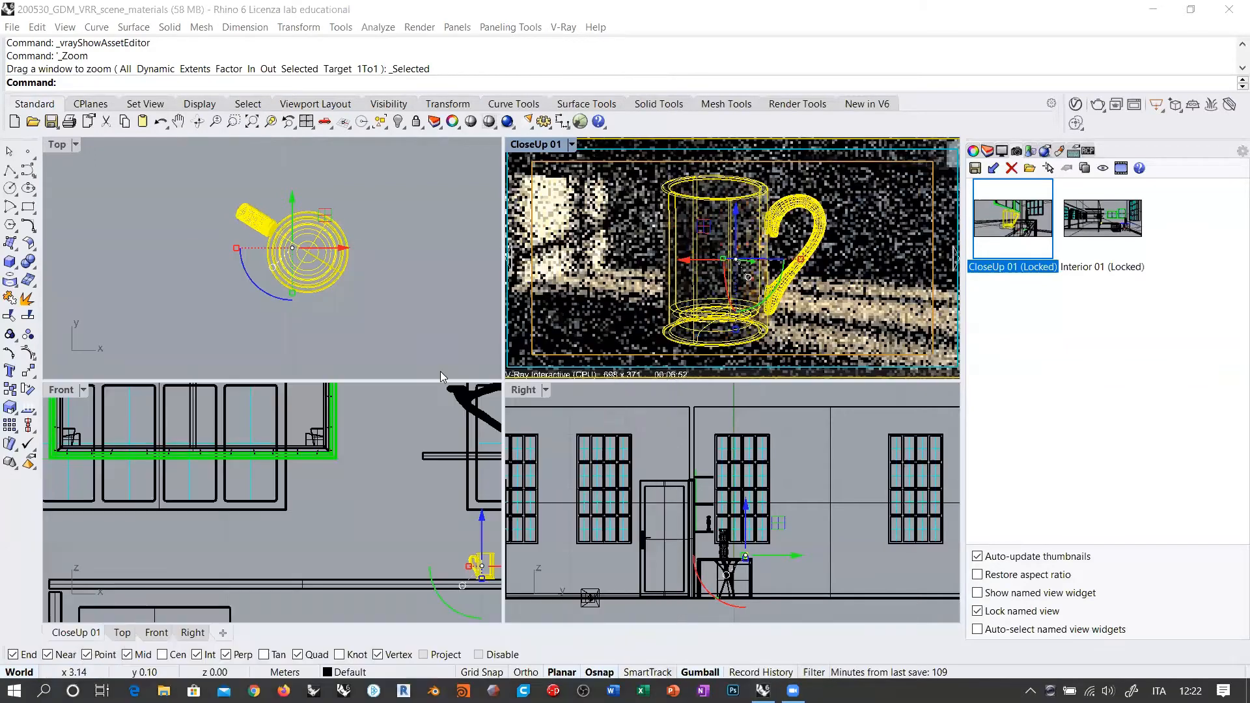
click(822, 451)
click(833, 258)
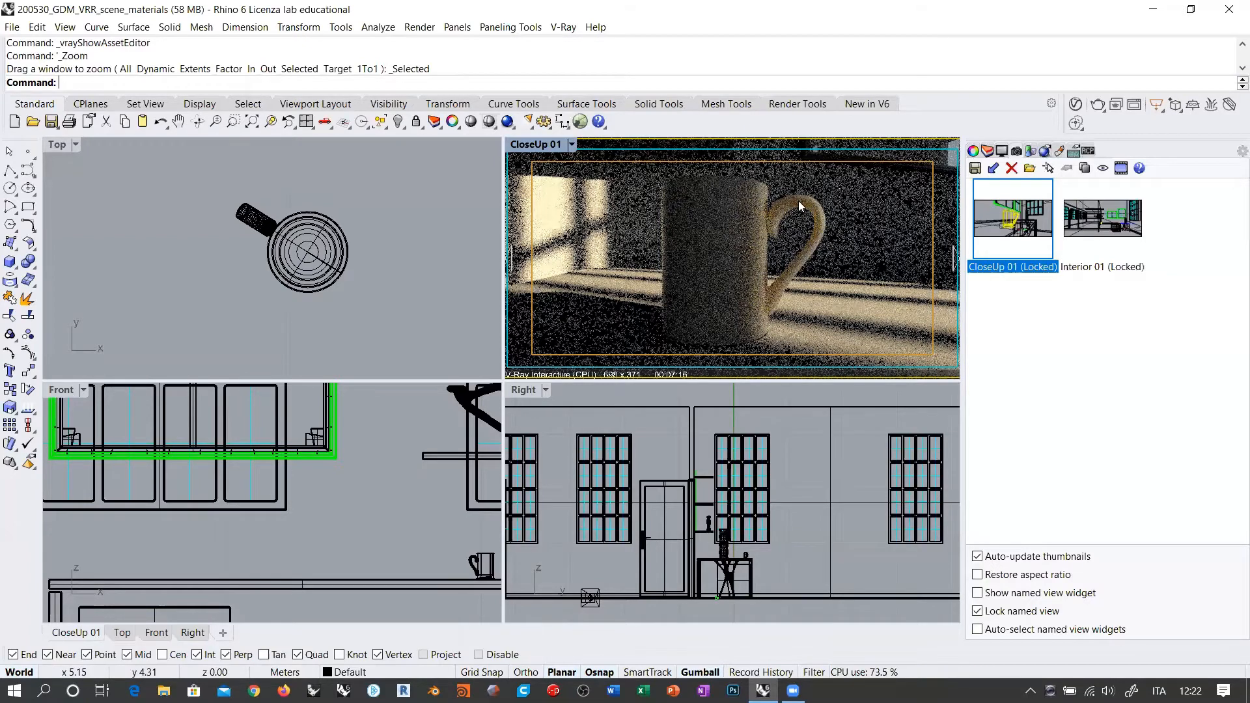
Step: Reopen the V-Ray Asset Editor and set the Specular Layer glossiness of the Subsurface Scattering material to 1
click(1076, 104)
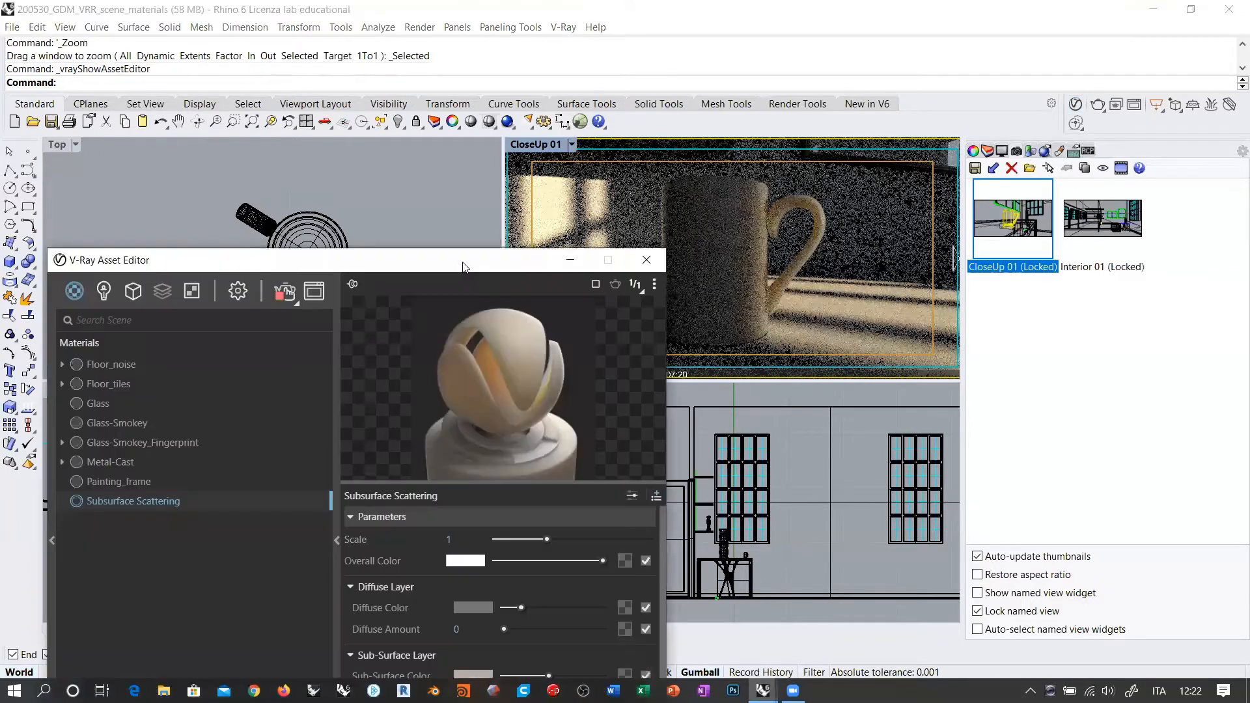
drag(464, 267, 358, 105)
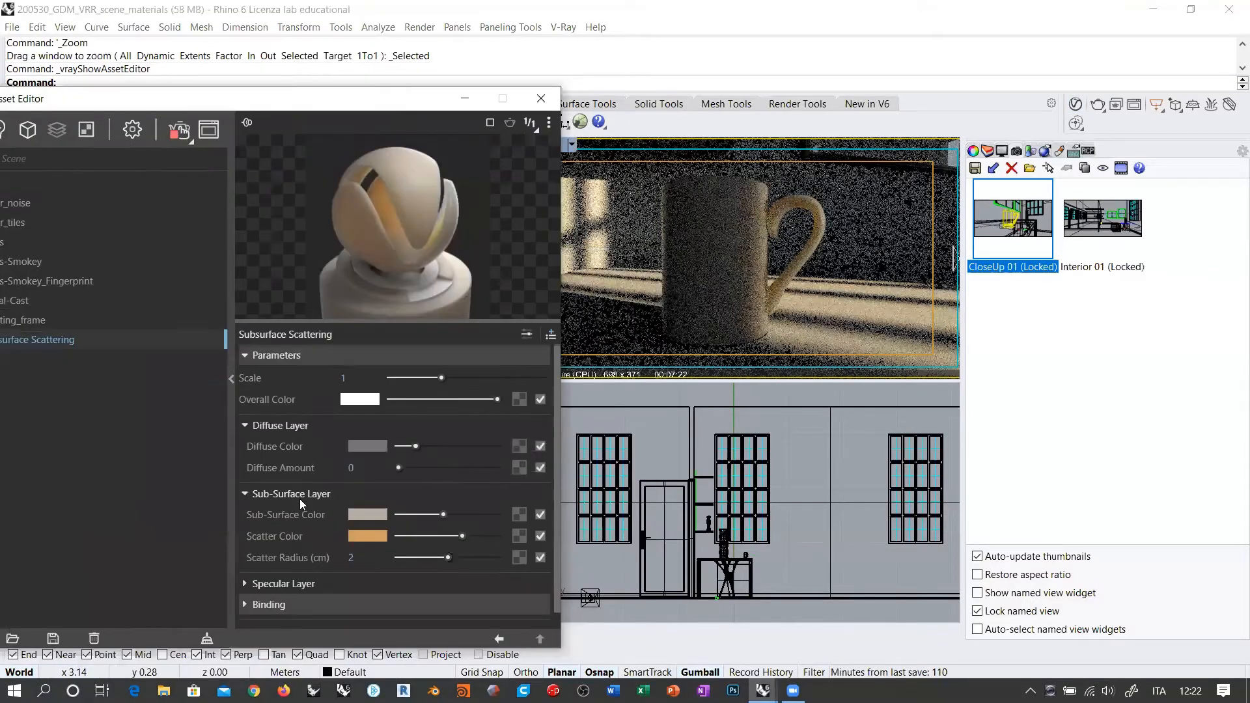
click(245, 584)
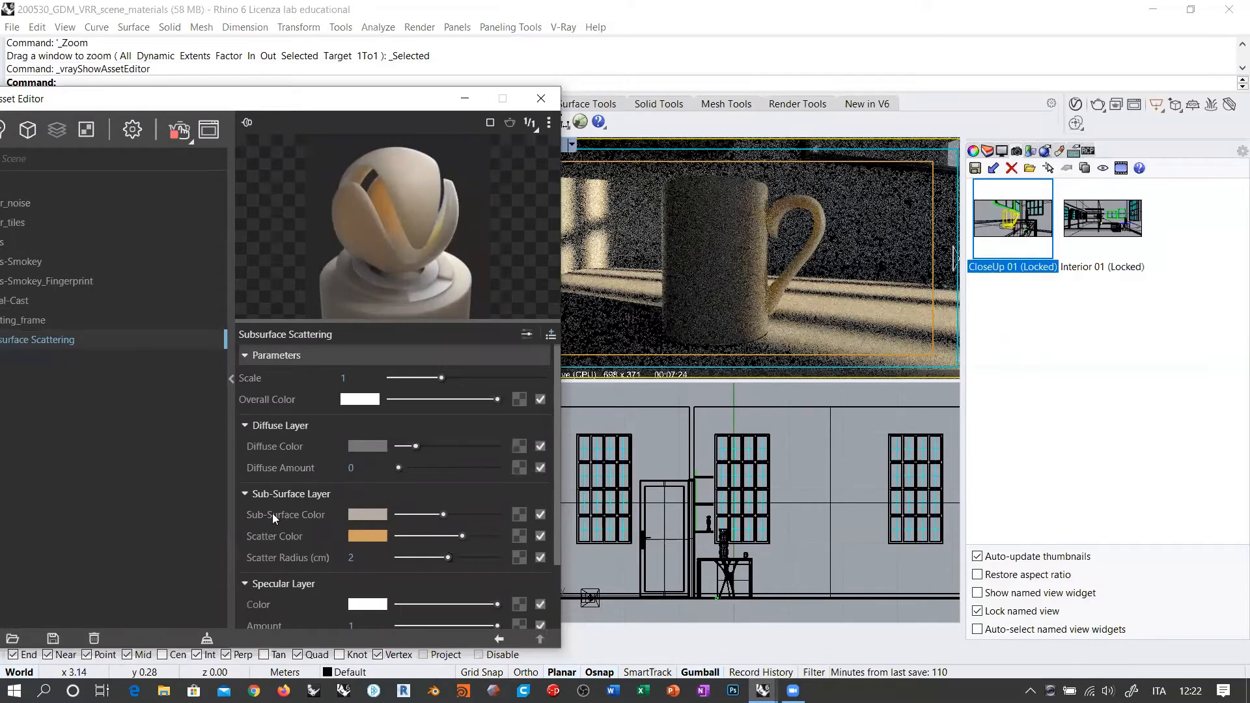
scroll(287, 507, down, 2)
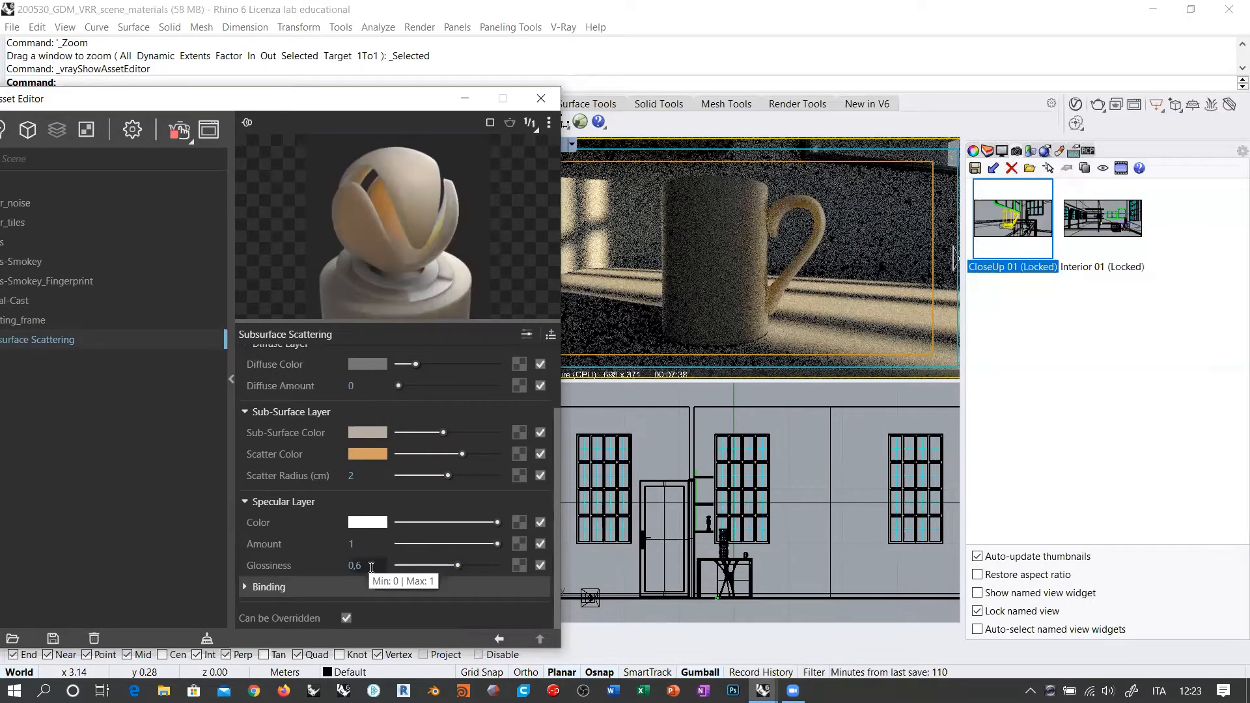
drag(460, 564, 539, 568)
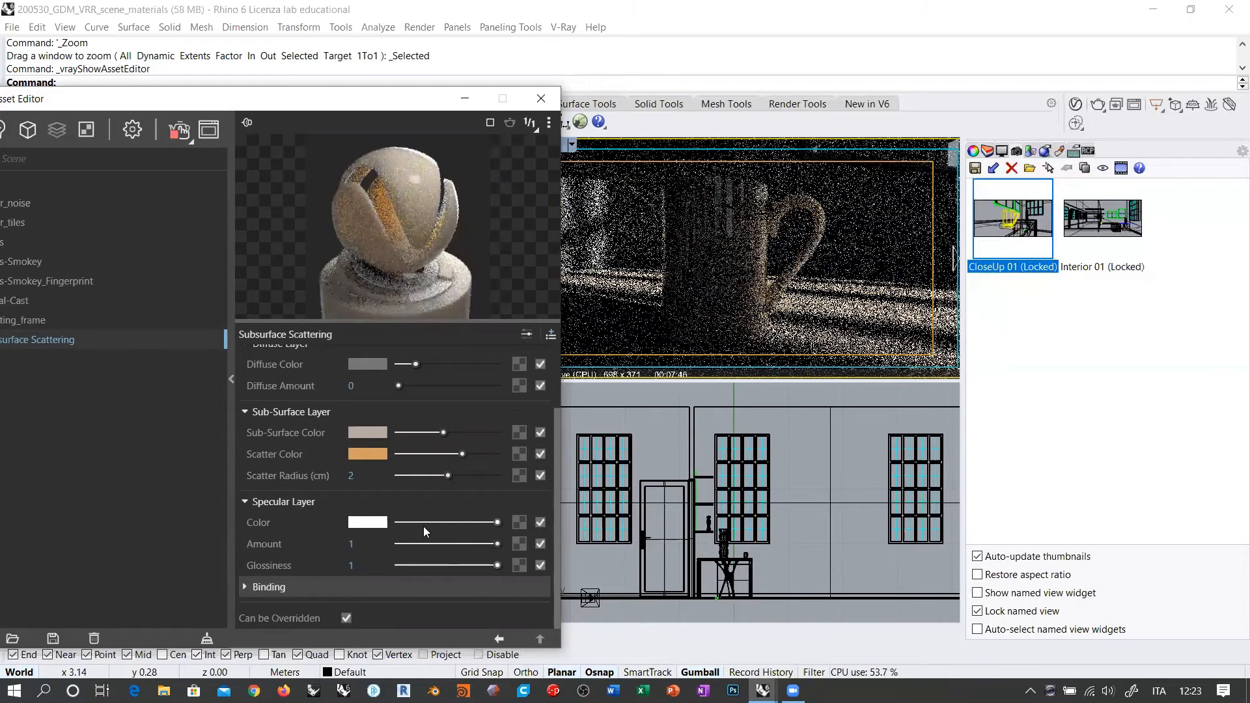
Step: Try to raise the Specular Layer amount of the Subsurface Scattering material to 10
click(367, 543)
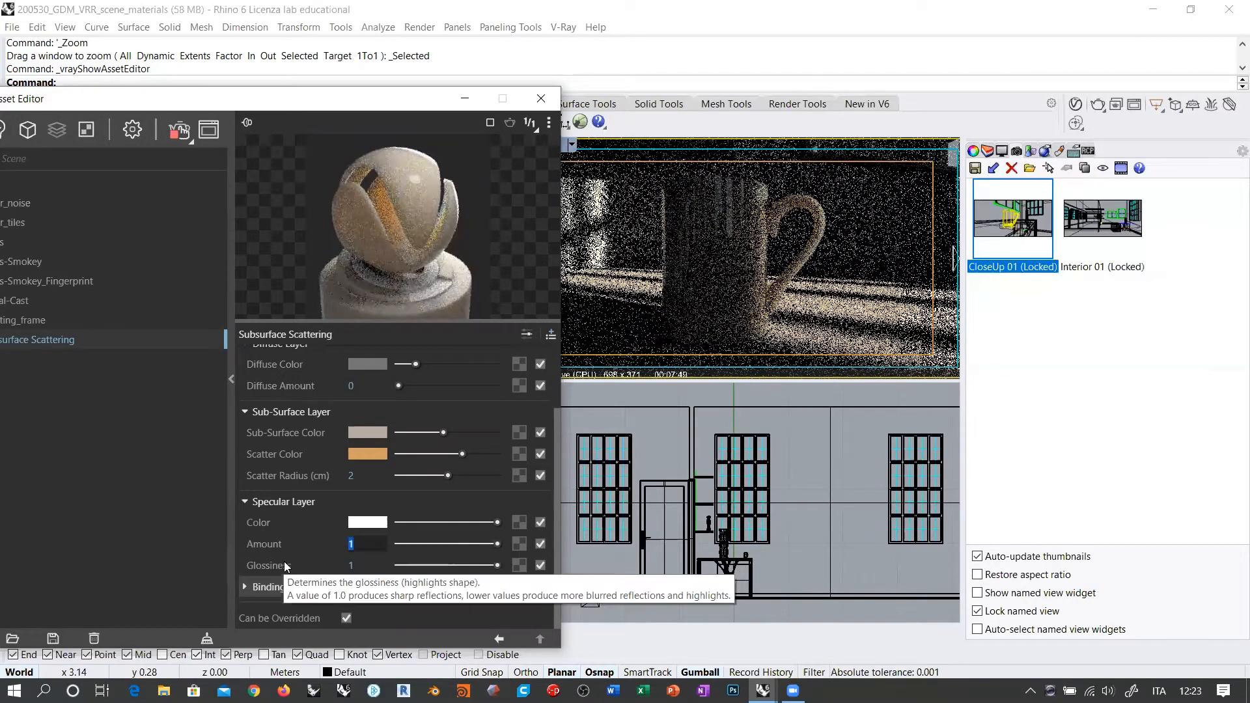
text(10)
key(Return)
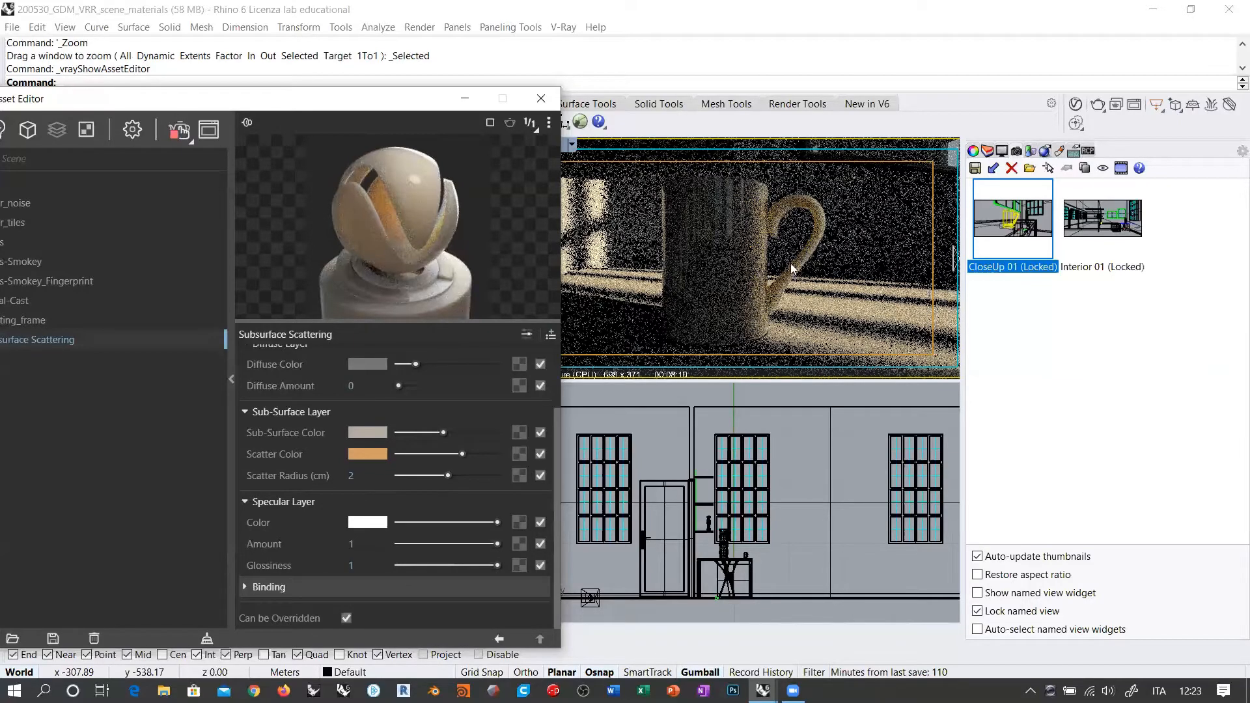
Step: Examine the glossy mug from a slightly different angle and review the additional attributes available for the Subsurface Scattering material
click(739, 264)
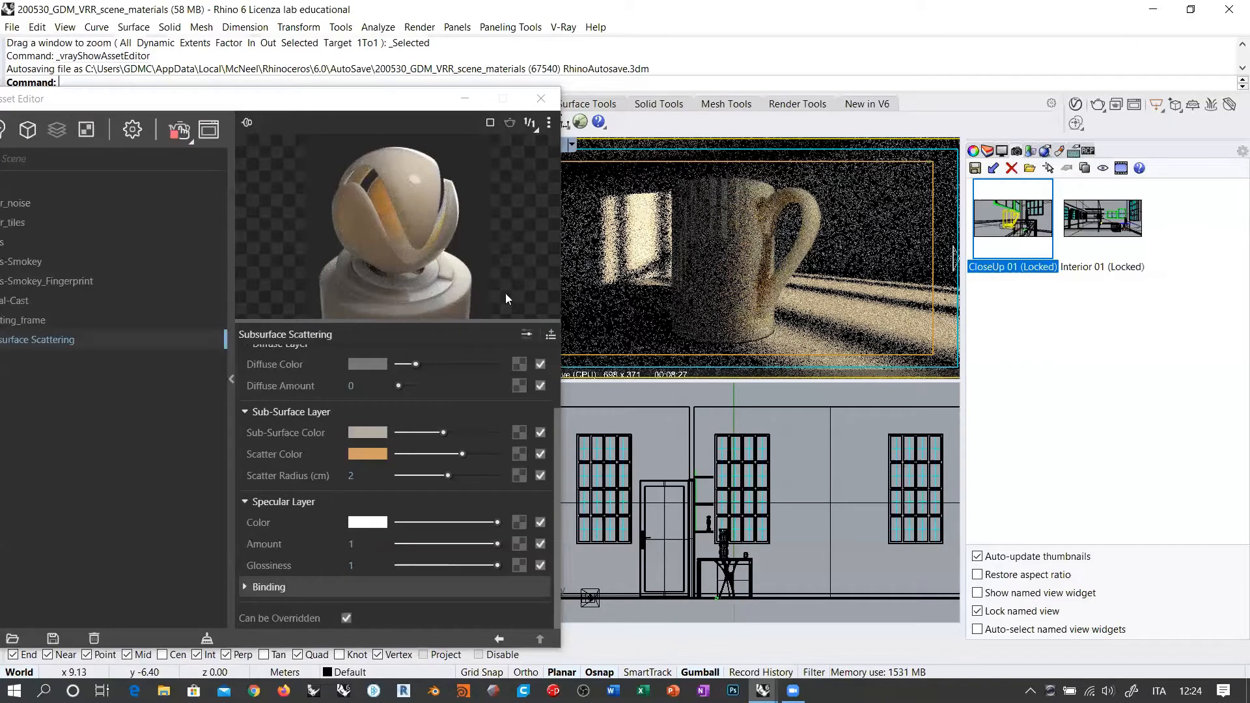
click(300, 544)
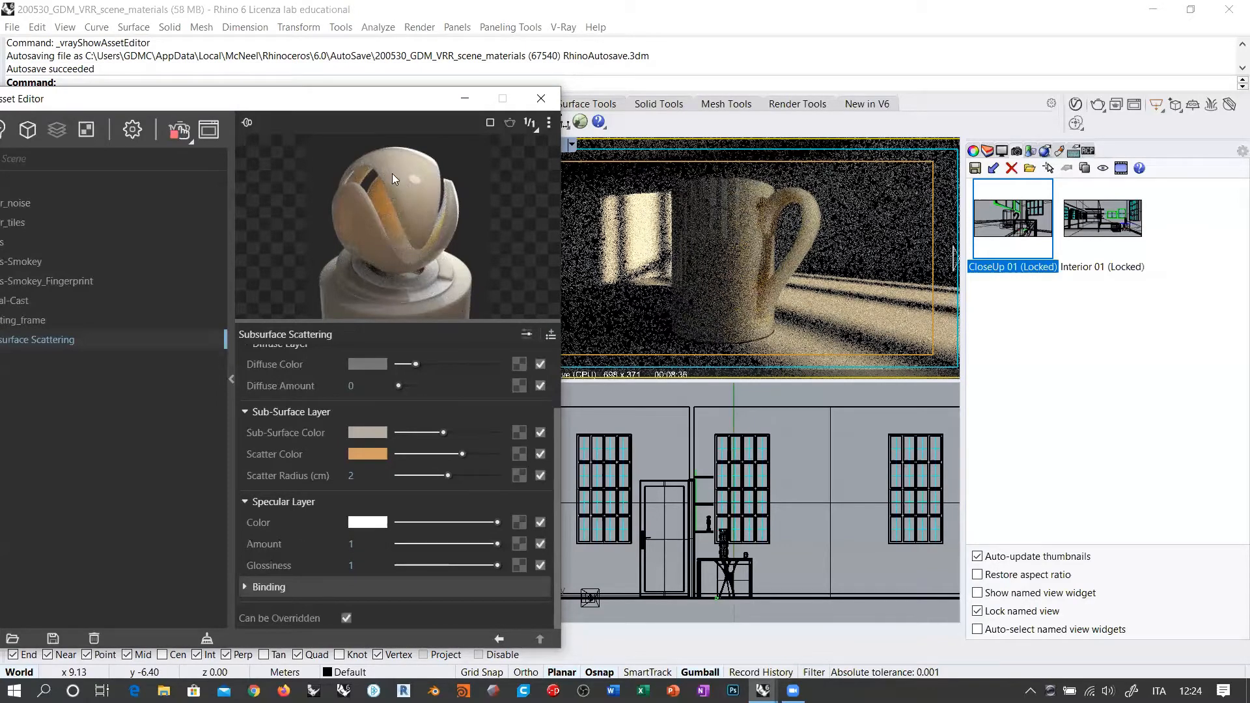
click(550, 334)
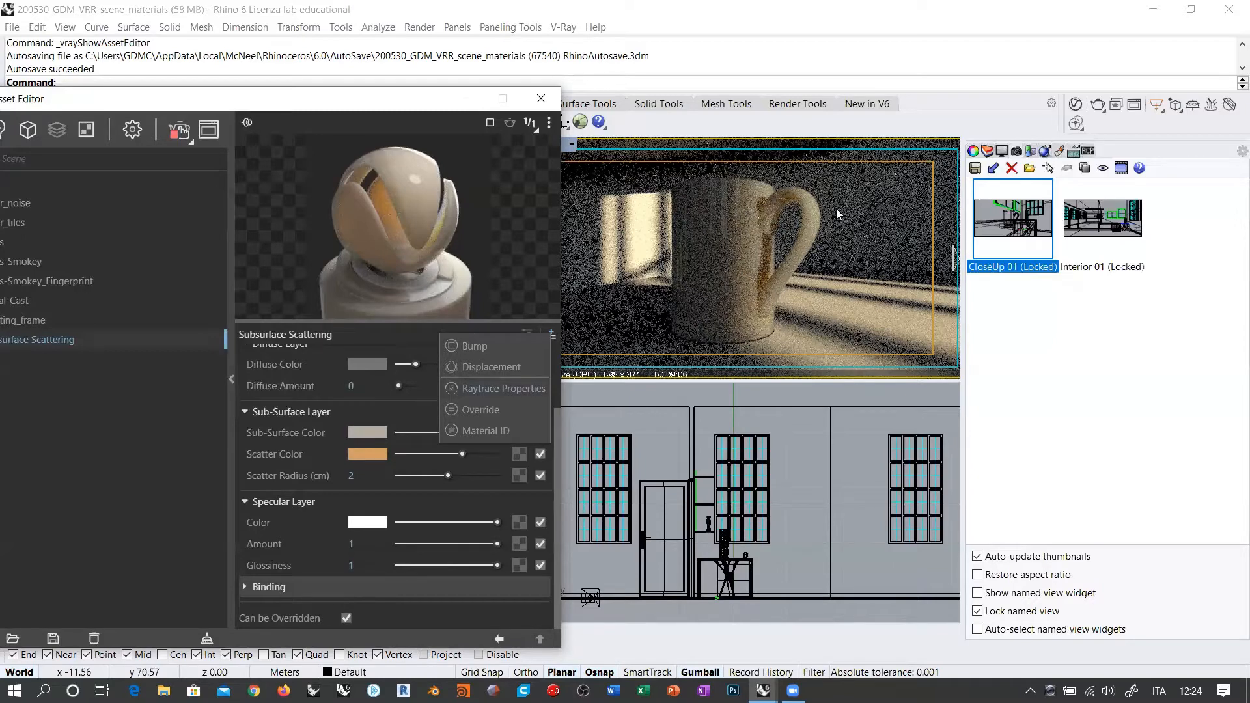
click(655, 292)
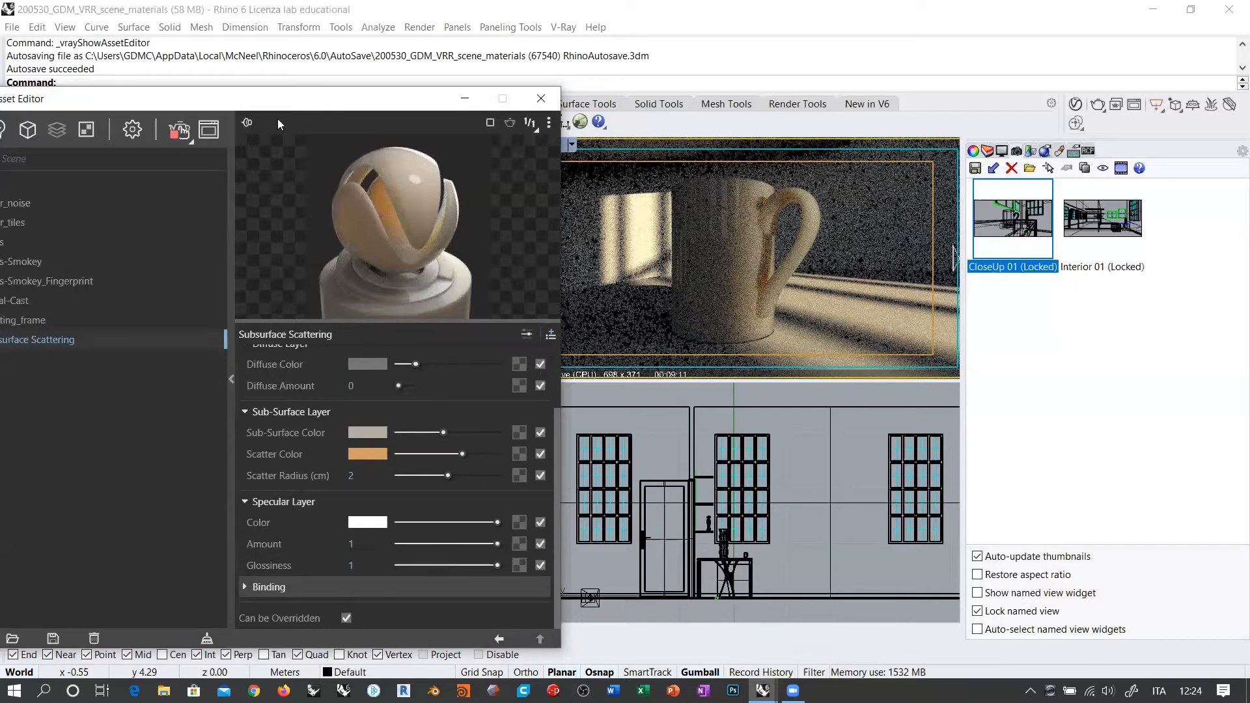
Step: Set the Diffuse Color of the Subsurface Scattering material to white
drag(278, 98, 344, 34)
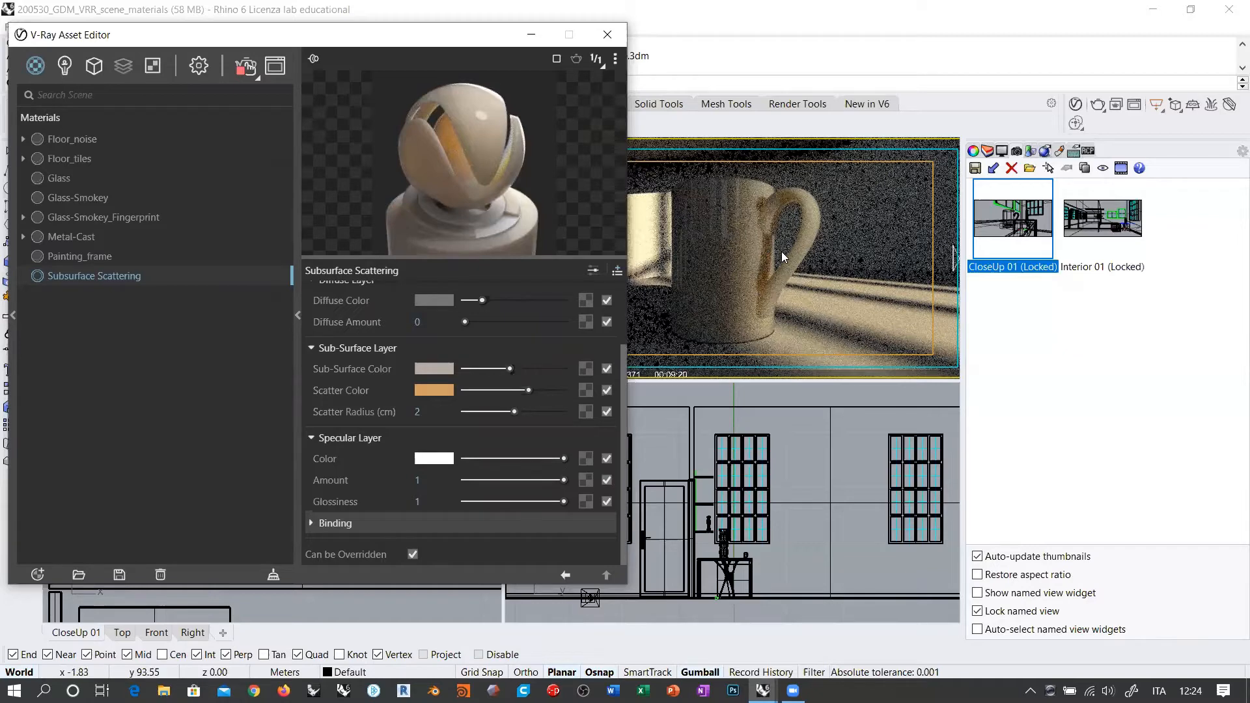
scroll(384, 328, up, 1)
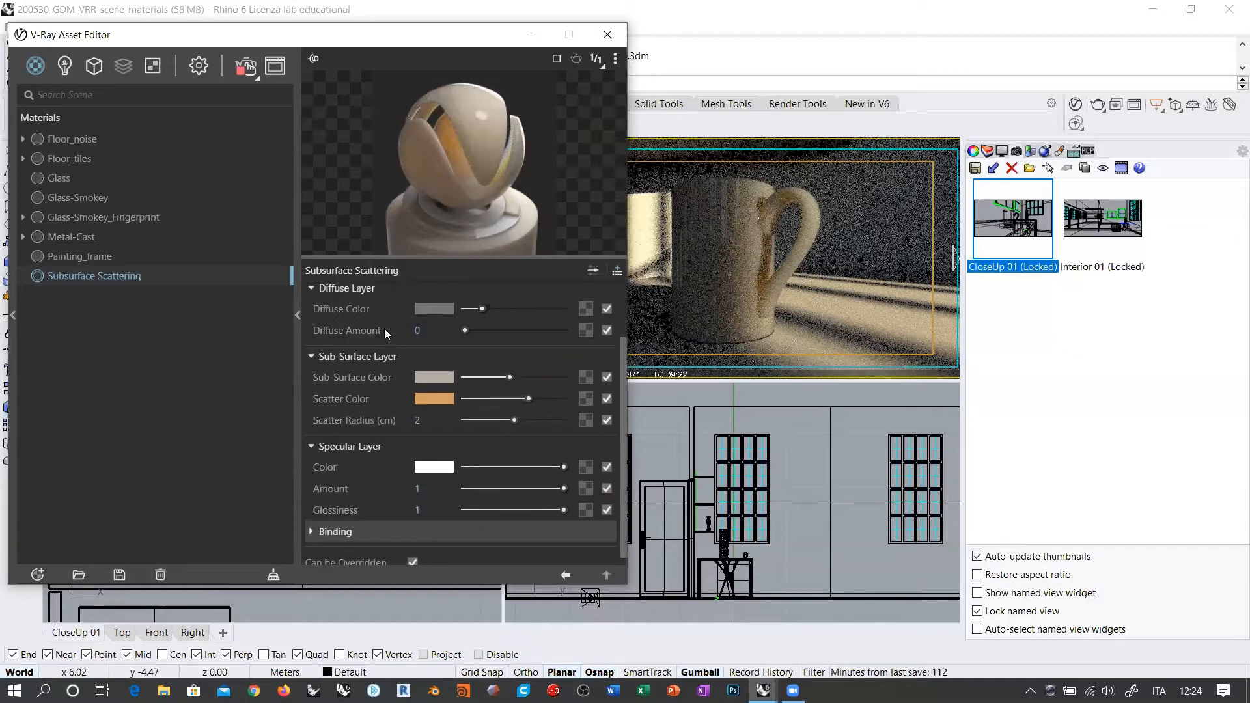
scroll(381, 396, up, 3)
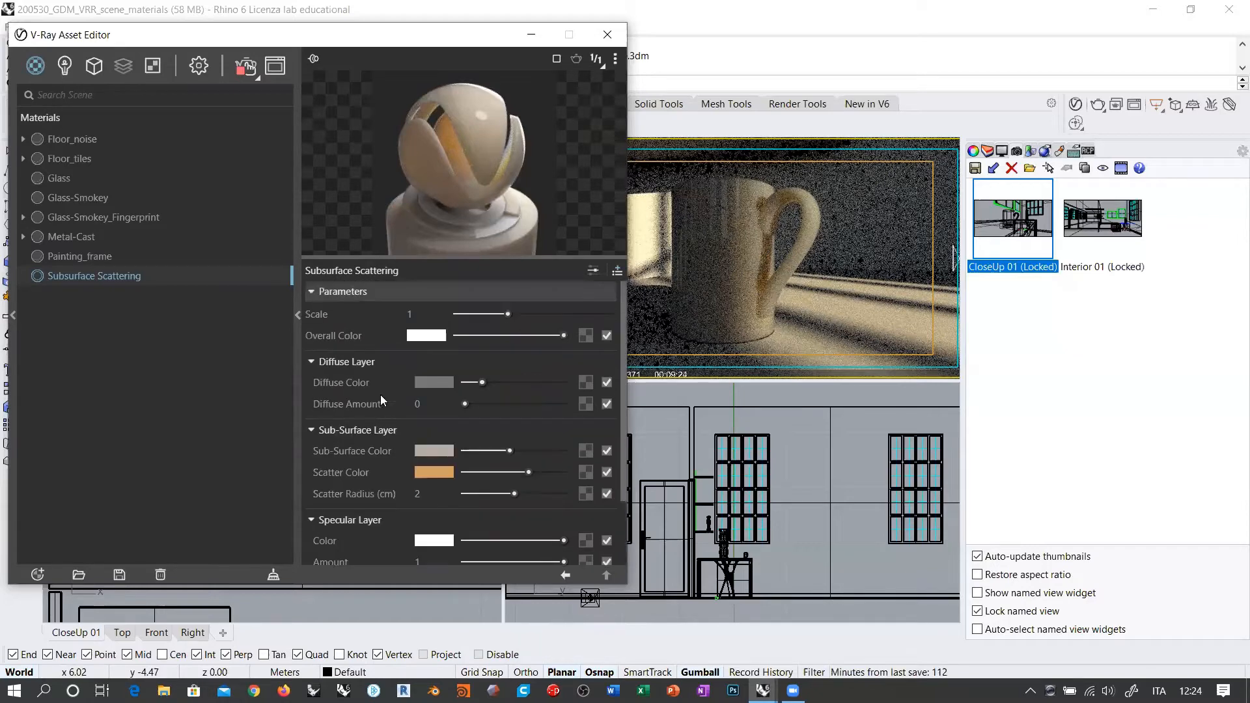
mouse_move(434, 383)
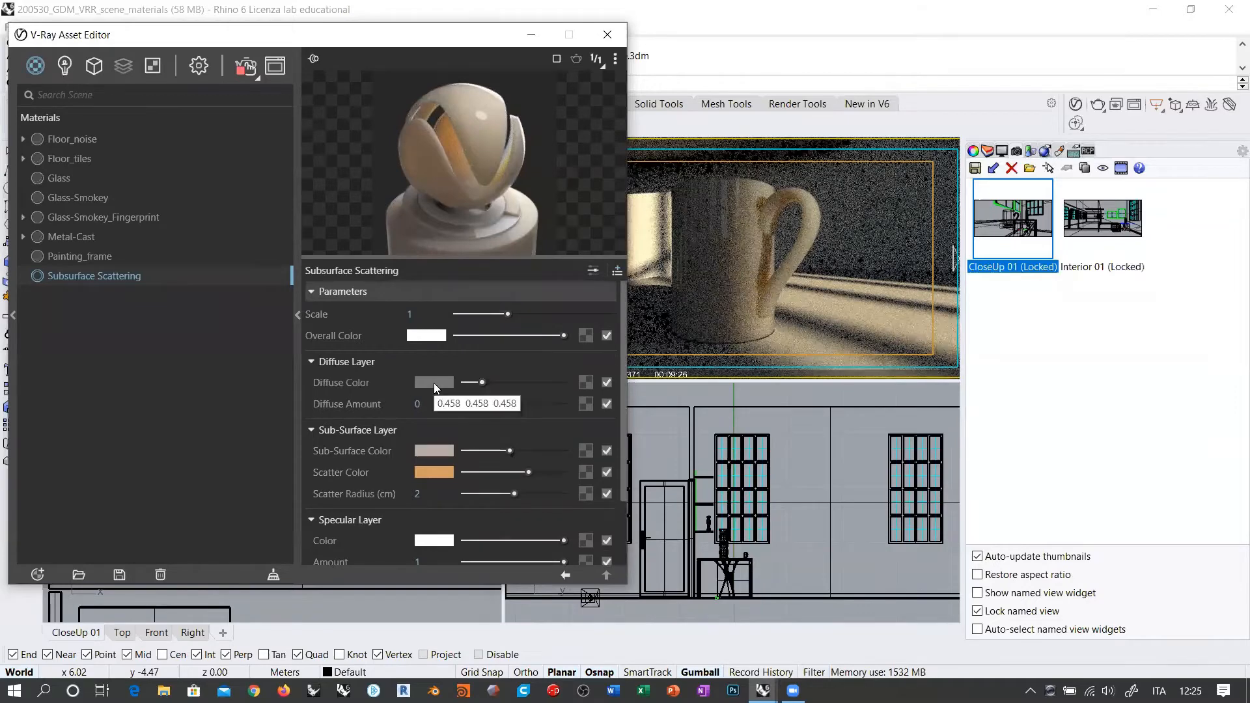
click(1012, 272)
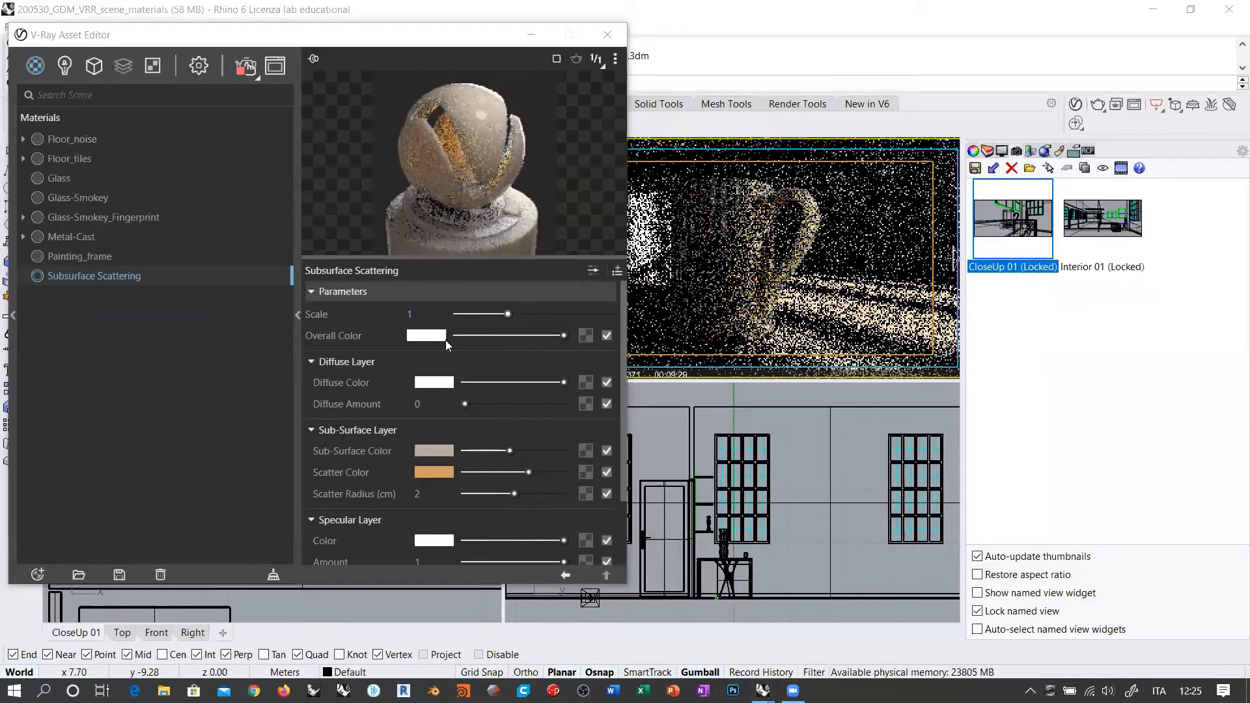
Step: Change the Scatter Color of the Subsurface Scattering material to a very light neutral grey
click(433, 471)
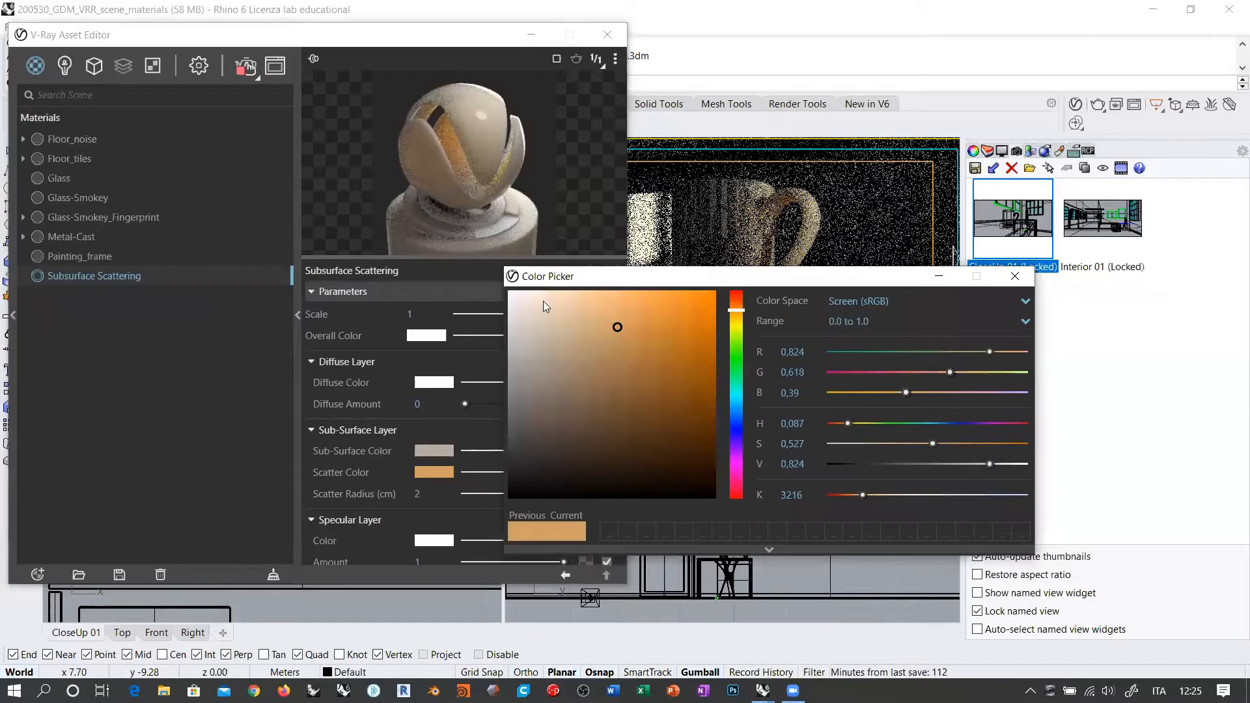
click(508, 317)
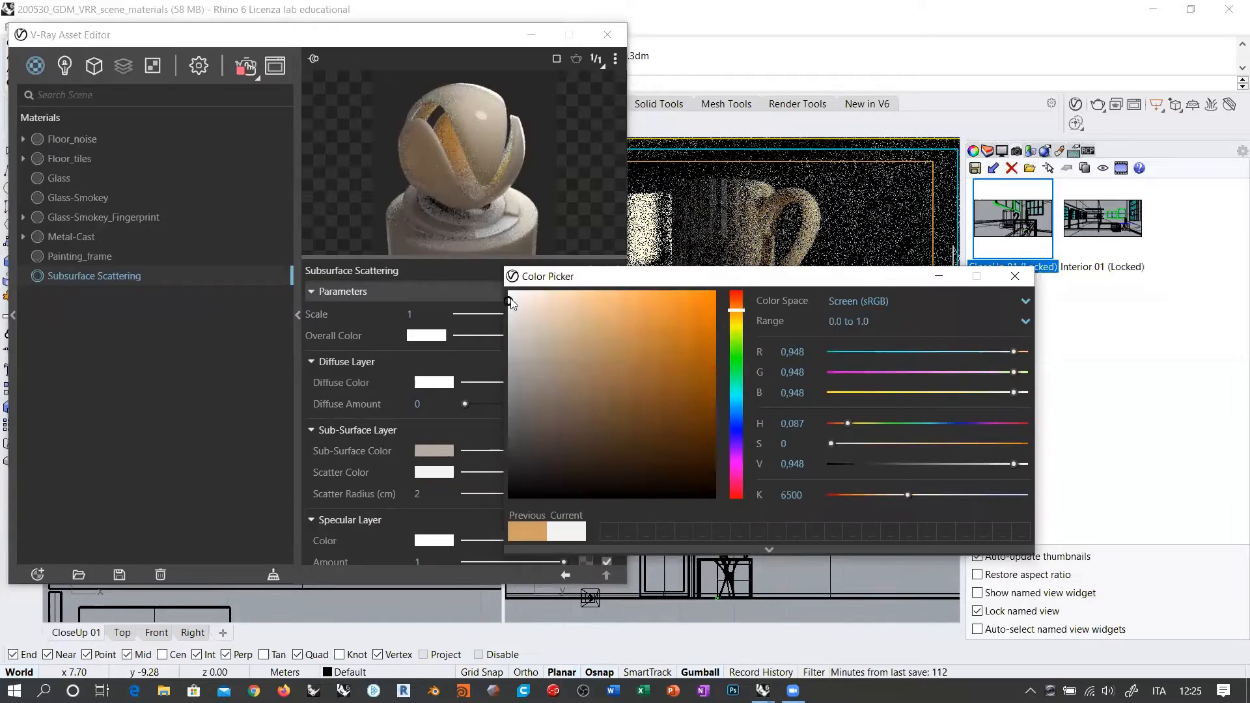
click(514, 322)
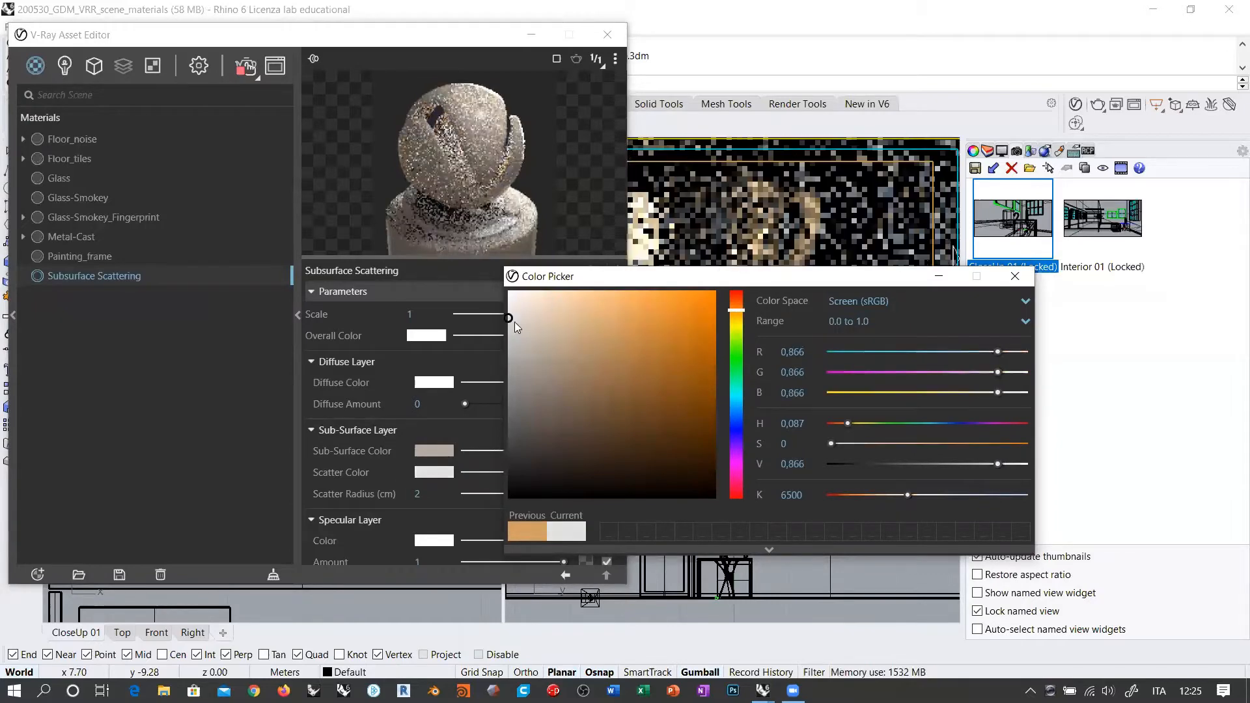
click(507, 326)
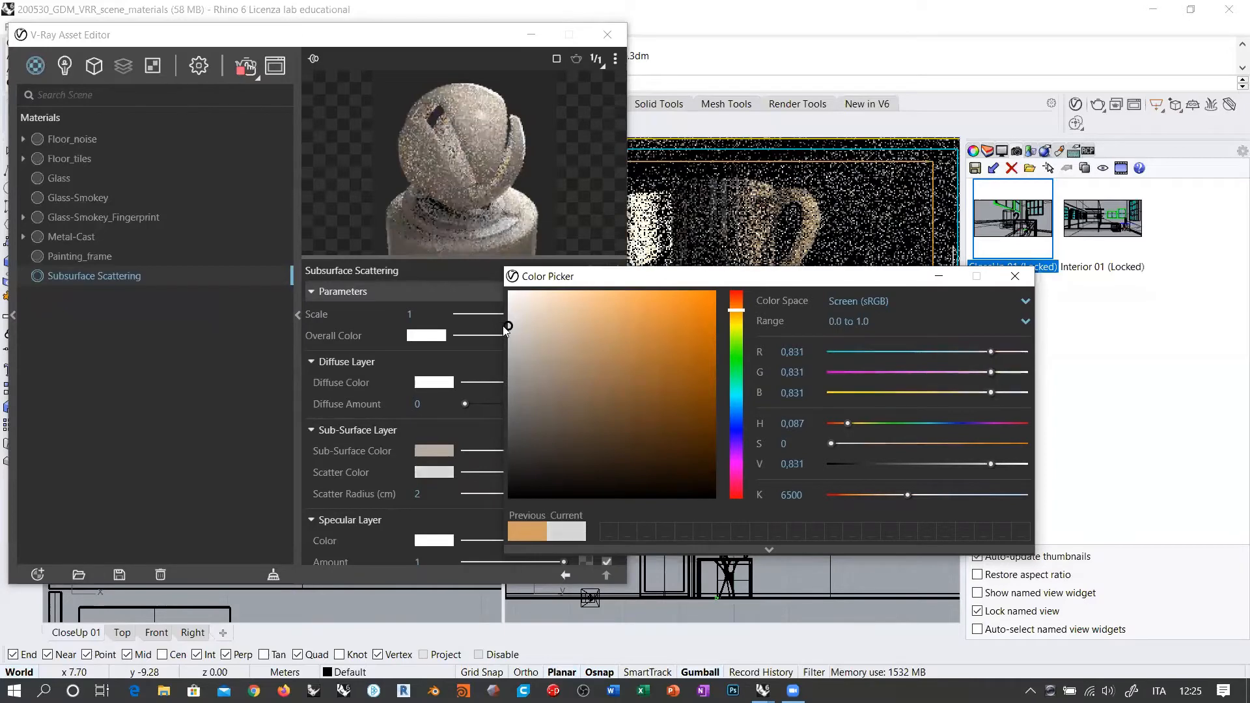
click(502, 325)
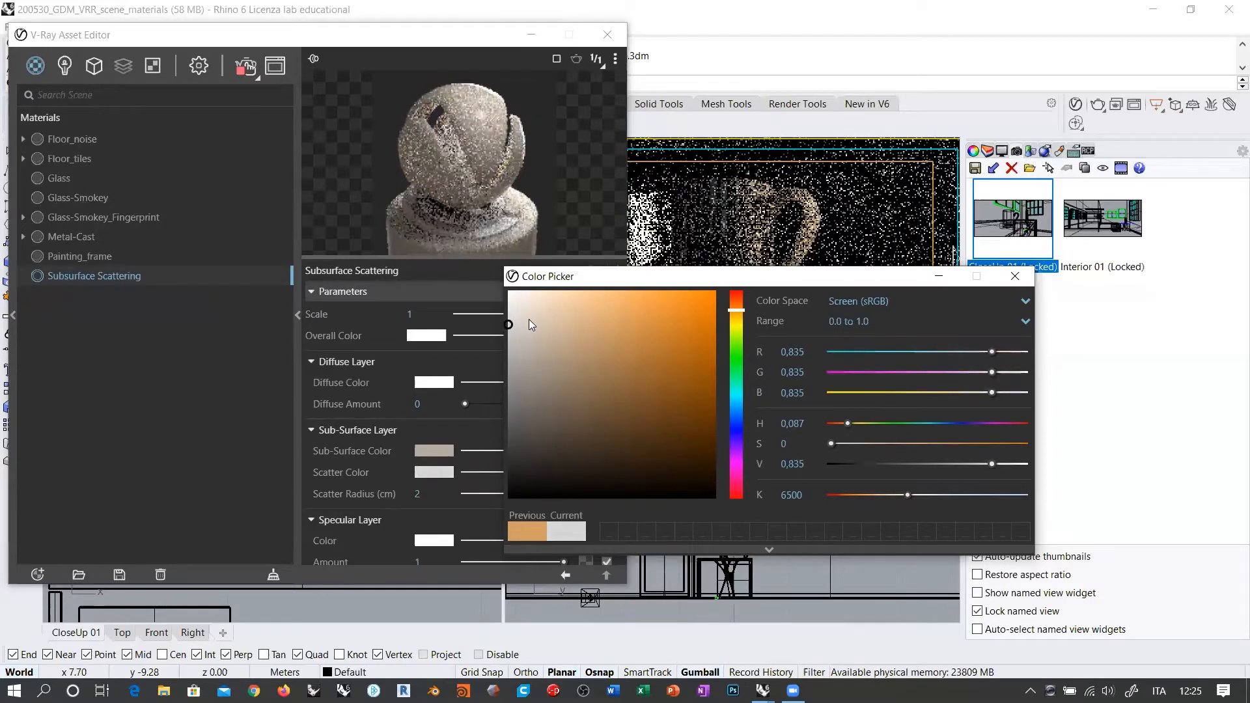
click(509, 312)
click(1013, 276)
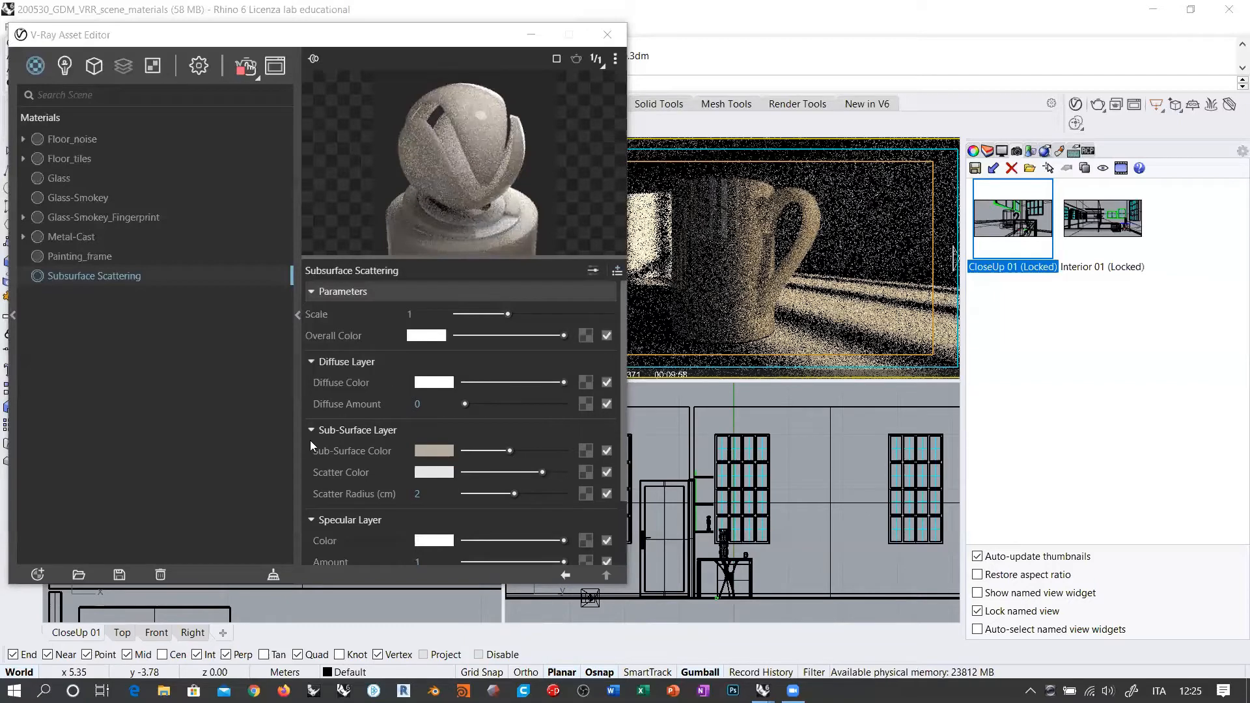
Step: Test orange shades for the Sub-Surface Color, and set it to a neutral near-white with R, G and B at 0.941
click(431, 451)
click(509, 292)
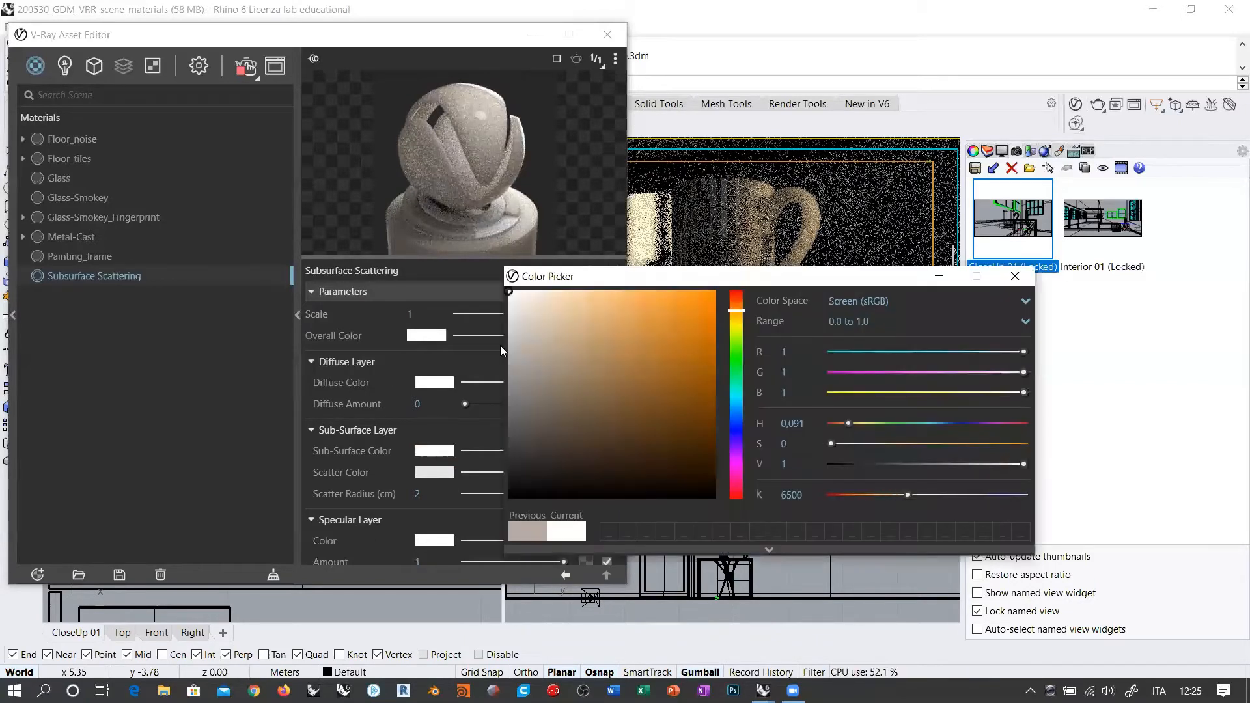
click(701, 303)
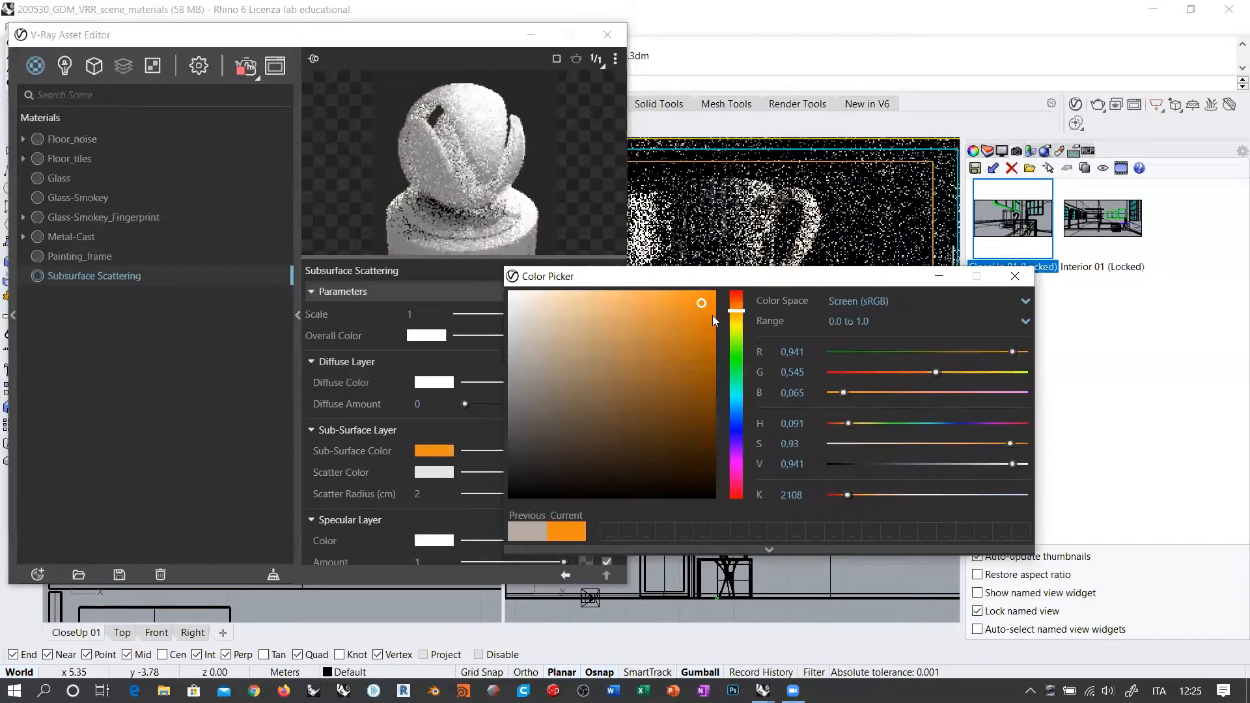
click(642, 339)
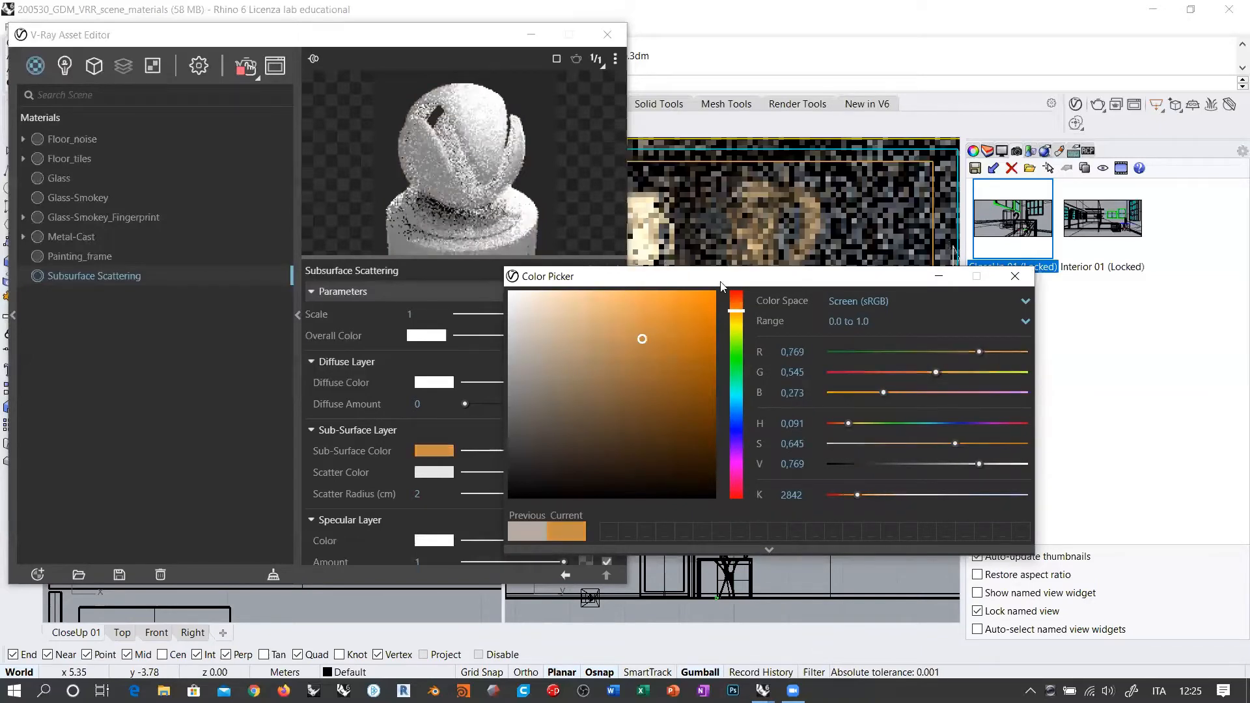
drag(721, 286, 524, 345)
click(471, 404)
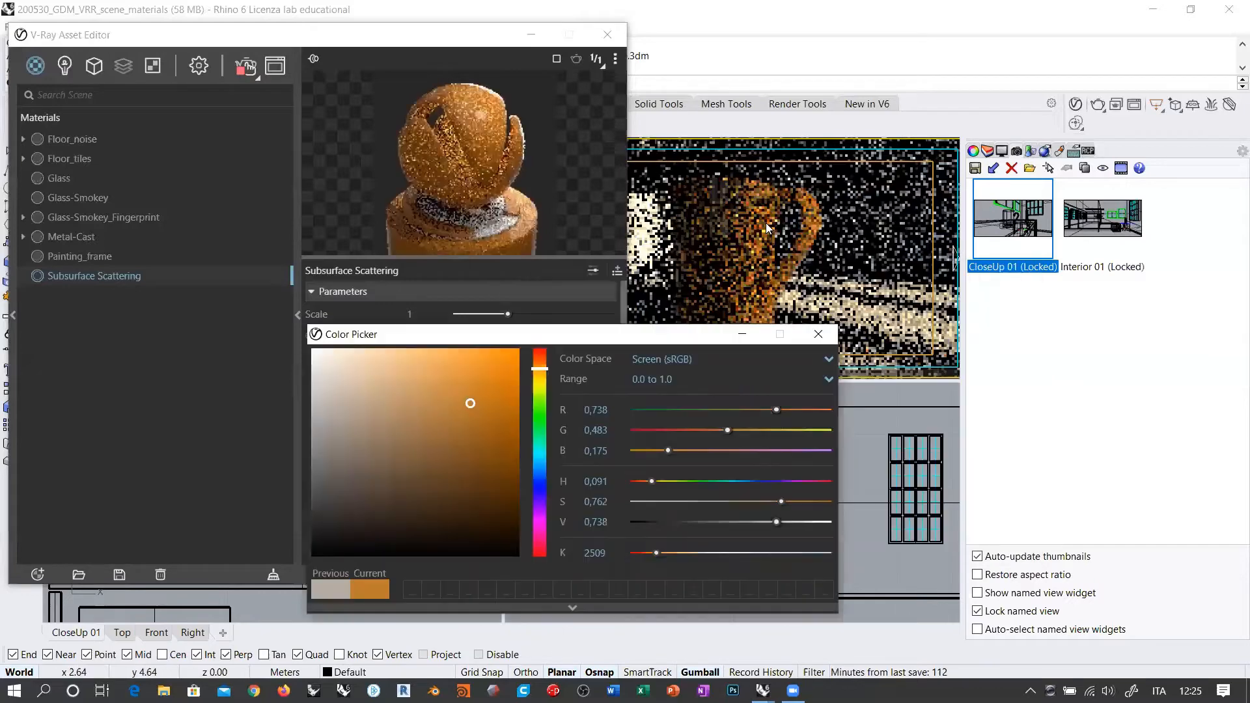
mouse_move(472, 403)
mouse_down()
mouse_move(326, 390)
mouse_move(231, 362)
mouse_up()
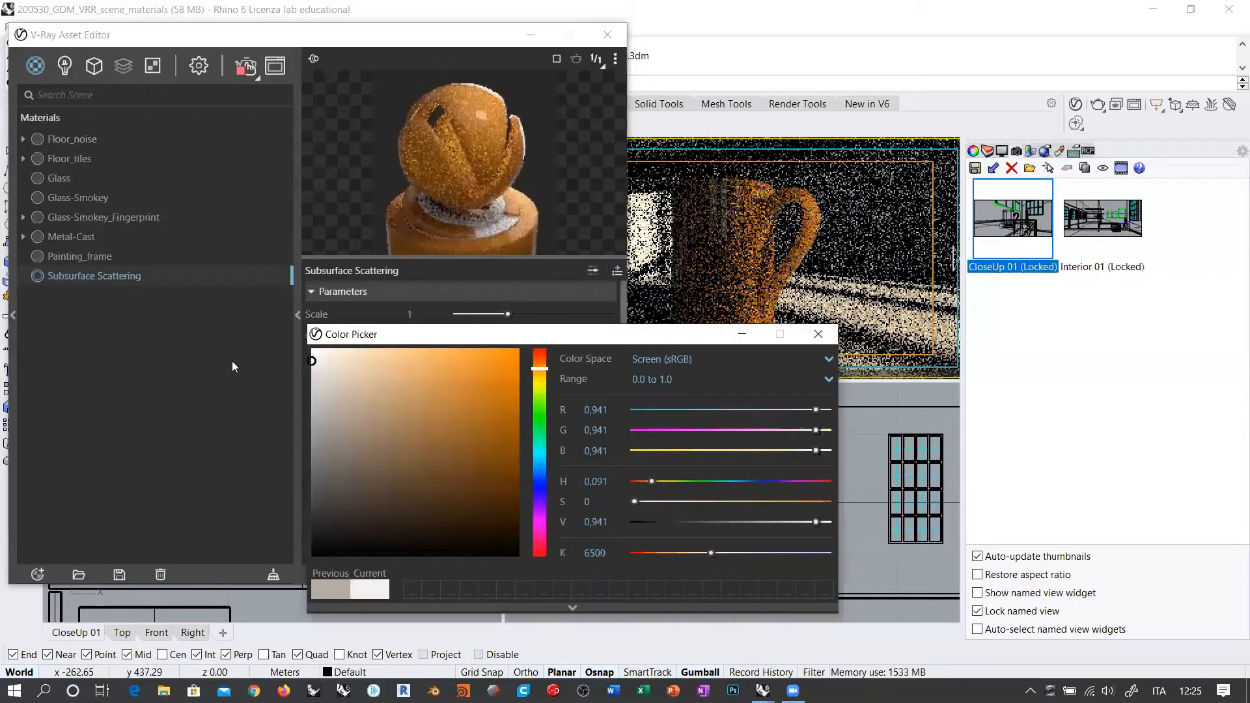
Step: Examine the near-white mug in the live render from the CloseUp 01 view and from above, and review the Subsurface Scattering layer settings
click(821, 335)
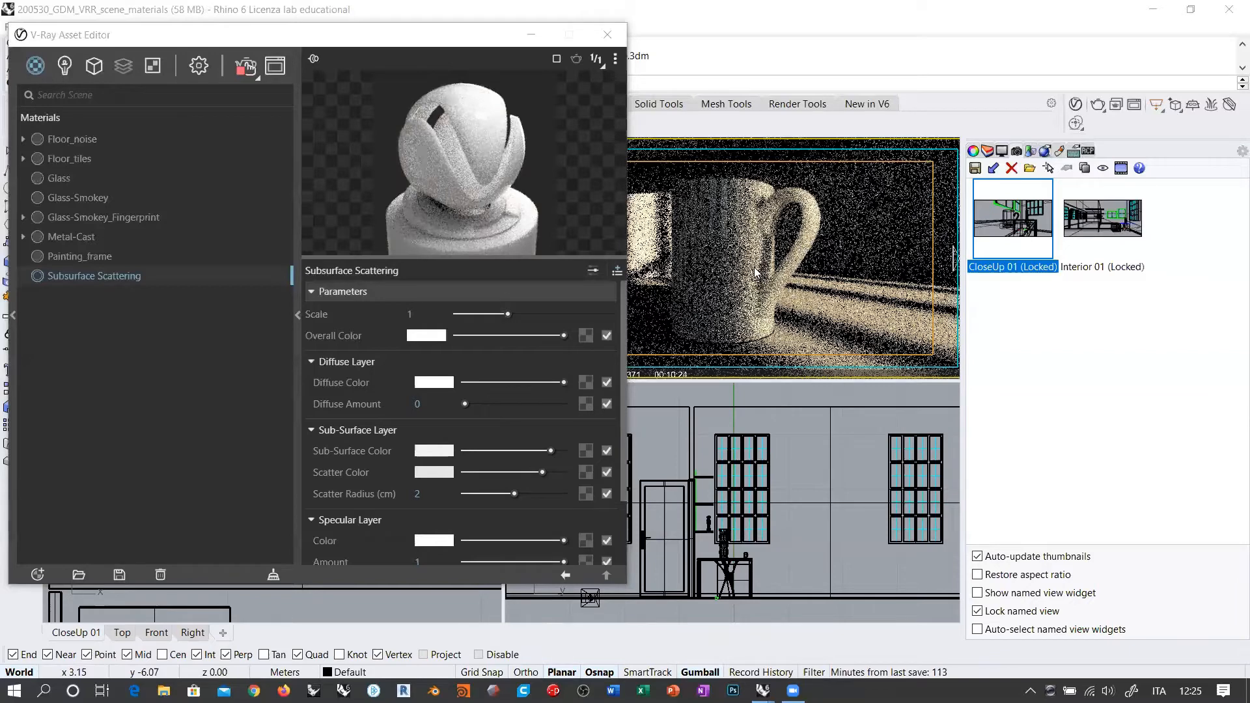
right_drag(822, 263, 891, 250)
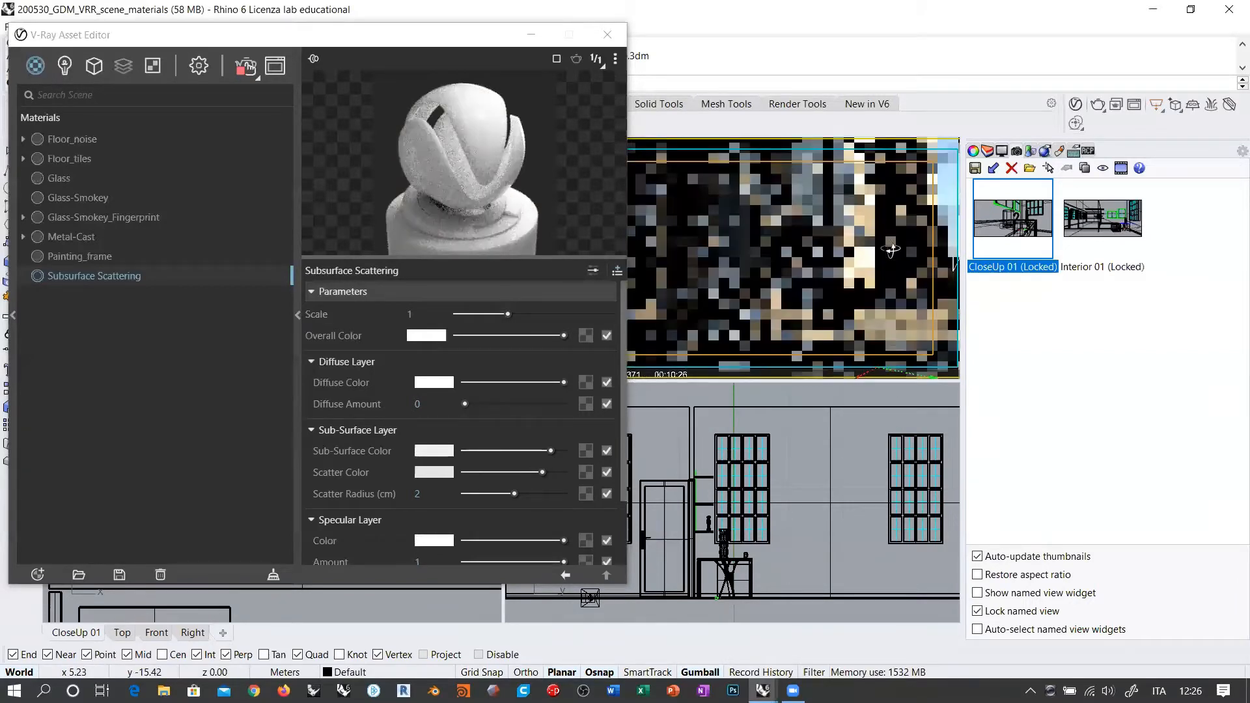
double_click(1021, 230)
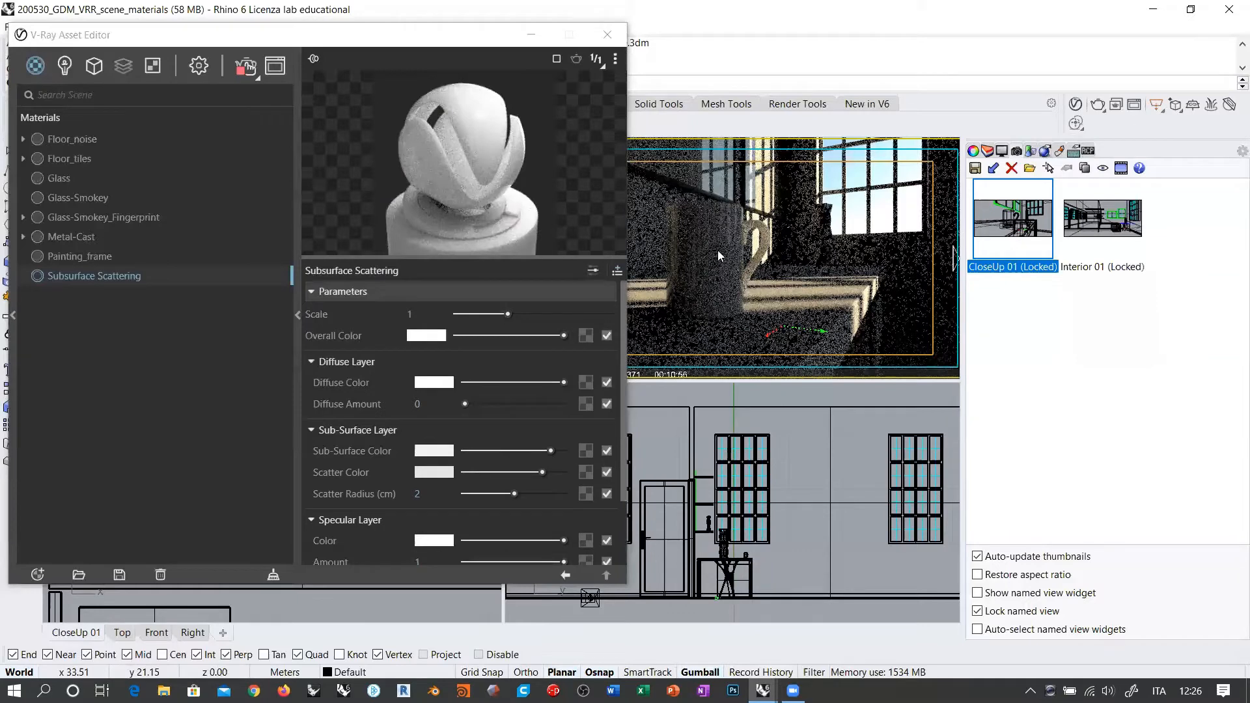
scroll(711, 233, down, 2)
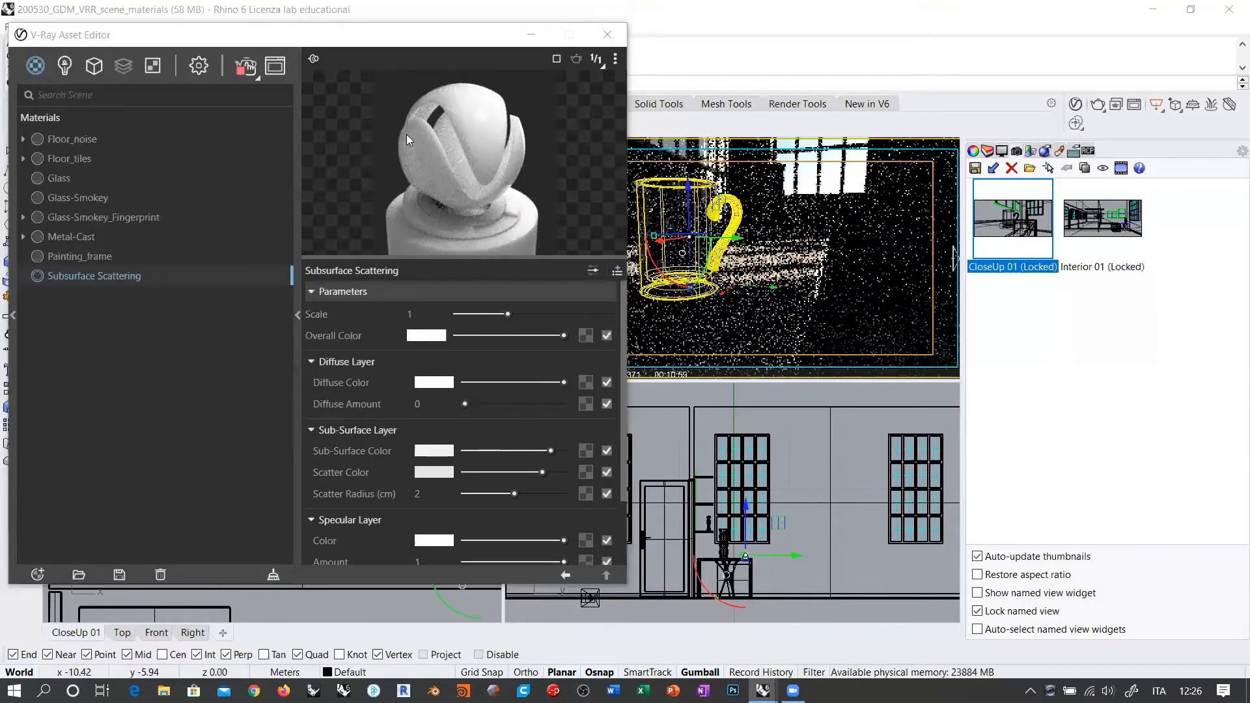
click(374, 38)
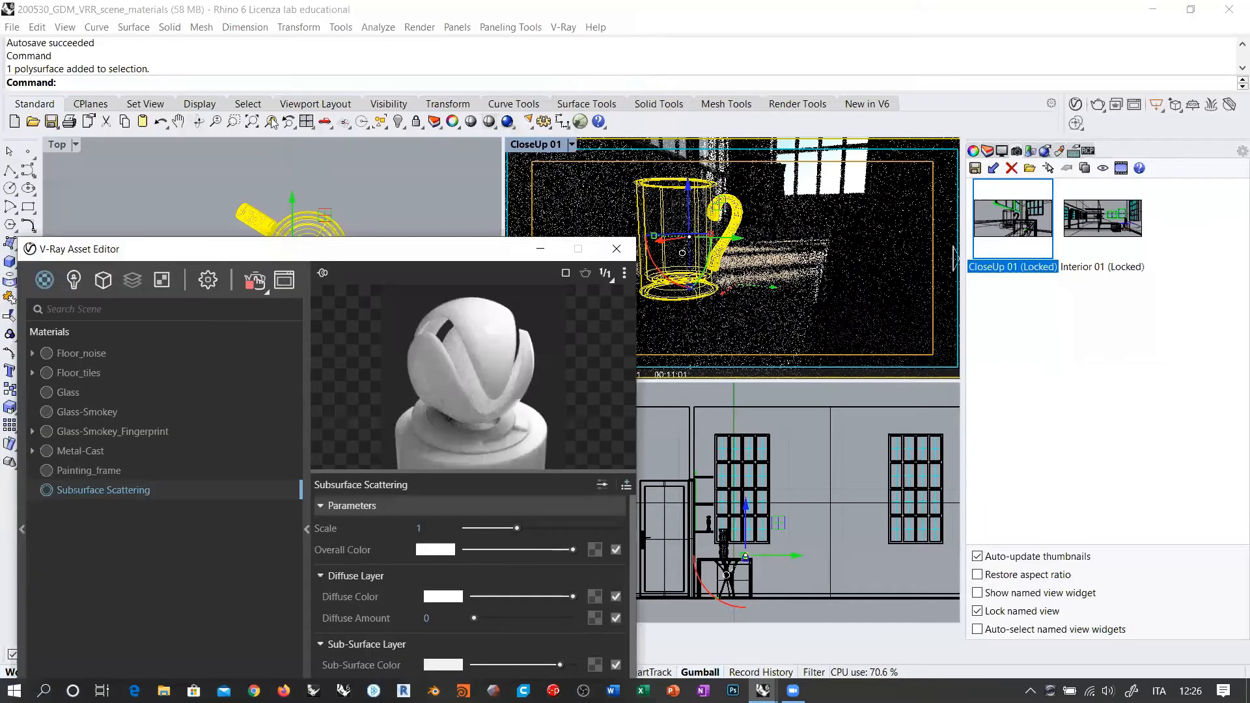
click(270, 121)
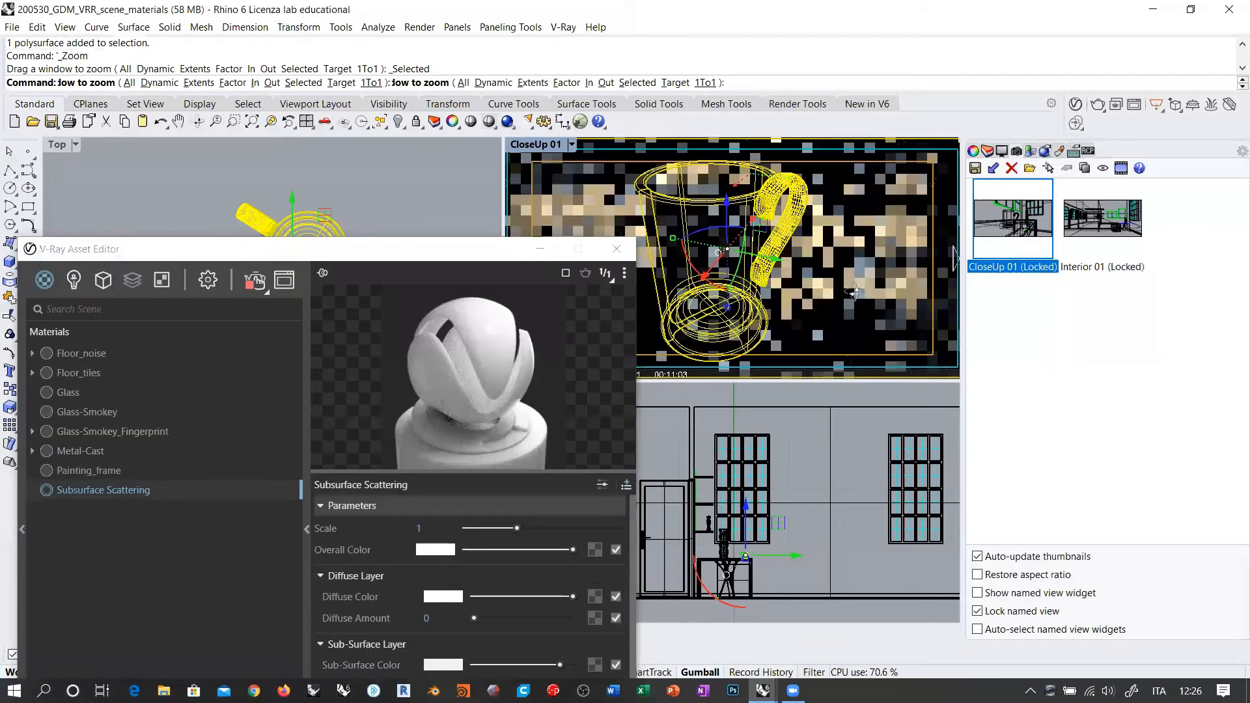
right_drag(854, 293, 825, 222)
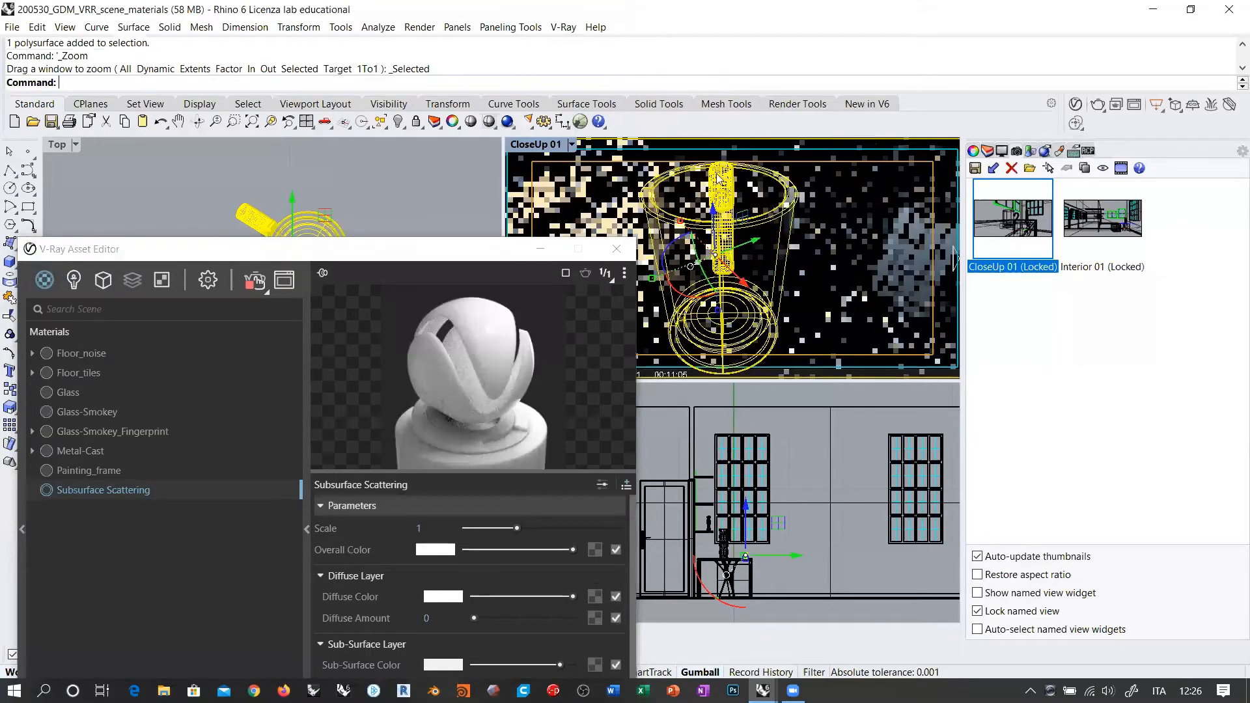
click(826, 215)
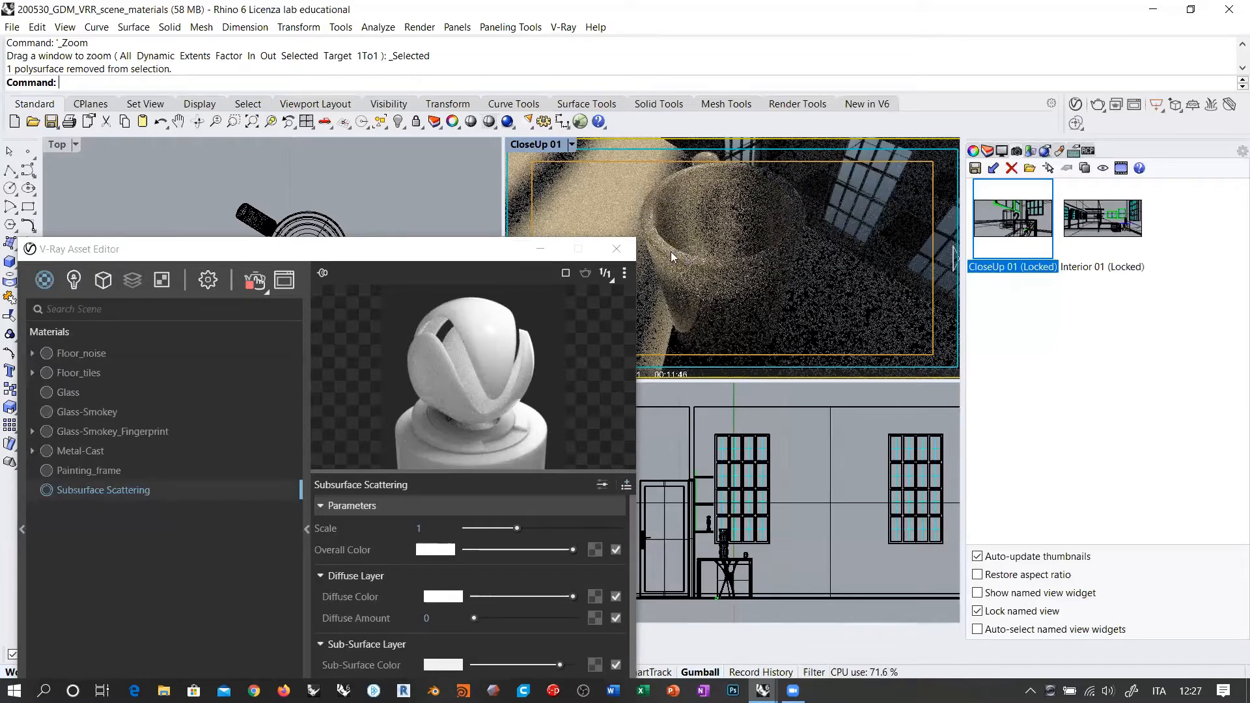
click(449, 258)
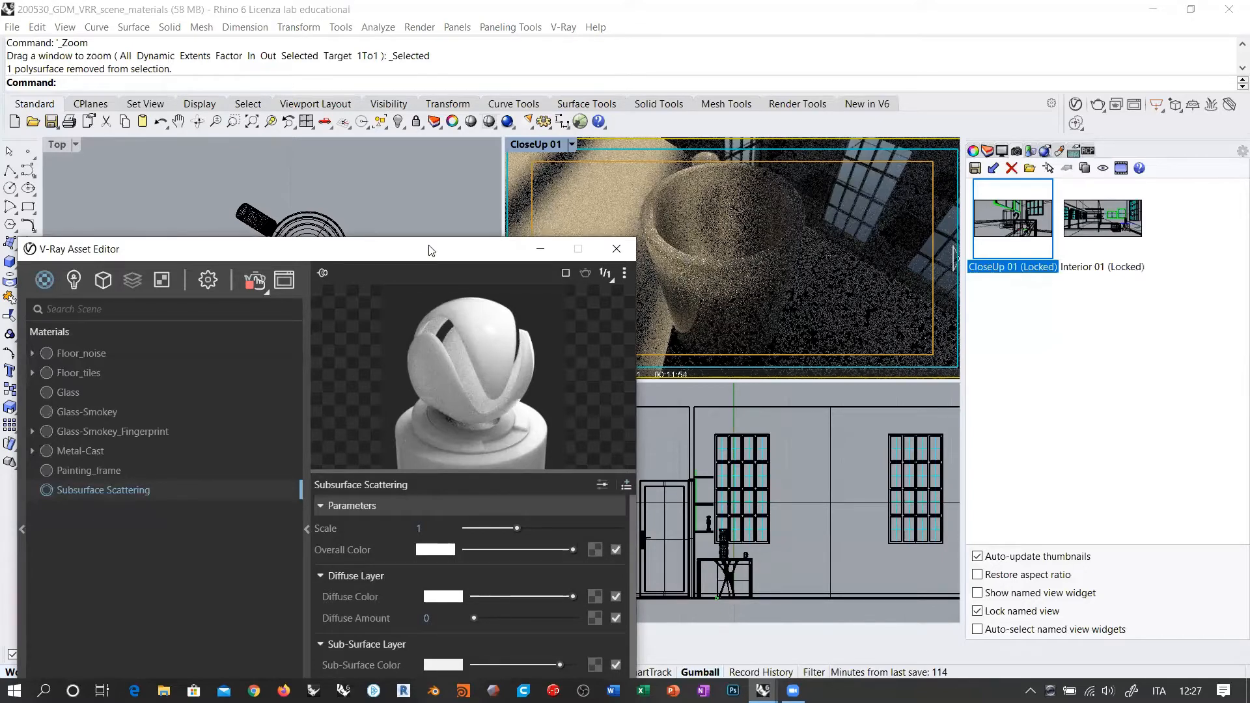
drag(429, 249, 426, 106)
scroll(387, 441, down, 2)
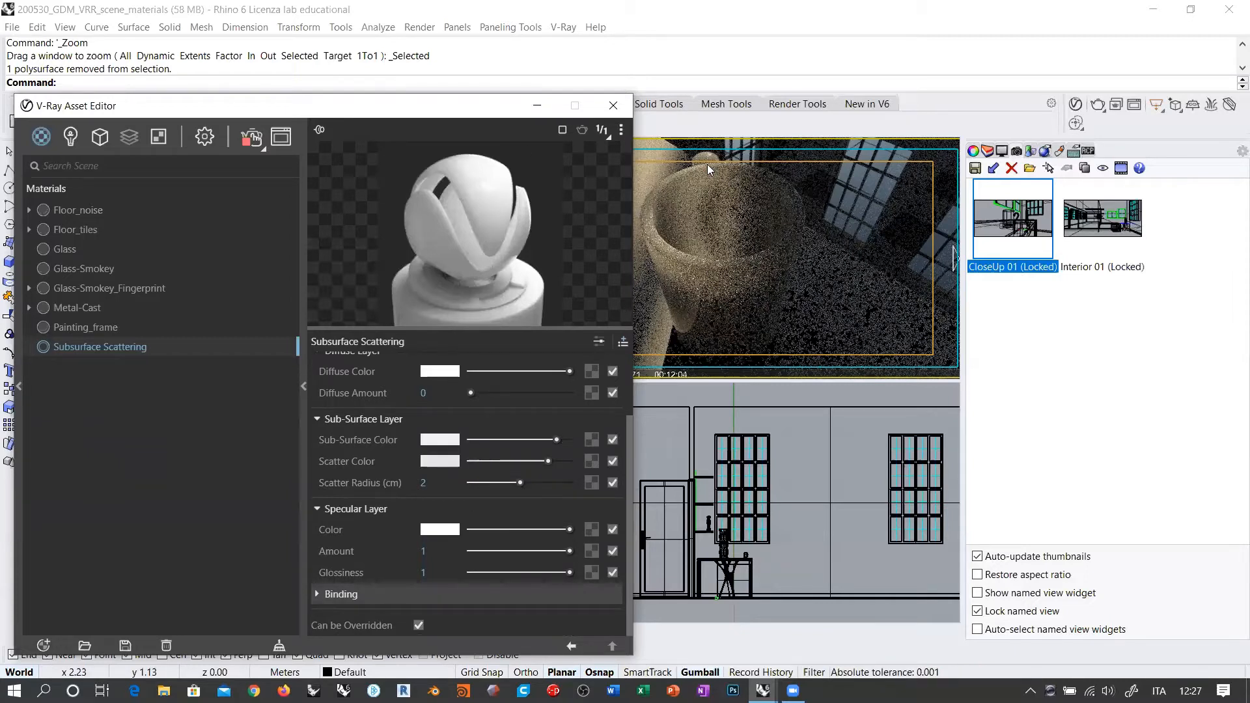
Step: Switch the CloseUp 01 viewport to Wireframe display to stop its live rendering
click(536, 147)
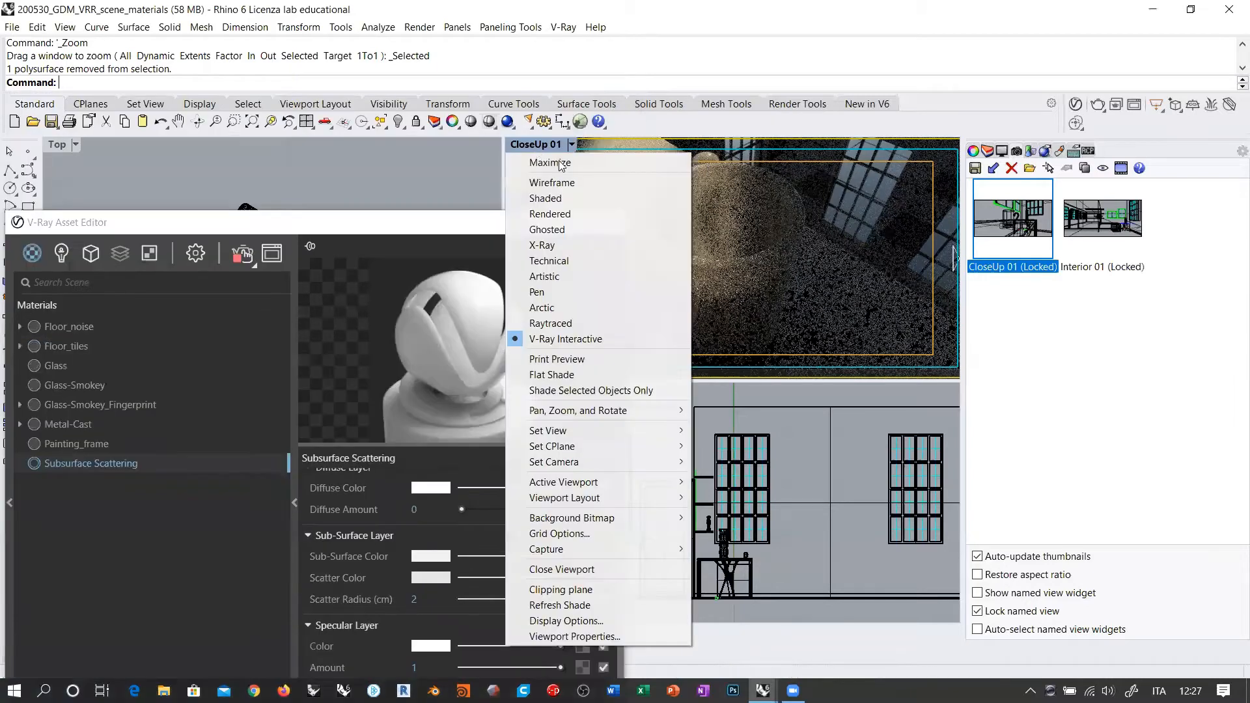
click(552, 183)
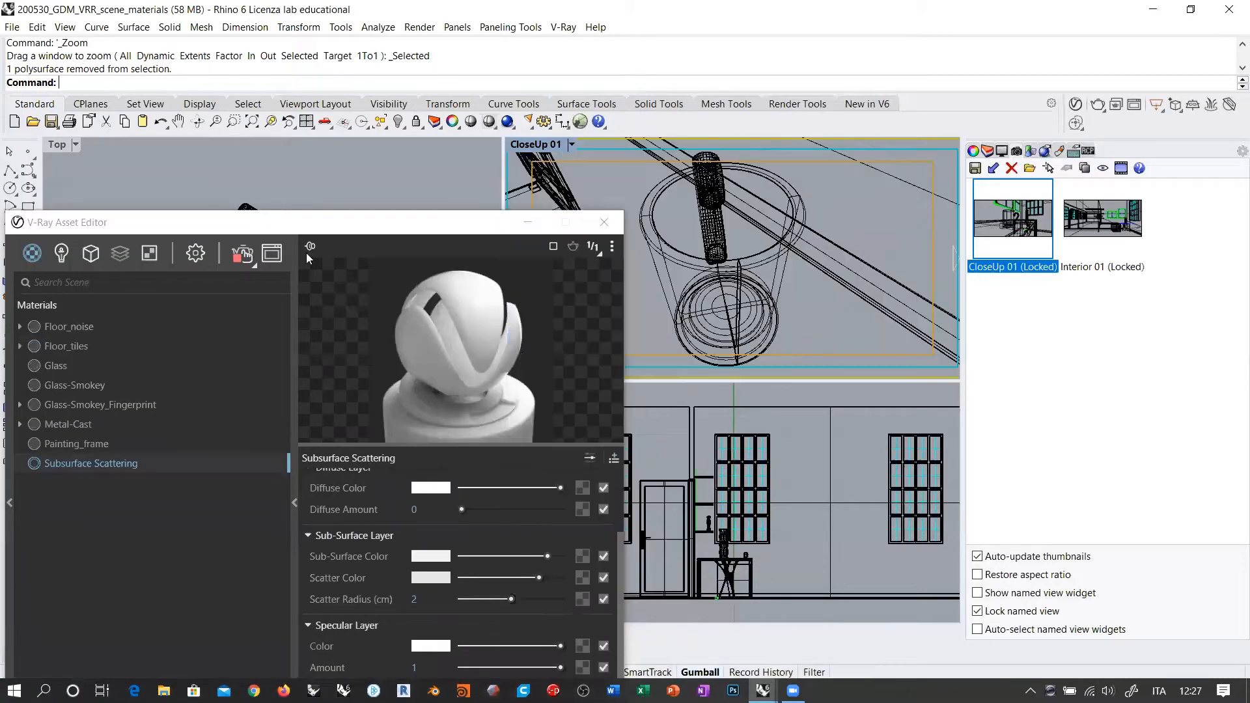
click(188, 228)
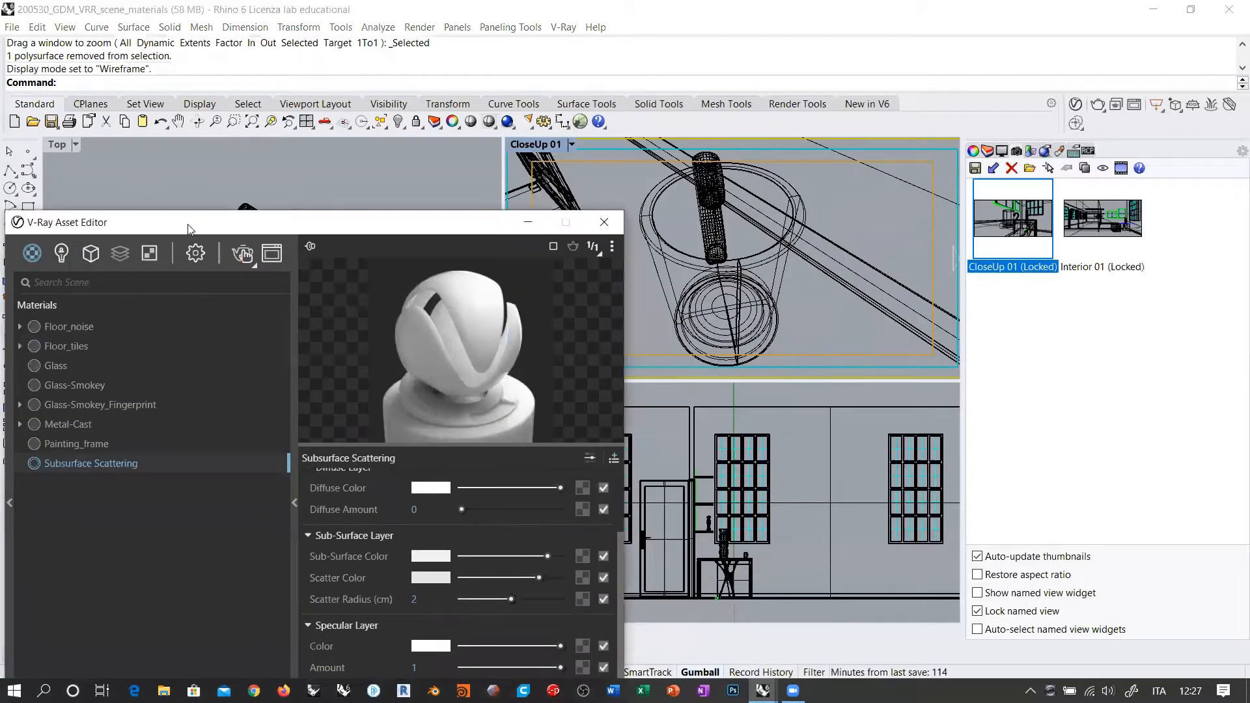
drag(188, 228, 210, 63)
Step: Rename the Subsurface Scattering material as Porcelaine-SSS
right_click(97, 294)
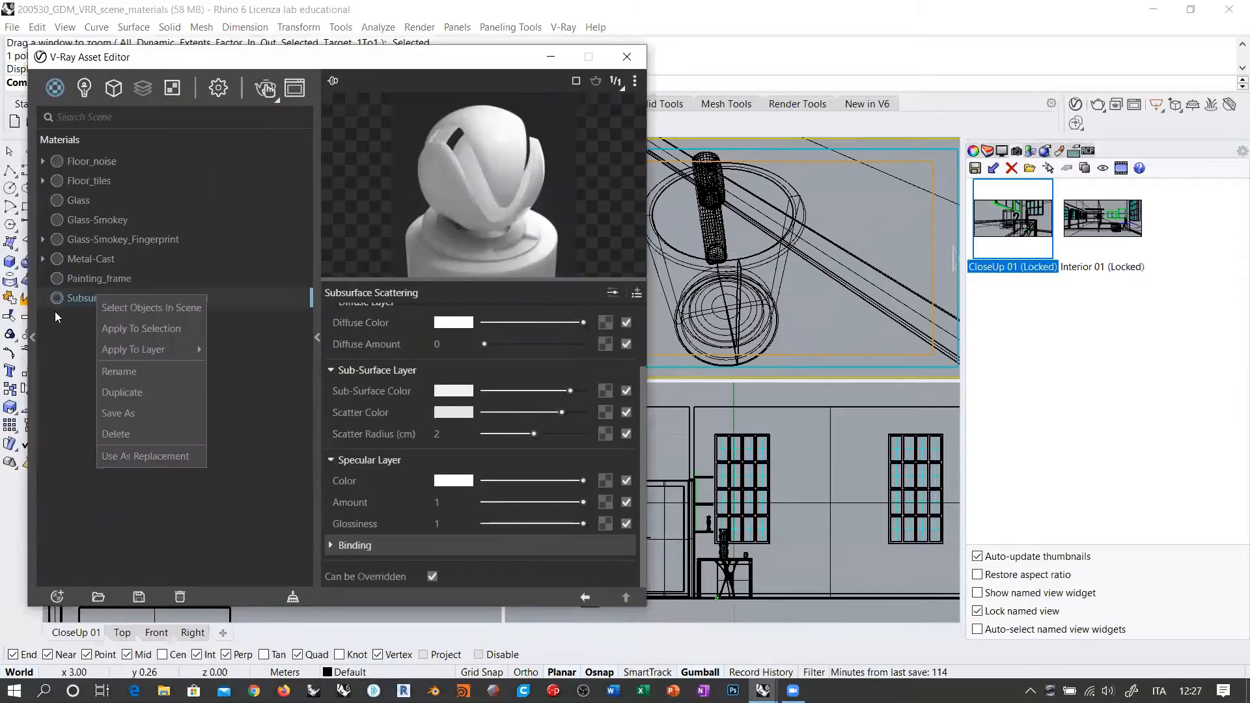
click(151, 354)
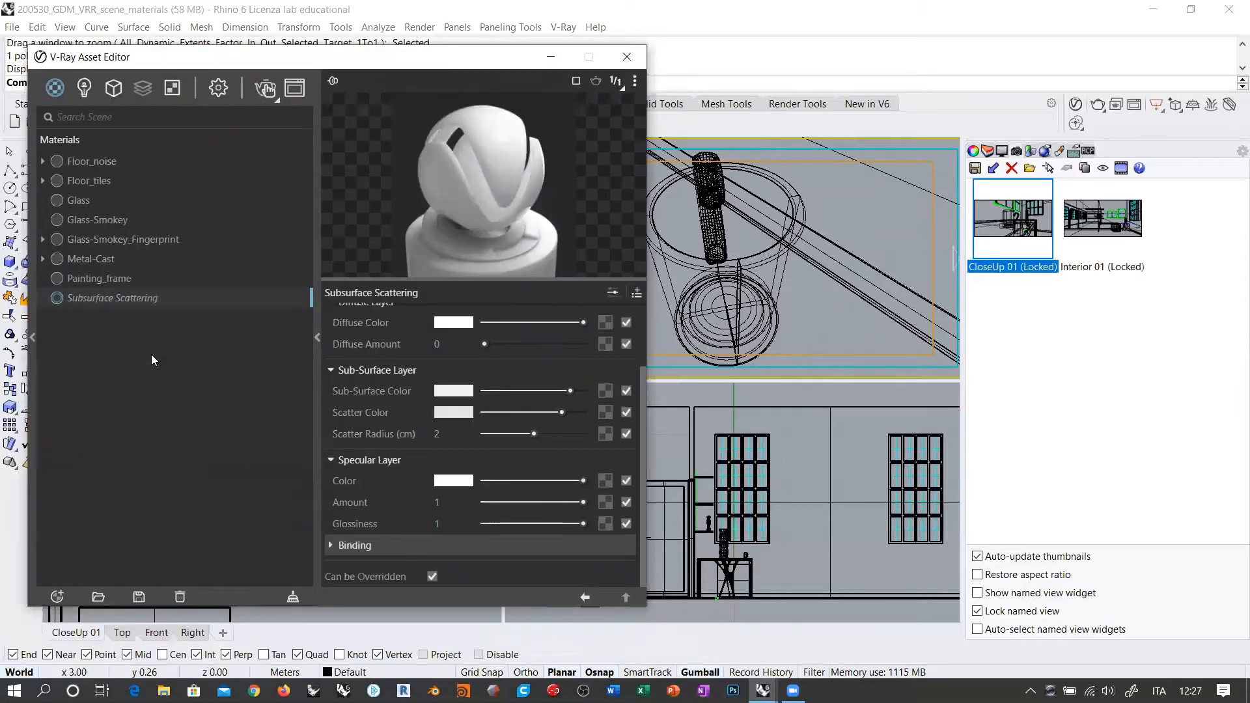
text(PO)
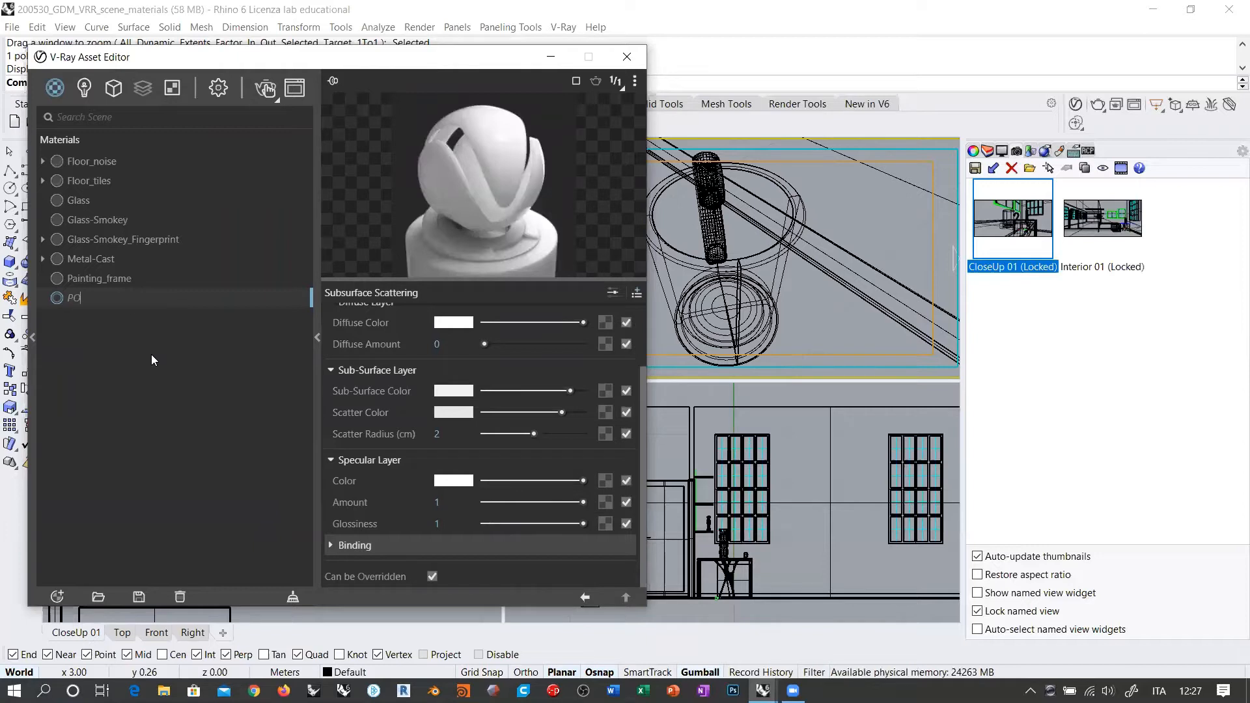
key(BackSpace)
key(BackSpace)
text(o)
key(BackSpace)
text(Par)
text(celain)
key(Return)
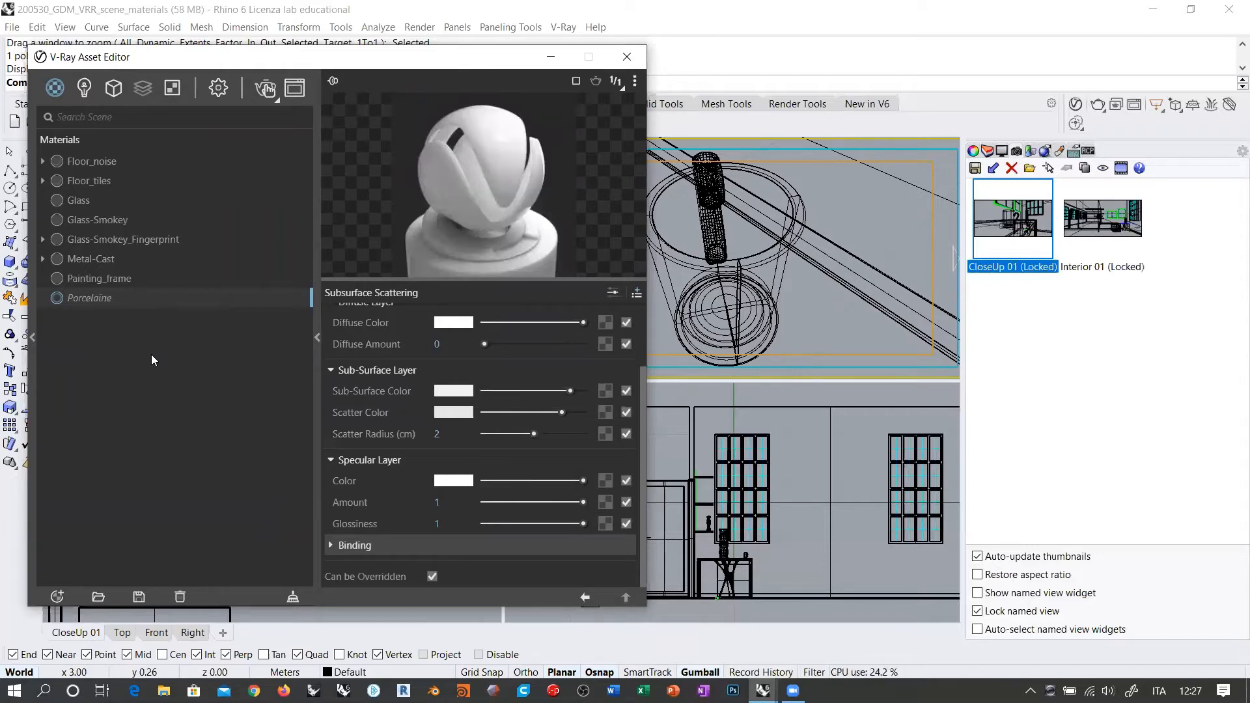
text(e-SSS)
key(Return)
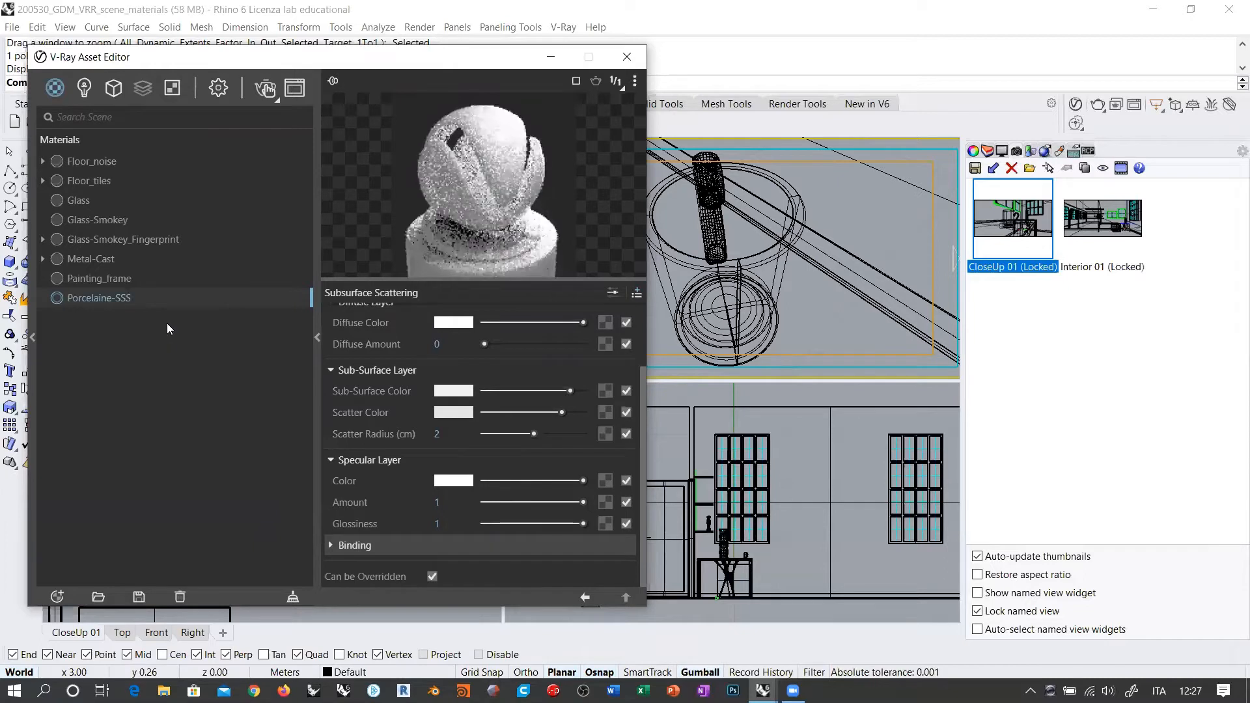
Step: Create a Generic V-Ray material, set its Diffuse color to white, and look through its Reflection settings
click(56, 597)
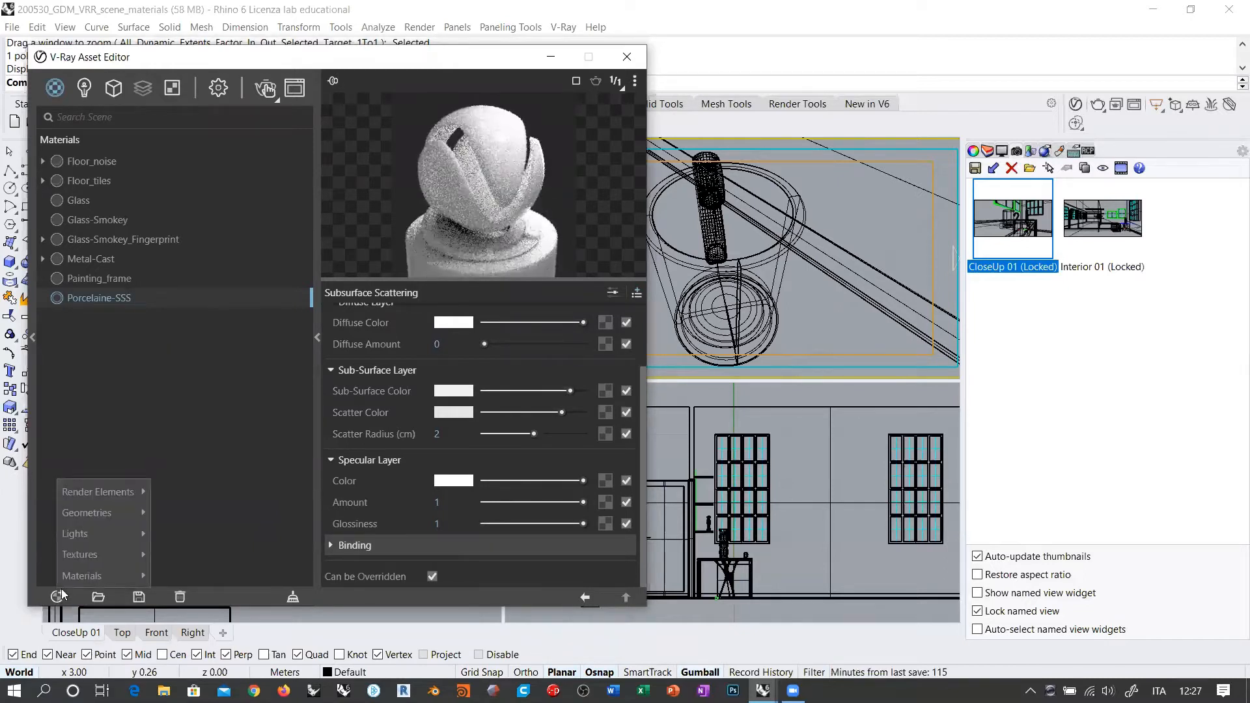
mouse_move(79, 579)
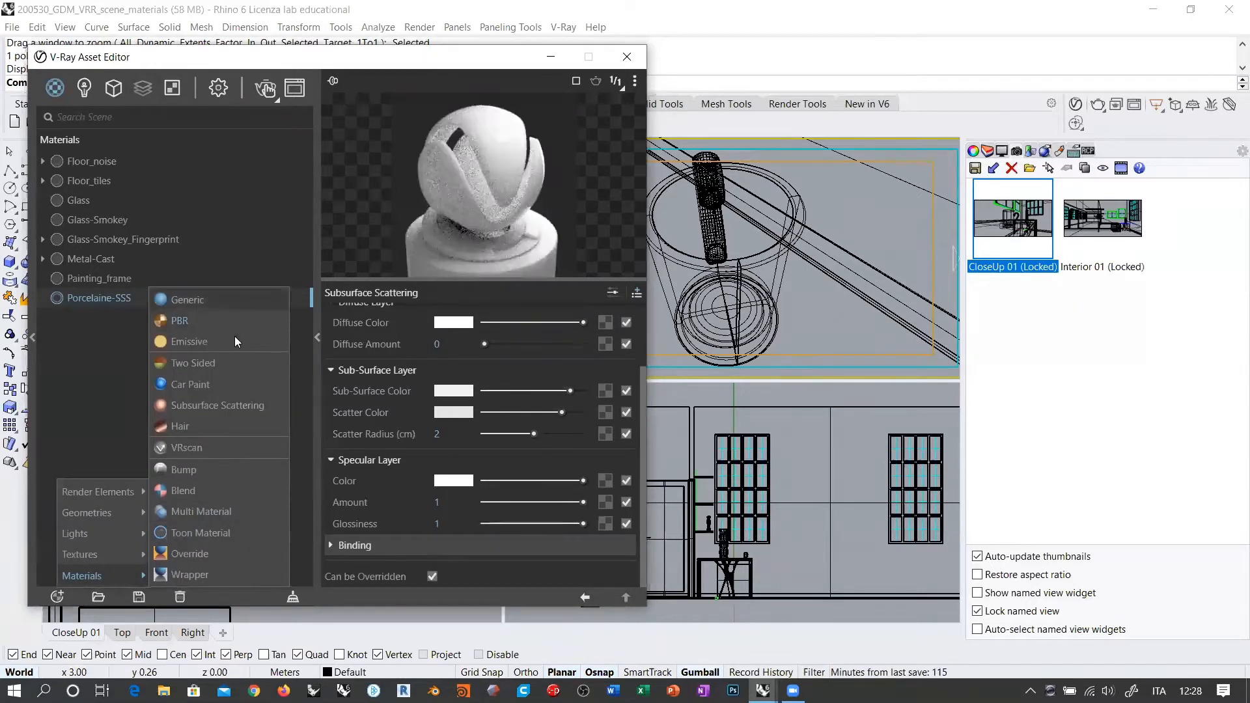
click(215, 301)
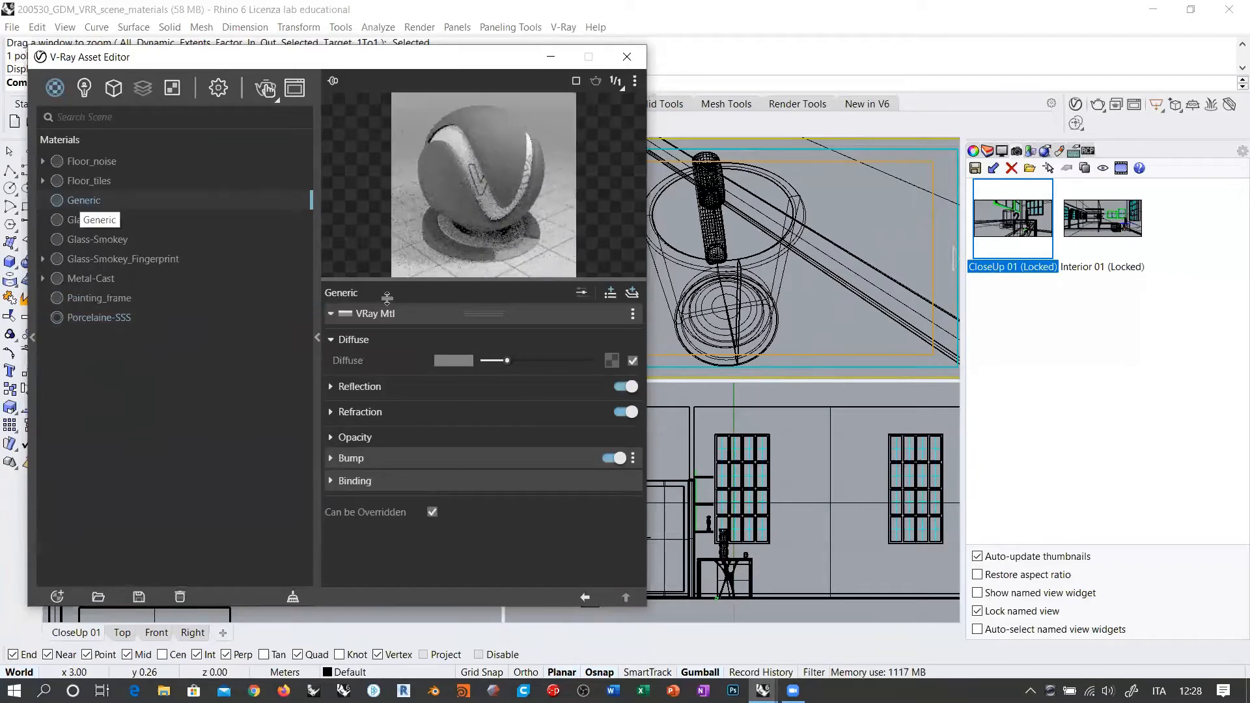
drag(501, 362, 590, 360)
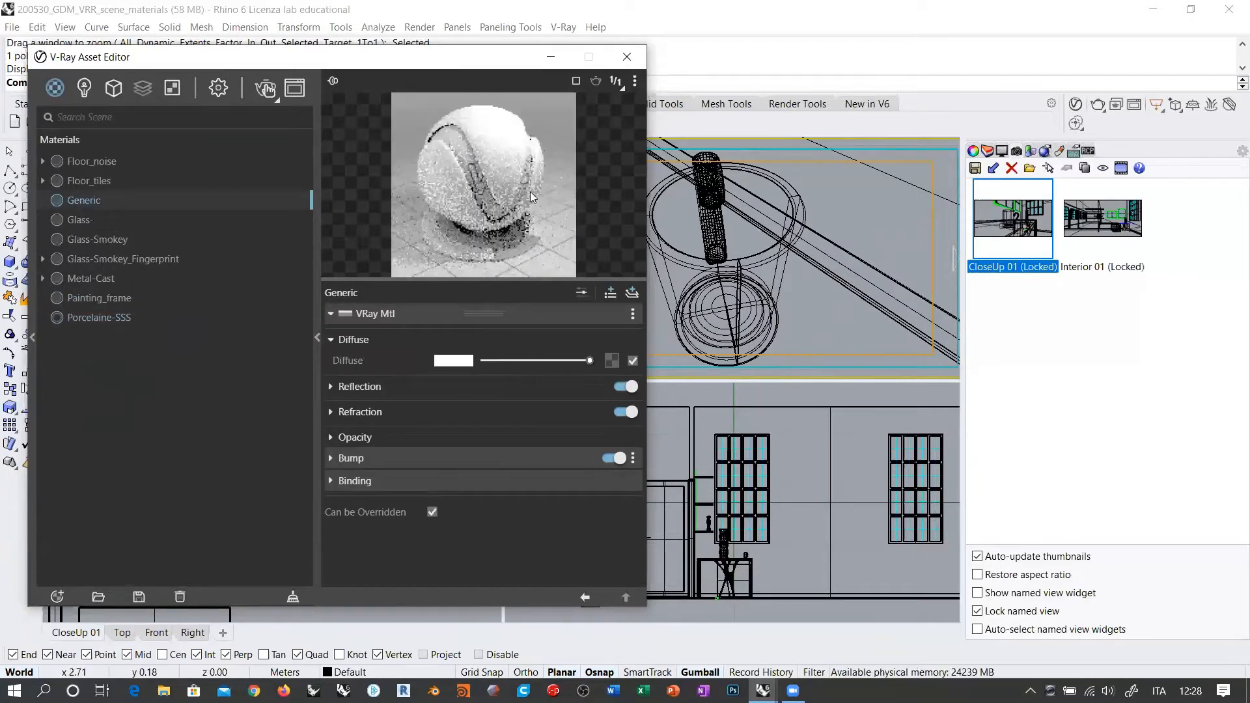
click(426, 387)
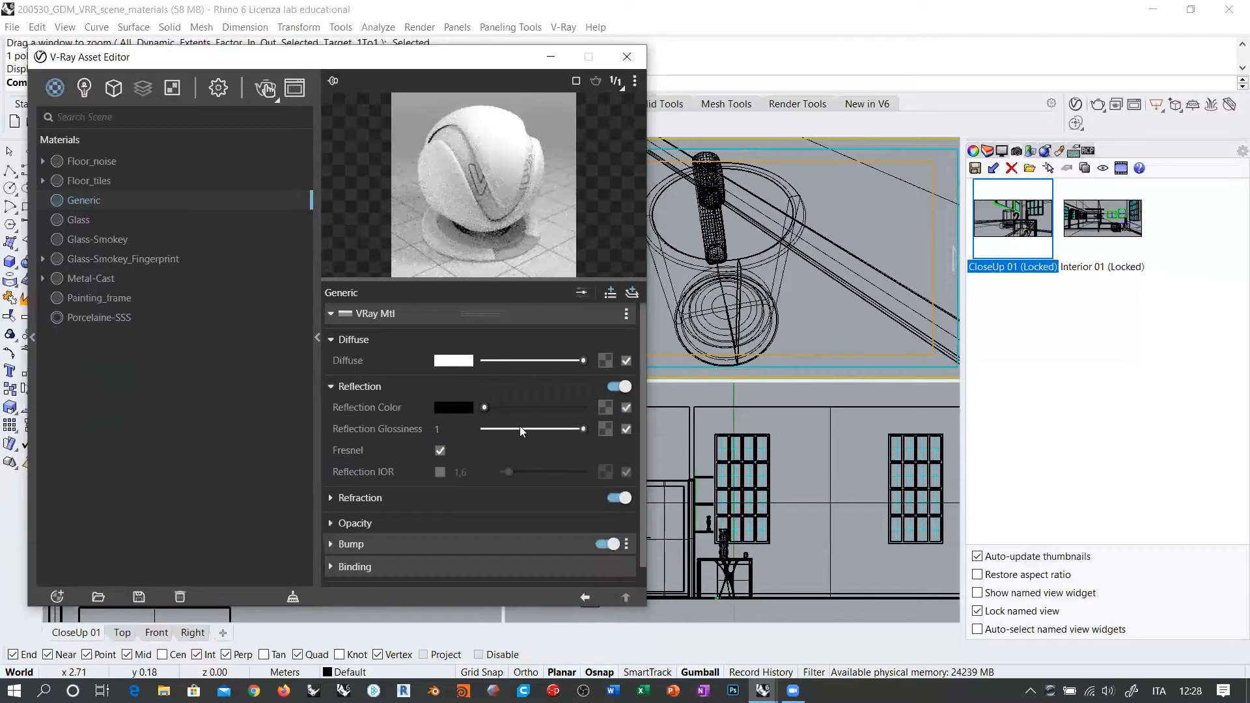
drag(484, 408, 674, 404)
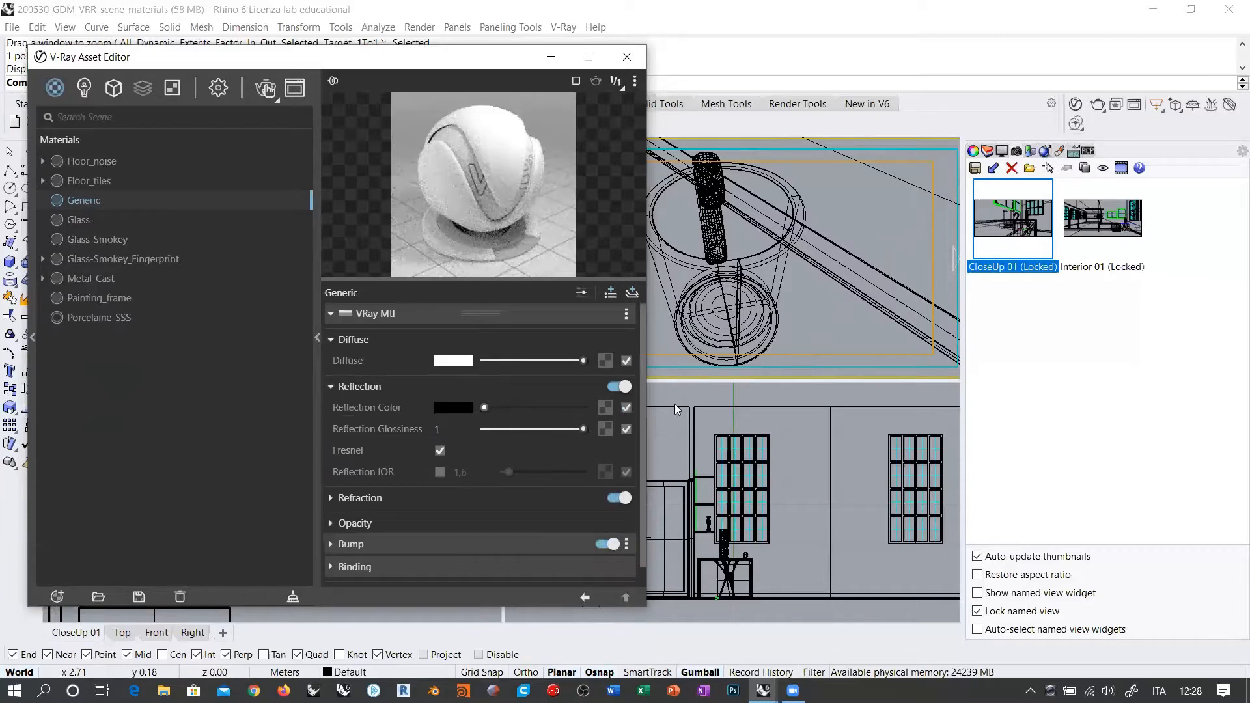
click(334, 387)
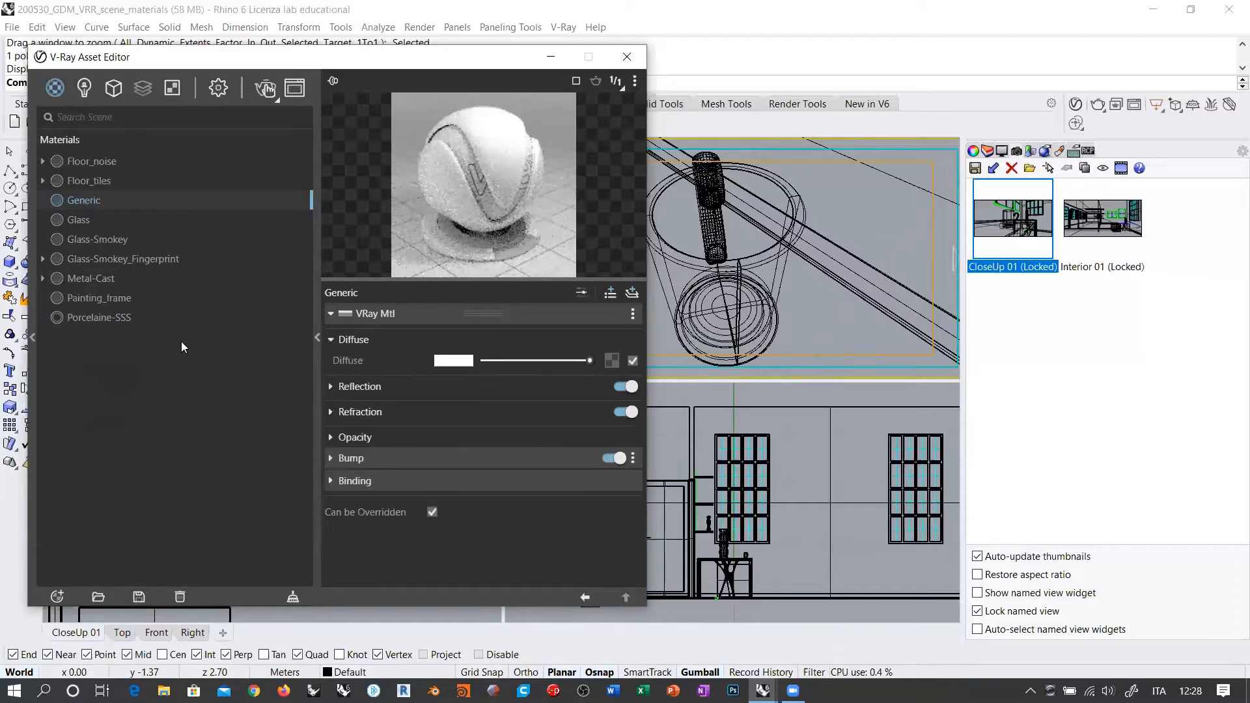
Step: Apply the white Generic material to the mug
click(721, 201)
right_click(82, 206)
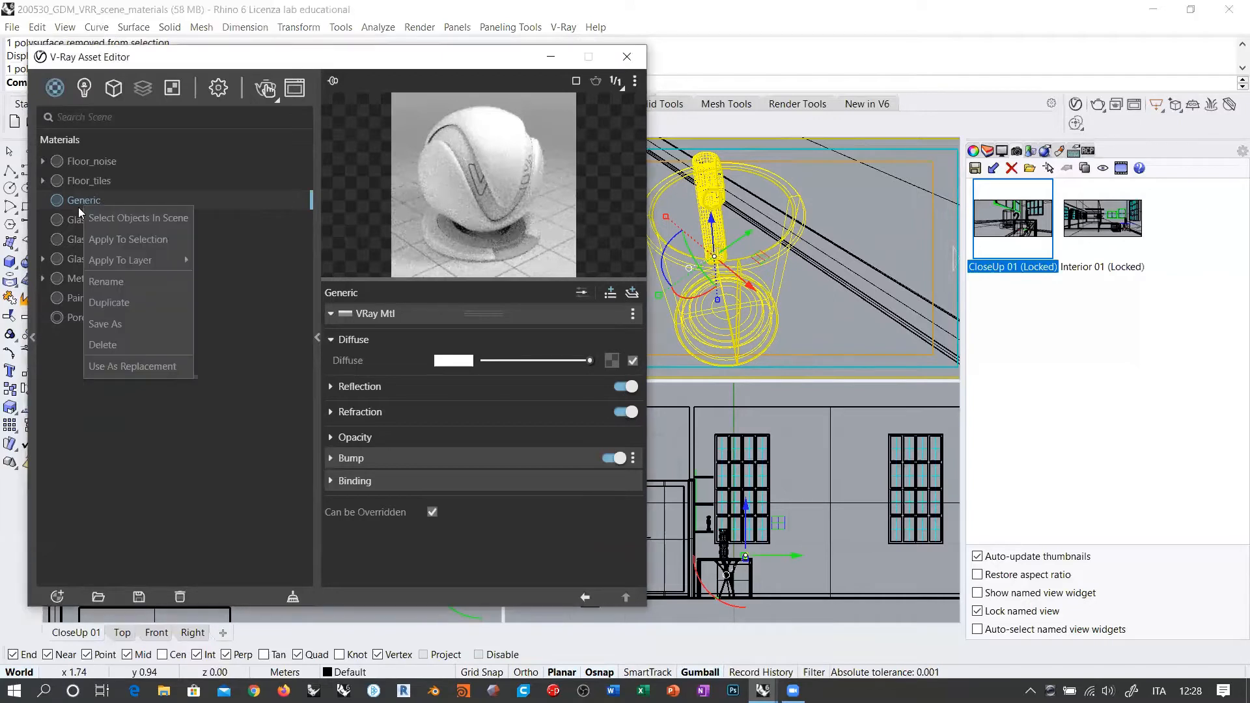
click(120, 239)
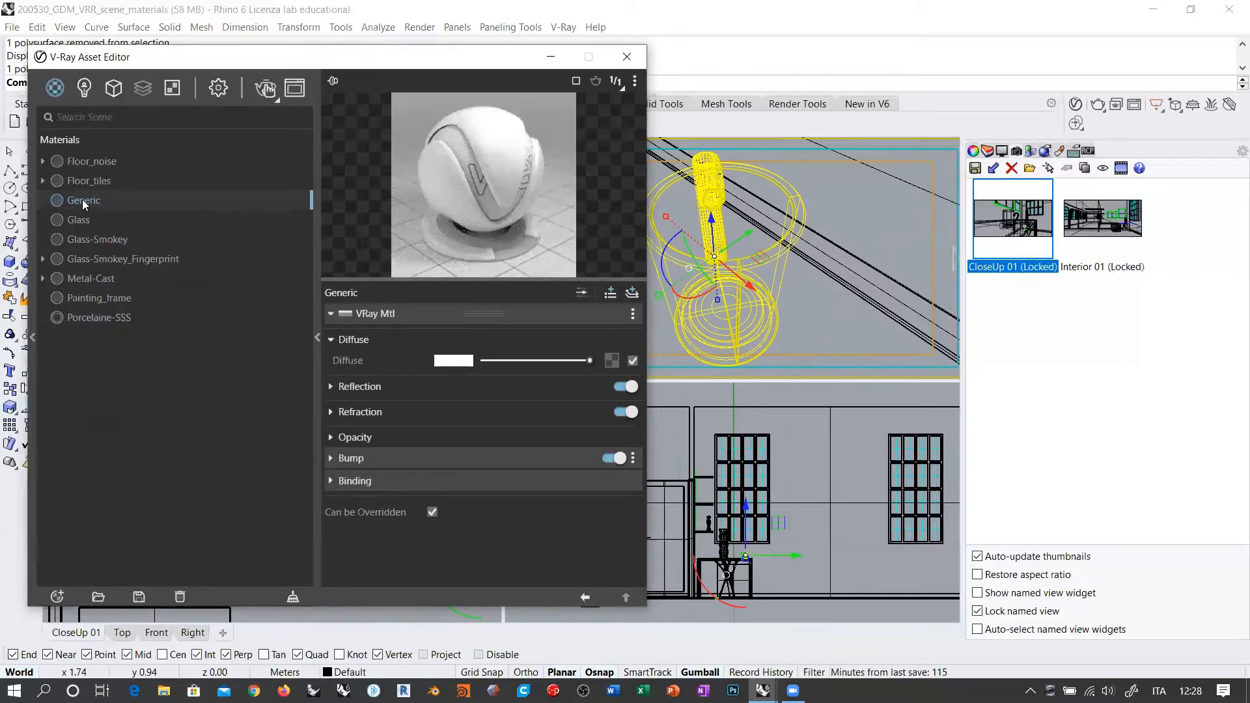
Step: Rename the Generic material as Porcelaine-Generic
double_click(82, 200)
drag(111, 202, 26, 200)
text(Porcelaine_)
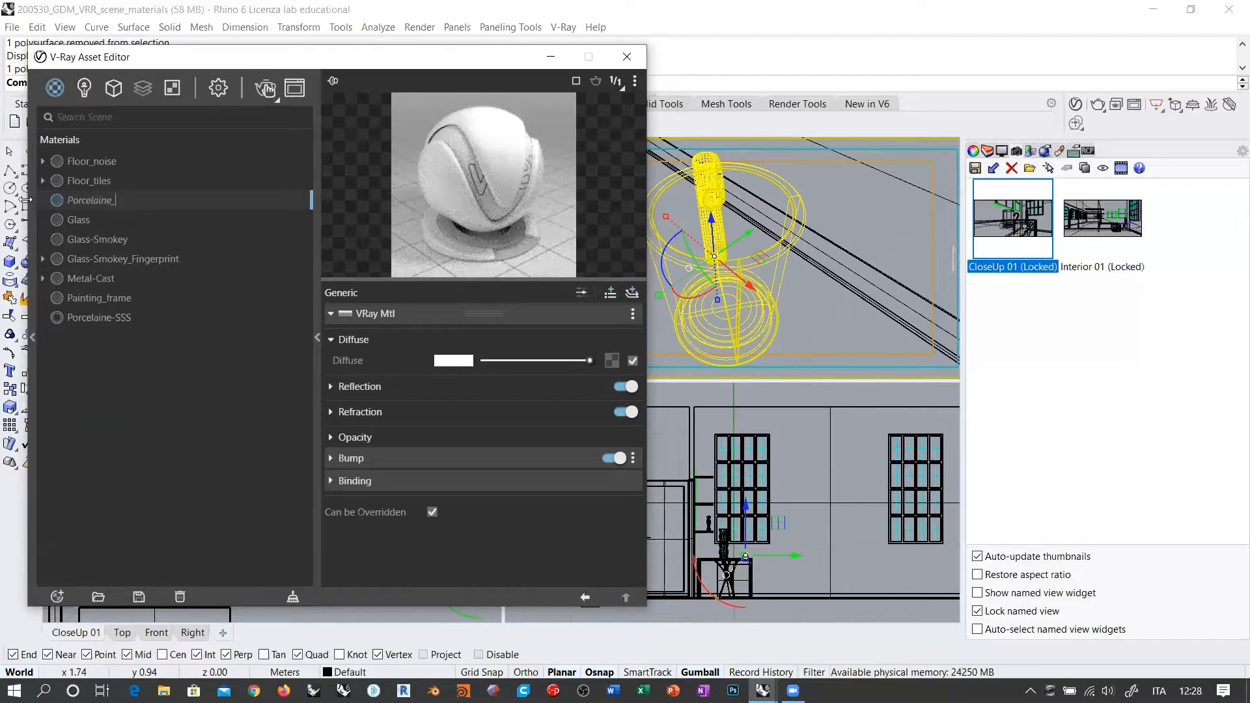
text(Gnee)
key(BackSpace)
key(BackSpace)
key(BackSpace)
key(BackSpace)
key(BackSpace)
text(enereic)
key(BackSpace)
key(BackSpace)
key(BackSpace)
text(ic)
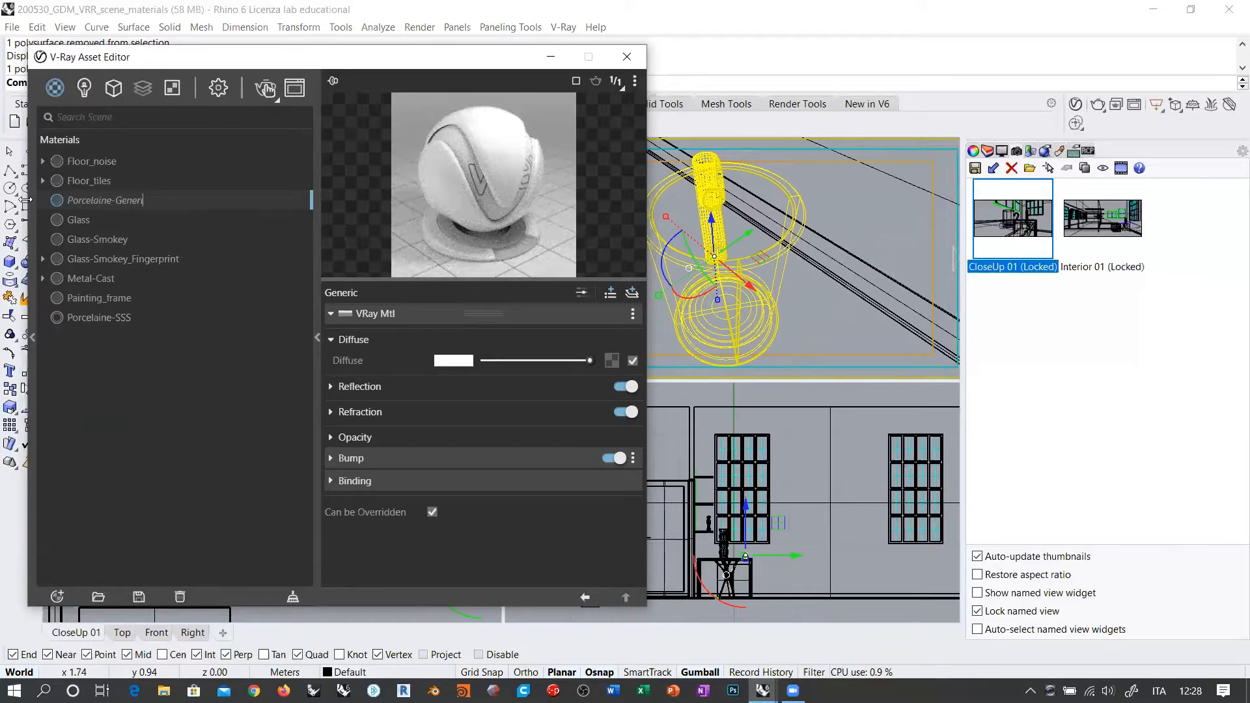
key(Return)
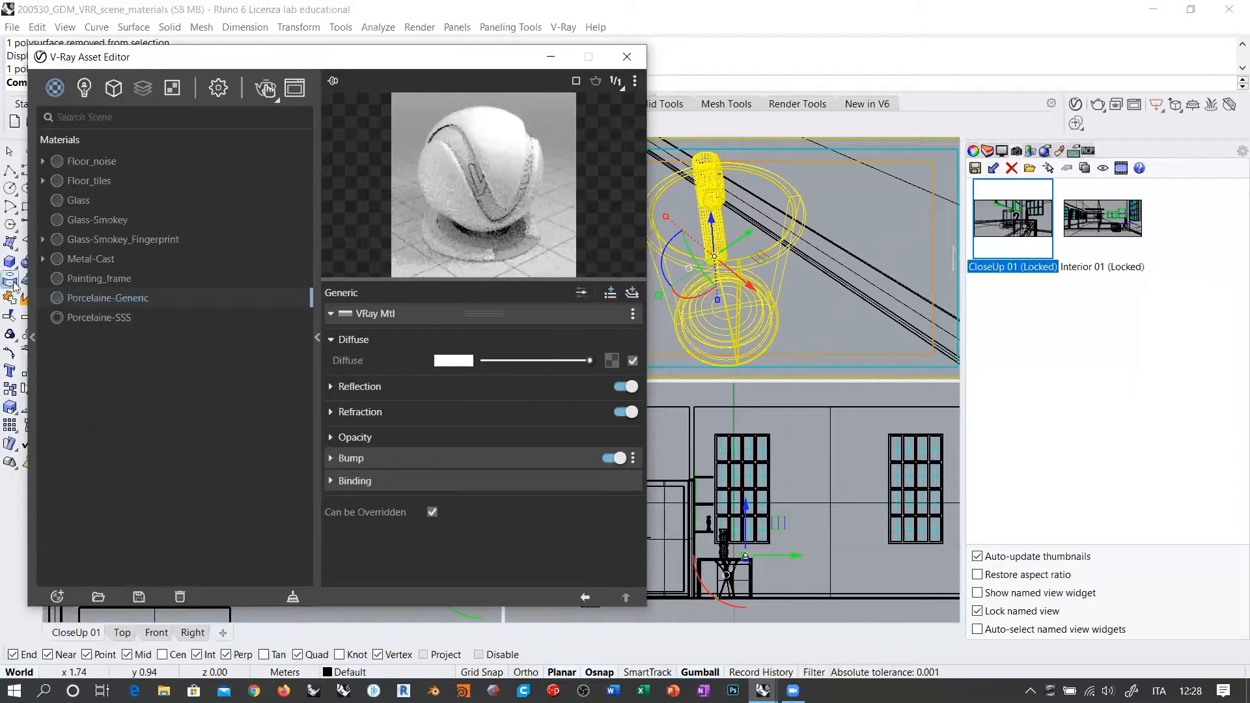
Step: Close the material editor, show the CloseUp 01 viewport in V-Ray Interactive mode, and frame the mug in it
click(620, 61)
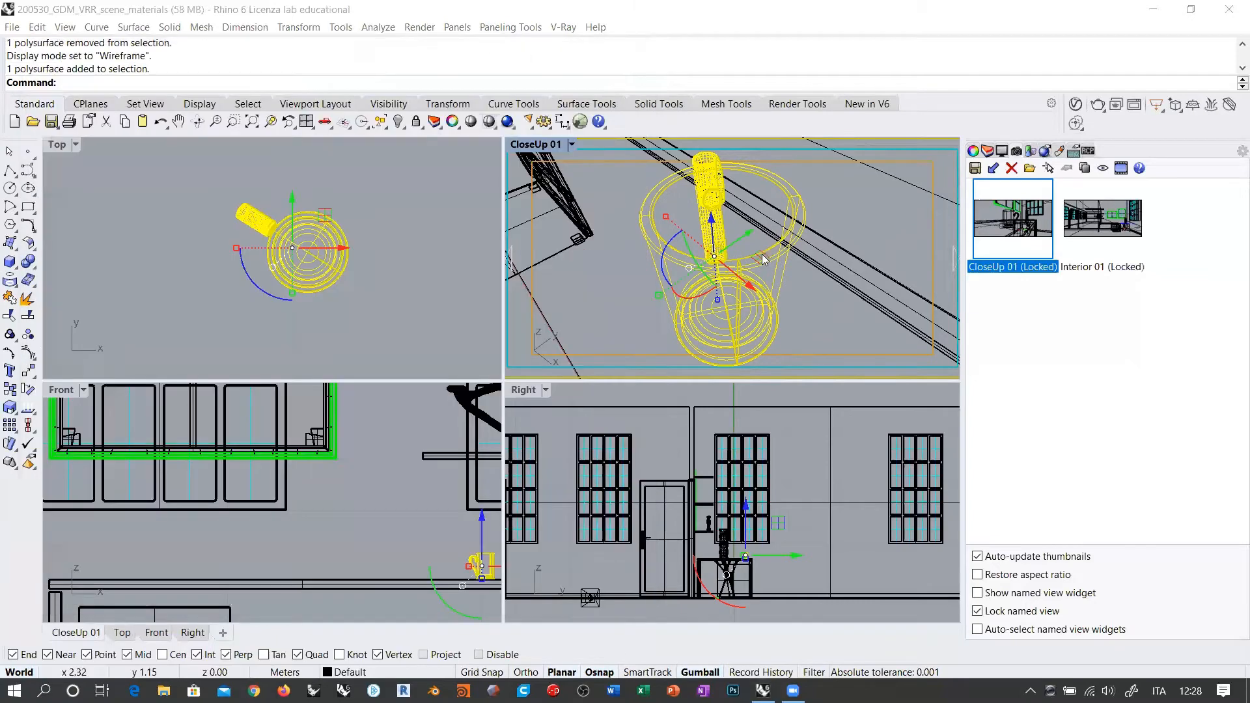
click(617, 219)
click(539, 144)
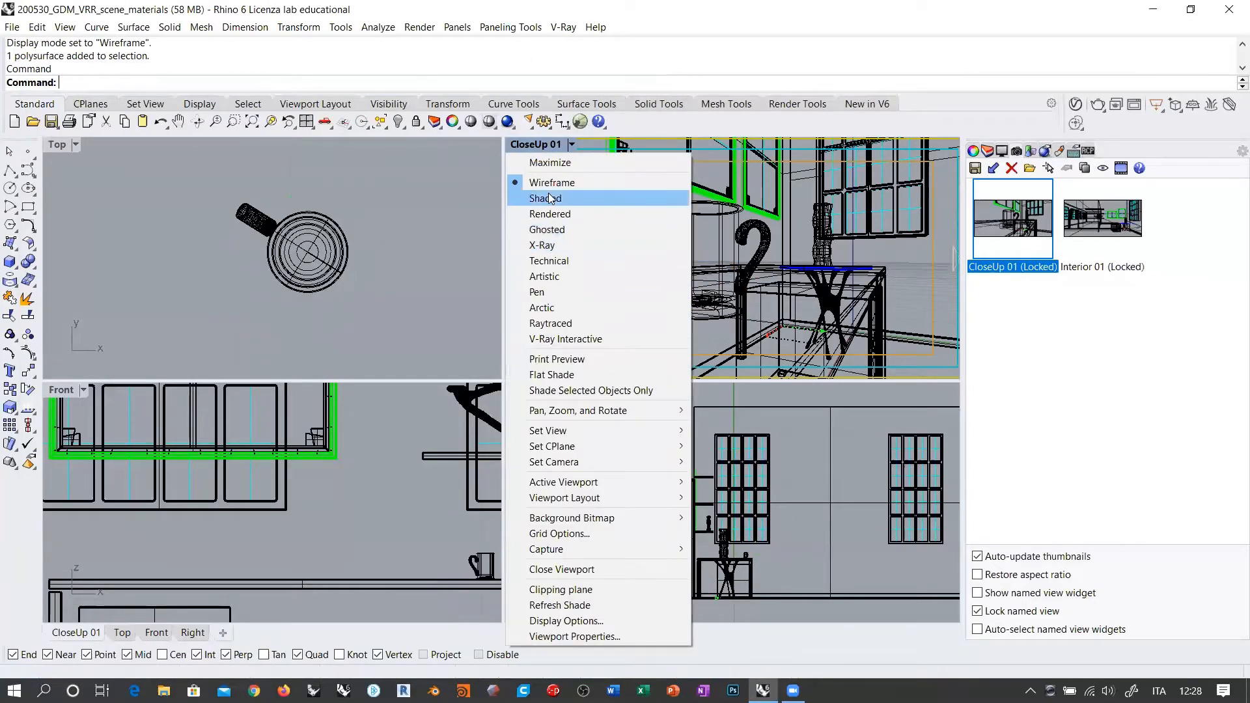
click(565, 338)
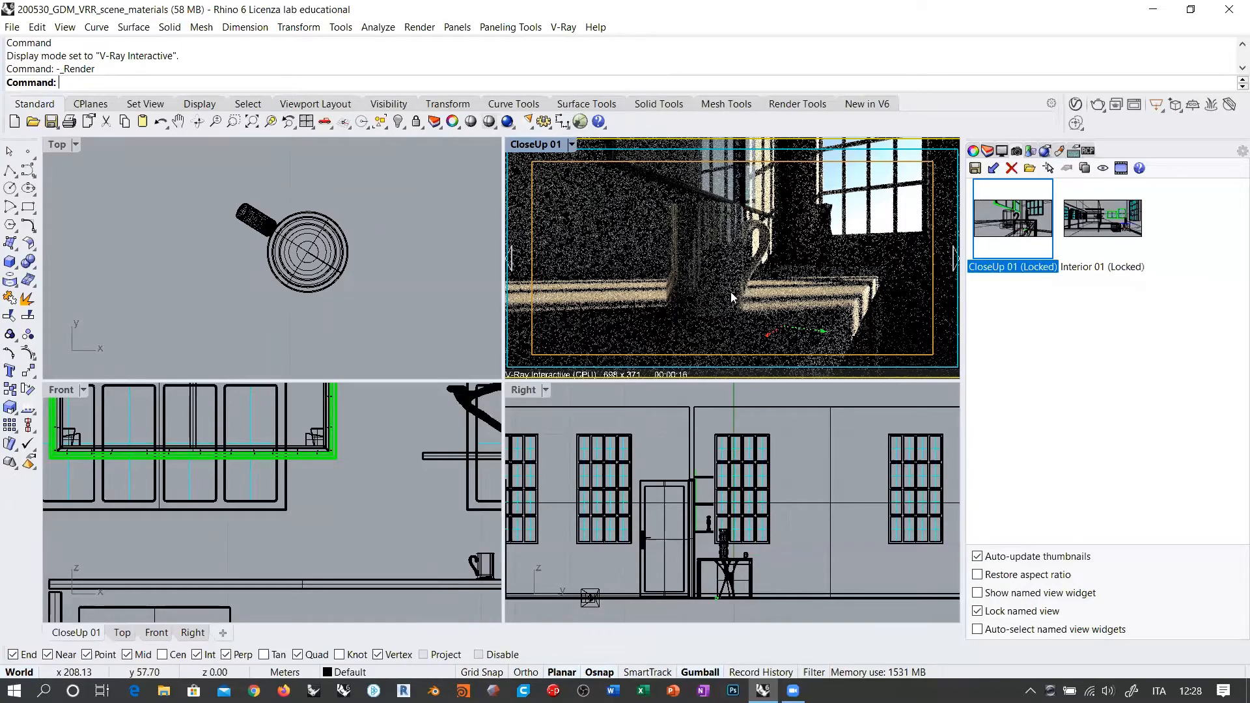
click(730, 230)
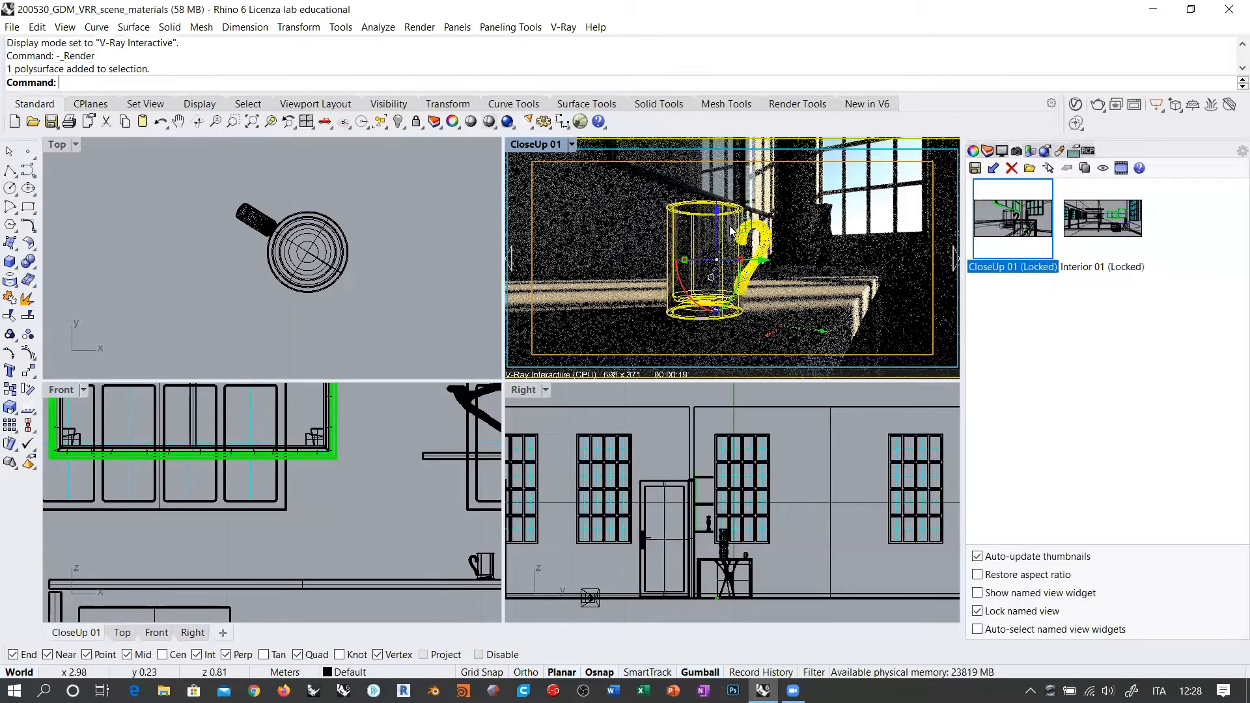
click(270, 123)
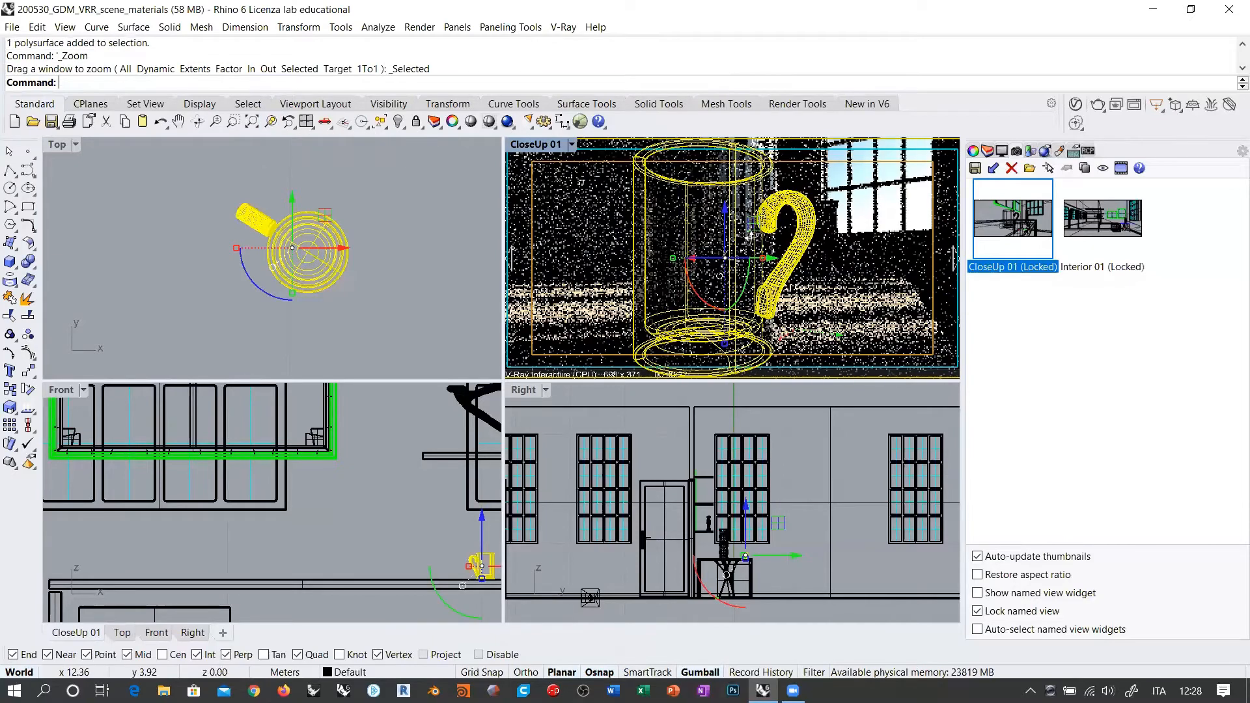
Step: Deselect the mug and set the Porcelaine-Generic material's Refraction Color to mid grey
right_drag(750, 236, 740, 245)
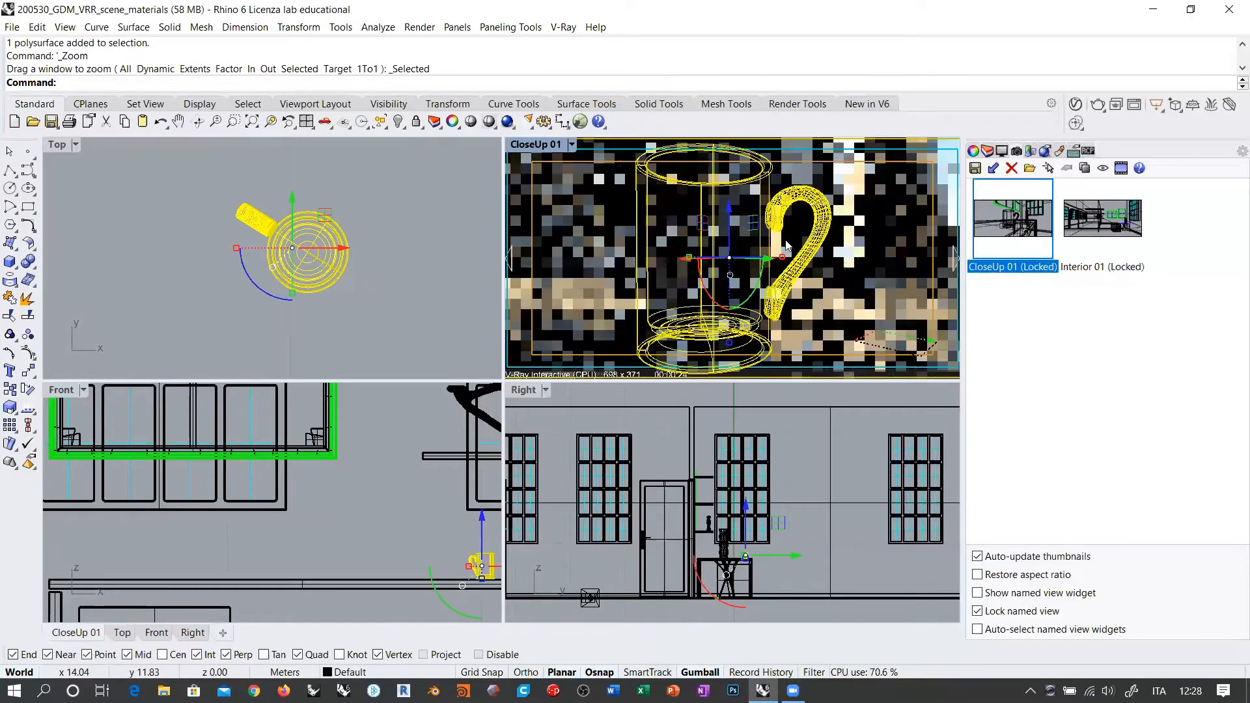
click(823, 250)
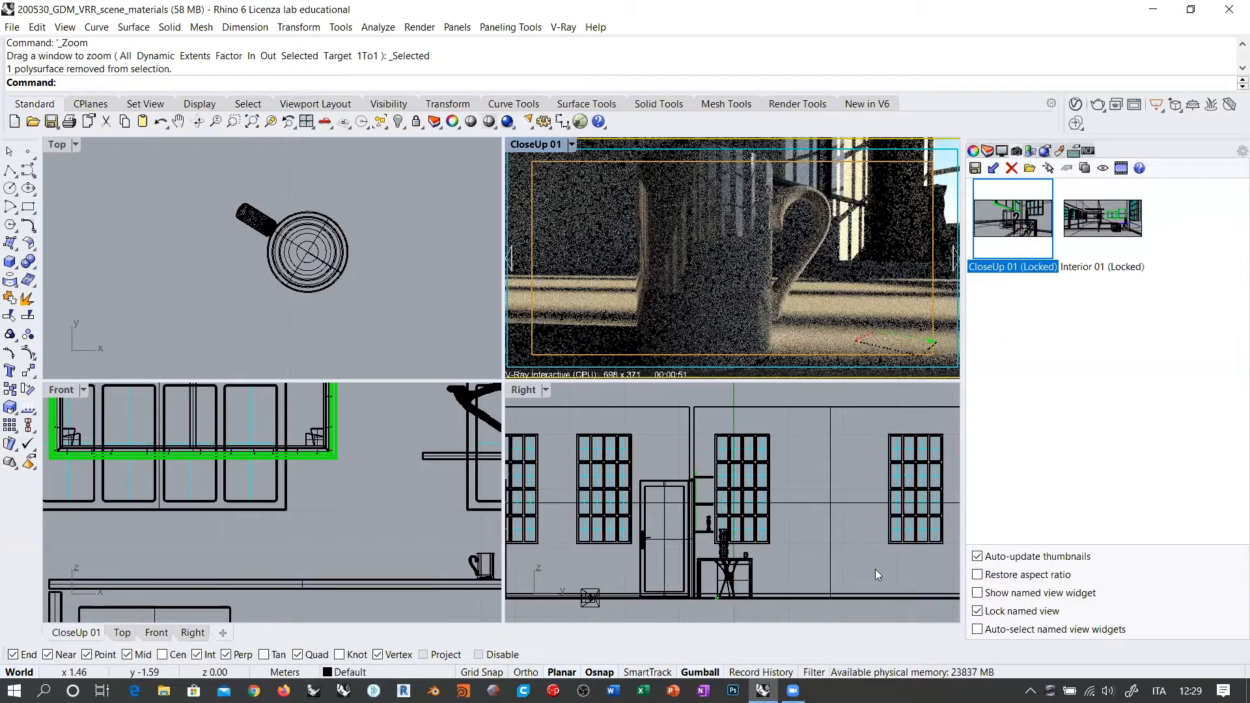
click(1076, 105)
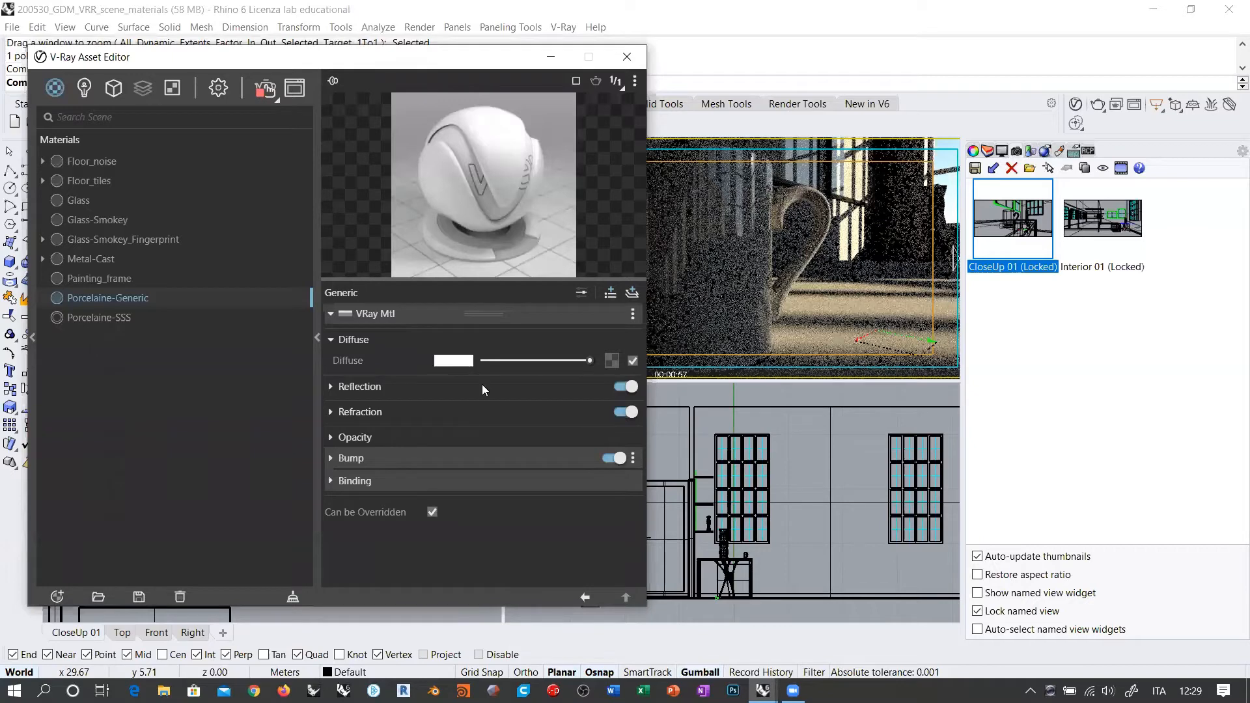
click(365, 413)
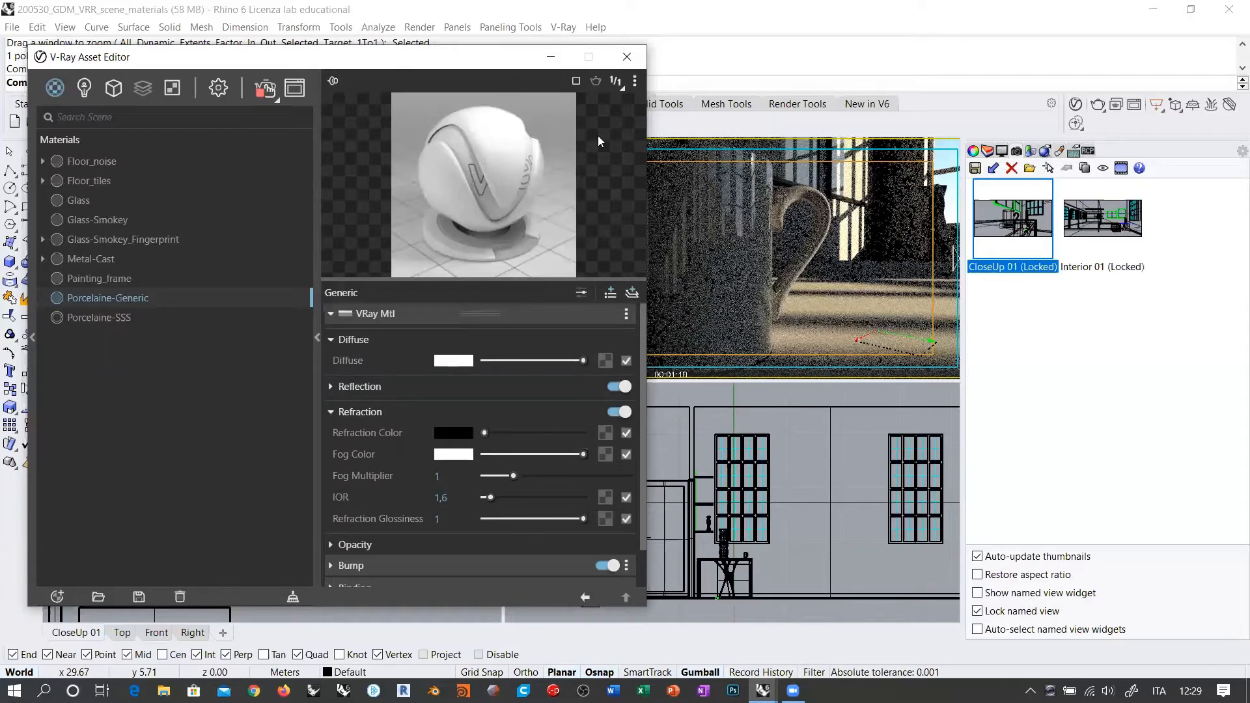
click(502, 432)
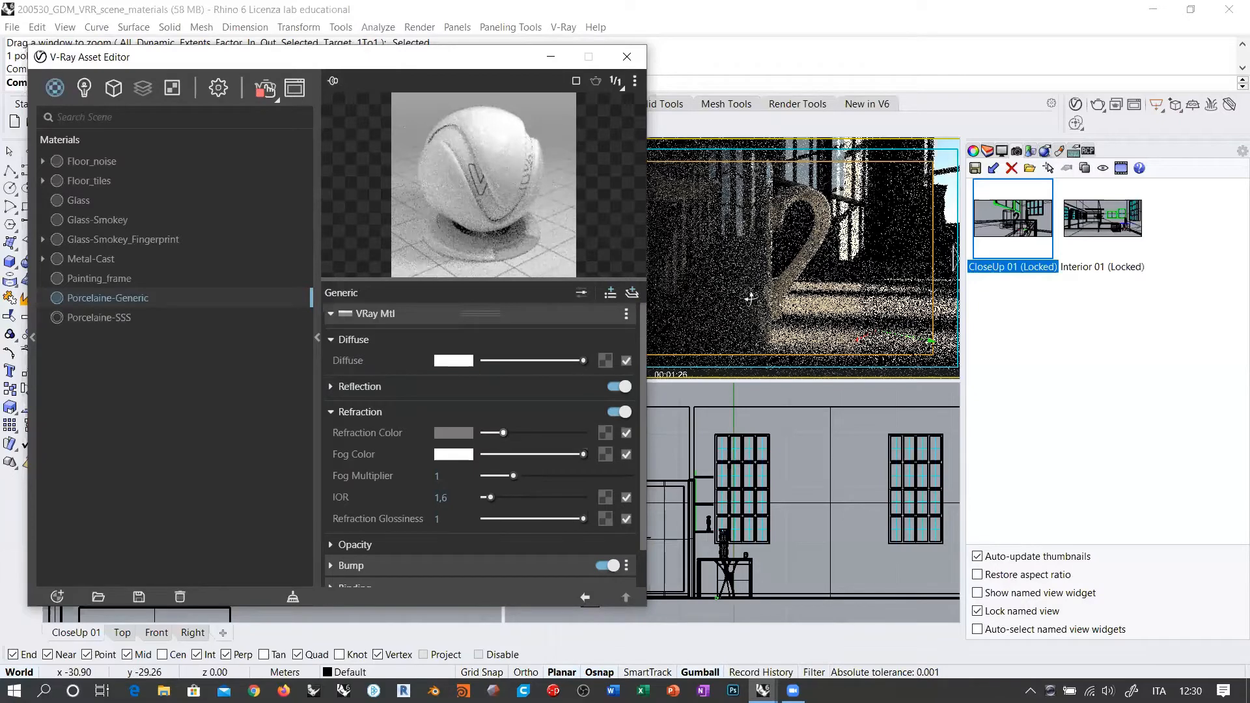
Step: Set the Porcelaine-Generic material's Refraction Glossiness to 0,15 and inspect the mug from above and from the side in the live render
right_drag(863, 333, 746, 255)
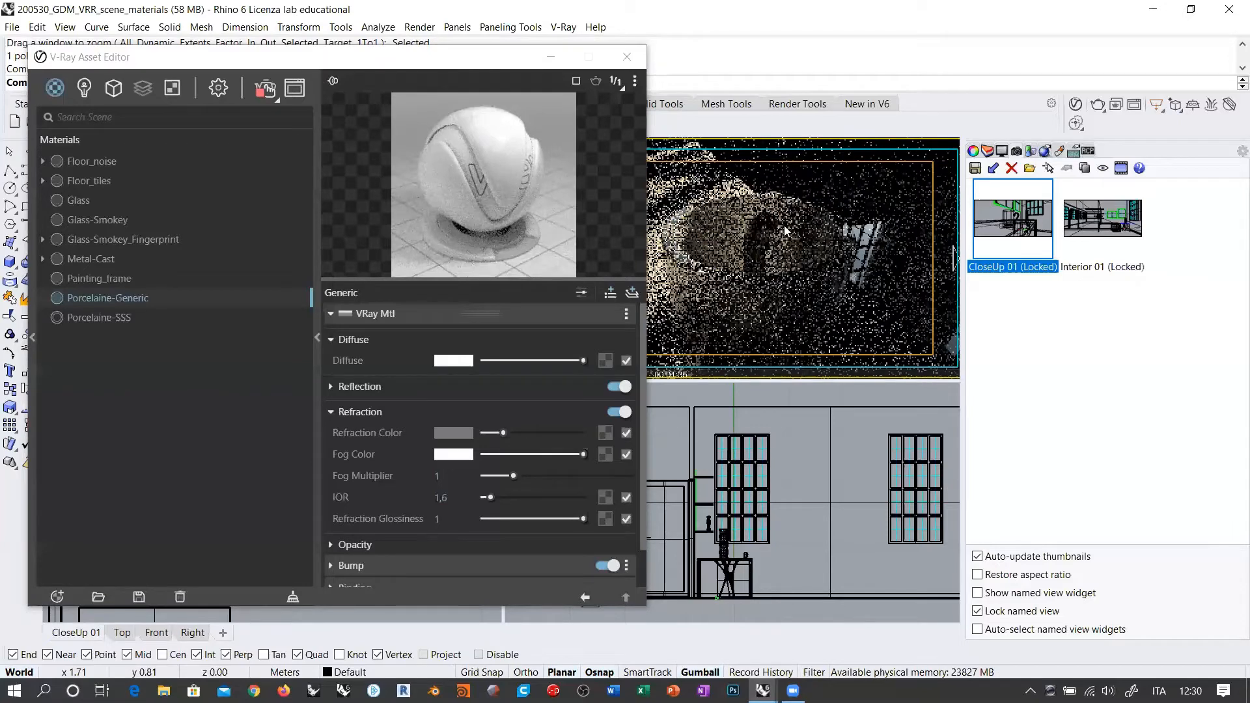
right_drag(792, 242, 763, 233)
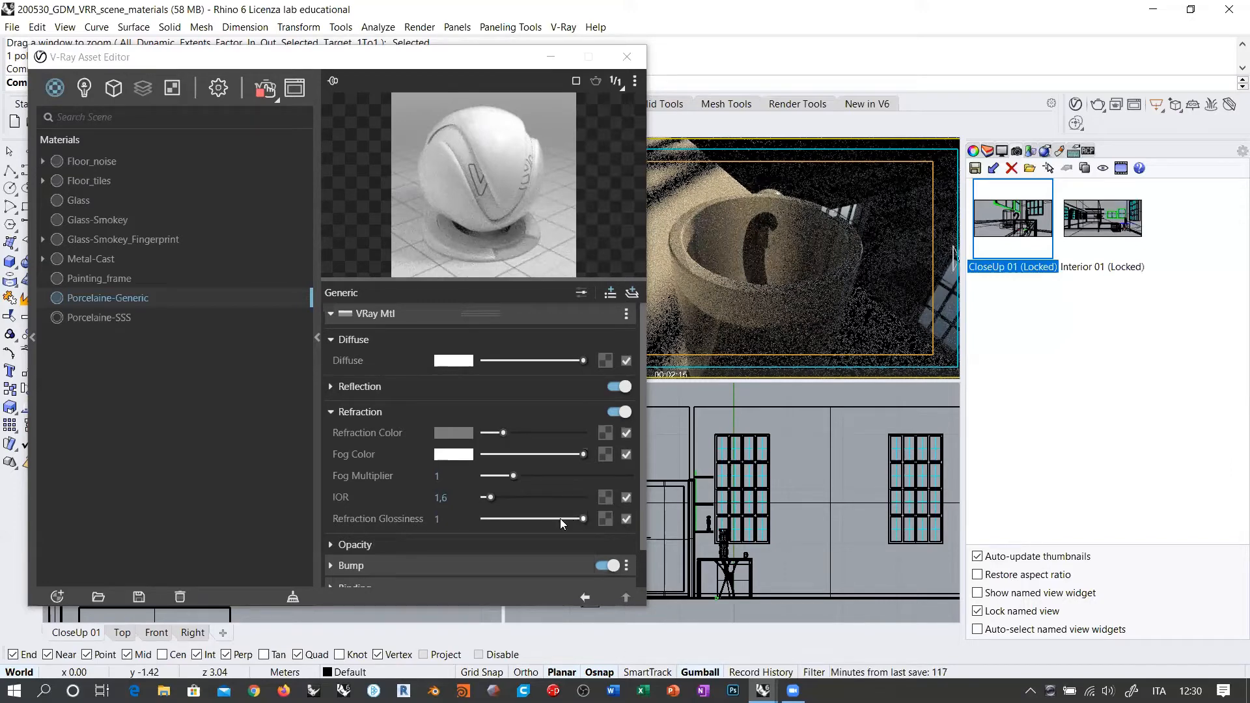
drag(559, 518, 534, 517)
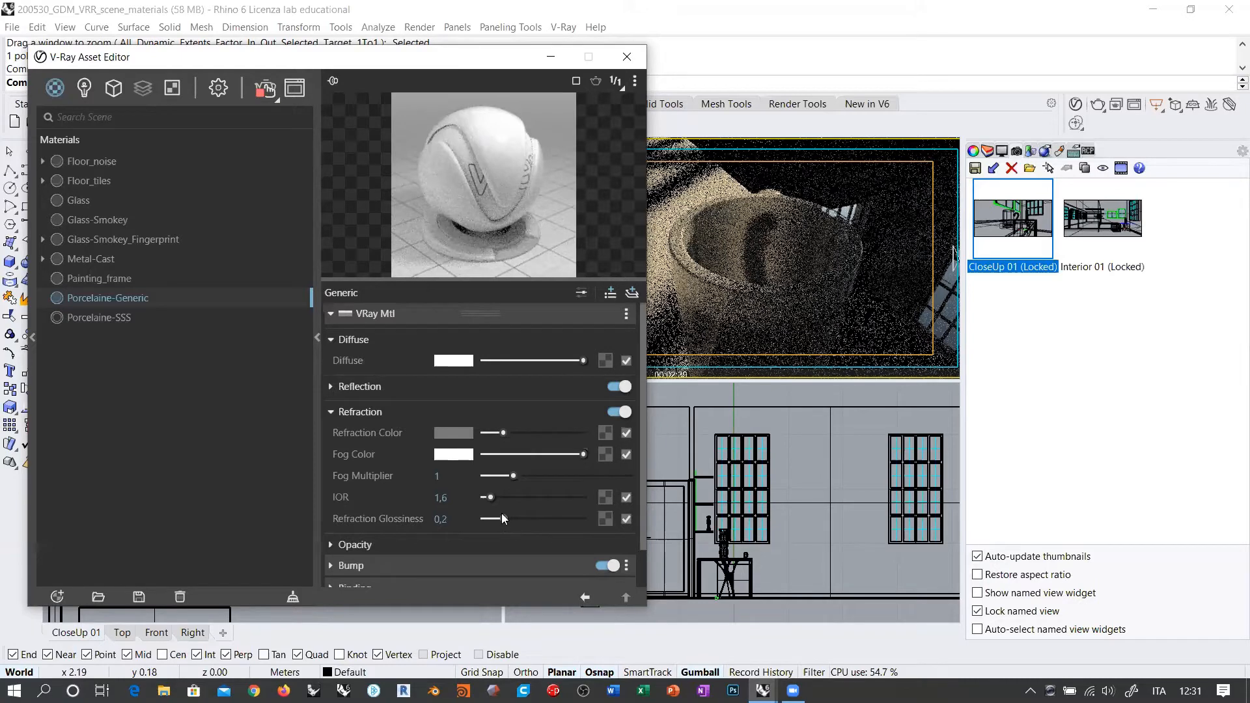
drag(502, 517, 498, 519)
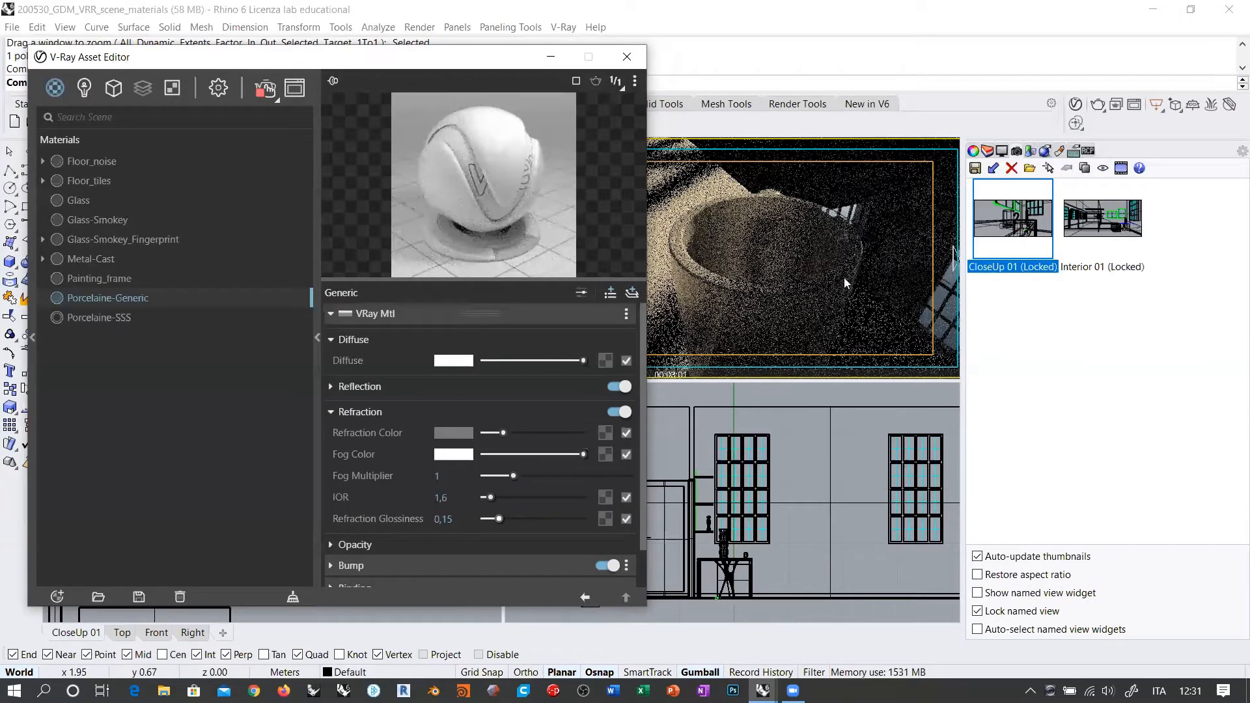
right_drag(787, 263, 769, 243)
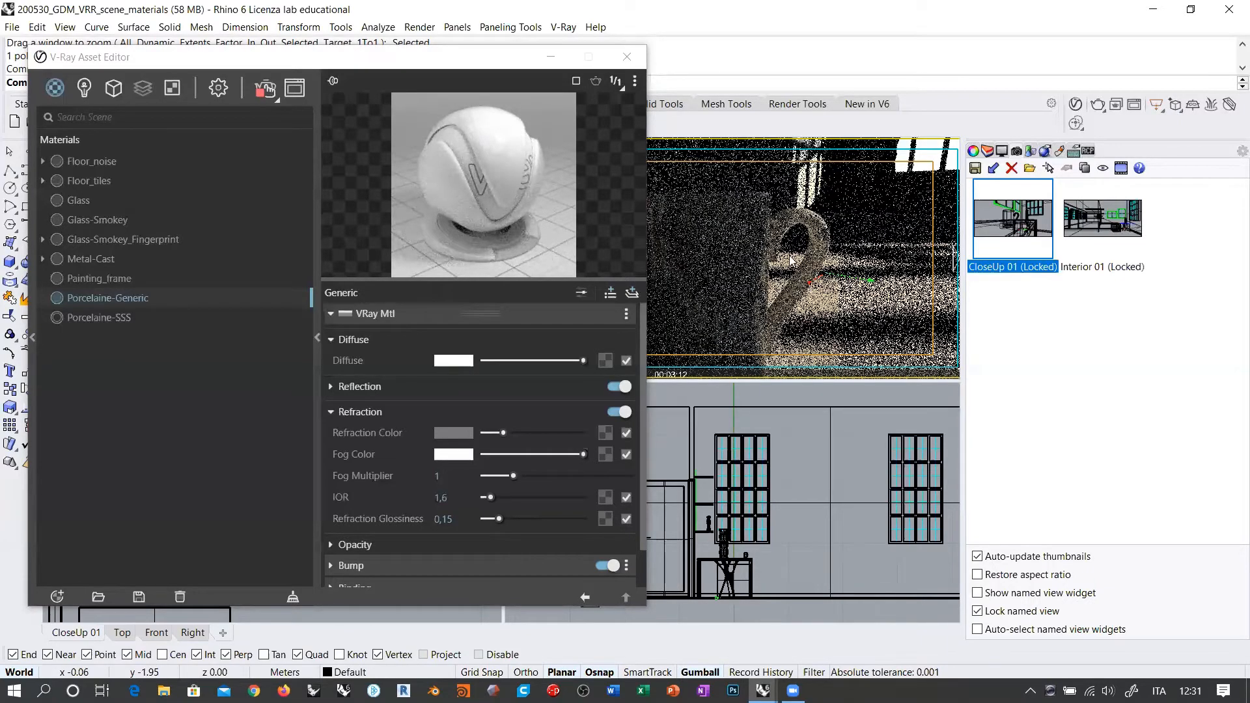
shift+right_drag(763, 285, 776, 272)
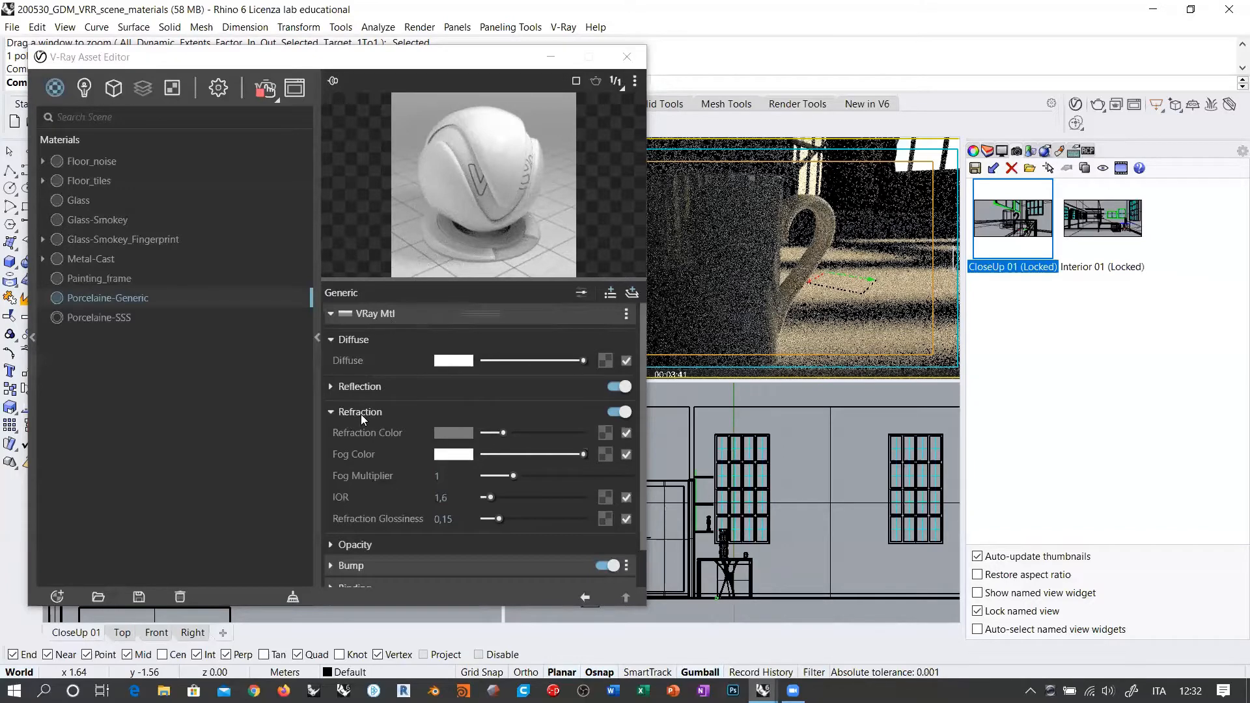
Step: Review the Opacity and Refraction settings of the Porcelaine-Generic material against the live render of the mug
click(329, 547)
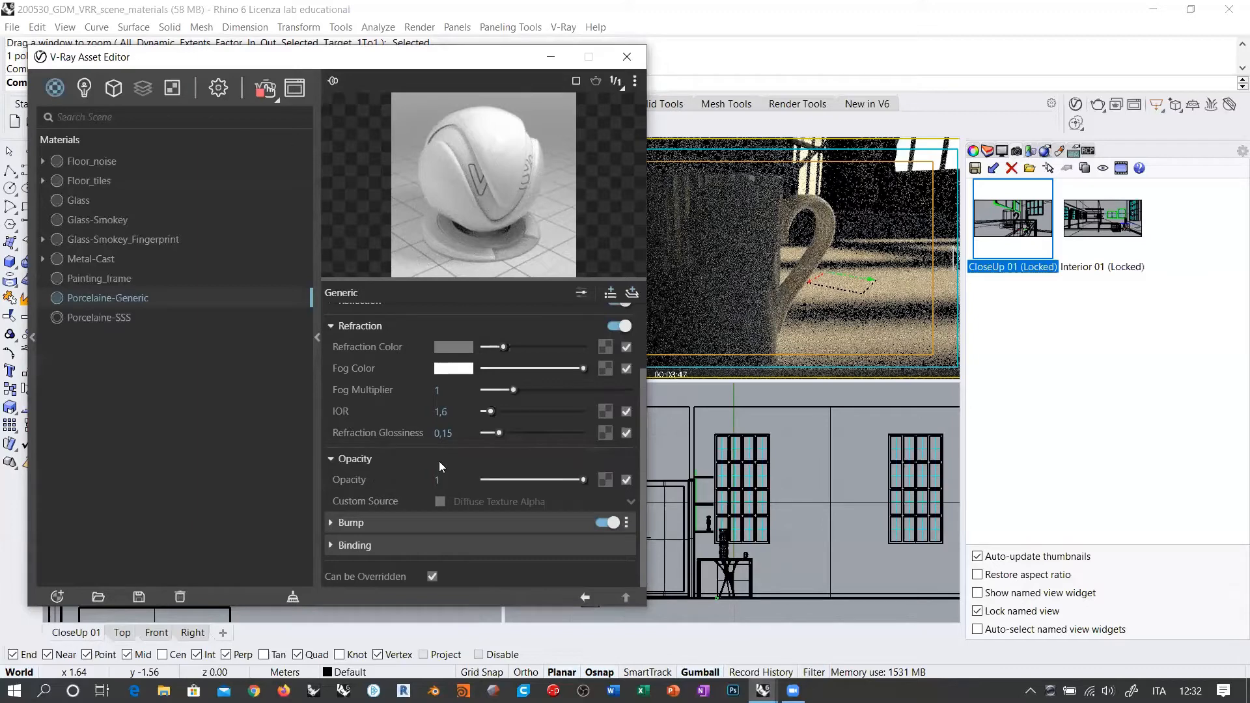
scroll(428, 543, up, 2)
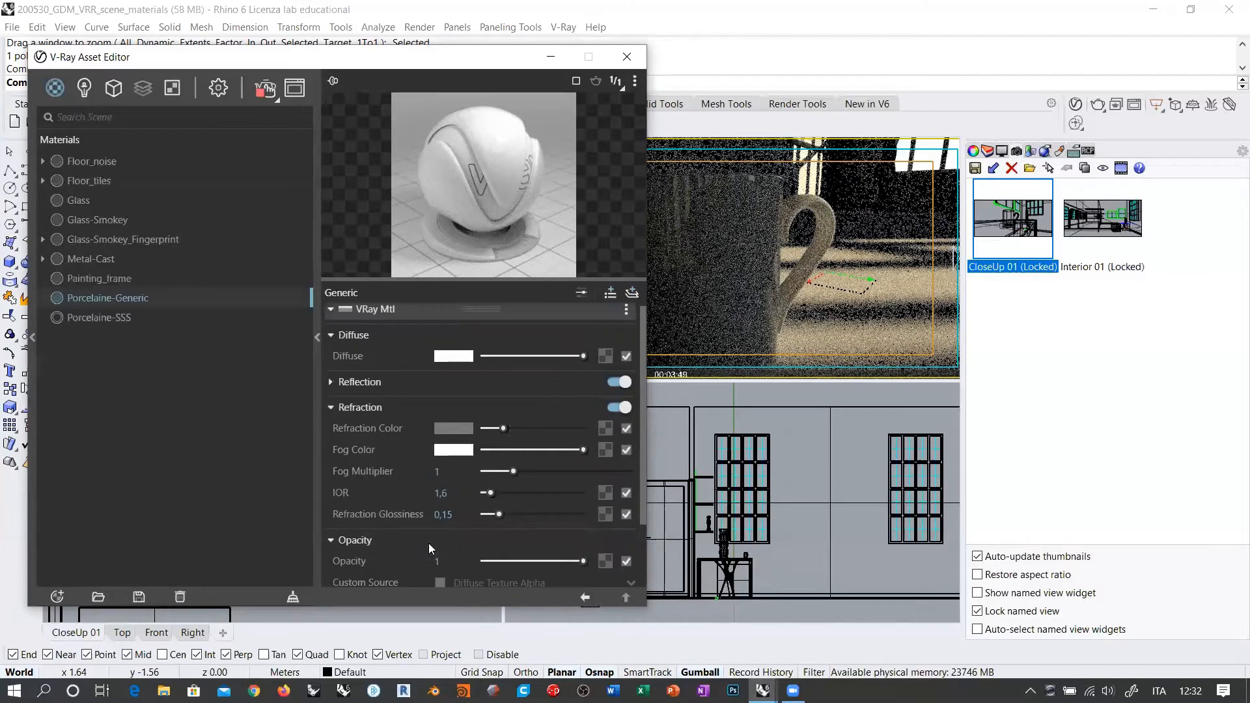
scroll(390, 506, down, 2)
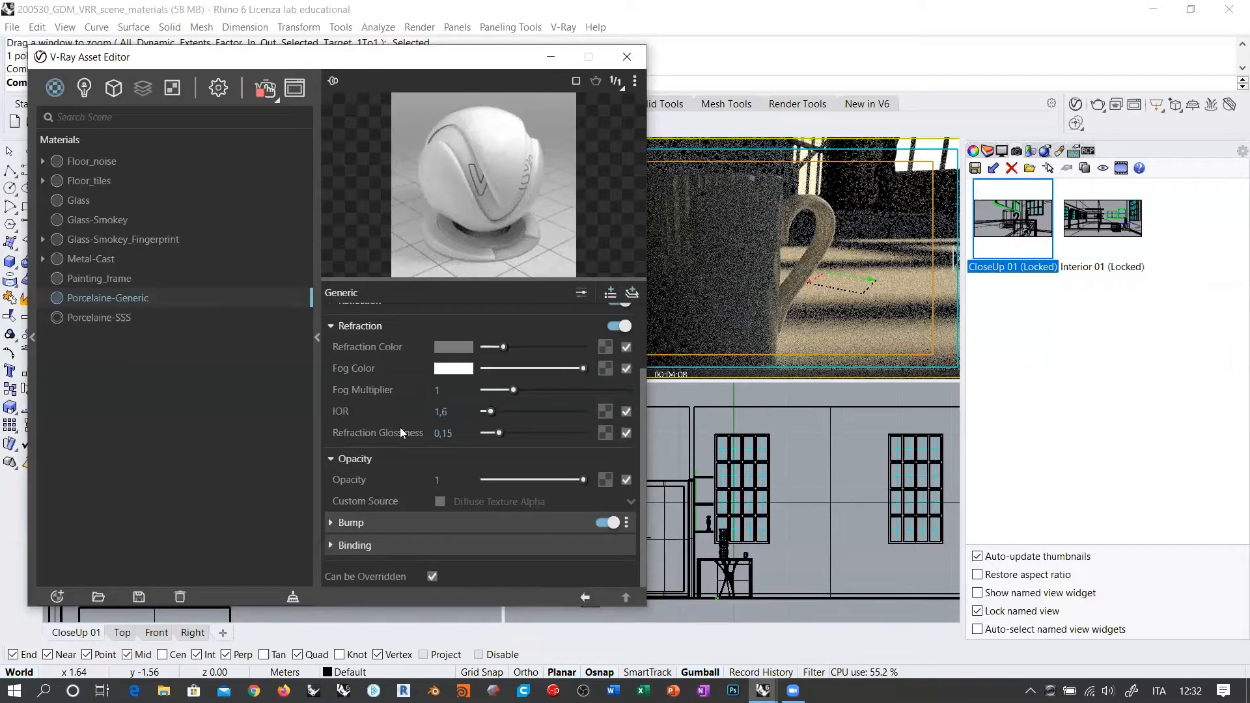
scroll(399, 428, up, 3)
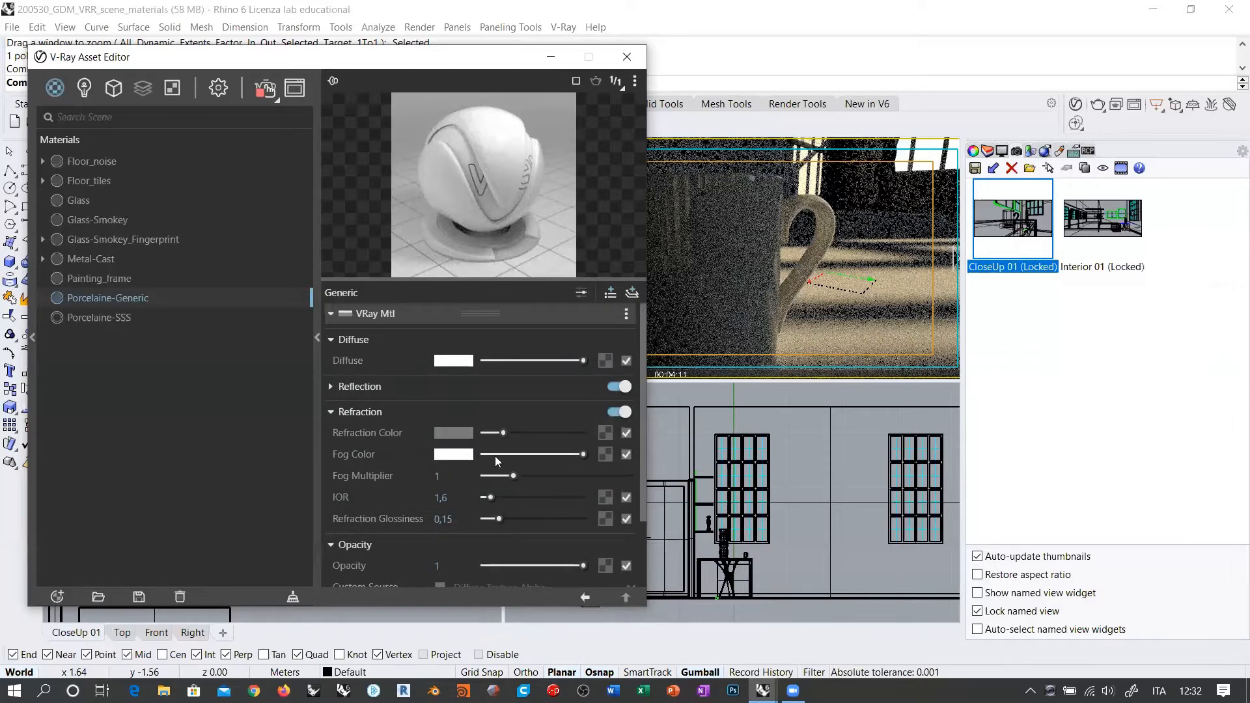
scroll(595, 470, down, 3)
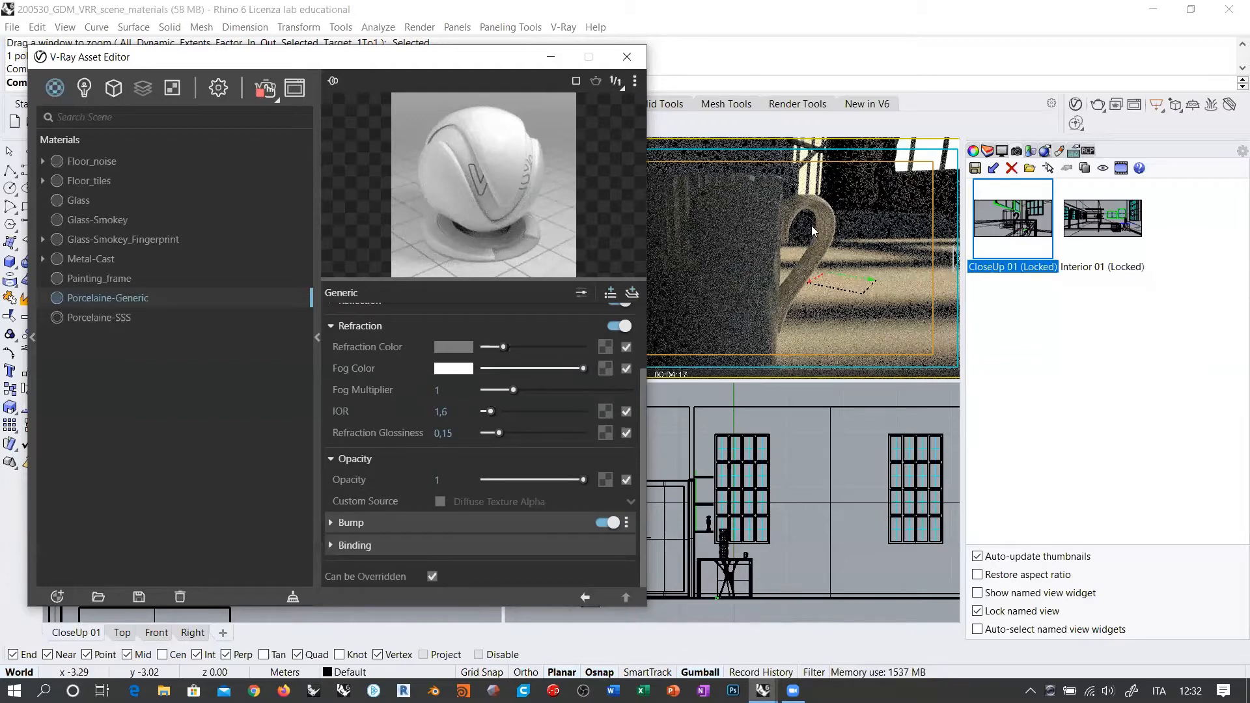
scroll(392, 311, up, 3)
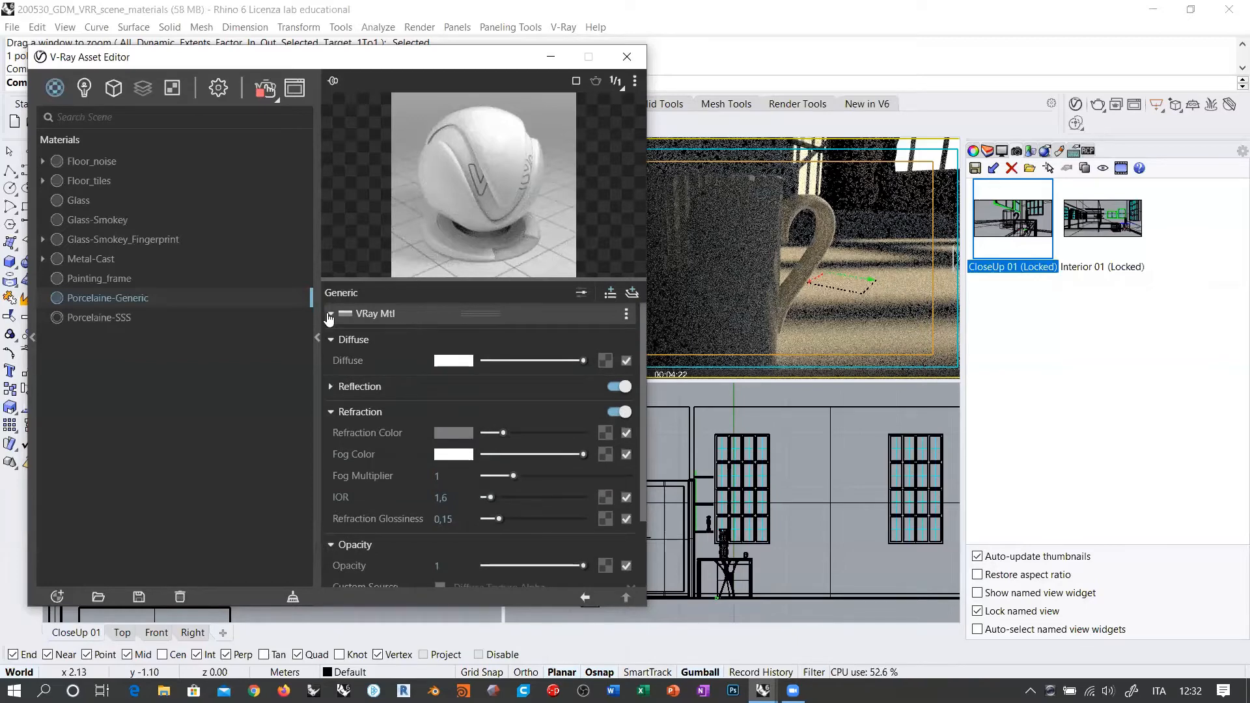
click(338, 545)
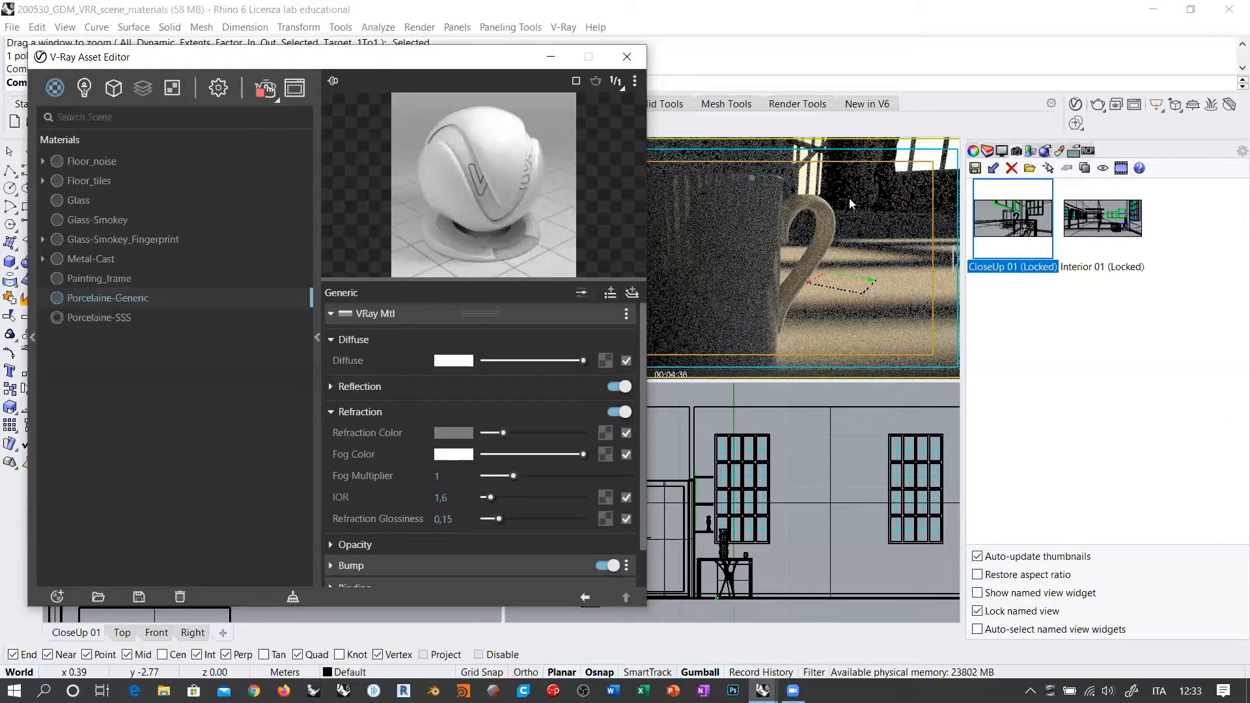
click(368, 397)
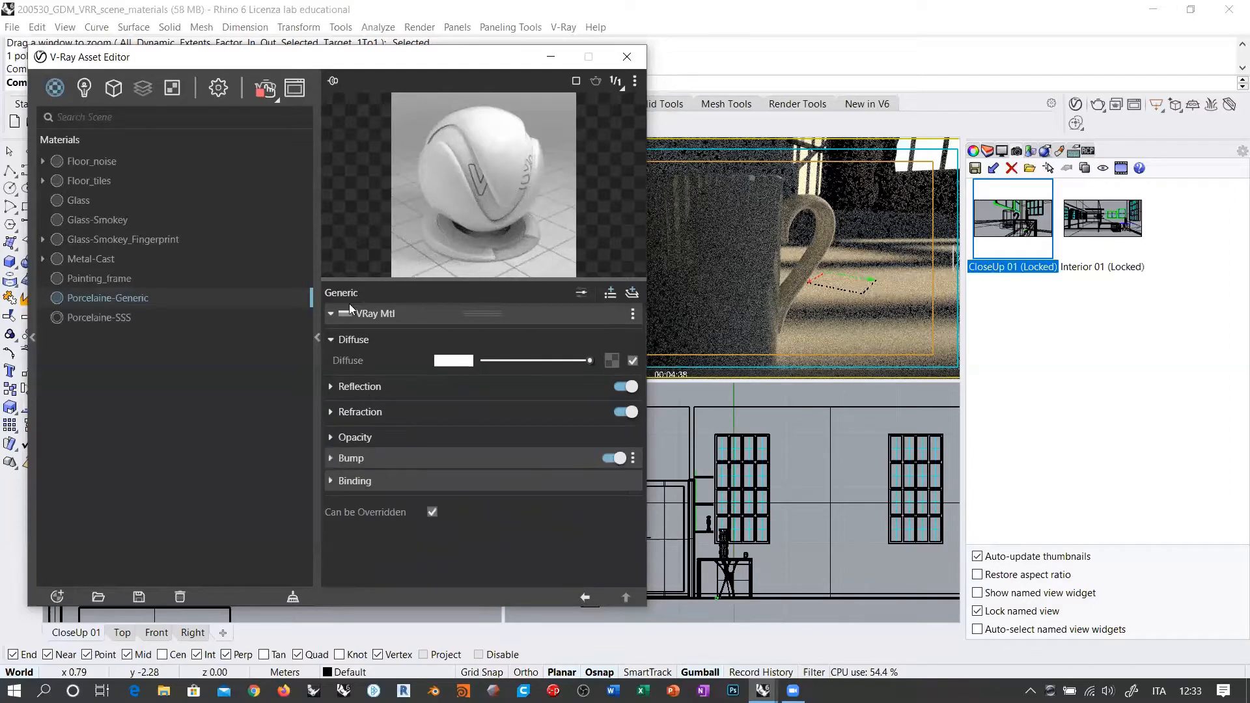
Step: Try a separate Reflection IOR of 5 on the Porcelaine-Generic material
click(332, 386)
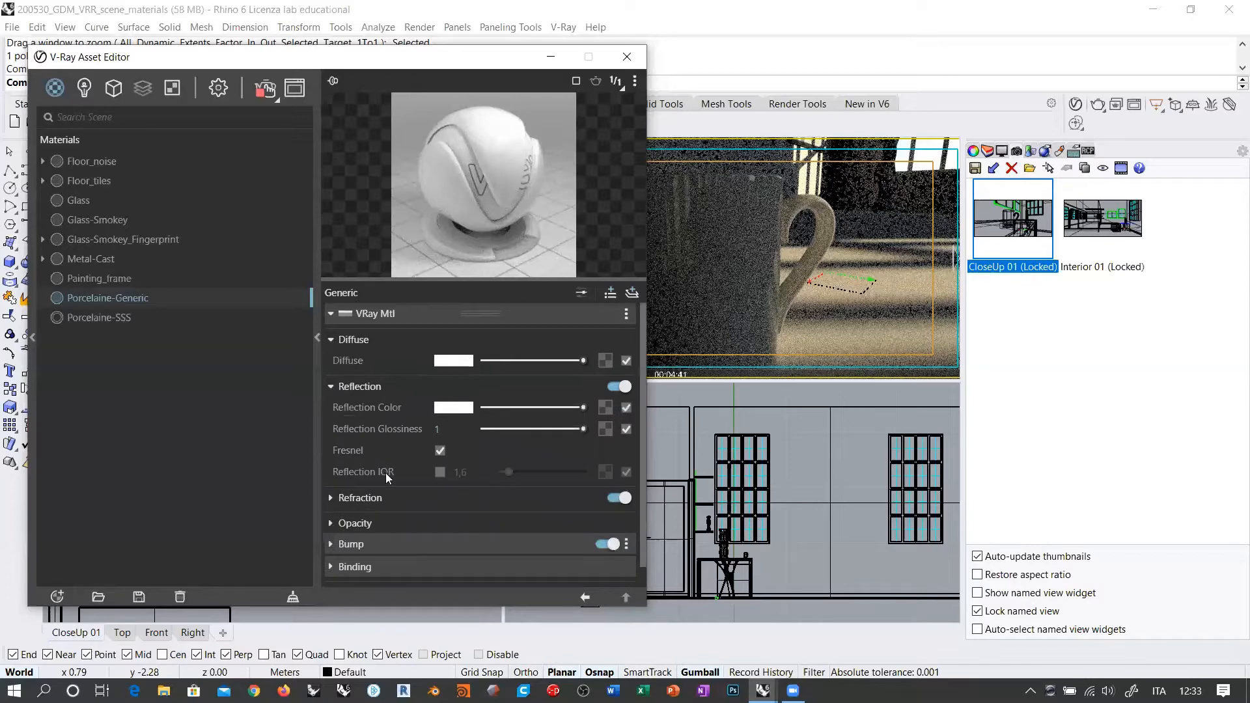
mouse_move(385, 473)
click(440, 472)
key(Tab)
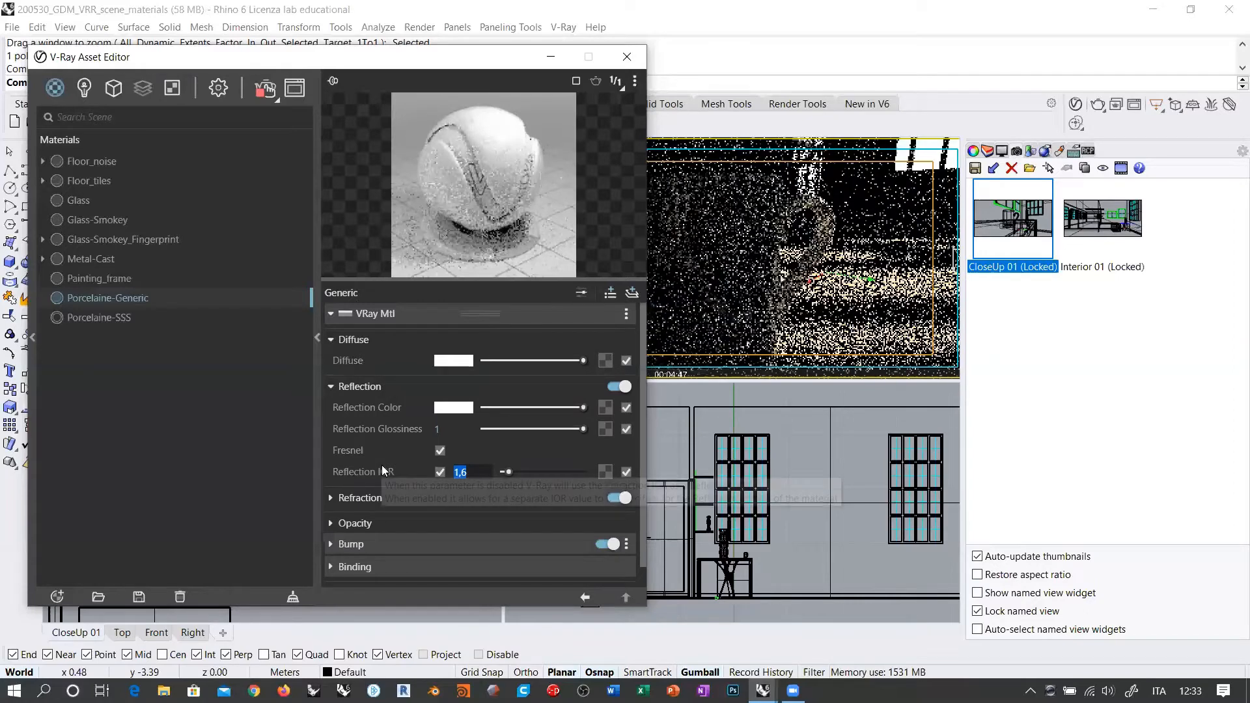
text(5)
key(Return)
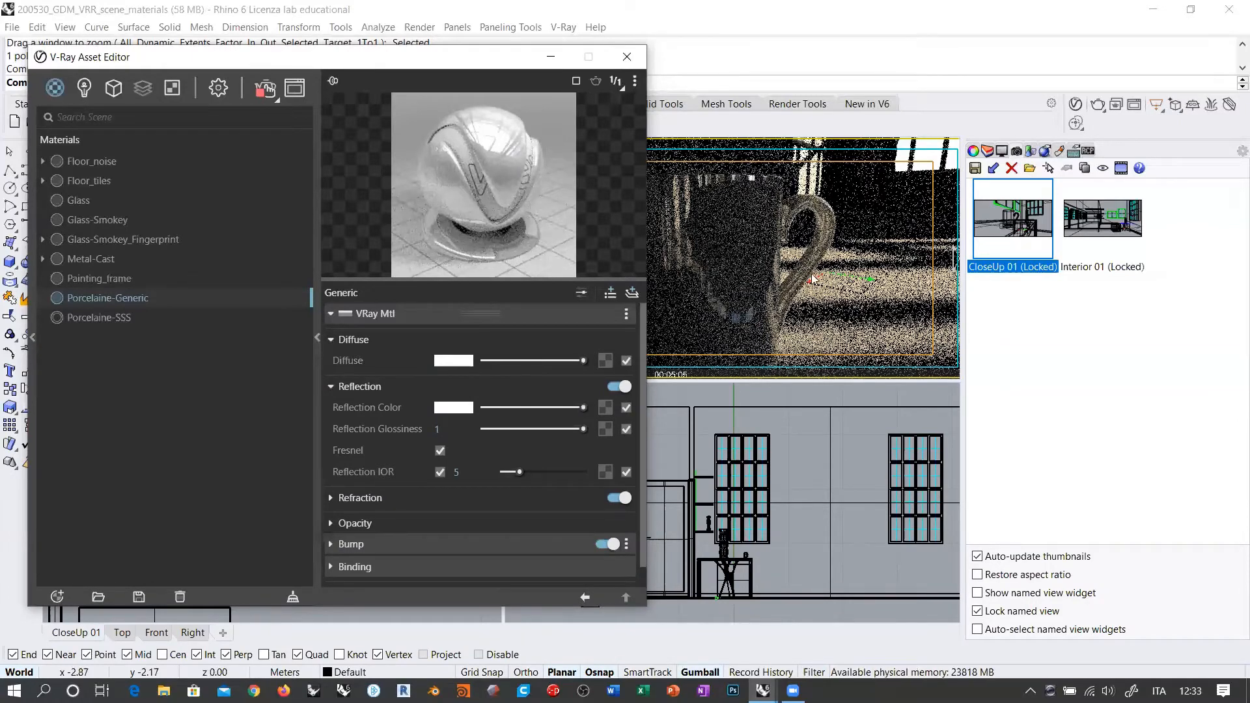
Step: Set the Reflection IOR back to 1,6 and disable the separate reflection value
click(776, 276)
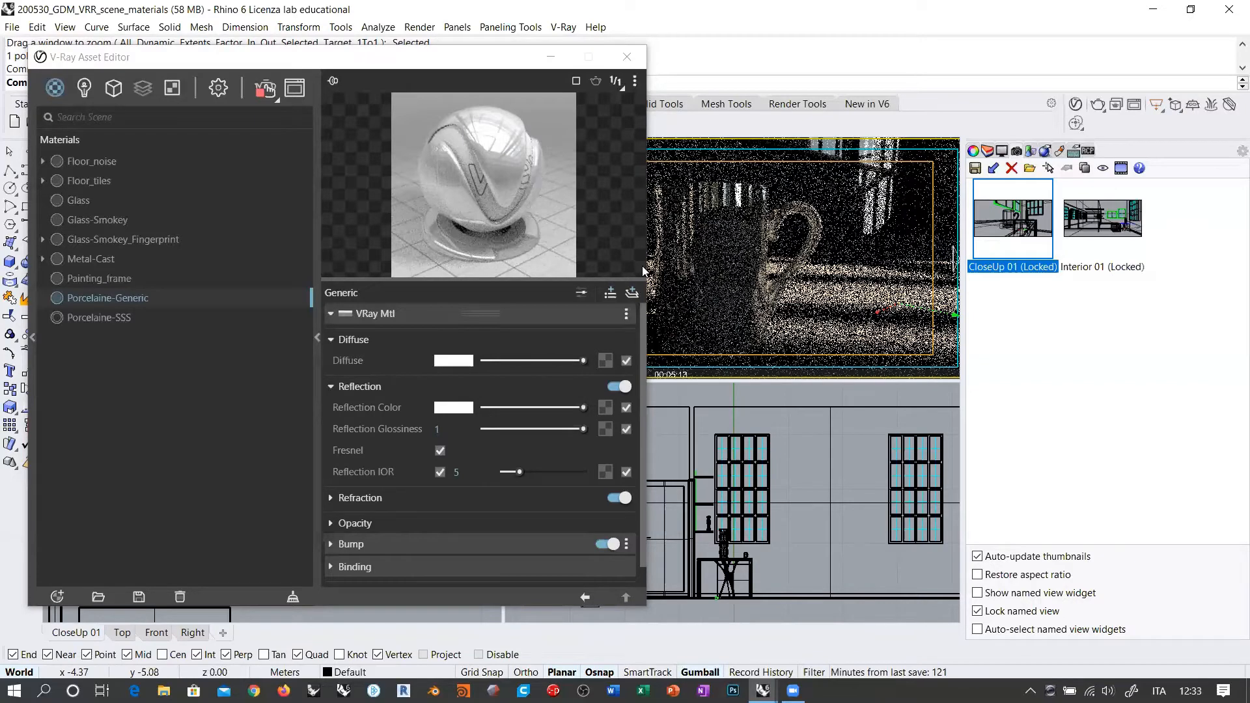
double_click(481, 472)
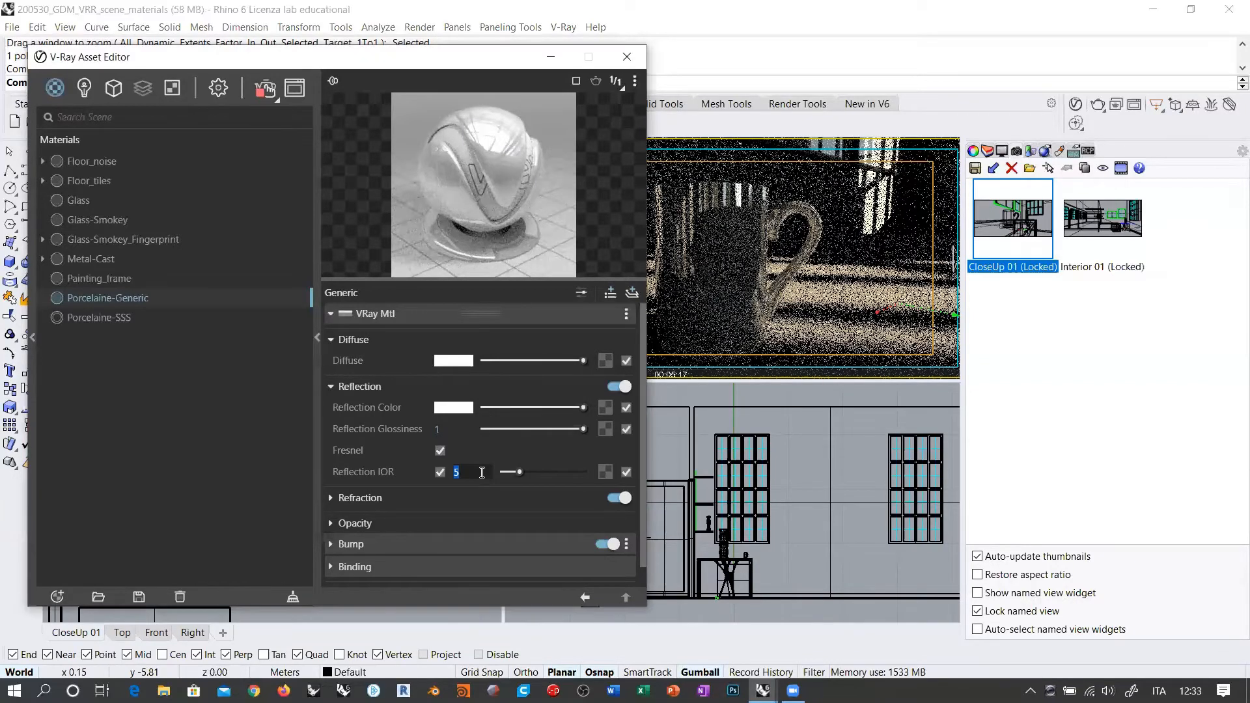
text(1,6)
key(Return)
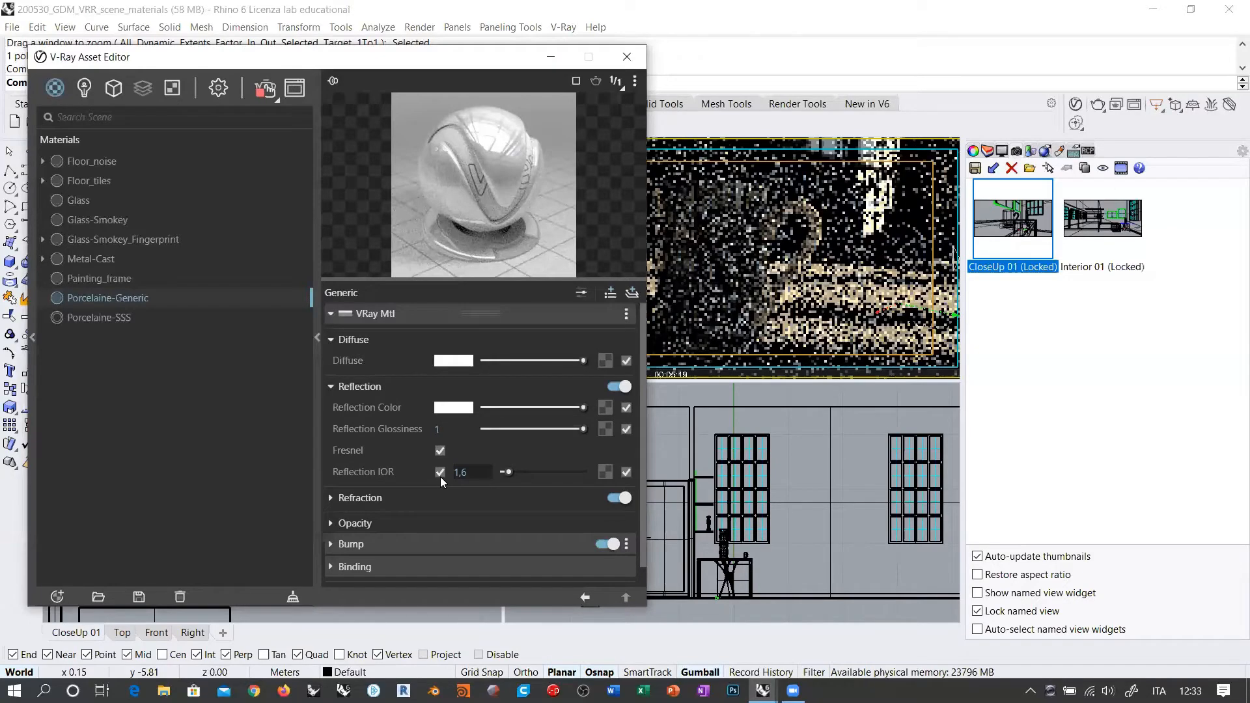
click(440, 472)
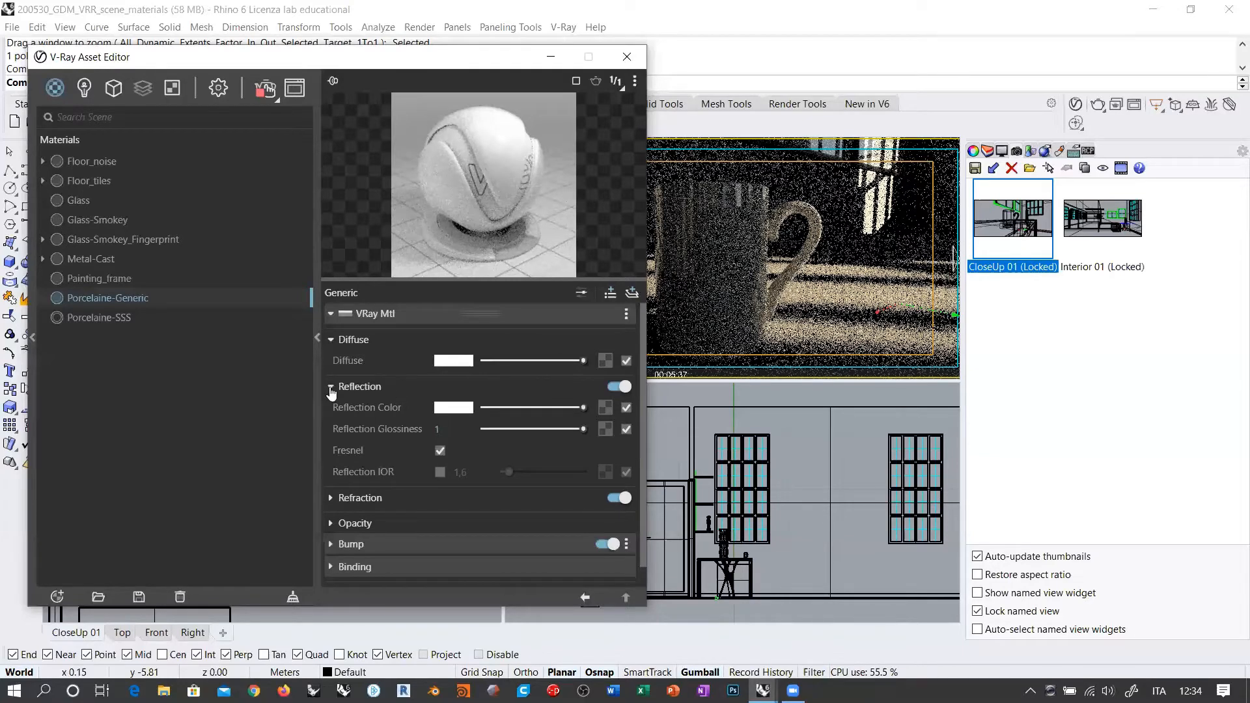
click(355, 387)
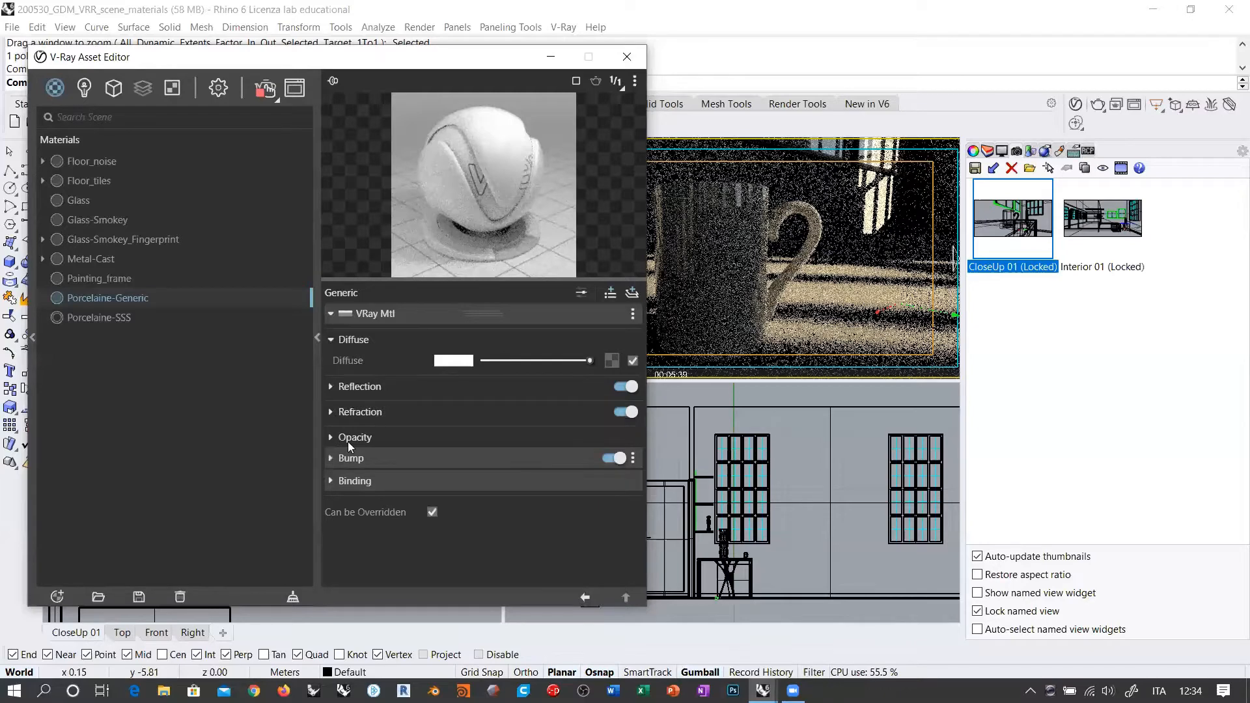
Step: Restore the CloseUp 01 named view and set its viewport to Wireframe display
click(378, 415)
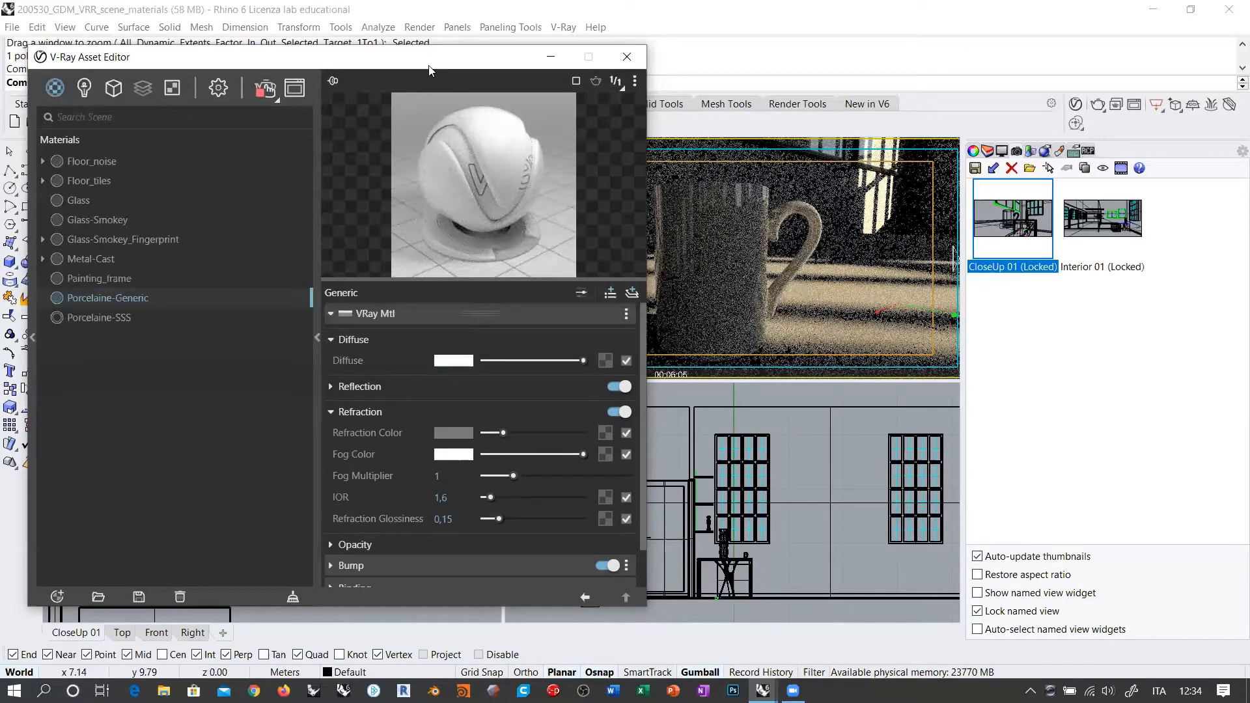
drag(429, 66, 407, 131)
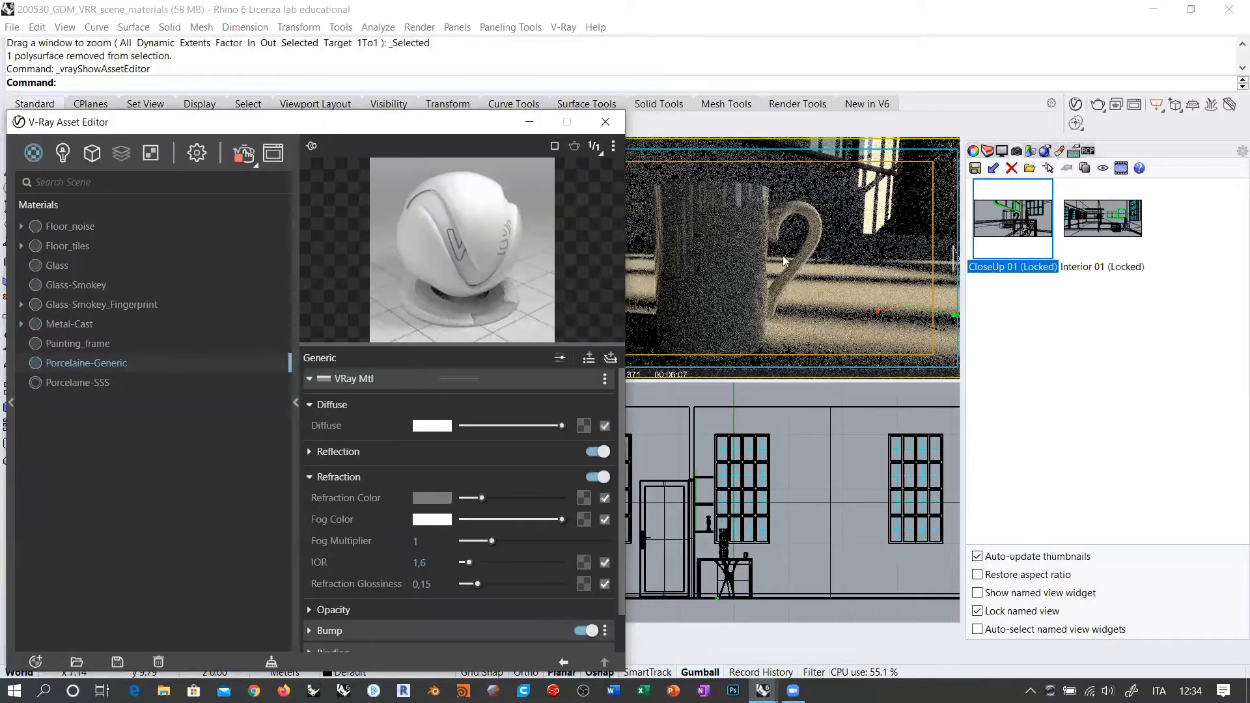
right_drag(801, 259, 796, 262)
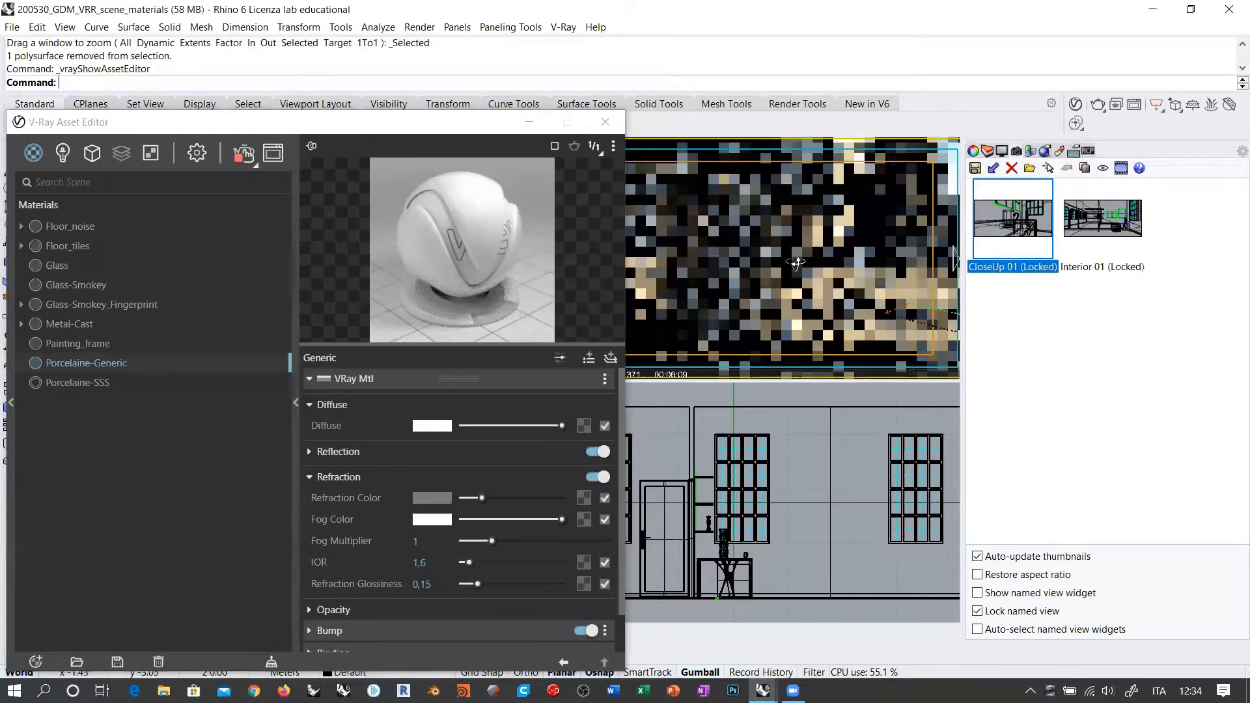
double_click(1002, 225)
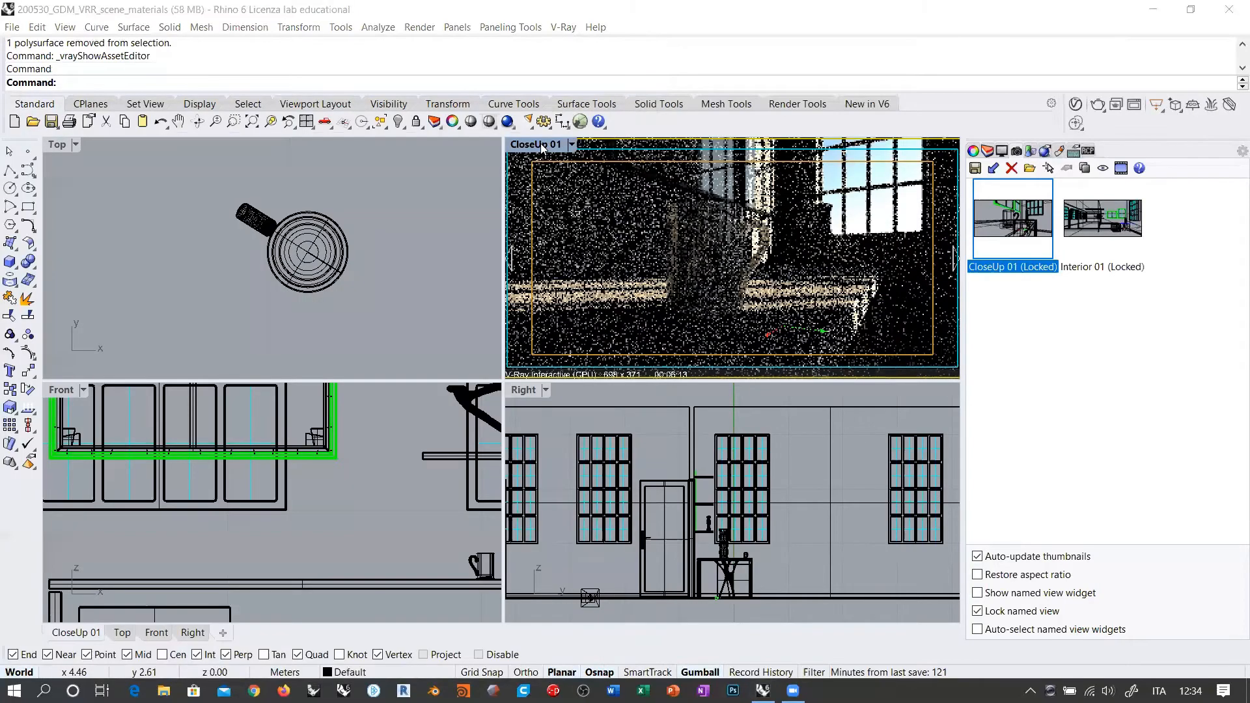
right_click(540, 143)
Step: Check the V-Ray render settings and run a short production test render of the CloseUp 01 view
click(1077, 108)
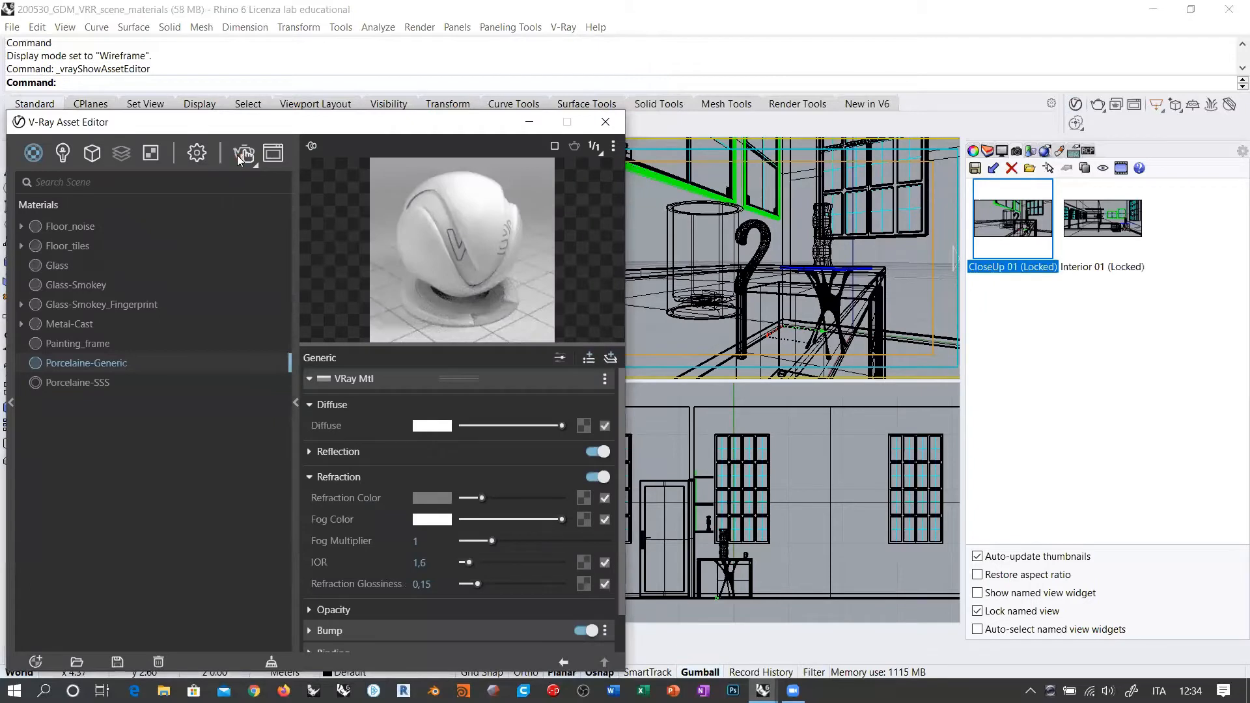
click(196, 154)
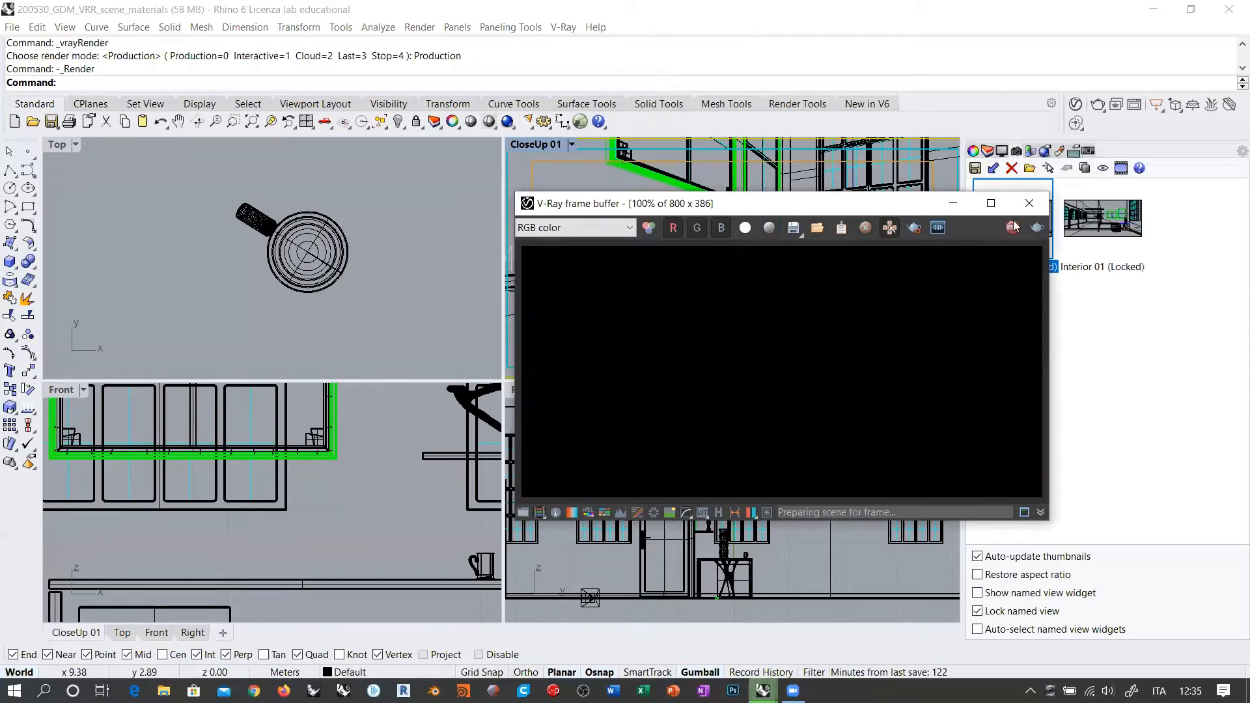
click(1072, 105)
click(1075, 106)
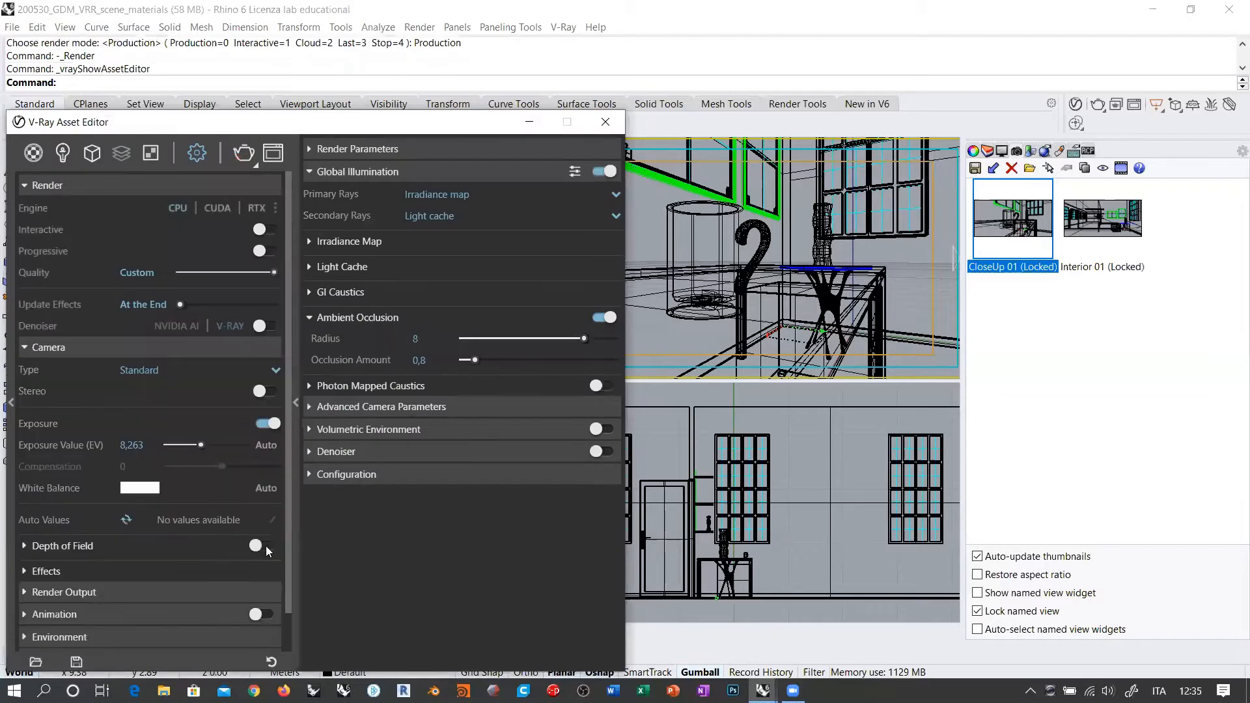
click(605, 121)
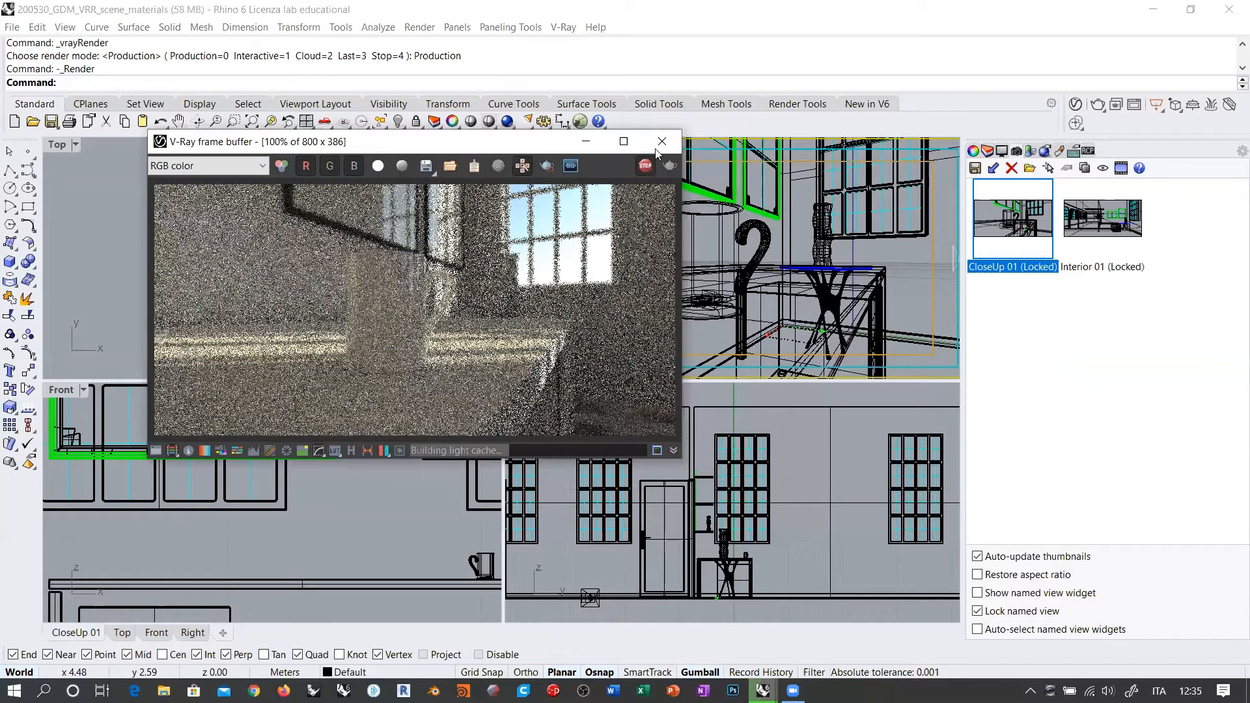
click(659, 144)
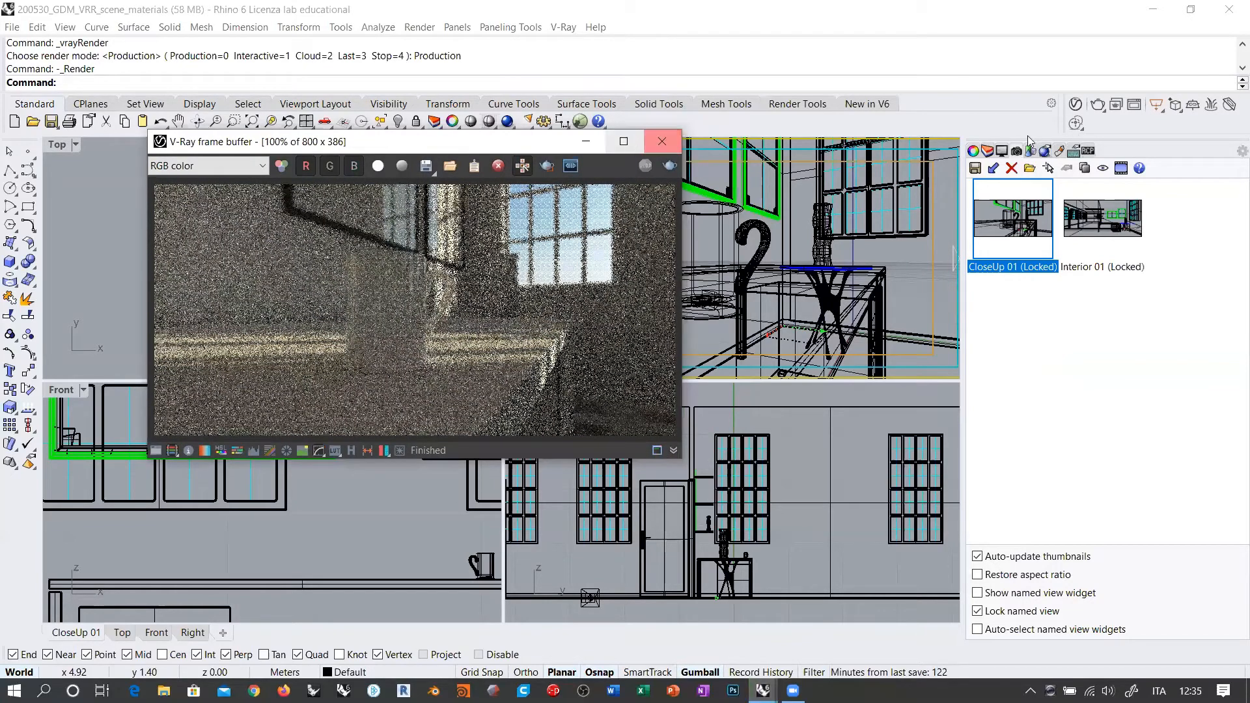
Step: Set the V-Ray camera focus point on the mug's upper rim in the CloseUp 01 view and reopen the render settings
click(1075, 124)
click(1075, 123)
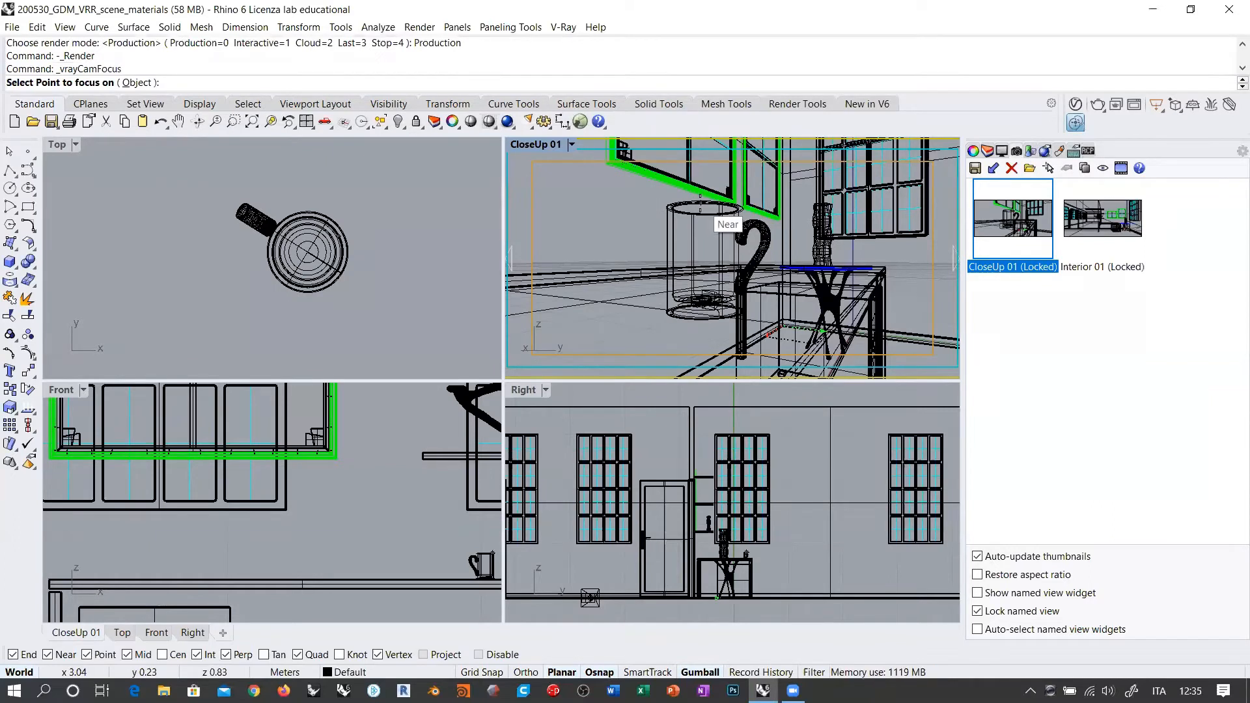
click(700, 210)
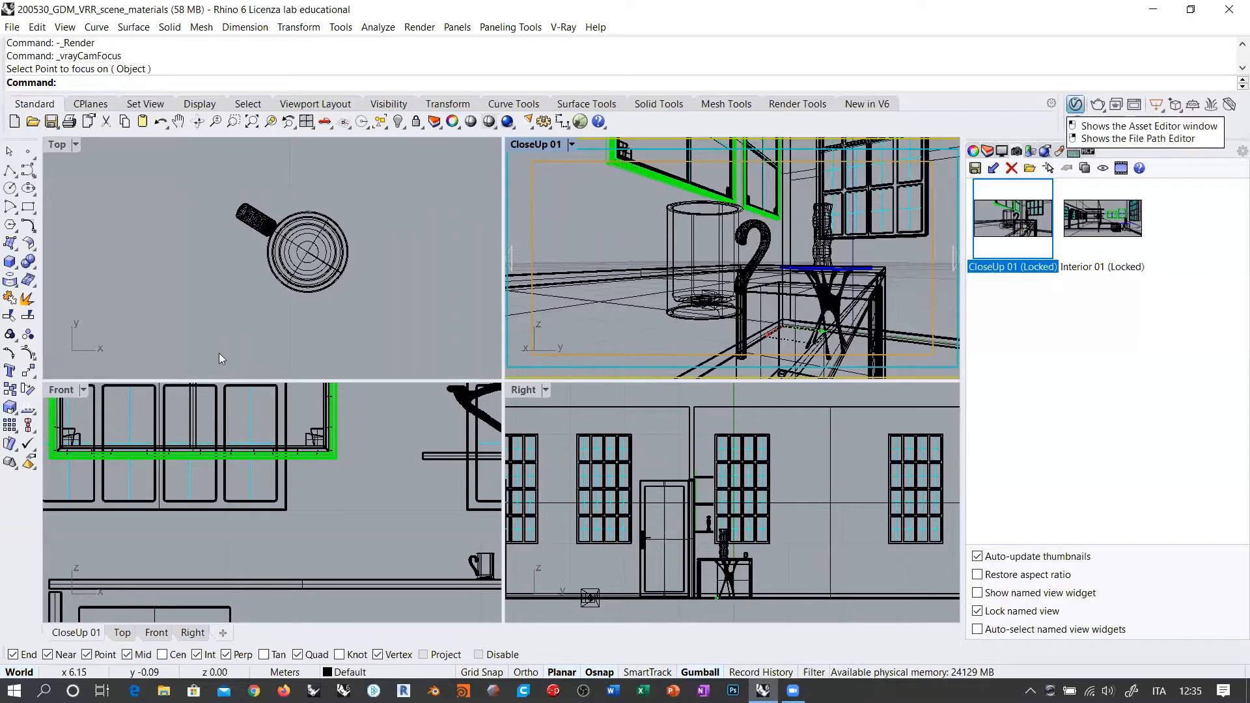
click(1098, 105)
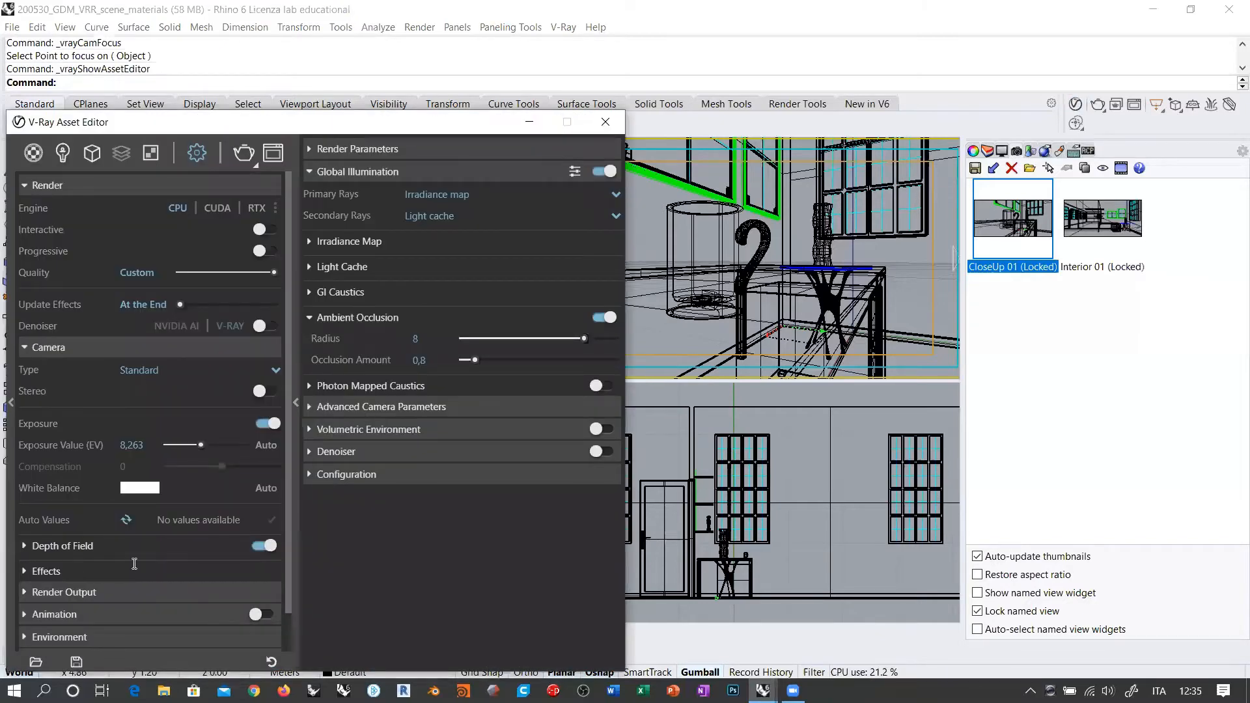
Step: Render the CloseUp 01 view with depth of field, restricting the render to a region around the mug
click(66, 546)
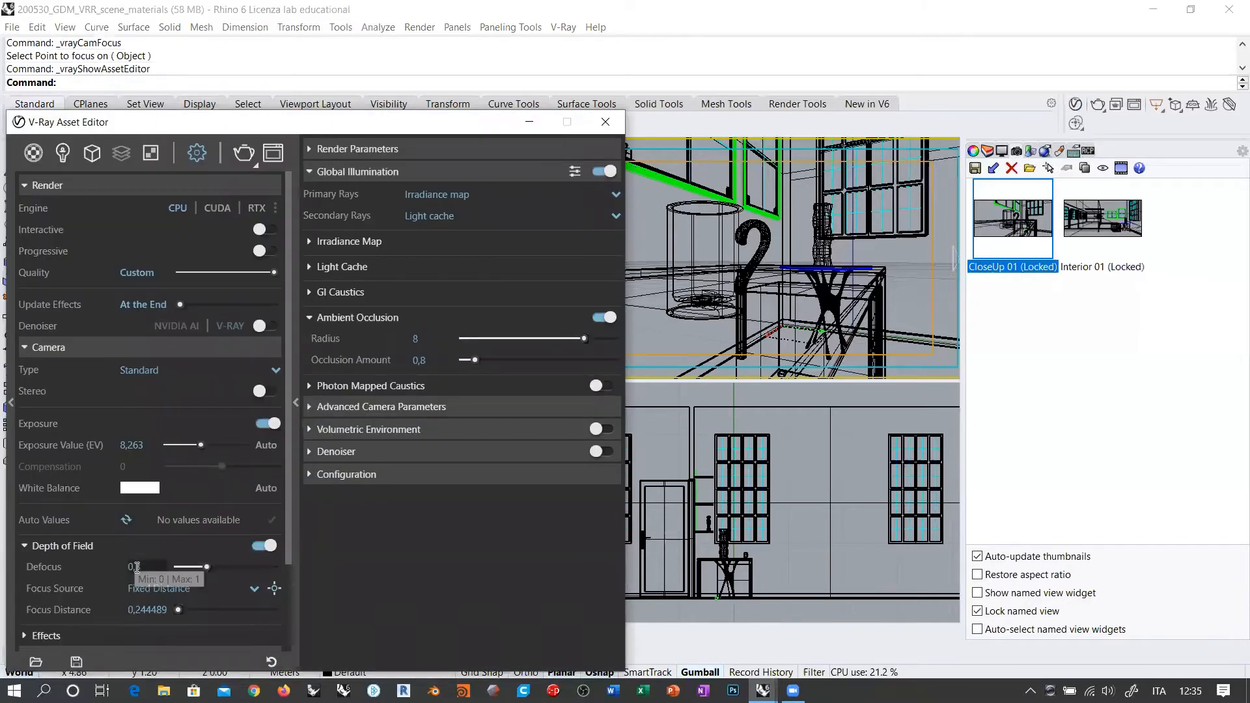
click(606, 122)
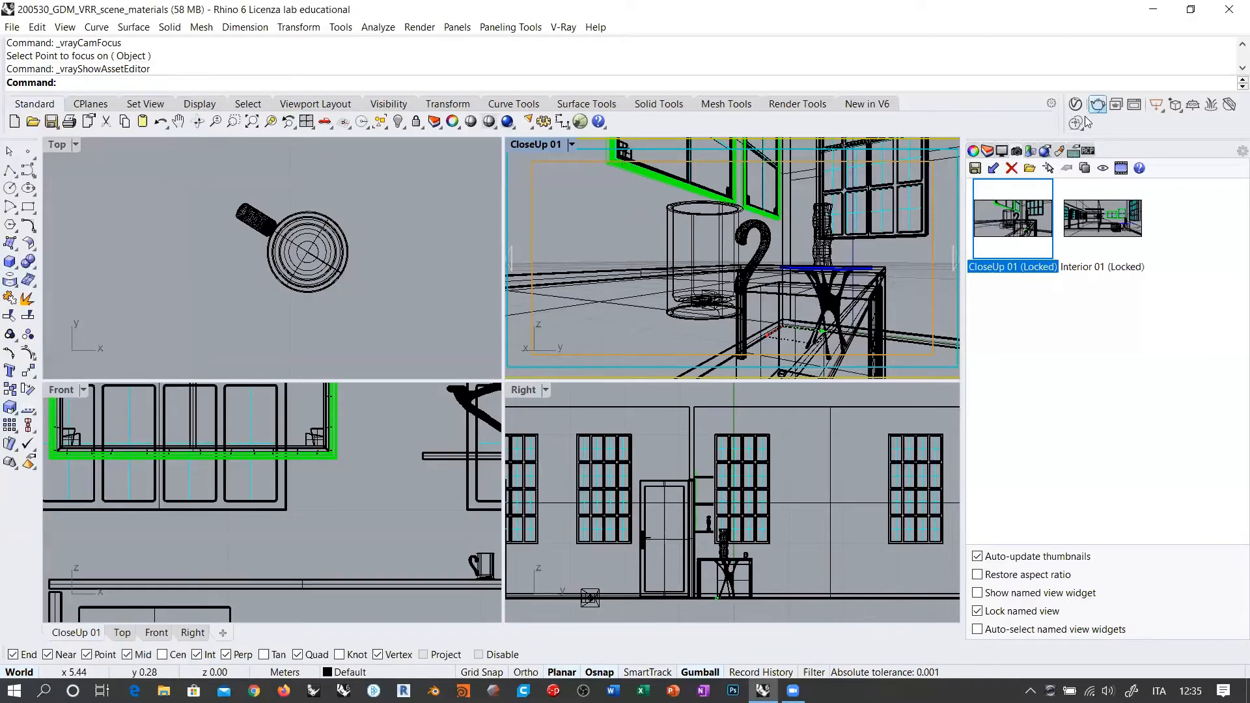
click(1098, 104)
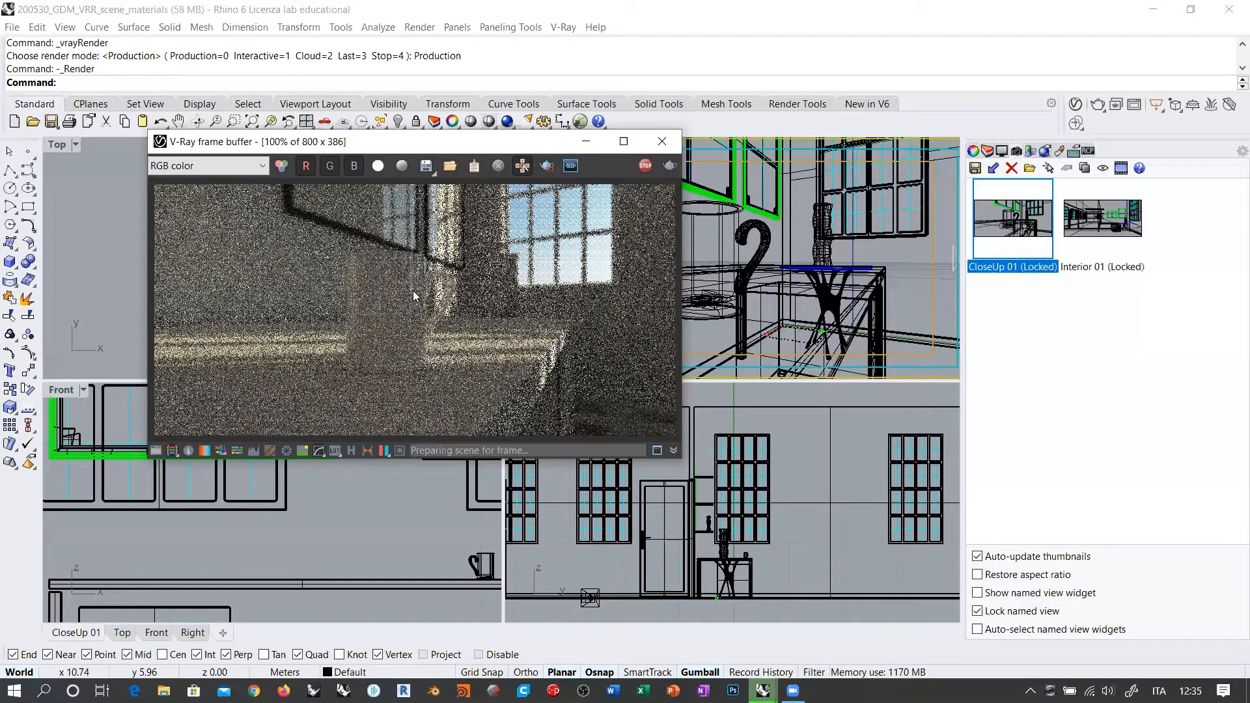
click(643, 165)
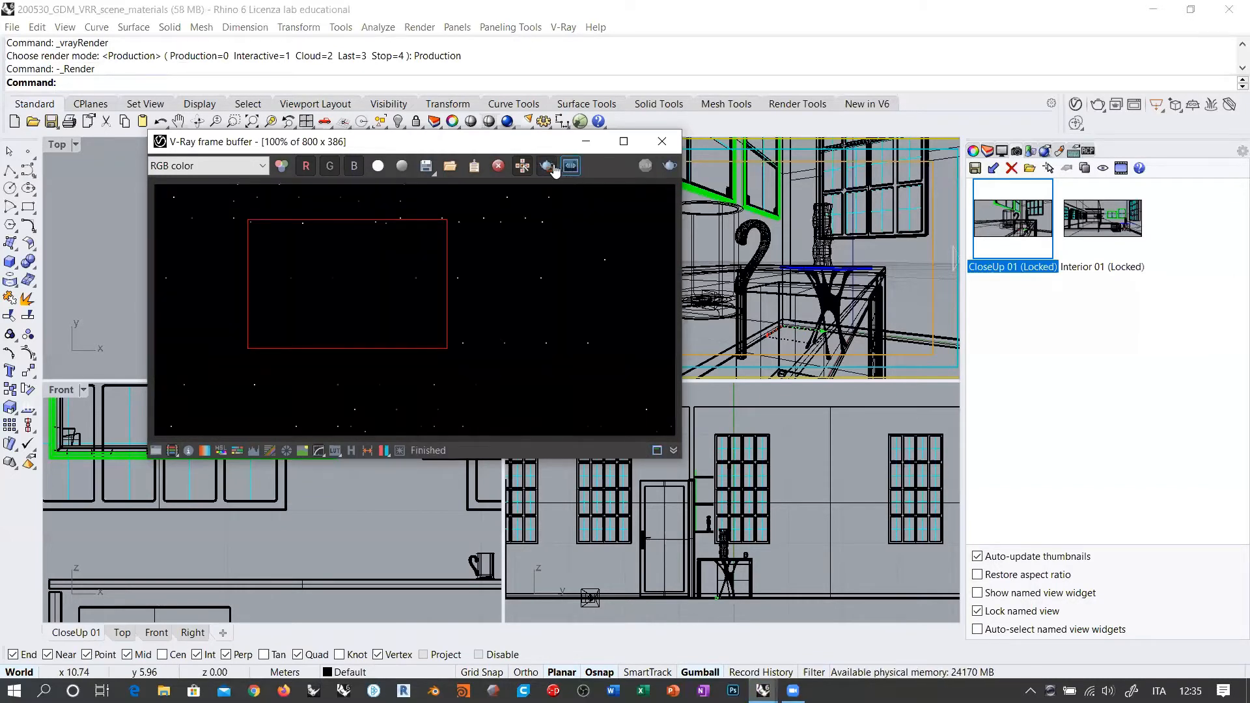
click(547, 165)
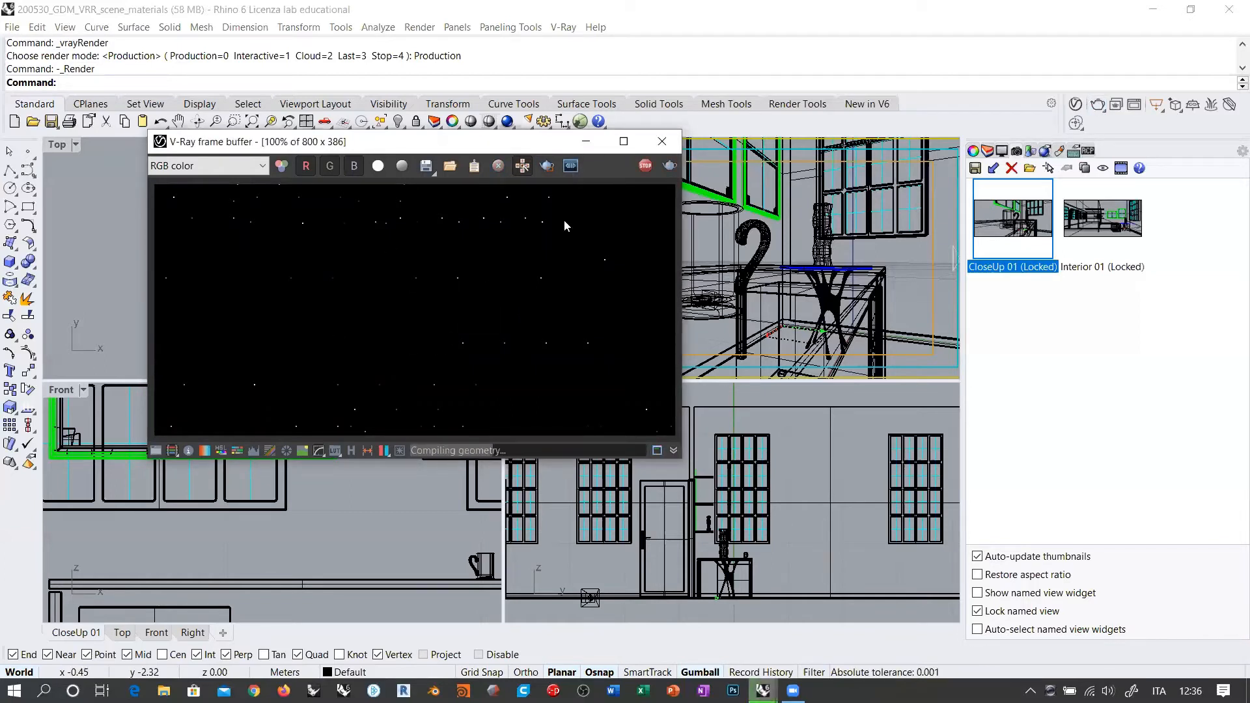
click(646, 167)
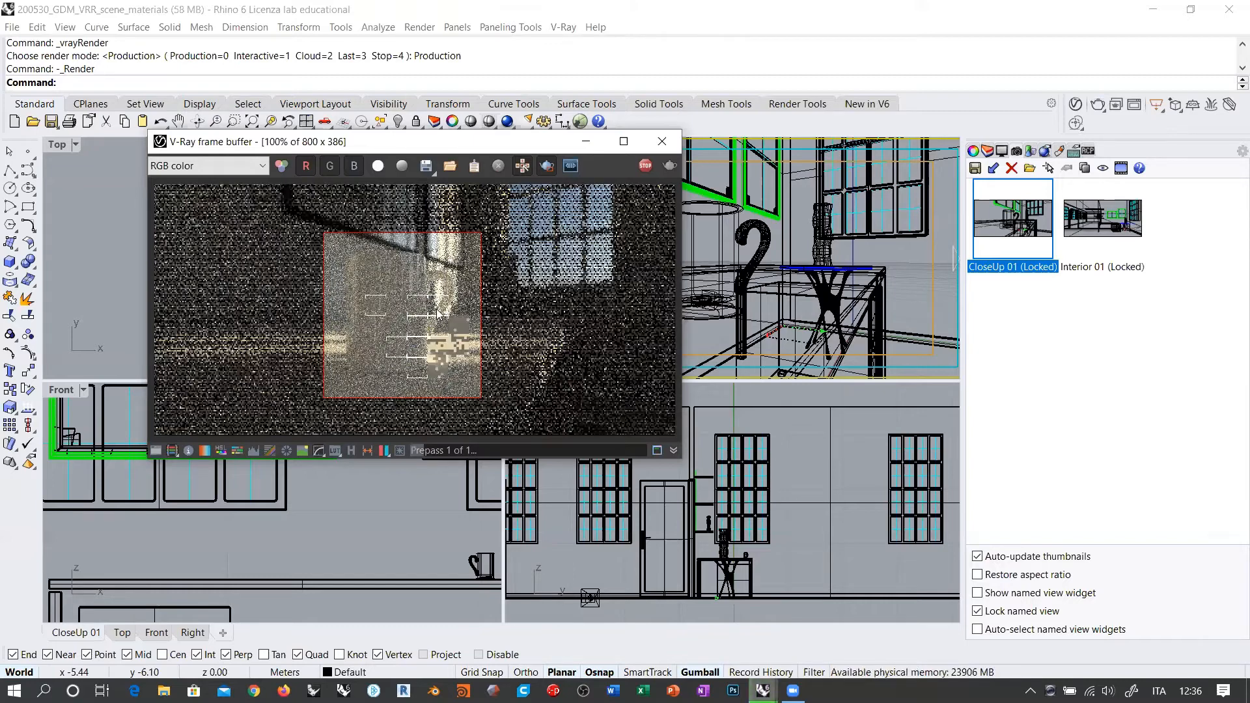
Step: Inspect the mug region in the frame buffer at 200% while it renders, from the rim to the base
scroll(457, 306, up, 1)
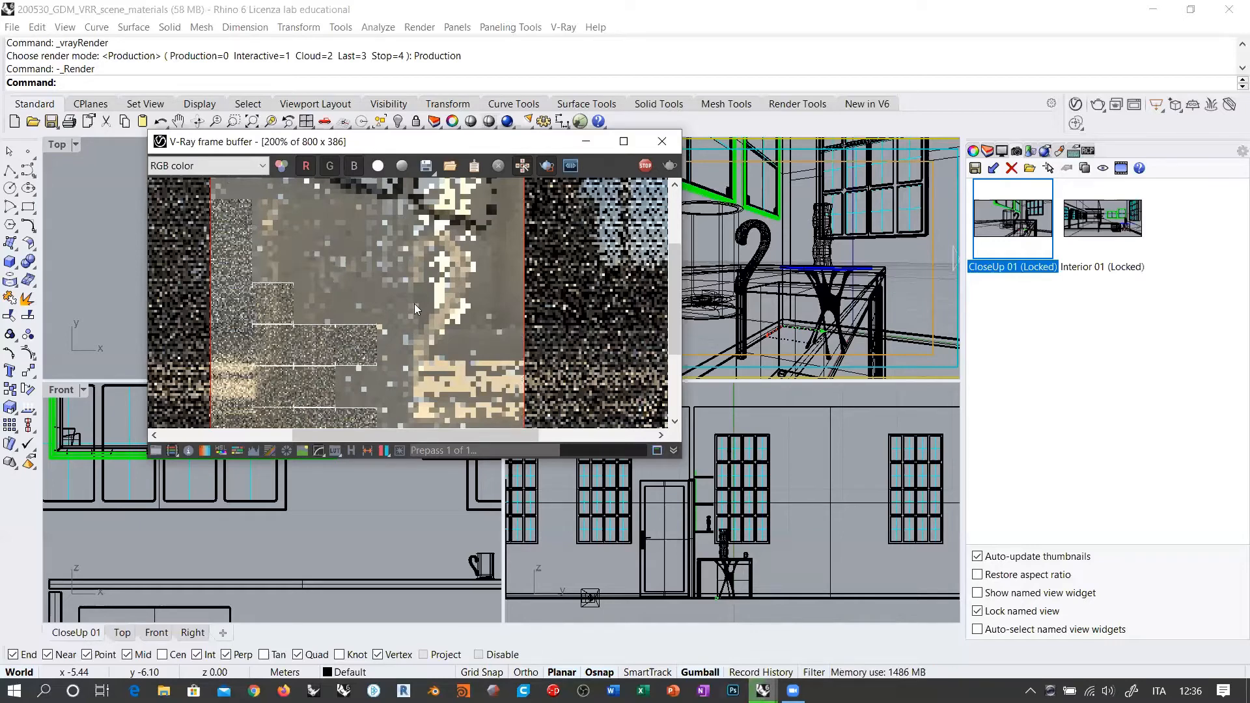
middle_drag(412, 330, 410, 312)
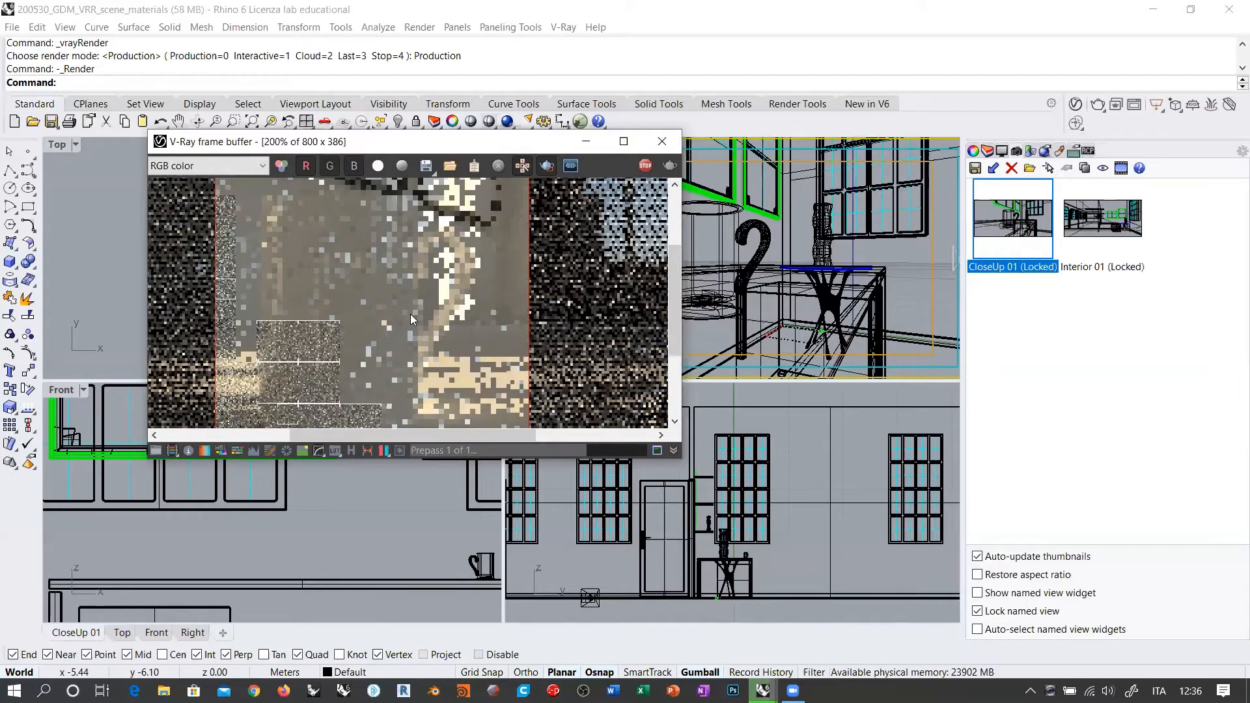
scroll(411, 310, down, 1)
scroll(417, 324, up, 1)
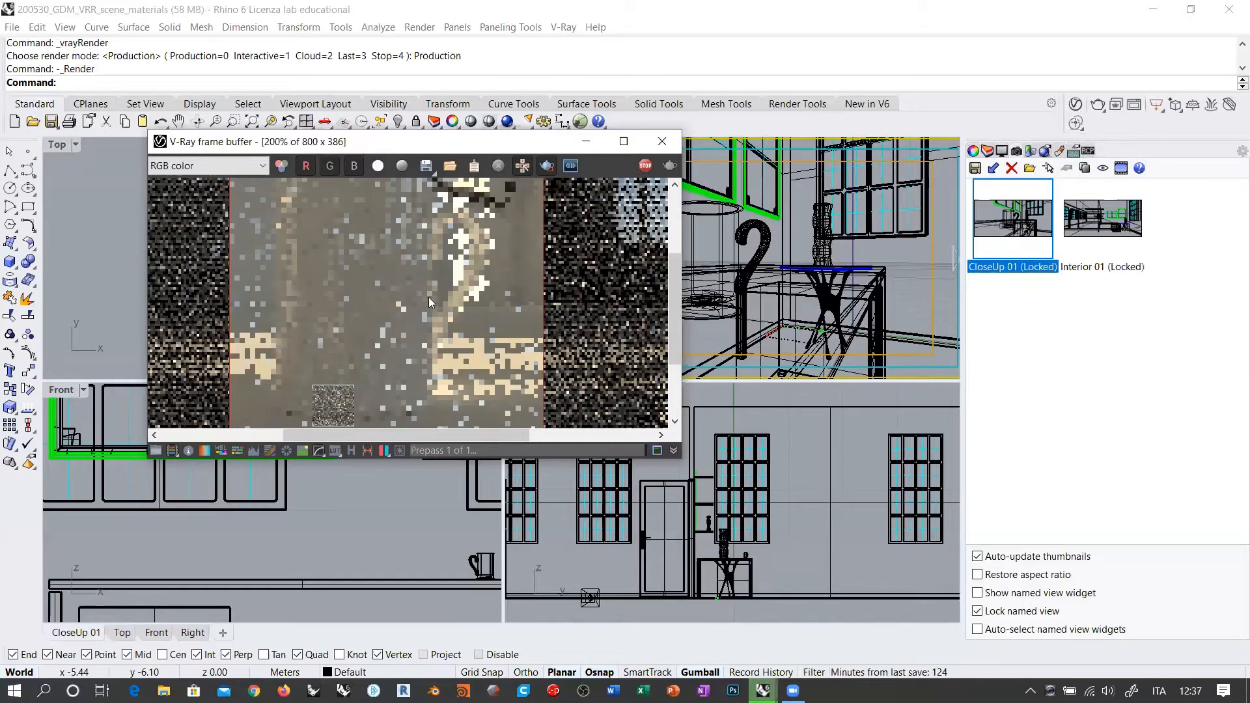
middle_drag(429, 290, 424, 310)
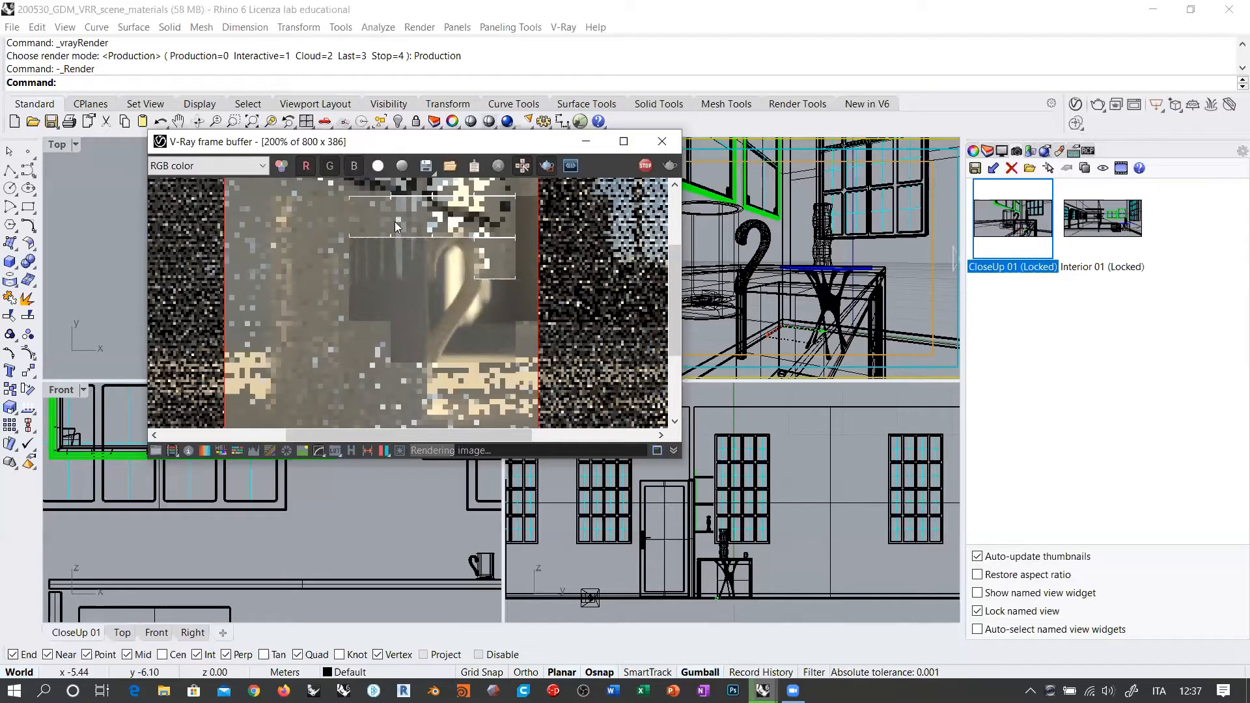
middle_drag(433, 235, 439, 252)
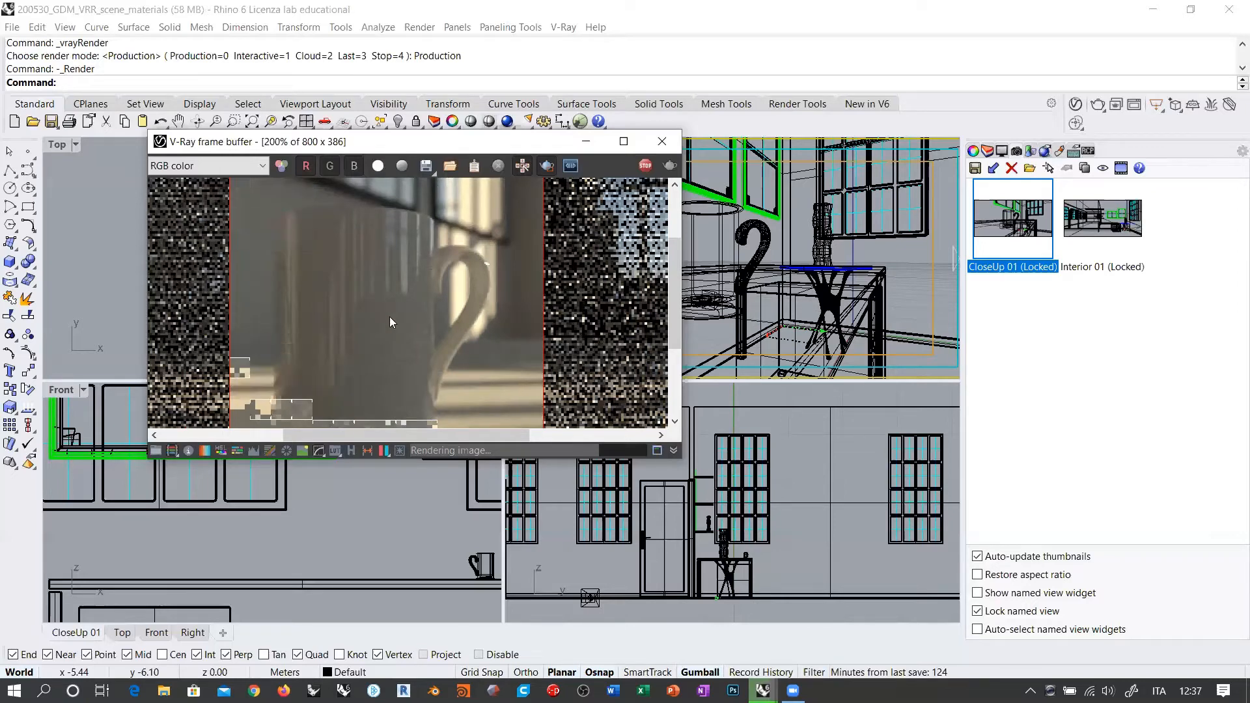
middle_drag(381, 375, 390, 333)
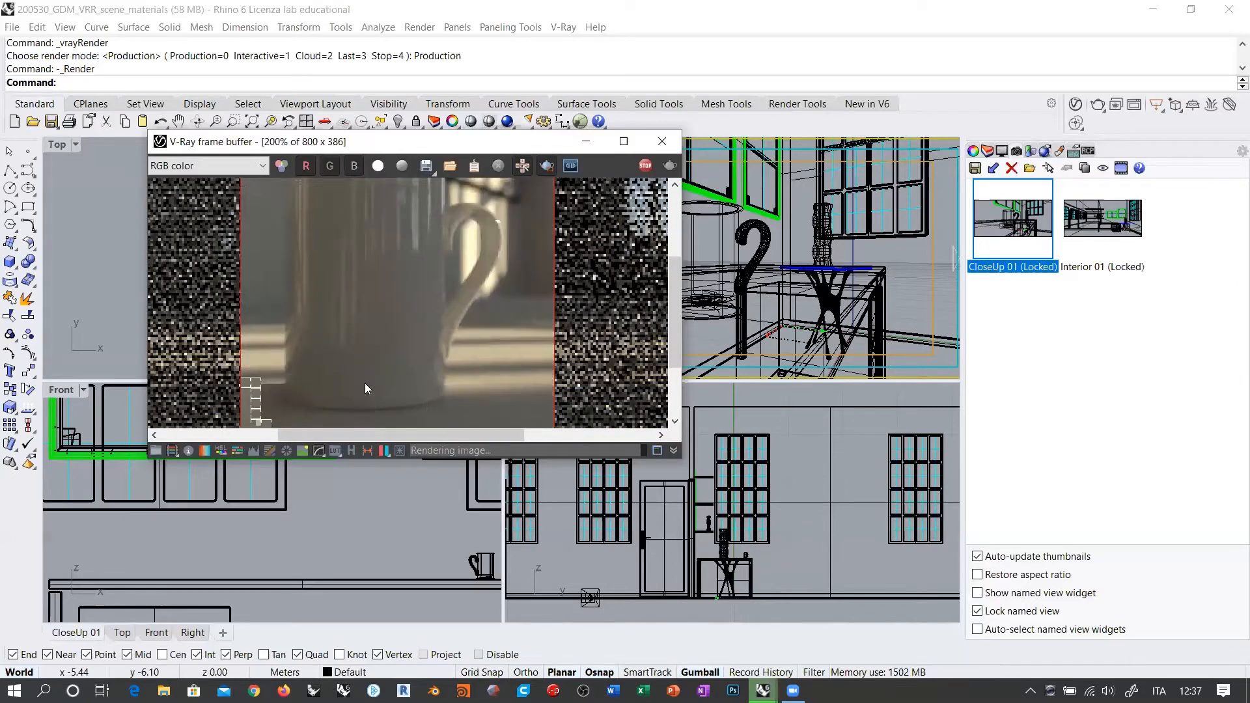
middle_drag(409, 244, 405, 283)
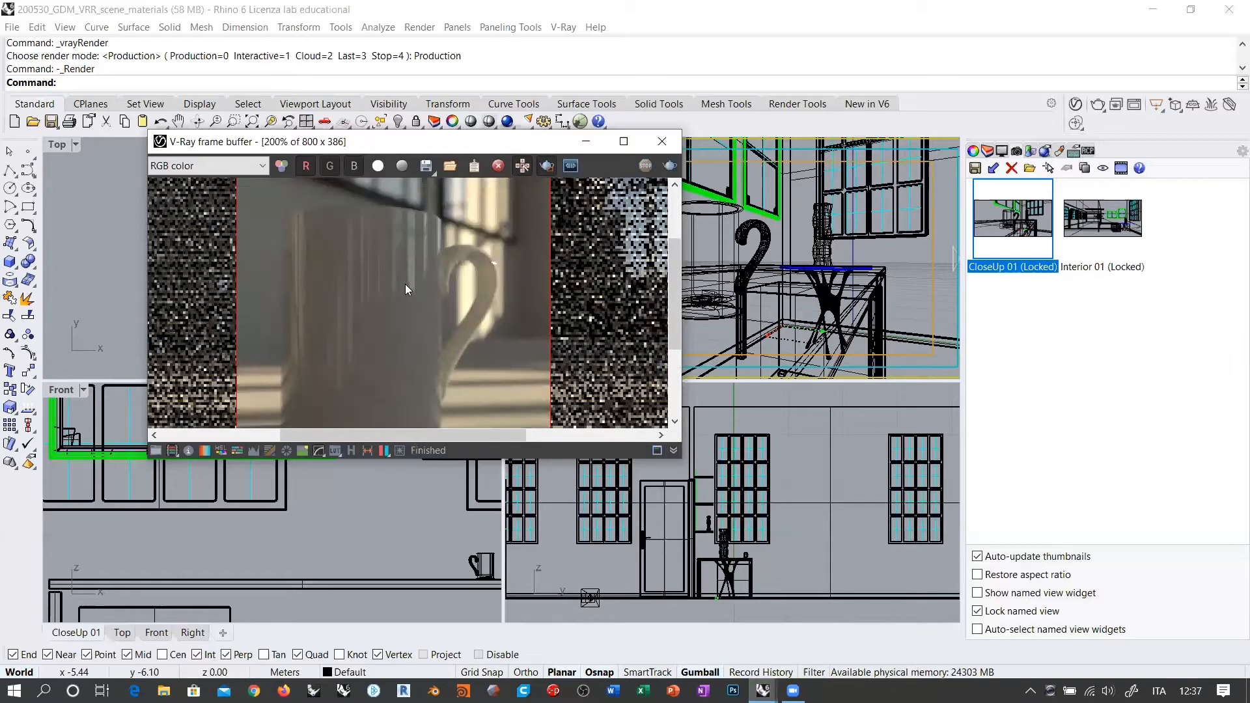
scroll(475, 274, down, 2)
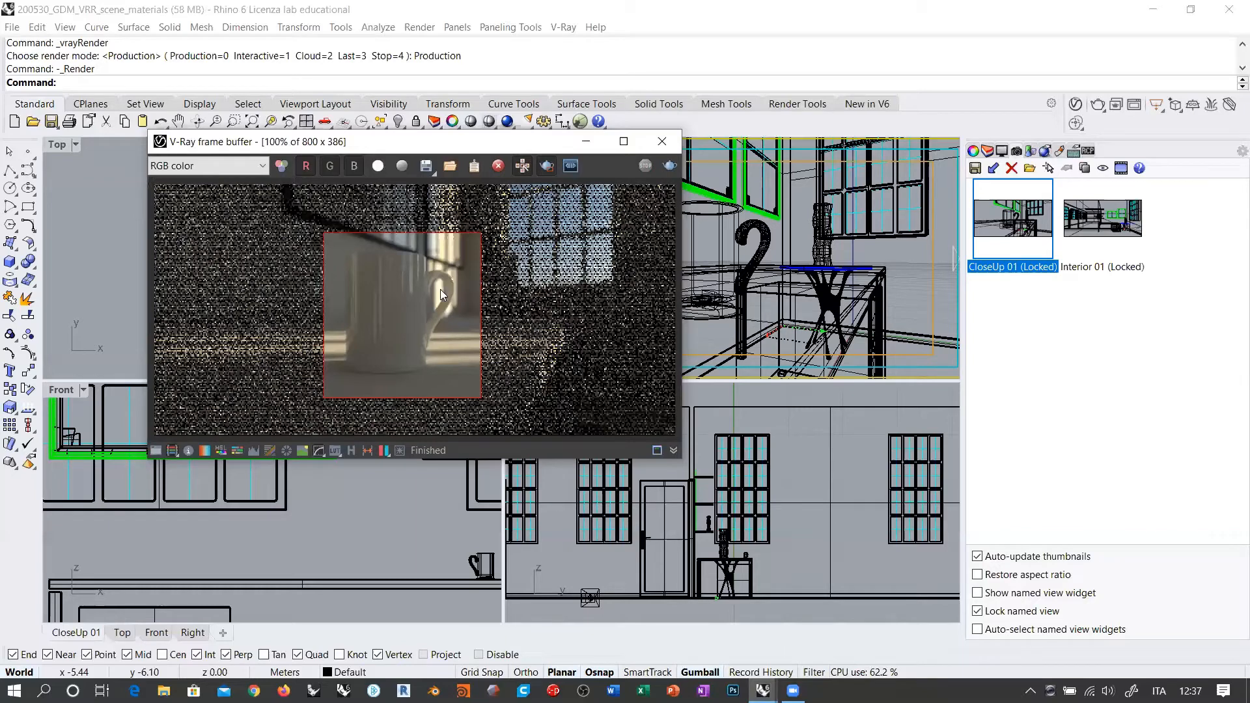
Step: Examine the depth-of-field blur around the mug's handle and the window behind it at up to 400%, then close the frame buffer
scroll(449, 274, up, 2)
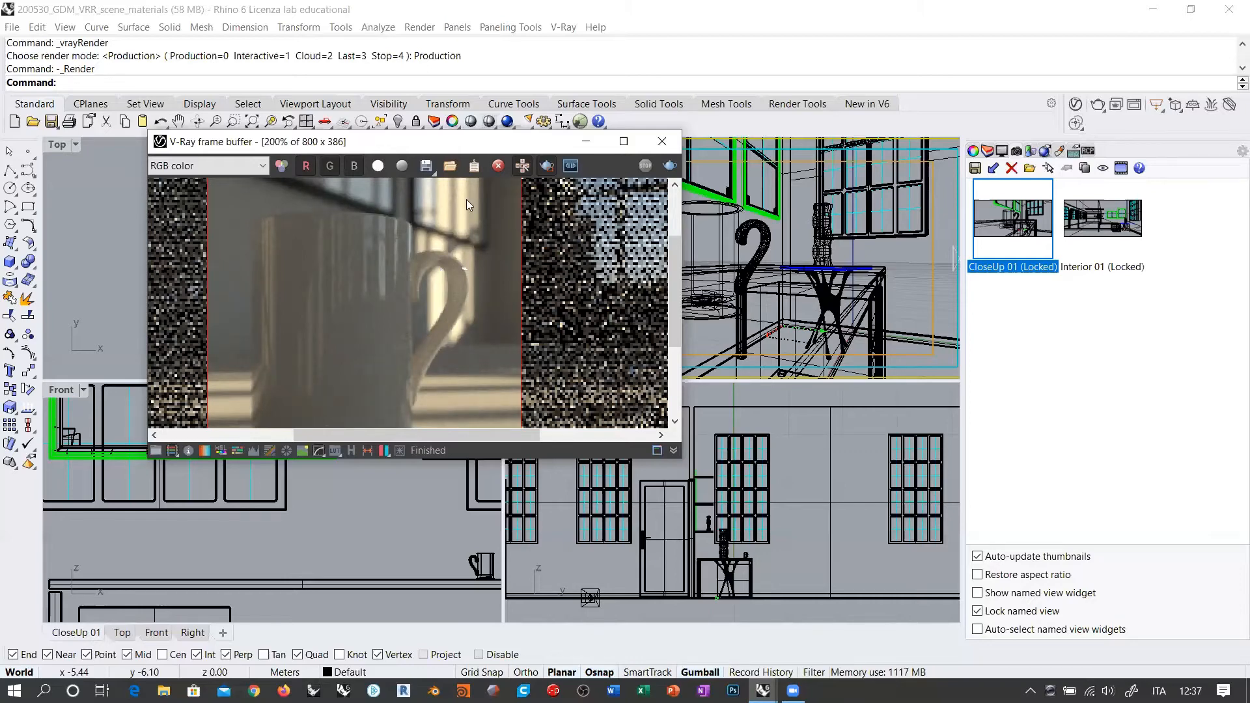
scroll(456, 244, up, 1)
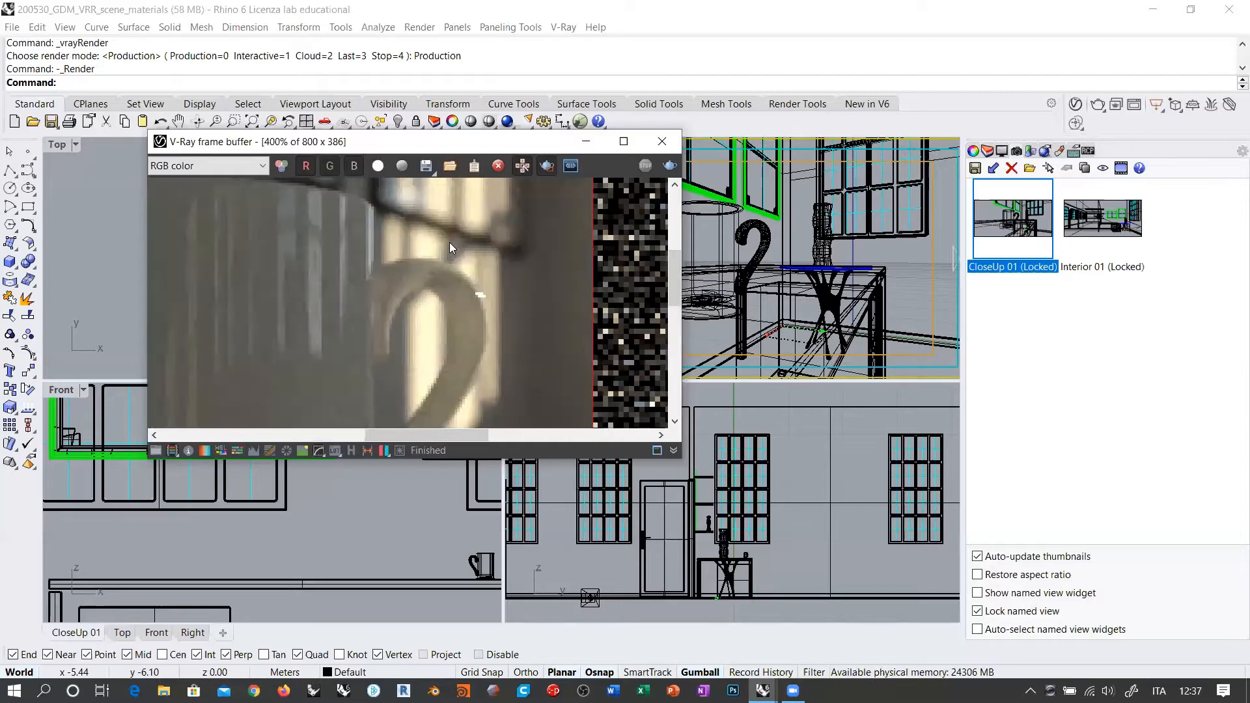
drag(446, 147, 449, 113)
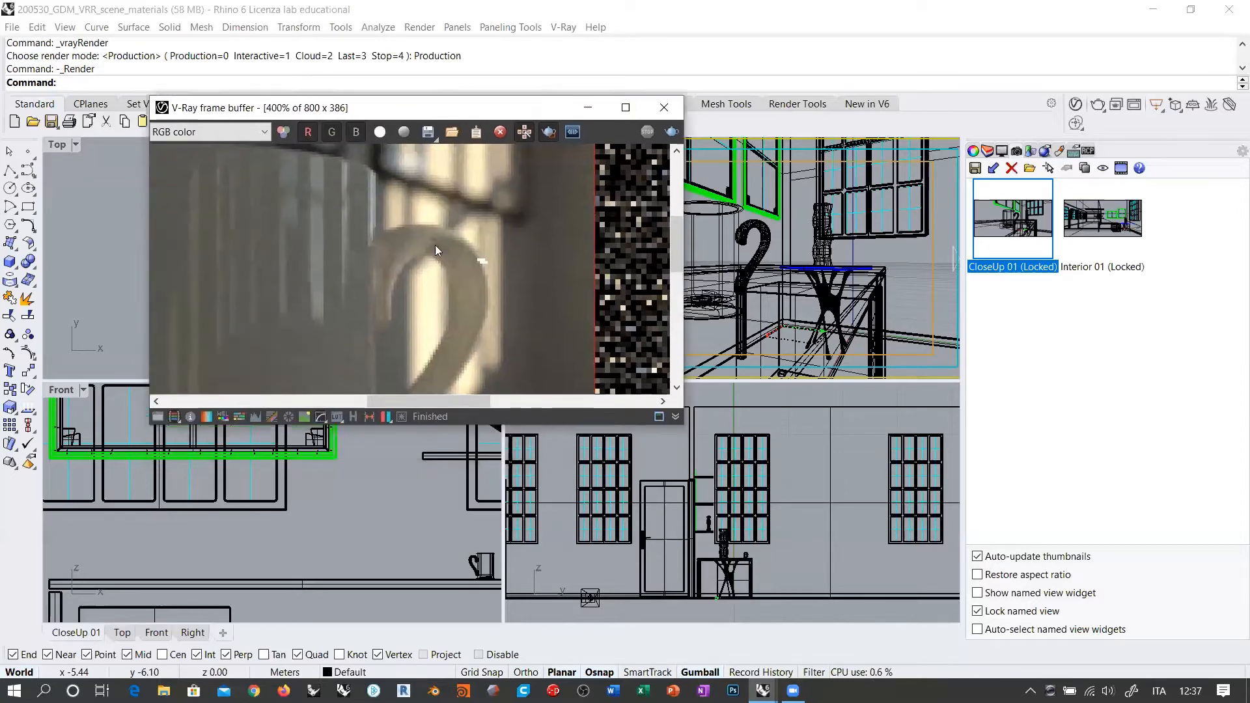
middle_drag(464, 227, 465, 261)
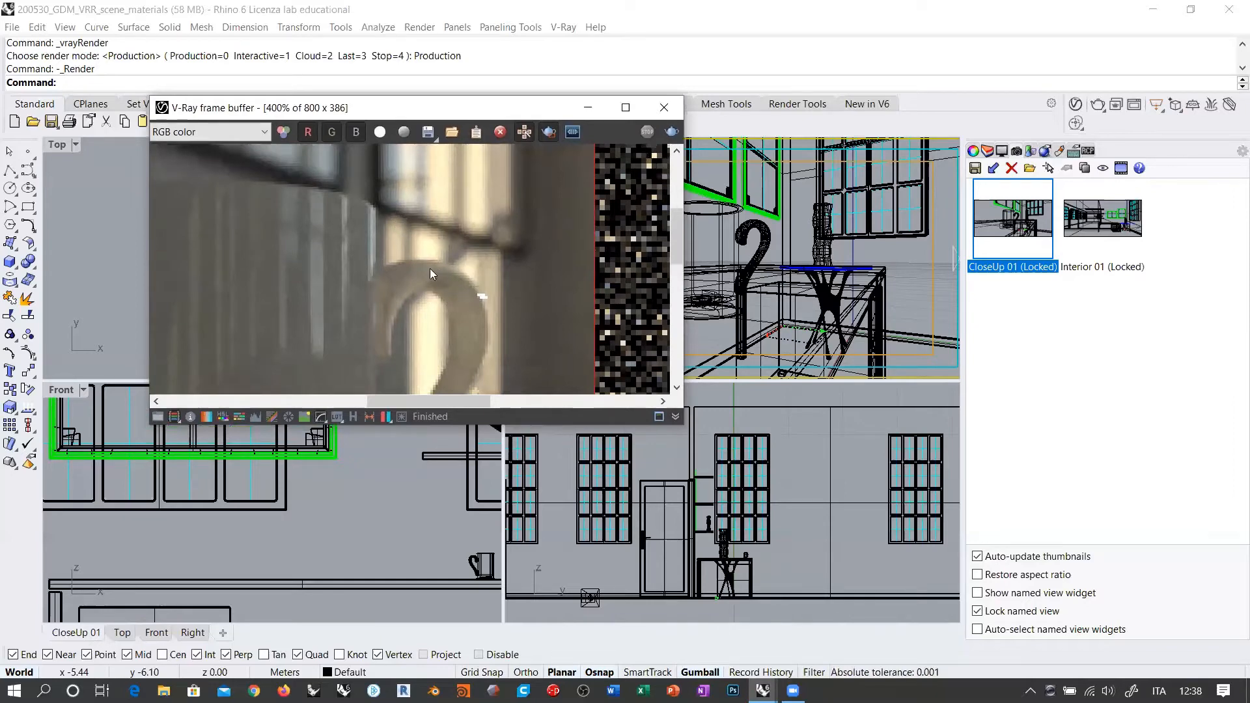
scroll(430, 268, down, 1)
scroll(440, 255, up, 1)
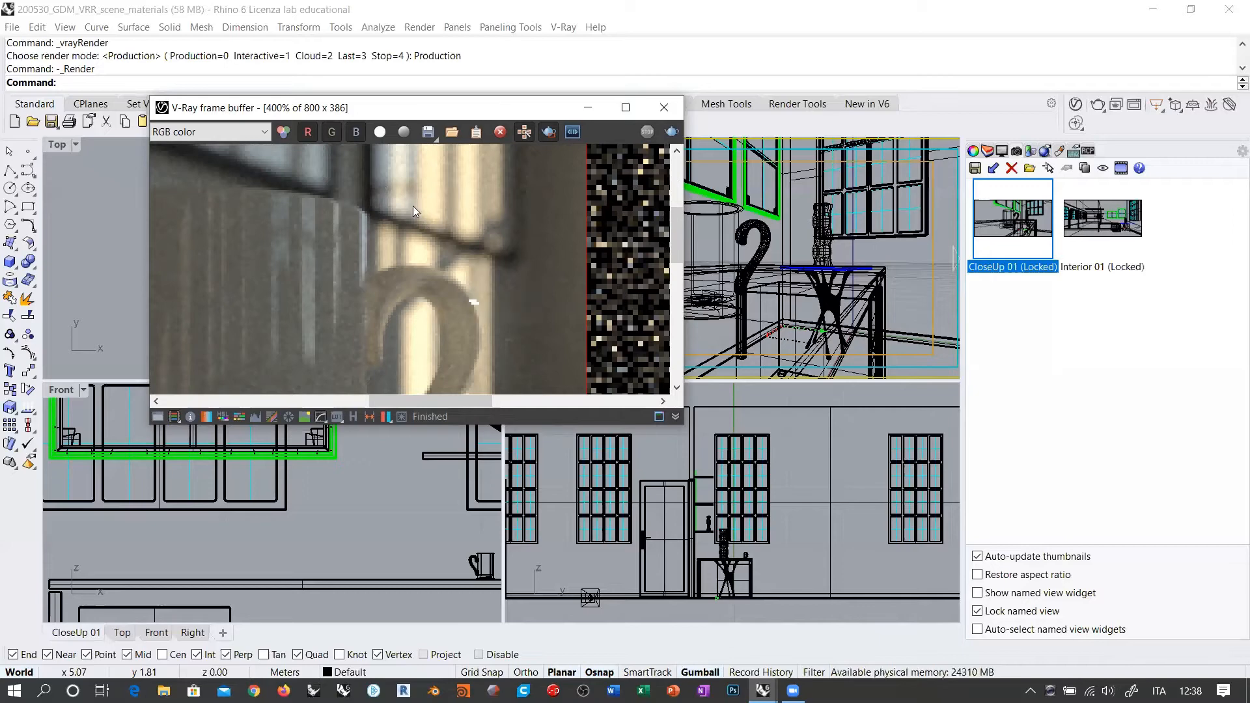
scroll(444, 296, down, 2)
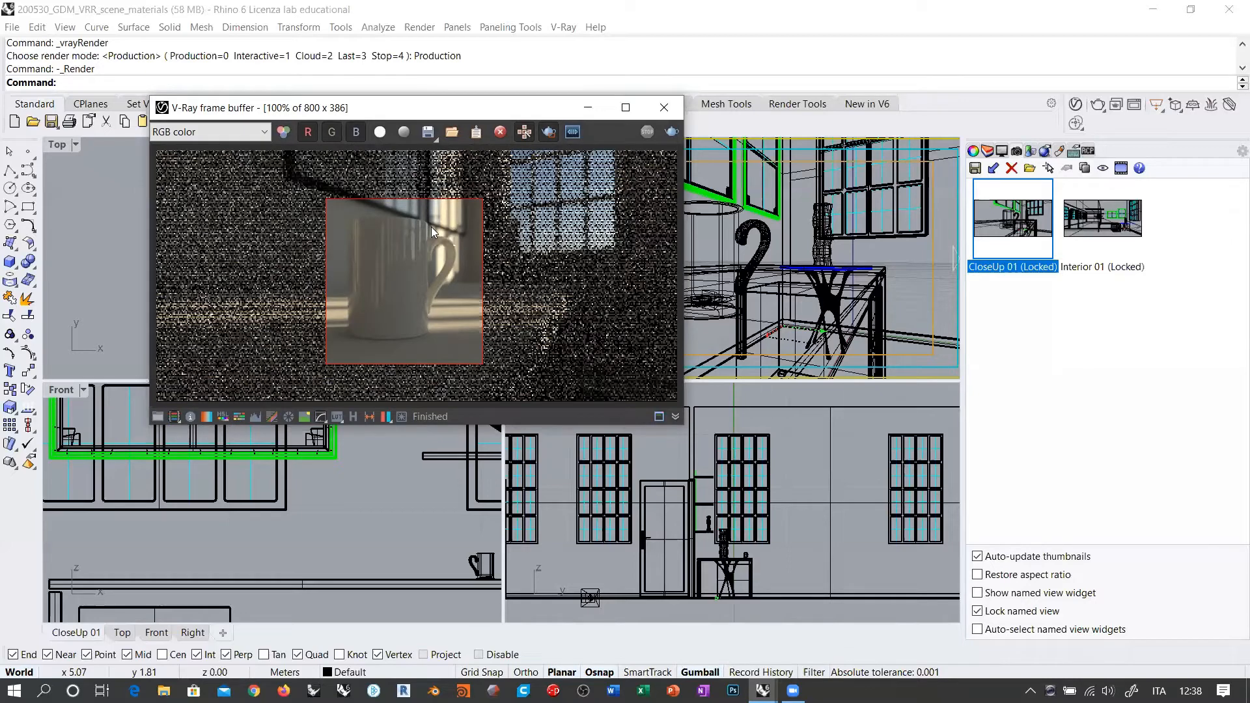
scroll(431, 227, up, 2)
middle_drag(497, 256, 541, 271)
scroll(513, 280, down, 1)
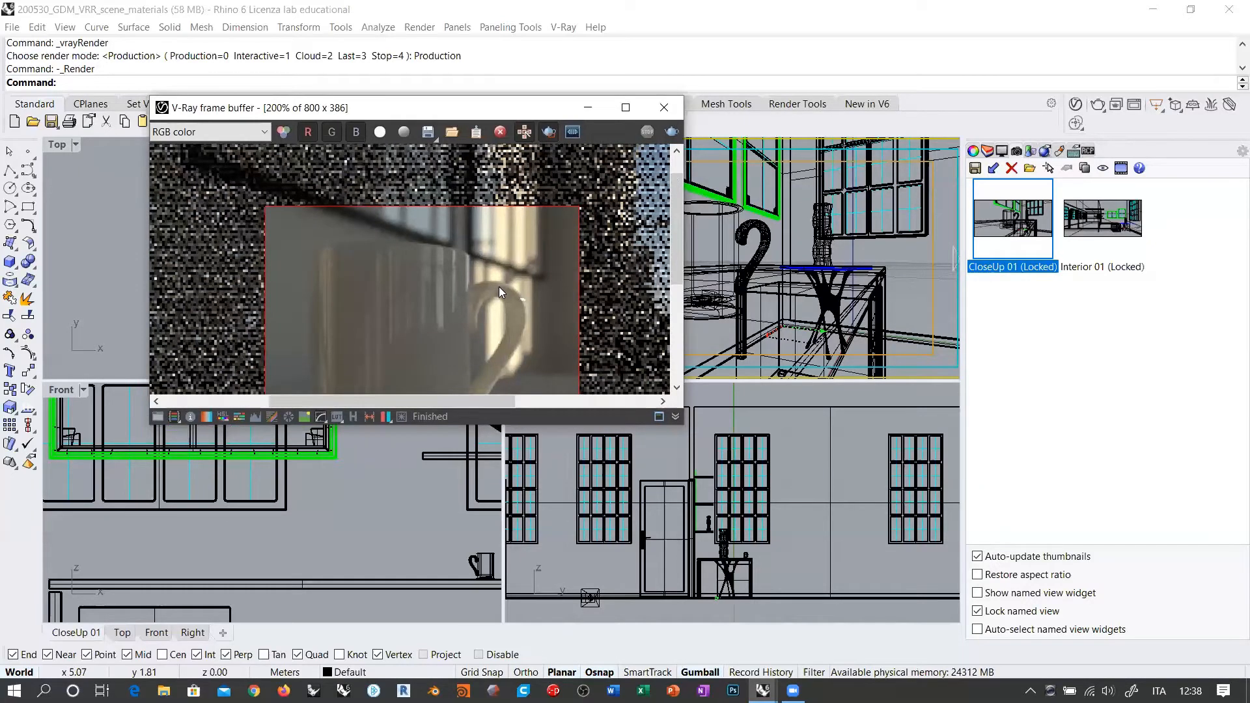
scroll(466, 254, down, 1)
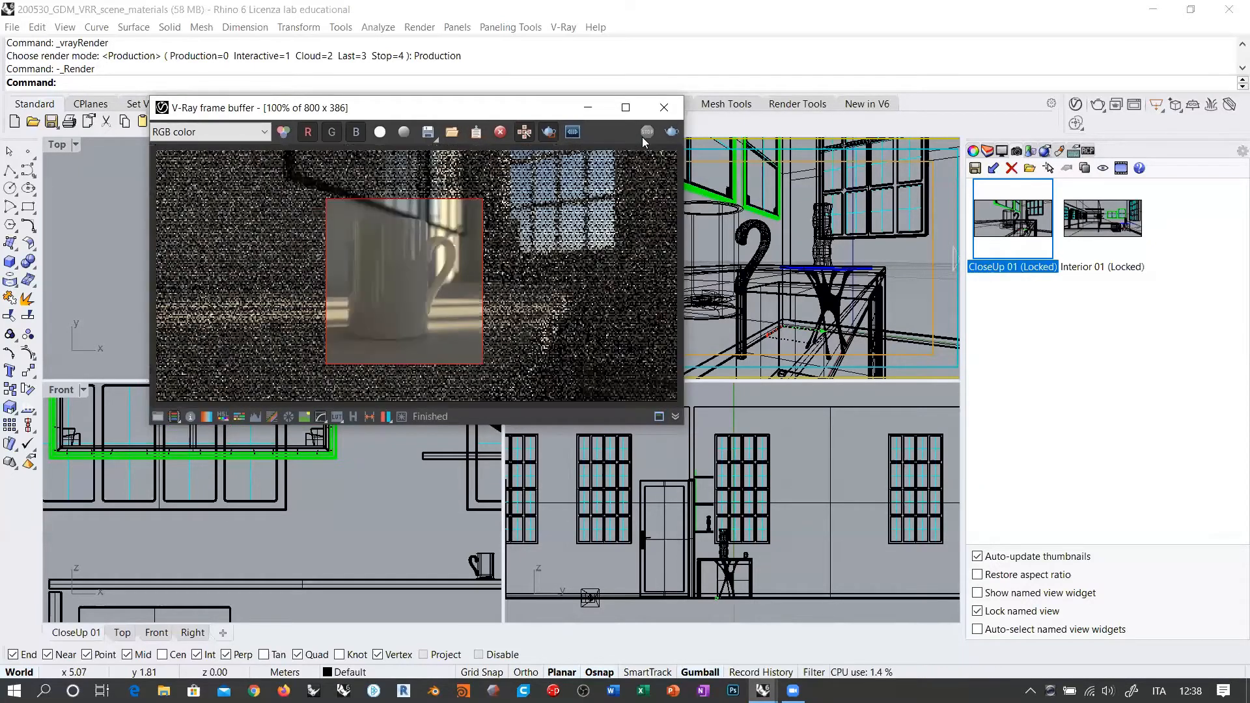
click(662, 108)
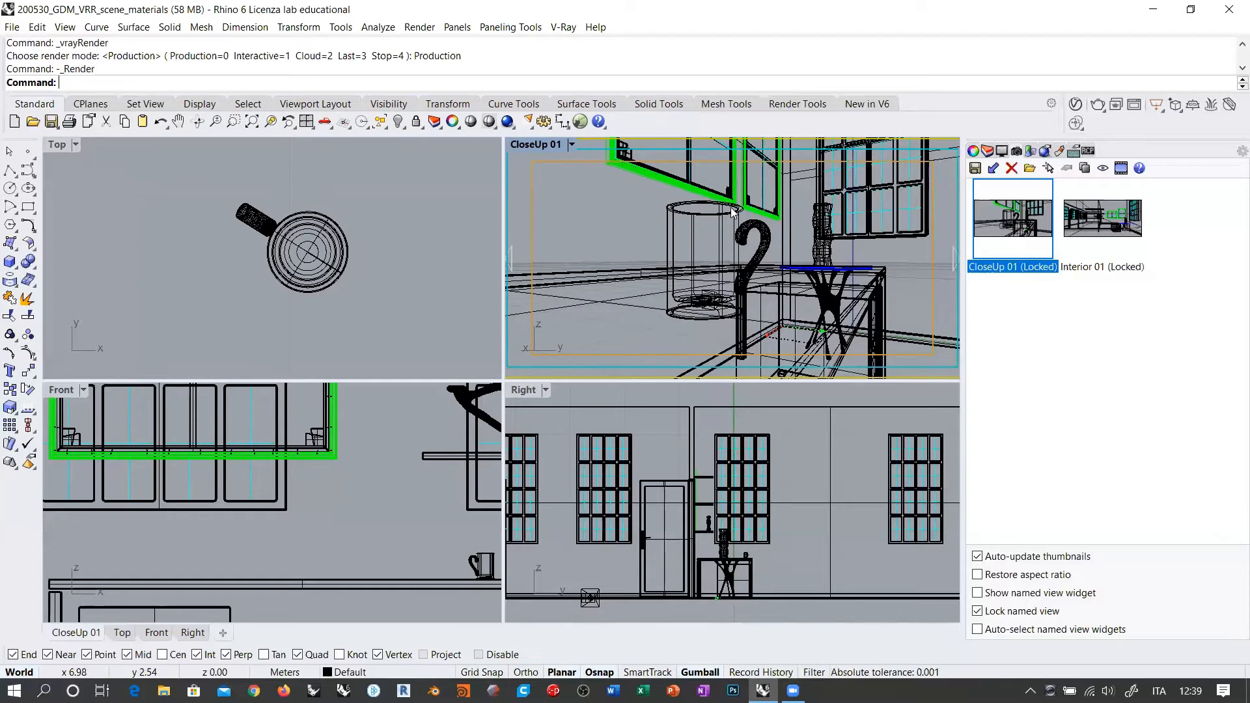
Step: Turn off the camera's Depth of Field in the V-Ray render settings and close the Asset Editor
right_drag(292, 264, 404, 199)
scroll(395, 218, down, 12)
right_drag(264, 289, 351, 231)
scroll(351, 231, down, 6)
right_drag(329, 304, 382, 232)
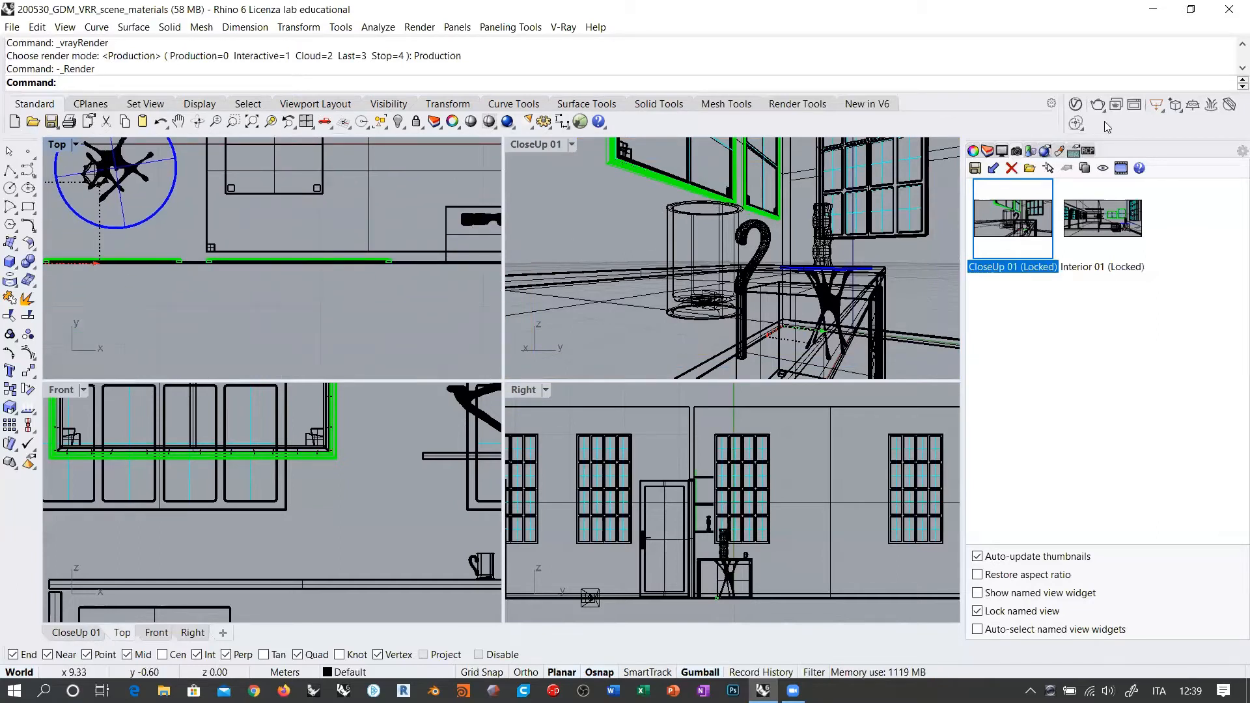
click(1075, 104)
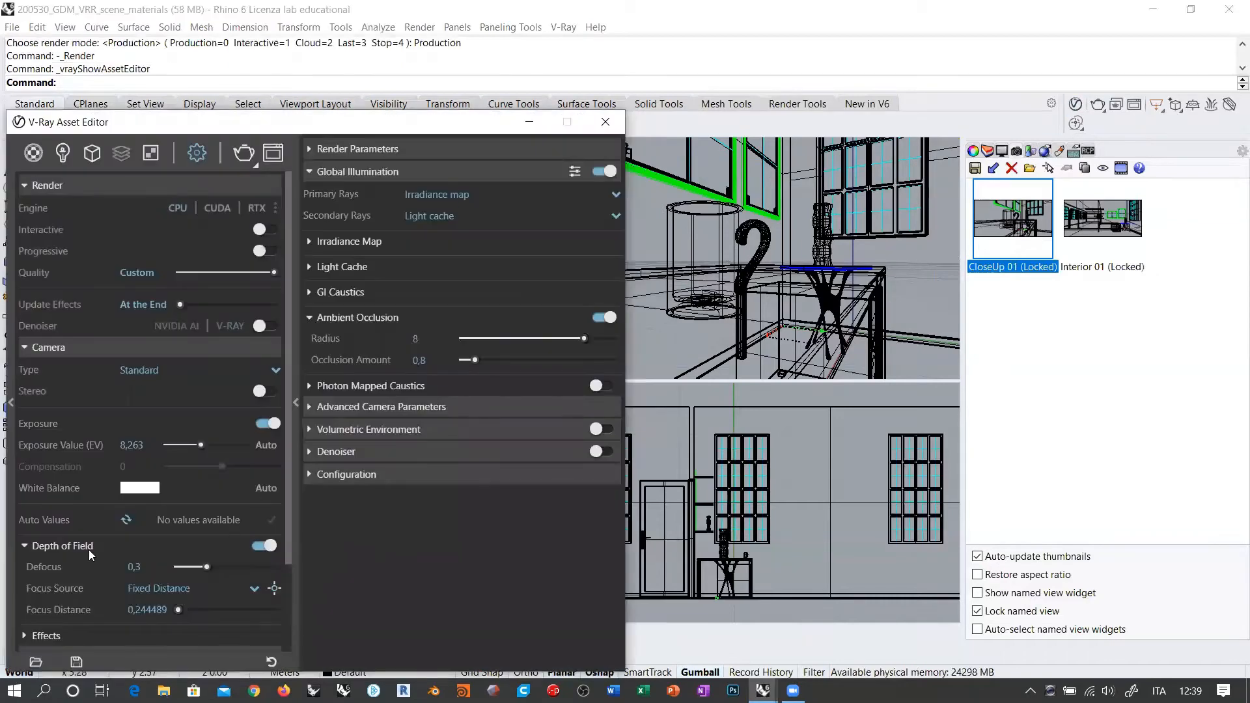
click(275, 549)
click(25, 547)
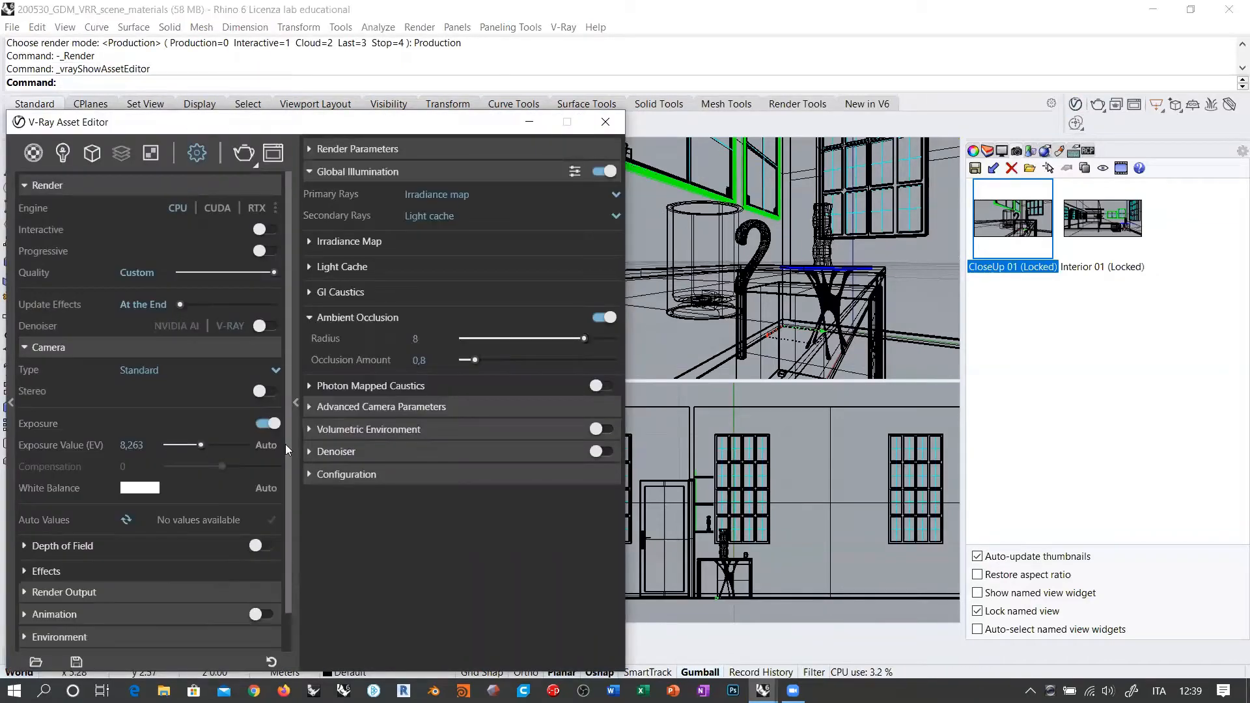
click(605, 123)
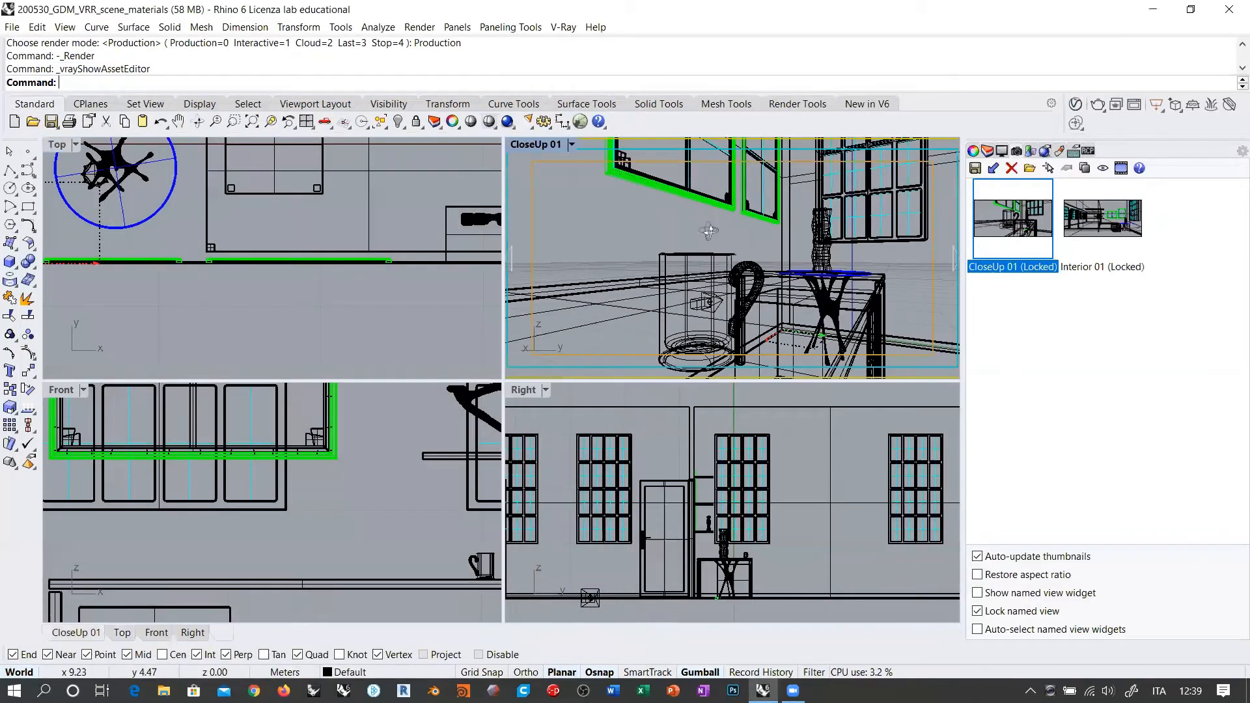
Step: Select the picture surface inside the wide frame on the wall in the CloseUp 01 view
scroll(708, 277, down, 5)
shift+right_drag(734, 189, 716, 215)
scroll(713, 212, up, 5)
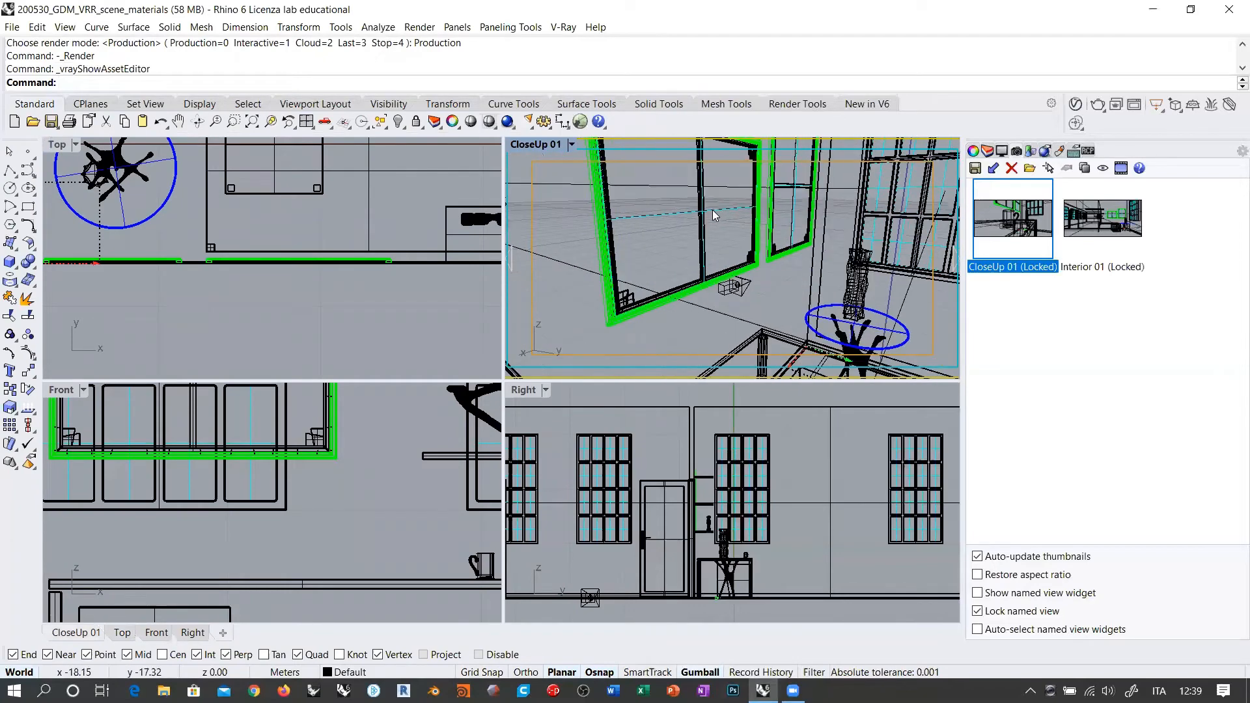
click(730, 226)
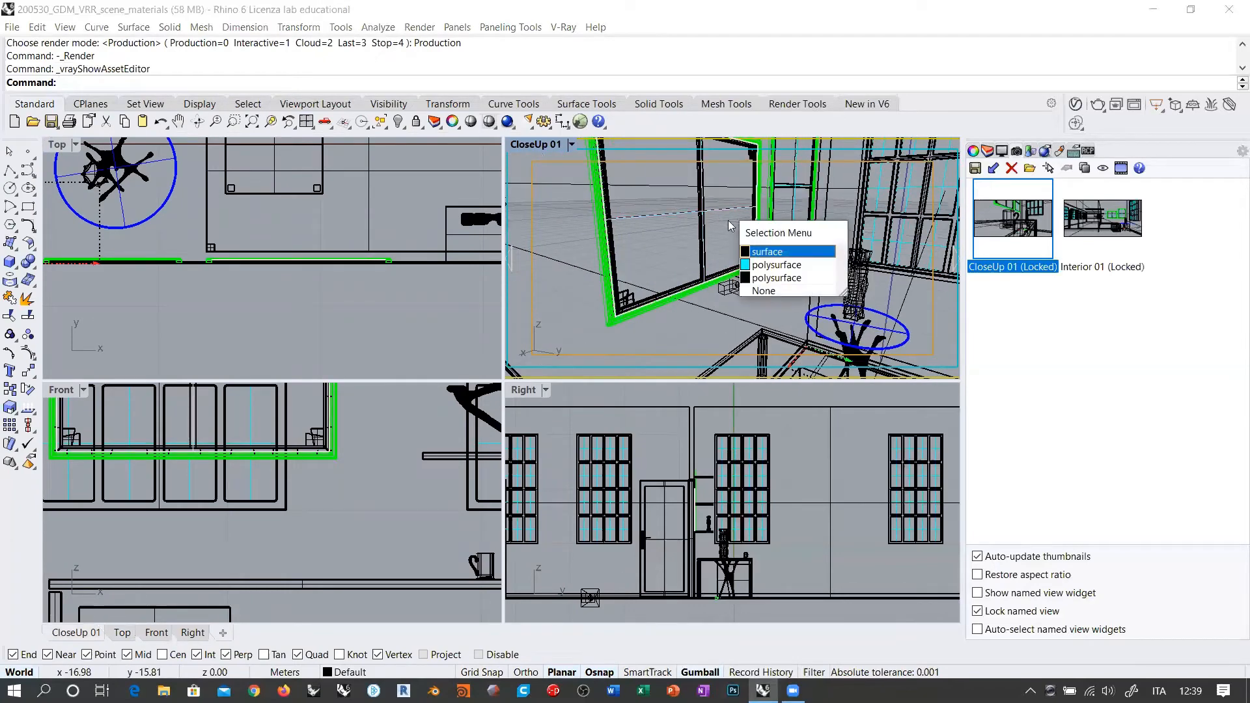
click(769, 253)
right_drag(769, 254, 826, 224)
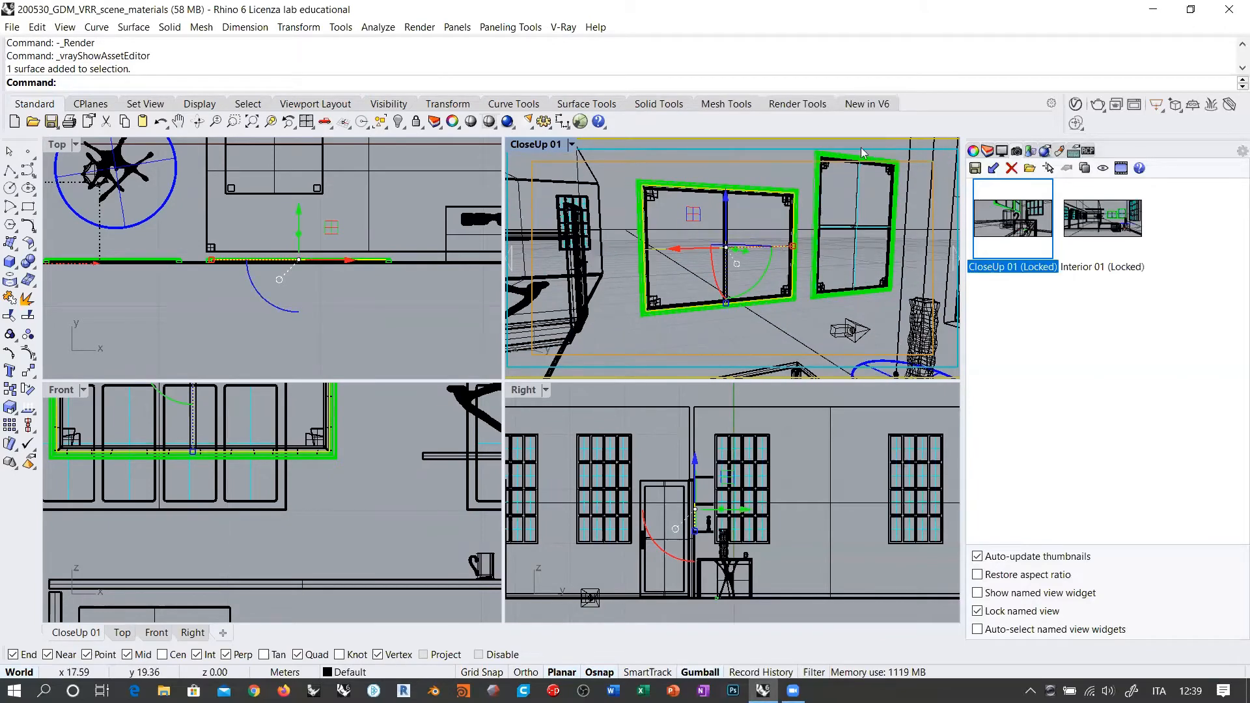
Step: Switch to Chrome, search Google Images for "pollock", narrow the results to painting and browse them
click(254, 690)
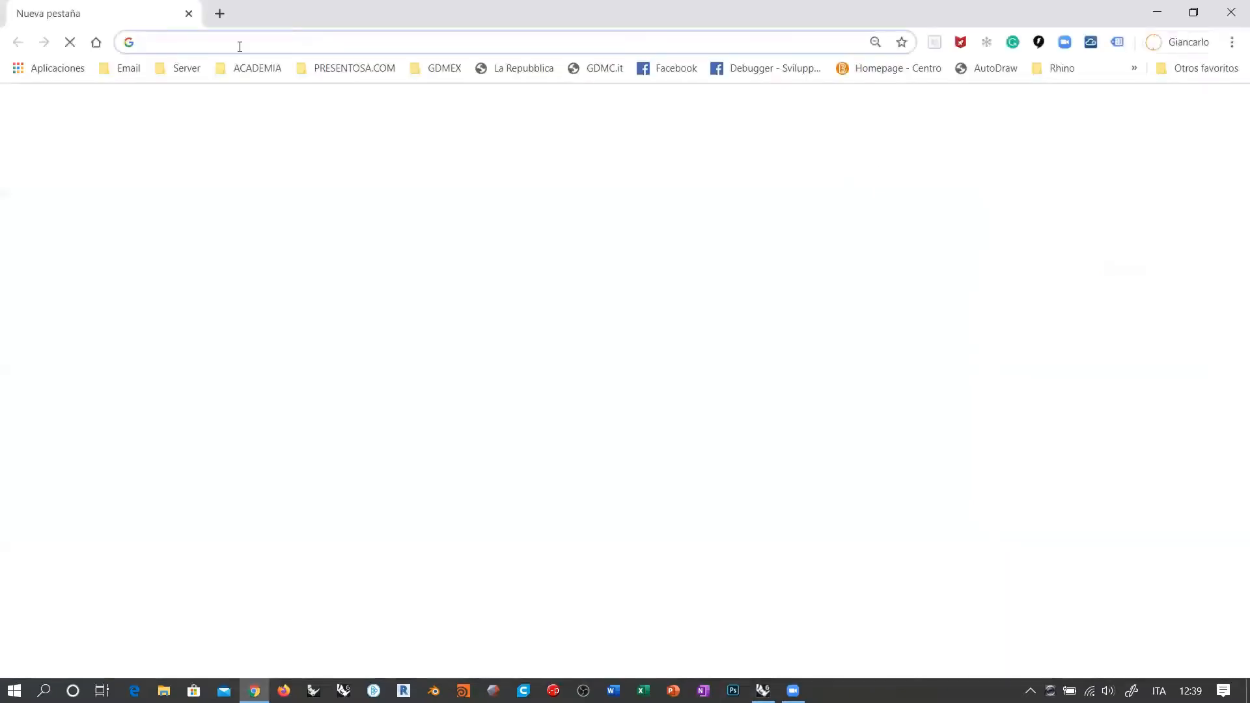
click(253, 41)
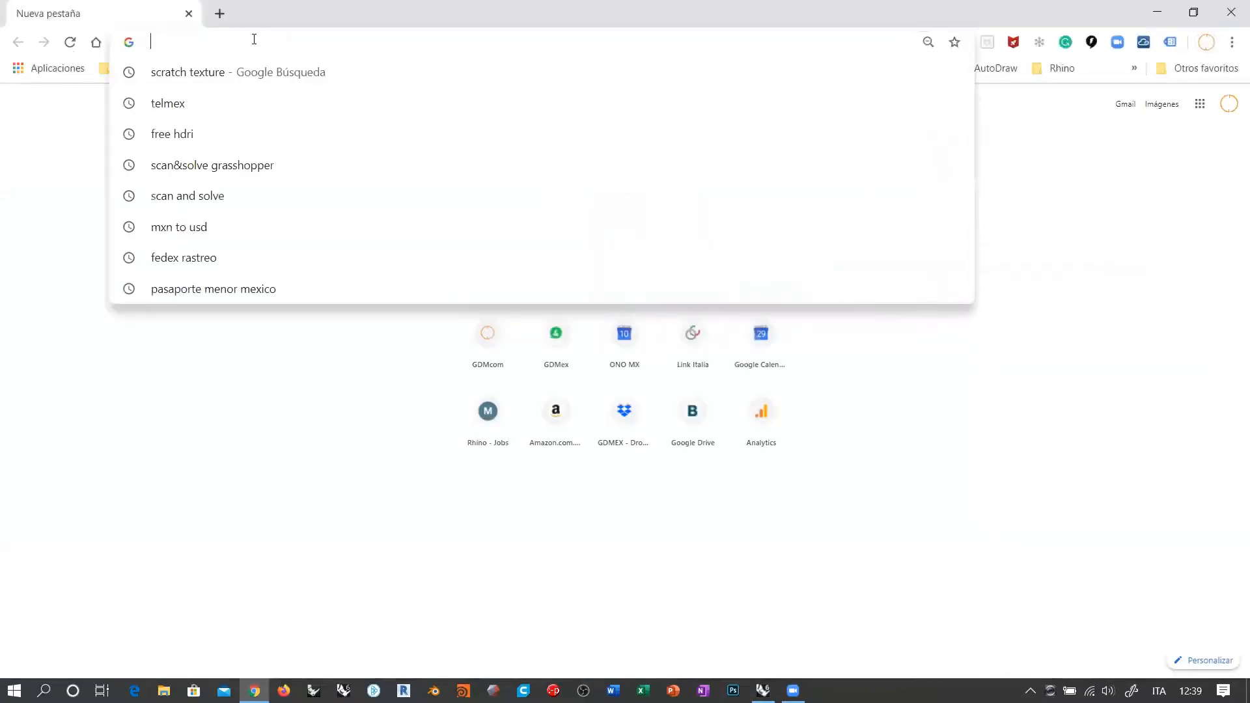
text(pollock)
key(Return)
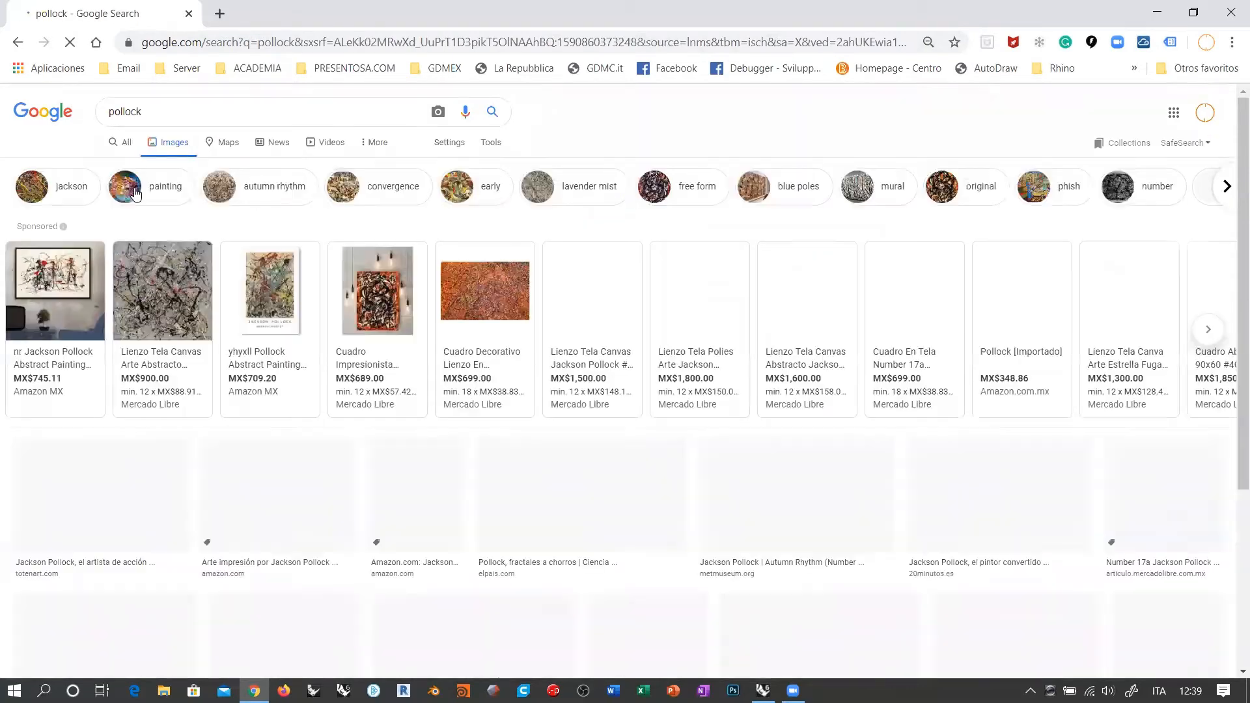
click(131, 190)
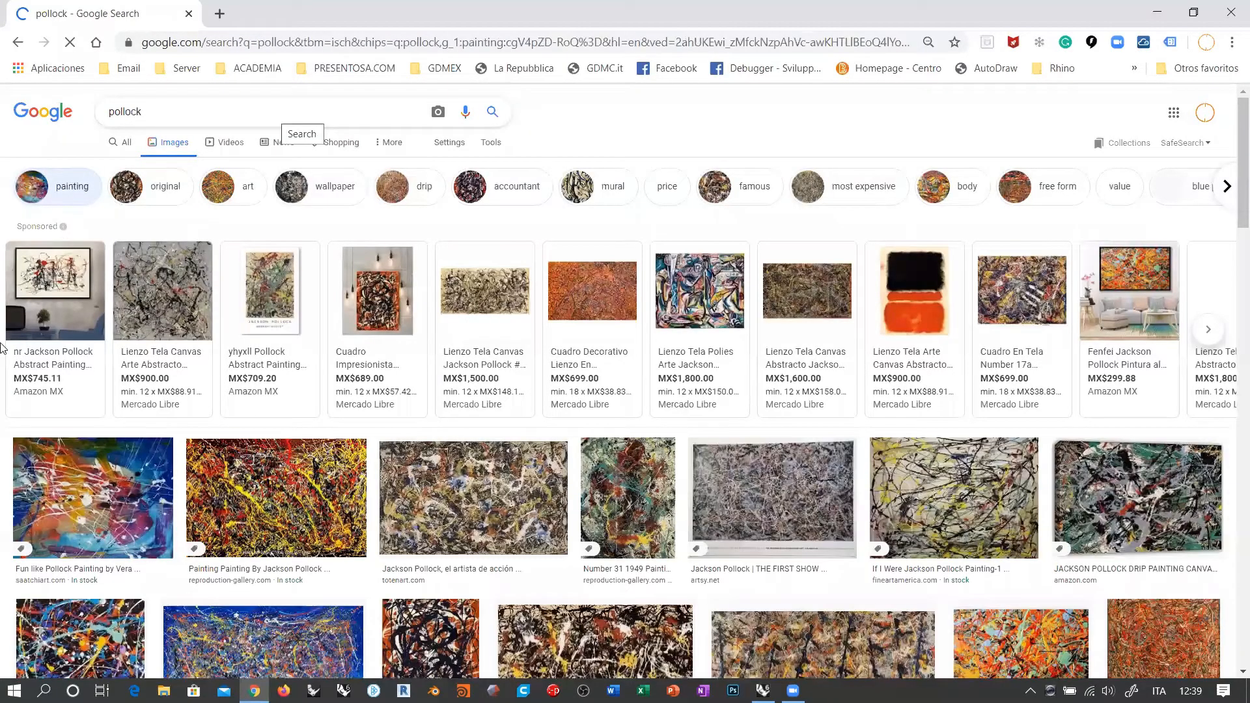
scroll(2, 348, down, 3)
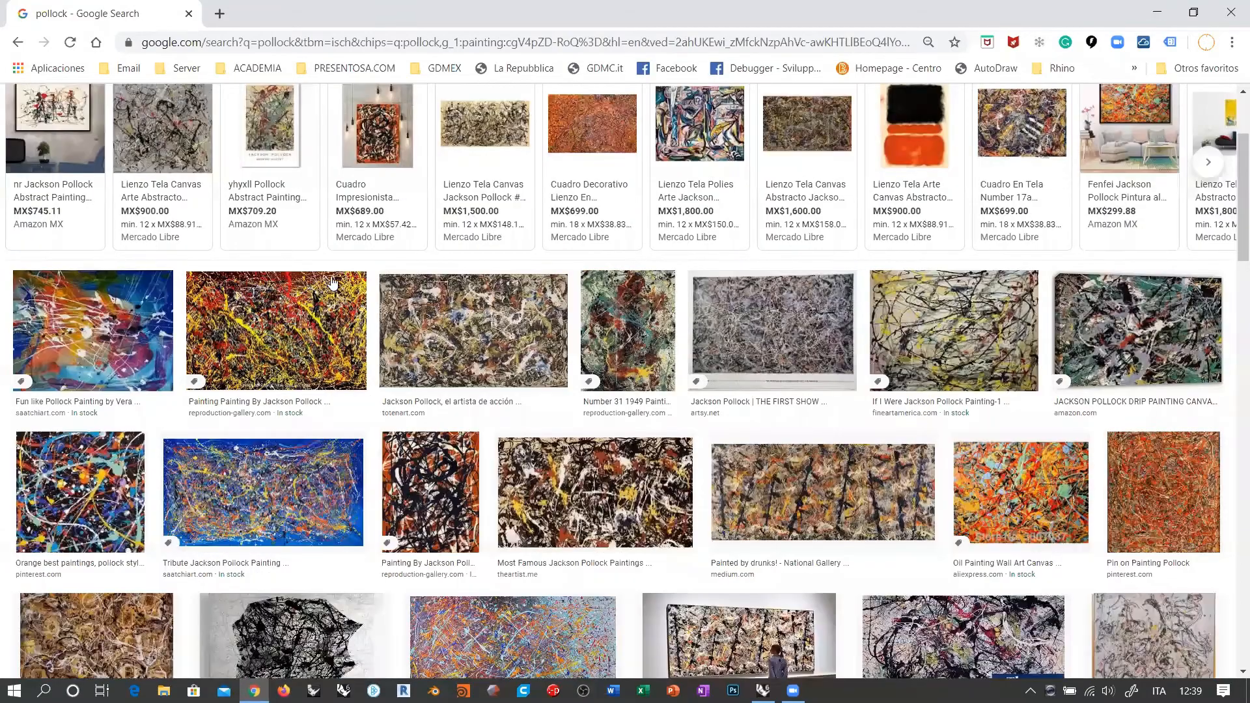
Step: Open the full-size image of the landscape-format "If I Were Jackson Pollock Painting-1" result in its own browser tab
scroll(332, 282, down, 1)
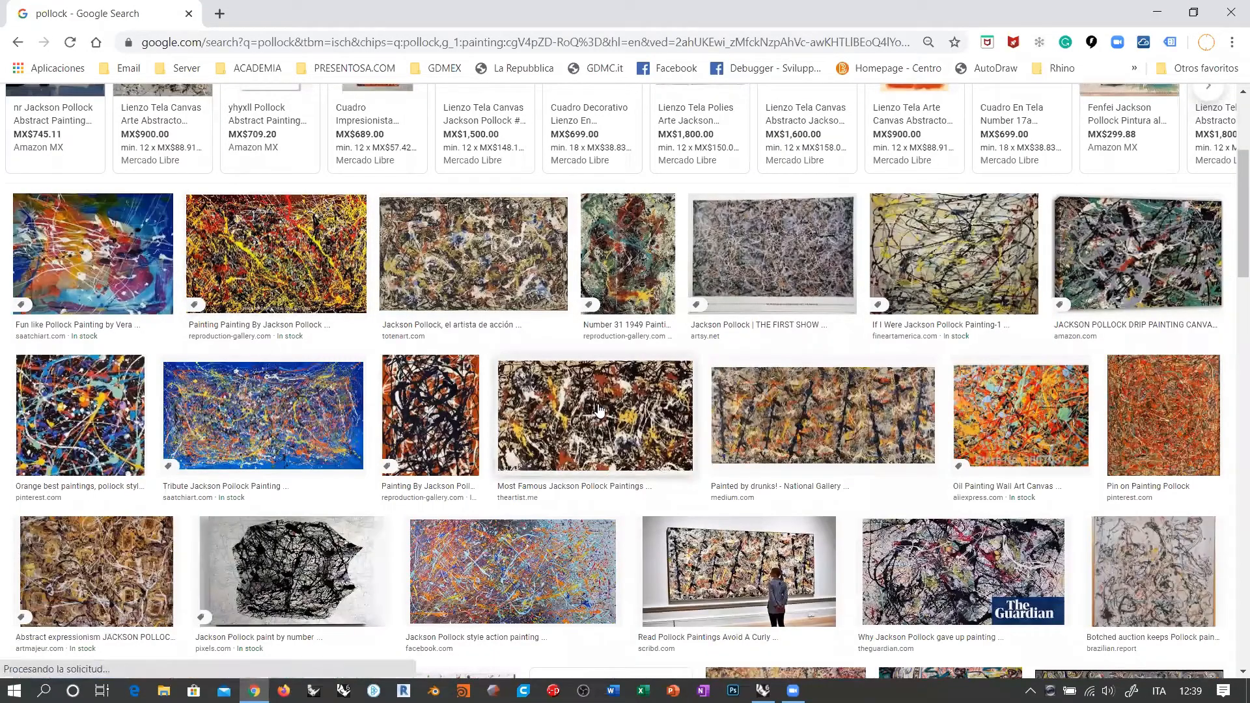
key(alt+Tab)
right_drag(786, 305, 815, 273)
key(alt+Tab)
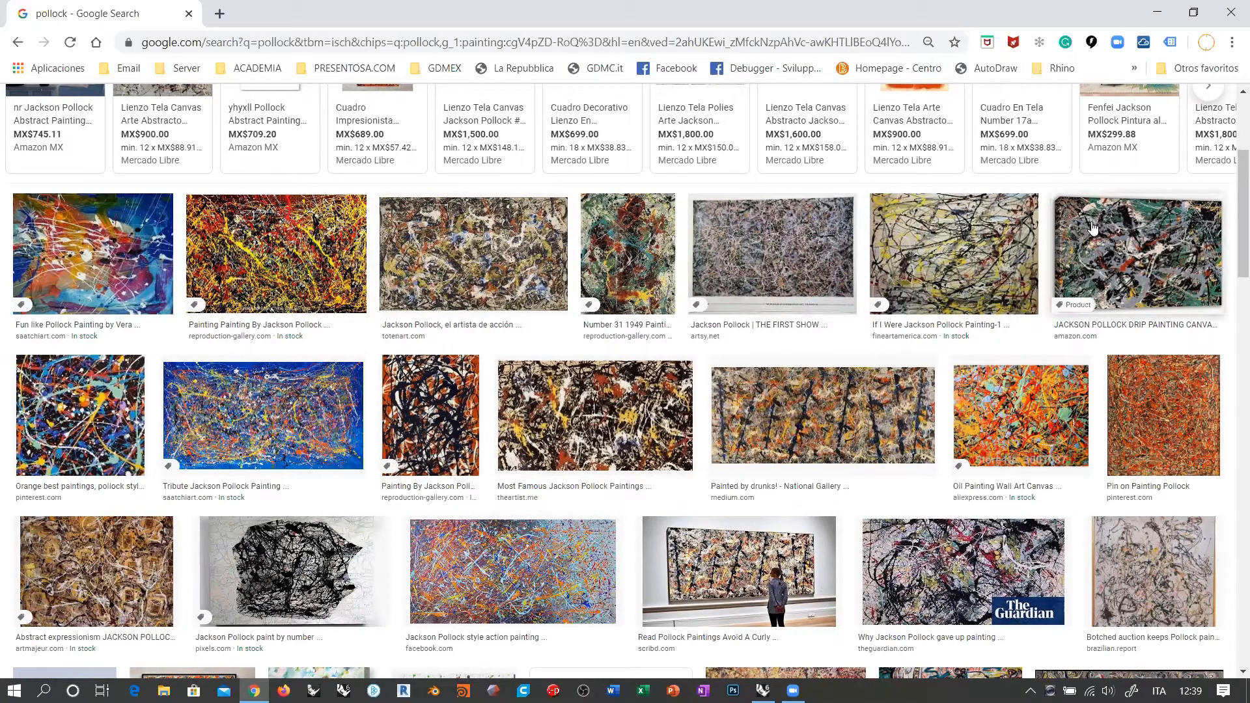
click(970, 254)
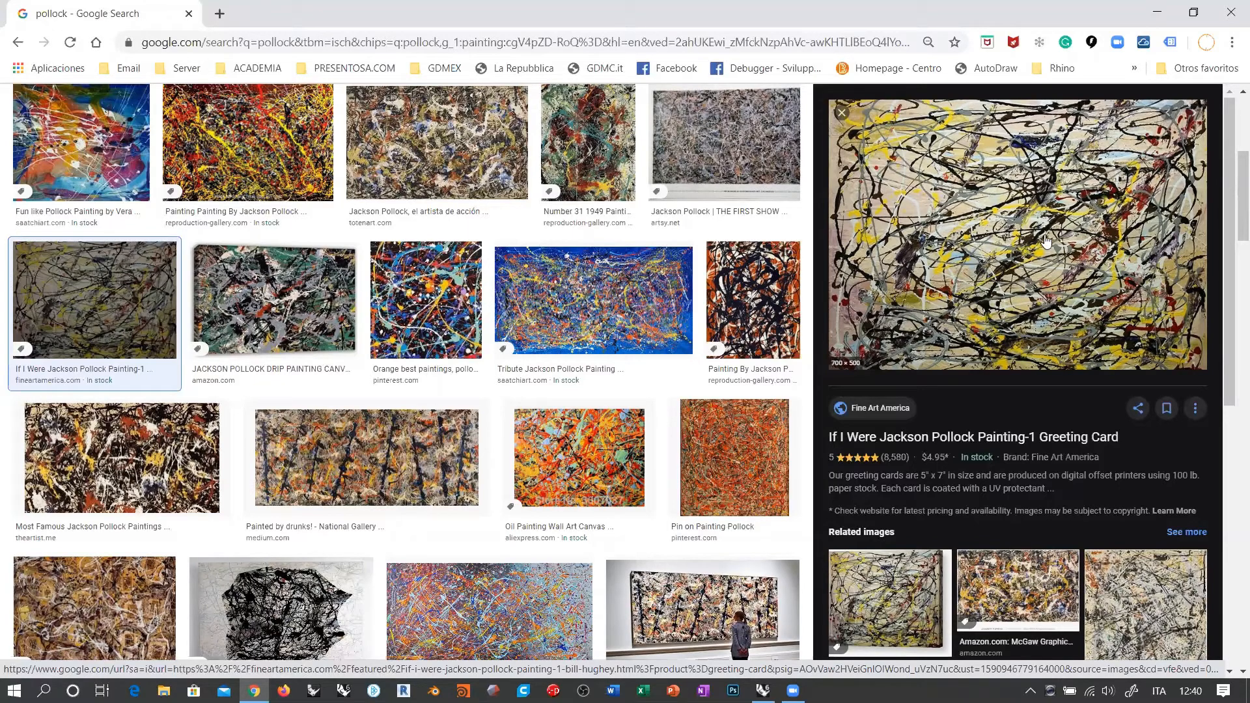
right_click(980, 196)
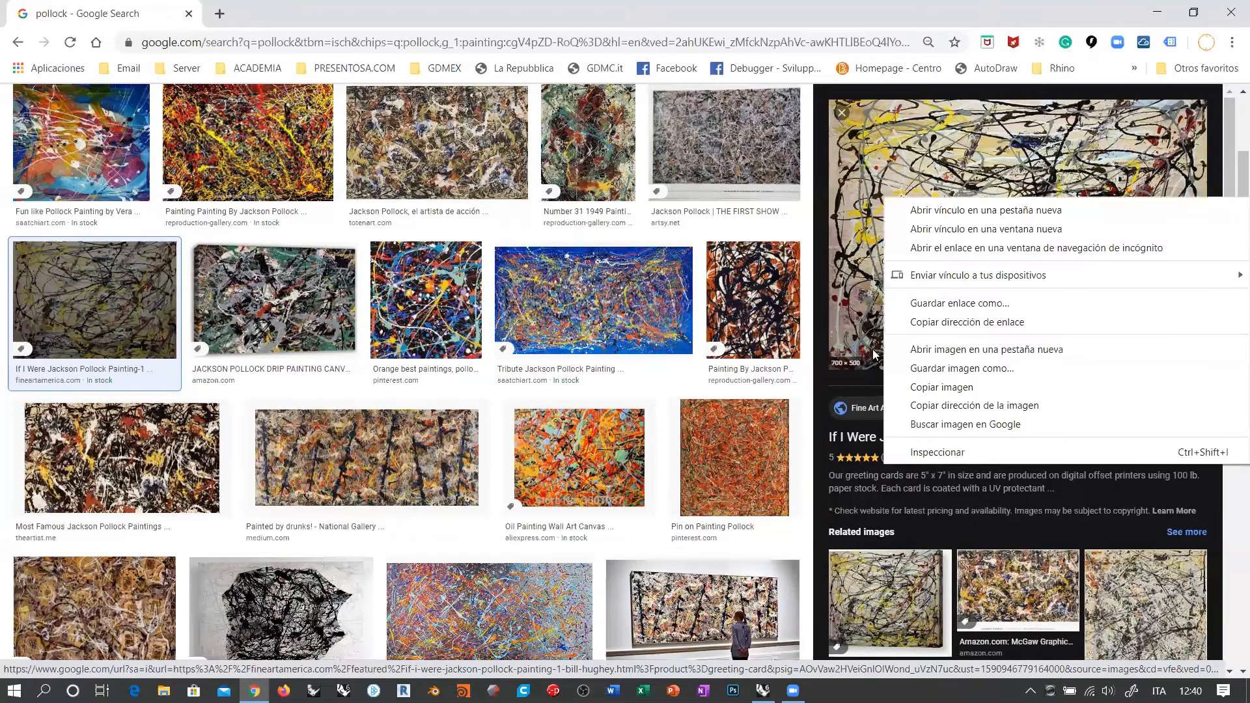
click(875, 350)
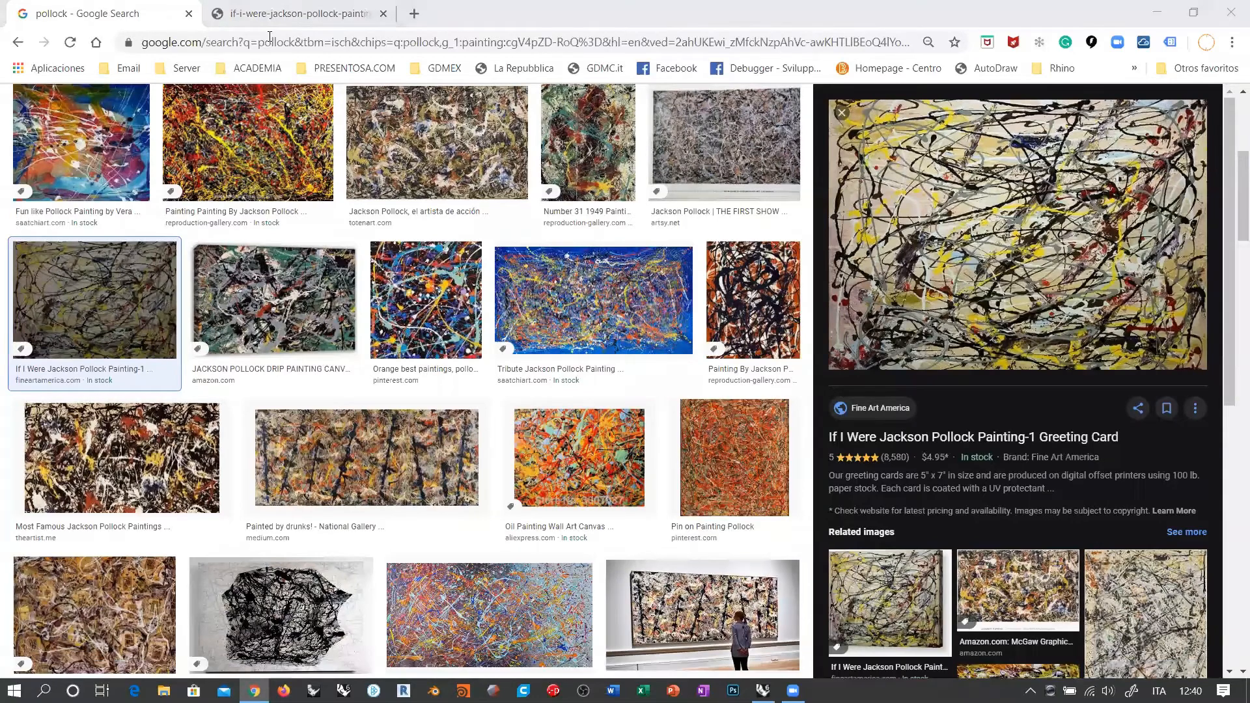
key(ctrl+Tab)
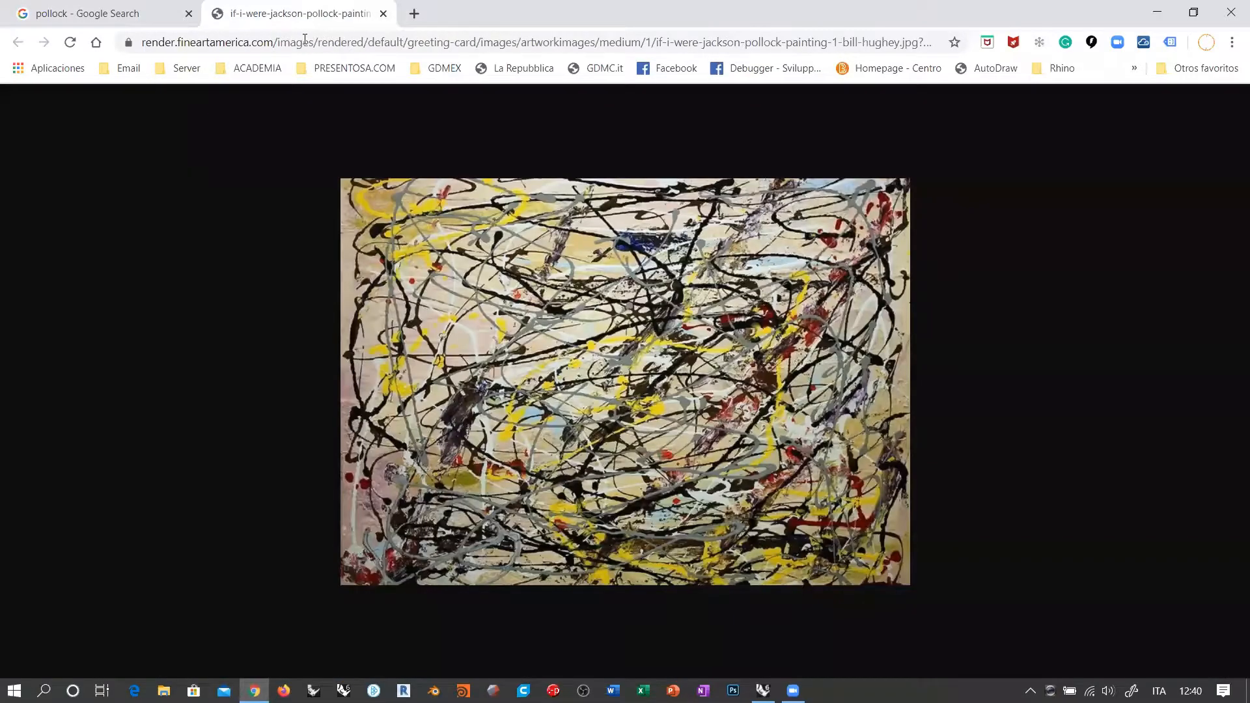
Step: Save the landscape painting as pollock-painting in the 200529_VRR_EN folder and close its tab
right_click(598, 235)
click(633, 263)
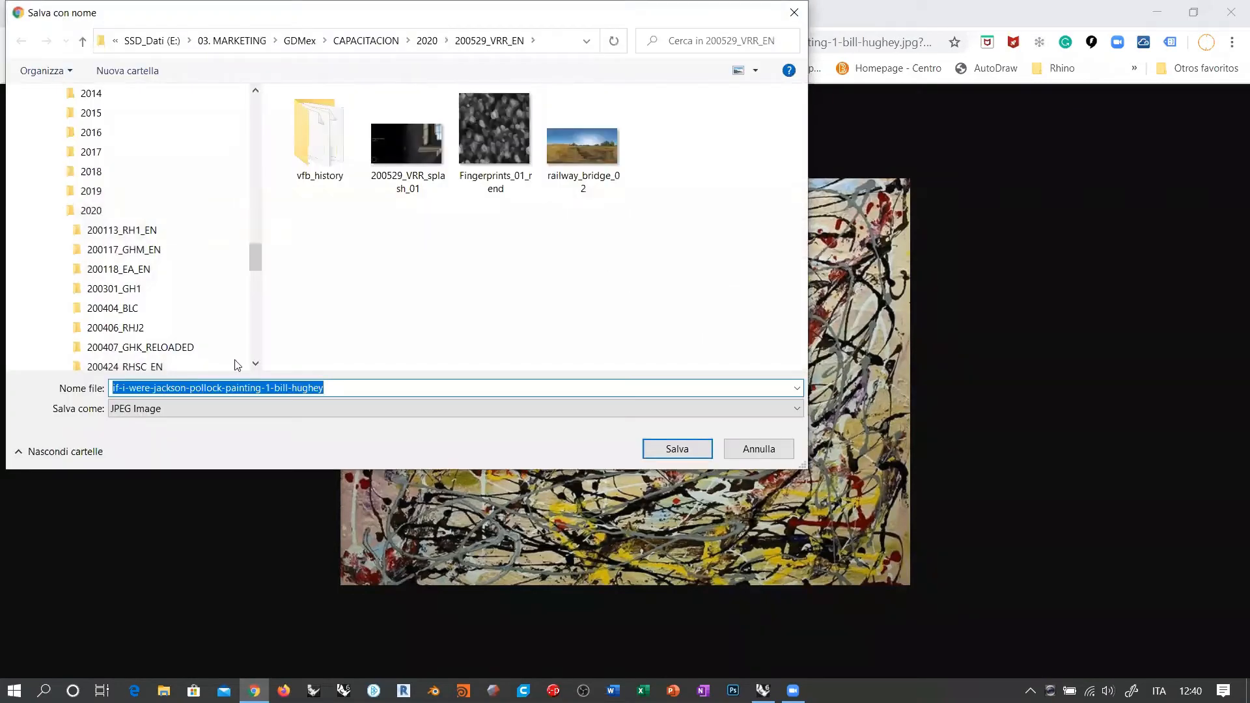
click(225, 389)
drag(191, 389, 97, 390)
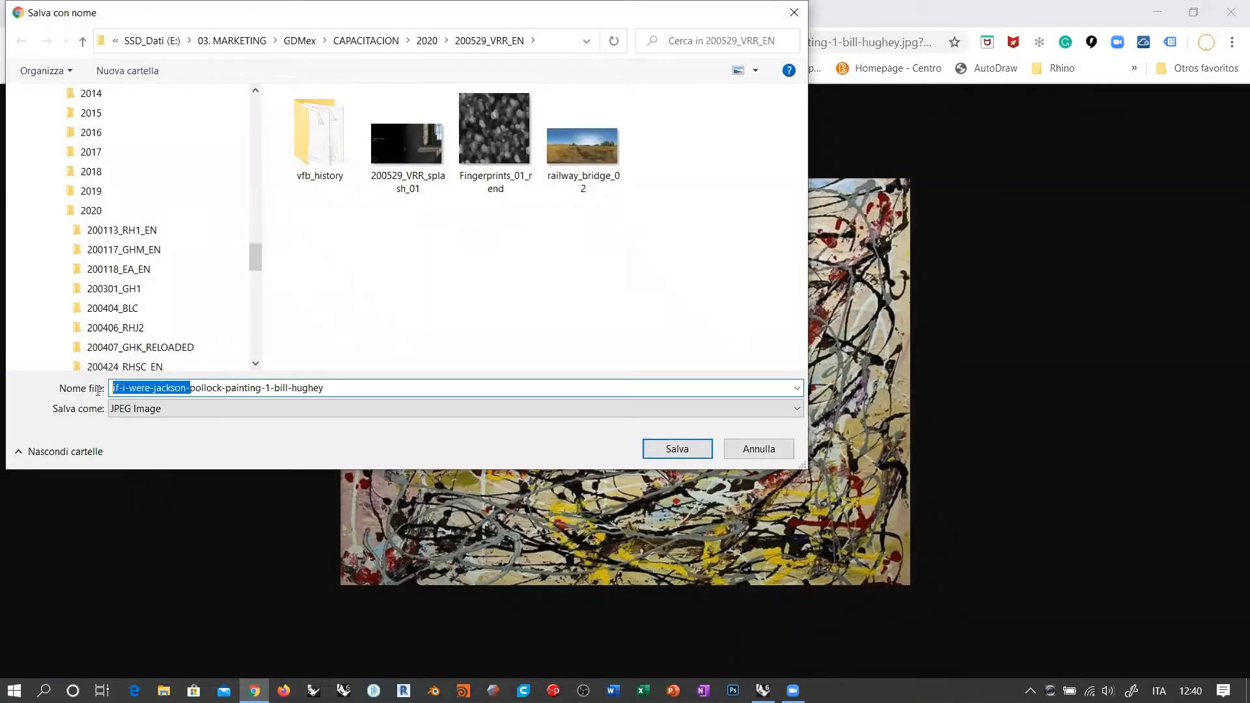
key(BackSpace)
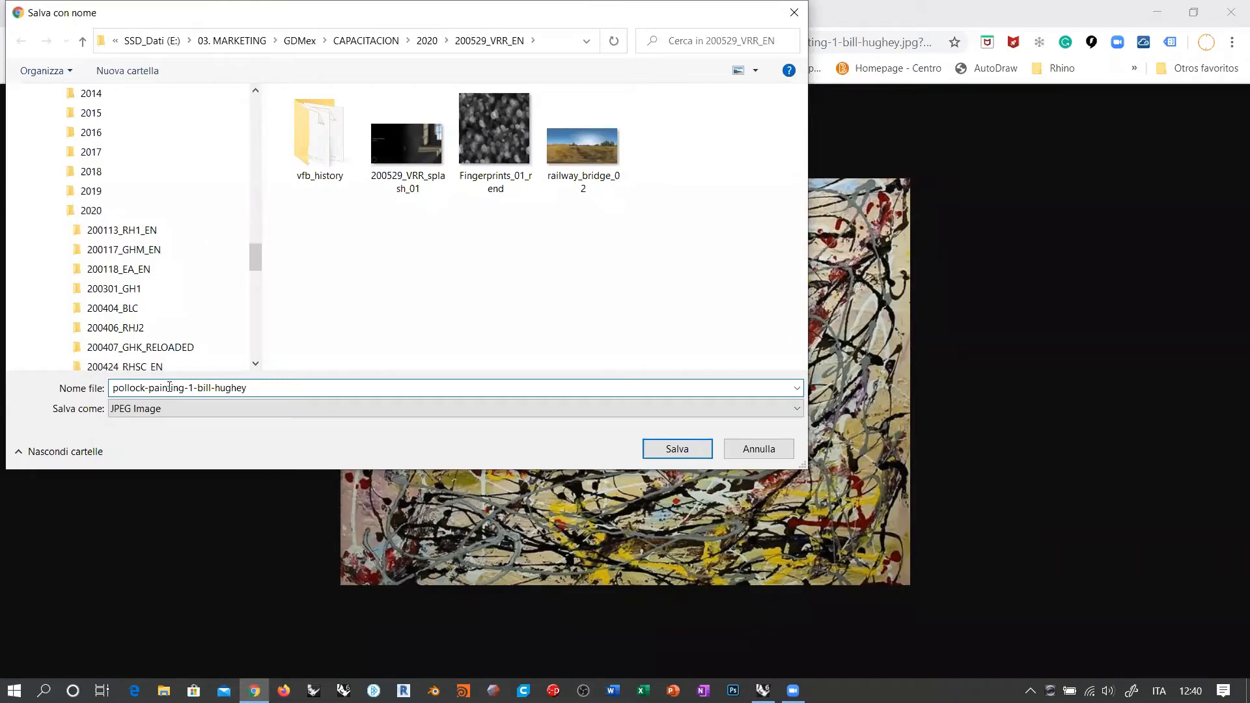
drag(182, 389, 250, 388)
key(BackSpace)
key(Return)
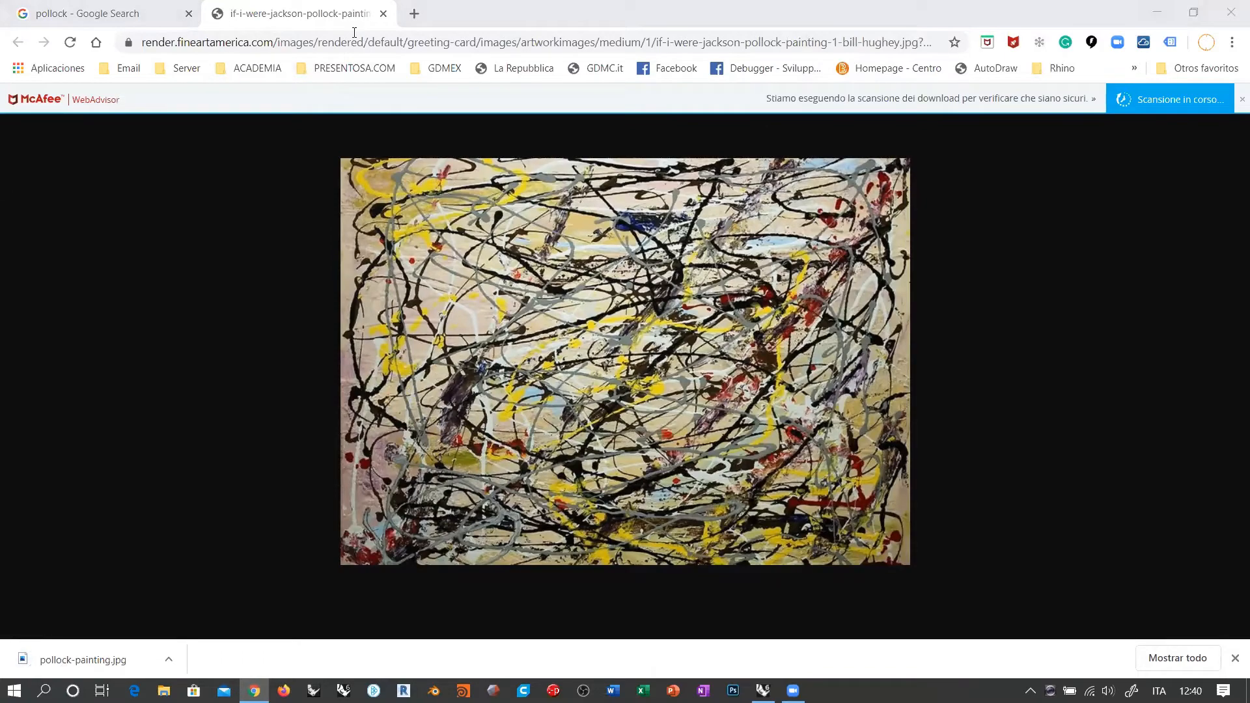
key(ctrl+w)
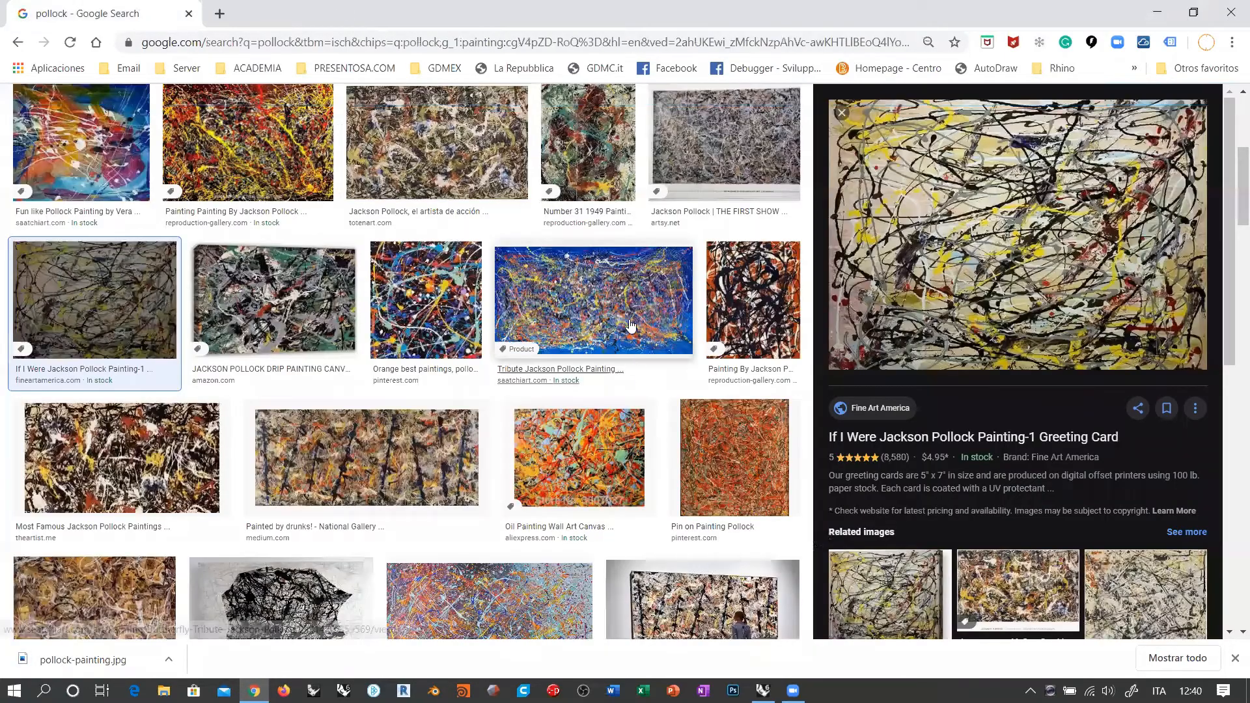
Step: Open the full-size image of the portrait-format "Free Form 1946" painting in its own browser tab
click(735, 314)
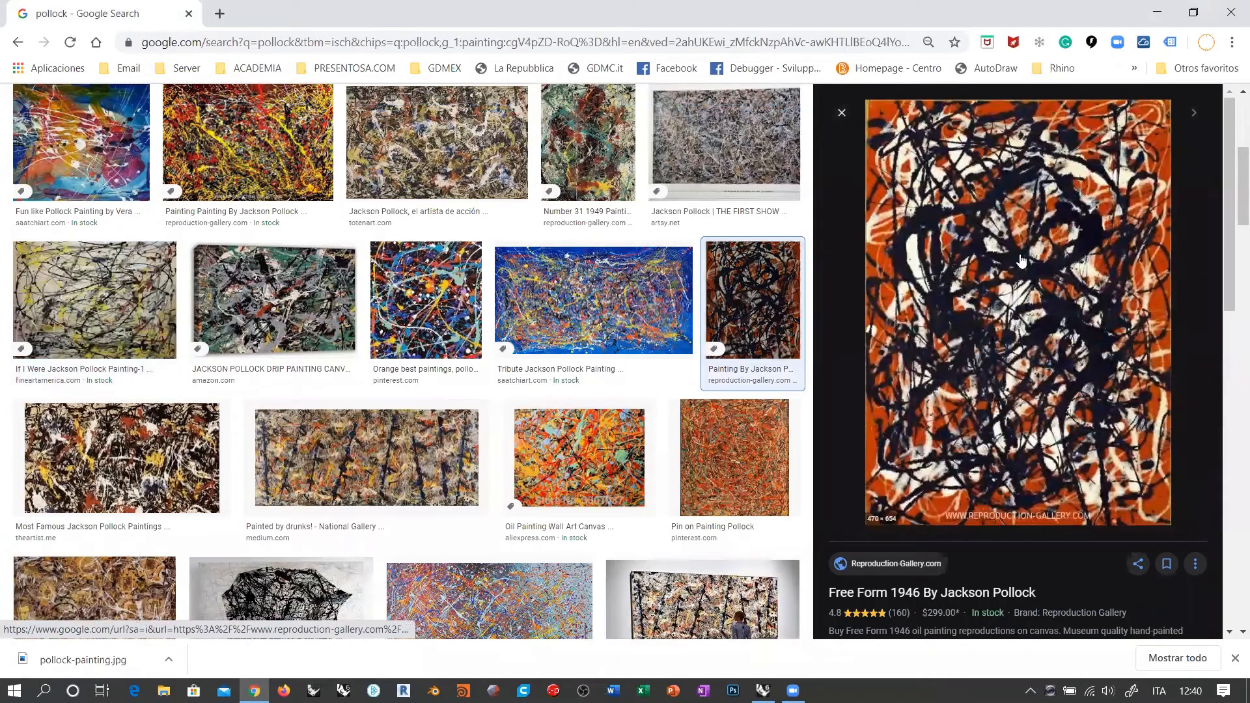
right_click(1024, 258)
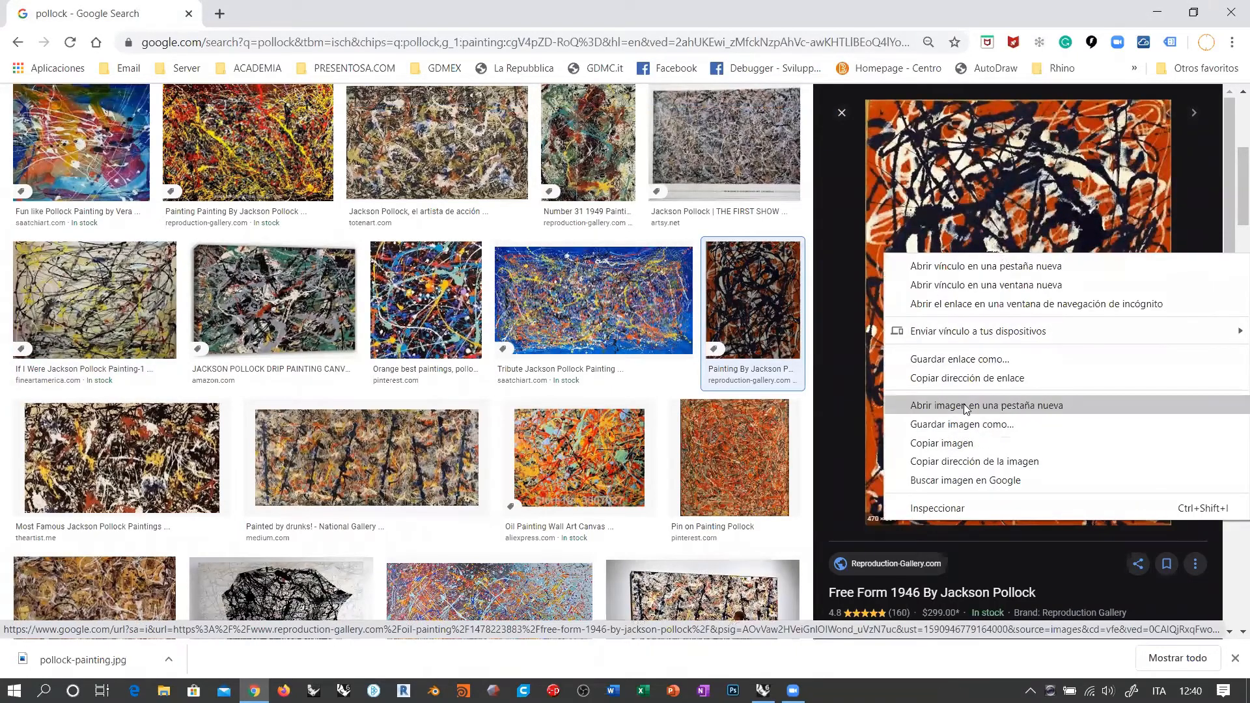
click(963, 405)
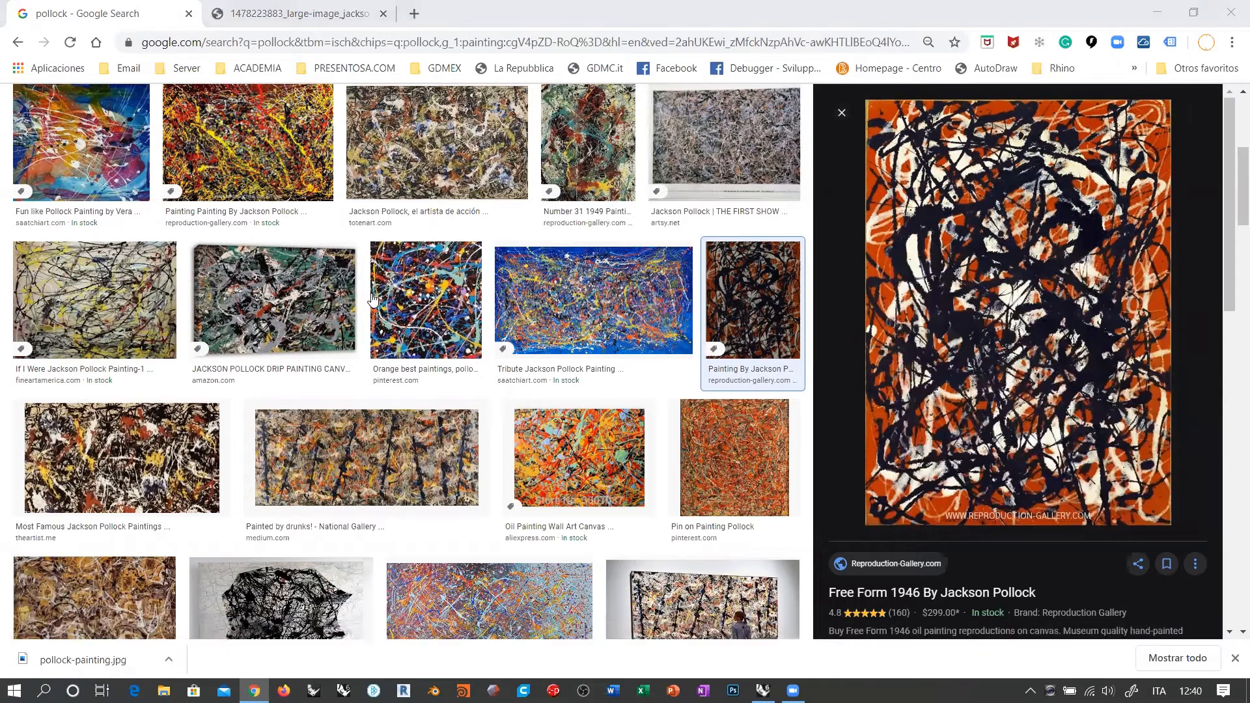
click(312, 25)
Step: Save the portrait painting as pollock-painting_V in the 200529_VRR_EN folder and close its tab
right_click(601, 266)
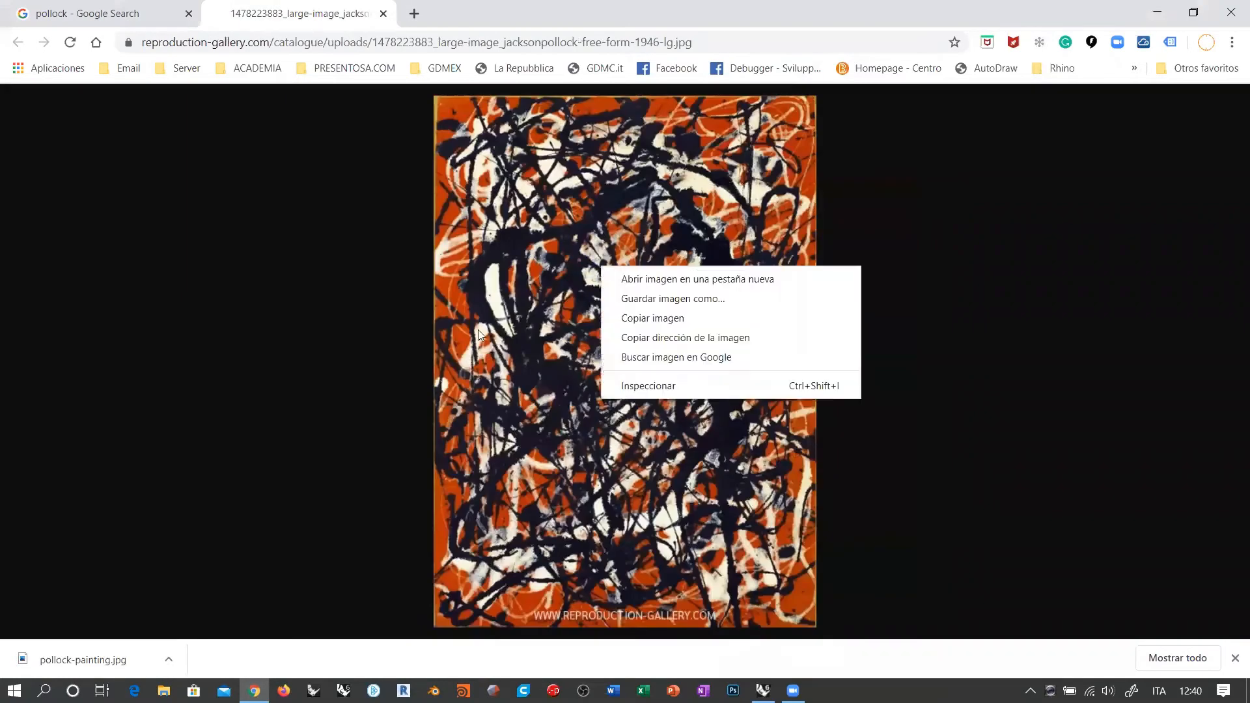
click(653, 301)
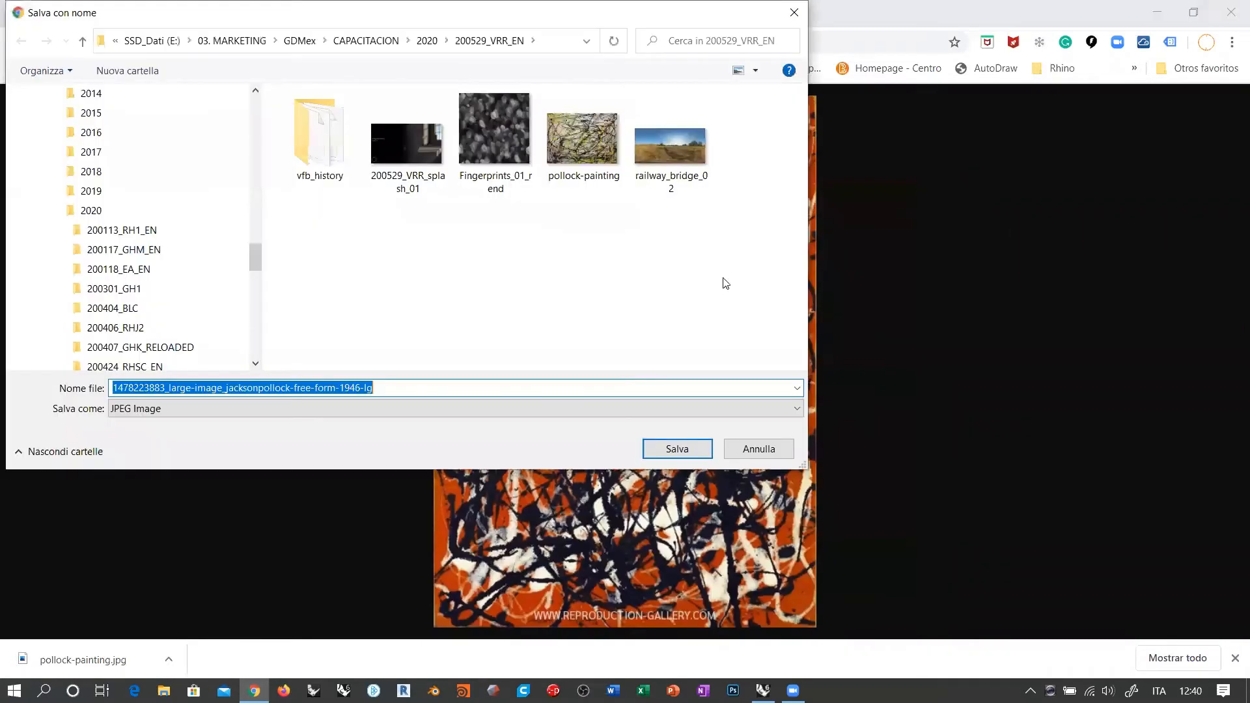
click(583, 138)
click(215, 388)
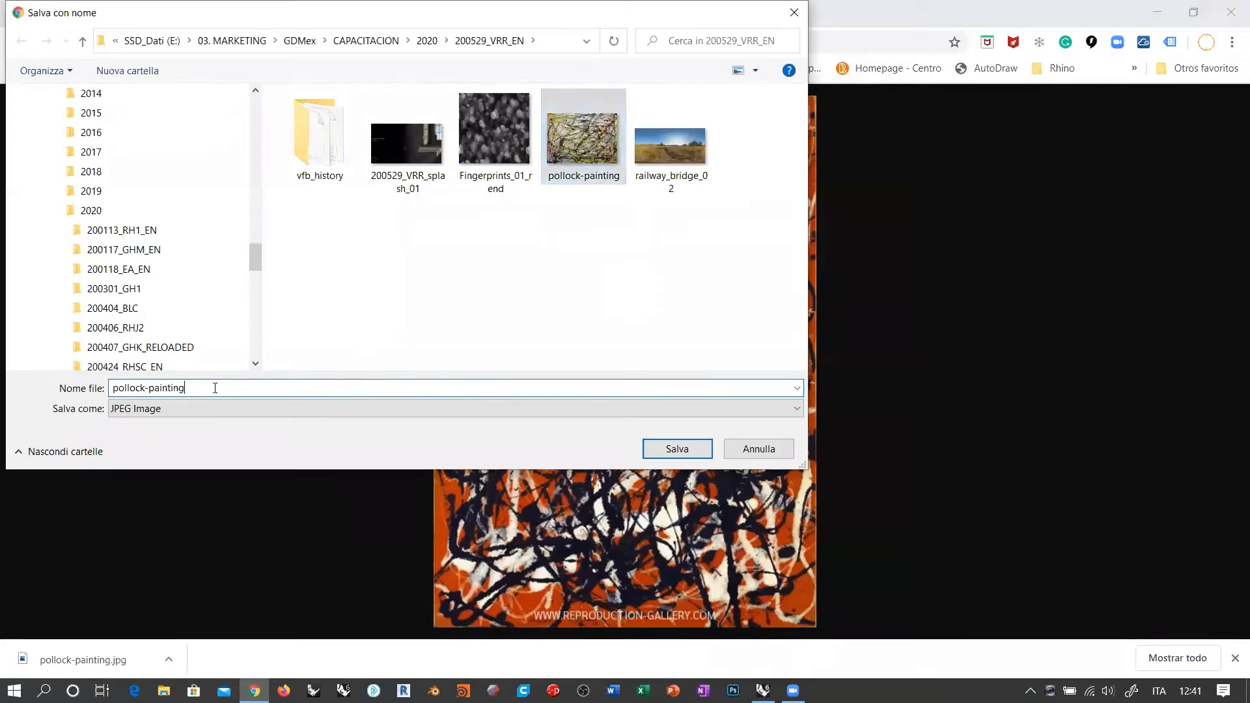
text(_V)
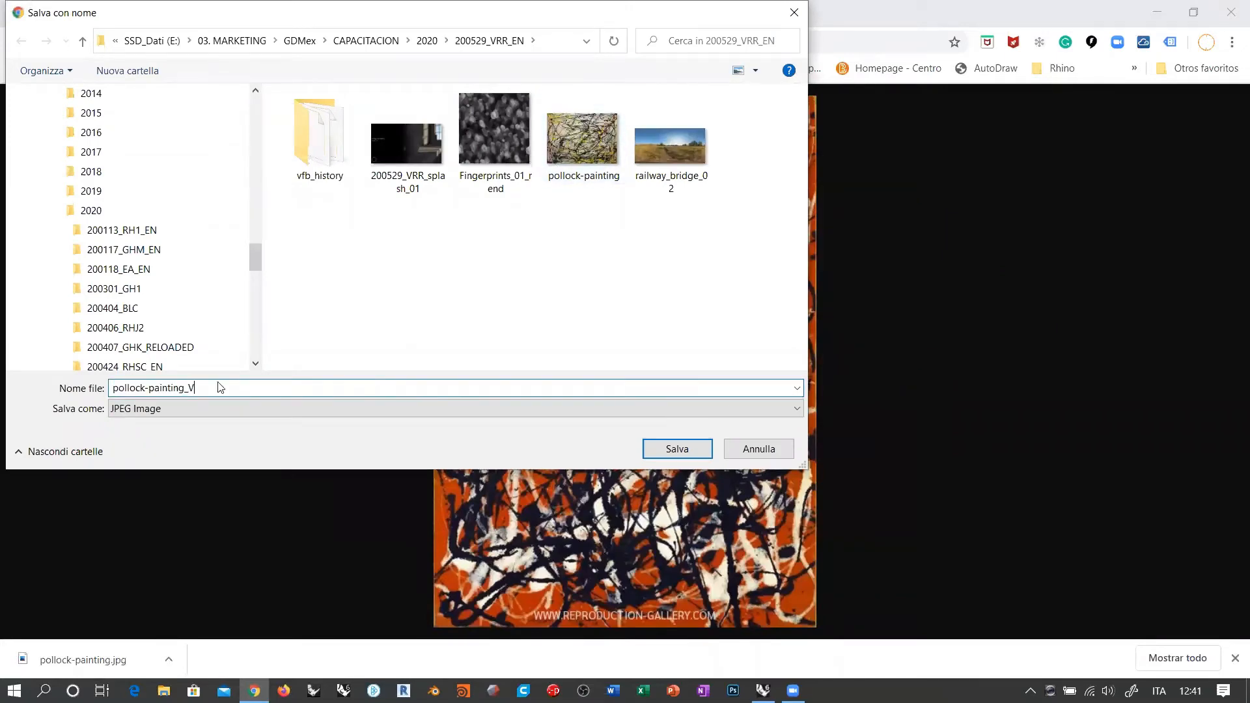
key(Return)
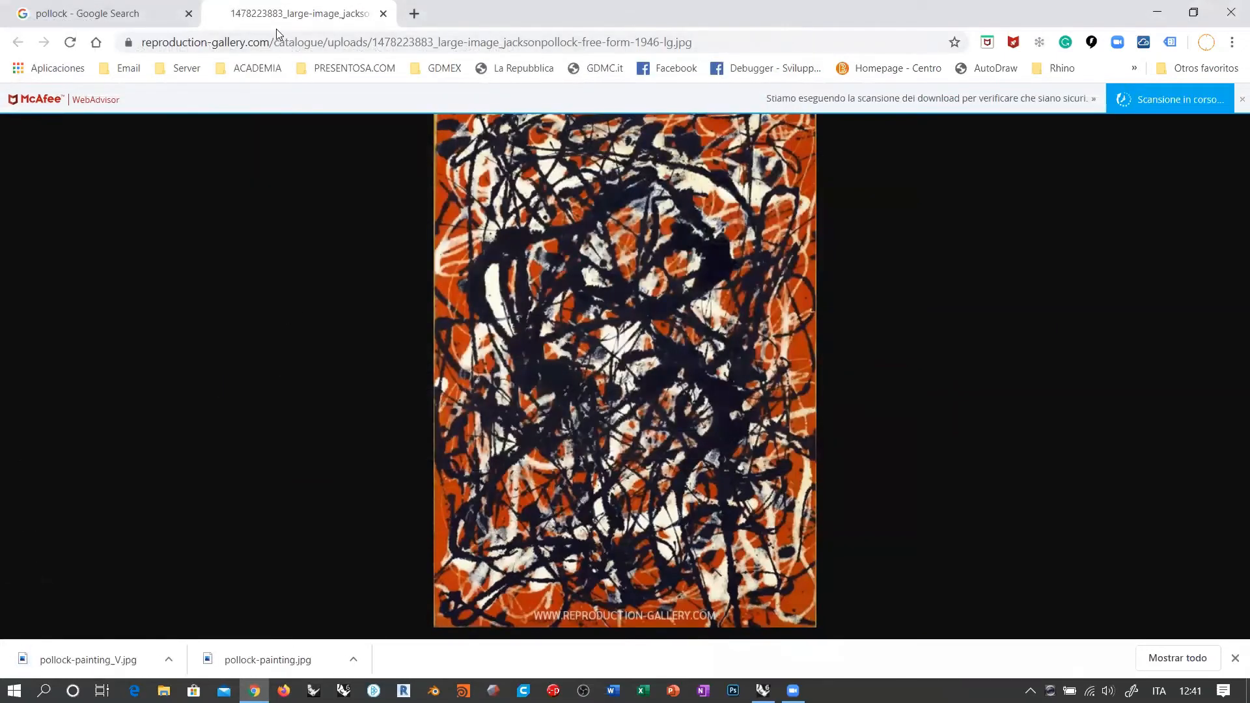
key(ctrl+w)
Step: Switch to Rhino and create a new Generic material in the V-Ray Asset Editor
key(alt+Tab)
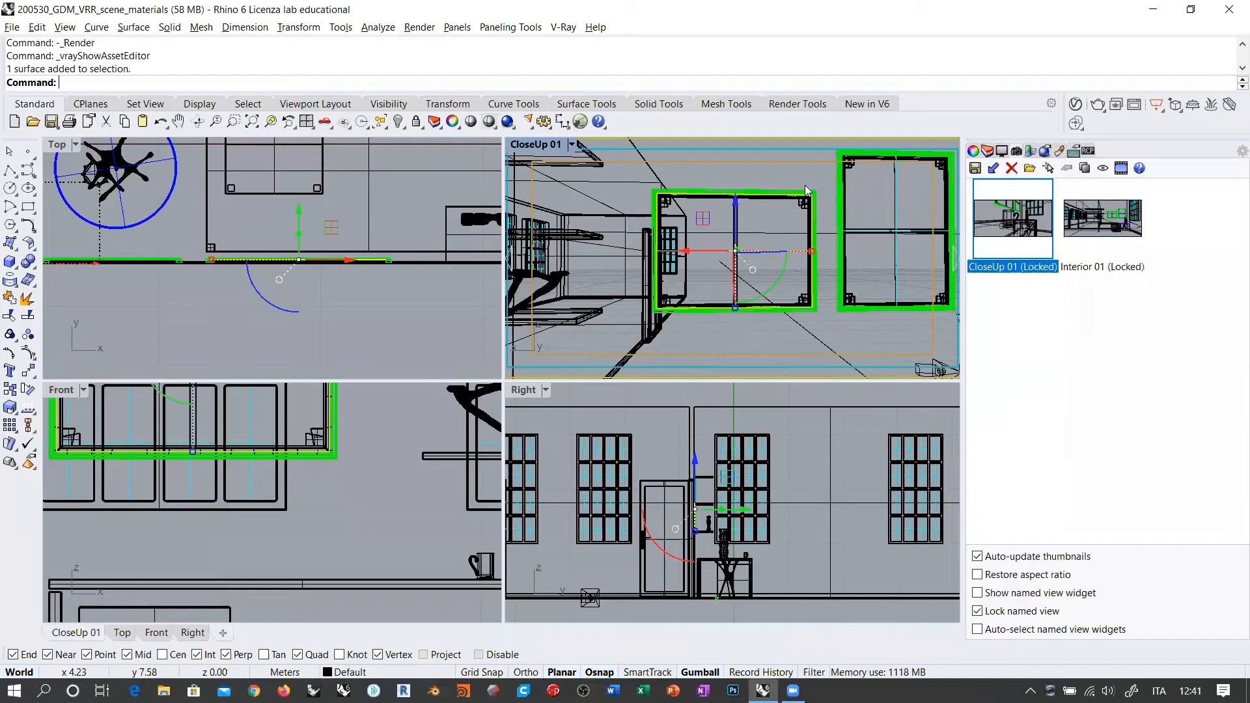
click(1076, 104)
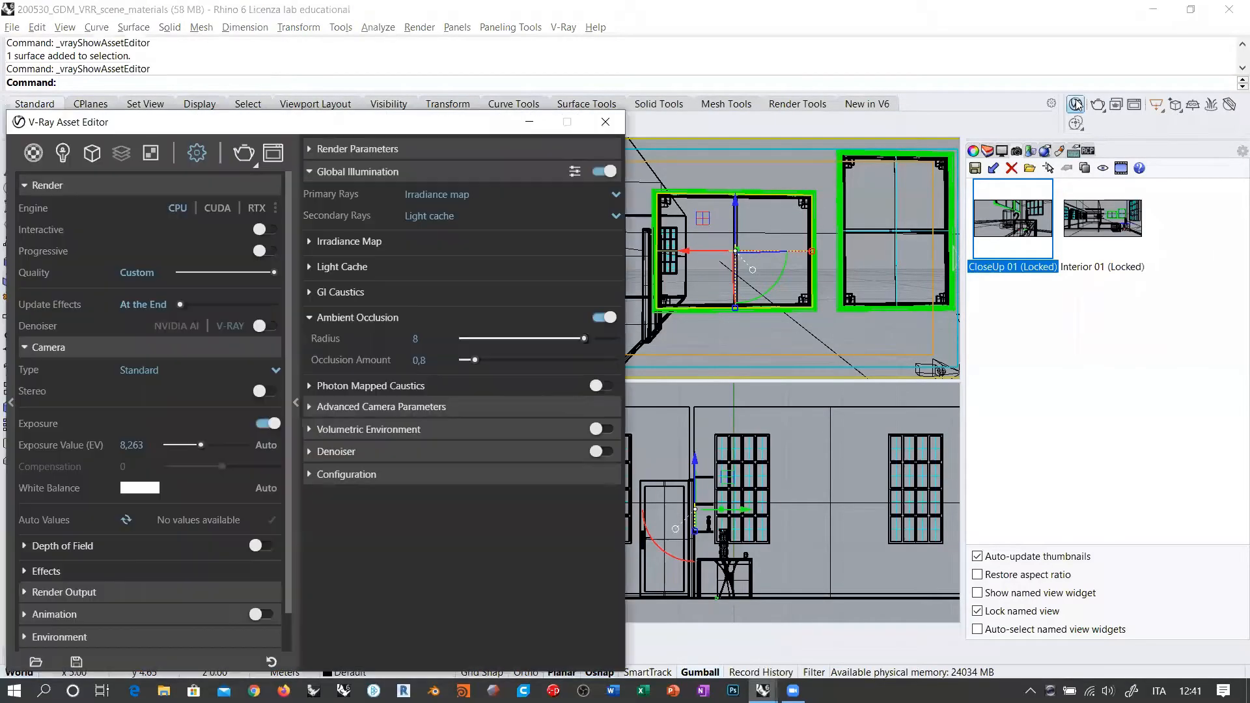
click(33, 152)
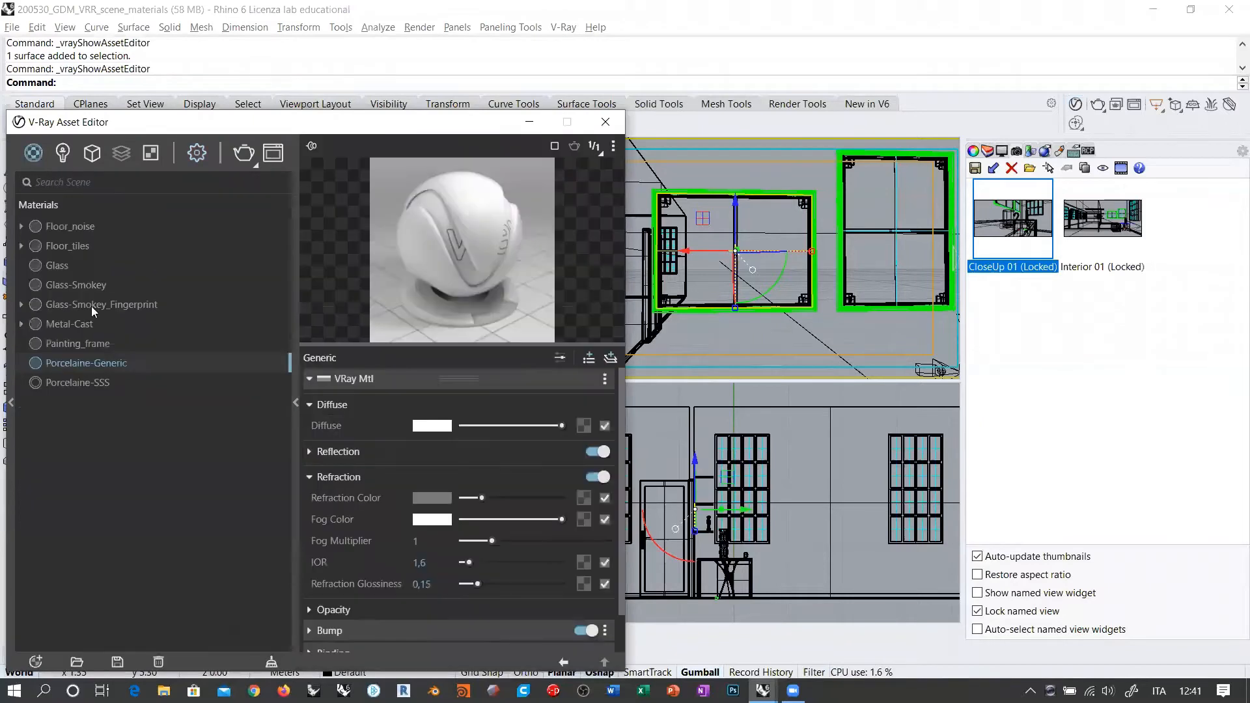
click(36, 662)
mouse_move(49, 636)
click(169, 368)
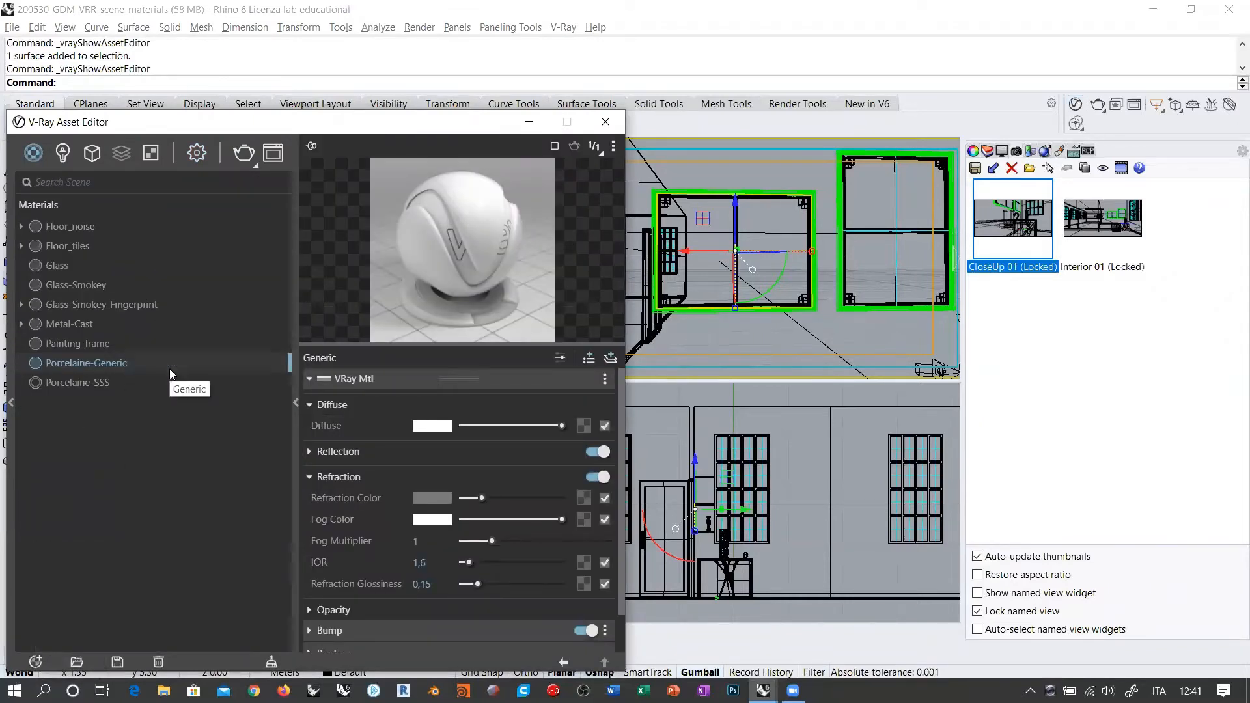
Step: Rename the new Generic material to Pollock_paint_H
right_click(66, 269)
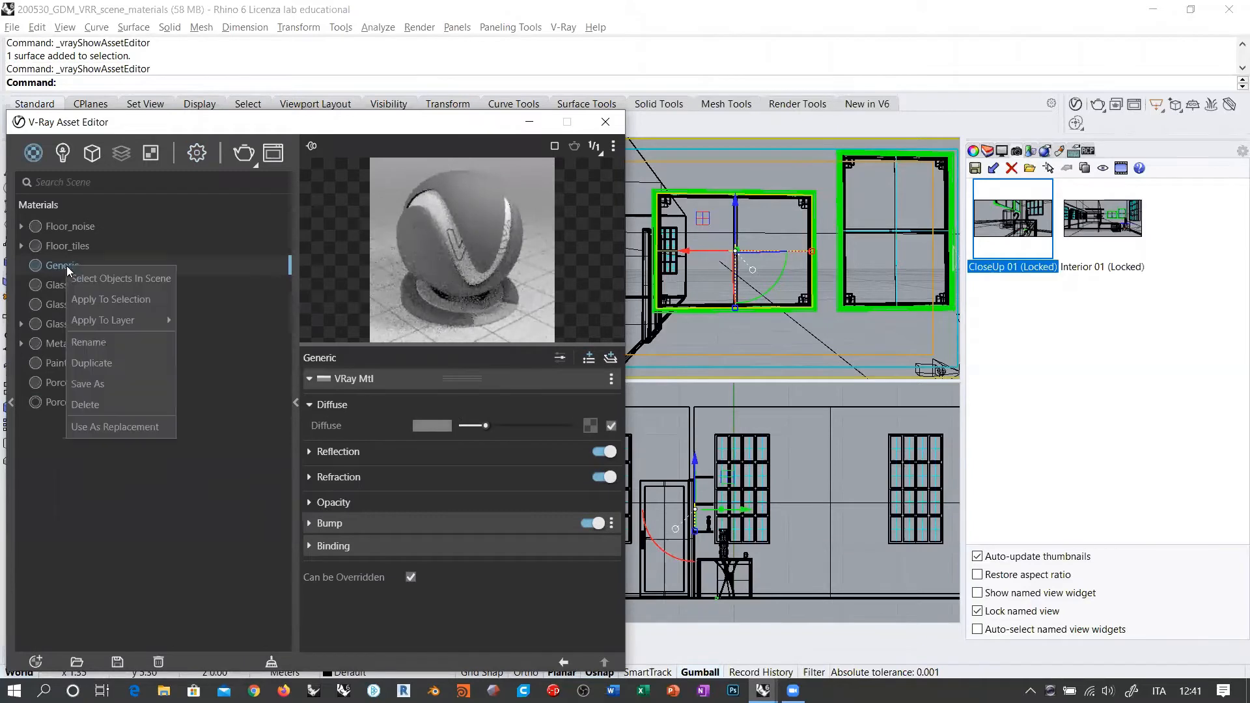
click(131, 335)
key(BackSpace)
key(BackSpace)
key(BackSpace)
key(BackSpace)
key(BackSpace)
key(BackSpace)
key(BackSpace)
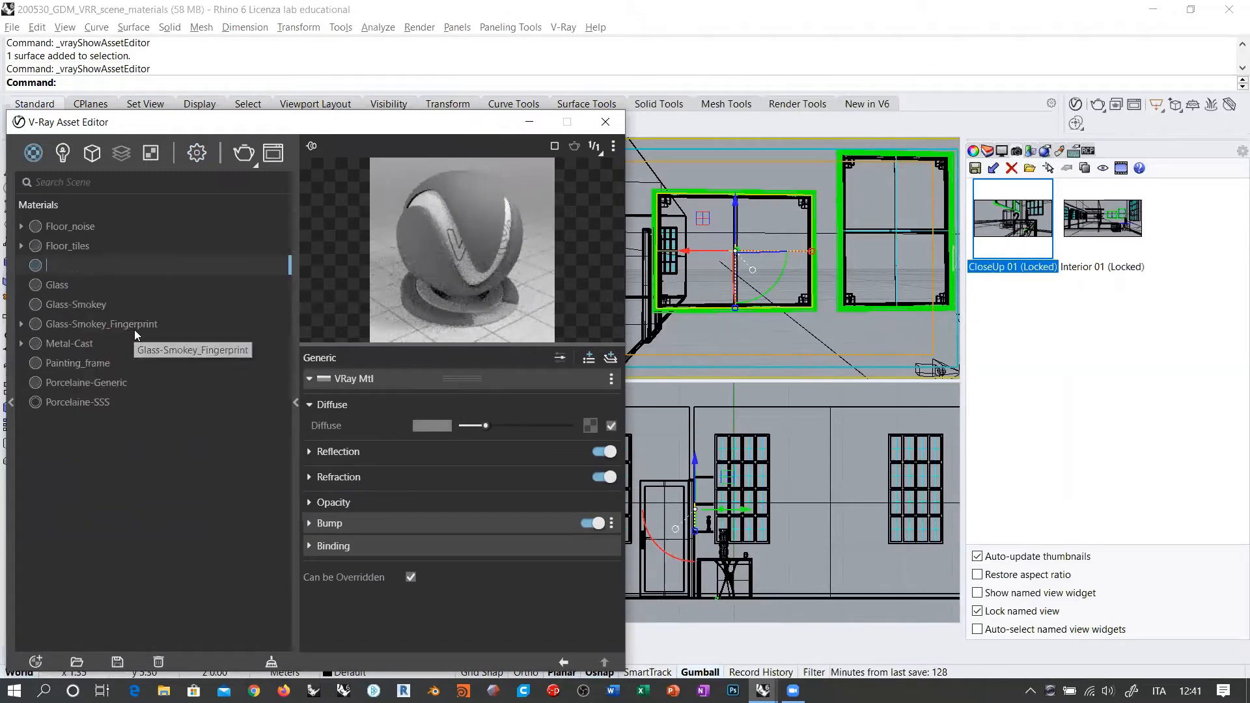
text(Pollock_)
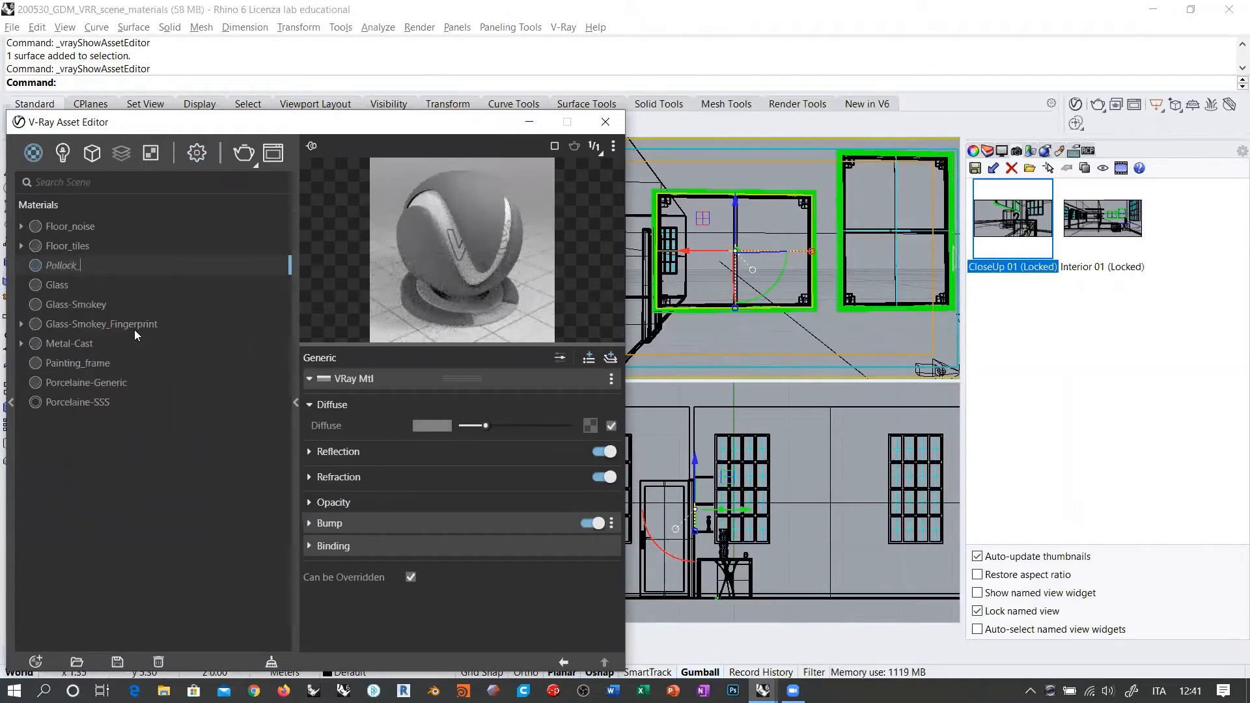
text(paint_H)
key(Return)
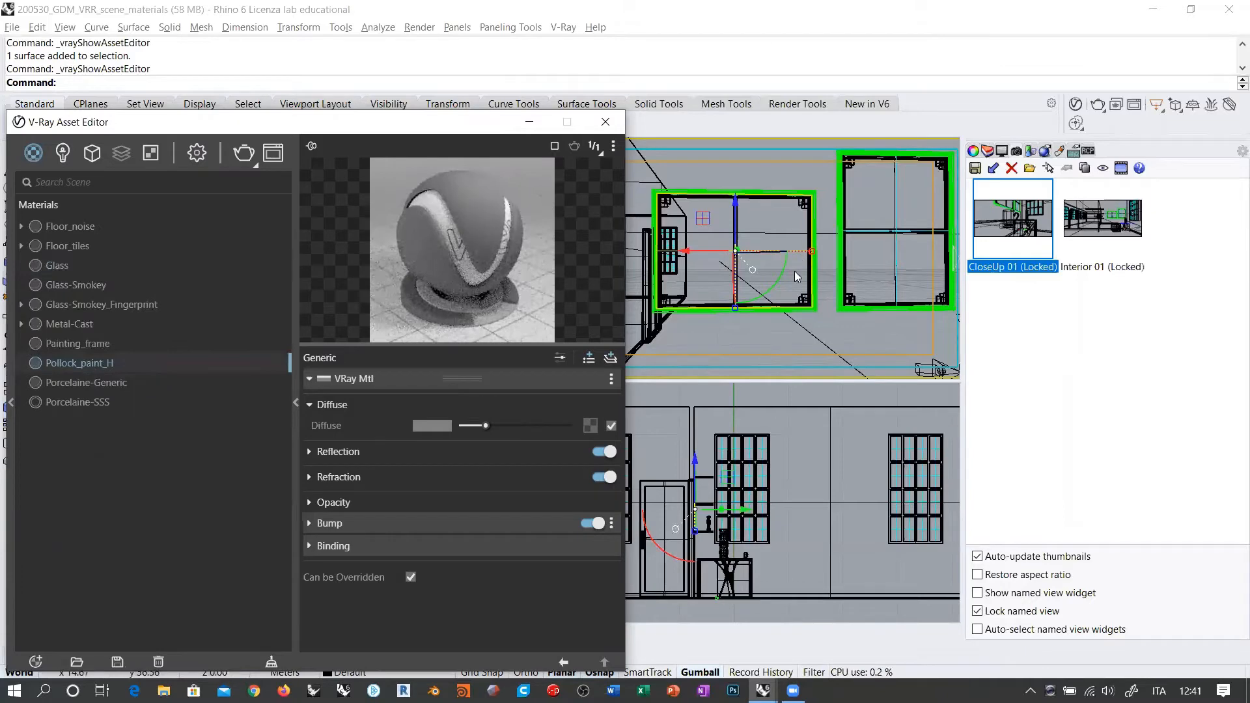
Step: Apply the Pollock_paint_H material to the selected picture surface inside the wide frame
right_drag(795, 273, 743, 260)
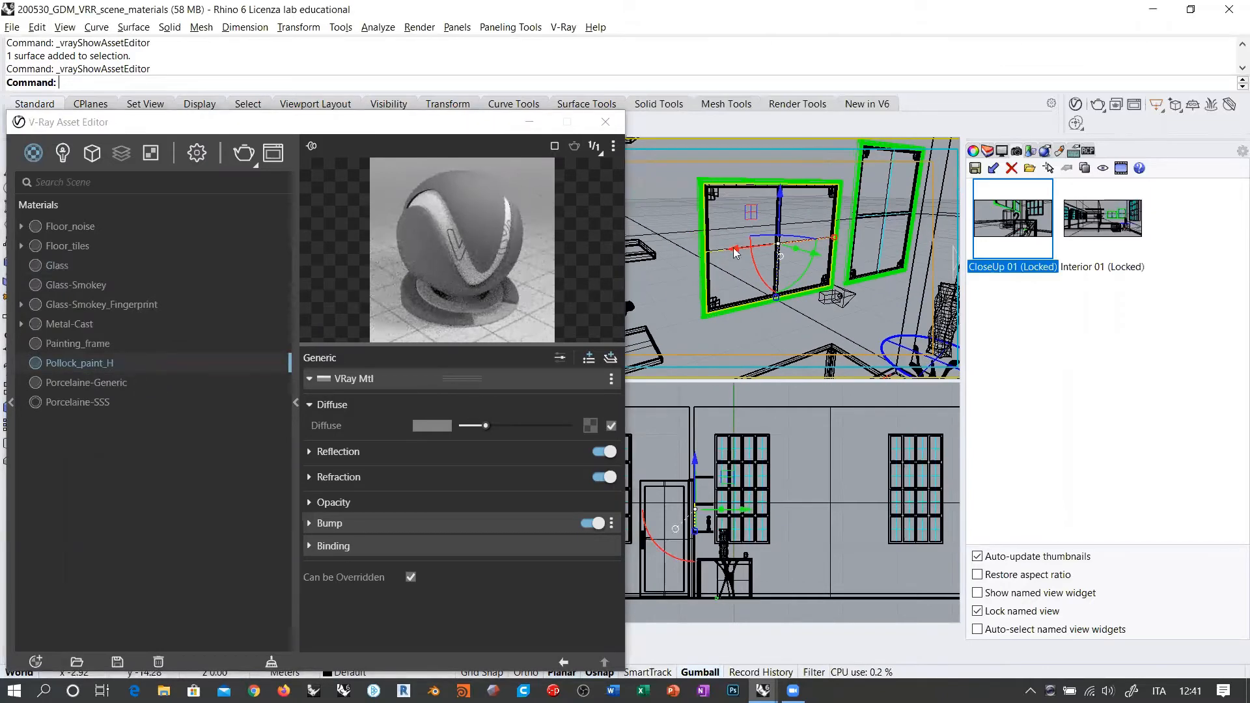
right_click(65, 362)
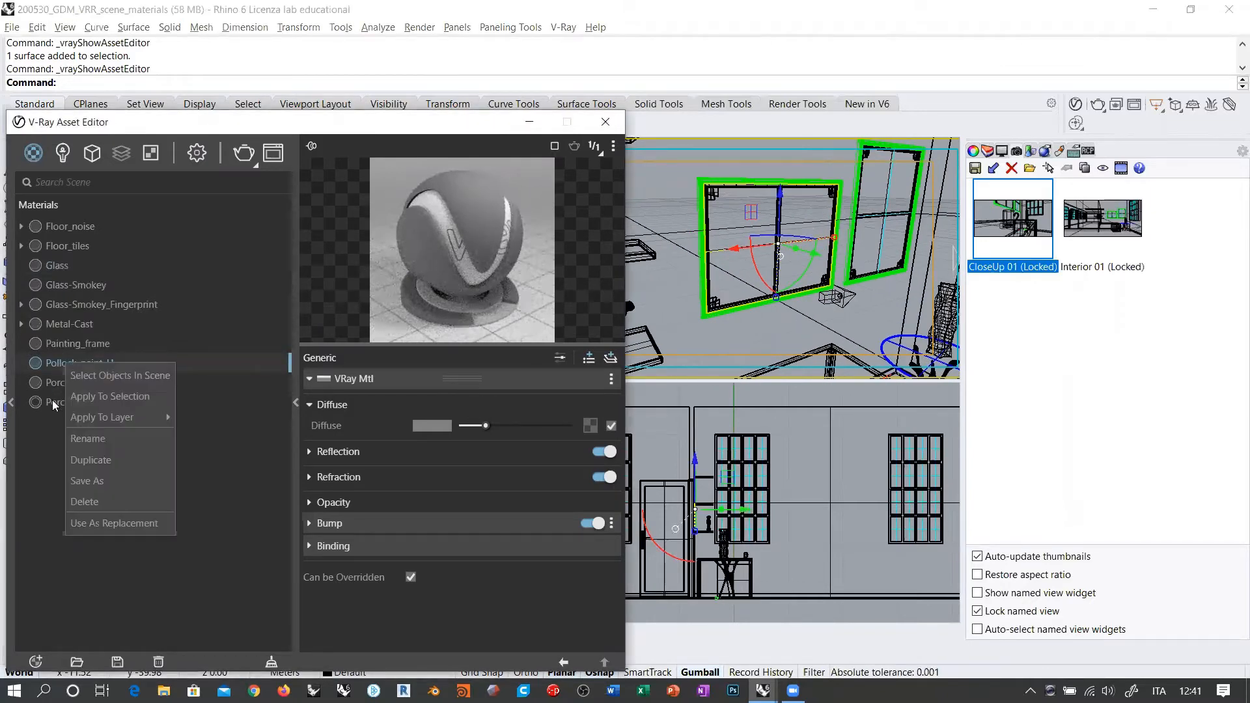
click(104, 389)
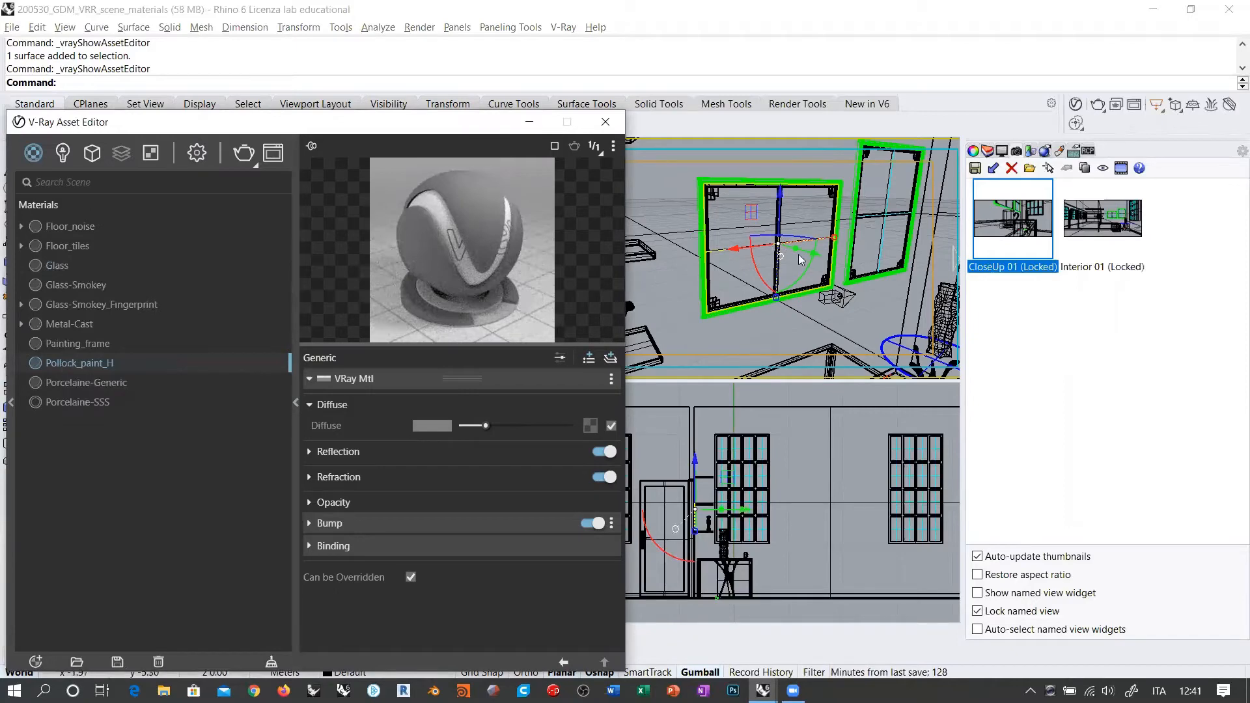
right_drag(791, 251, 812, 256)
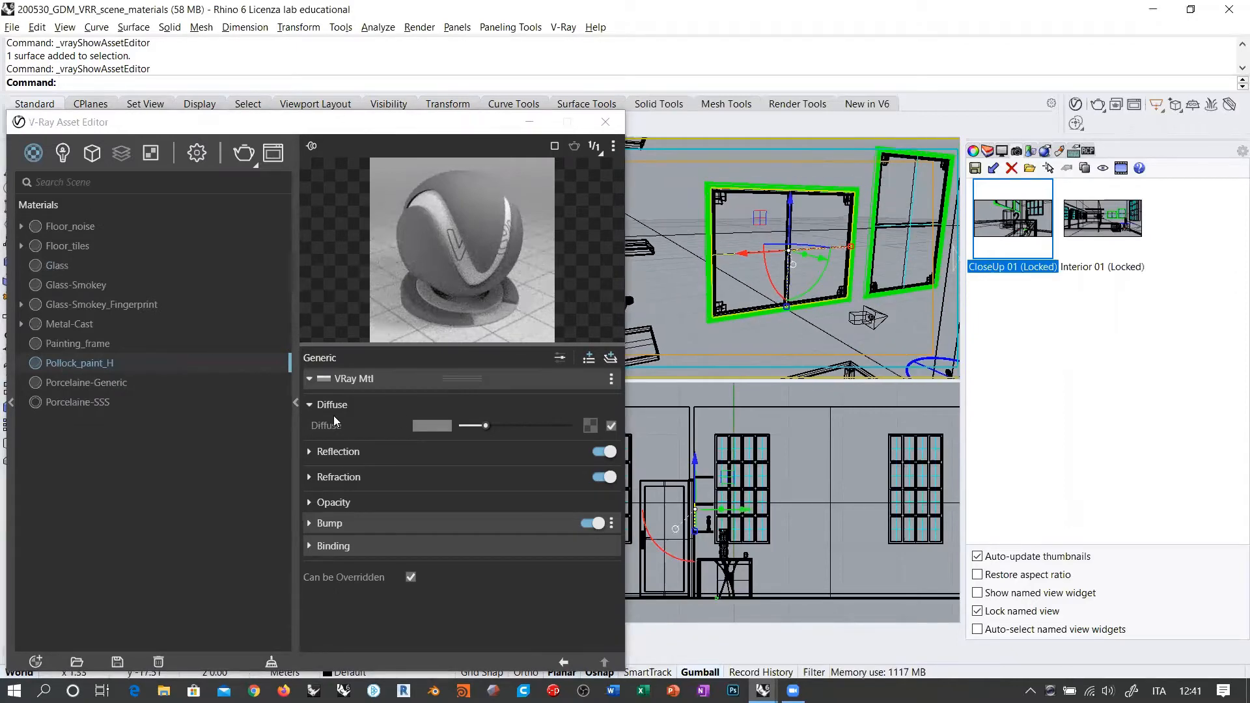
Step: Load the pollock-painting image as a Bitmap in the Diffuse slot of Pollock_paint_H and close the Asset Editor
click(590, 425)
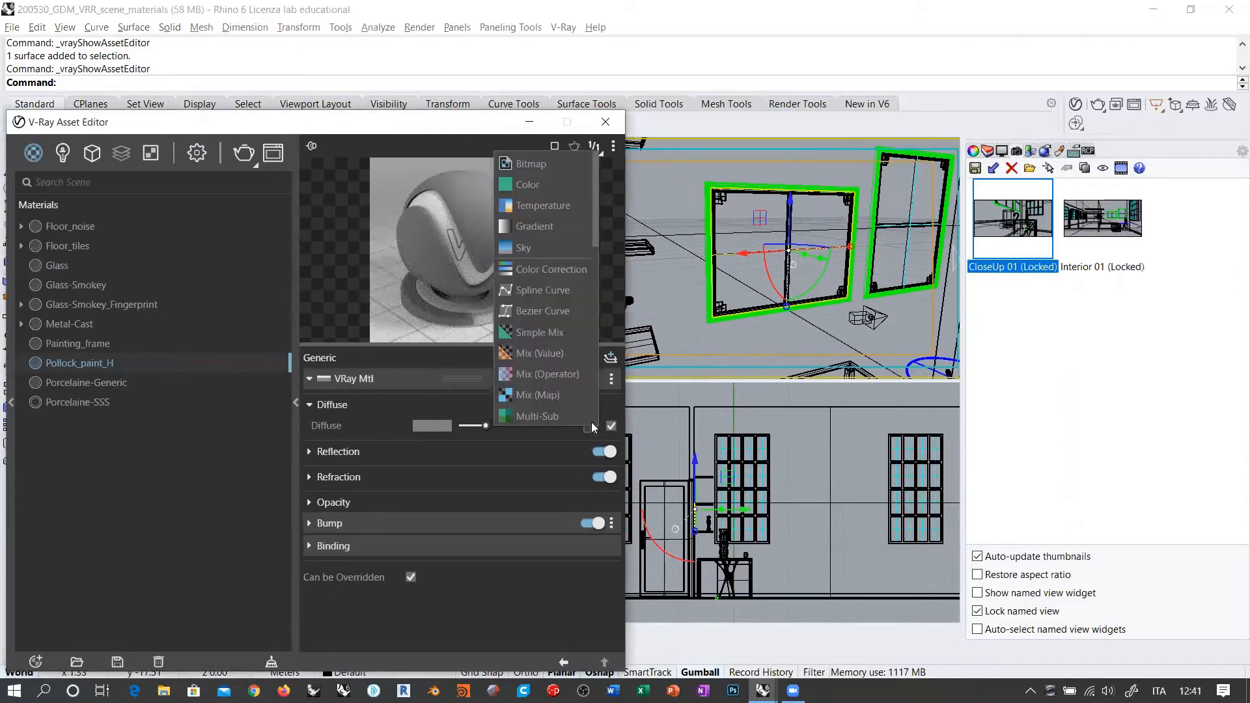
click(507, 160)
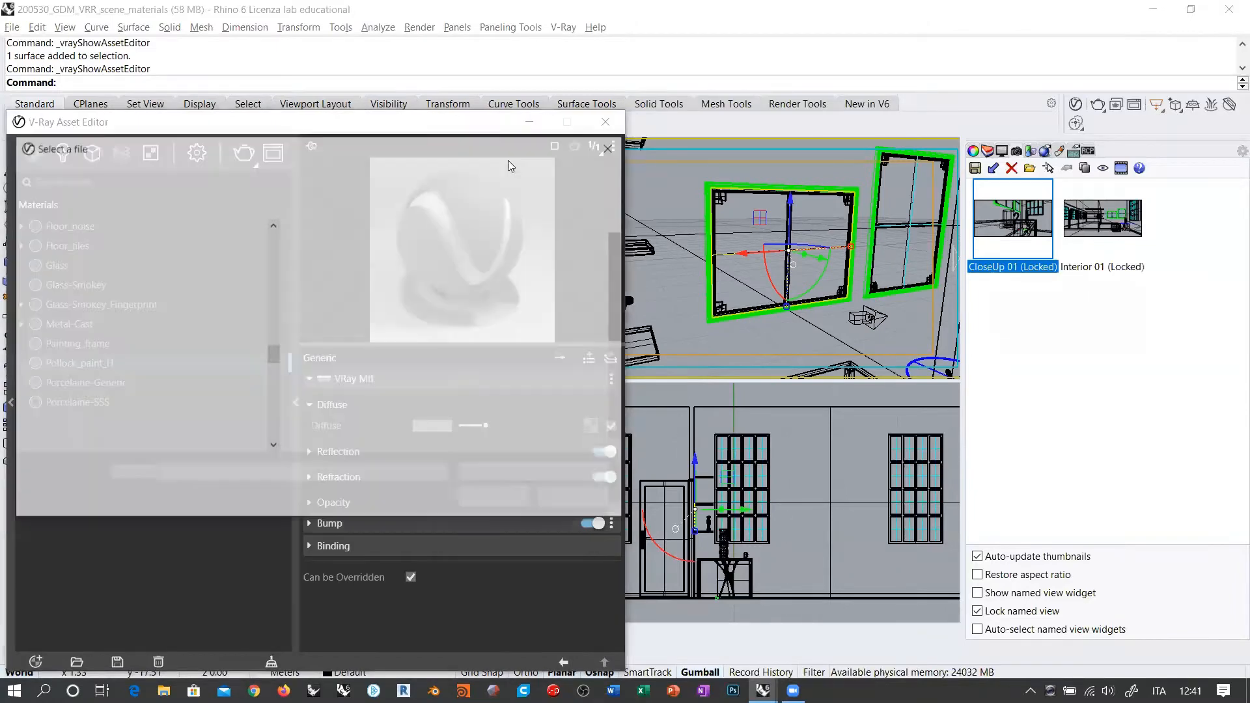
scroll(456, 319, down, 3)
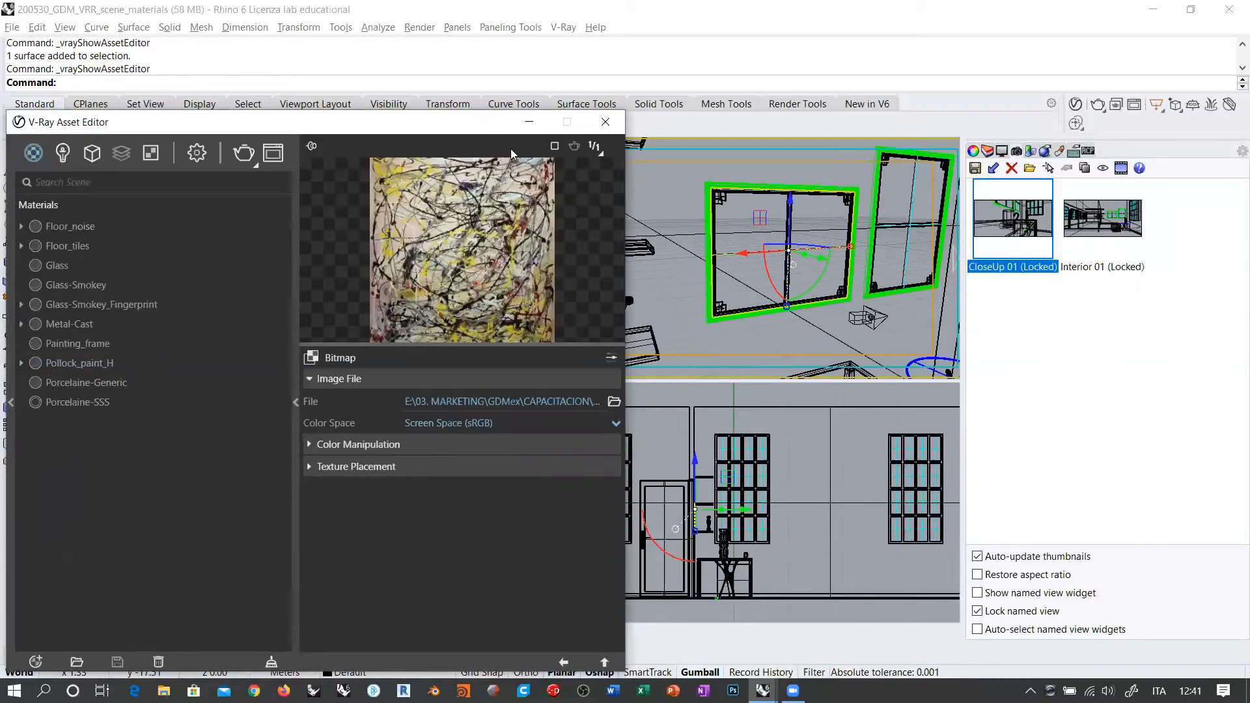
click(604, 123)
Step: Preview the wide framed picture in the CloseUp 01 viewport using V-Ray Interactive display
scroll(736, 267, down, 4)
shift+right_drag(746, 273, 769, 261)
click(571, 145)
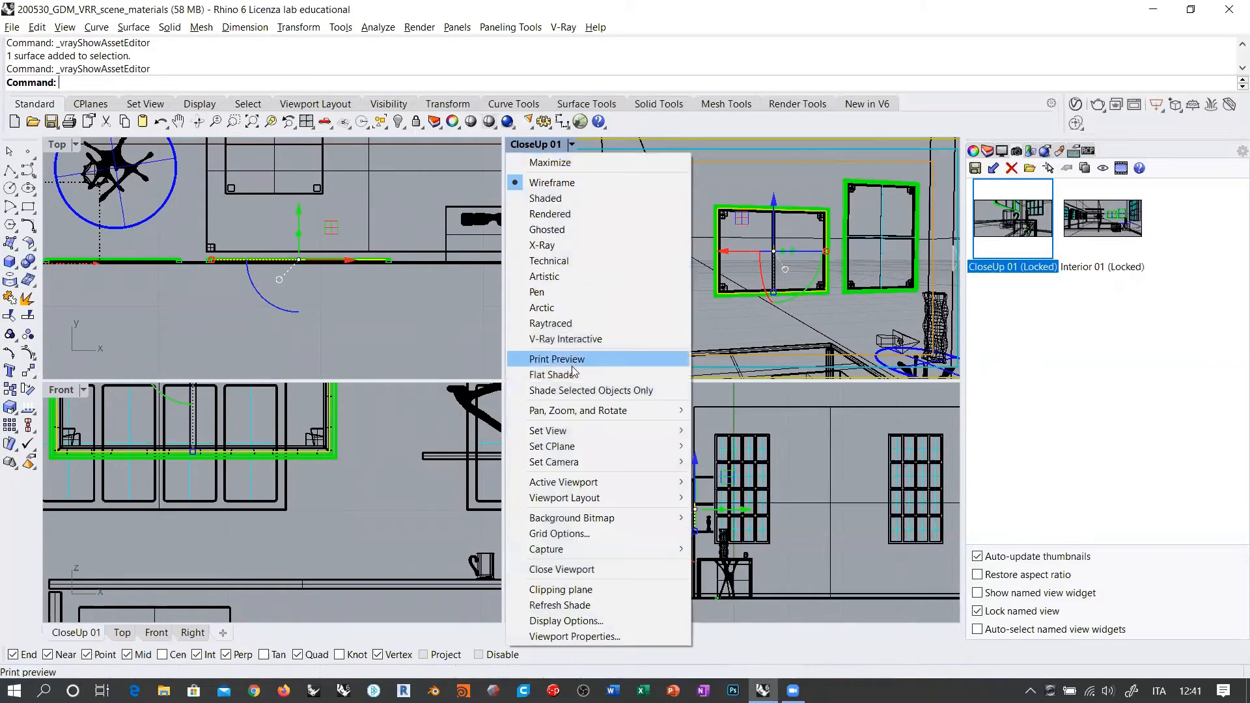
click(565, 339)
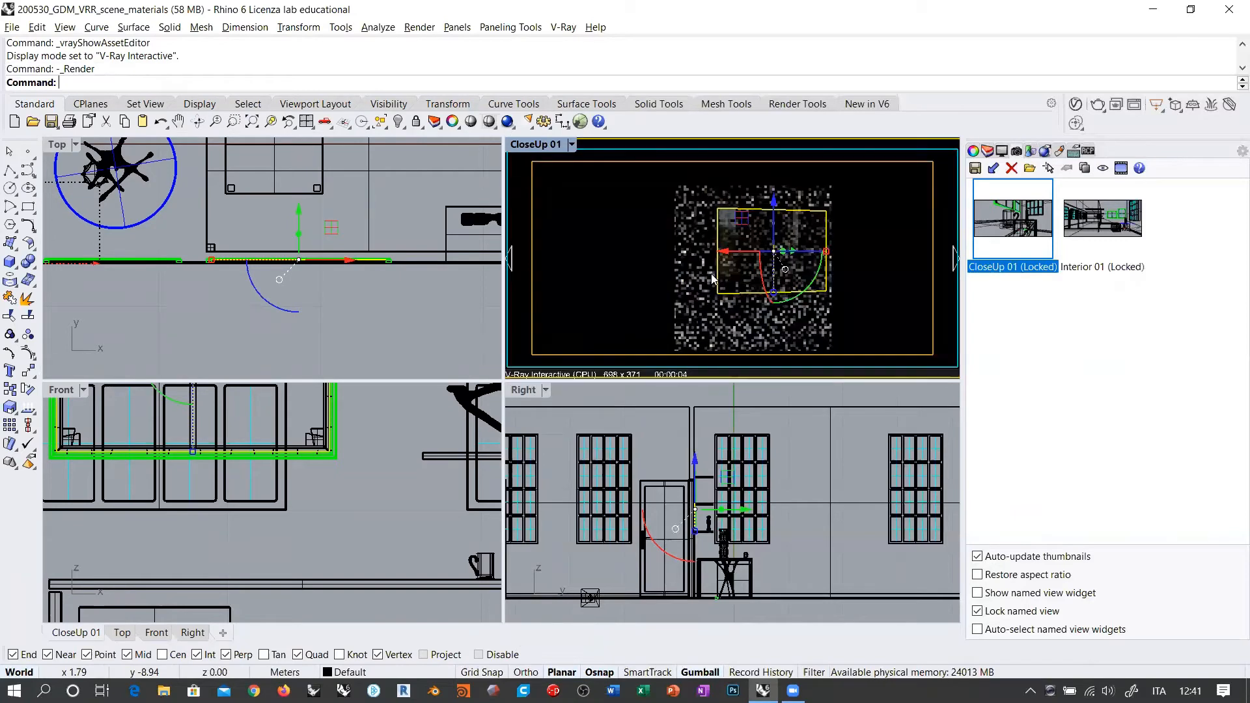
right_drag(797, 316, 705, 322)
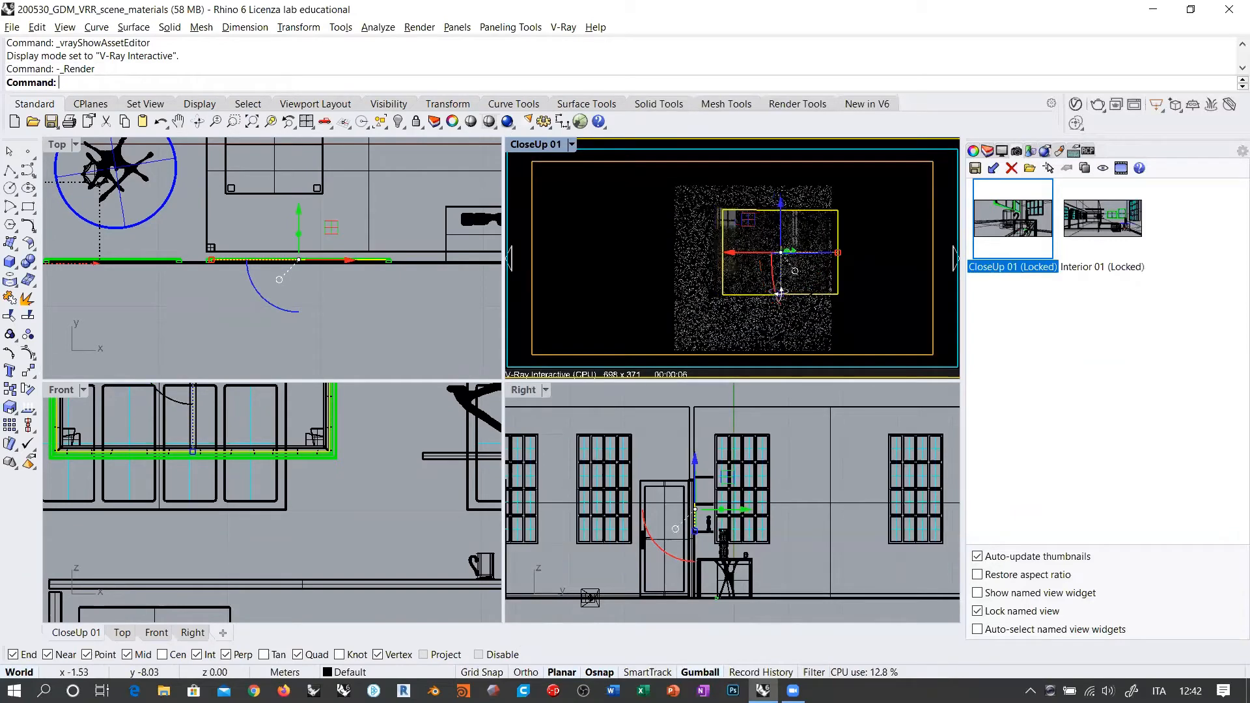
scroll(812, 253, up, 3)
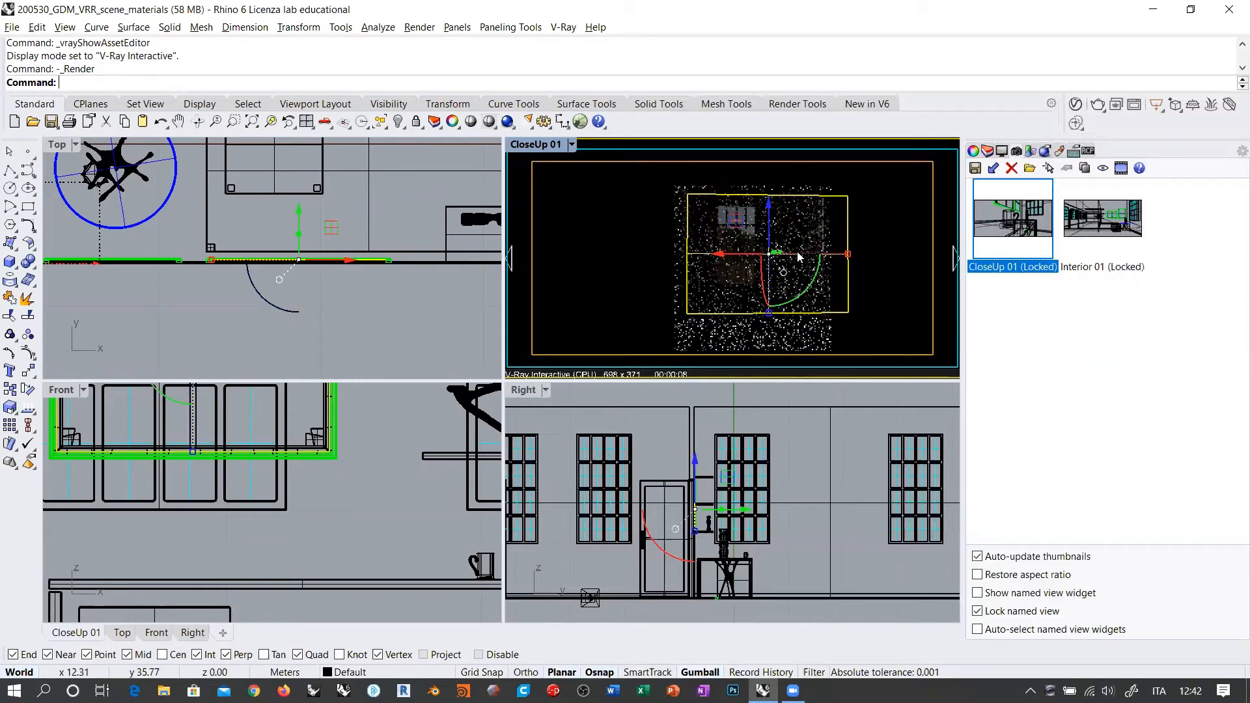
Step: Check the interactive render in the V-Ray frame buffer, close it, and return the CloseUp 01 viewport to Wireframe display
click(1126, 110)
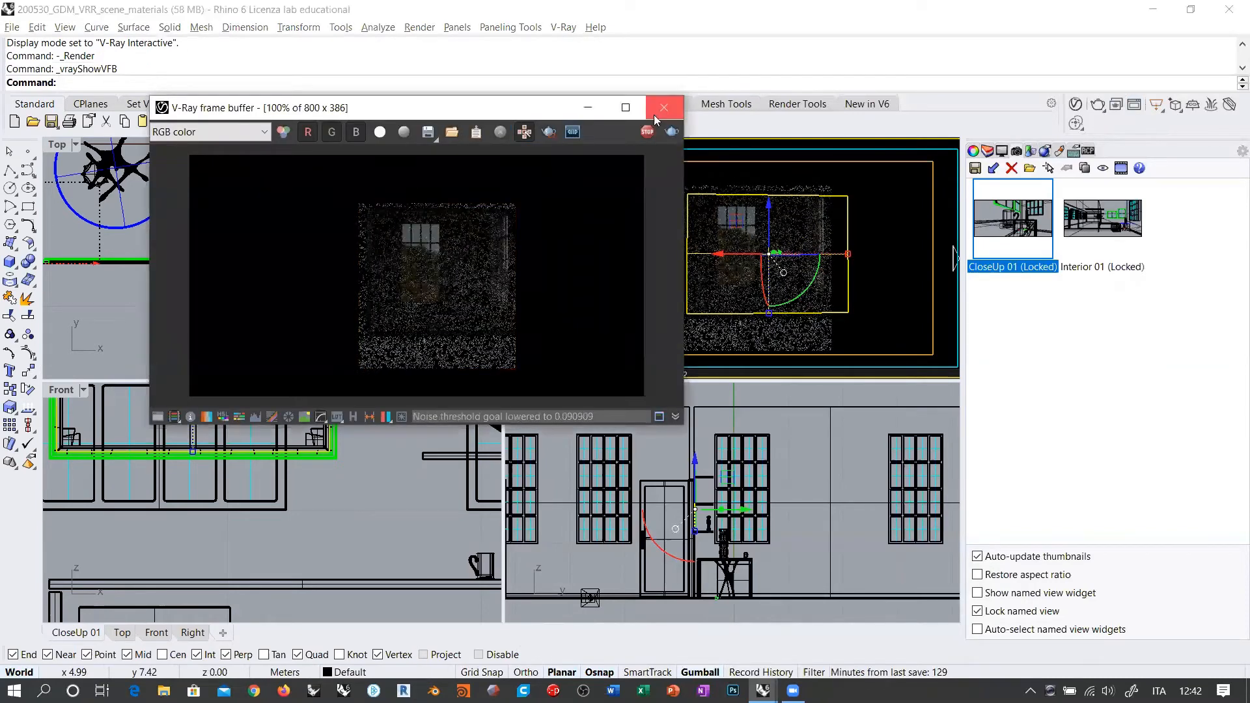
click(664, 108)
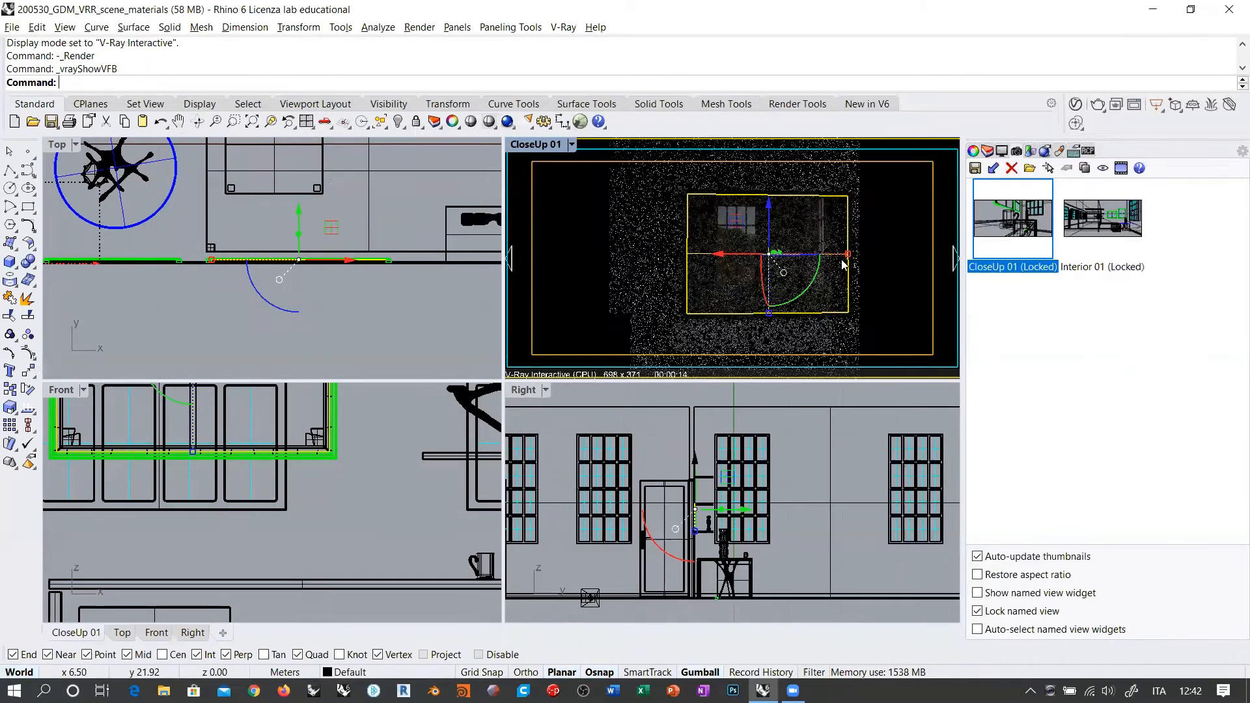
drag(809, 260, 729, 207)
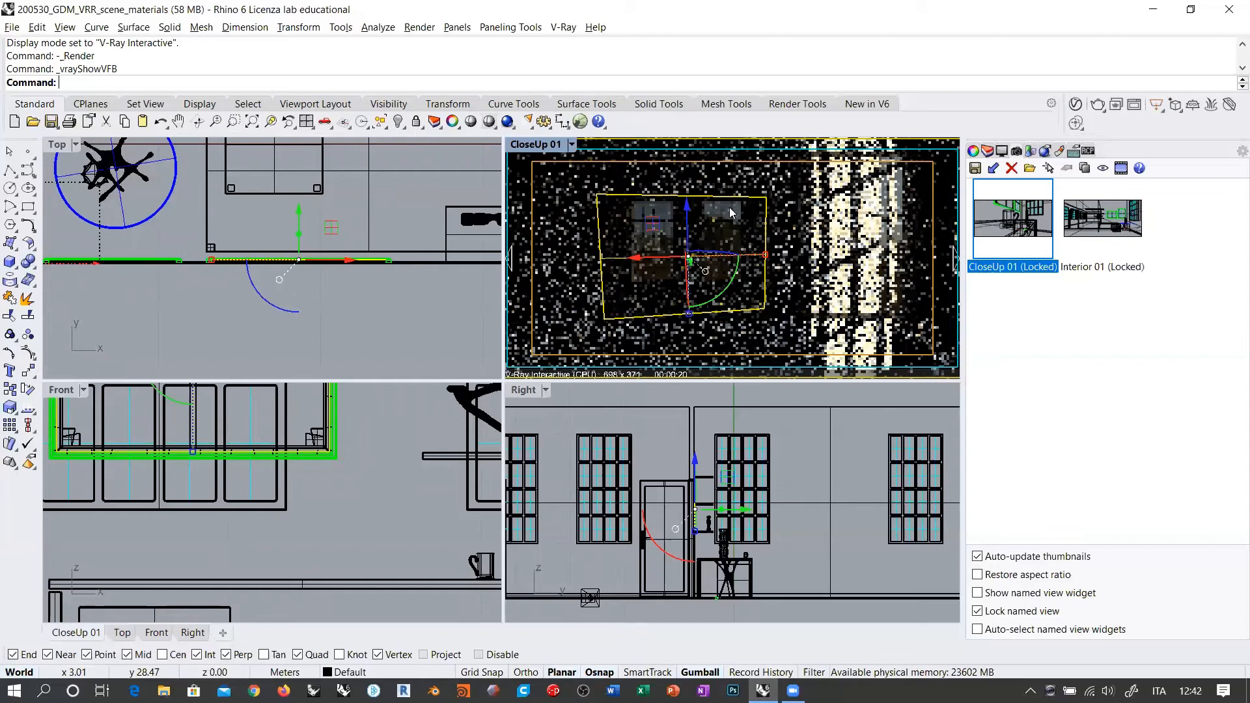
click(565, 144)
click(540, 176)
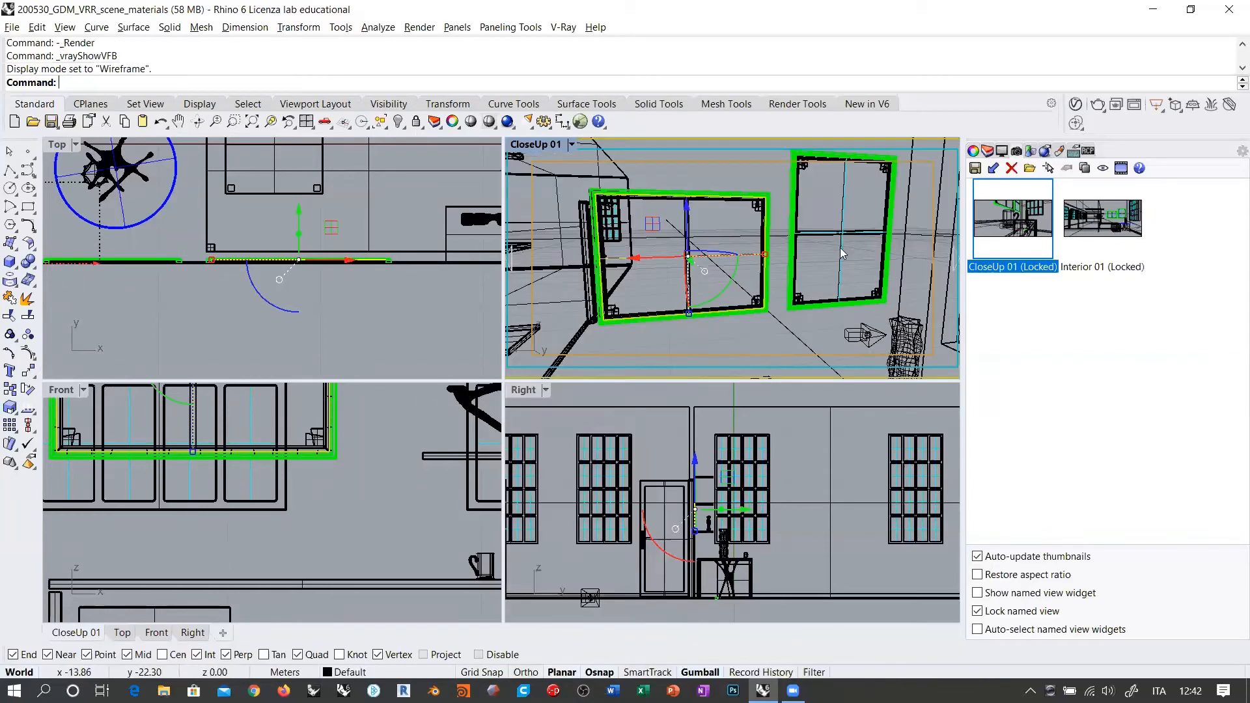
Step: Clear the selection and select only the picture surface inside the tall frame
key(Escape)
click(841, 247)
click(888, 300)
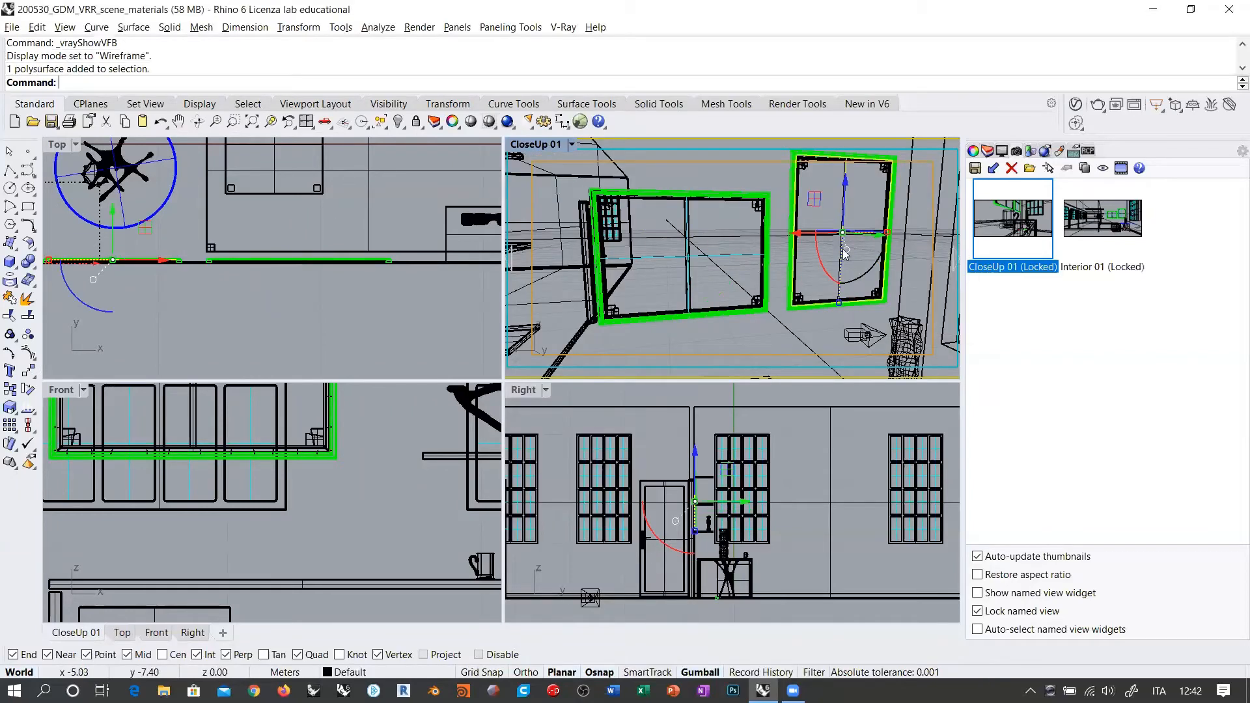
click(844, 190)
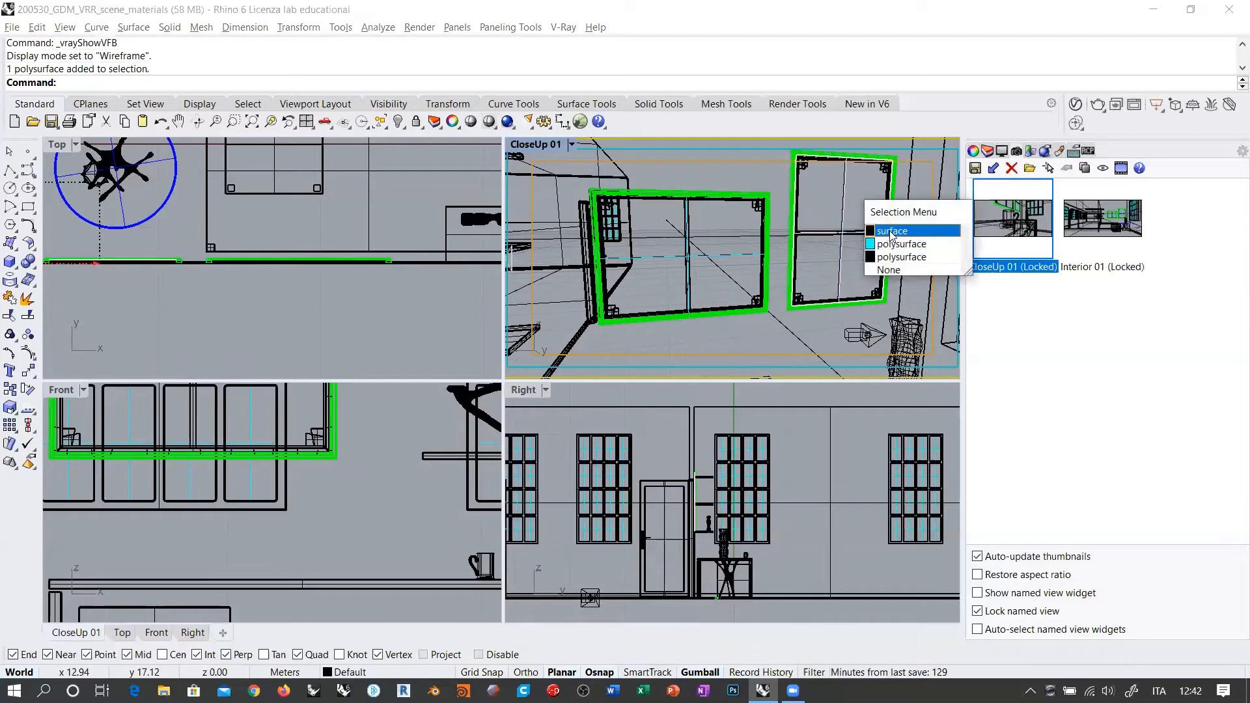
click(880, 232)
Step: Duplicate the Pollock_paint_H material in the V-Ray Asset Editor
click(1076, 104)
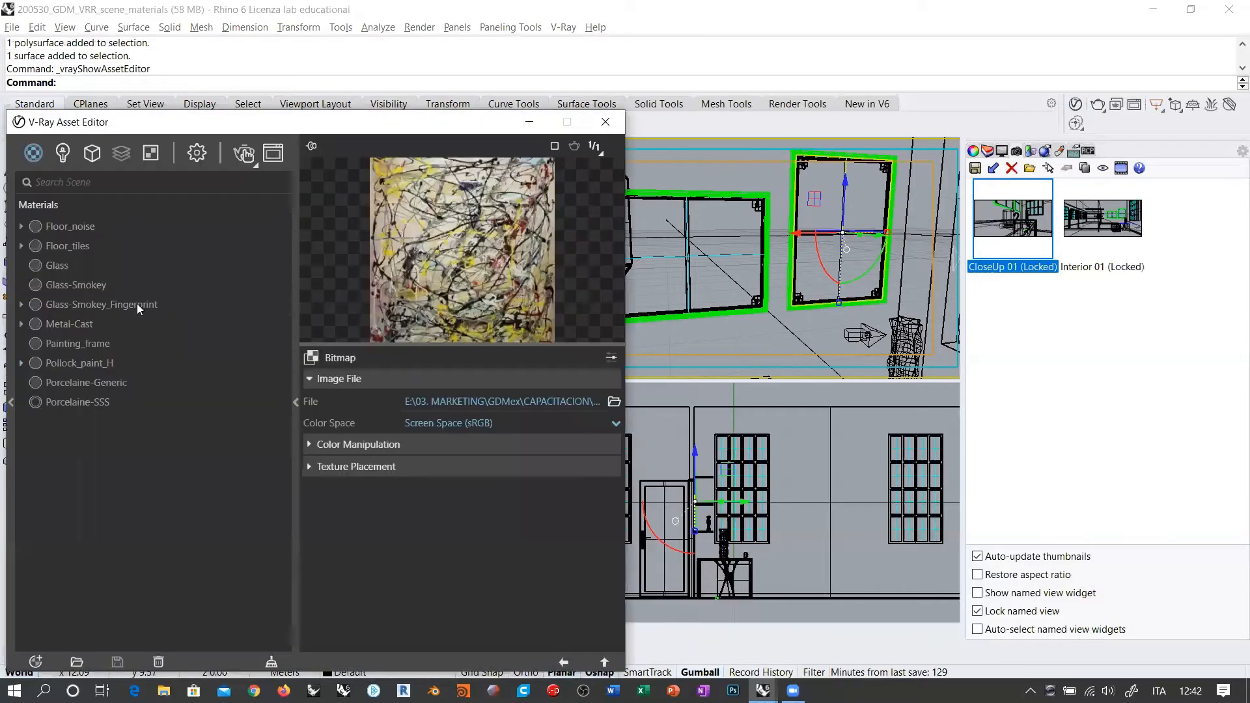
right_click(94, 363)
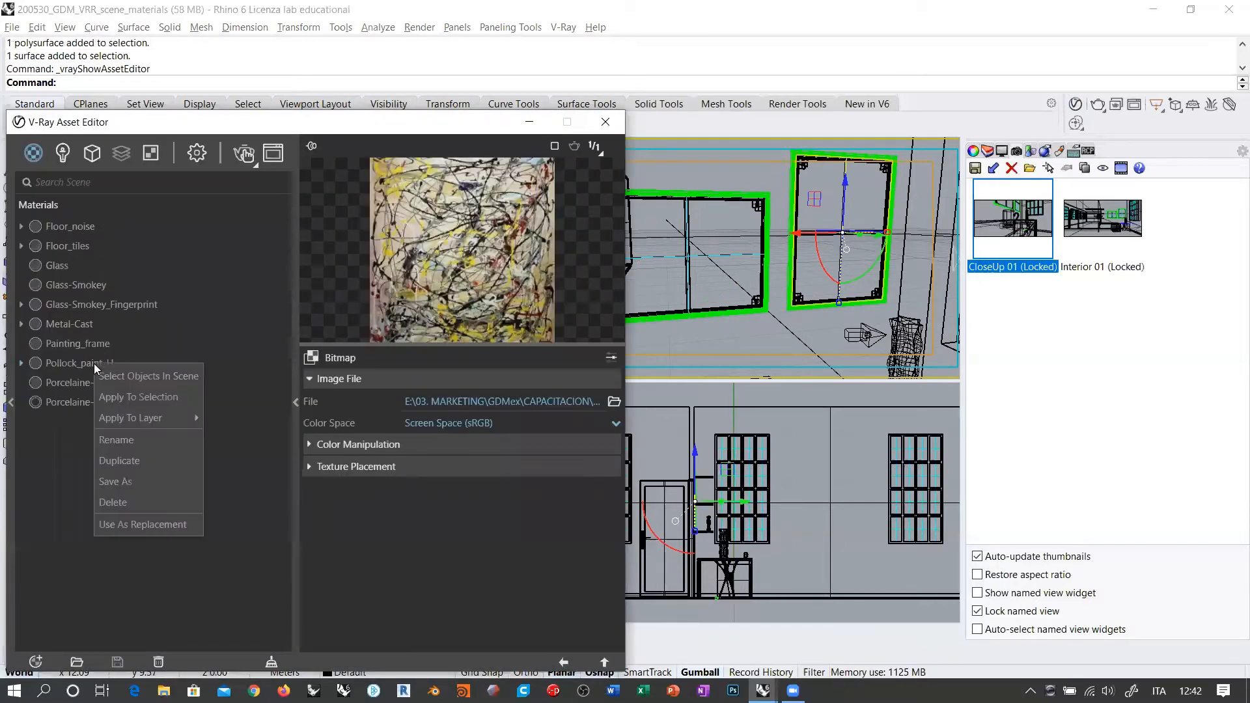
click(79, 365)
right_click(80, 364)
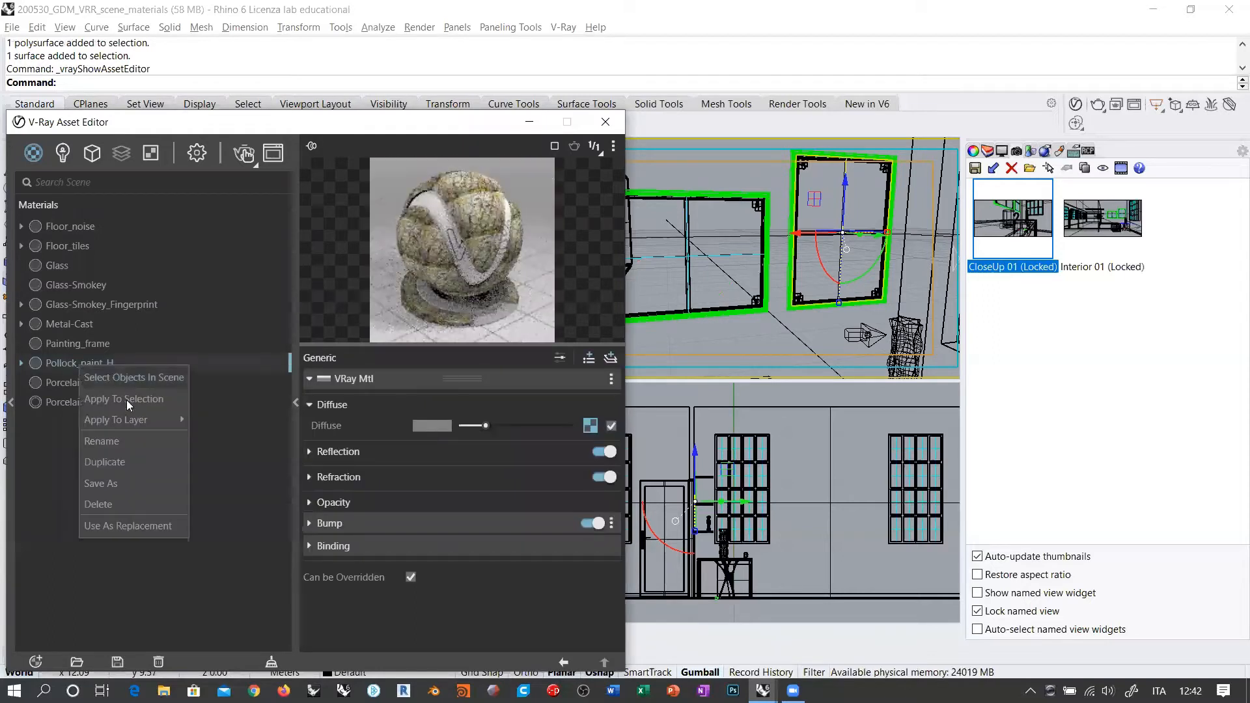
click(114, 461)
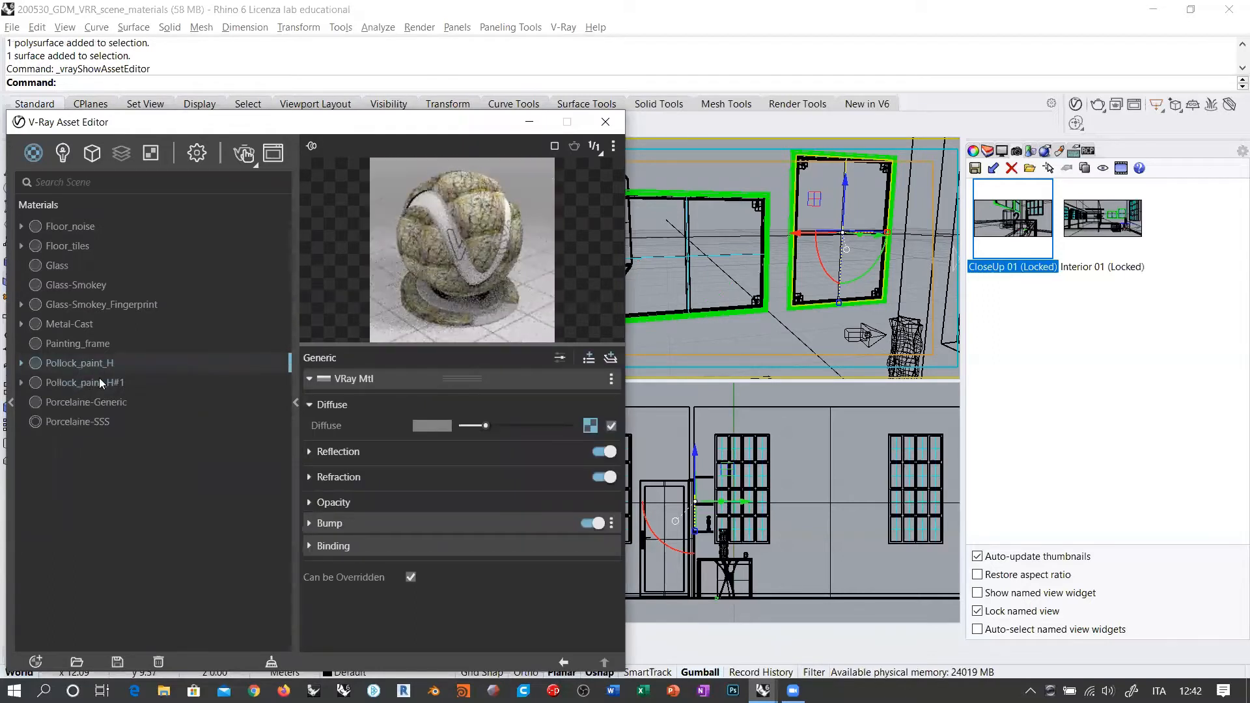
Step: Rename the duplicated material to Pollock_paint_V
right_click(103, 386)
click(120, 457)
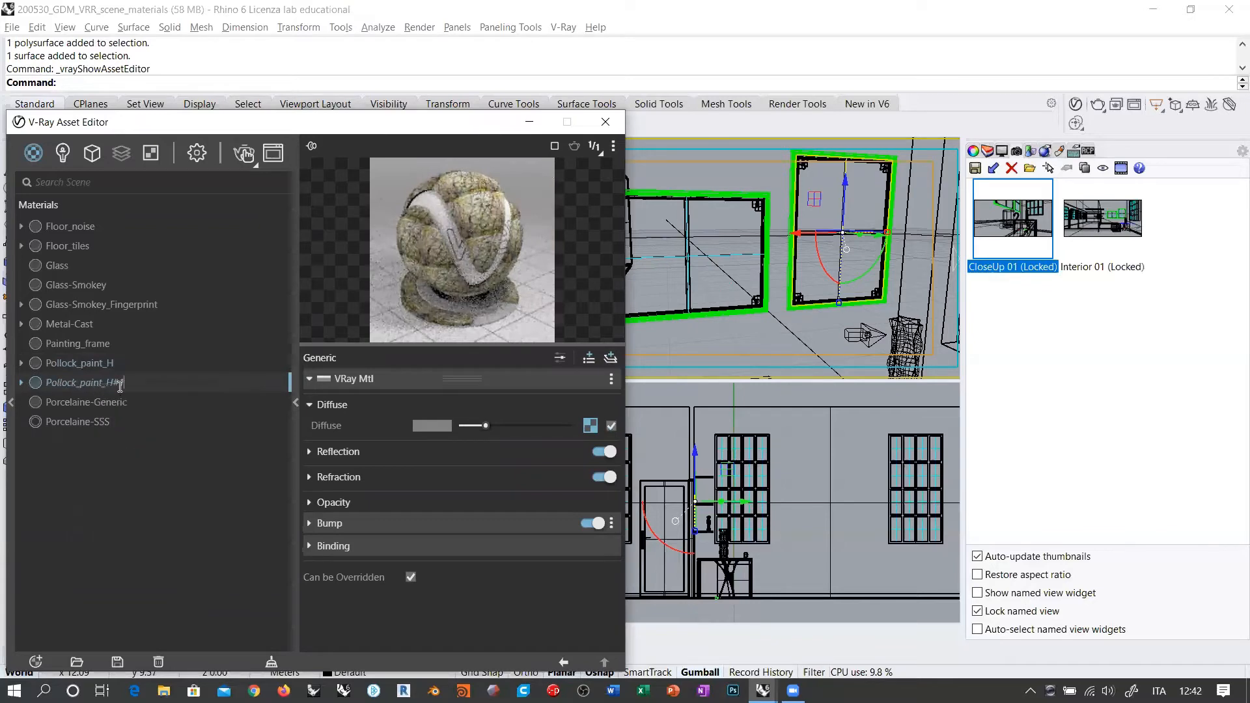
drag(105, 383, 162, 382)
text(V)
key(Return)
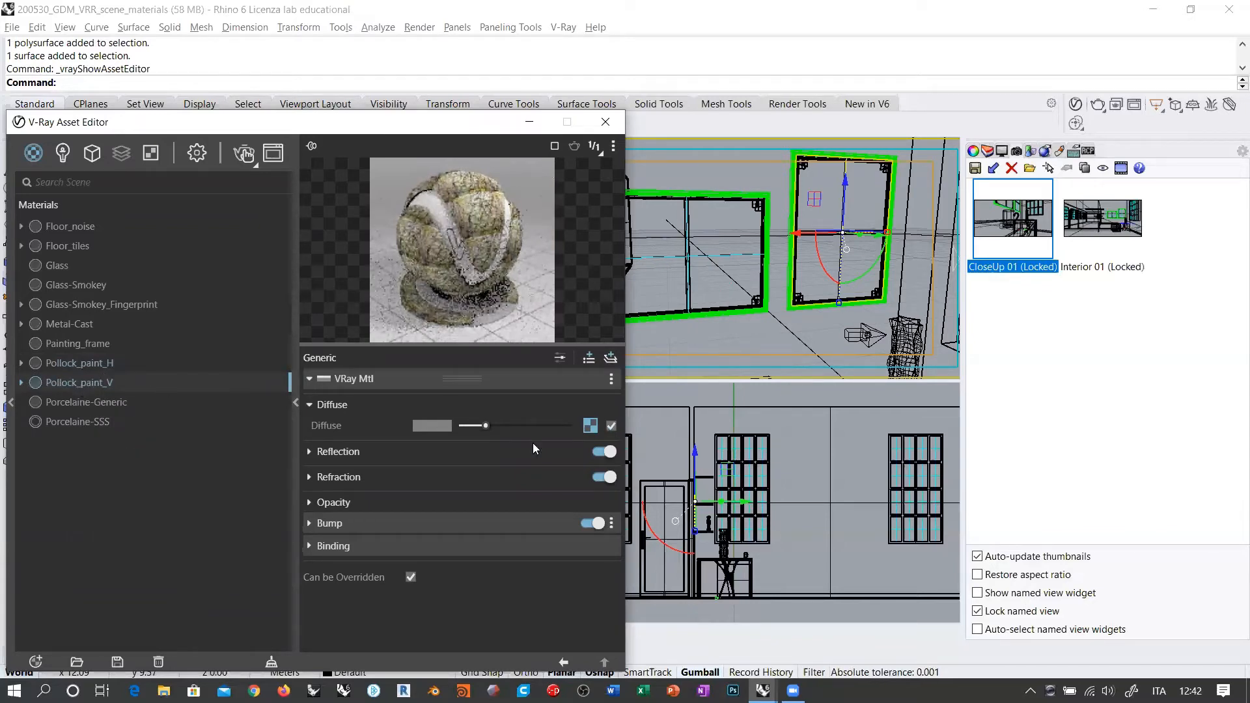
Step: Replace the Diffuse bitmap of Pollock_paint_V with the pollock-painting_V image
click(590, 425)
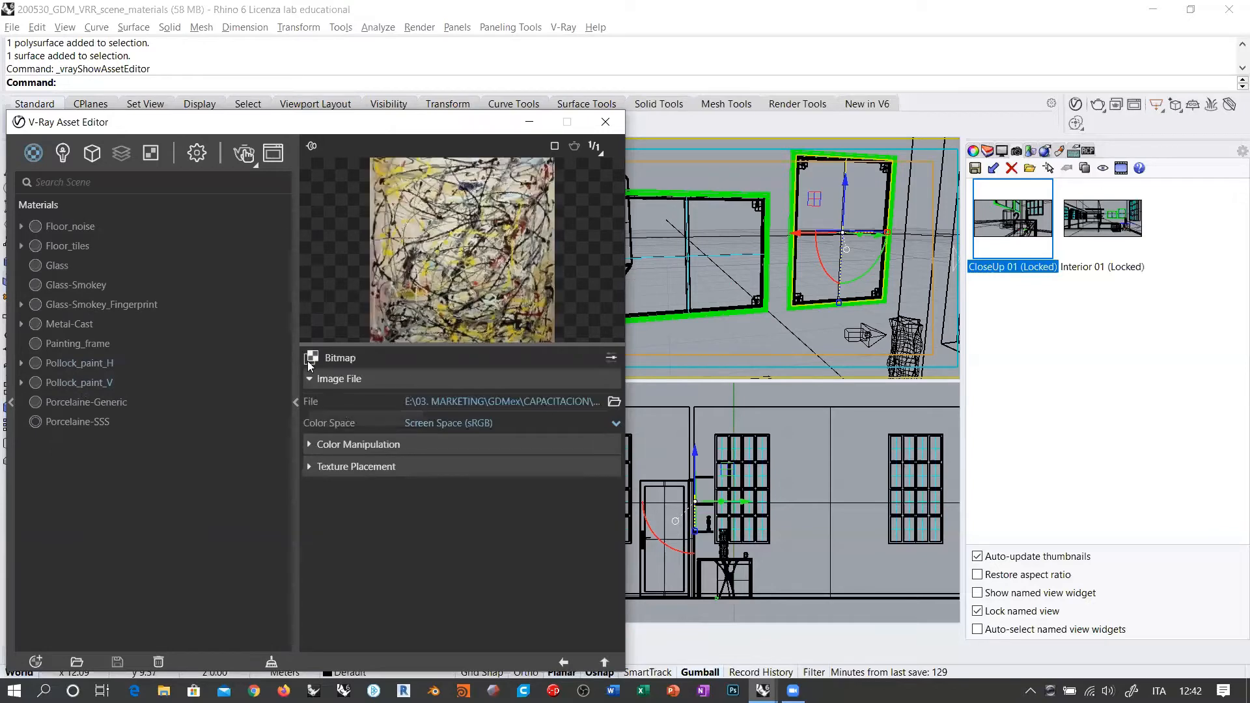
click(614, 401)
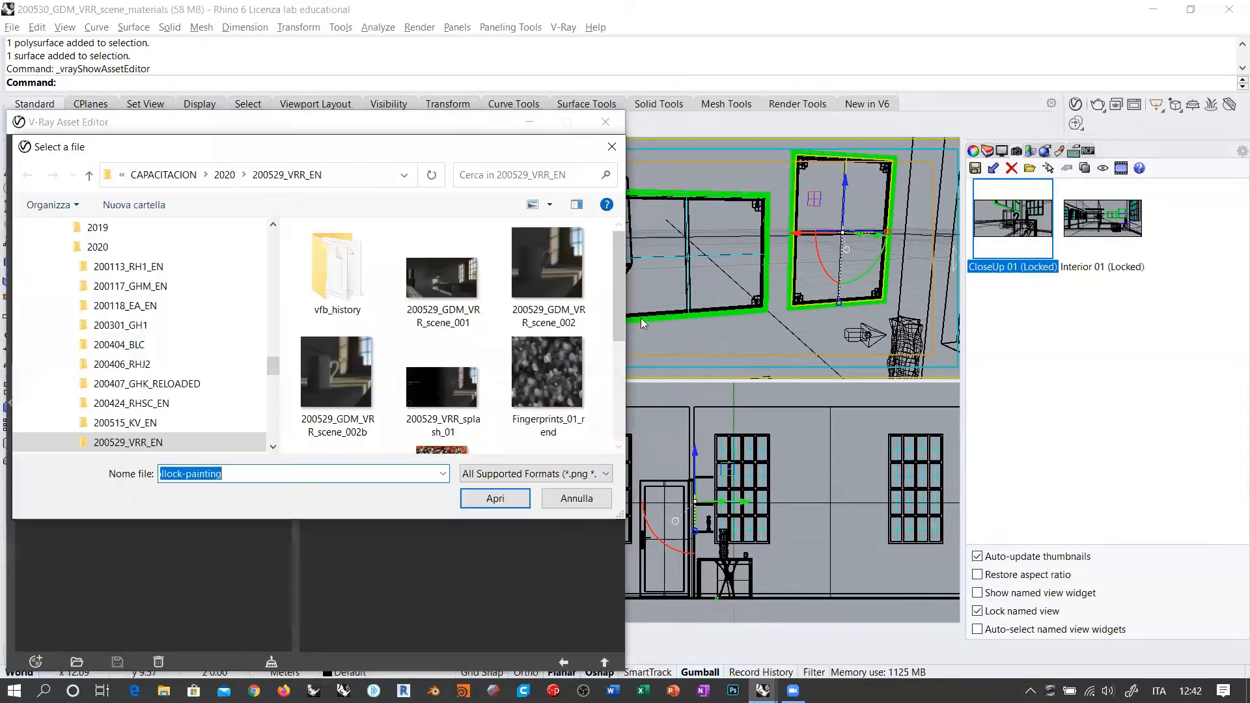
scroll(456, 312, down, 3)
click(454, 313)
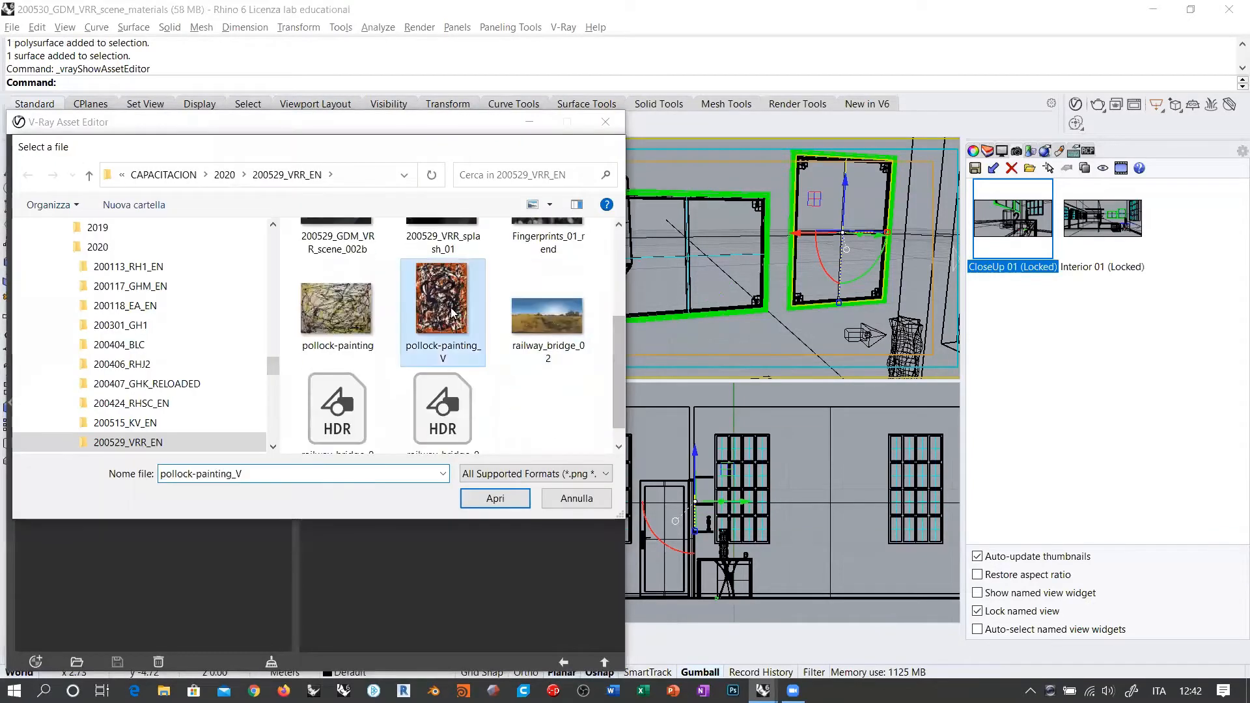
double_click(454, 313)
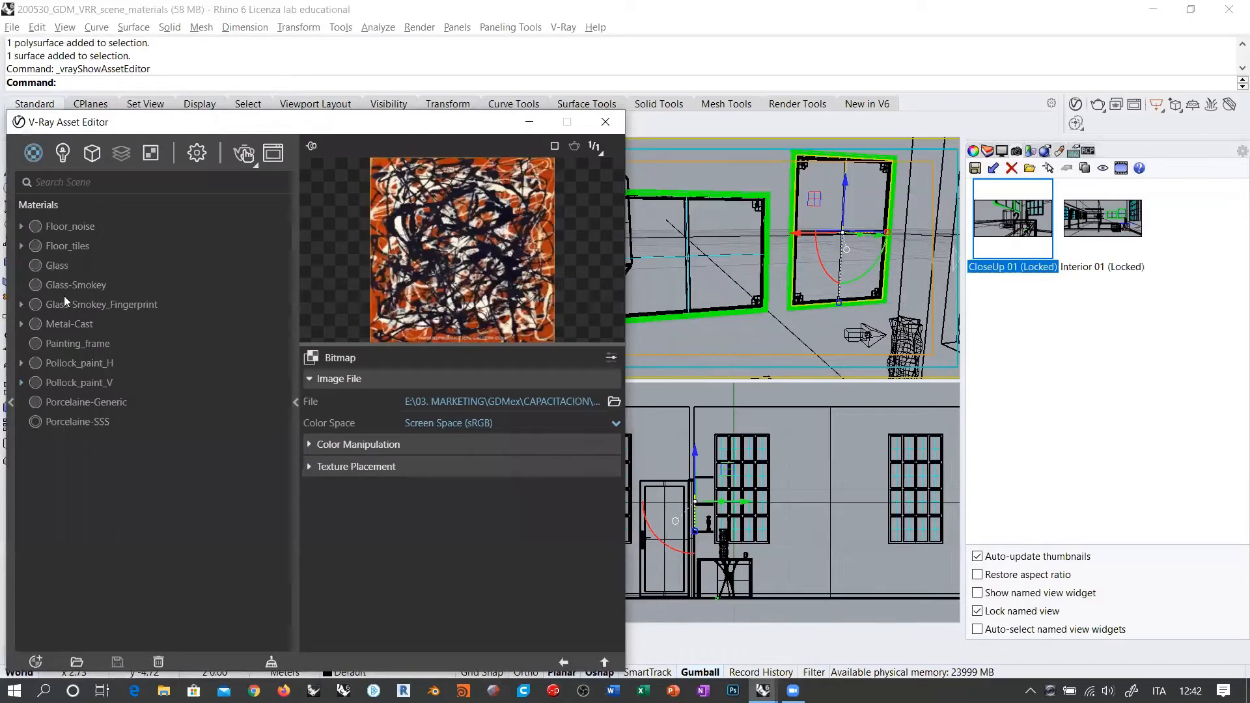
Step: Apply the Pollock_paint_V material to the selected tall picture surface and close the Asset Editor
click(83, 363)
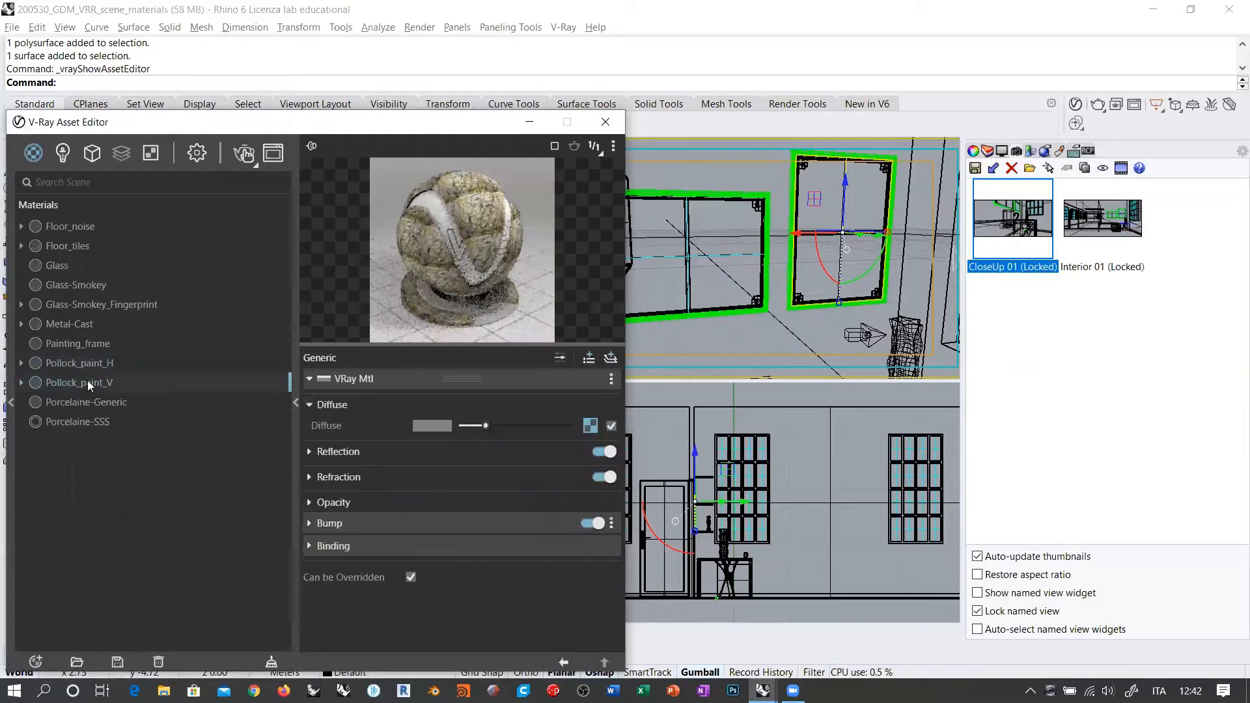
right_click(88, 380)
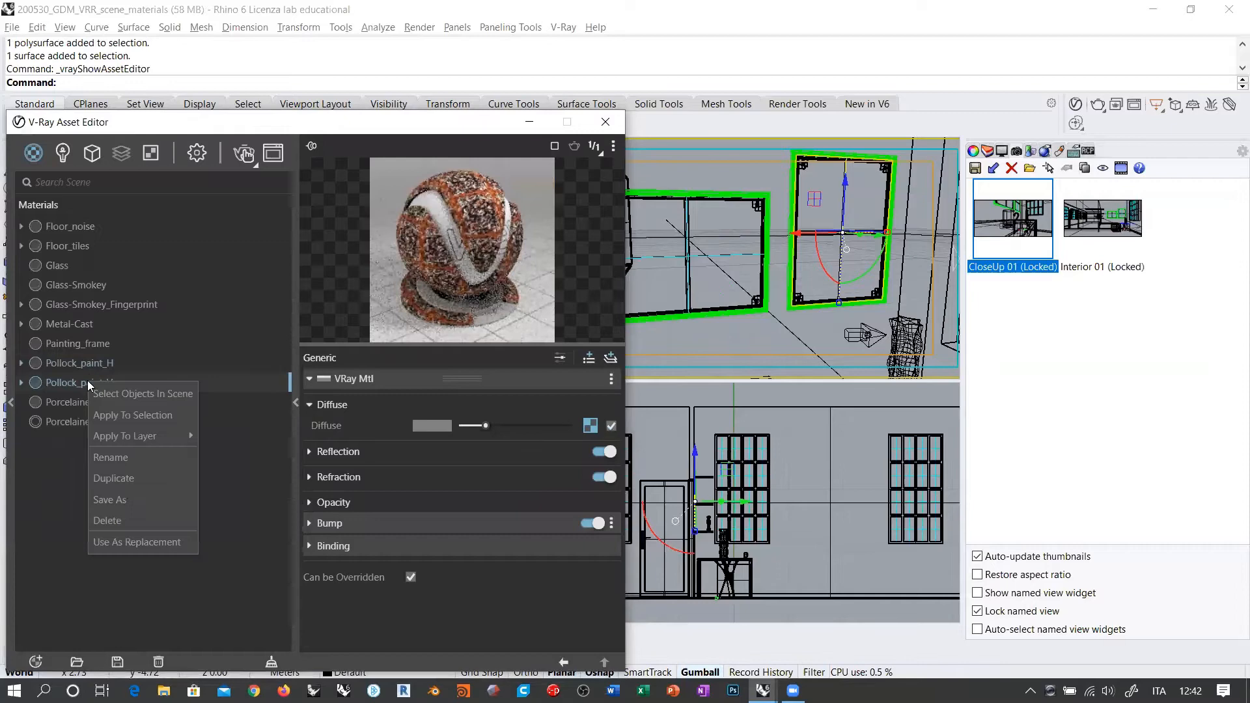
click(117, 412)
click(606, 121)
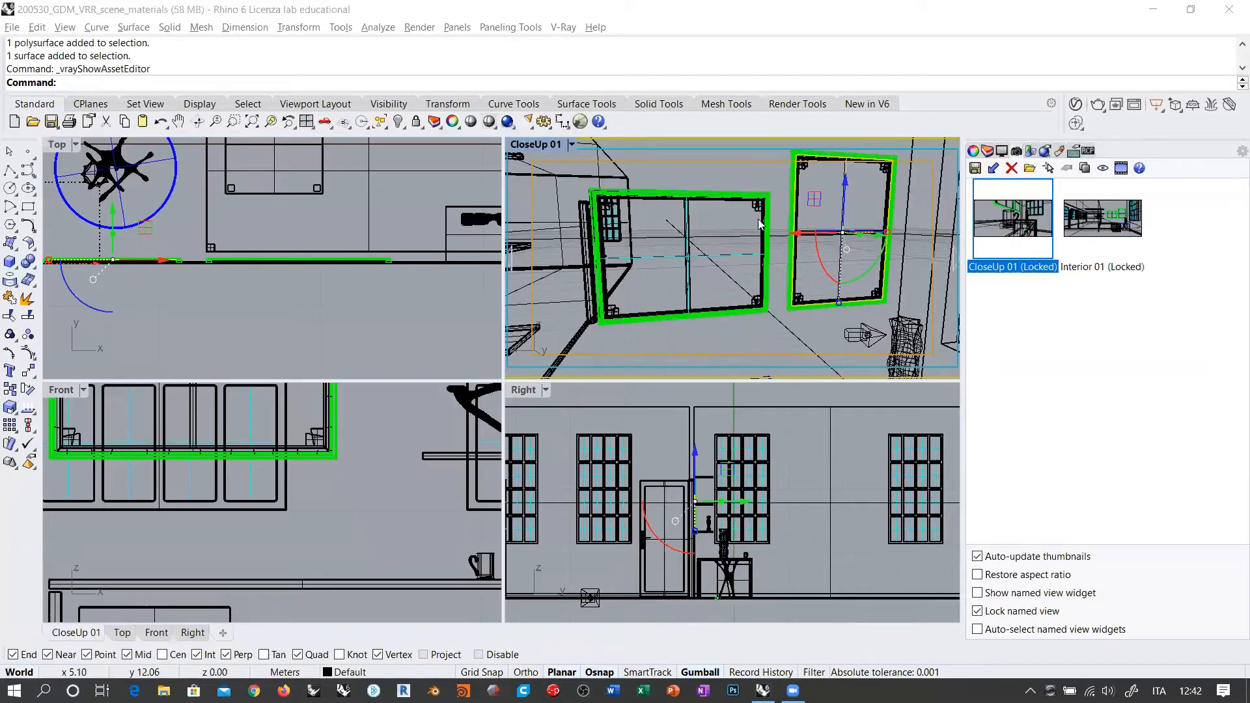
Step: Deselect the picture, set the CloseUp 01 viewport to V-Ray Interactive display and restore the Interior 01 named view
click(752, 190)
mouse_move(753, 190)
right_down()
mouse_move(738, 228)
mouse_move(583, 165)
right_up()
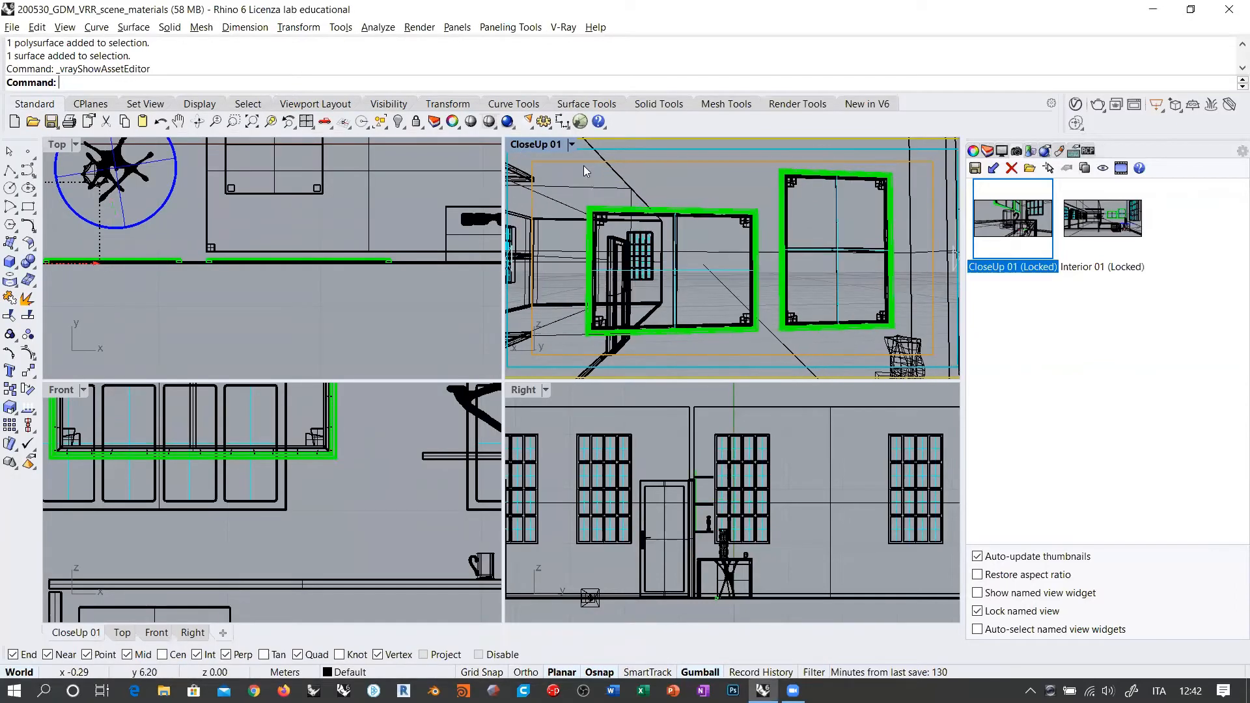
click(546, 143)
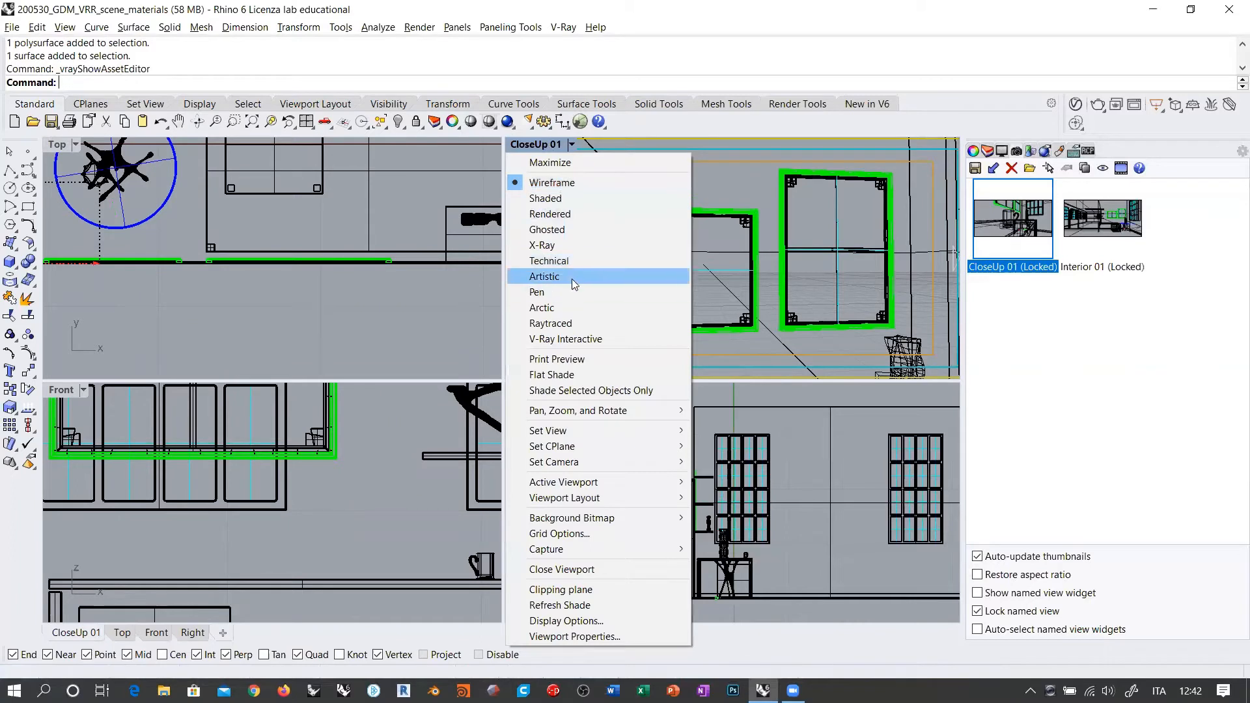
click(581, 338)
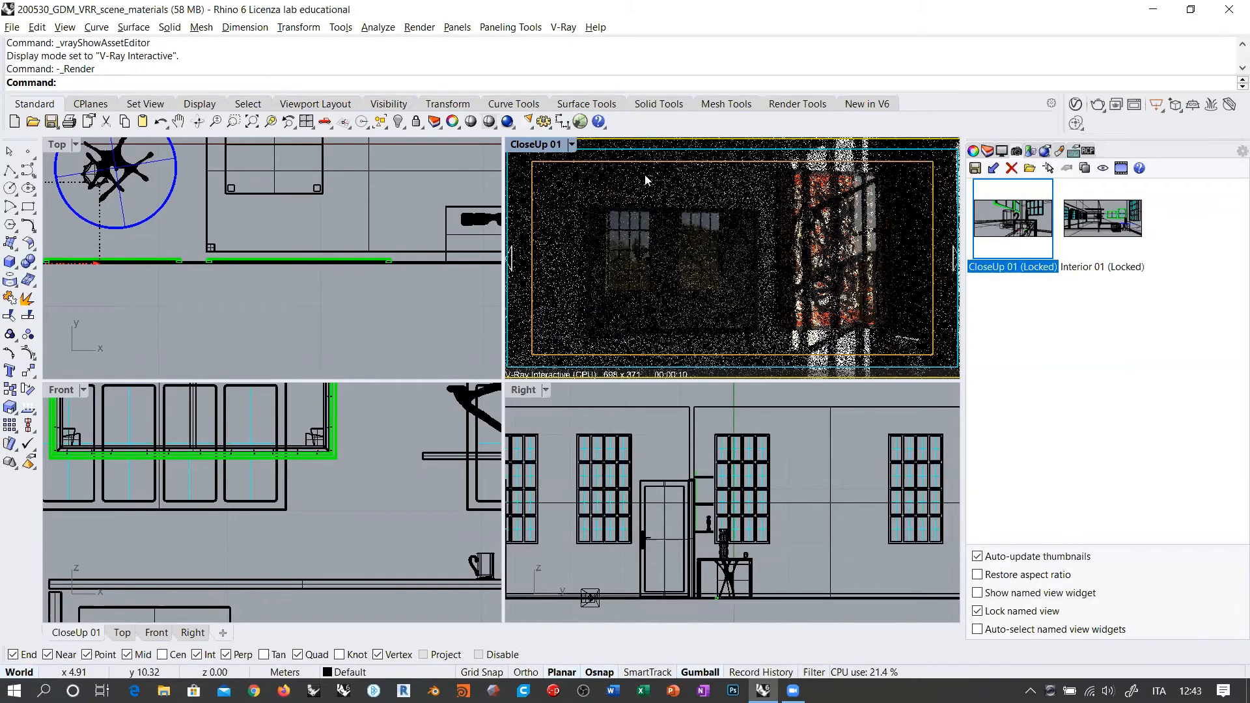
click(1085, 222)
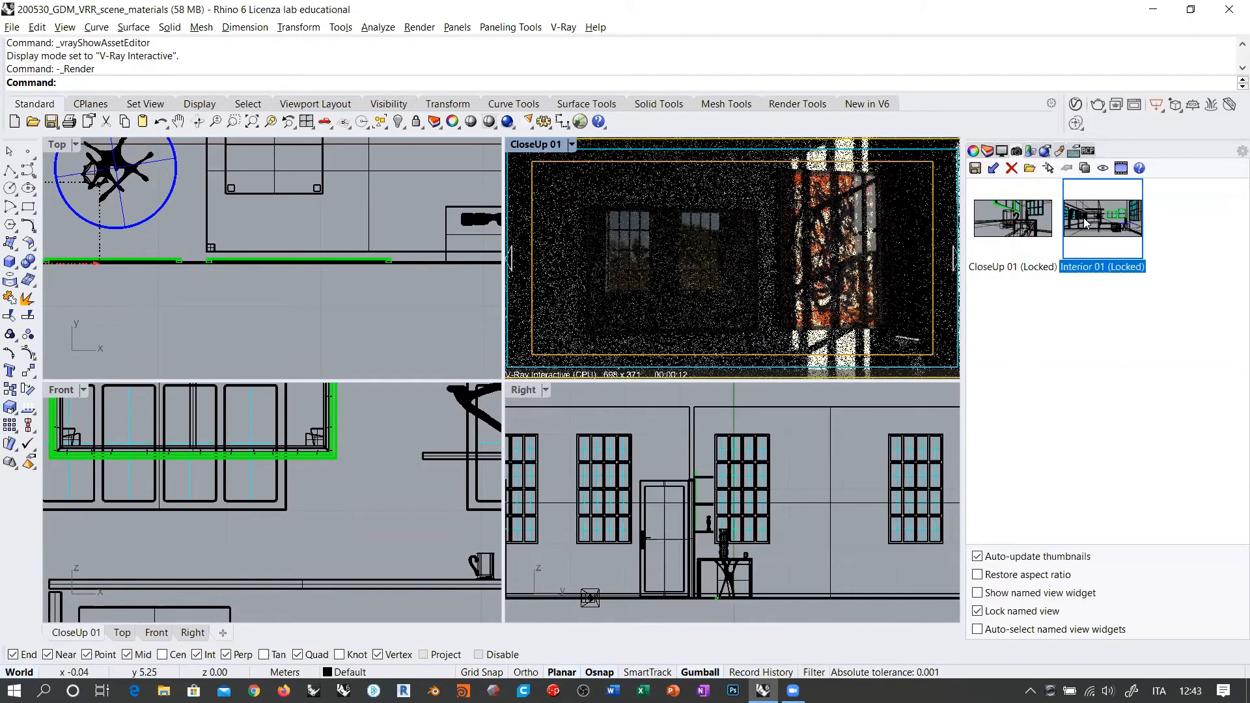
double_click(1084, 219)
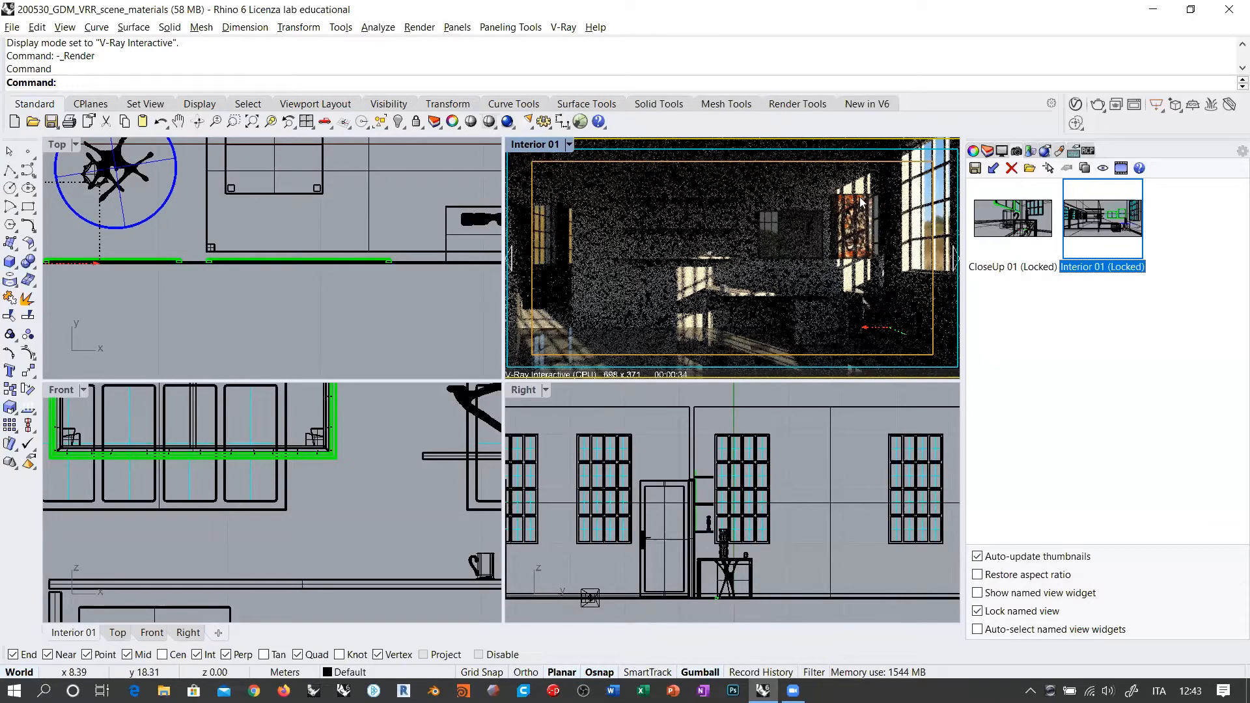
Step: Select the tall picture surface in the Interior 01 viewport and check its texture mapping properties
click(860, 238)
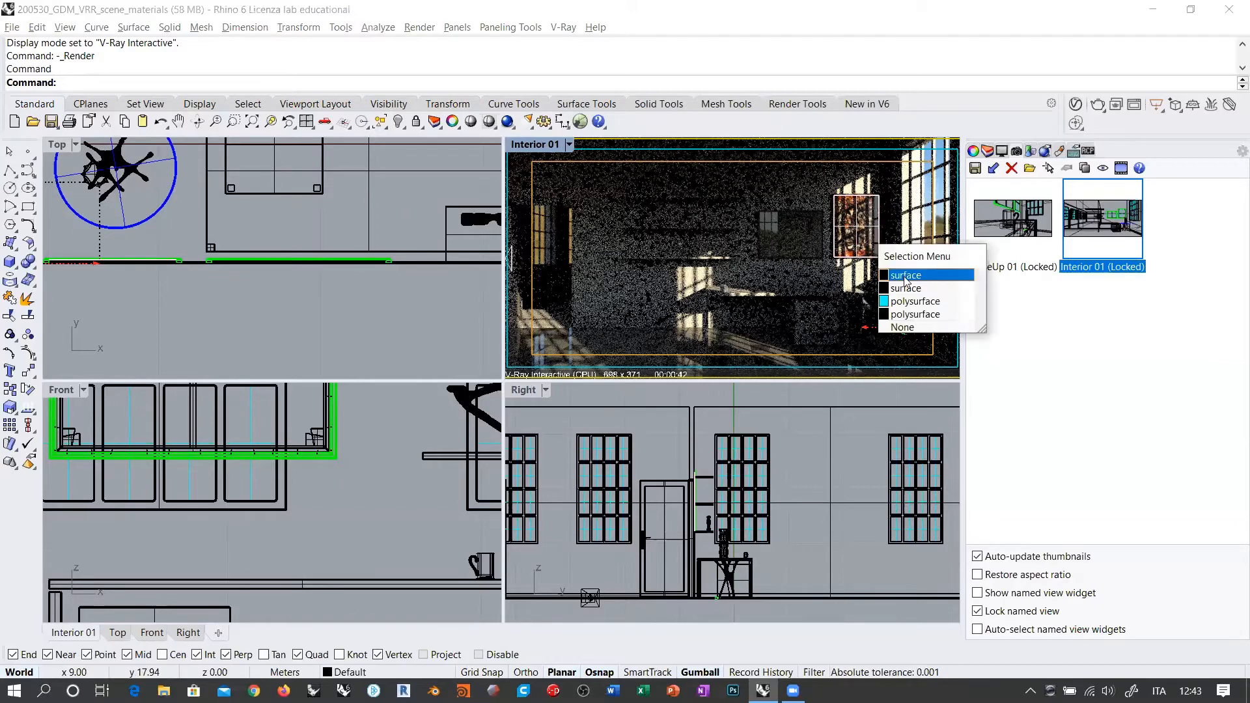
click(977, 160)
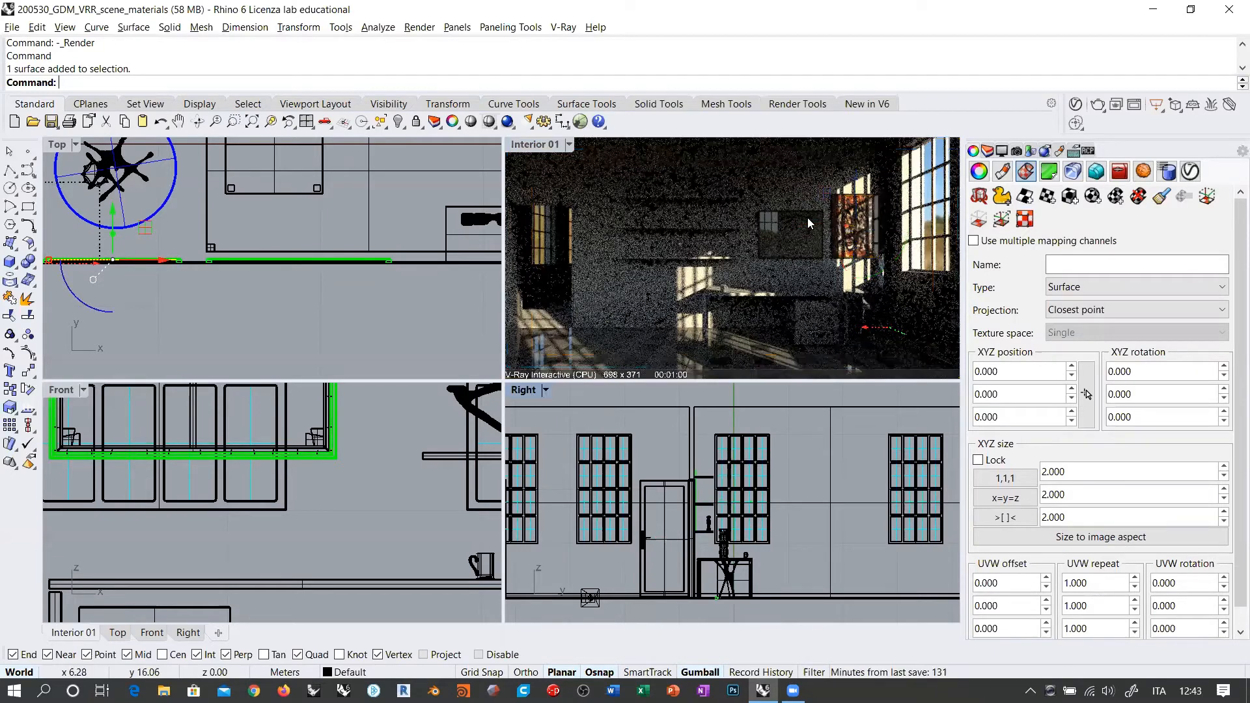
click(836, 228)
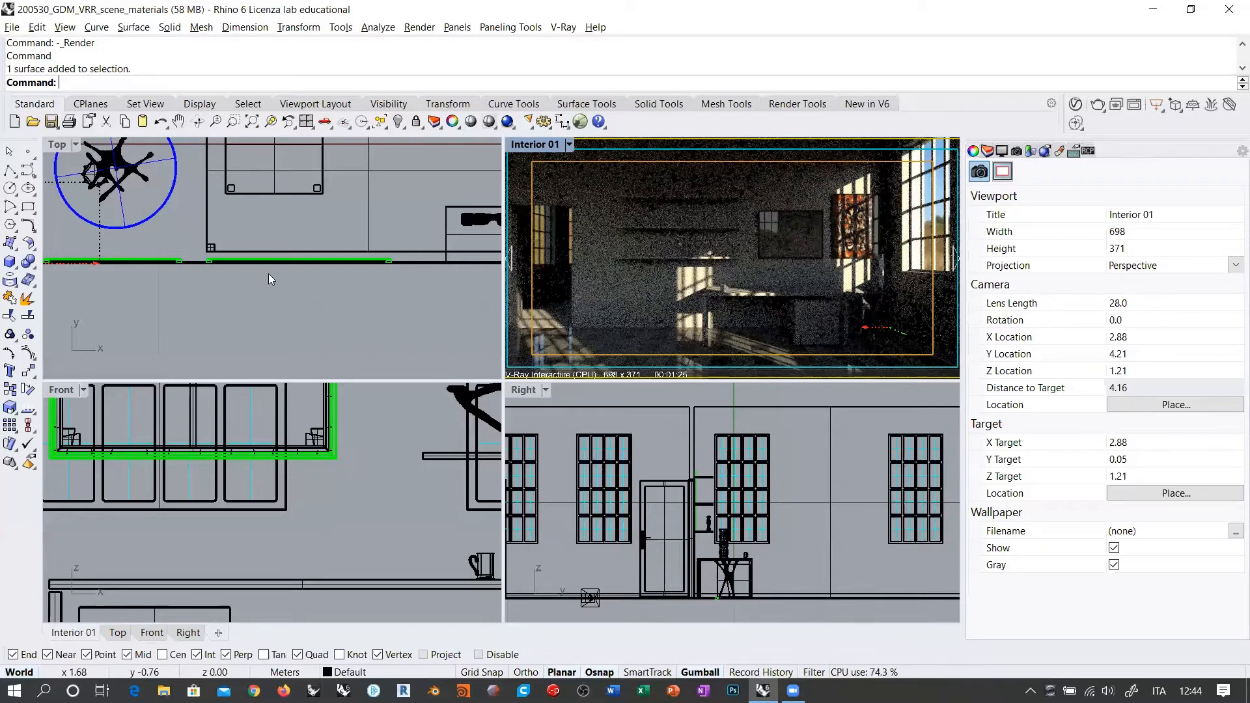
Step: Select the large room polysurface in the Top viewport and explode it into separate surfaces
scroll(269, 274, down, 12)
right_drag(358, 338, 298, 222)
scroll(296, 281, down, 6)
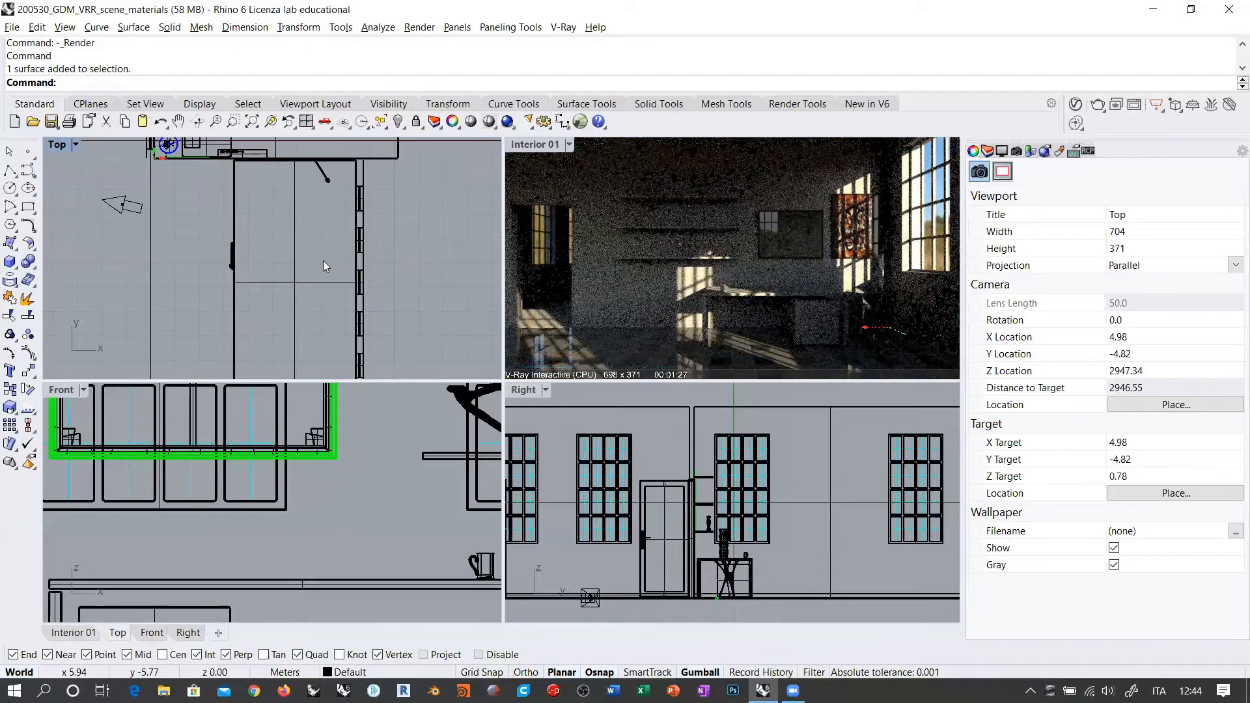
click(323, 261)
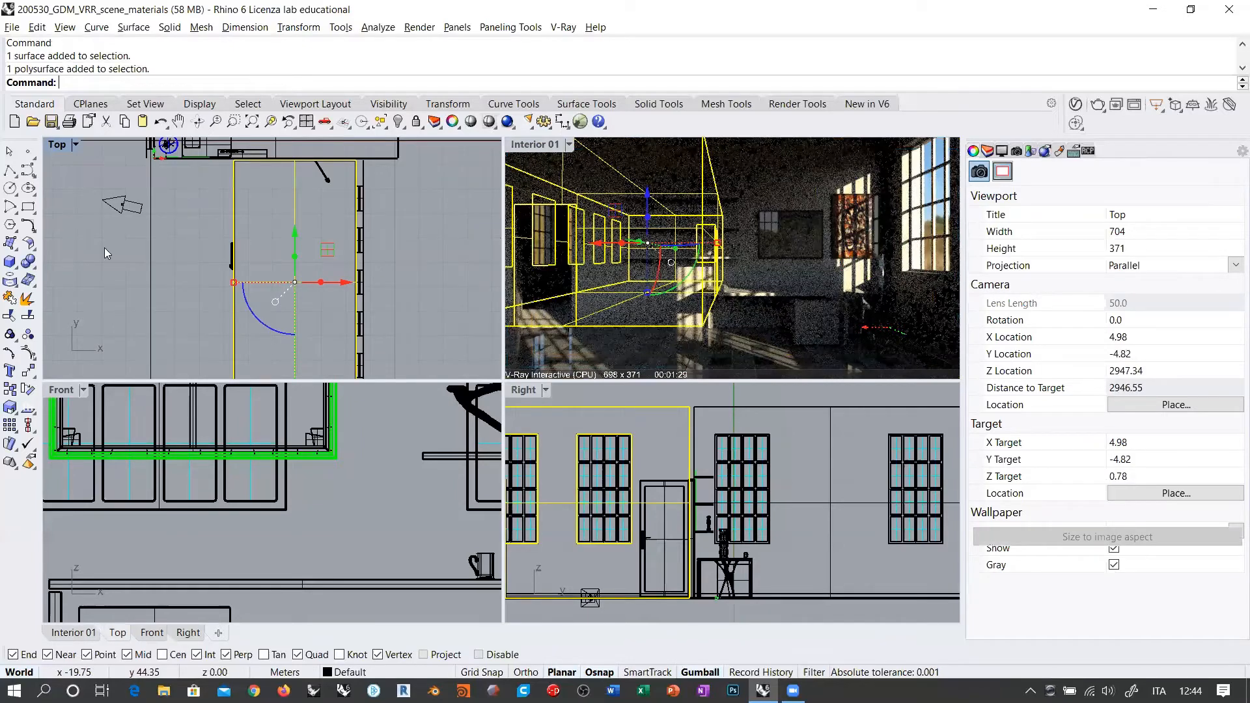
click(27, 298)
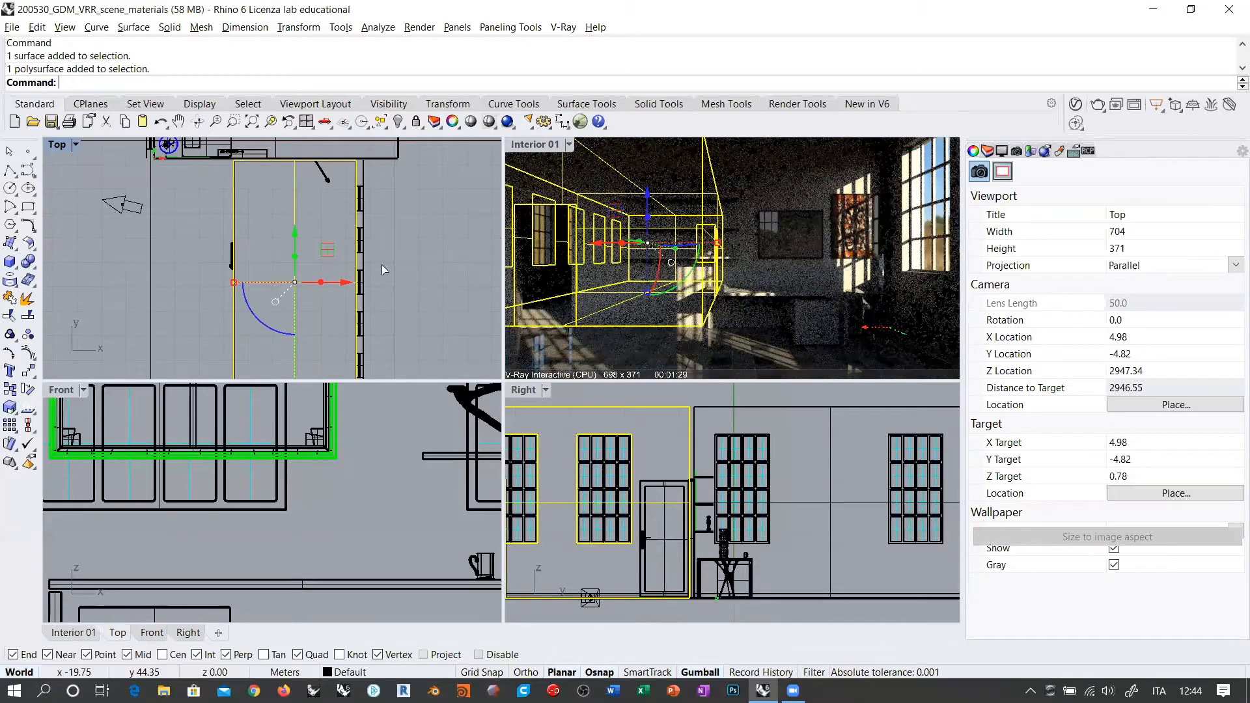
Step: Apply the Floor_tiles material to the back room's floor surface, selected in the Interior 01 viewport, and close the Asset Editor
click(557, 317)
click(557, 317)
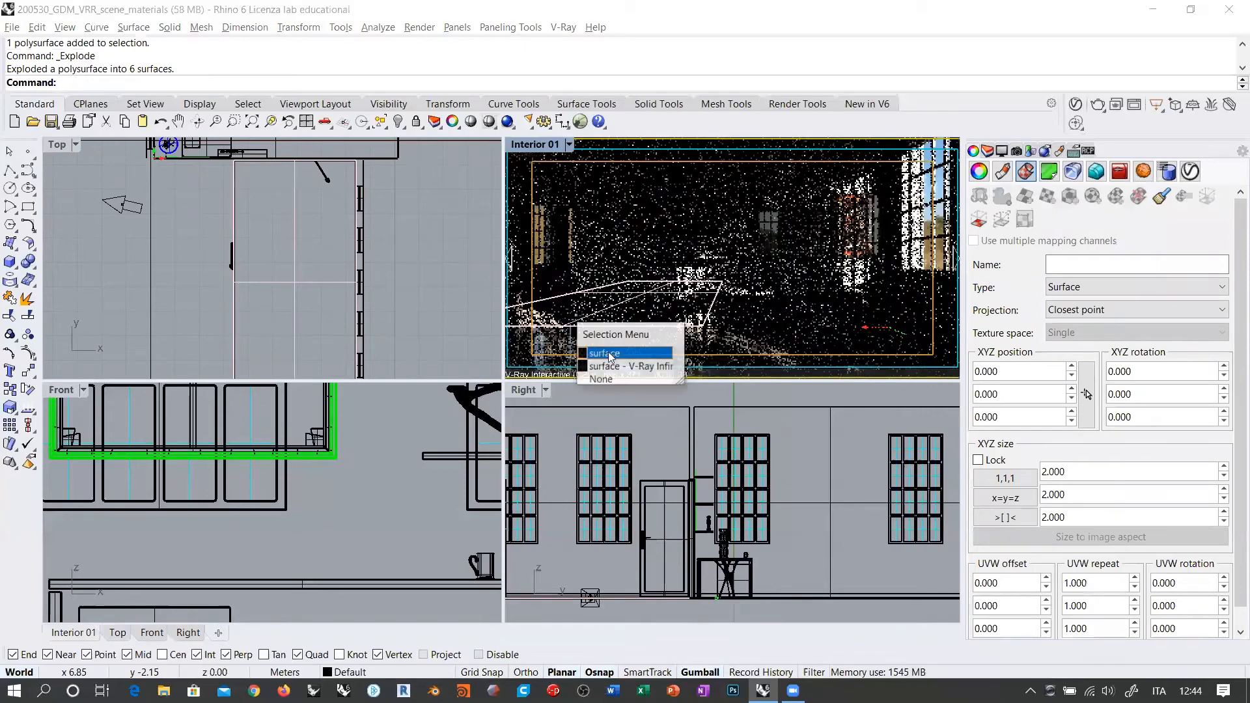
click(611, 358)
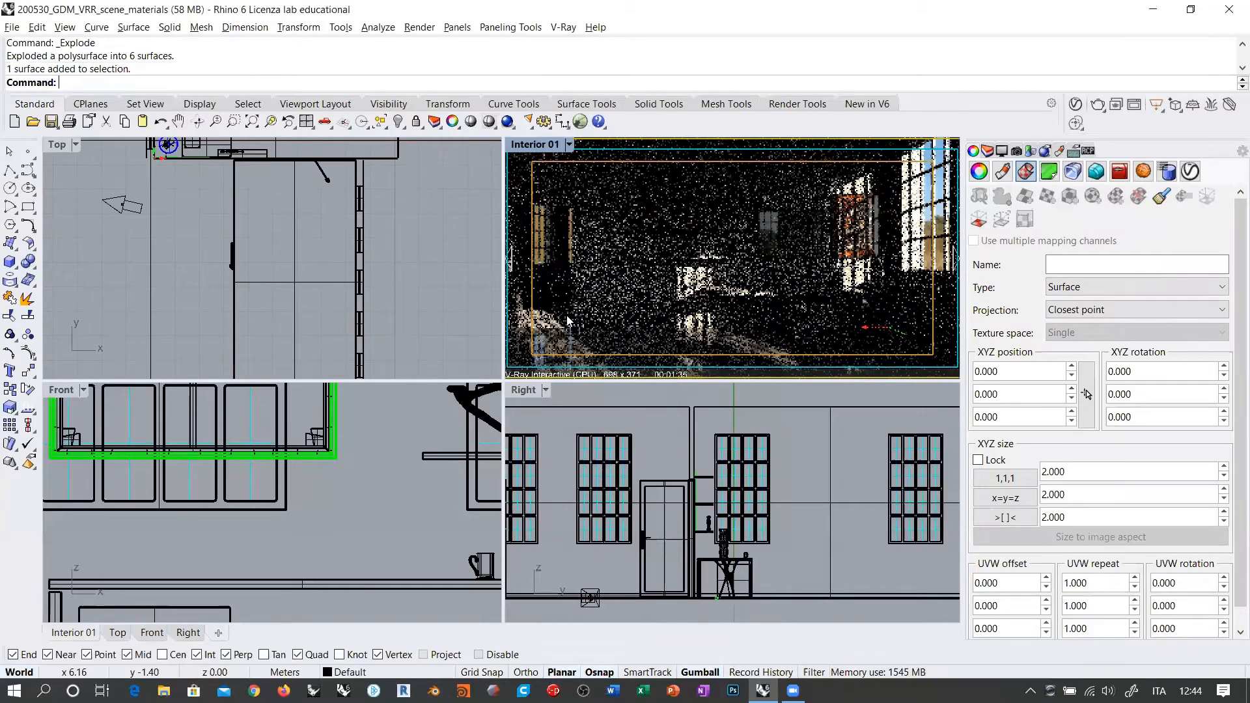
click(1074, 104)
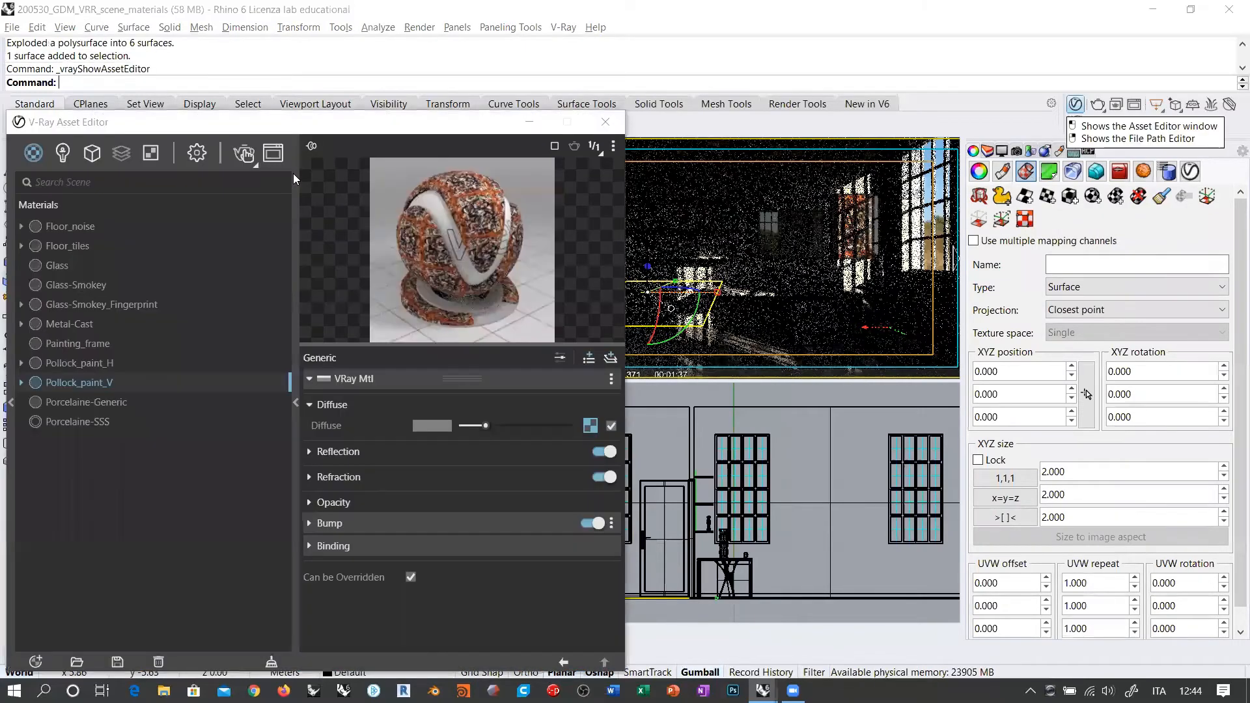
click(199, 125)
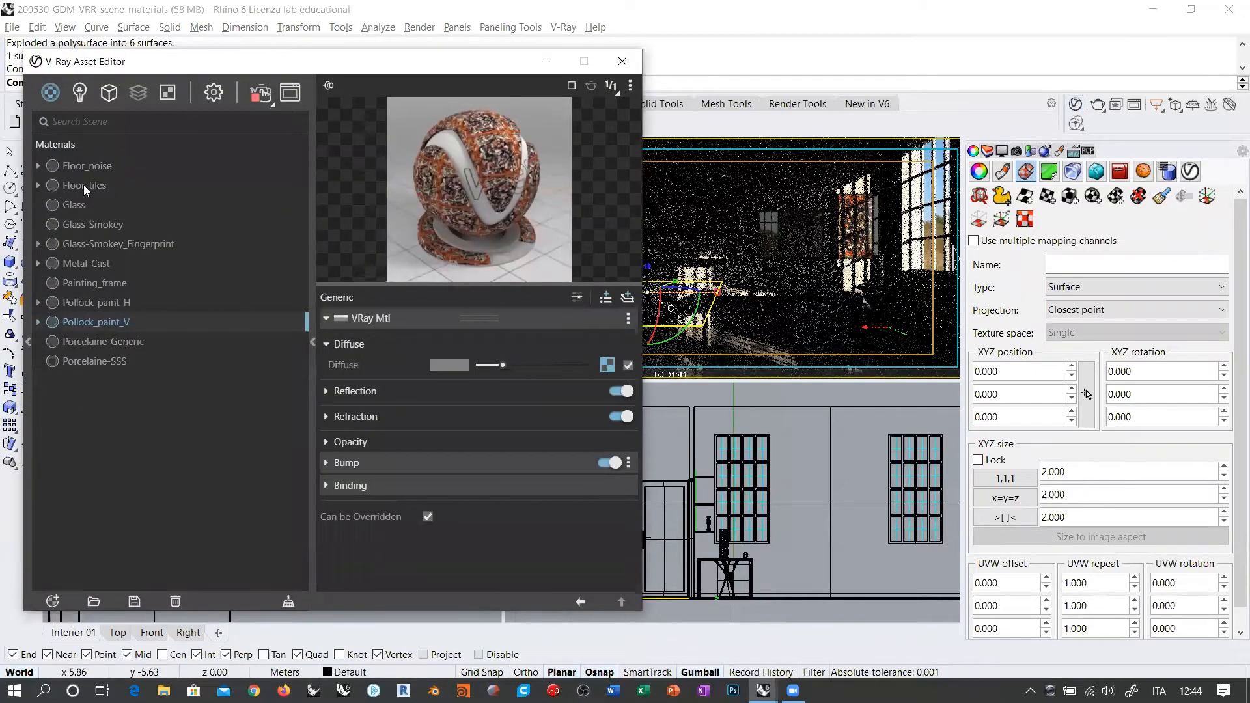
click(83, 185)
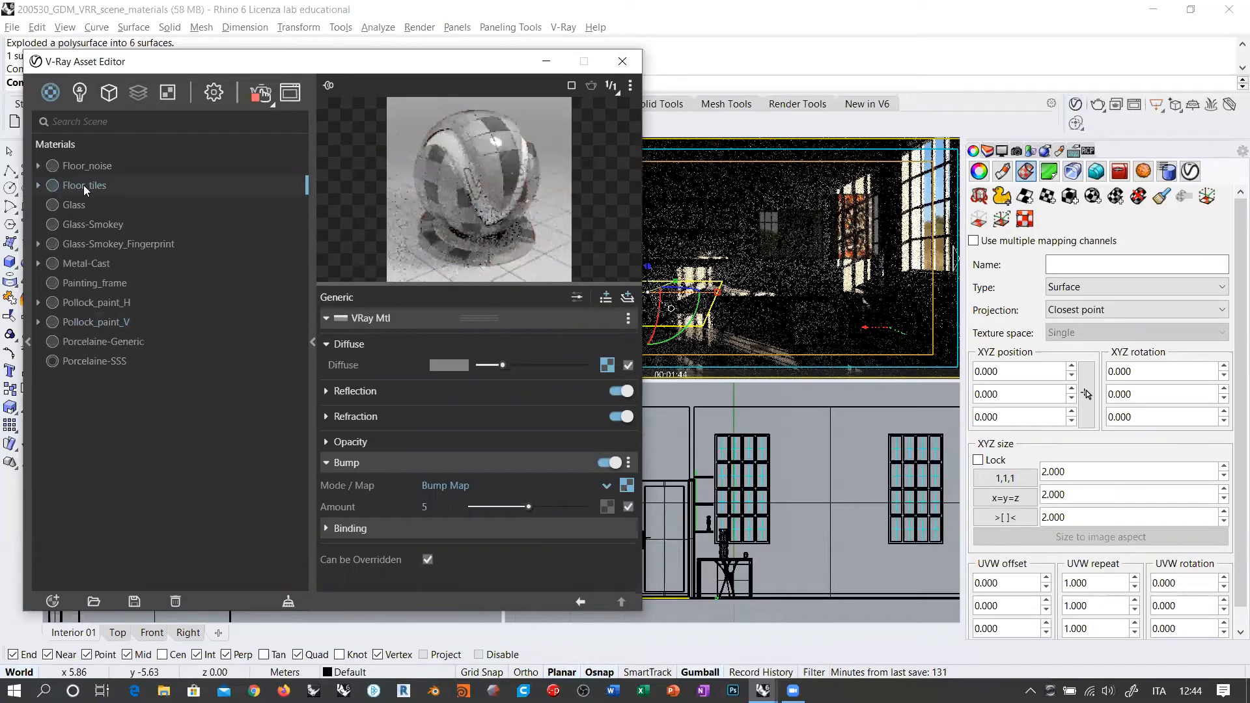
right_click(80, 182)
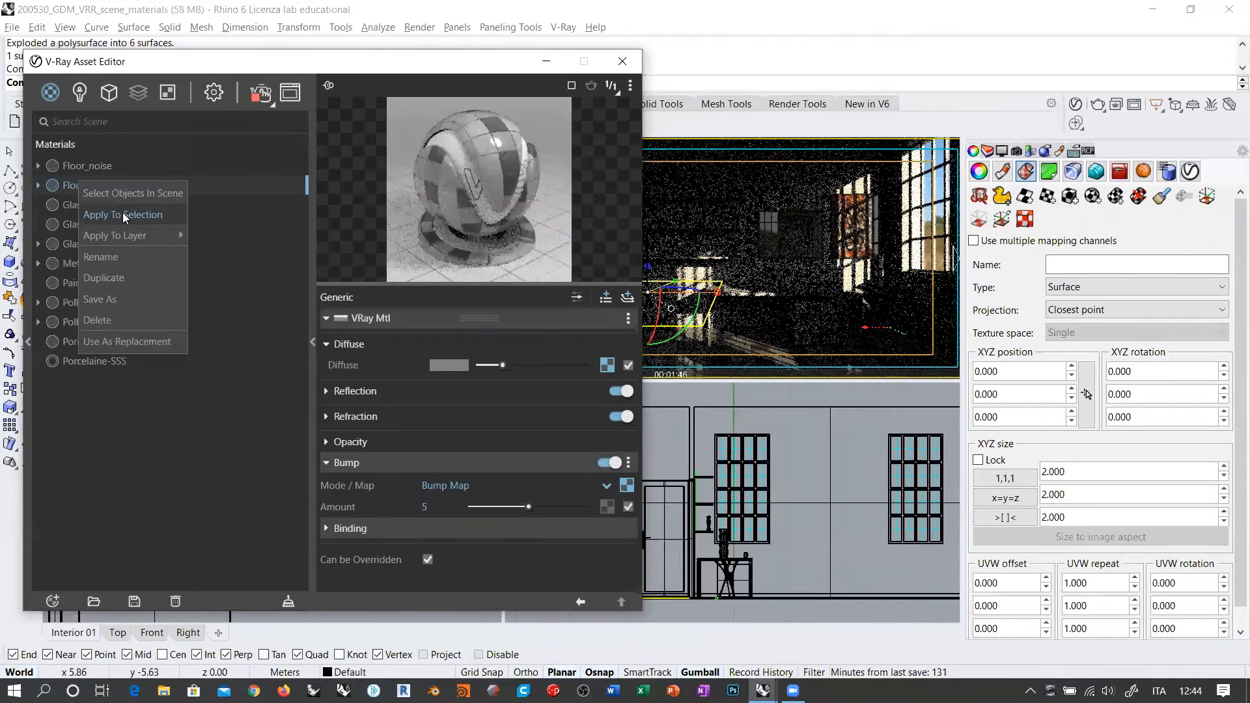
click(124, 215)
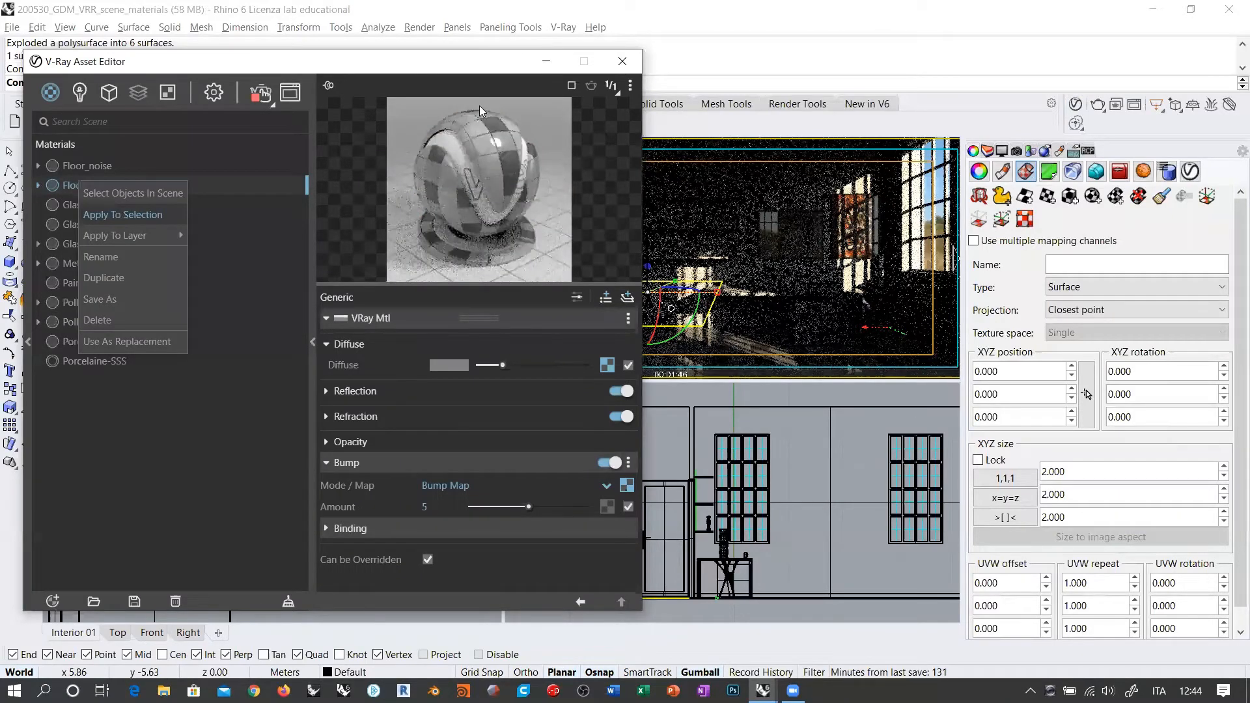
click(622, 61)
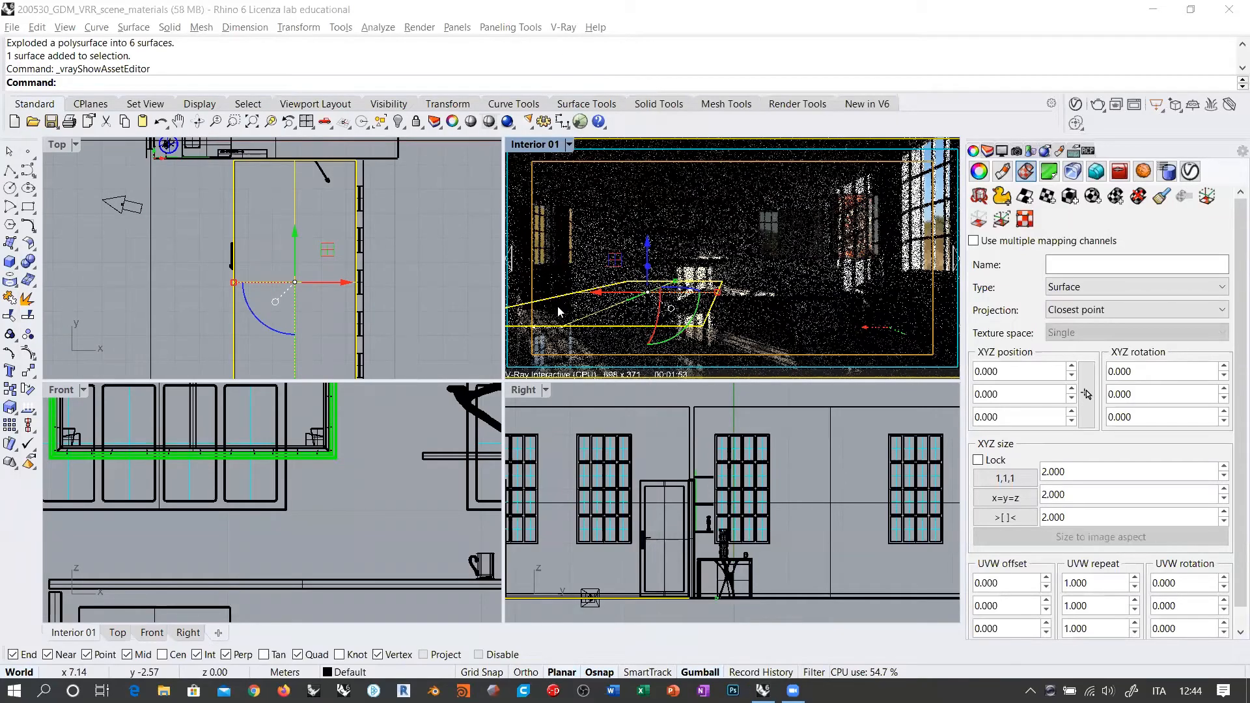
key(Escape)
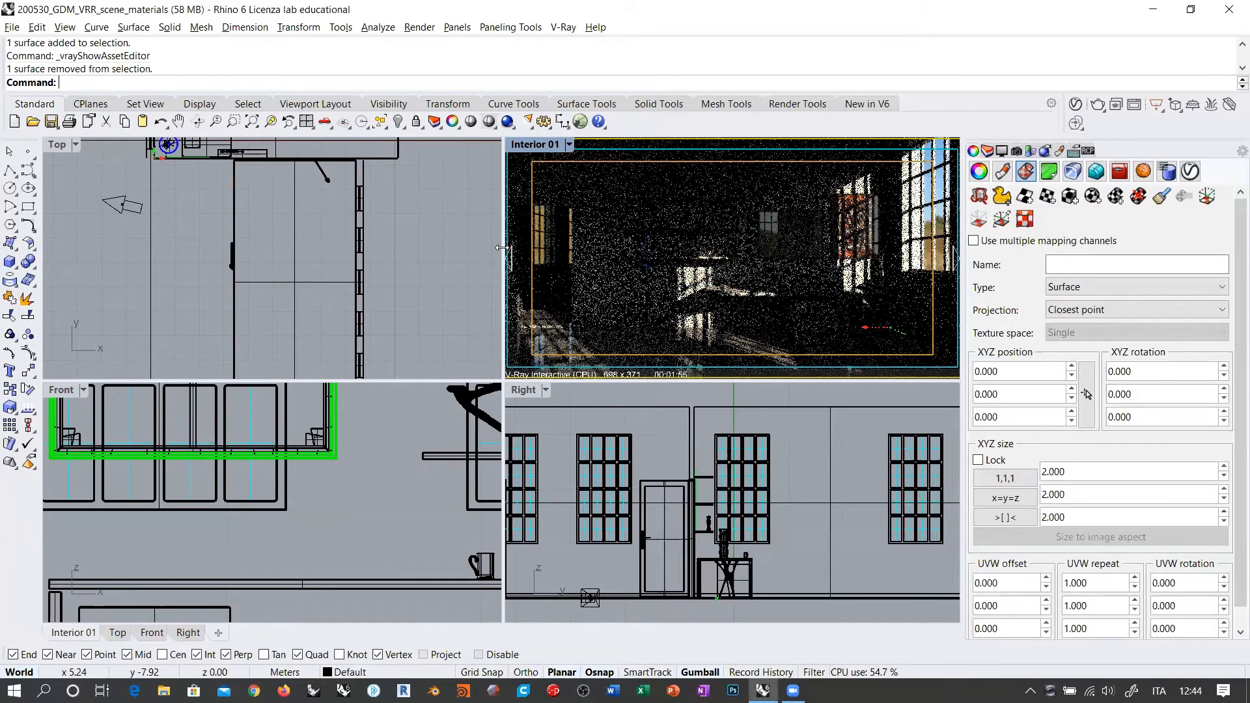
Step: Match the back room floor's texture mapping to the front room's floor surface across all mapping channels, then deselect it
click(550, 304)
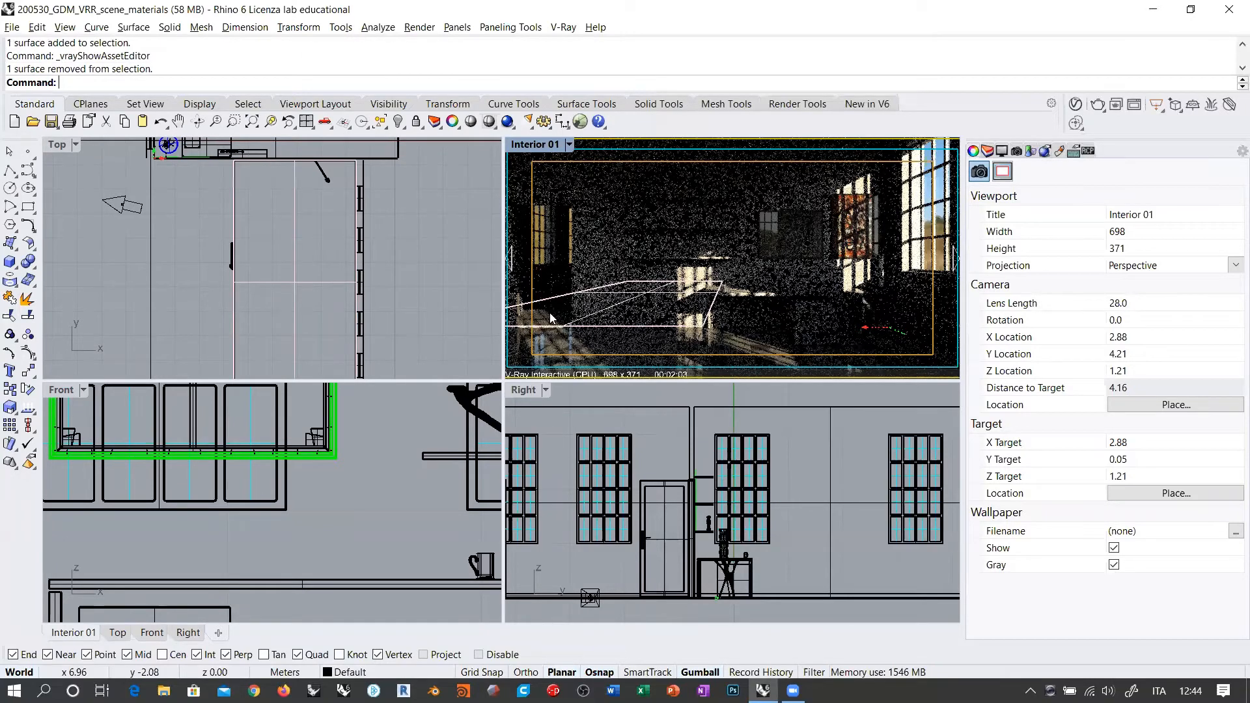
click(618, 351)
click(605, 350)
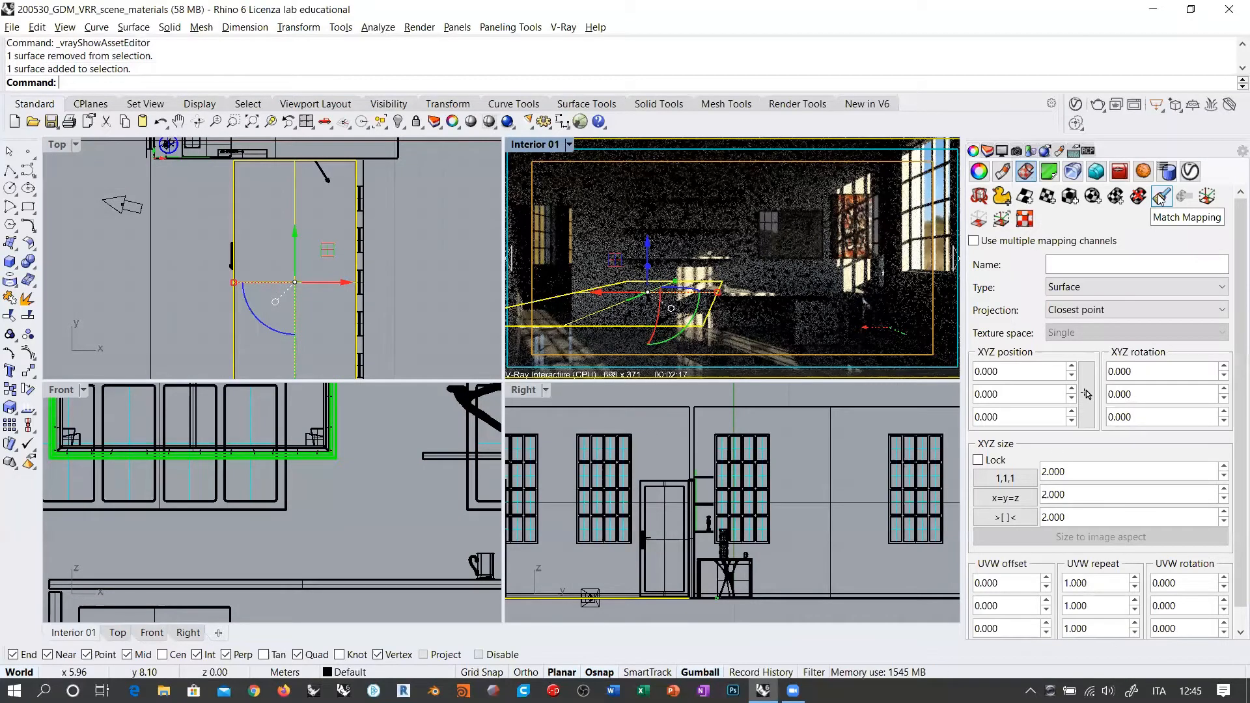
click(1160, 197)
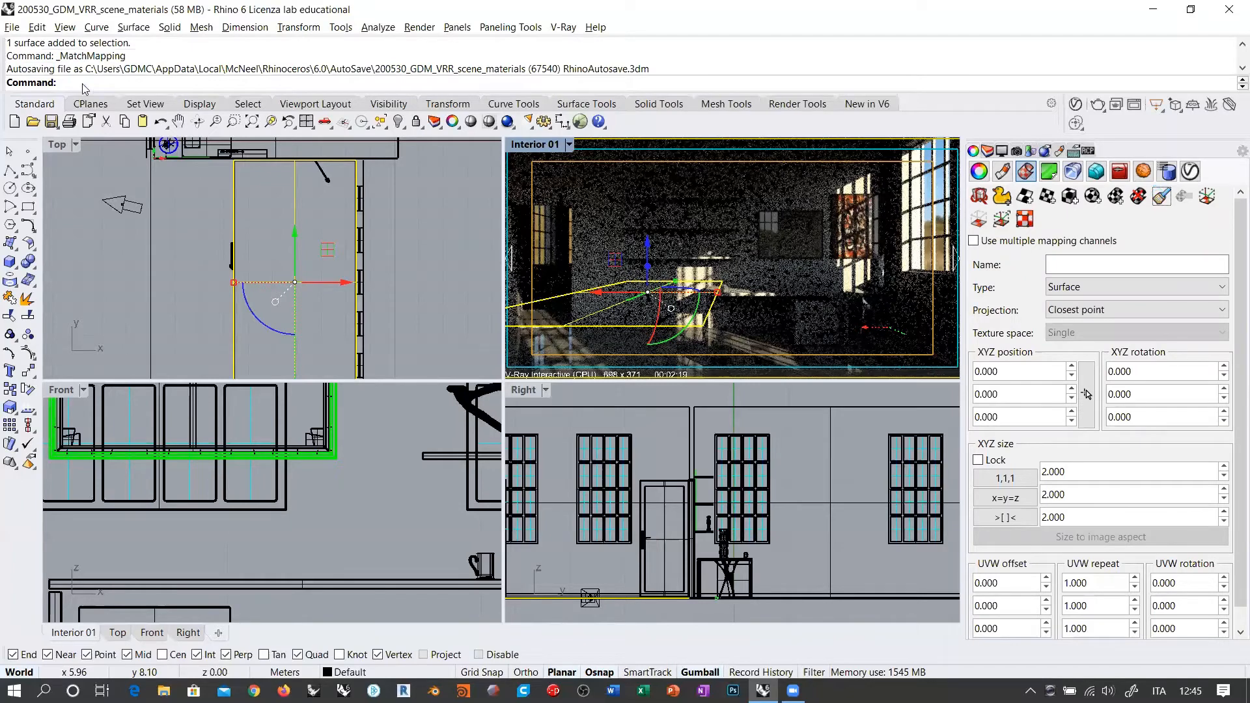
click(556, 350)
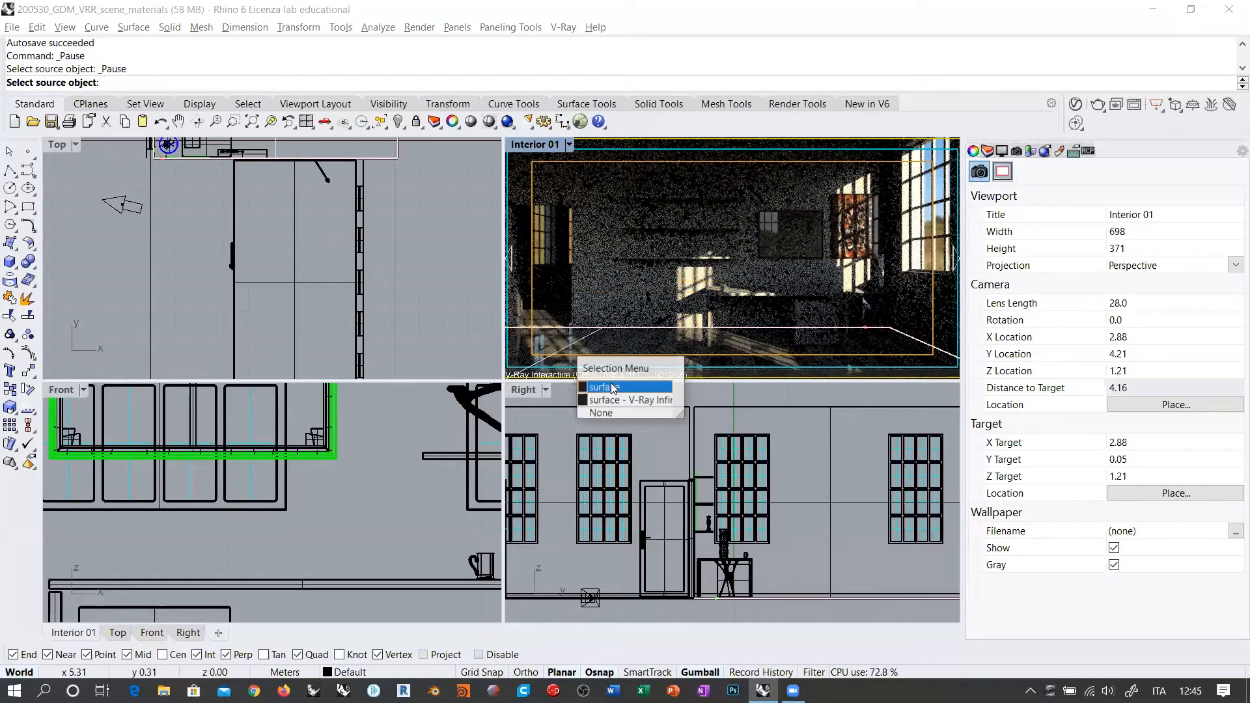
key(Return)
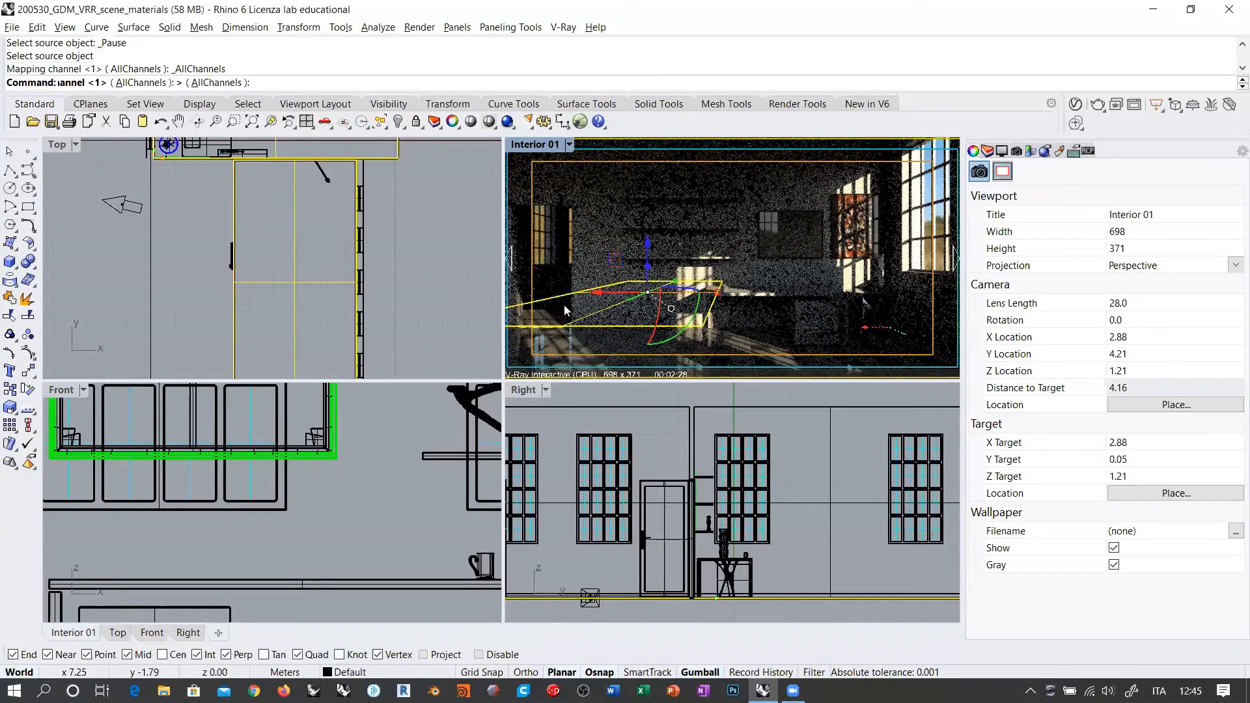
ctrl+click(610, 341)
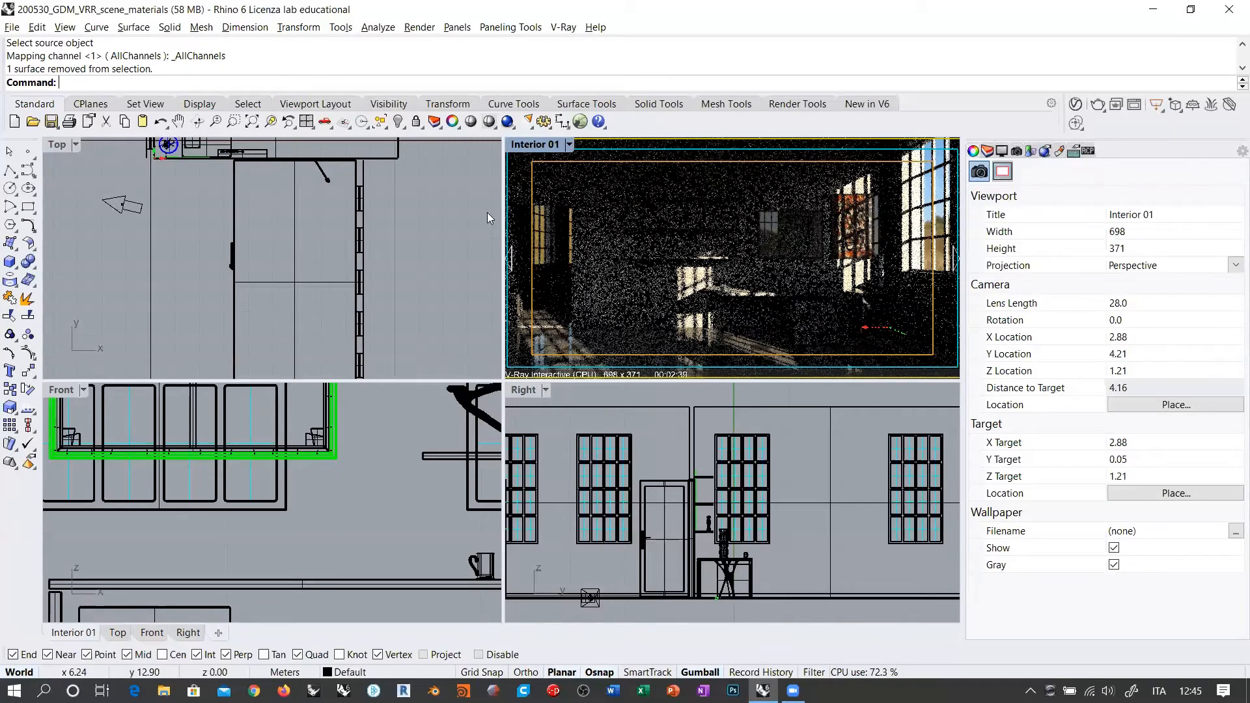
Step: Set the Interior 01 viewport to Wireframe display and select the polysurface standing on the small round table
click(540, 143)
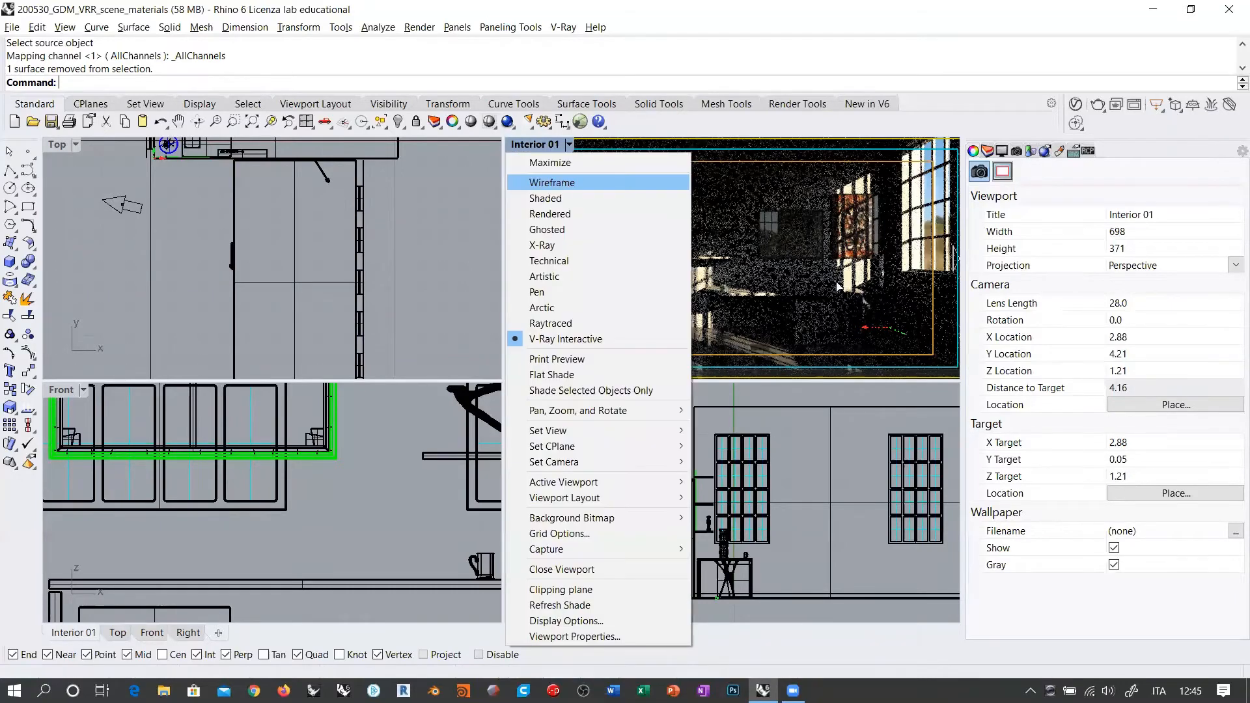
click(564, 183)
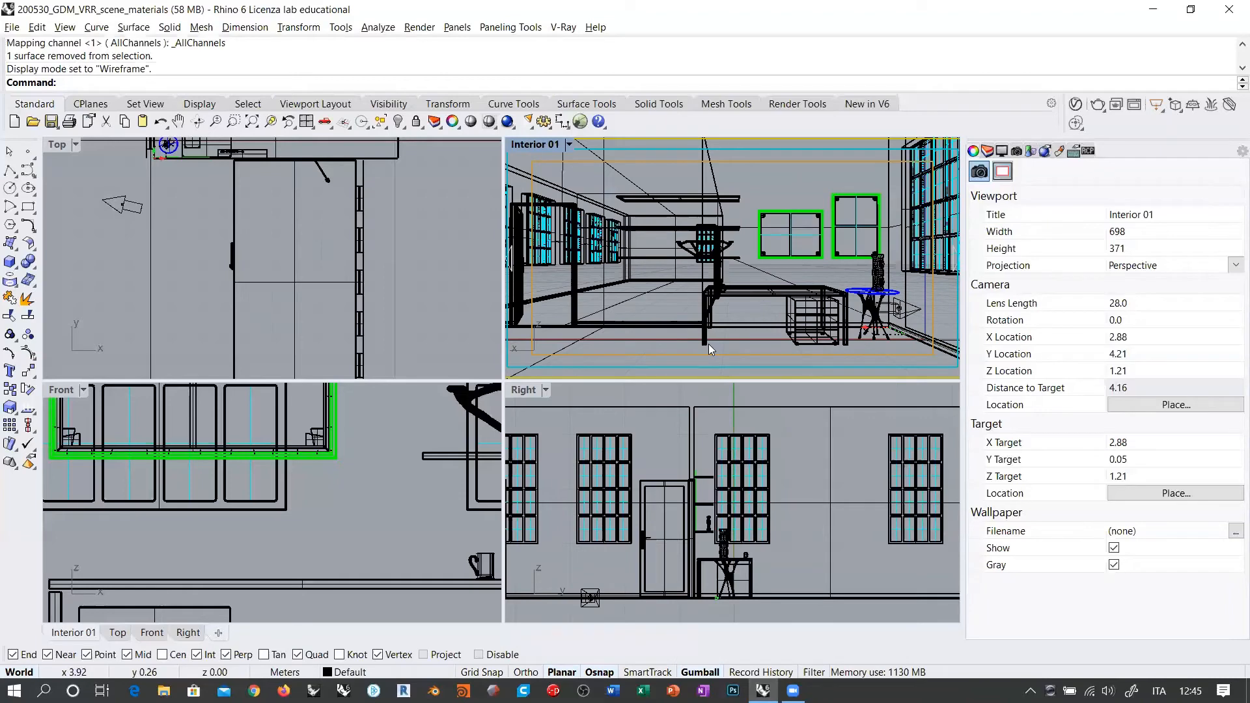
click(664, 309)
key(Escape)
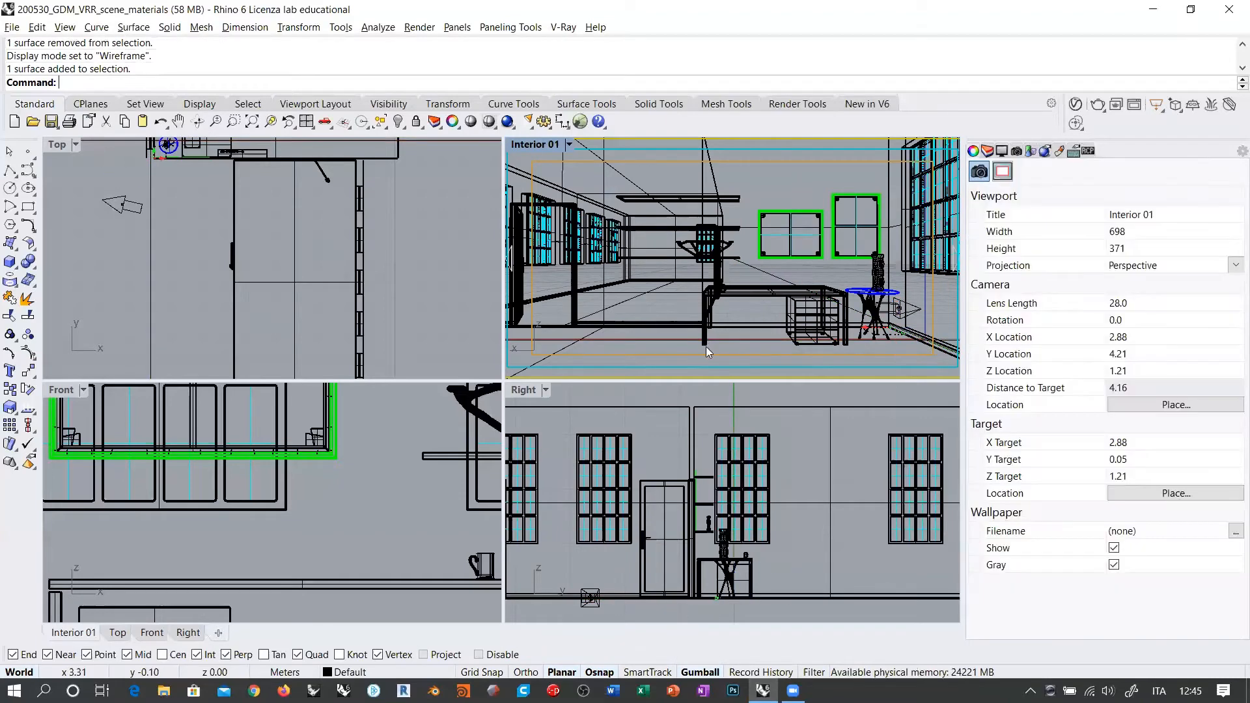
click(706, 302)
key(Escape)
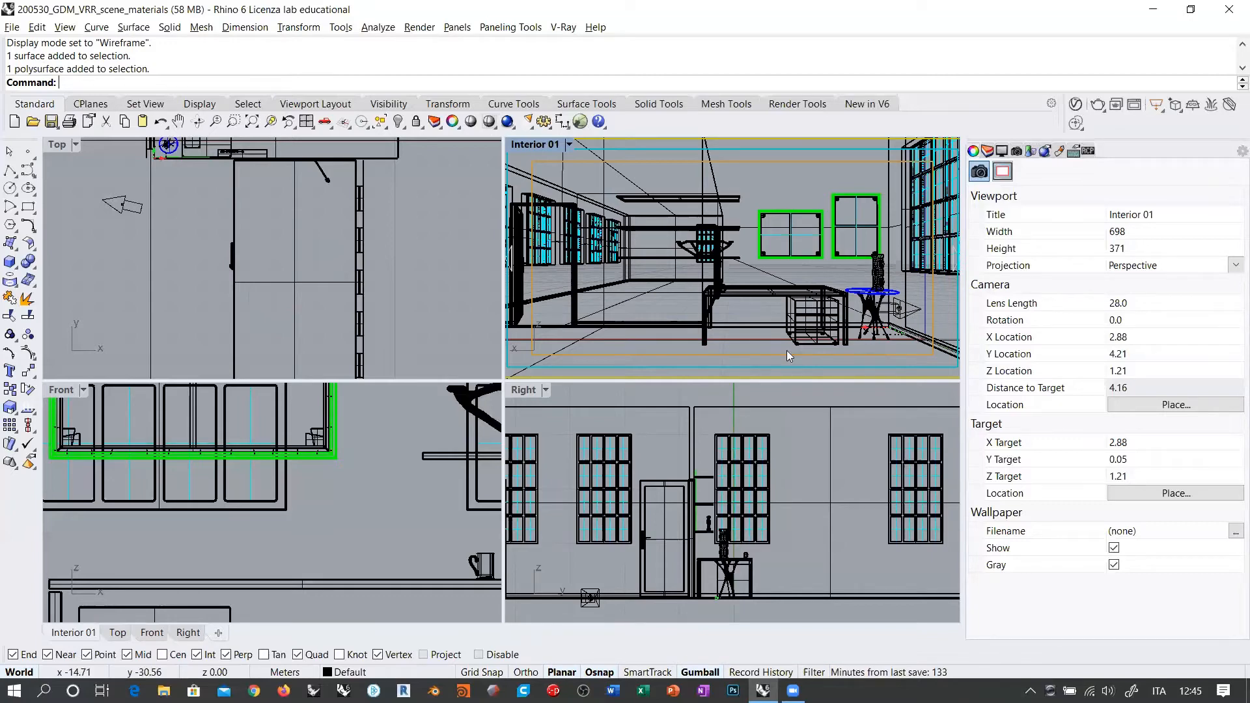
click(864, 288)
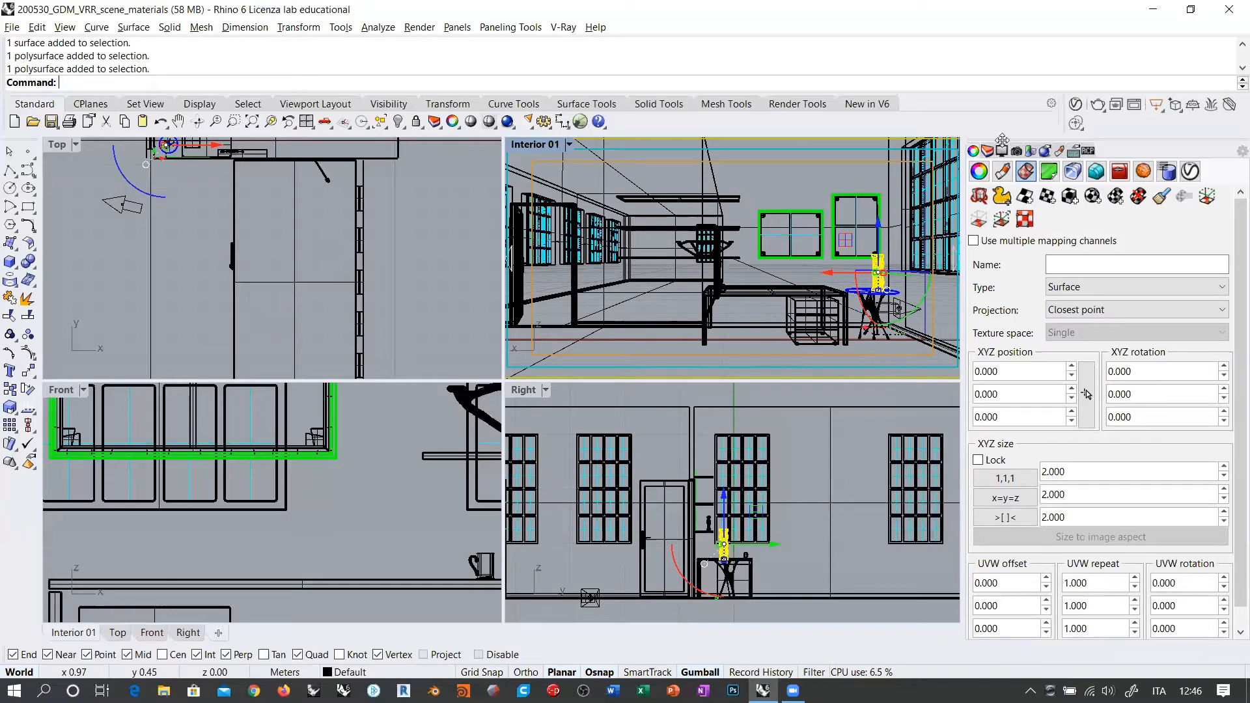
Step: Duplicate the Porcelaine-Generic material in the V-Ray Asset Editor
click(1075, 104)
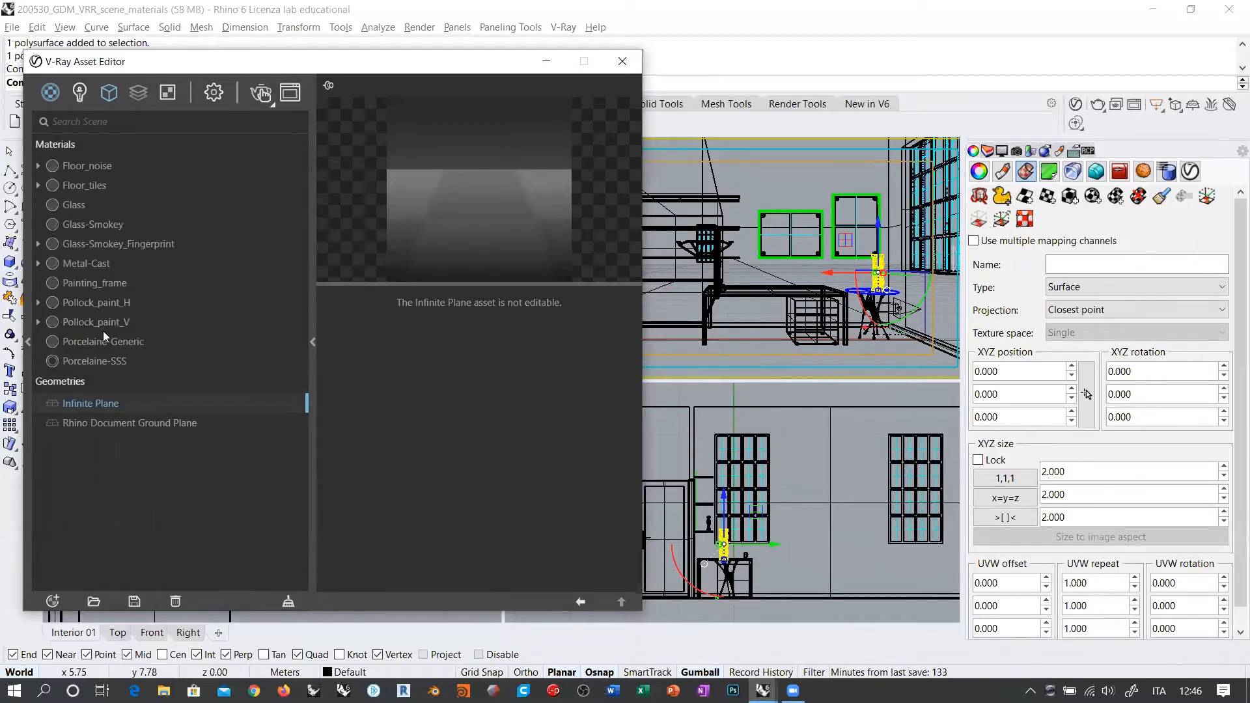
click(87, 341)
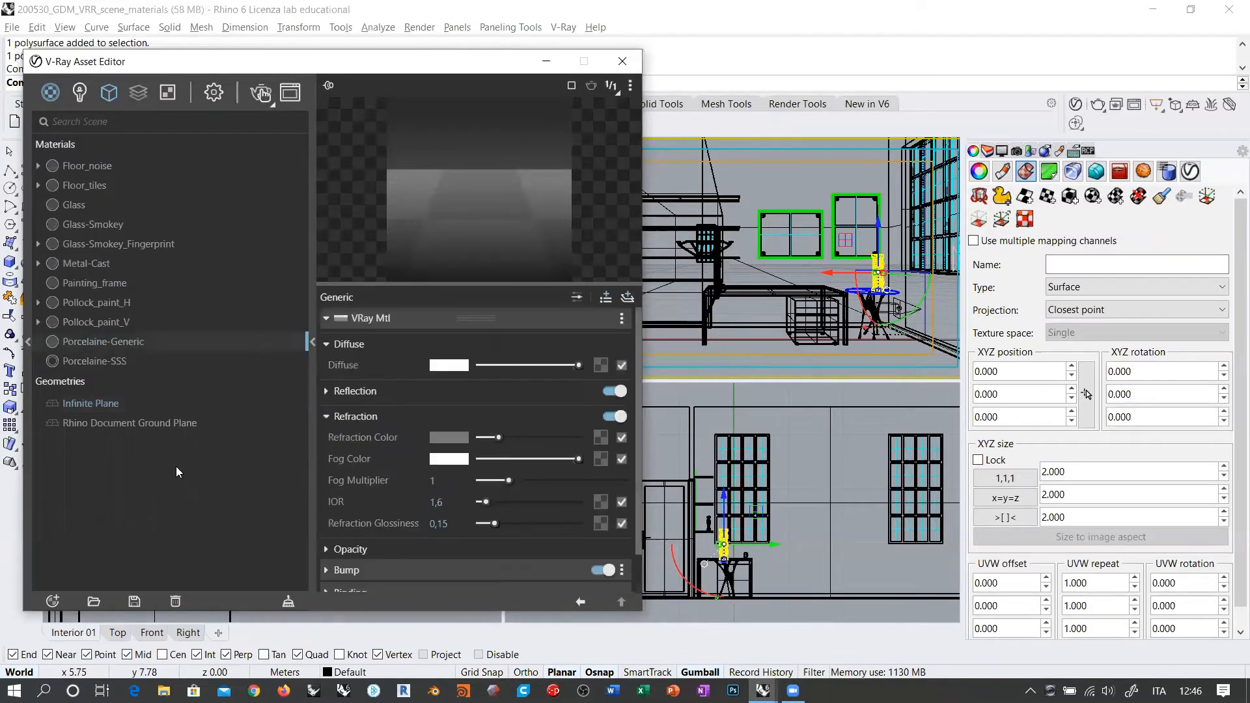
right_click(87, 341)
click(108, 438)
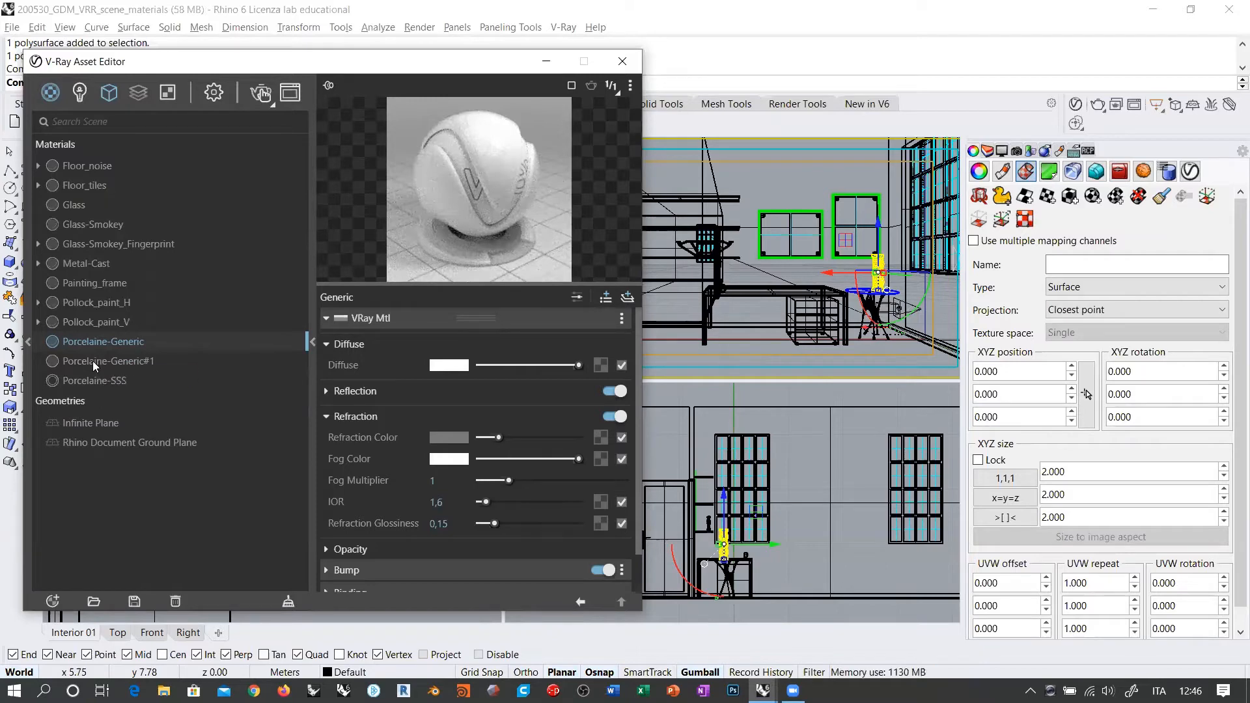
Step: Rename the original Porcelaine-Generic material as Porcelaine-White_Generic
right_click(100, 343)
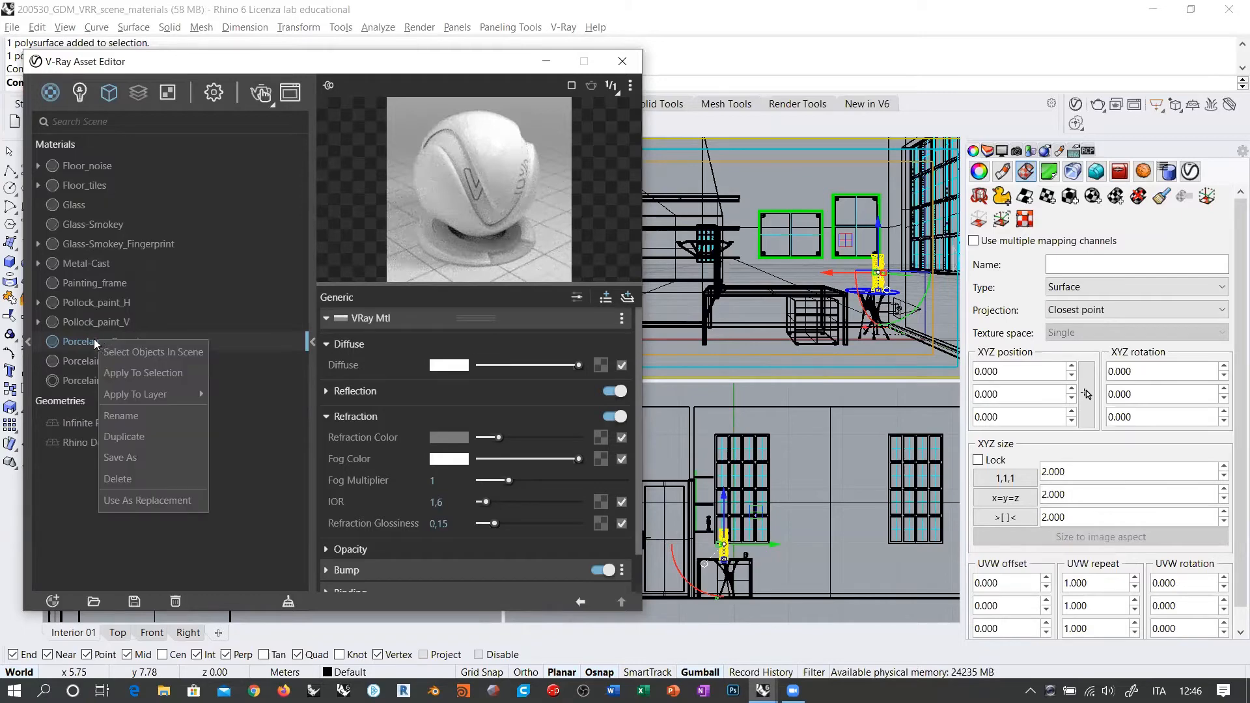
click(108, 416)
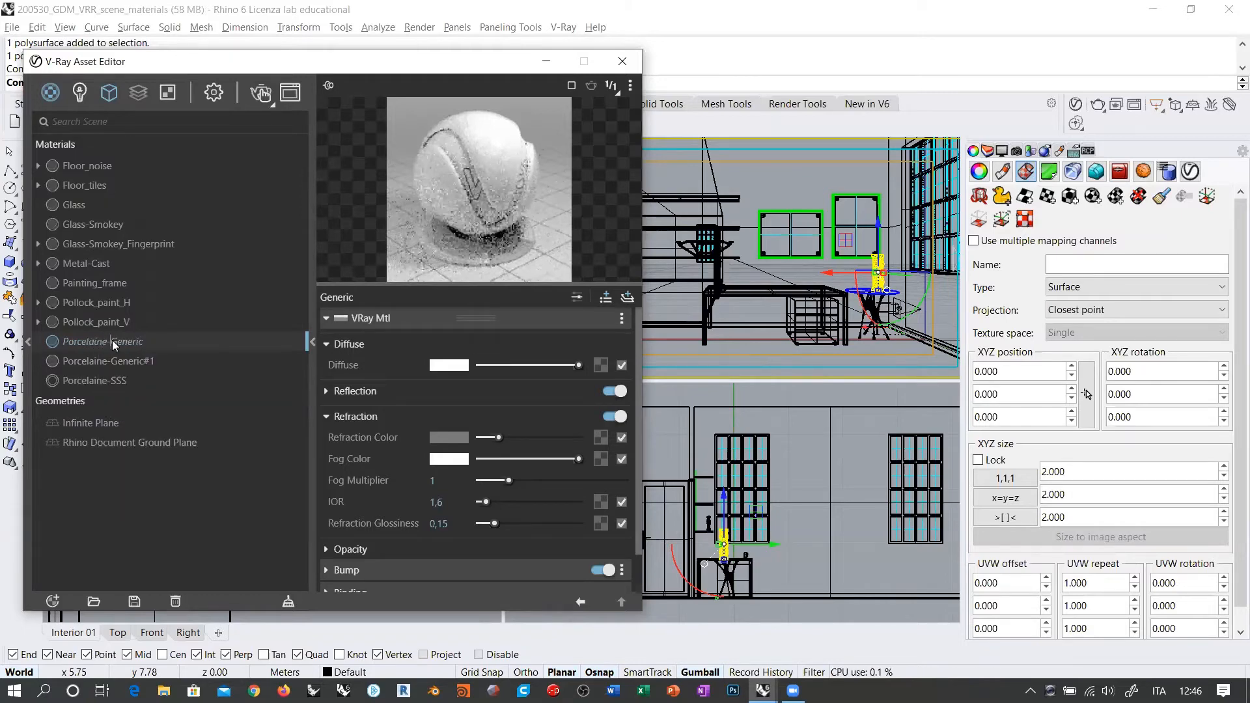
click(112, 341)
text(White_)
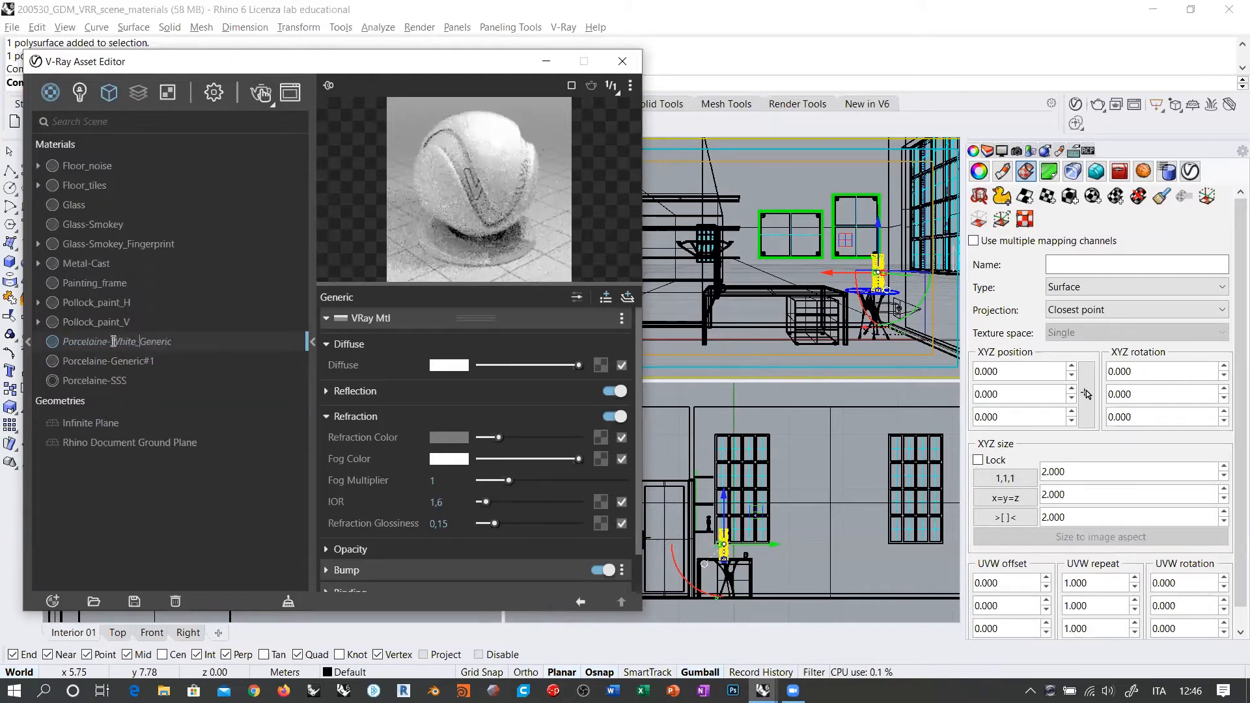
key(Return)
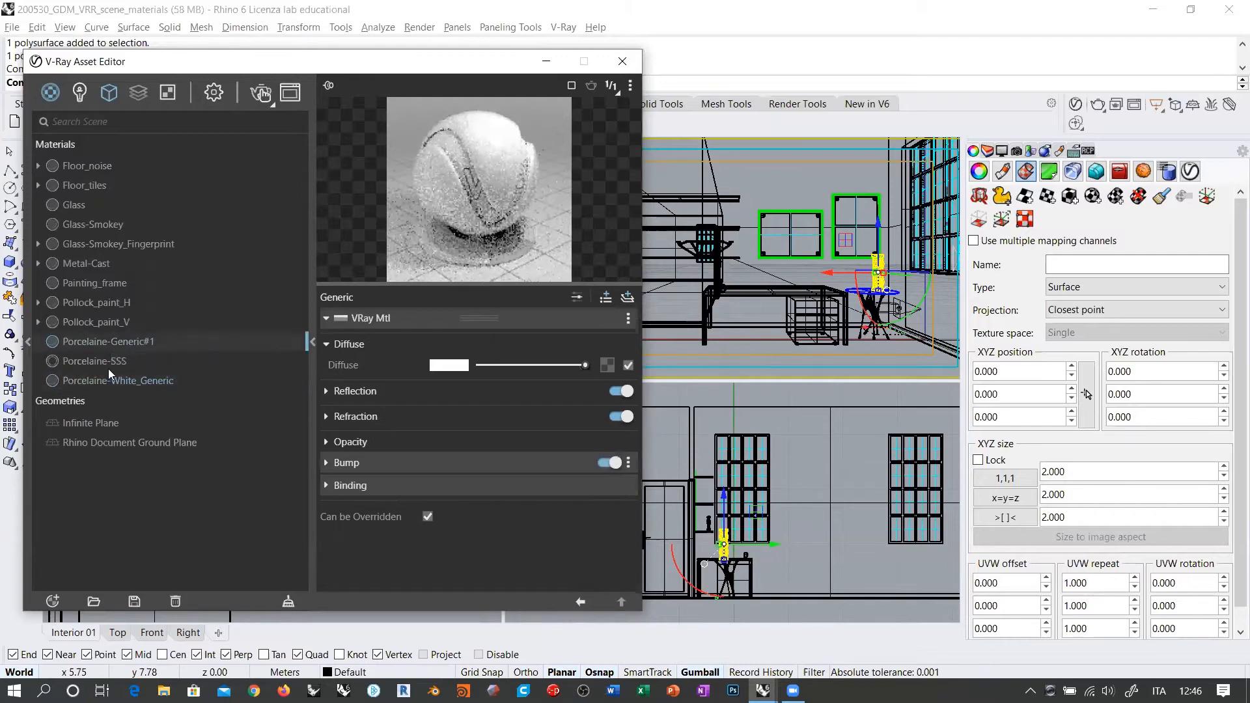
Step: Rename the Porcelaine-SSS material as Porcelaine-White_SSS
click(108, 364)
right_click(107, 360)
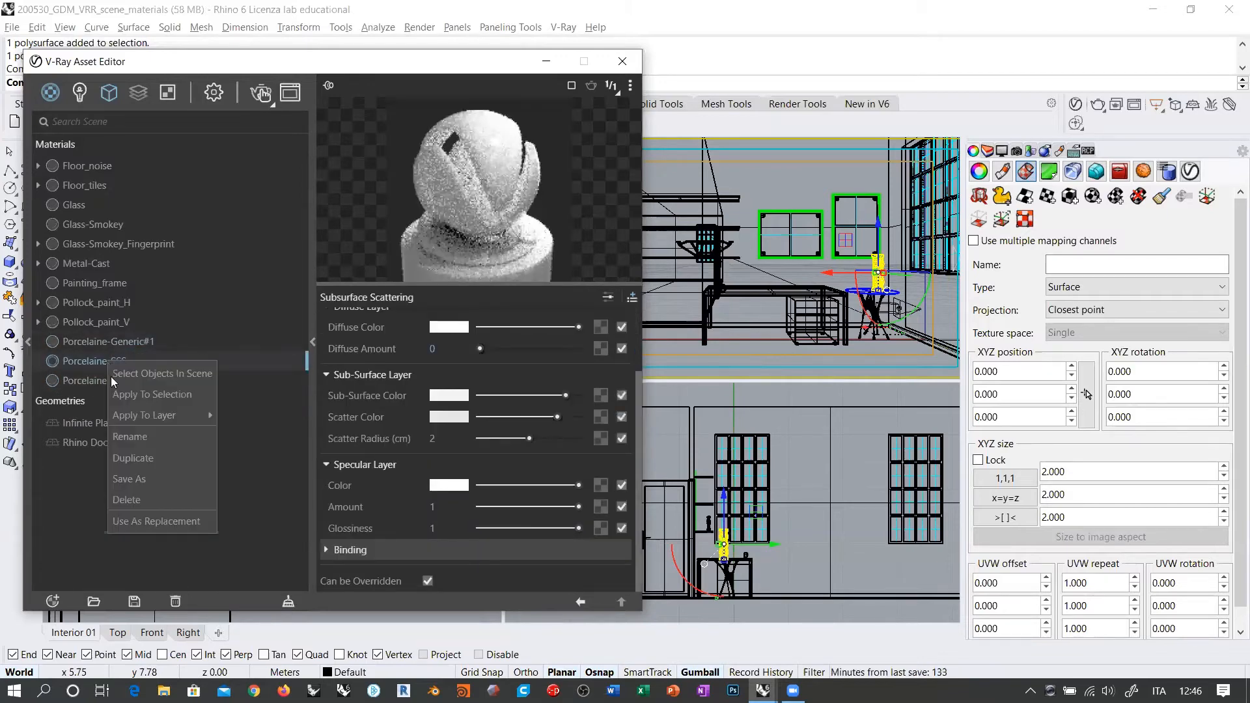
click(136, 435)
click(106, 363)
text(-White)
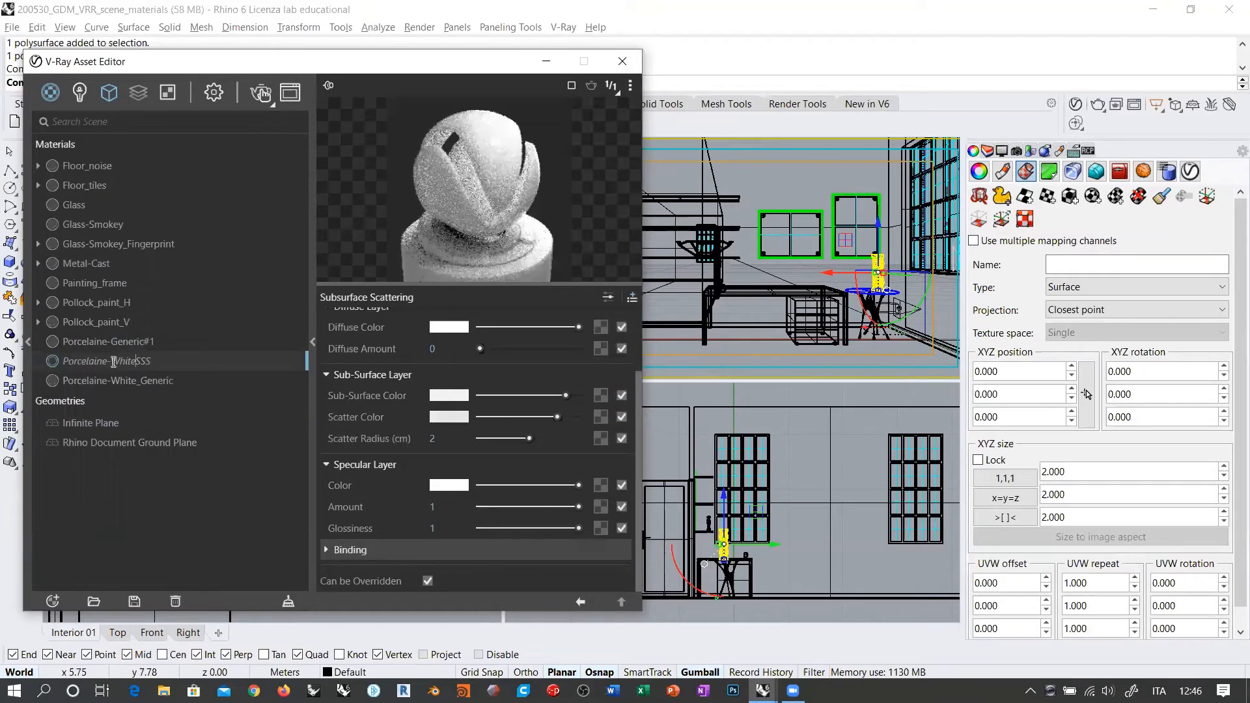
text(_)
key(Return)
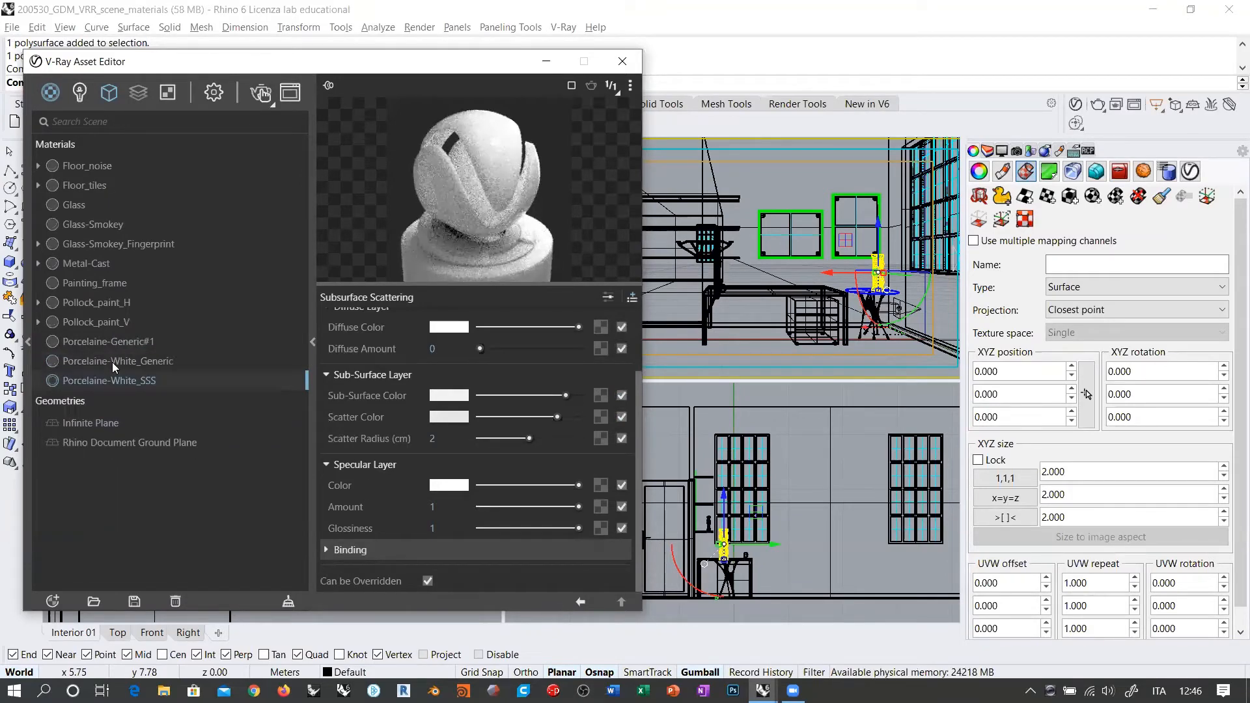
Step: Rename the duplicated porcelain material as Porcelaine-Black_Generic and darken its diffuse color to black
click(114, 342)
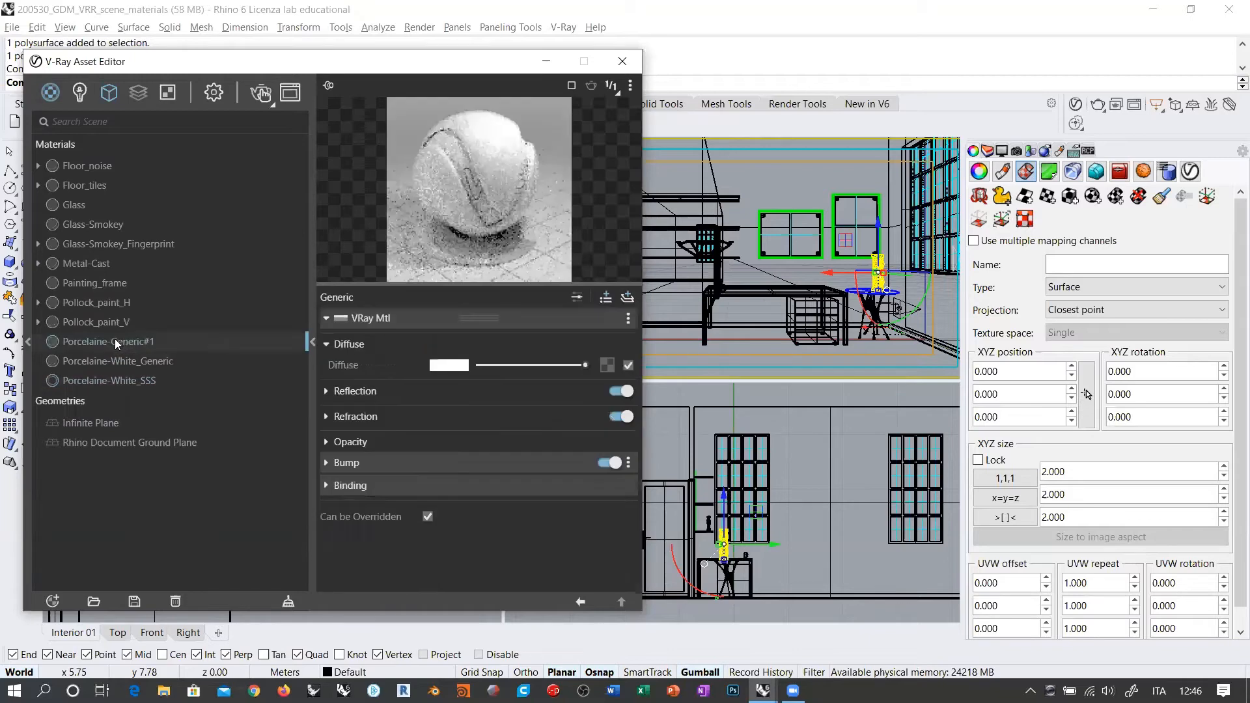
right_click(114, 340)
click(129, 368)
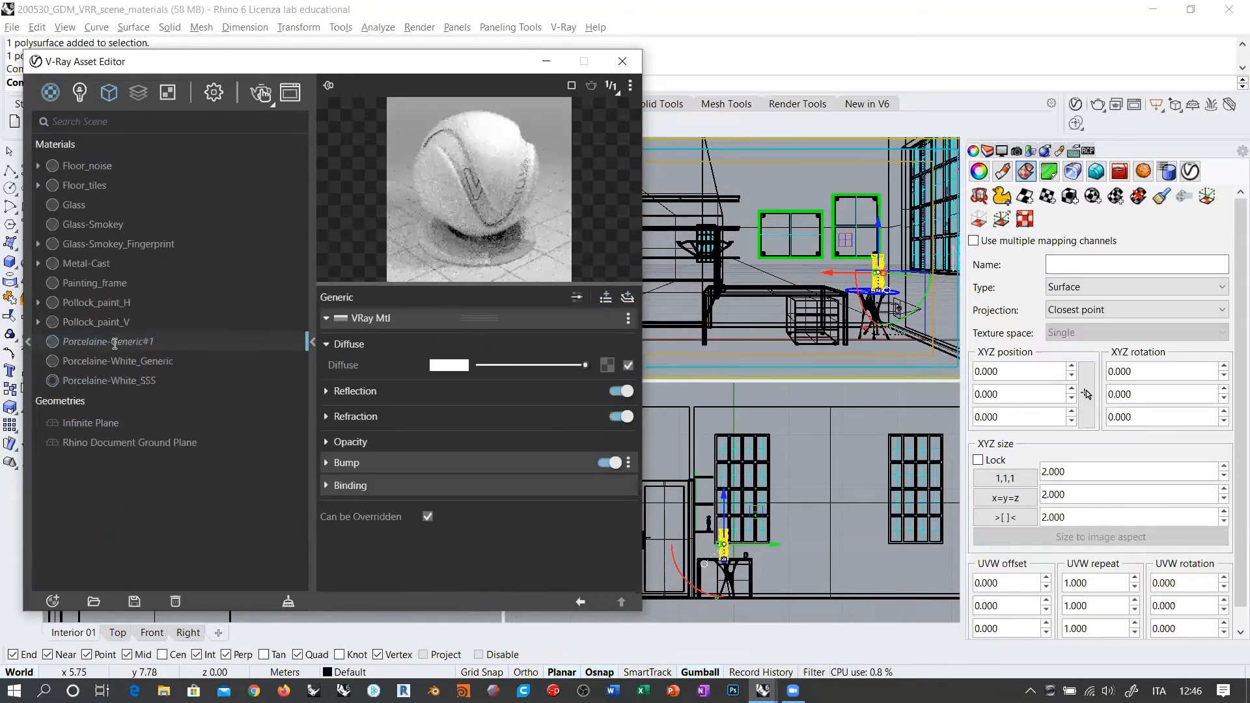
click(113, 343)
text(Black_)
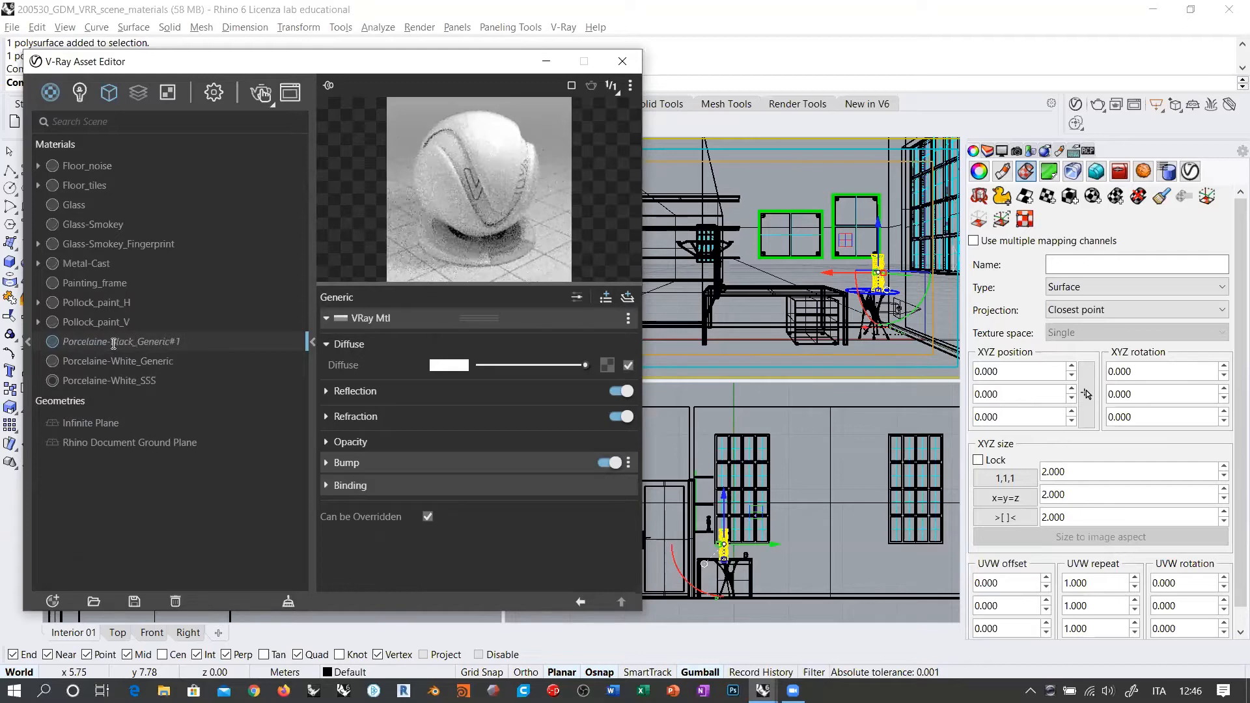
key(End)
key(BackSpace)
key(BackSpace)
key(Return)
drag(582, 365, 482, 366)
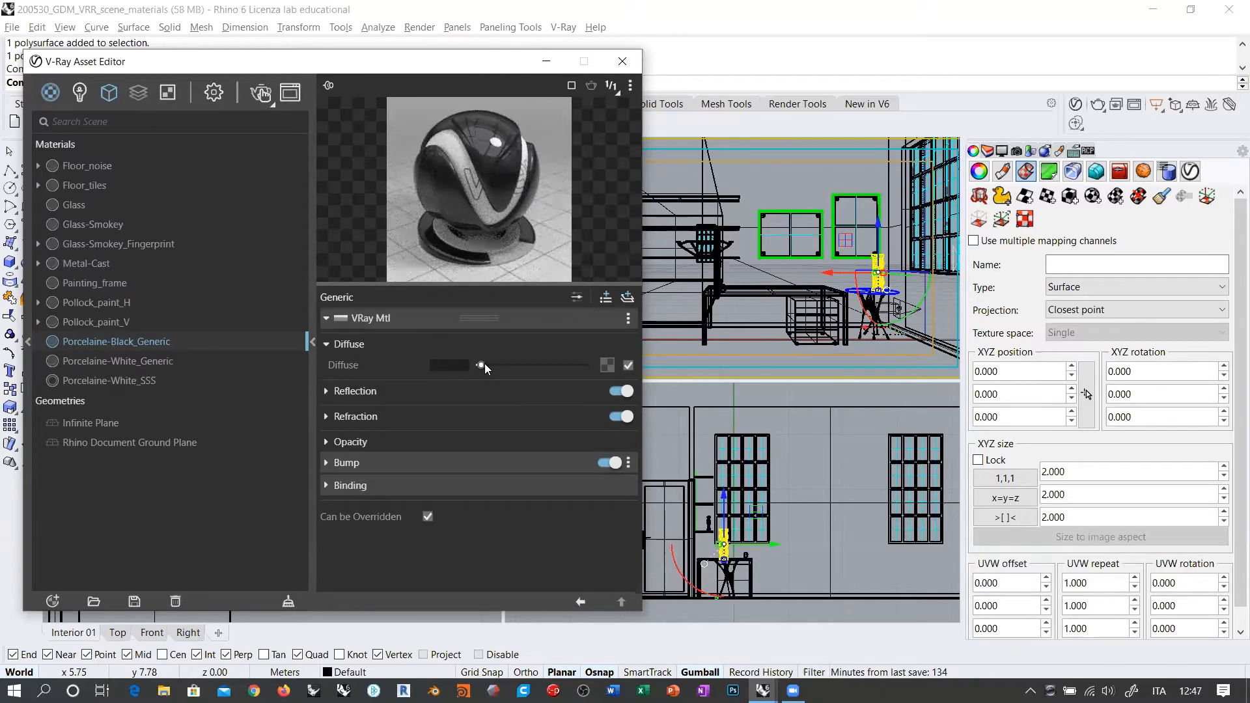
drag(481, 365, 471, 366)
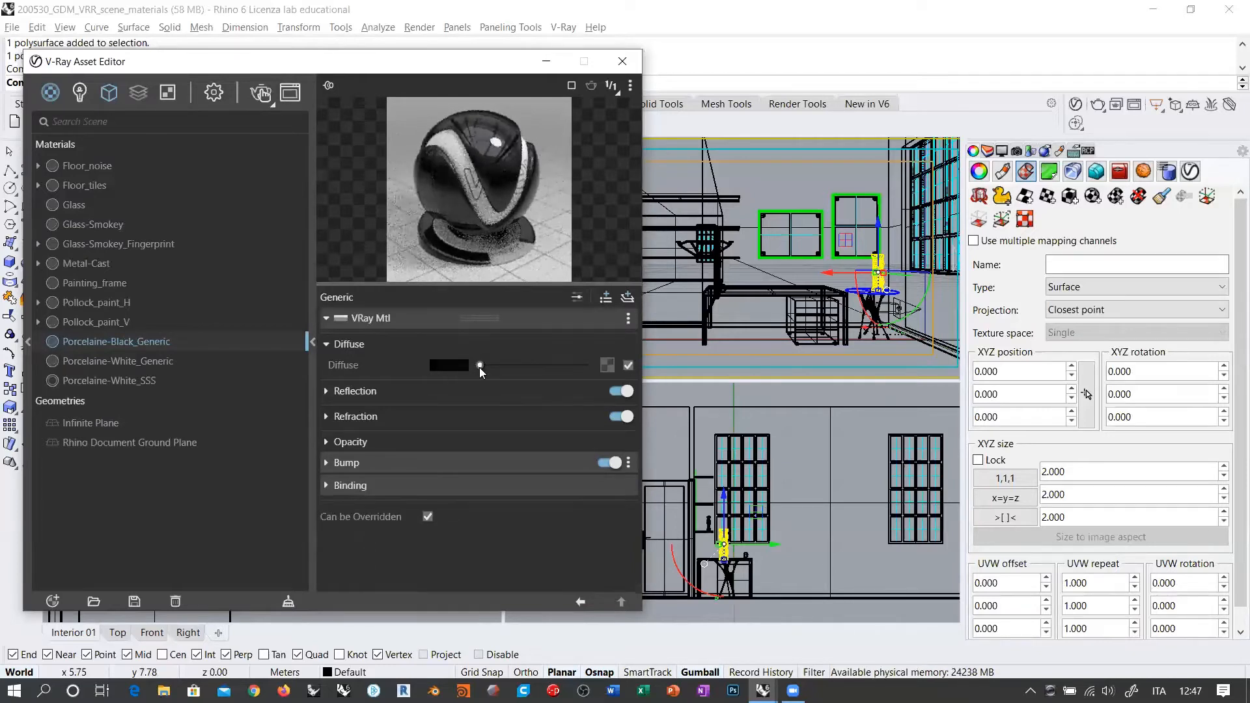
Step: Darken the reflection color of the Porcelaine-Black_Generic material to black
mouse_move(459, 366)
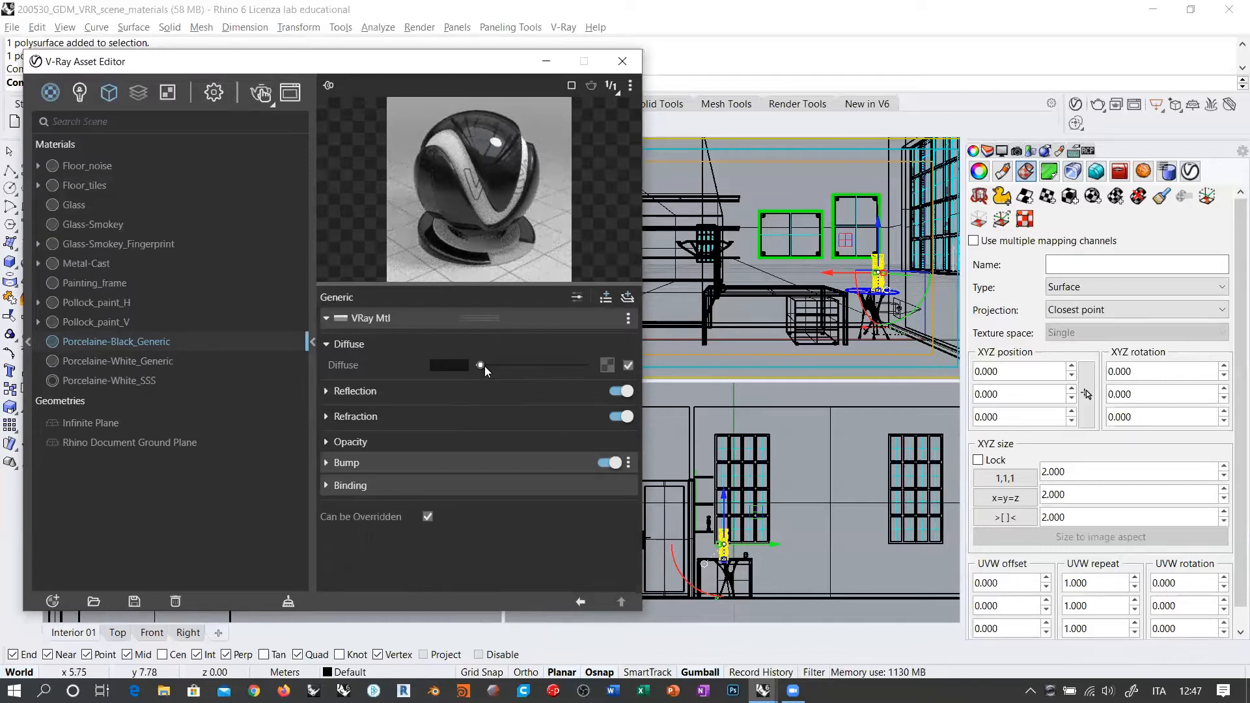
click(332, 391)
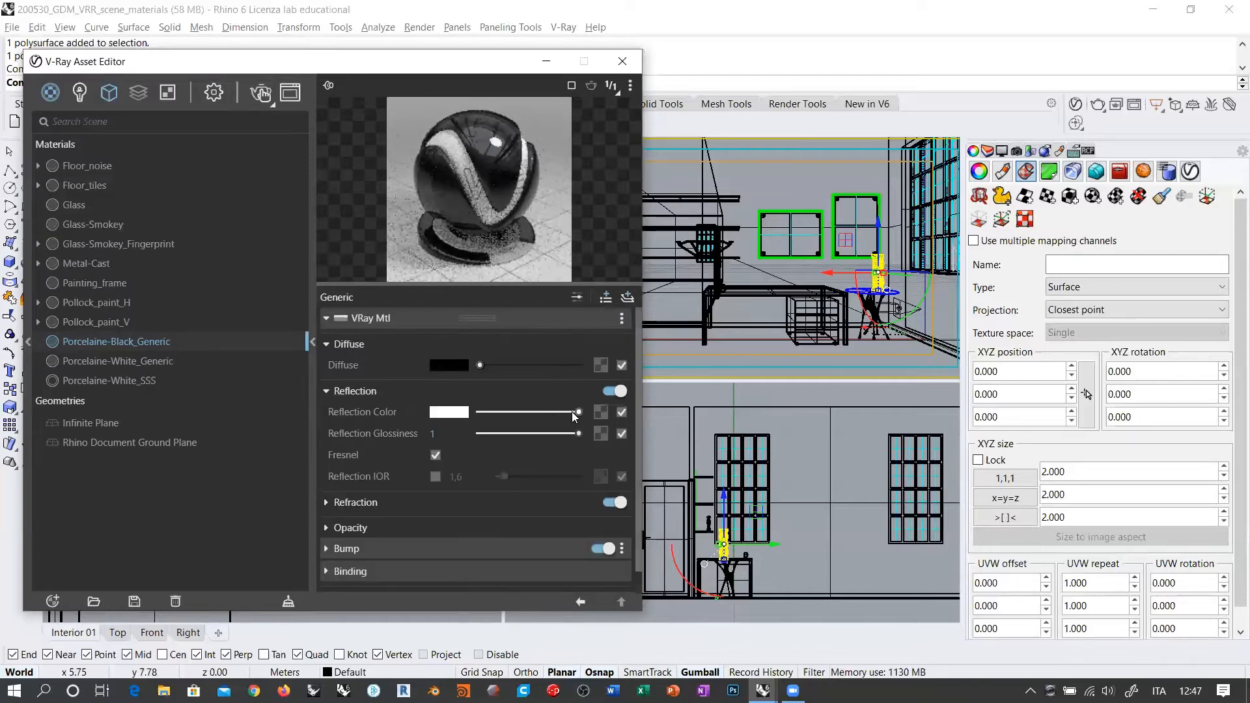
drag(576, 412, 406, 414)
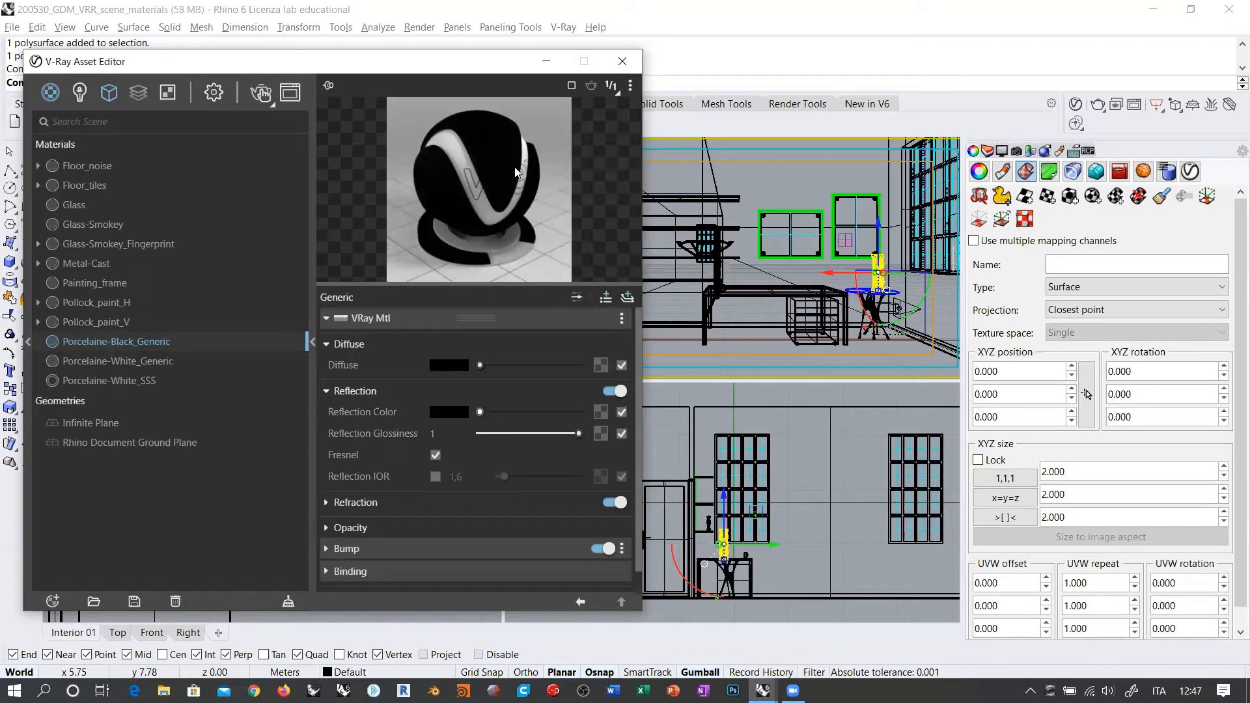
Step: Set the diffuse color of Porcelaine-Black_Generic to a near-black grey with a value of 0.05
click(455, 364)
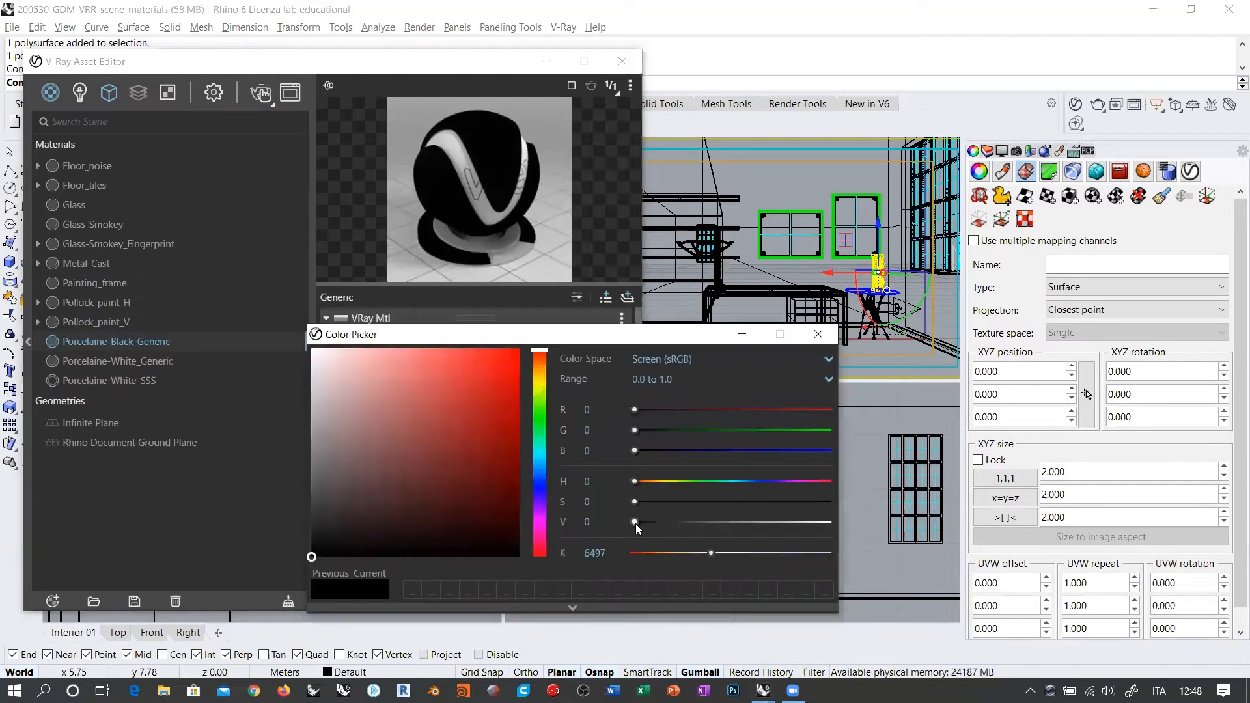
drag(636, 524, 637, 524)
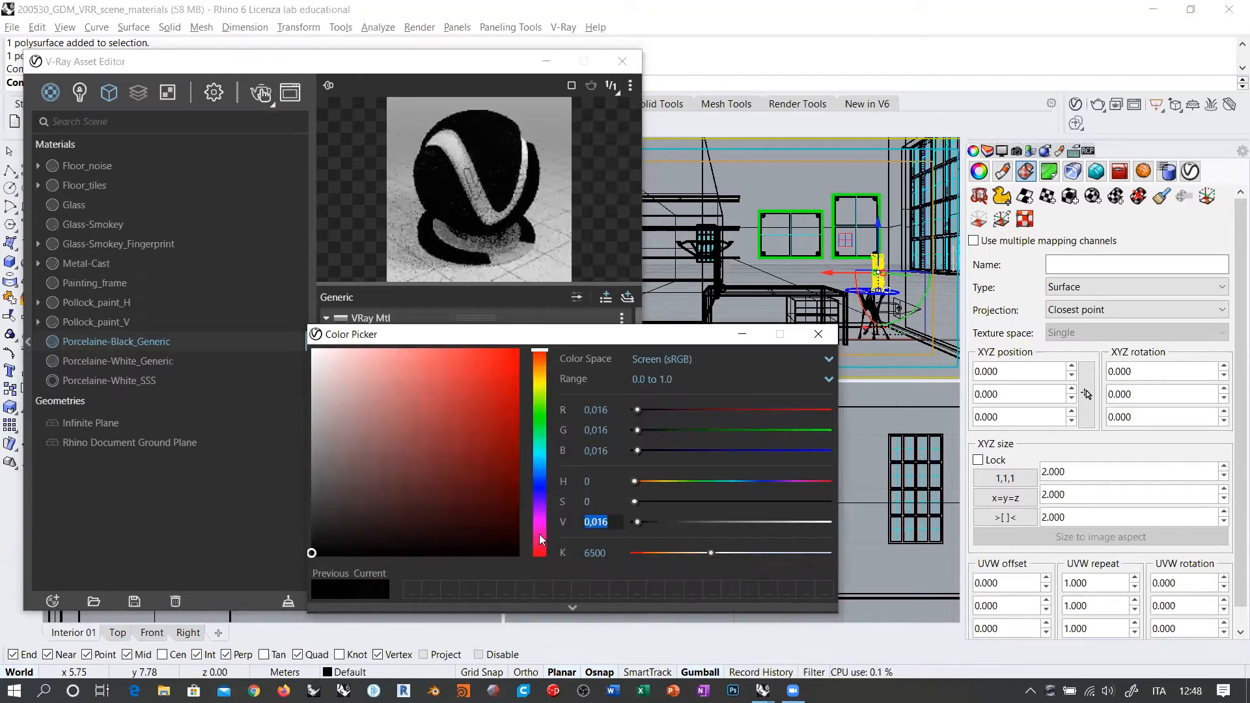
drag(638, 522, 643, 524)
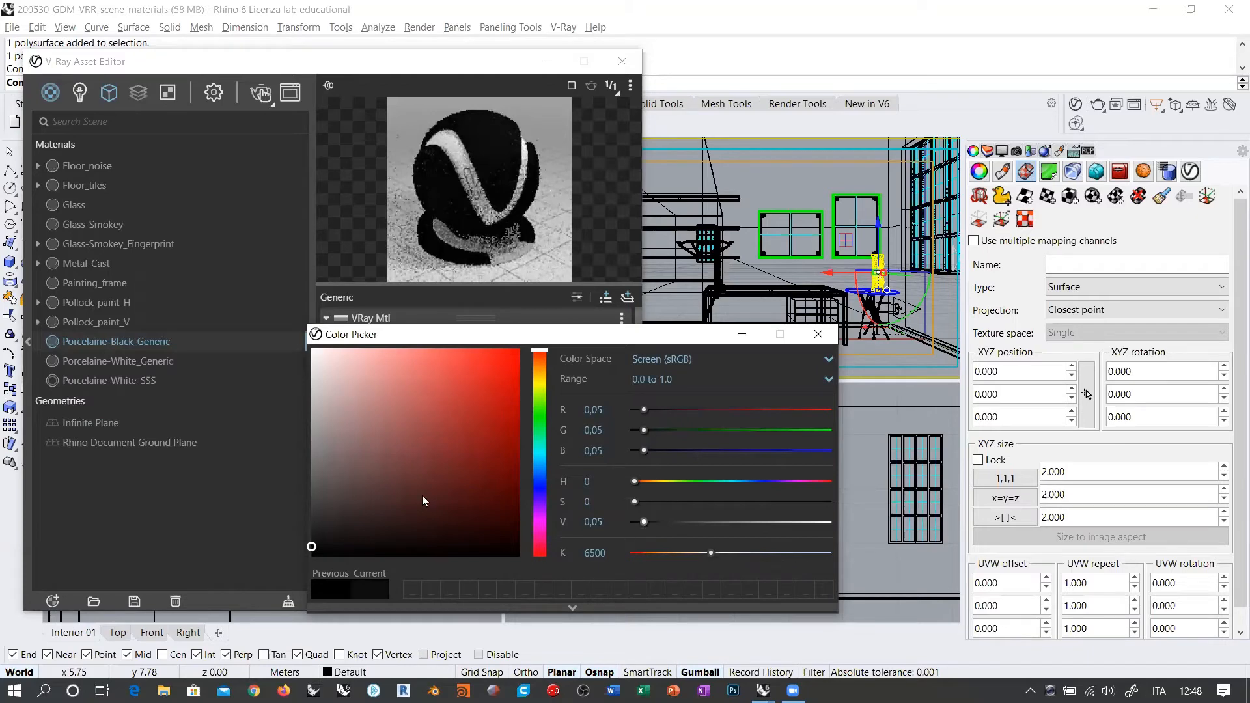
click(819, 334)
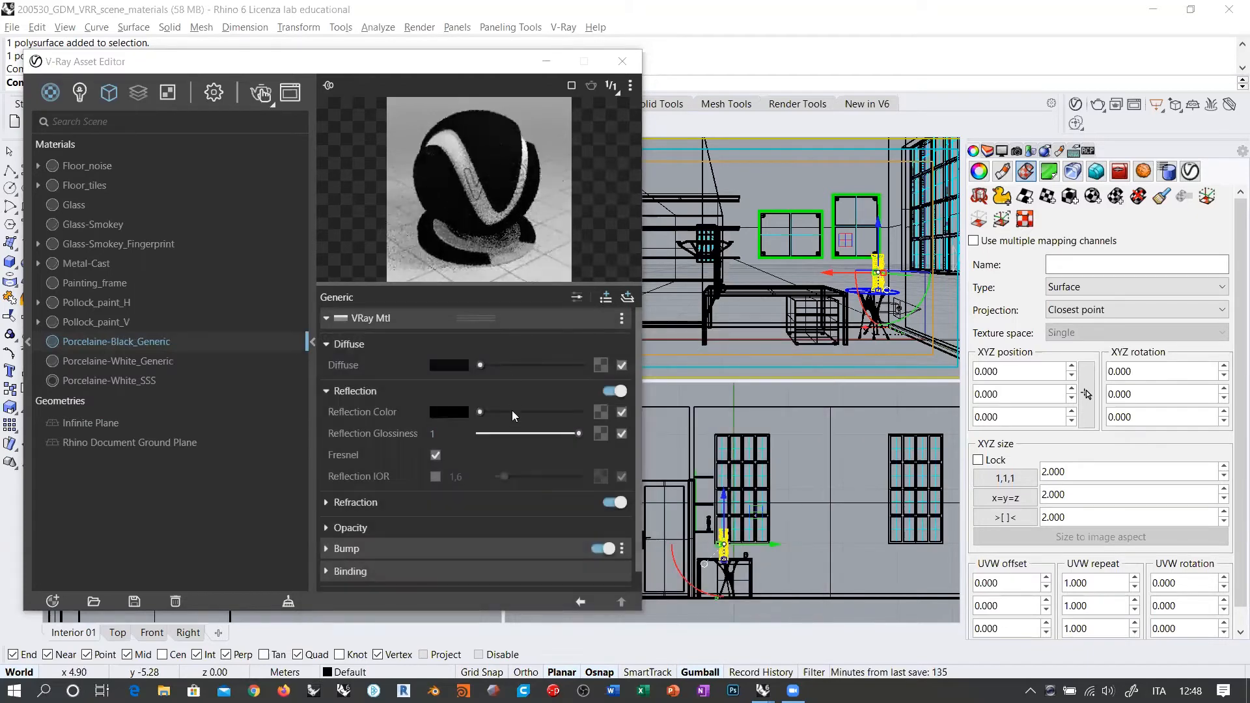
Step: Bring the reflection color of Porcelaine-Black_Generic back to white and show its refraction settings
drag(480, 411, 638, 424)
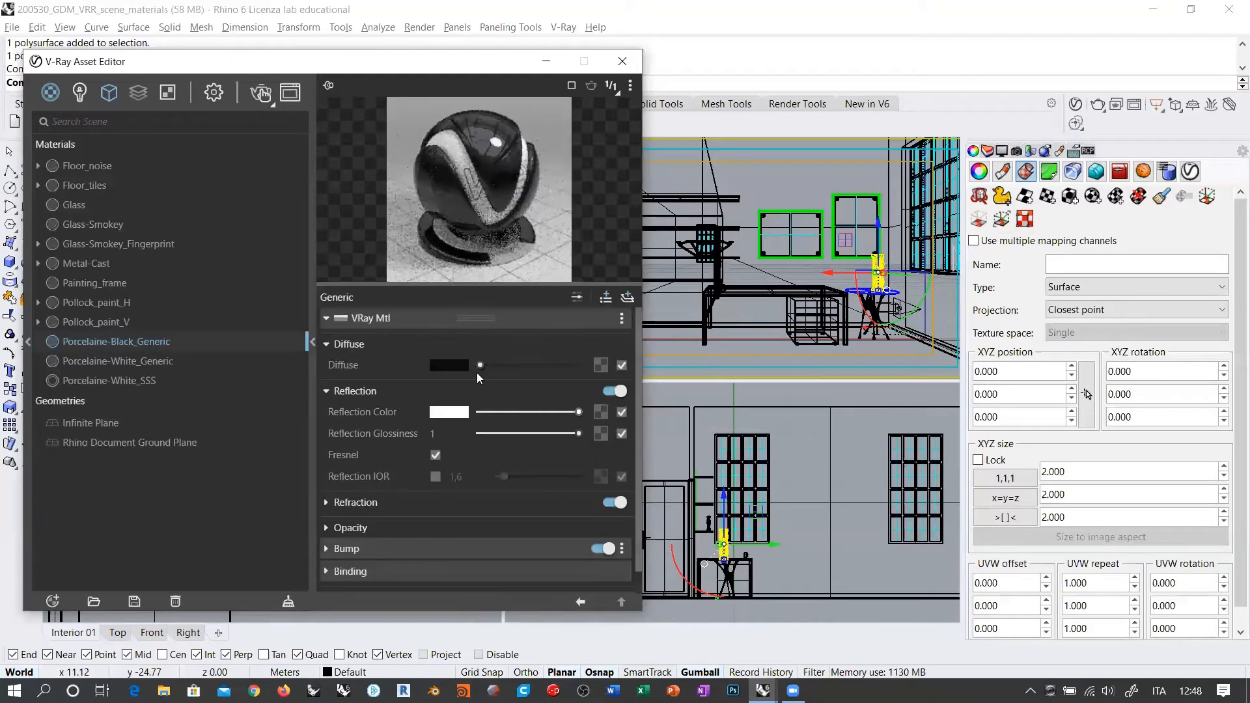
click(326, 504)
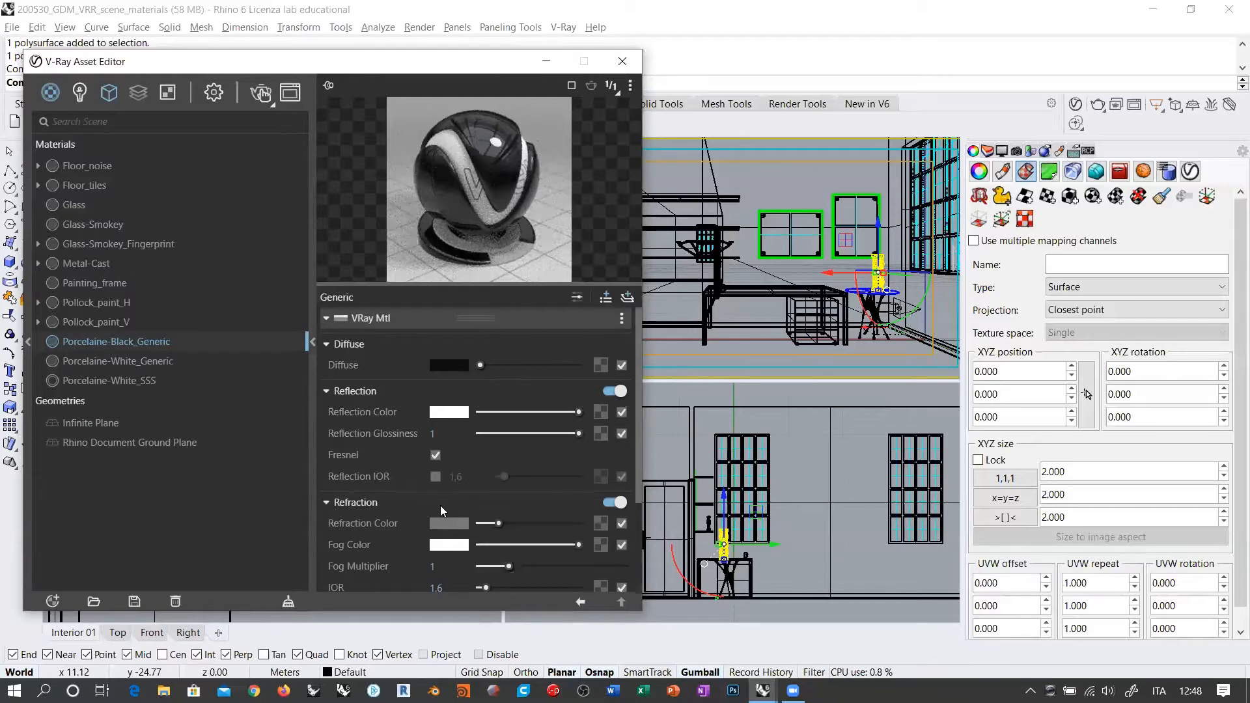
scroll(440, 505, down, 5)
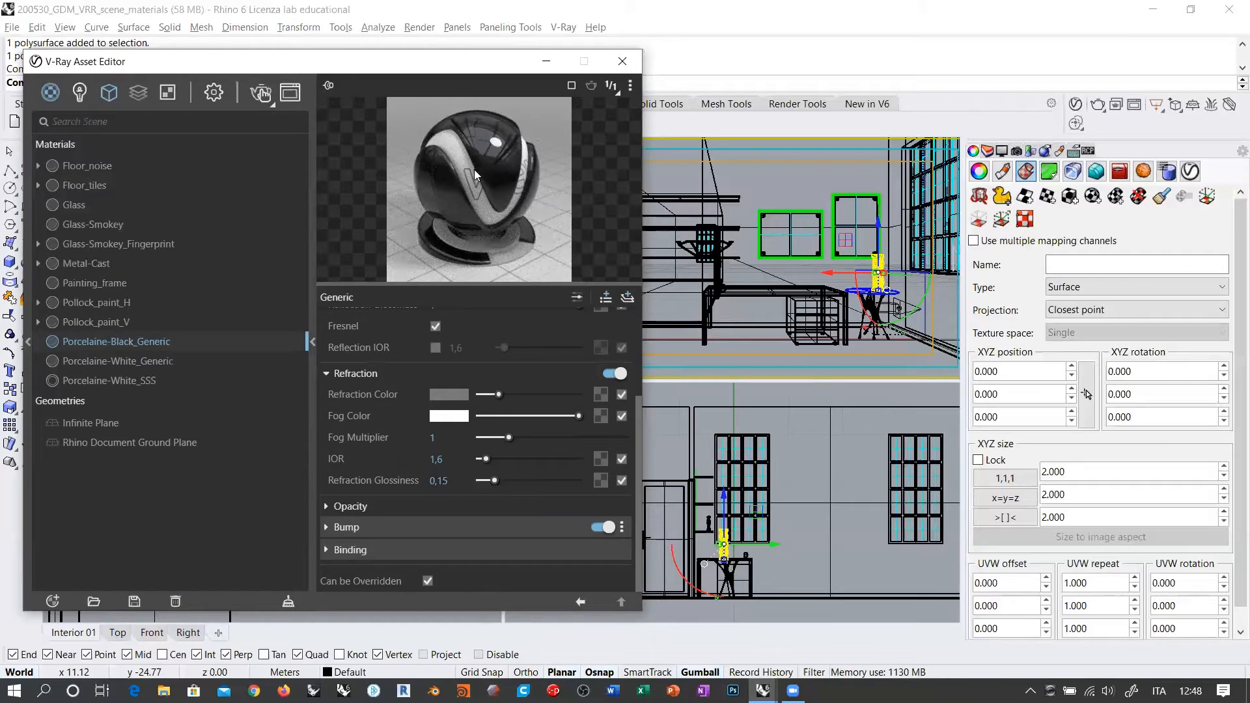
Step: Apply the Porcelaine-Black_Generic material to the selected object on the small side table and close the asset editor
click(621, 64)
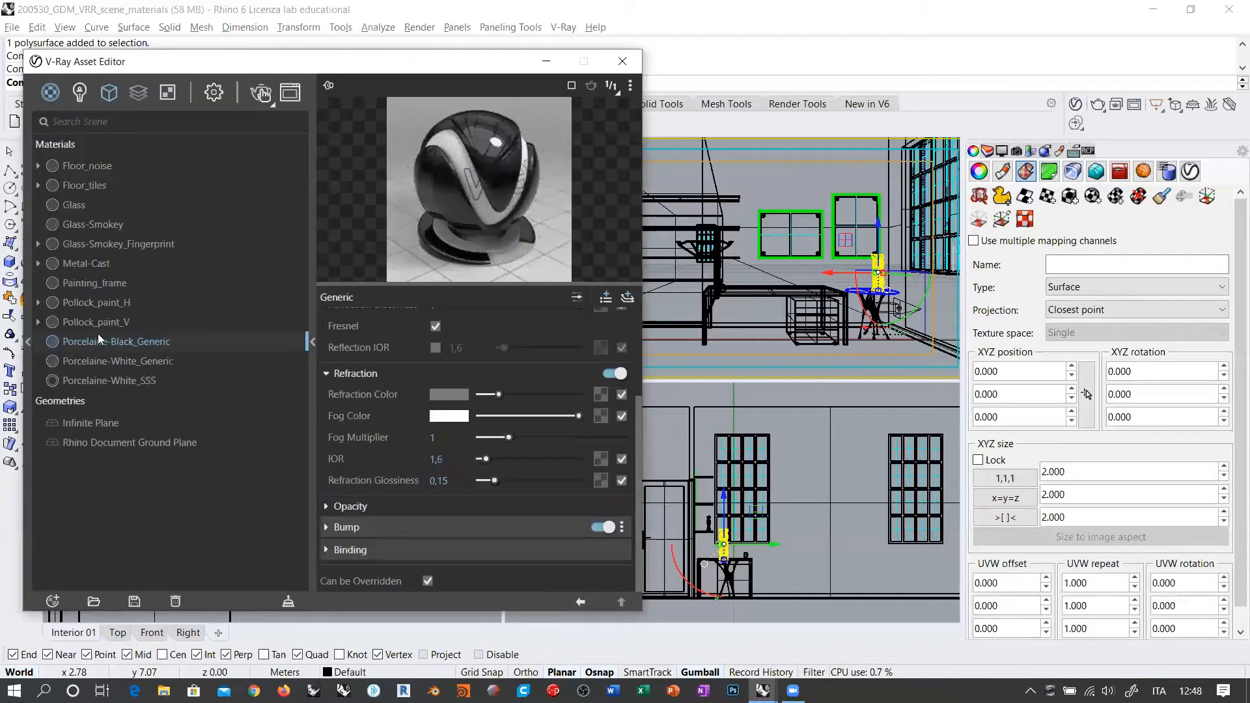
right_click(101, 338)
click(112, 370)
click(621, 63)
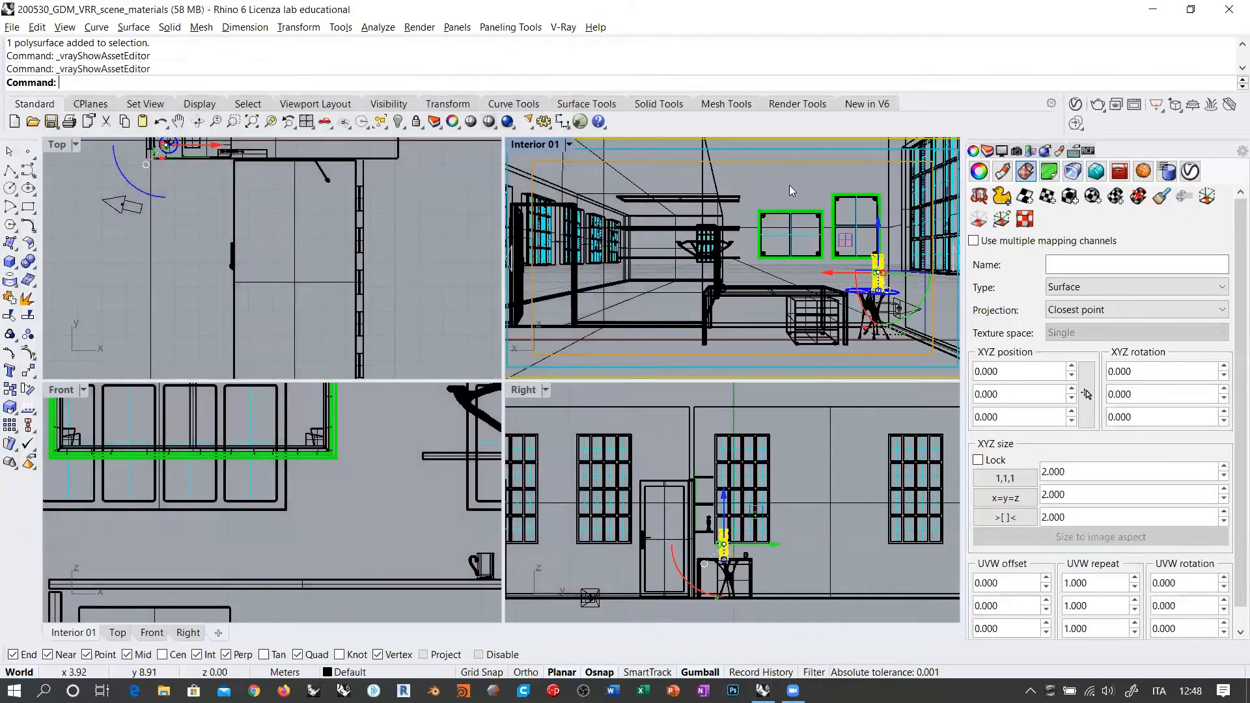
Step: Preview the Interior 01 viewport in V-Ray Interactive display mode, then return it to Wireframe
click(789, 185)
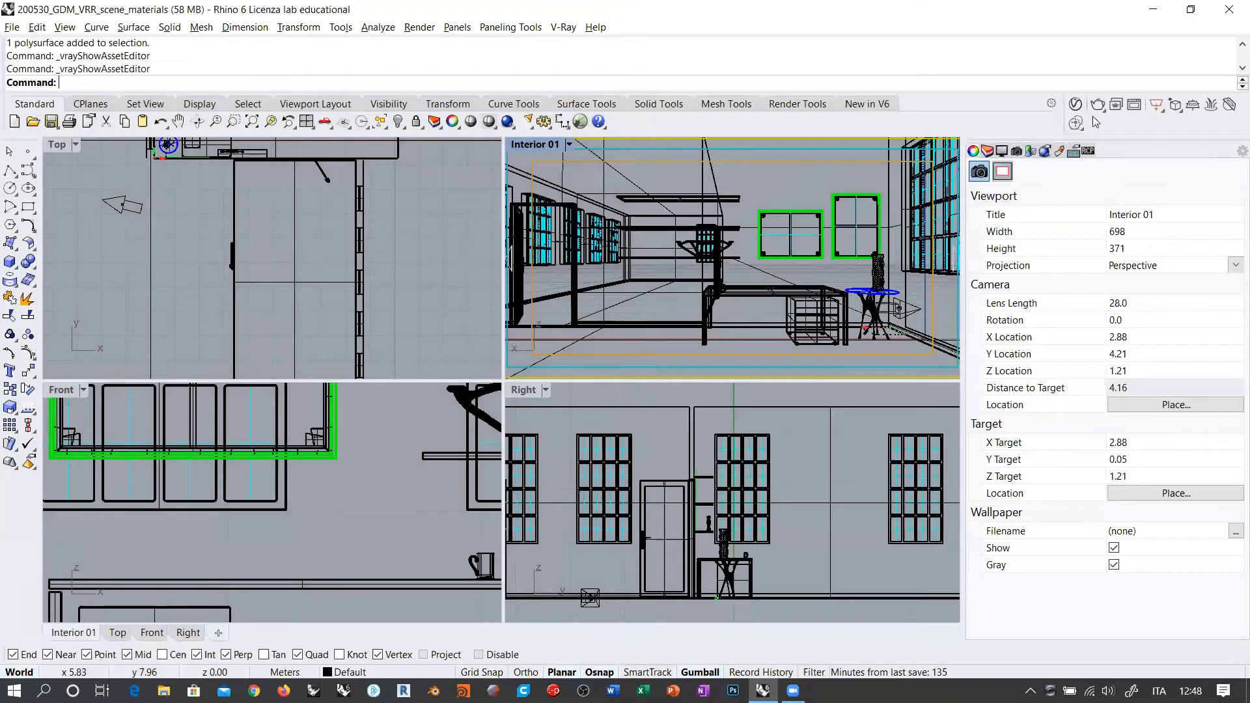
click(568, 144)
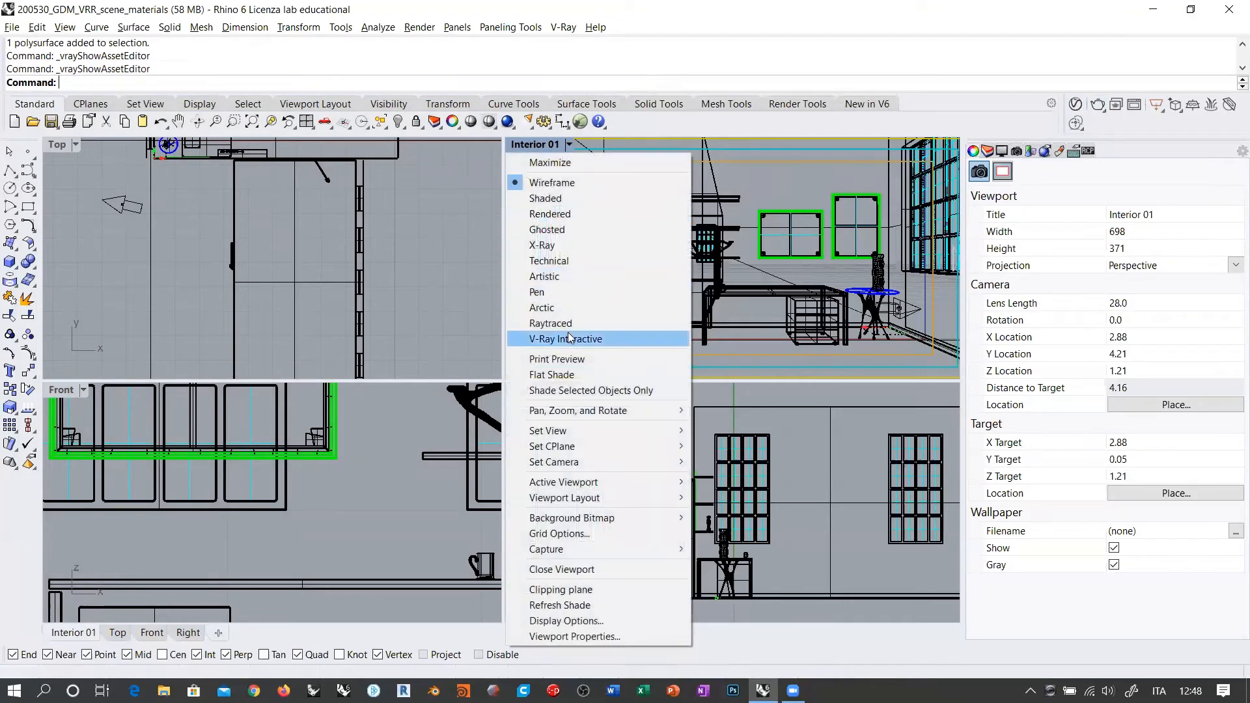
click(569, 339)
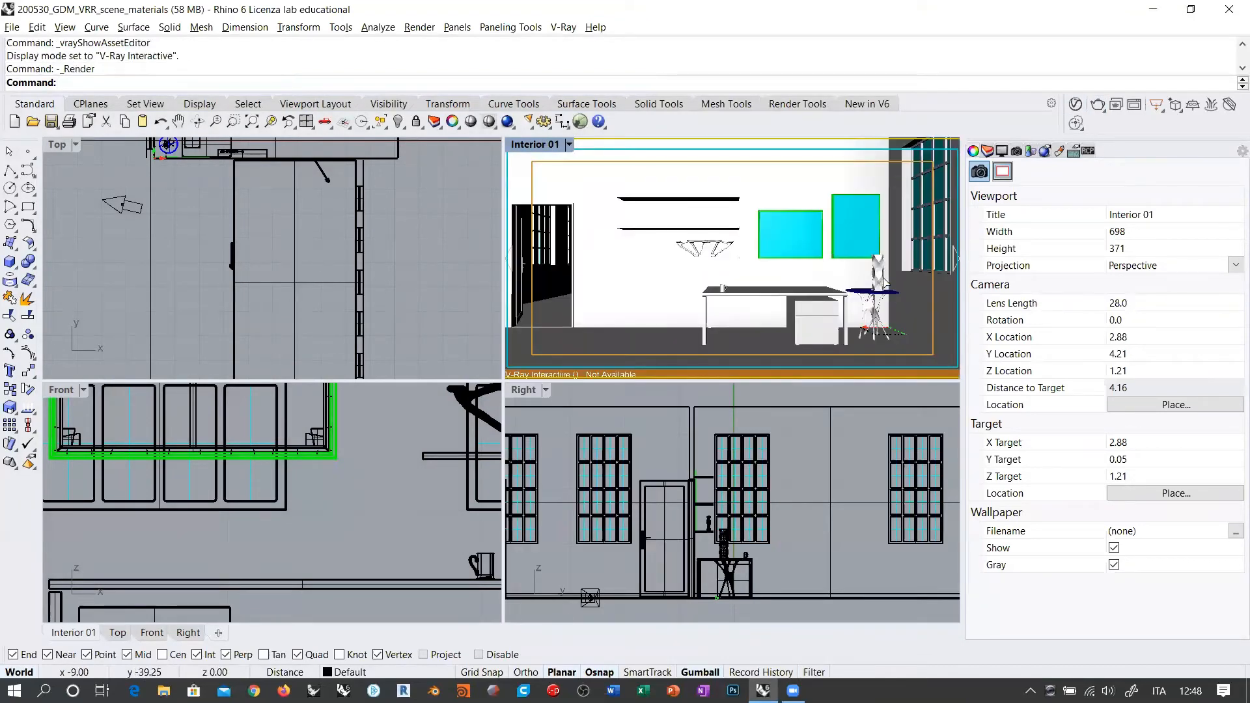
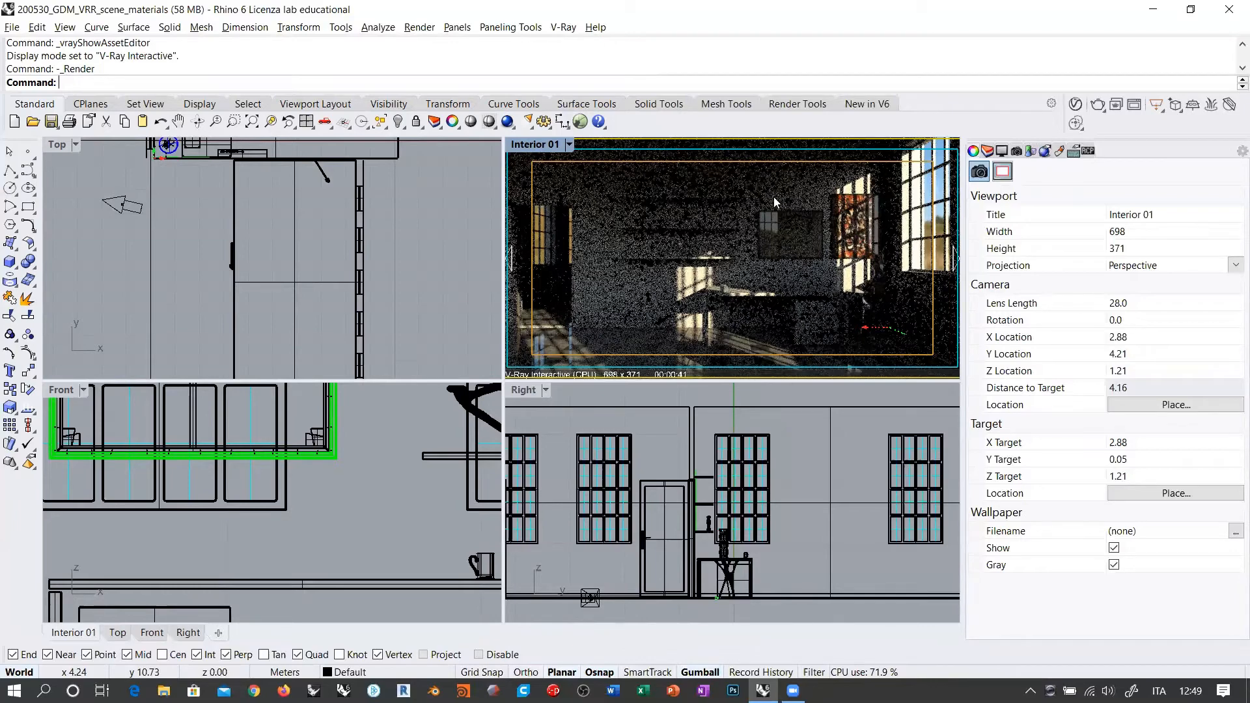
click(537, 144)
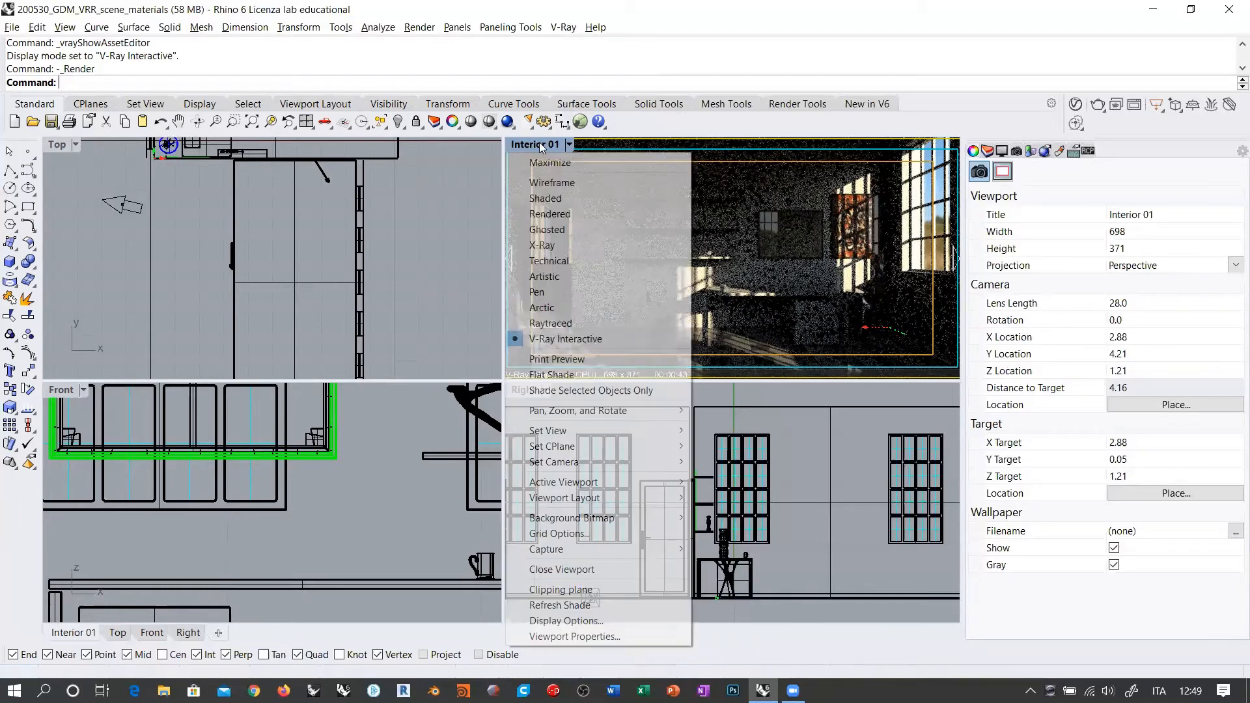
click(531, 154)
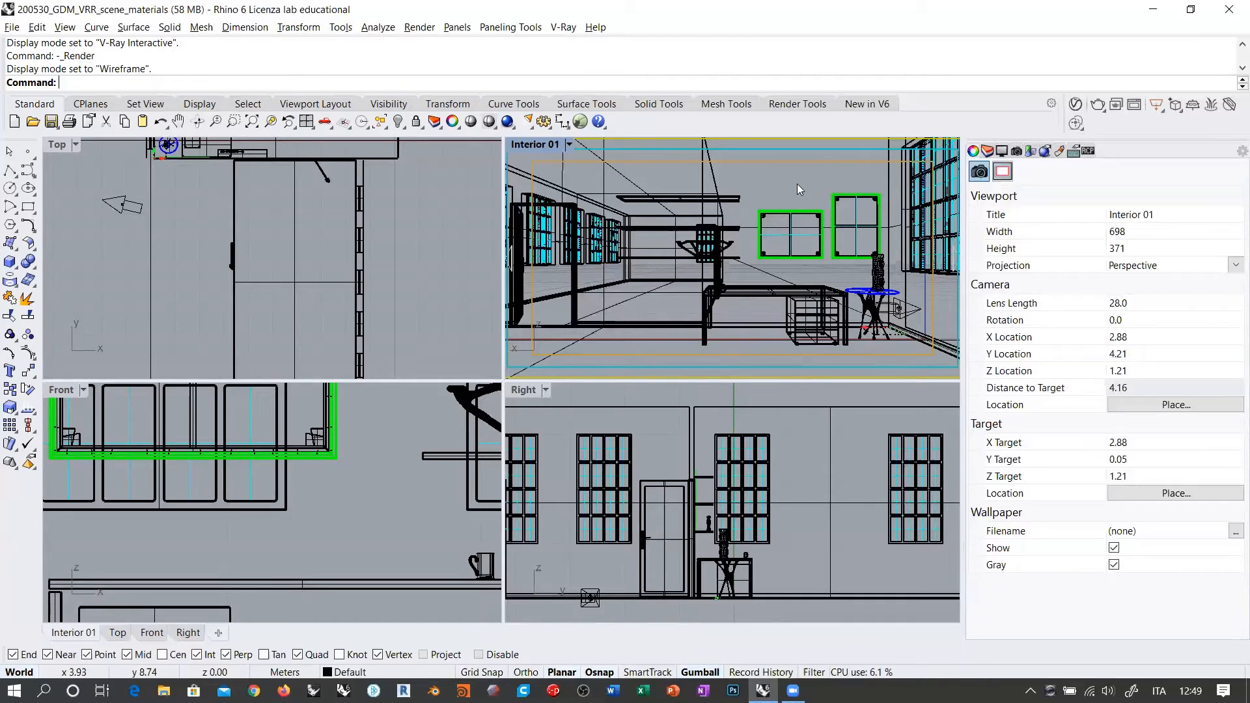
Step: Select the back wall surface in the Interior 01 view and create a new Generic V-Ray material
click(604, 179)
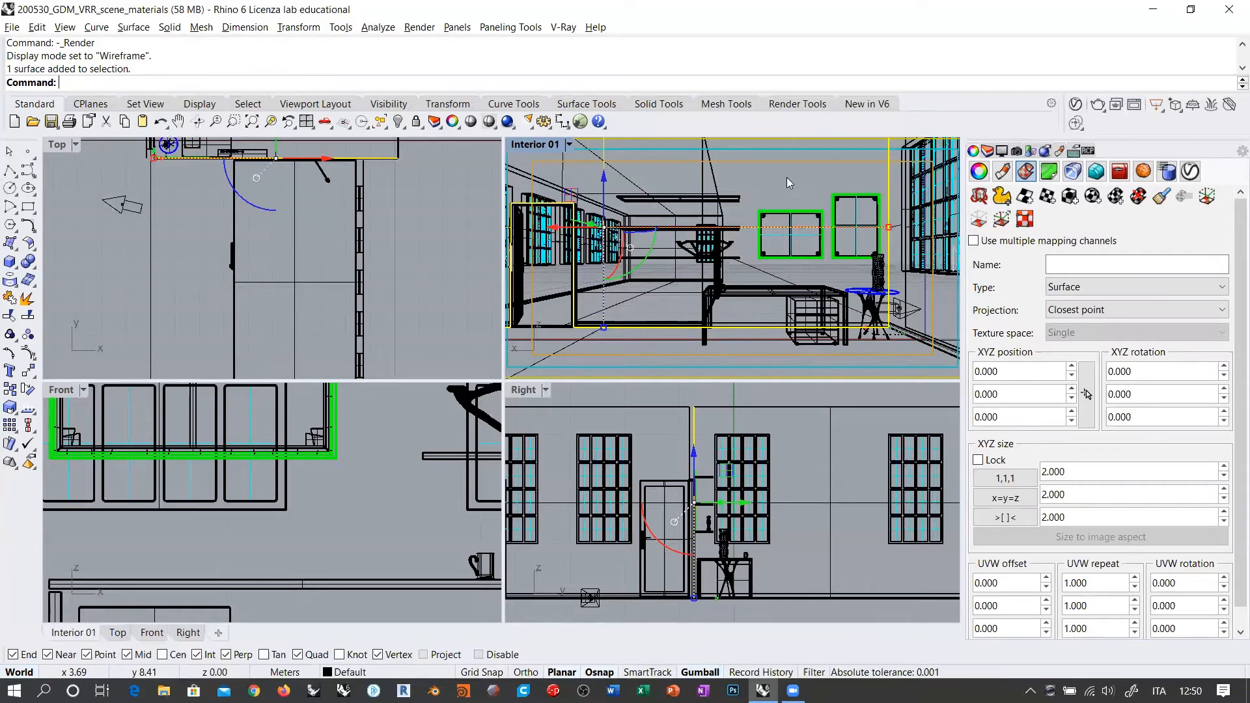
click(1075, 105)
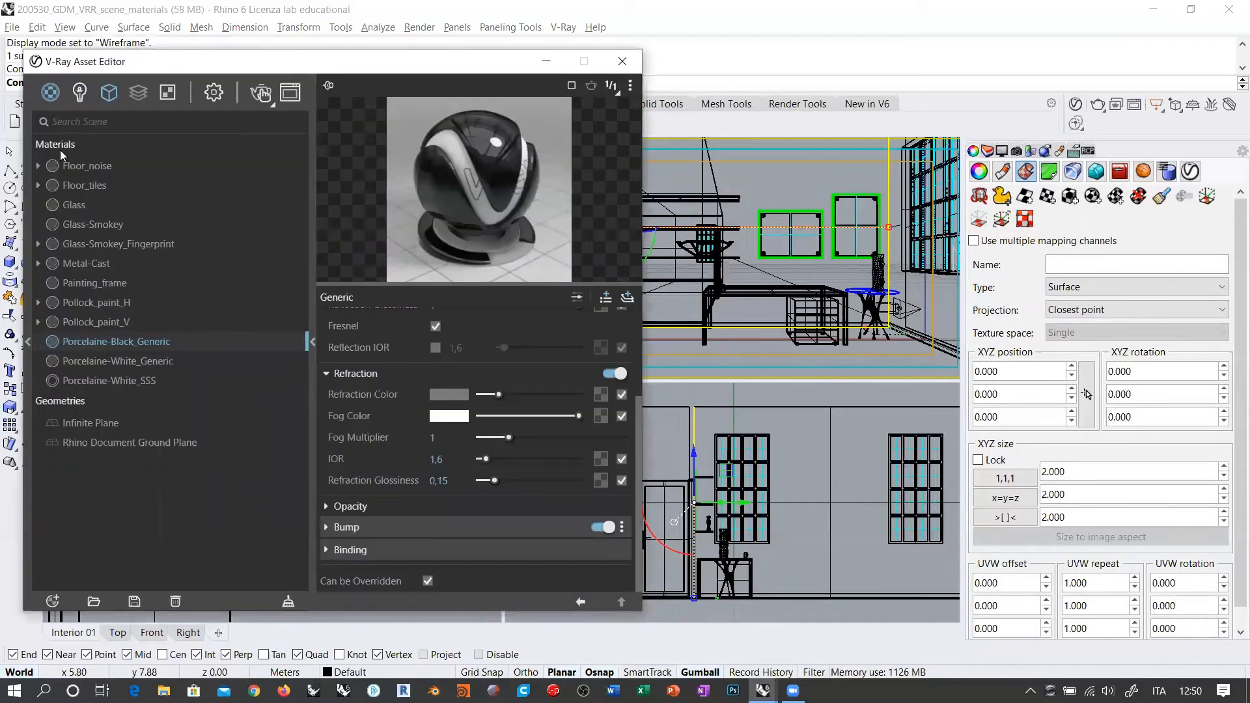
click(53, 598)
mouse_move(62, 581)
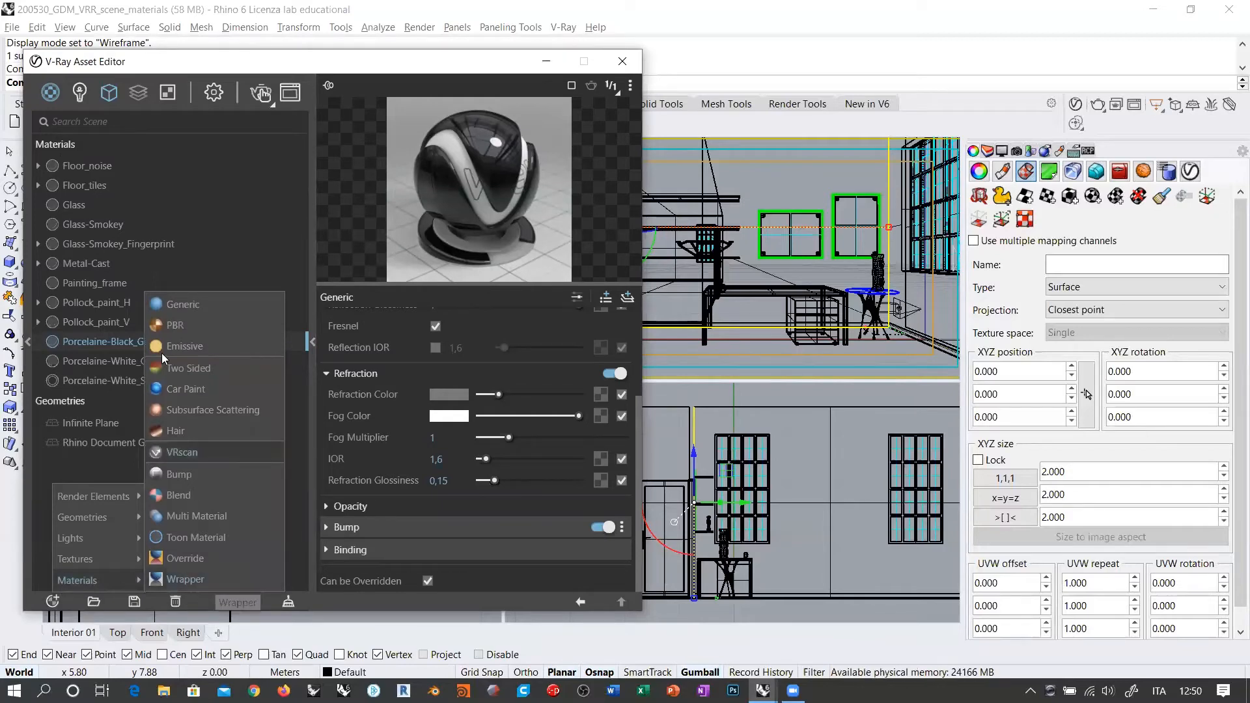
click(181, 306)
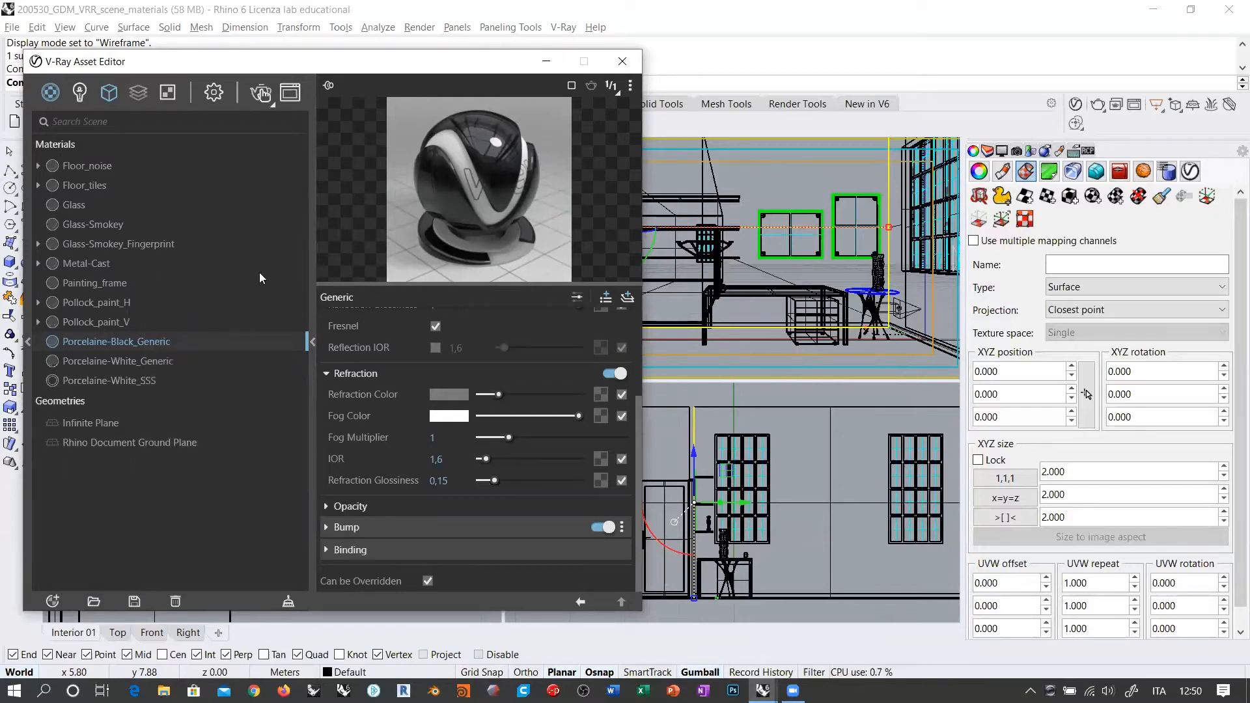
Step: Rename the new Generic material as Wall_BAD***
right_click(76, 203)
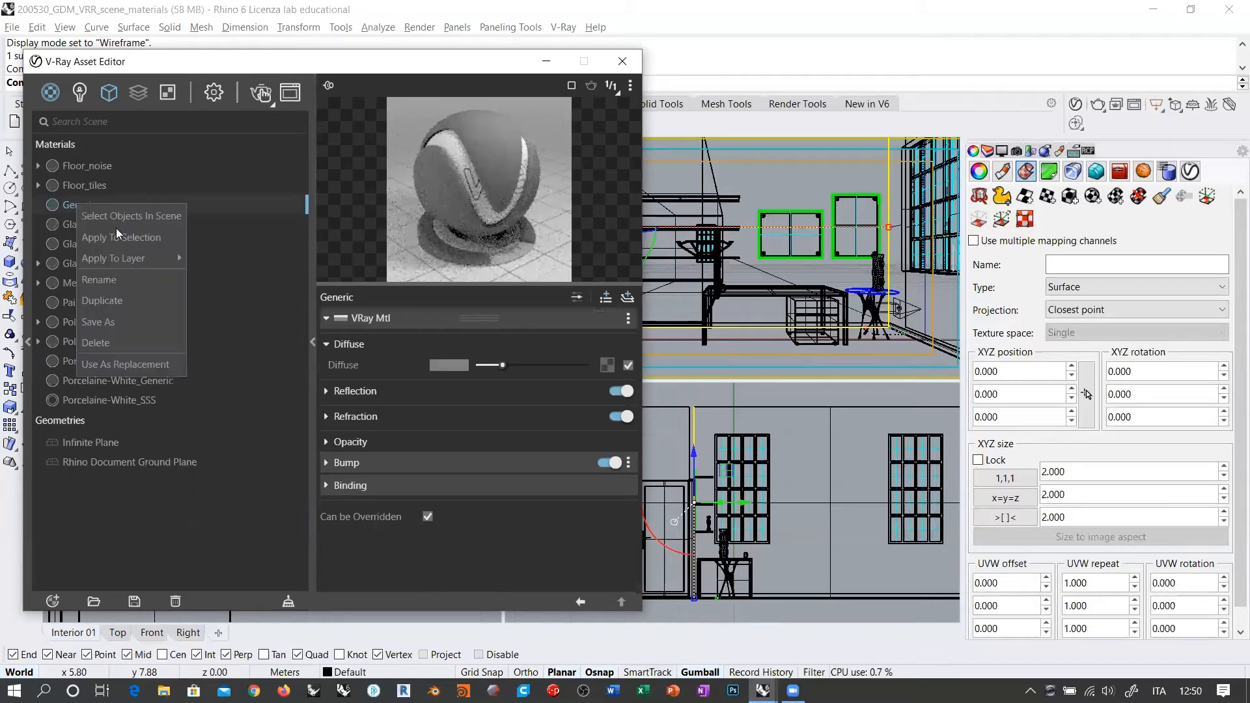
click(112, 281)
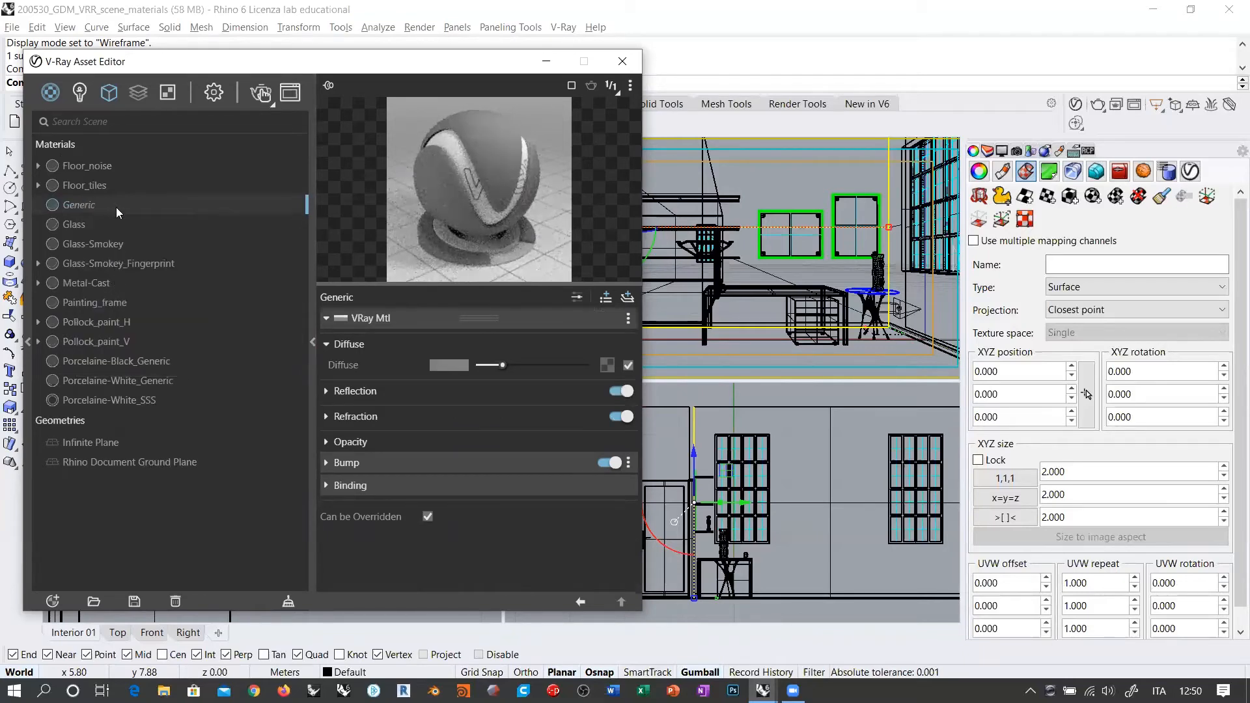
text(Wall_)
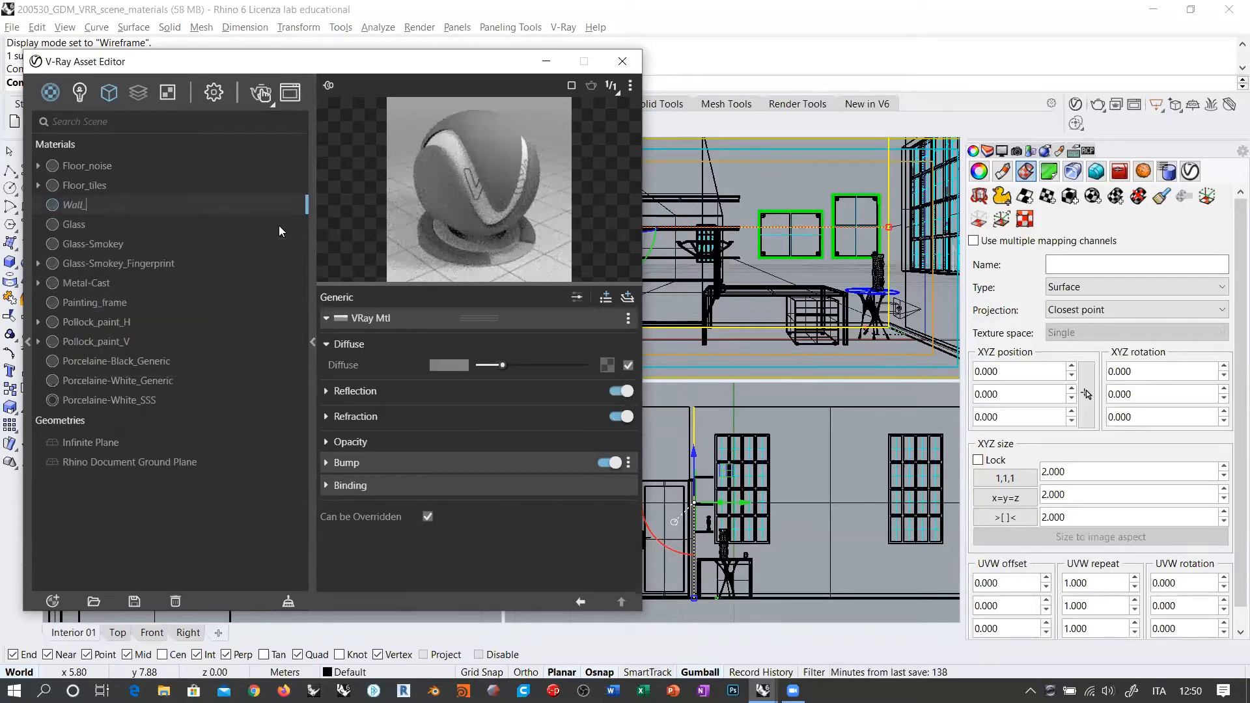
text(BAD***)
key(Return)
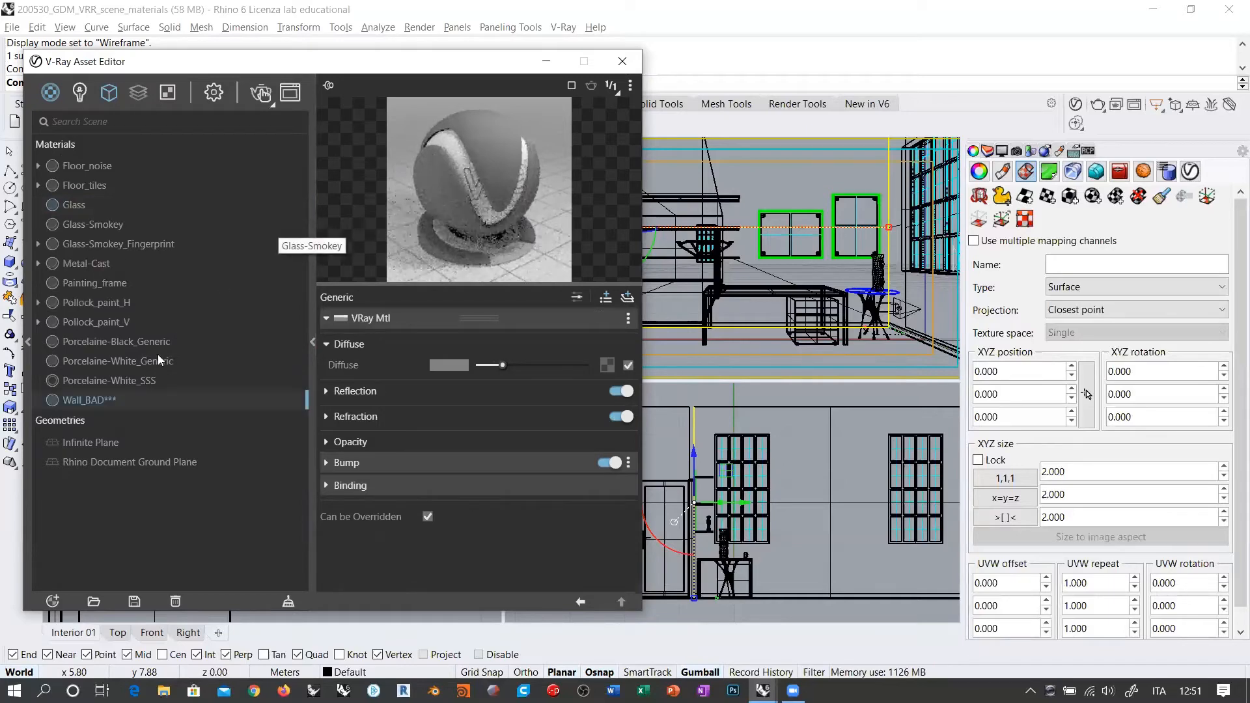
Step: Set the diffuse color of the Wall_BAD*** material to fully saturated bright red
click(449, 364)
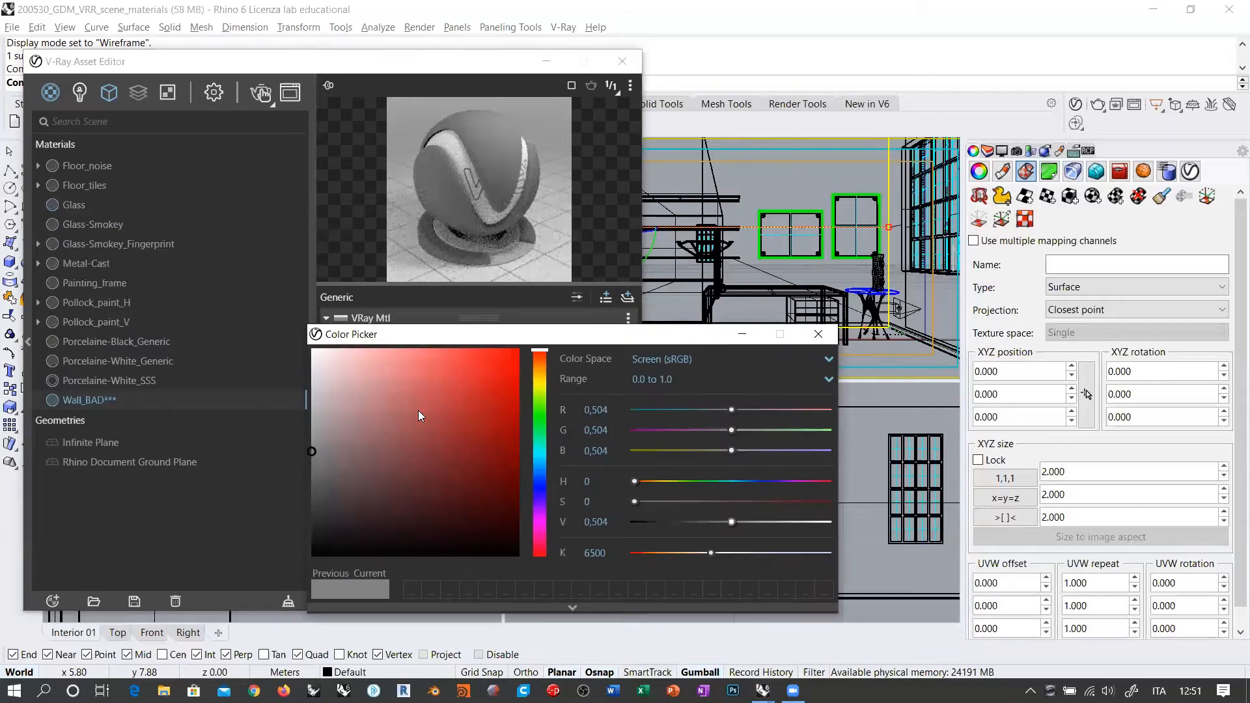
drag(418, 410, 519, 349)
click(819, 334)
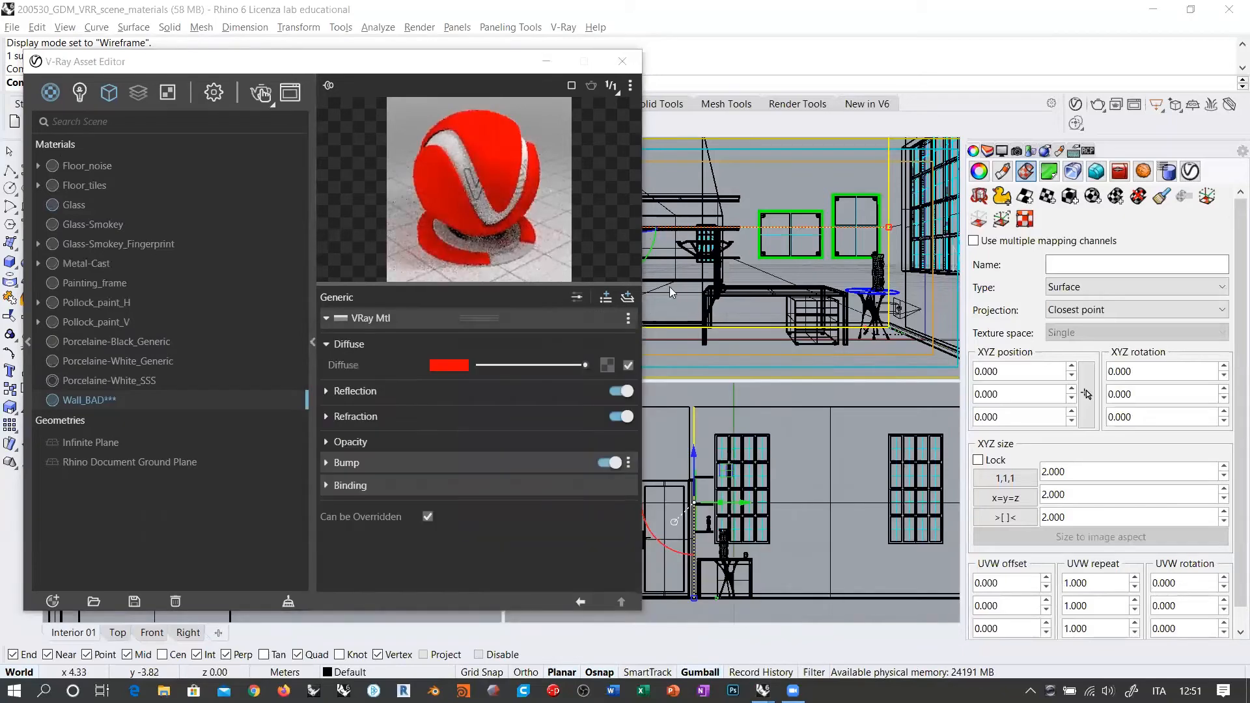
Step: Apply the Wall_BAD*** material to the selected back wall, clear the selection and close the asset editor
right_click(83, 399)
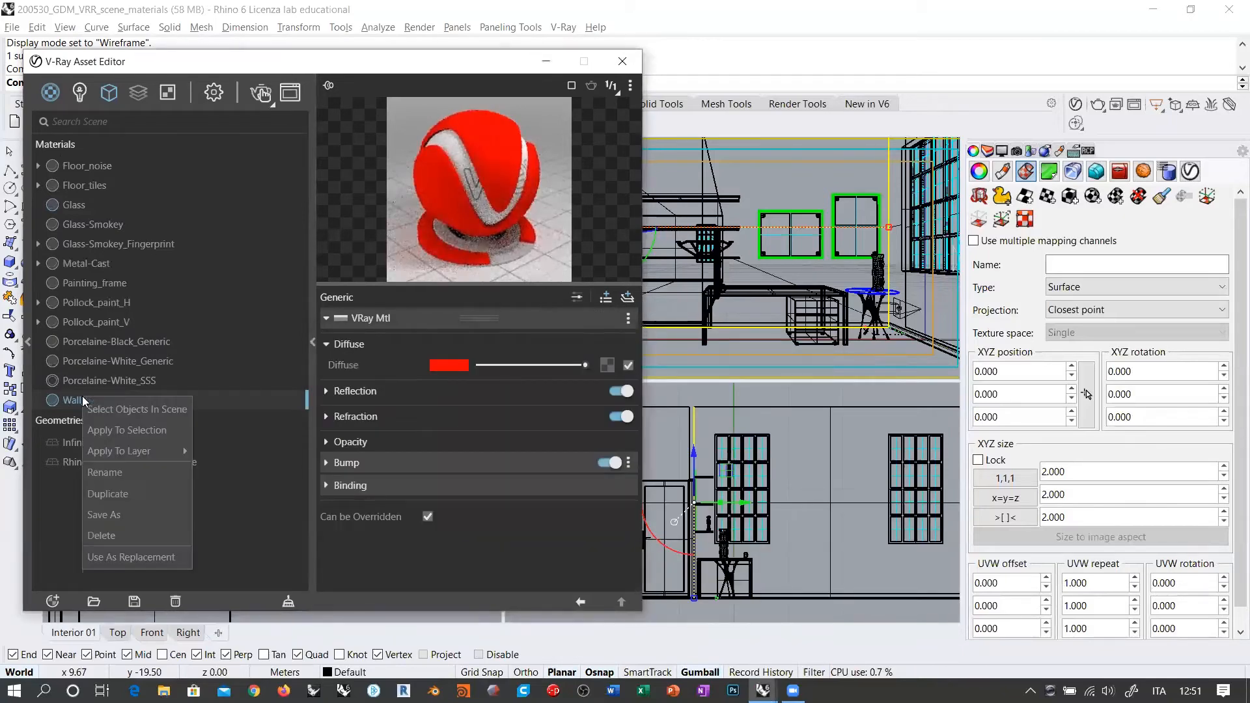
click(117, 430)
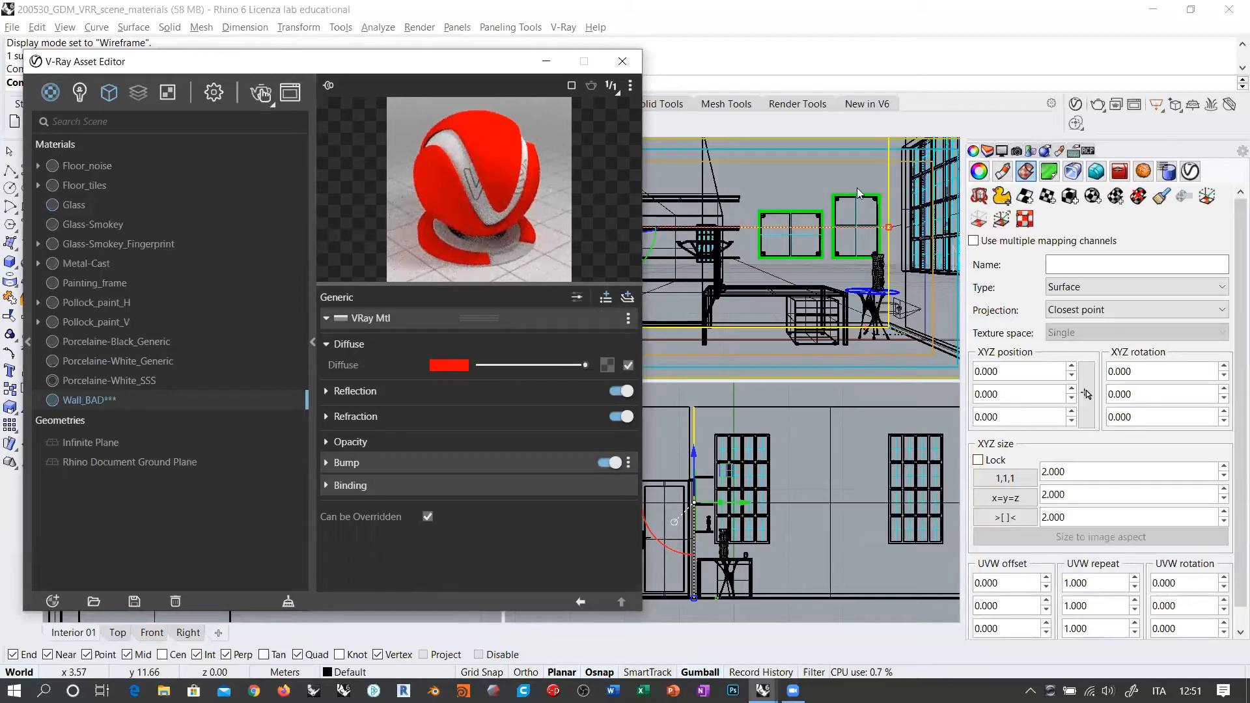
click(810, 181)
click(623, 61)
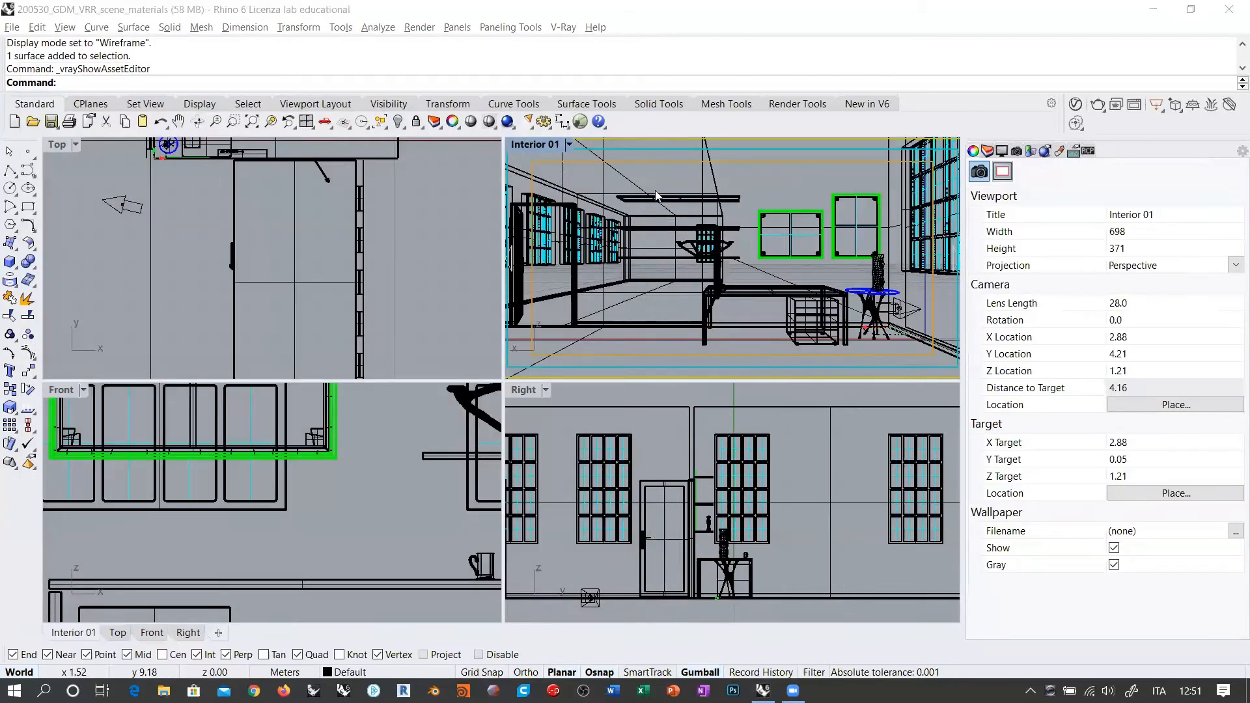
Step: Preview the red wall in the Interior 01 viewport with V-Ray Interactive, then return the view to Wireframe
click(526, 146)
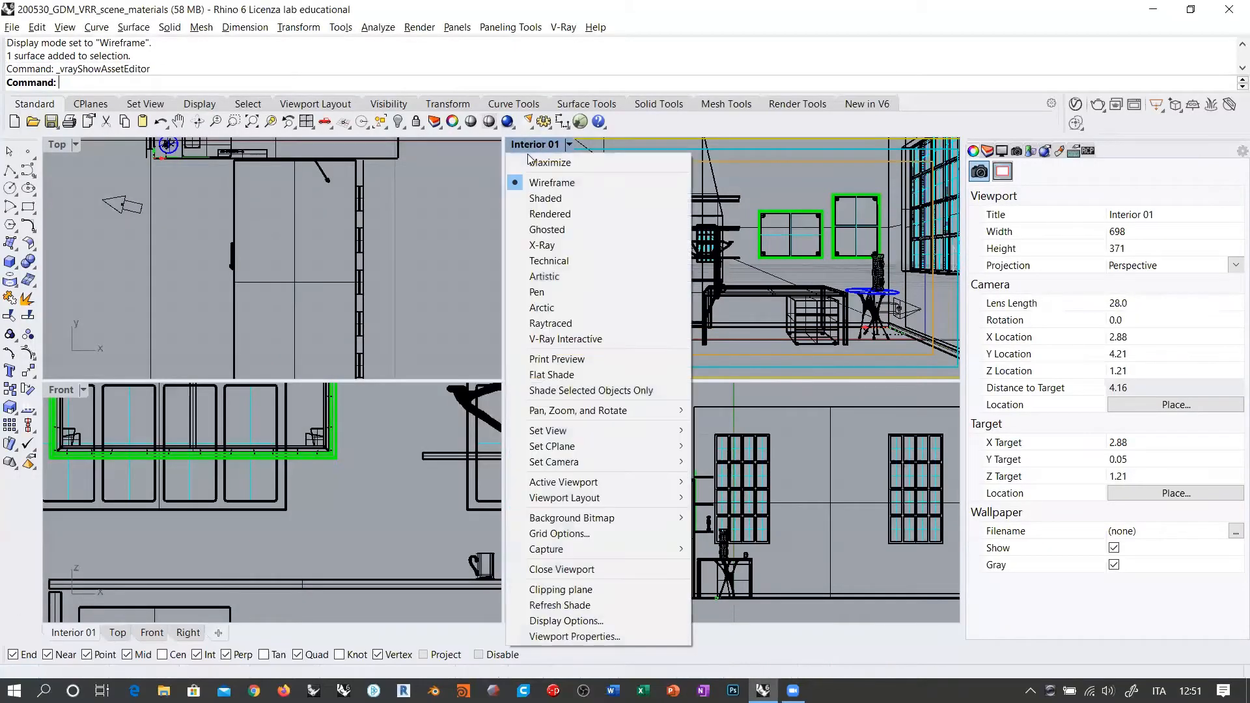
click(565, 338)
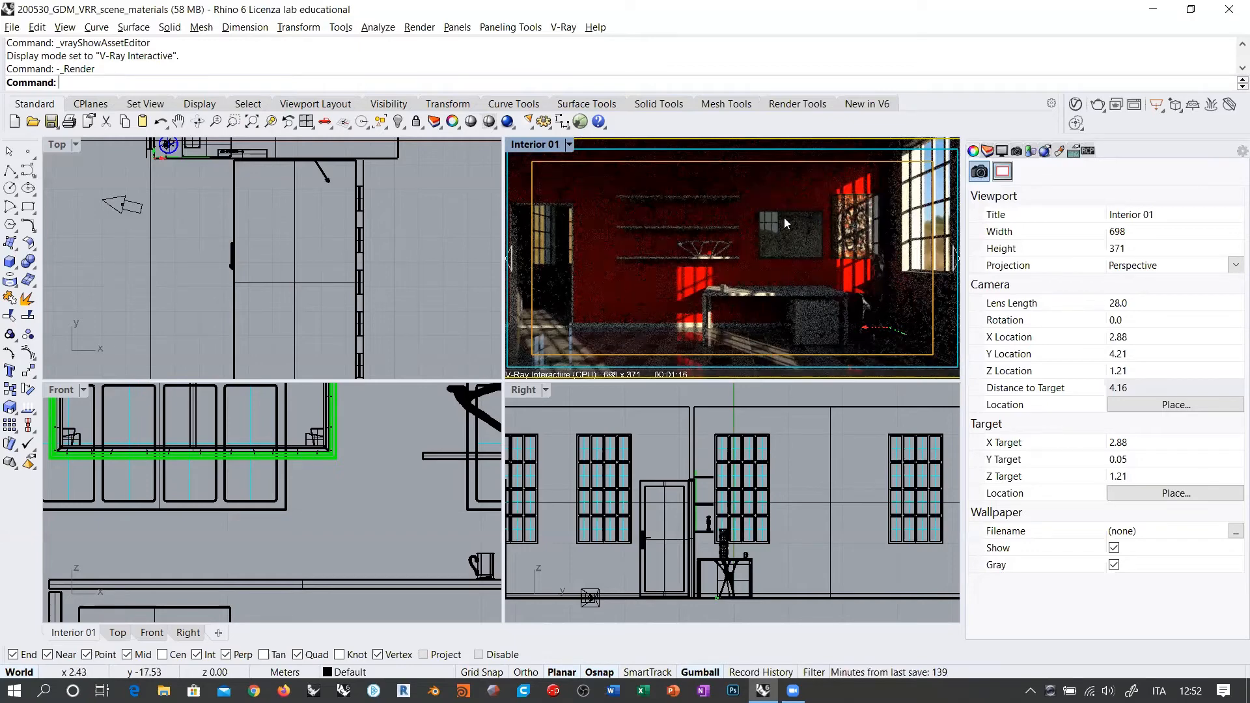
click(553, 149)
Step: Run a V-Ray production render of the Interior 01 view and move the frame buffer window aside
click(901, 229)
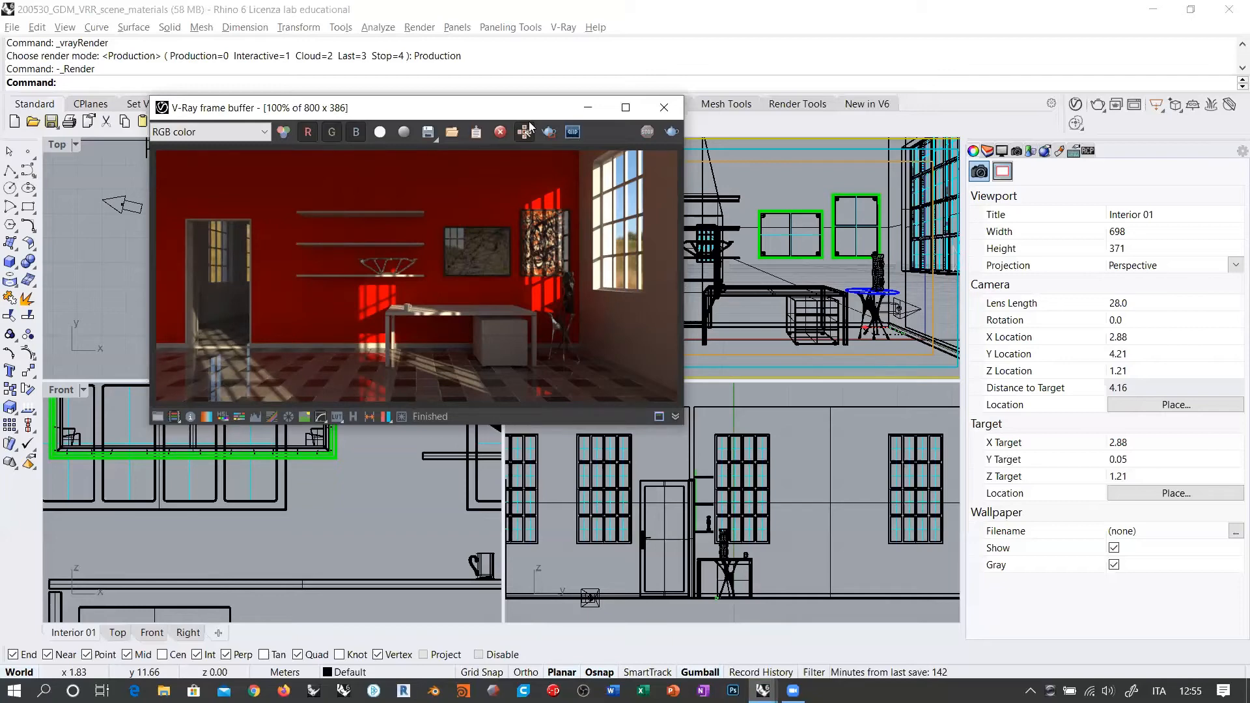
drag(521, 108, 919, 85)
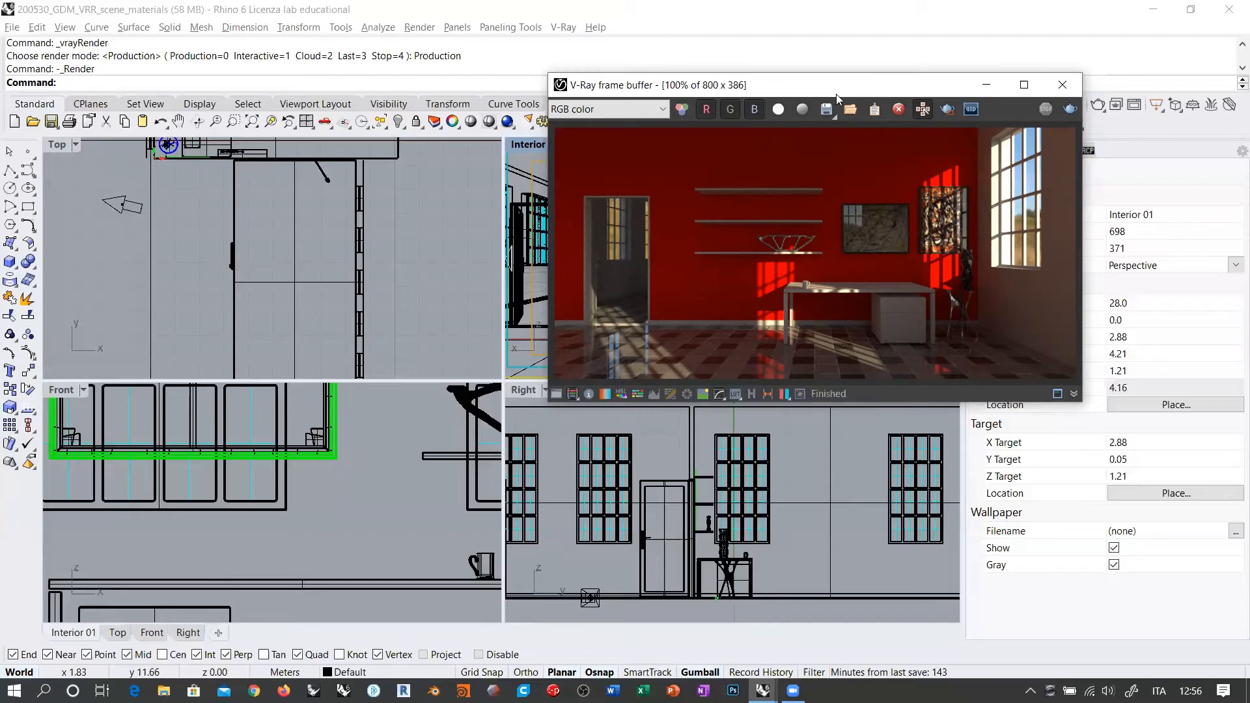
Step: Reduce the saturation of the Wall_BAD*** material's diffuse color to about 0,796 and close the color picker and asset editor
drag(836, 94, 331, 70)
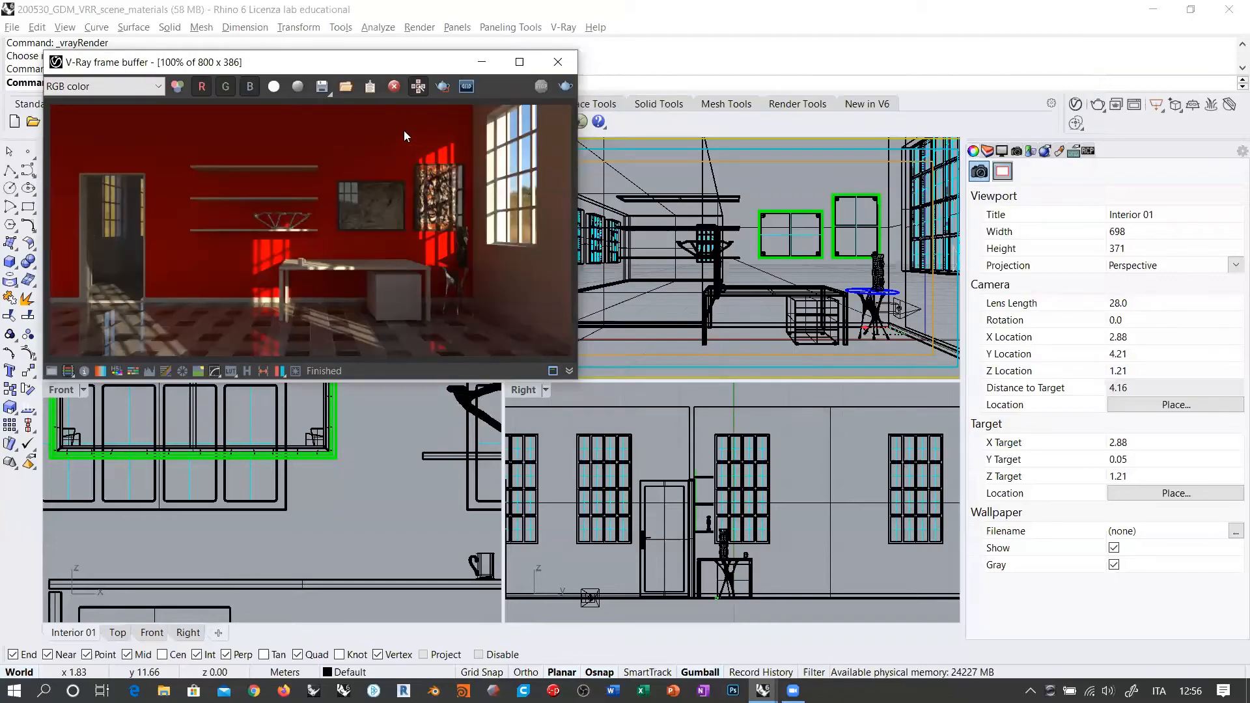
click(1078, 105)
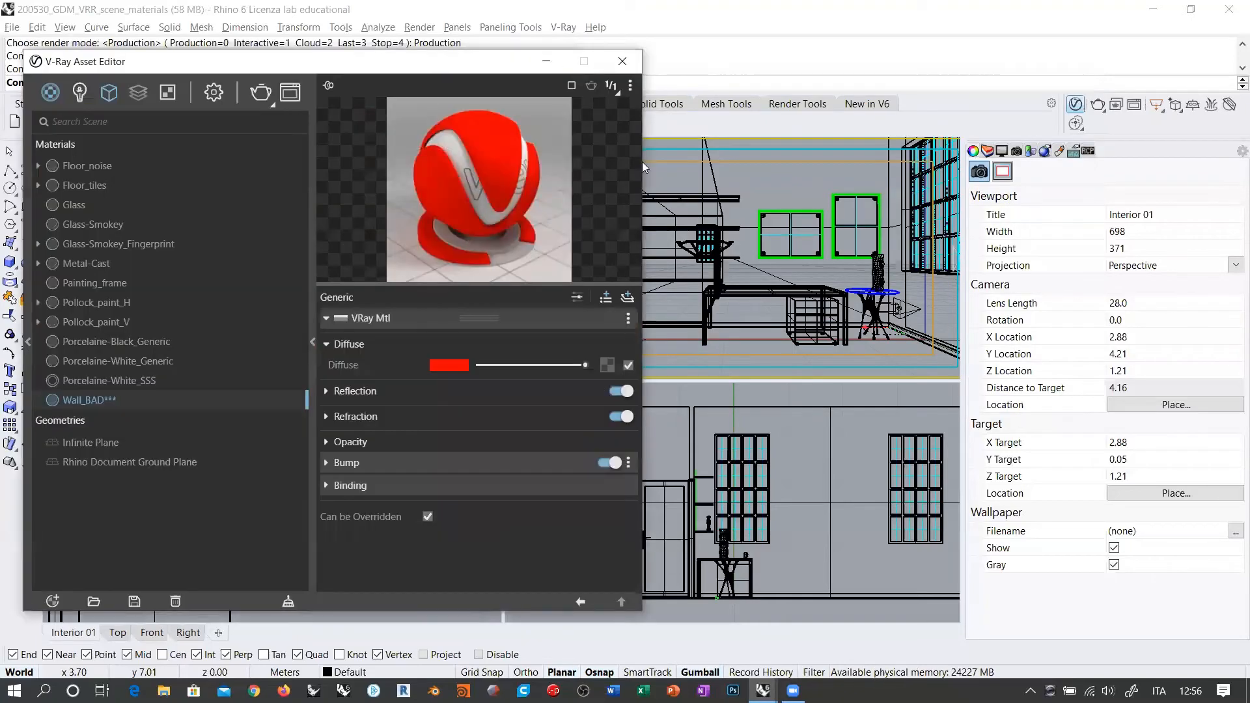
click(452, 358)
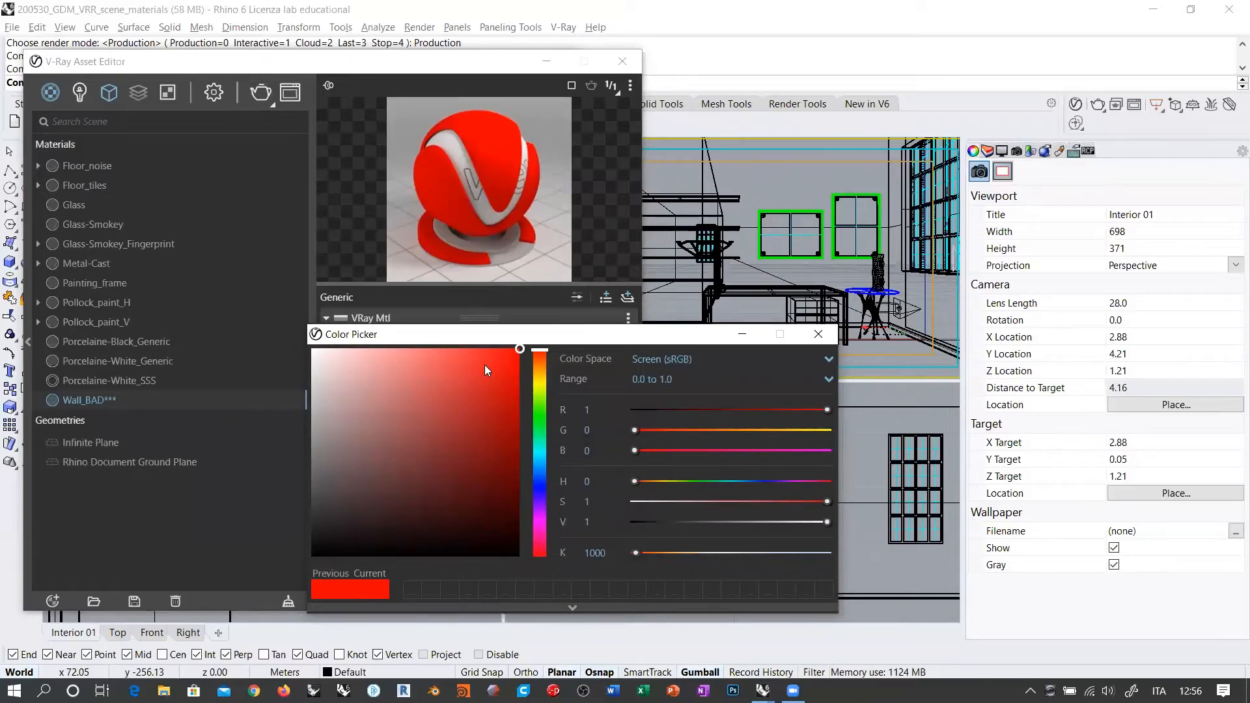
drag(826, 502, 787, 500)
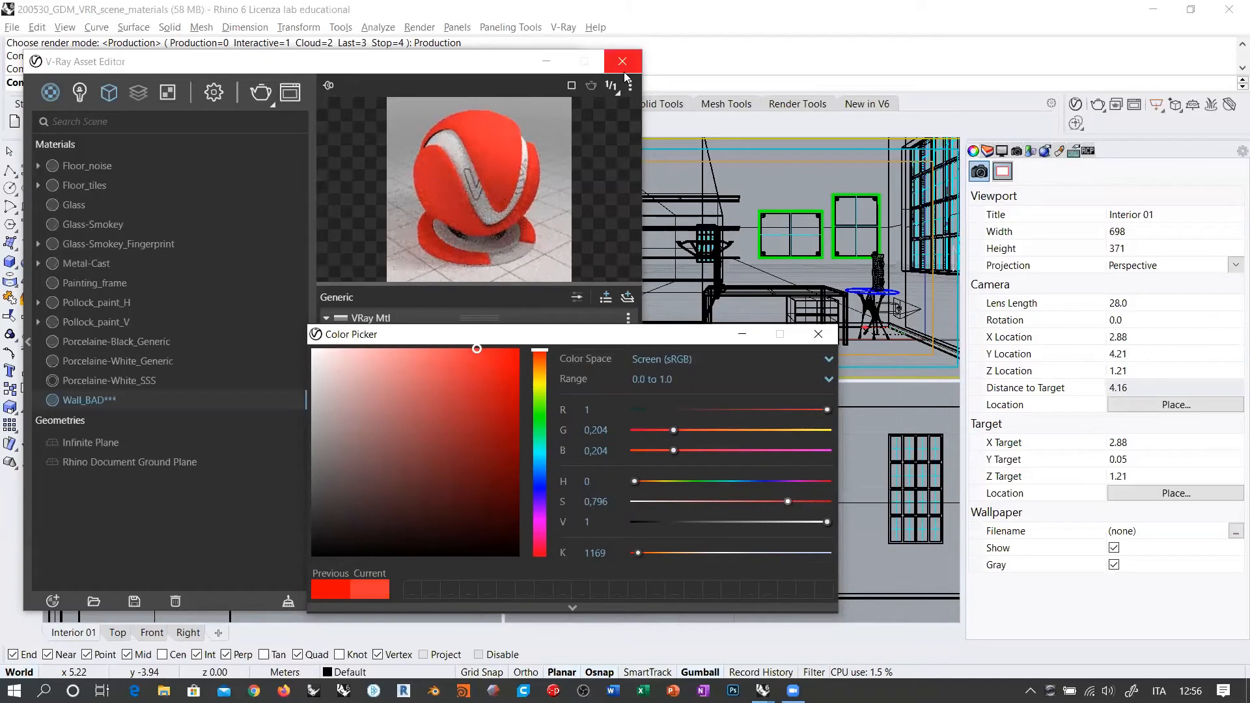
click(818, 334)
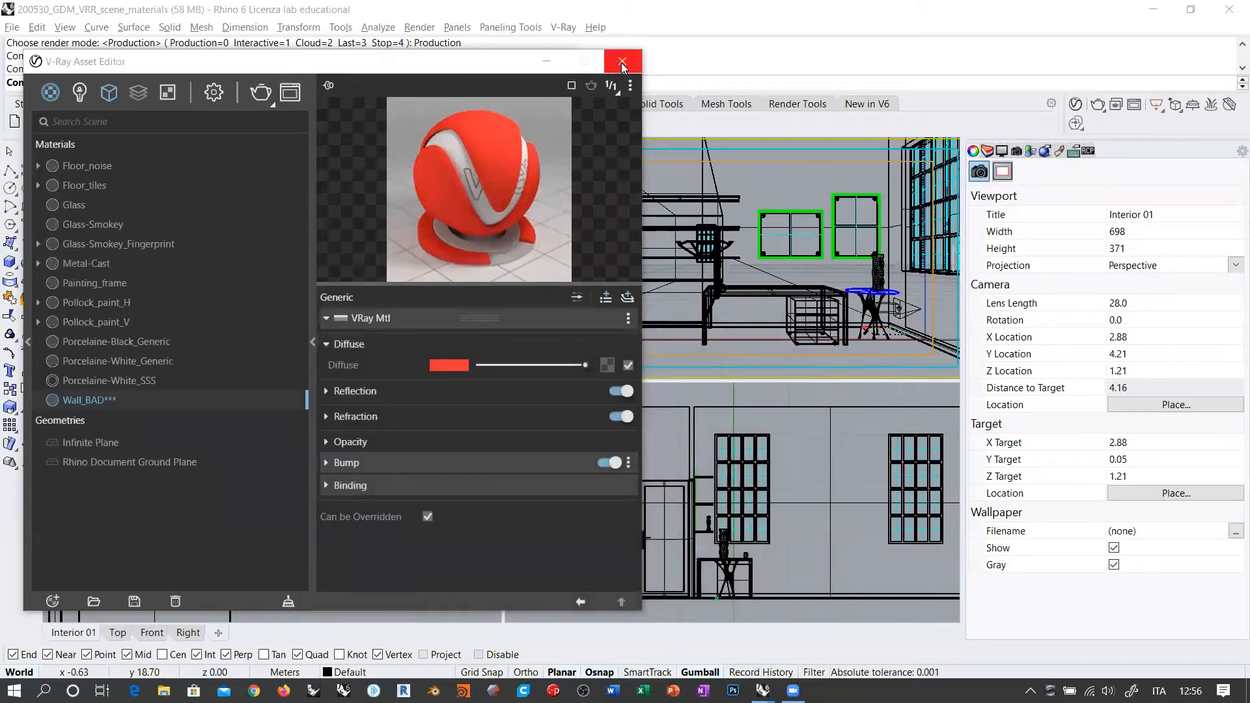
click(622, 62)
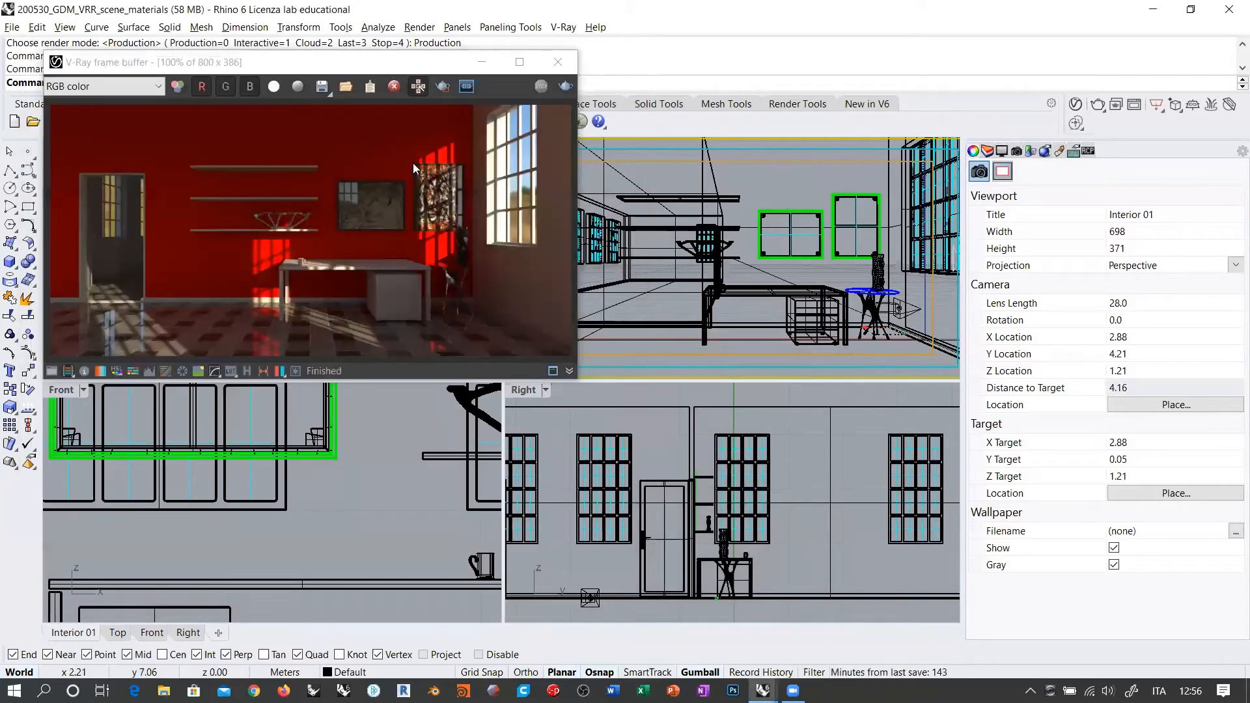
Step: Render only a region covering the two pictures and part of the window, and turn region rendering off
click(447, 89)
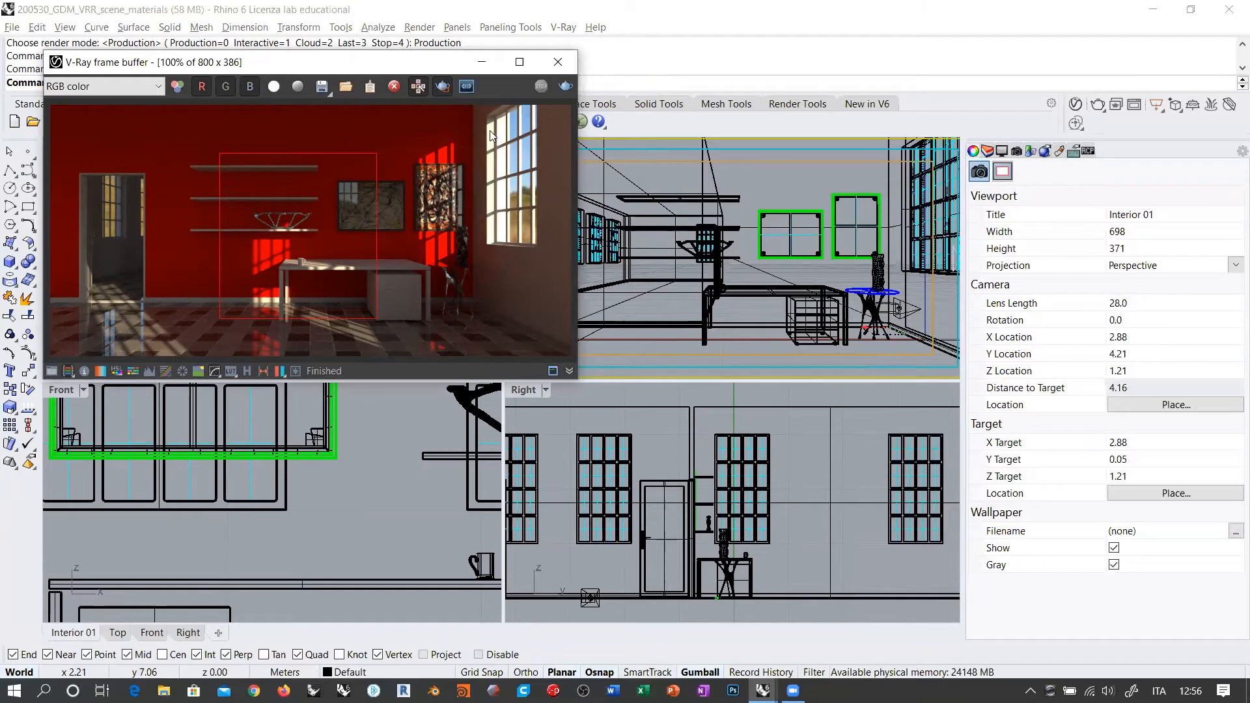
drag(513, 262, 356, 122)
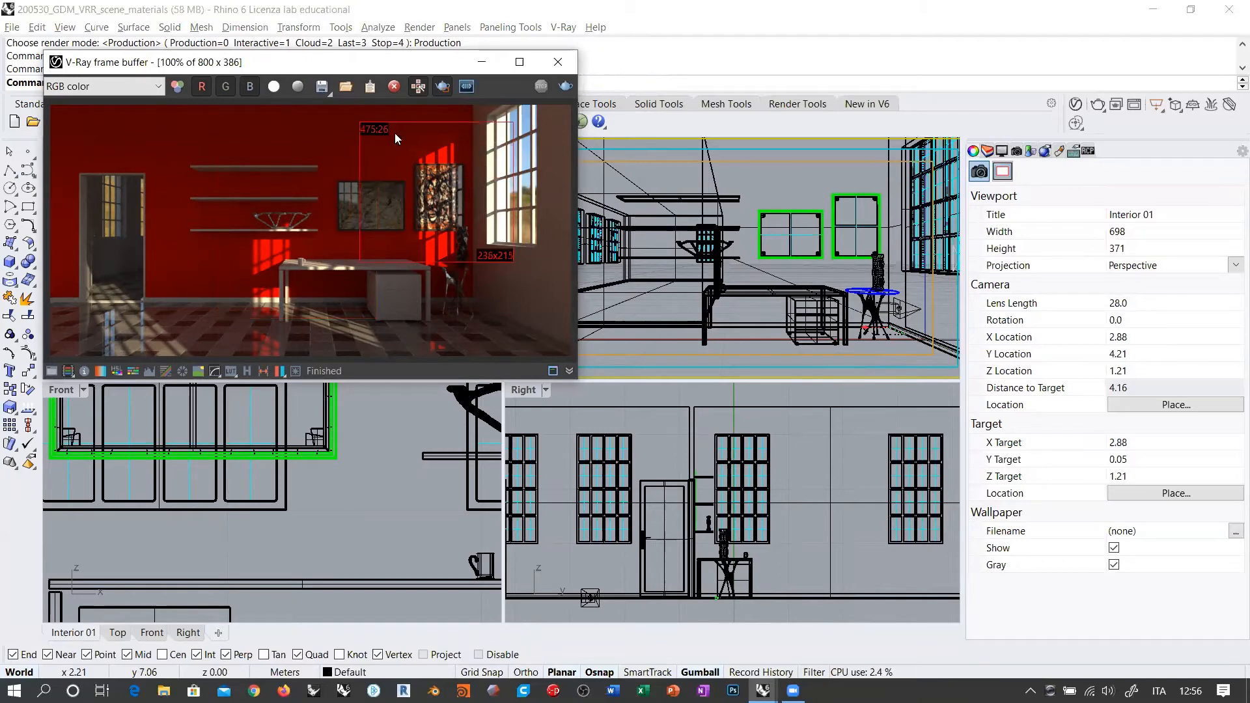
click(1097, 105)
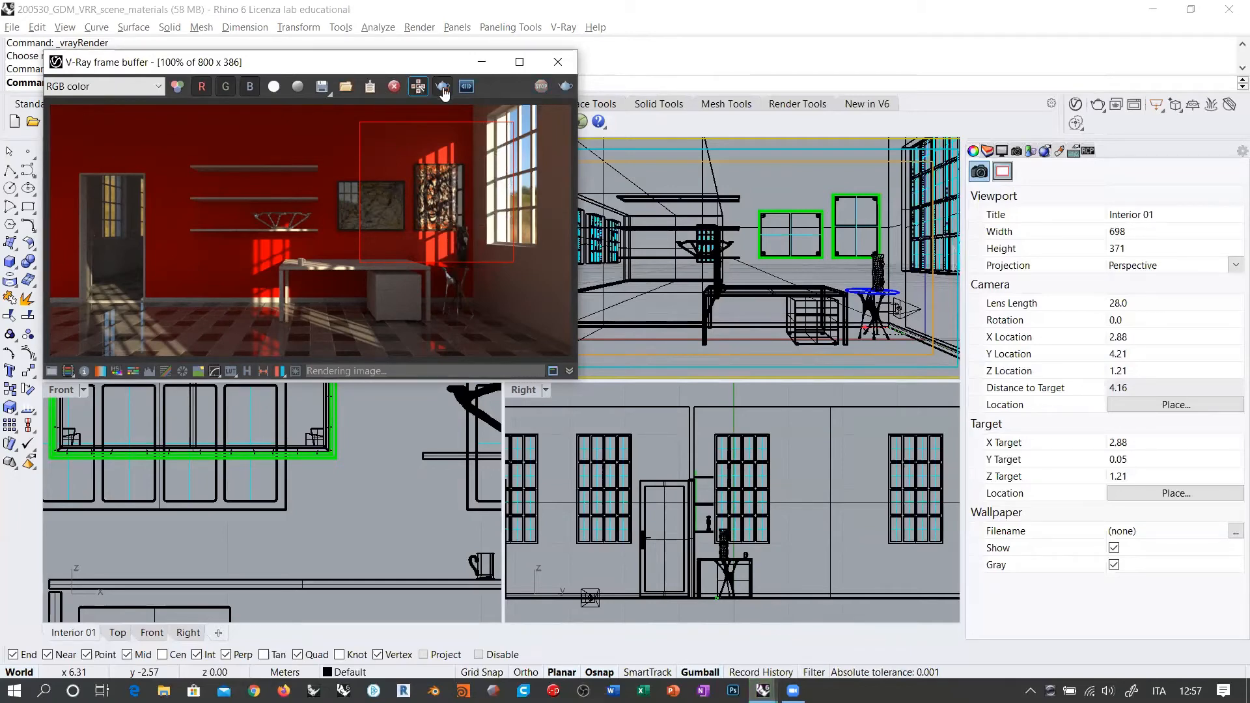
click(418, 86)
Step: Examine the rendered corner between the red wall and the window wall for reflected color
scroll(505, 246, up, 1)
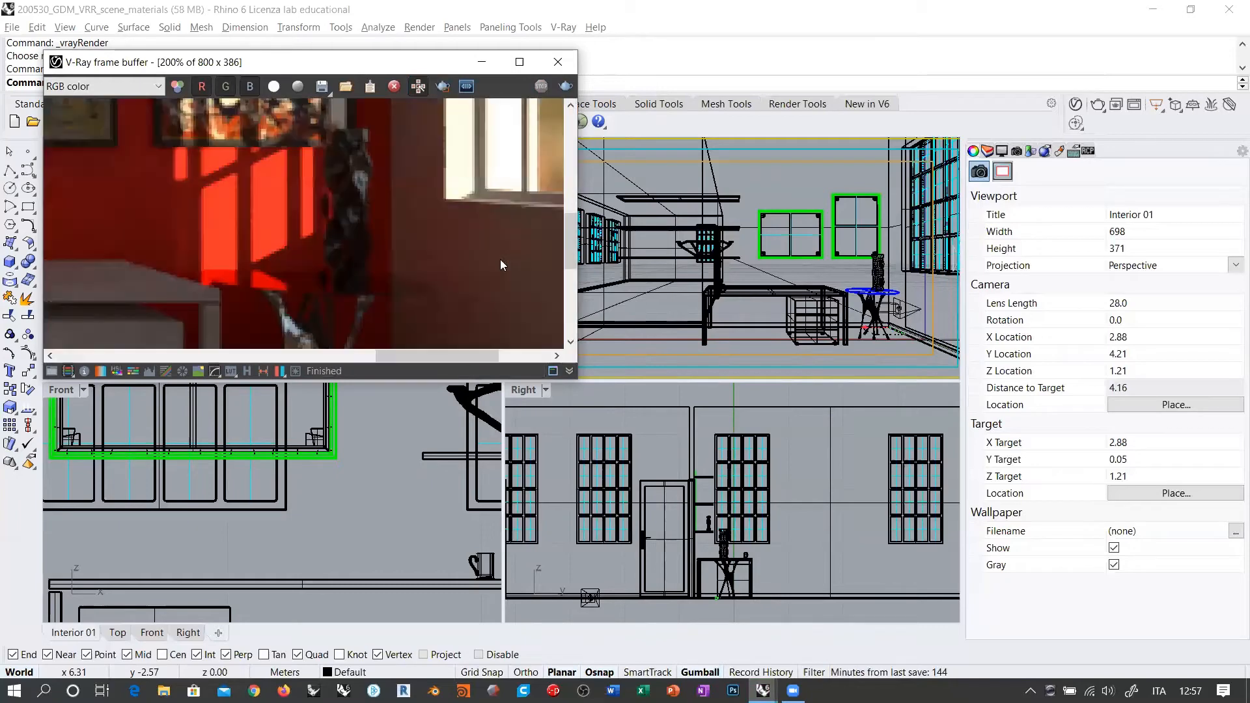
middle_drag(460, 199, 413, 152)
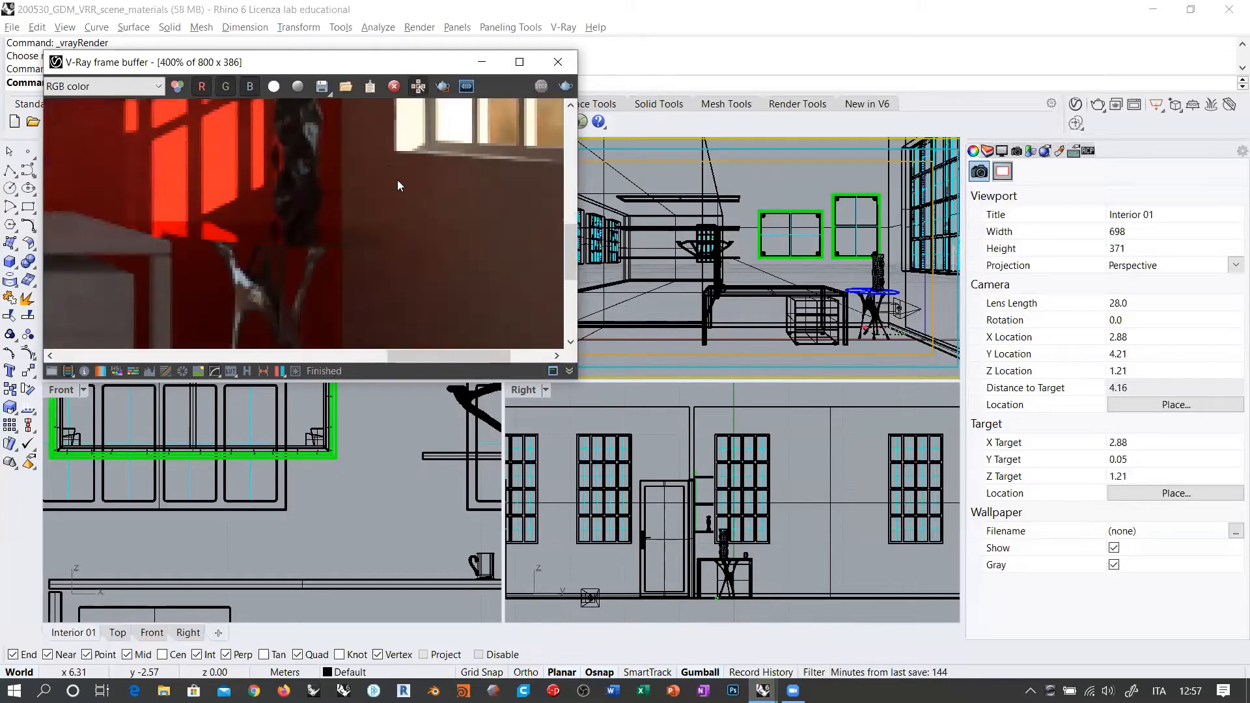
scroll(402, 216, up, 1)
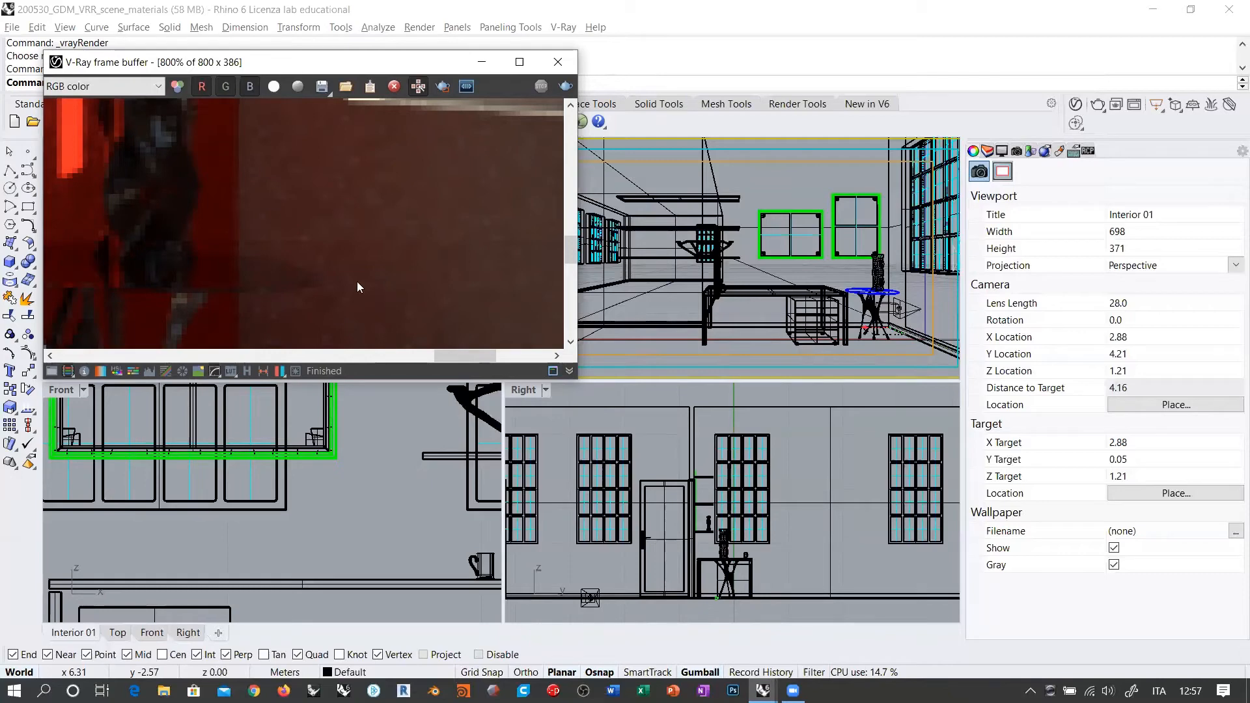
scroll(394, 285, down, 1)
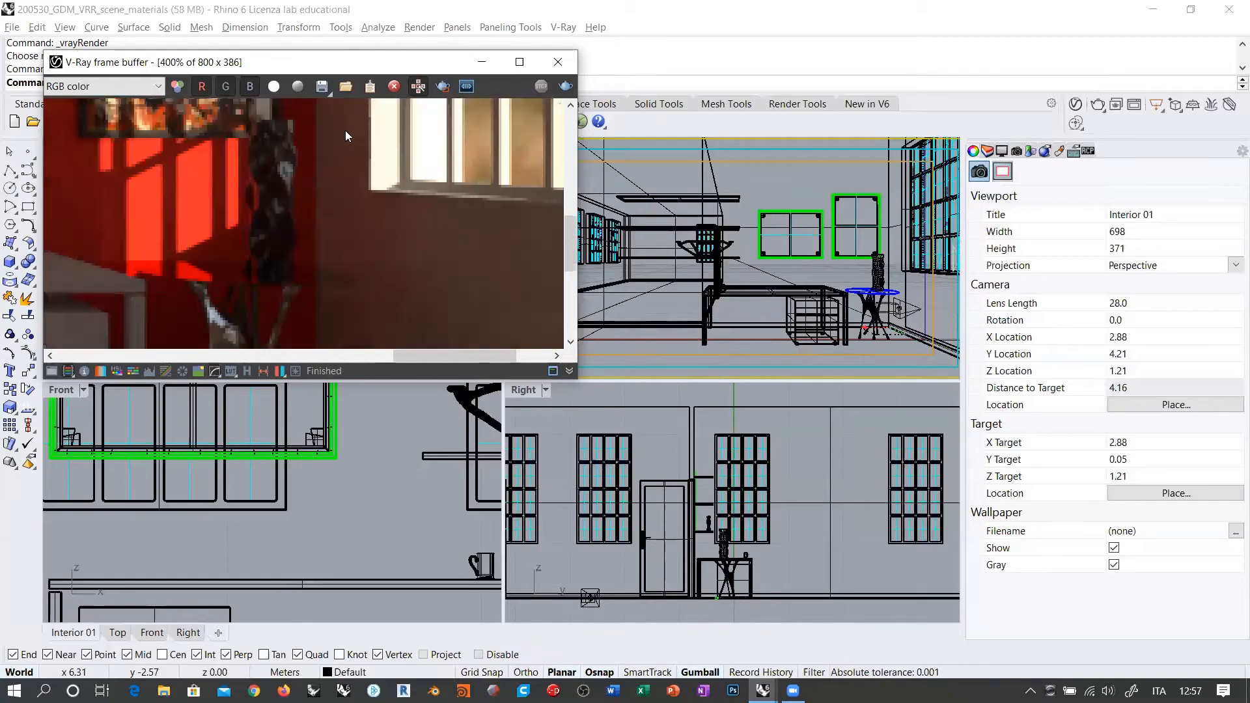
scroll(446, 205, down, 2)
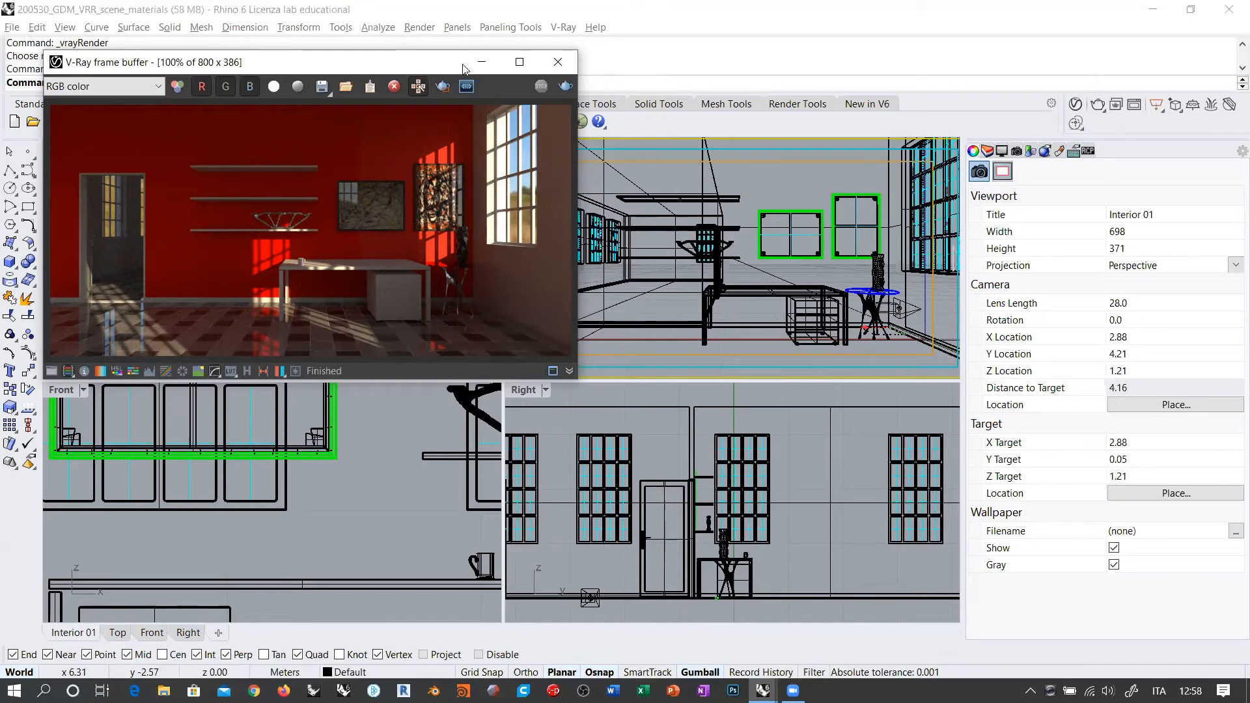
Step: Open the Tiles texture in the Floor_tiles diffuse slot to review its parameters, and close the asset editor and frame buffer
drag(464, 68, 1129, 155)
click(1076, 104)
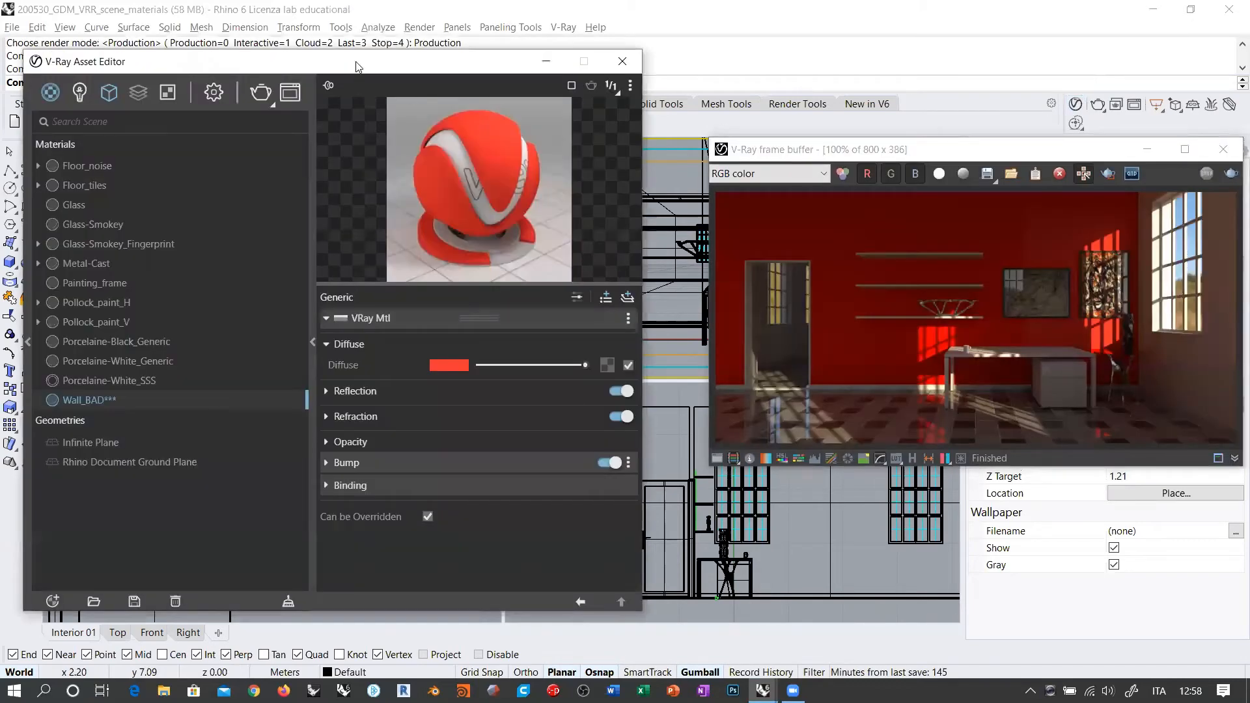
click(70, 184)
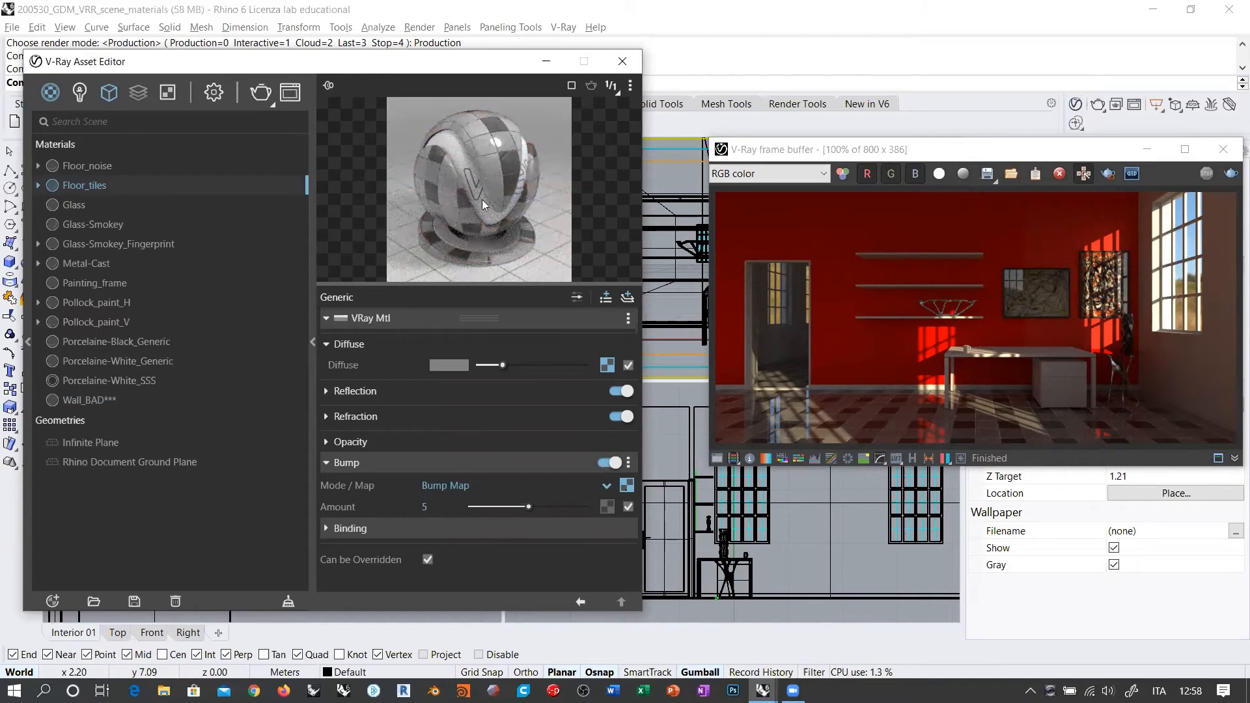
click(607, 365)
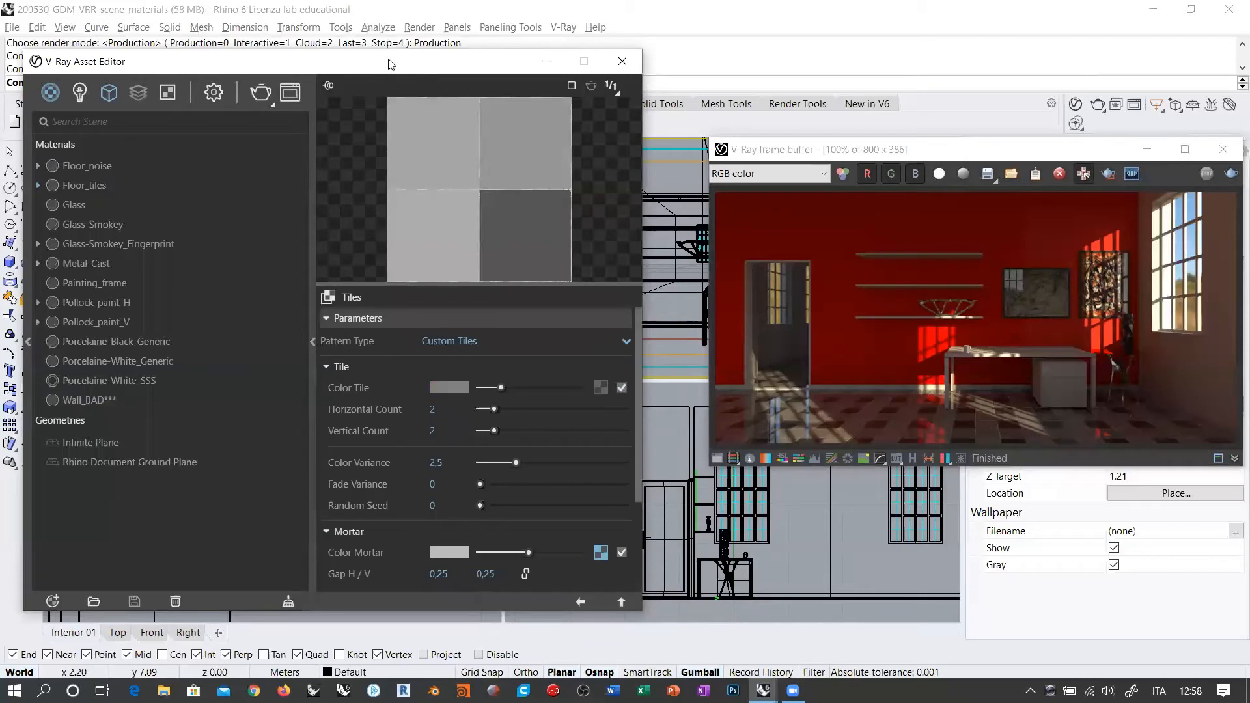
drag(388, 63, 377, 54)
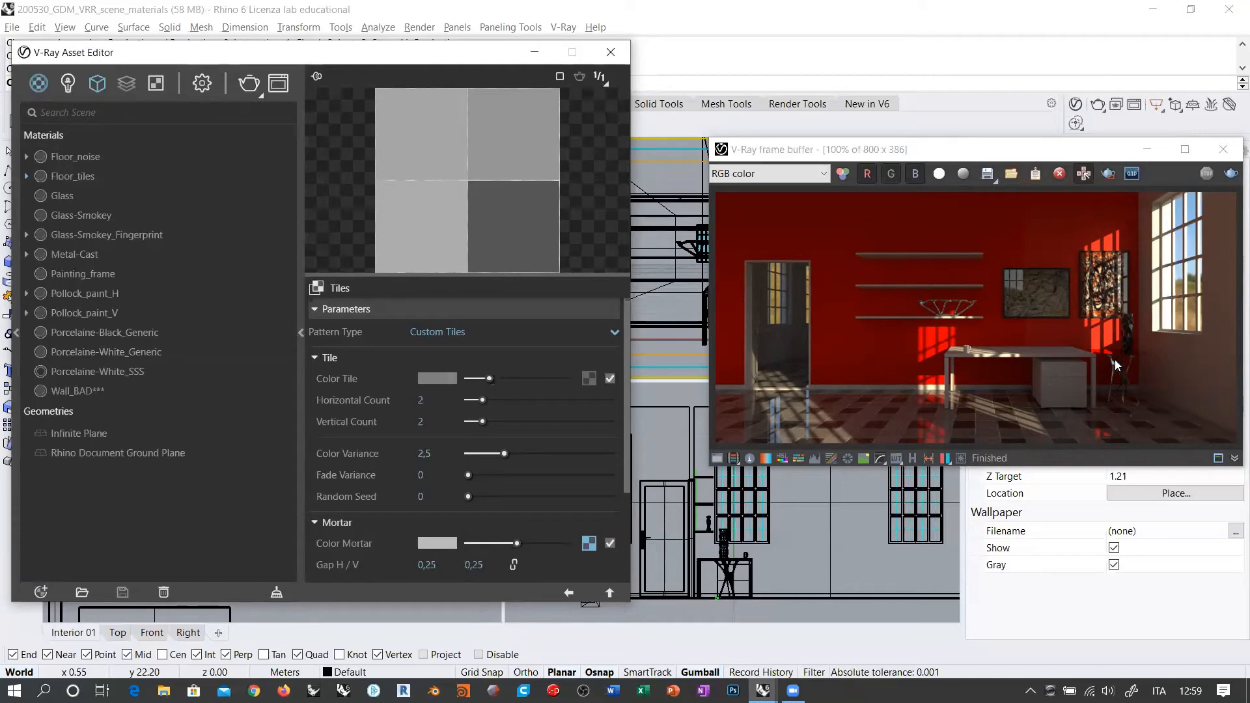
click(610, 52)
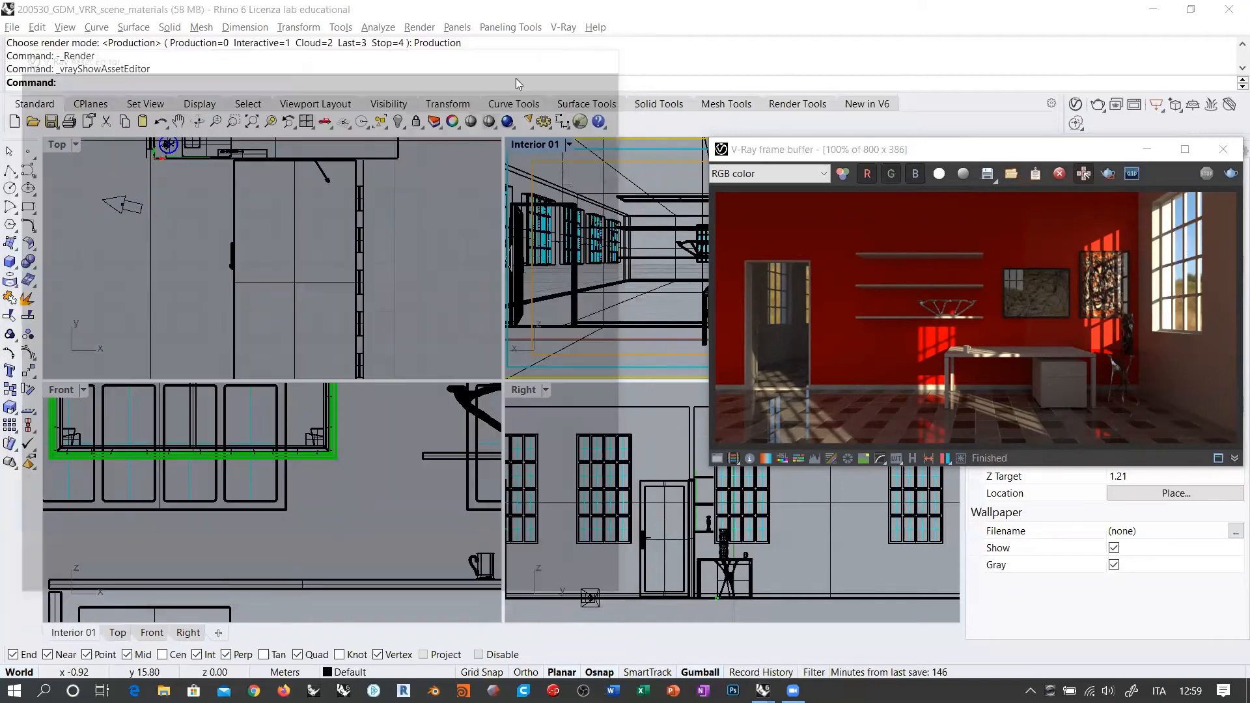
click(1224, 149)
Step: Select the room's floor surface in the Top view, choosing it from the overlapping surfaces
right_drag(350, 291, 288, 295)
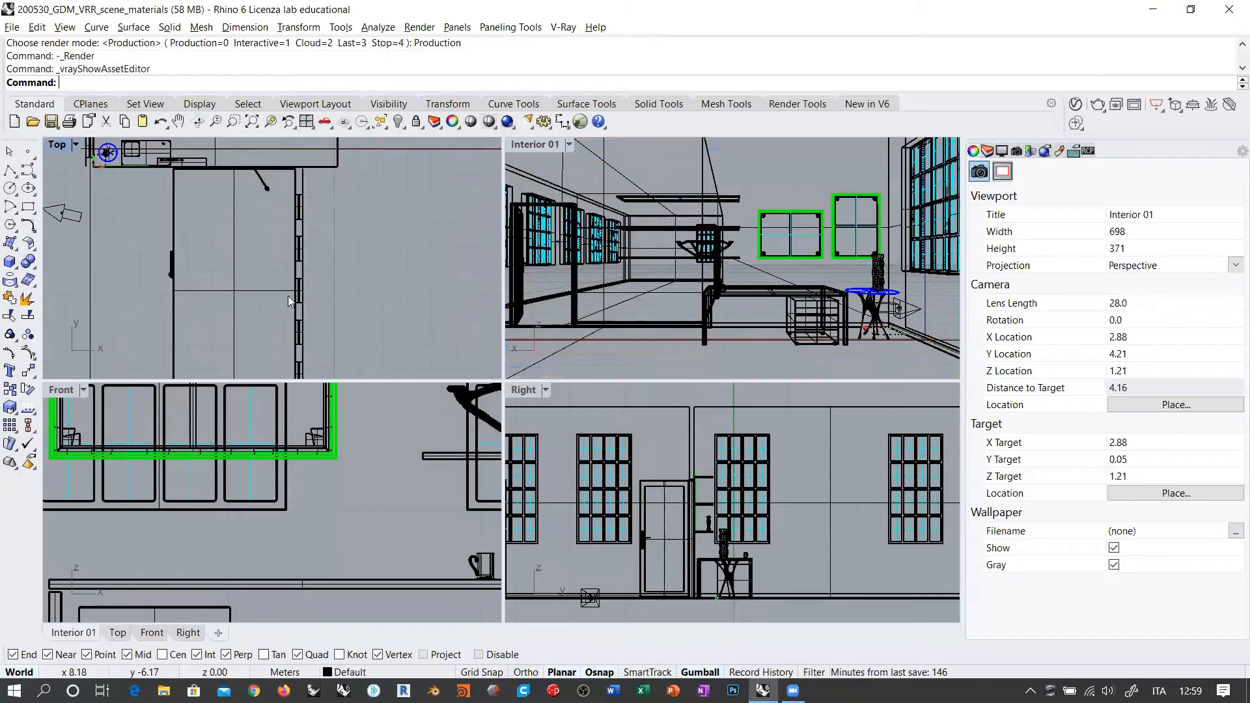
scroll(293, 306, down, 2)
right_drag(246, 194, 309, 307)
scroll(311, 259, up, 4)
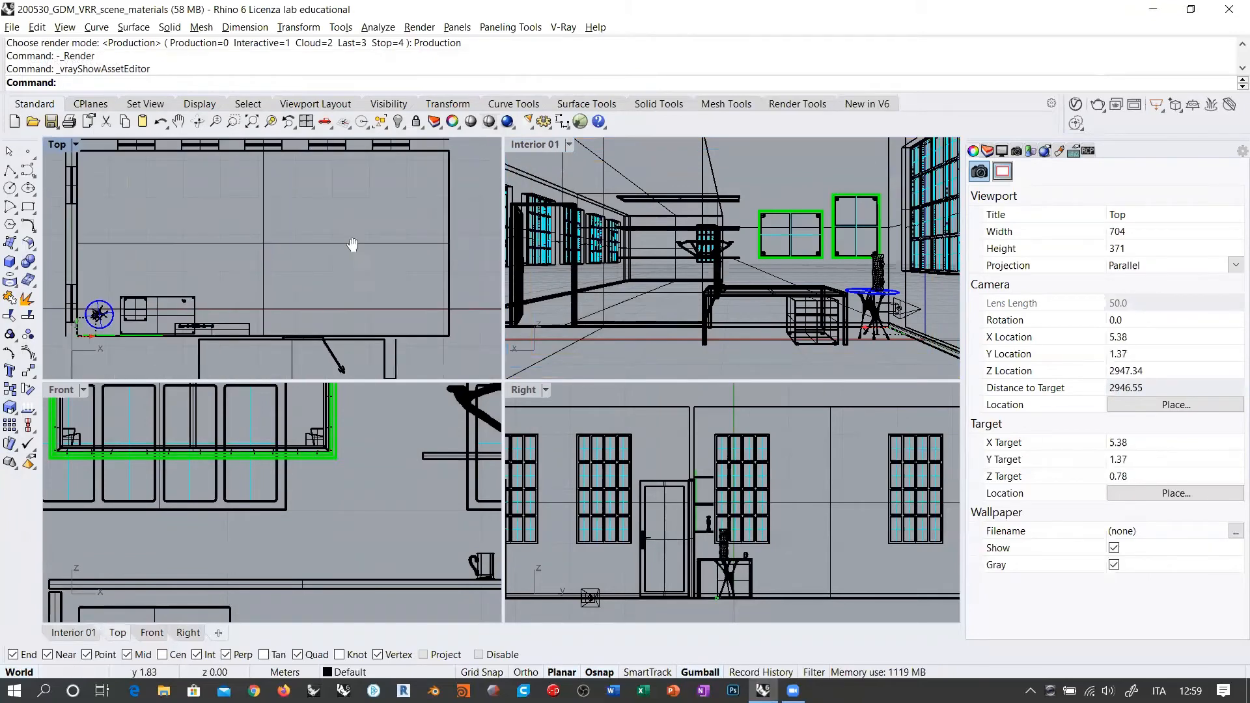
click(294, 259)
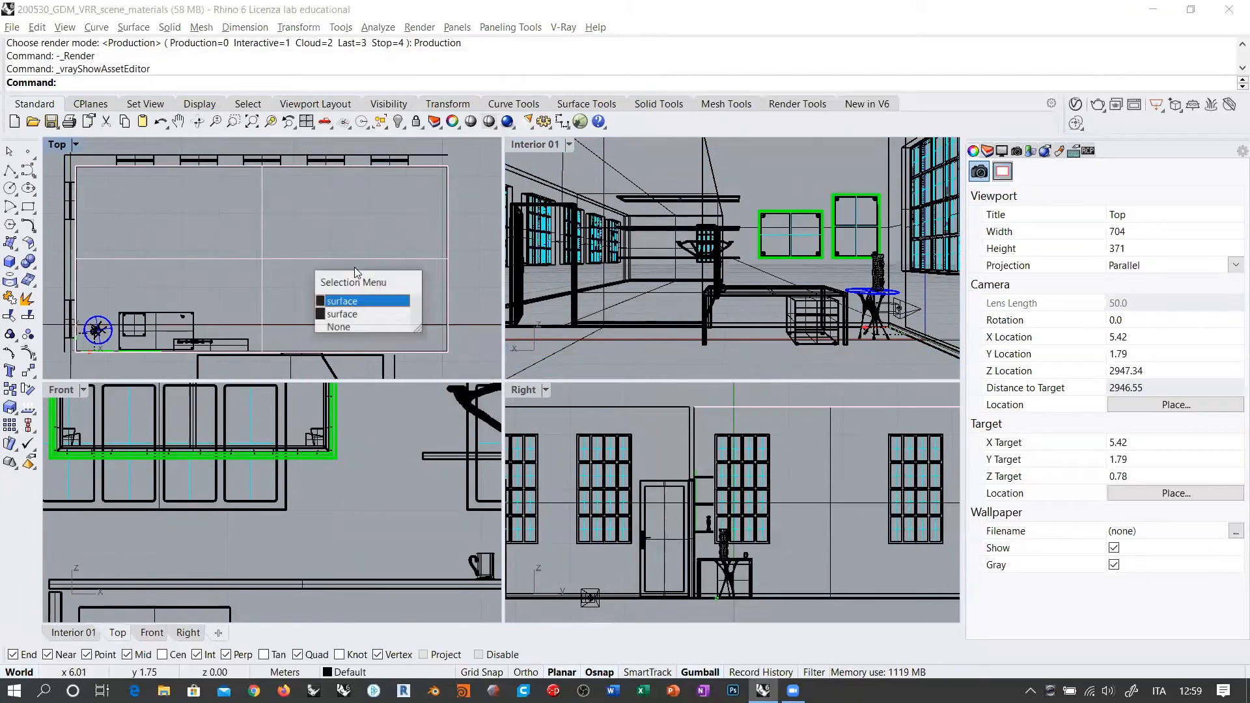
click(365, 315)
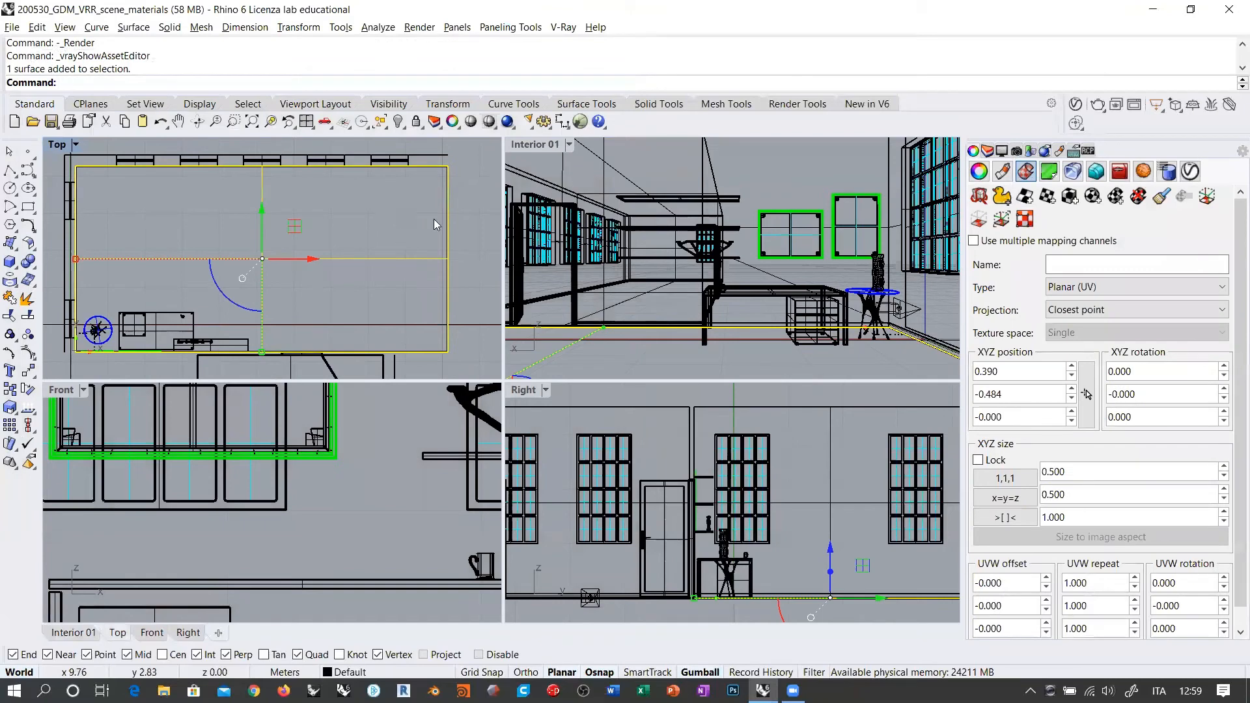
Step: Measure the floor's length and width with temporary dimensions, discarding them once read
click(561, 121)
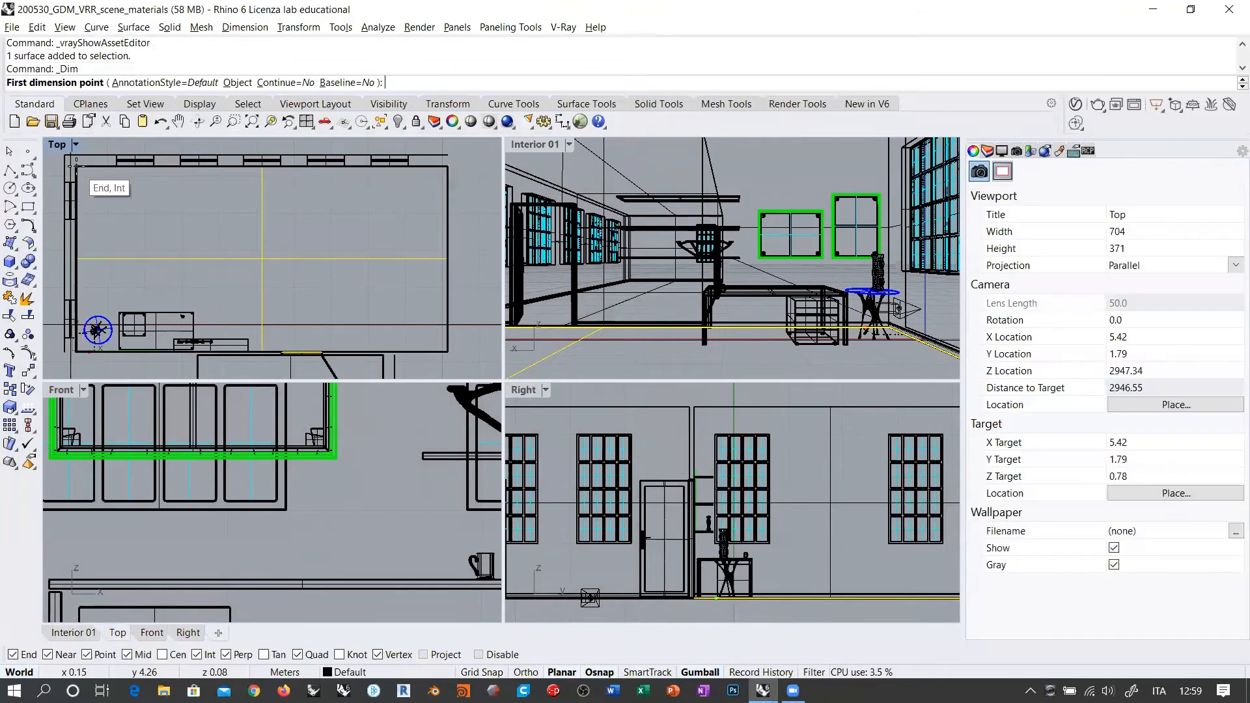
click(77, 167)
click(448, 167)
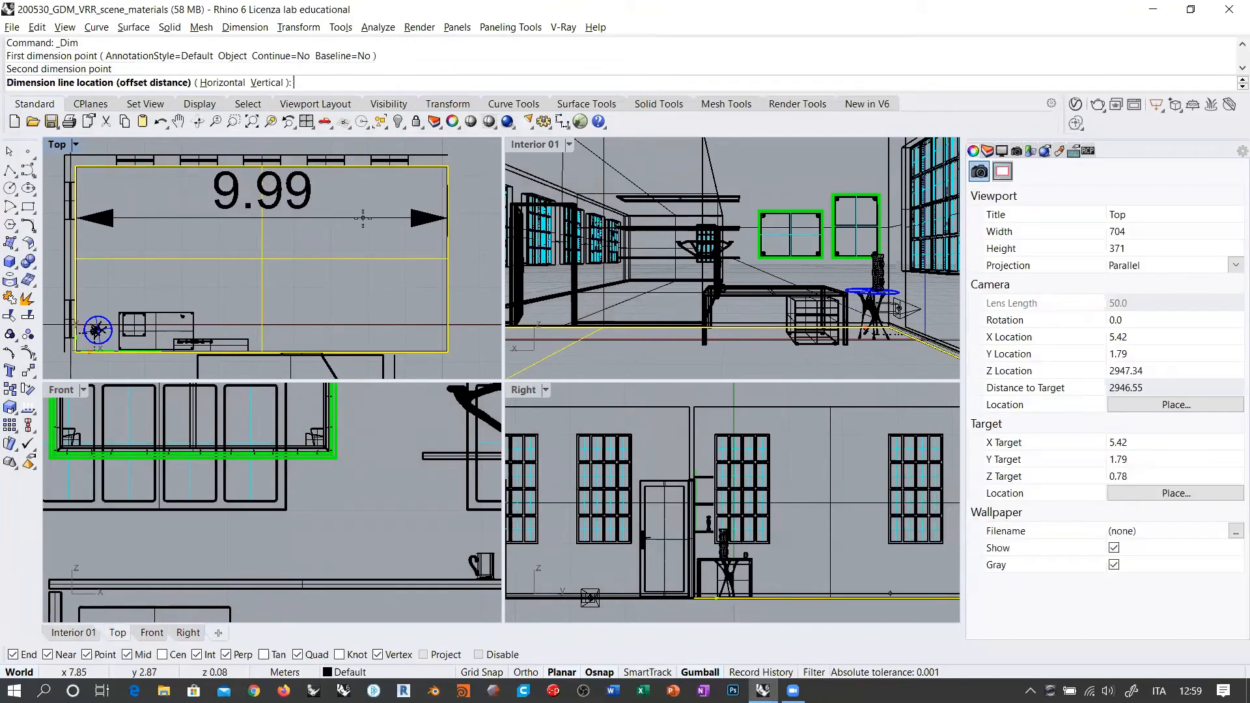
click(376, 219)
key(Return)
click(448, 352)
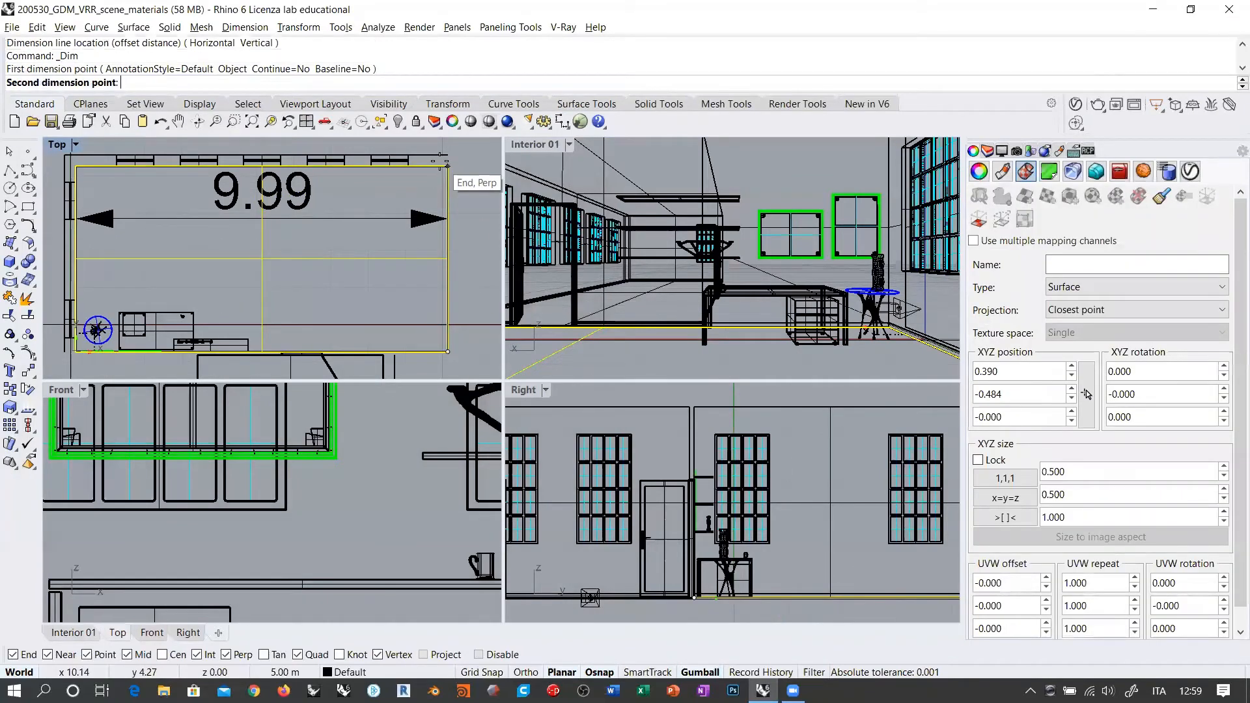
click(448, 168)
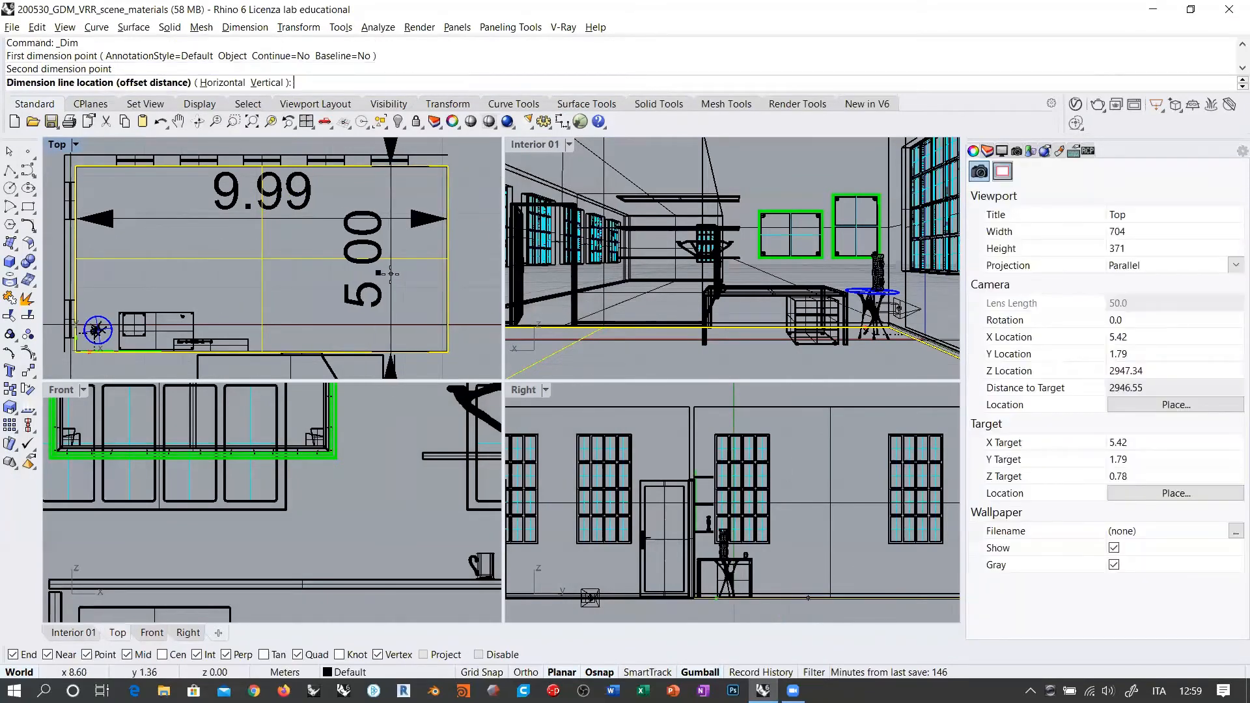
key(Escape)
key(ctrl+z)
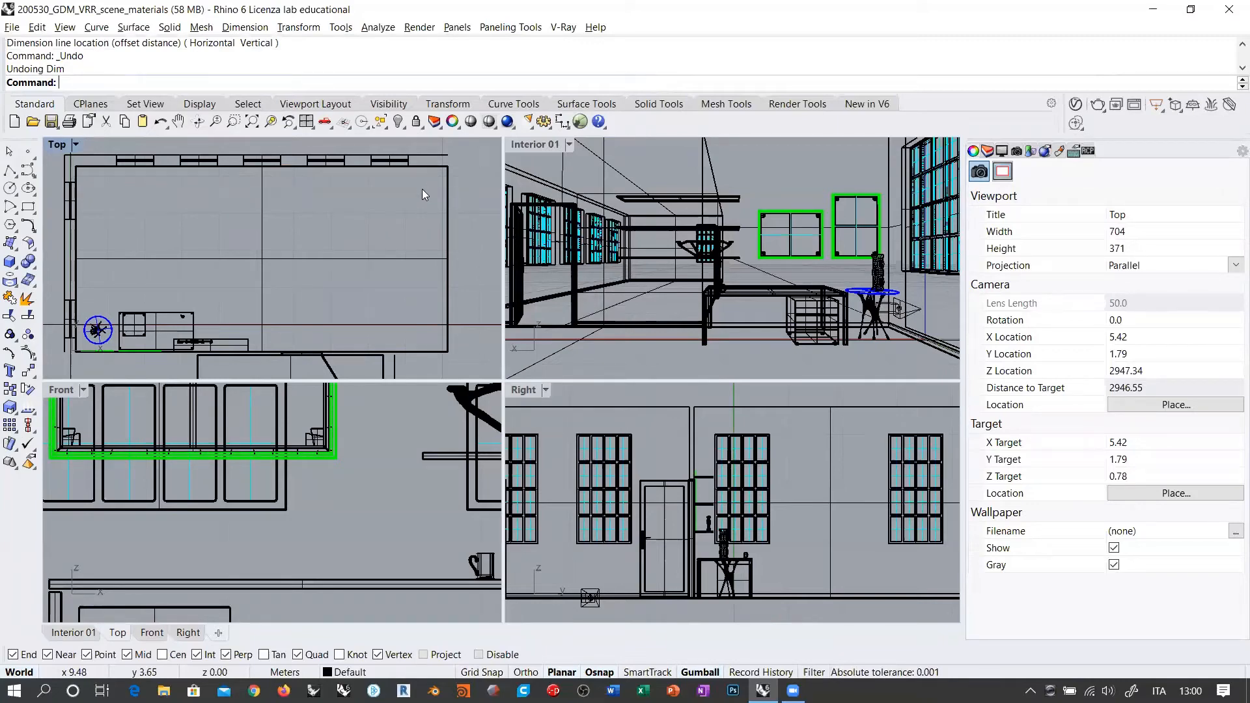
Step: Switch to the Calculator, divide 10 by 0,25 to get the tile count along the floor's length, and close it
key(XF86Calculator)
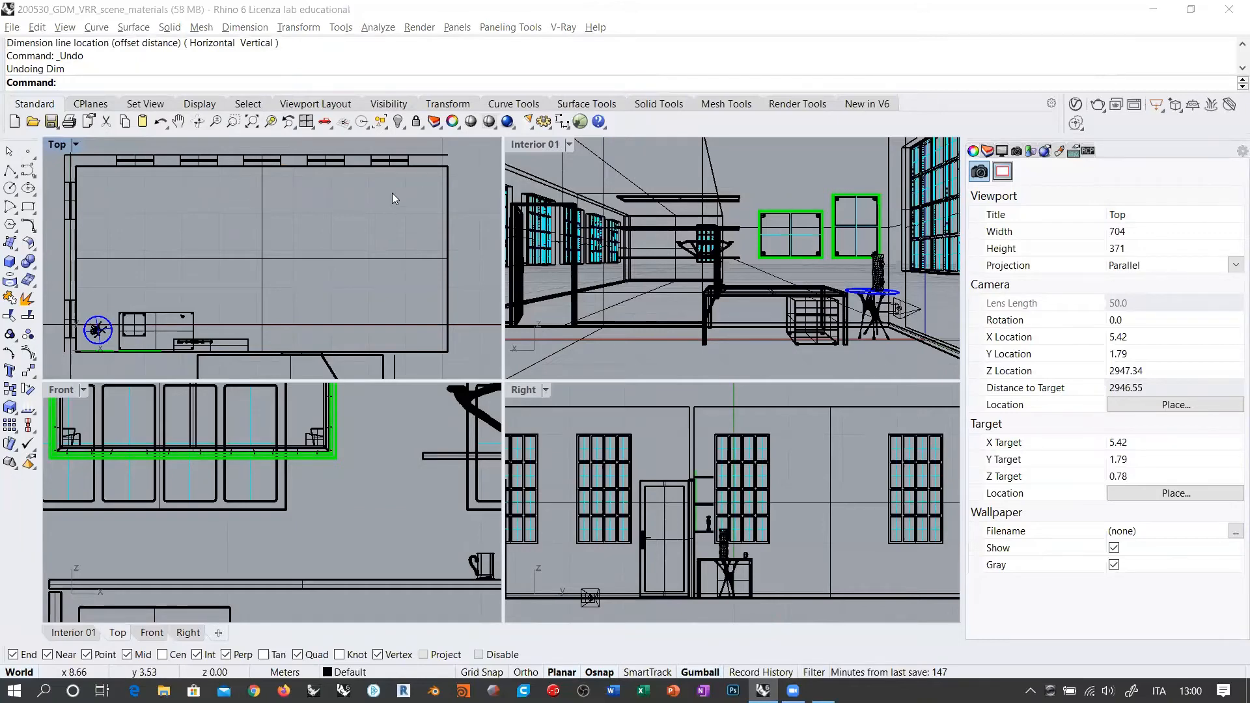
text(10)
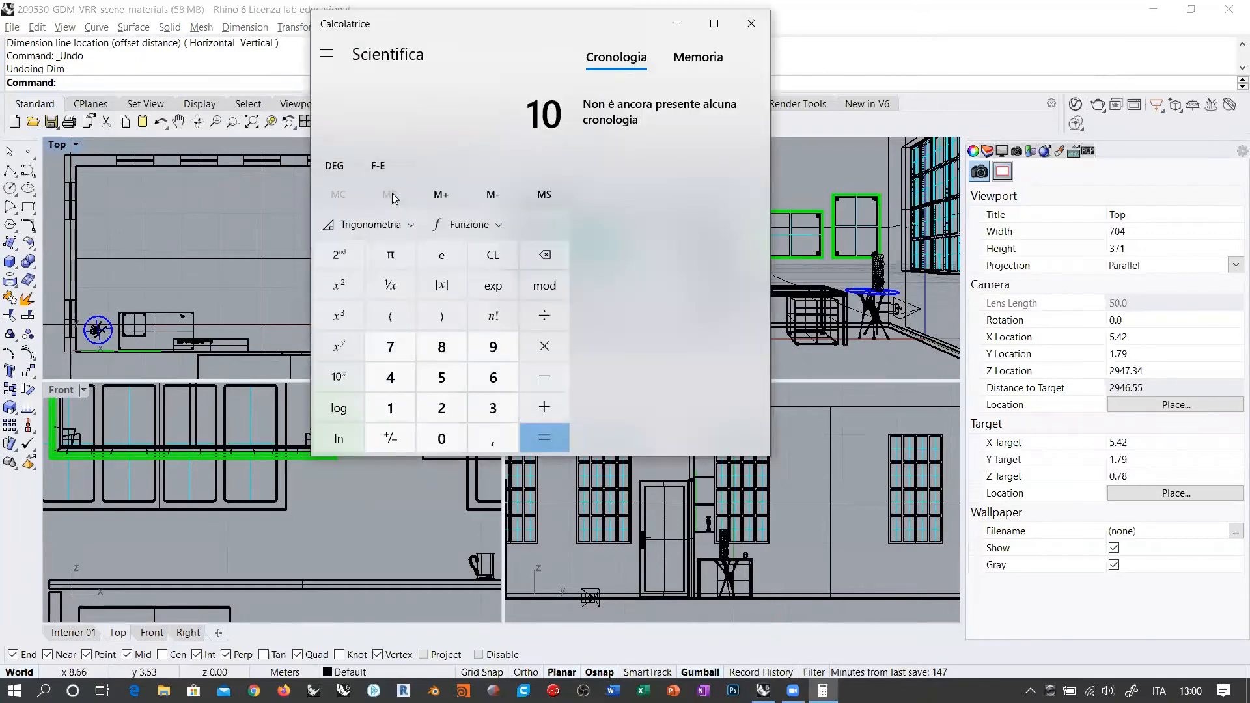
text(/0,25)
key(Return)
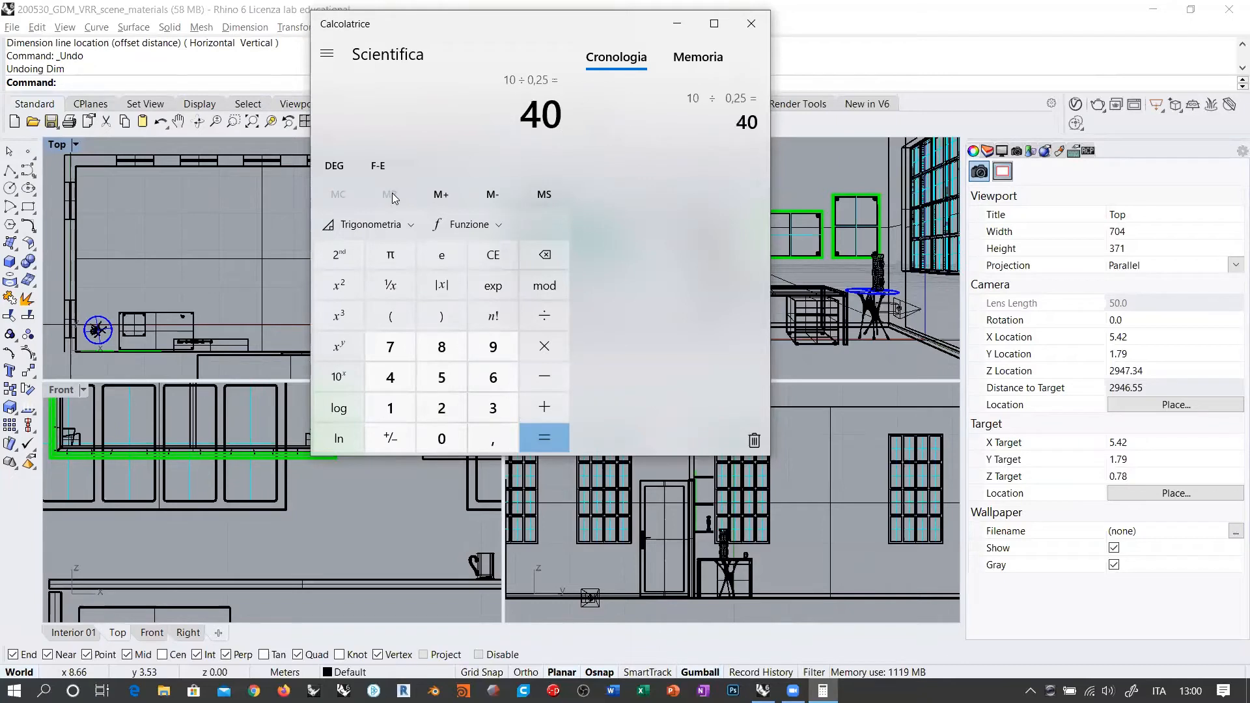
click(751, 24)
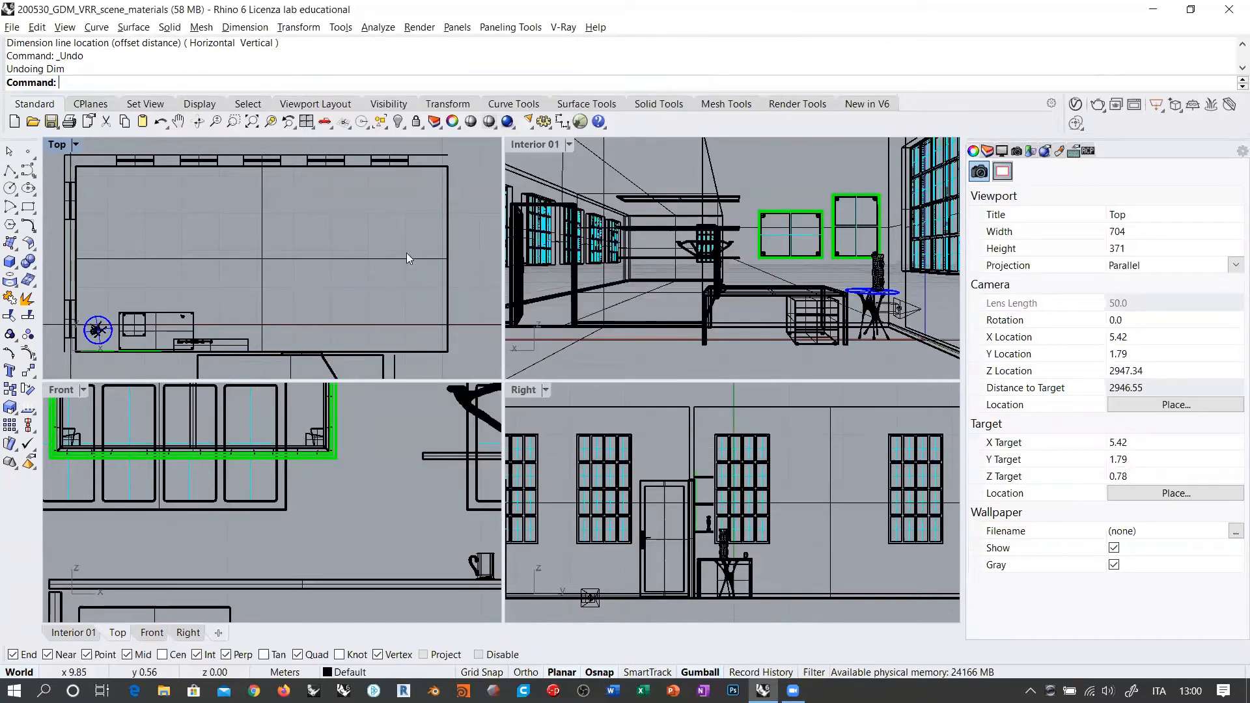
Step: Set the Floor_tiles Tiles texture to a horizontal count of 40 and a vertical count of 20
click(1076, 104)
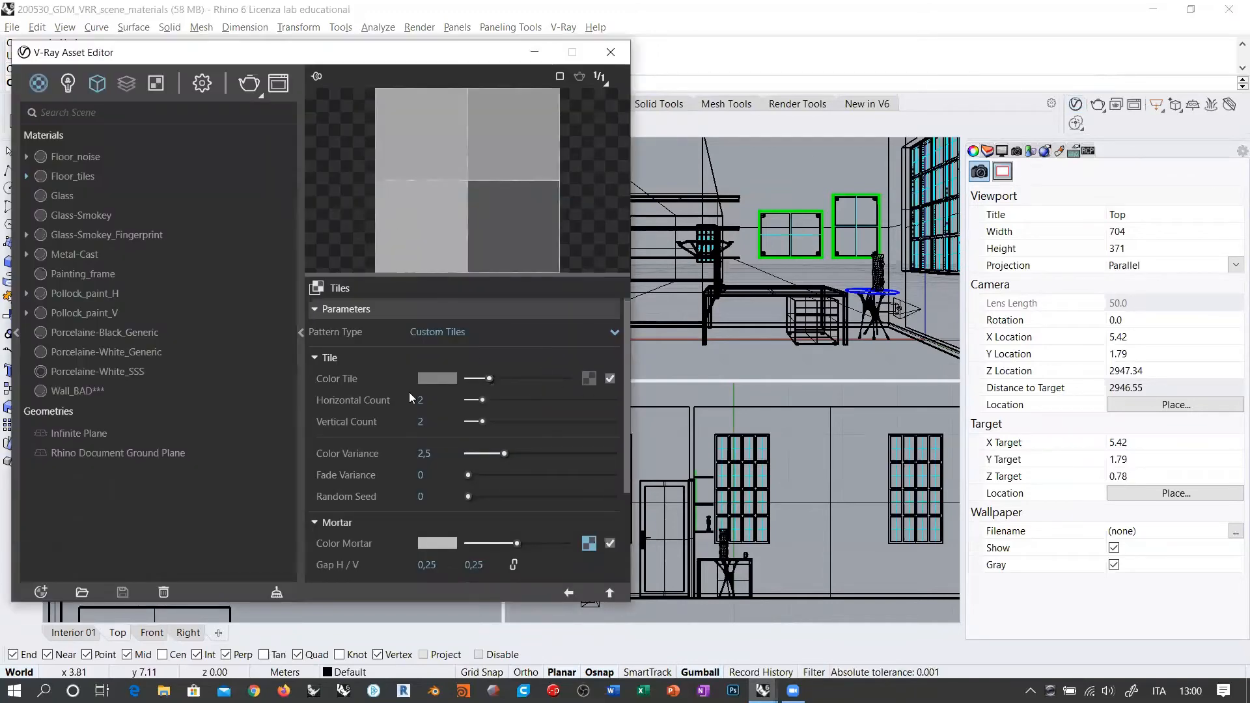
click(445, 400)
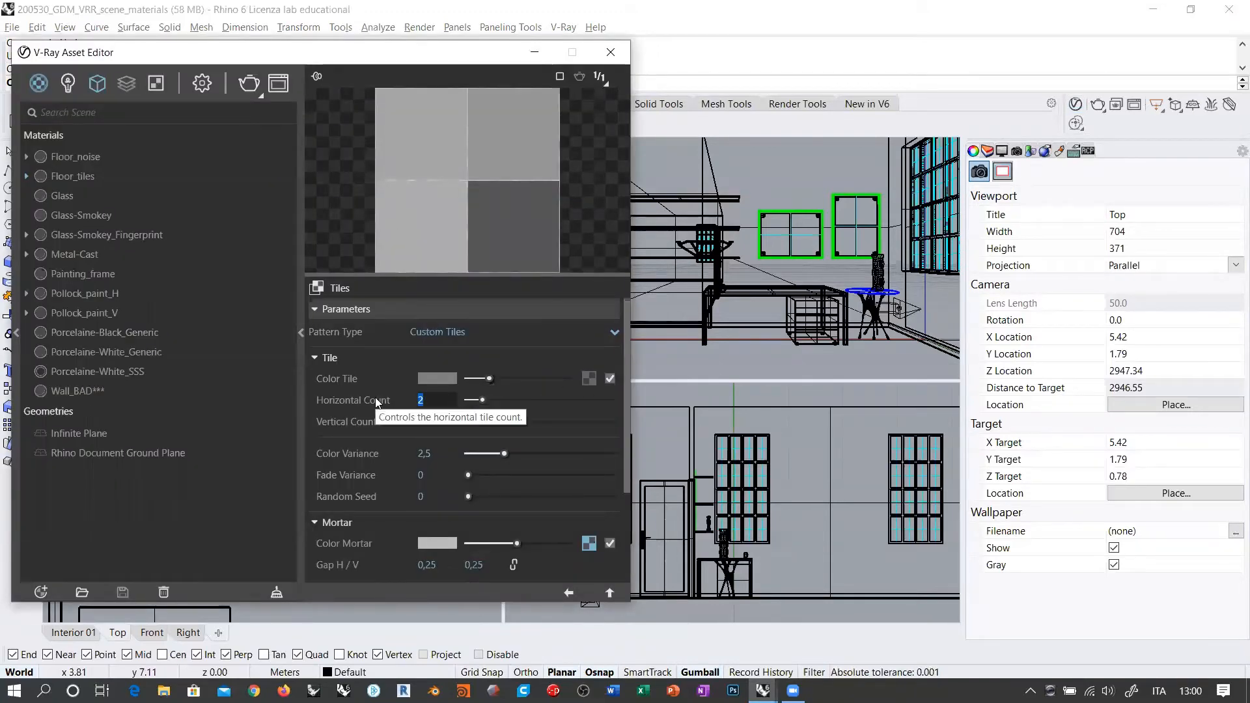
text(40)
key(Tab)
text(20)
key(Return)
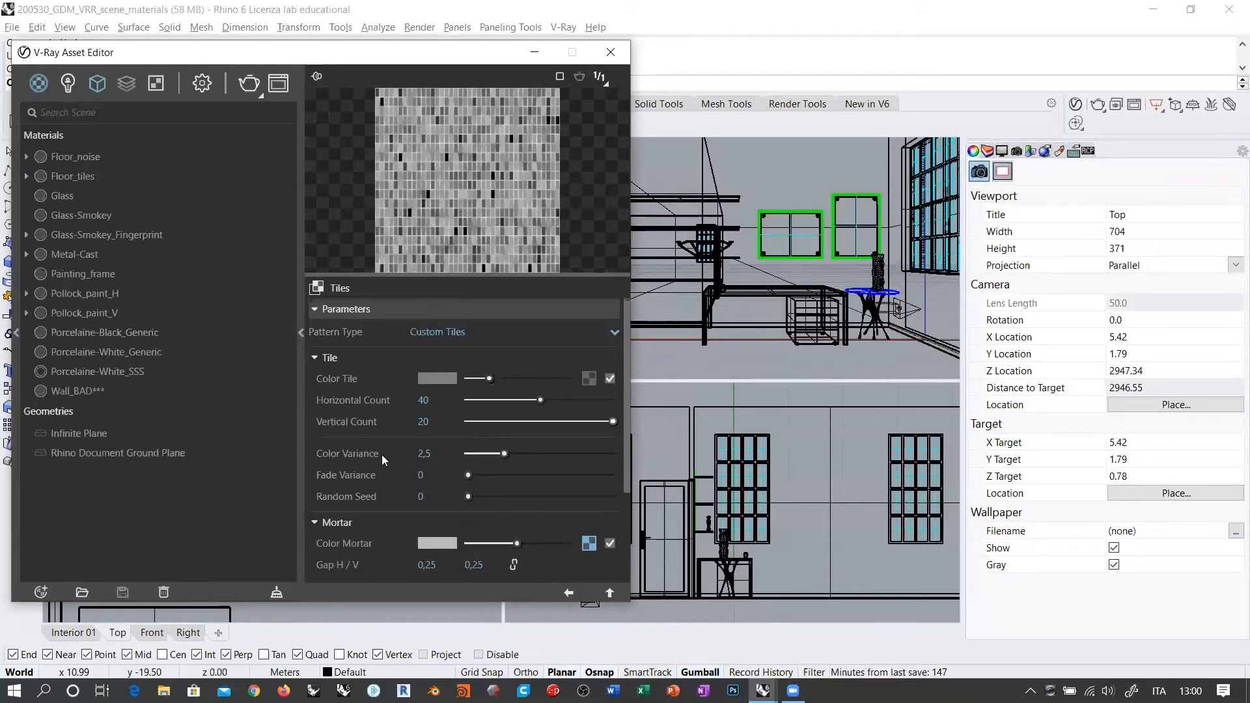
Step: Set the Tiles texture in the Floor_tiles bump map to a horizontal count of 40 and a vertical count of 20, and close the Asset Editor
click(569, 592)
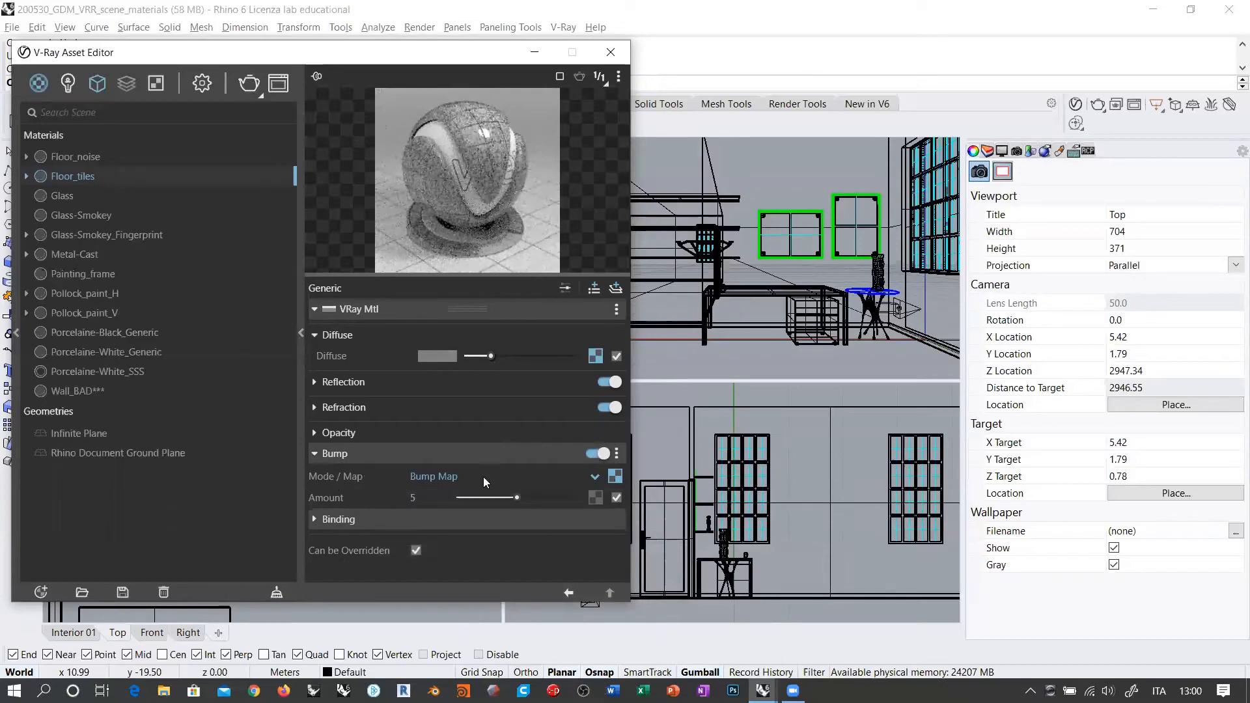
click(614, 476)
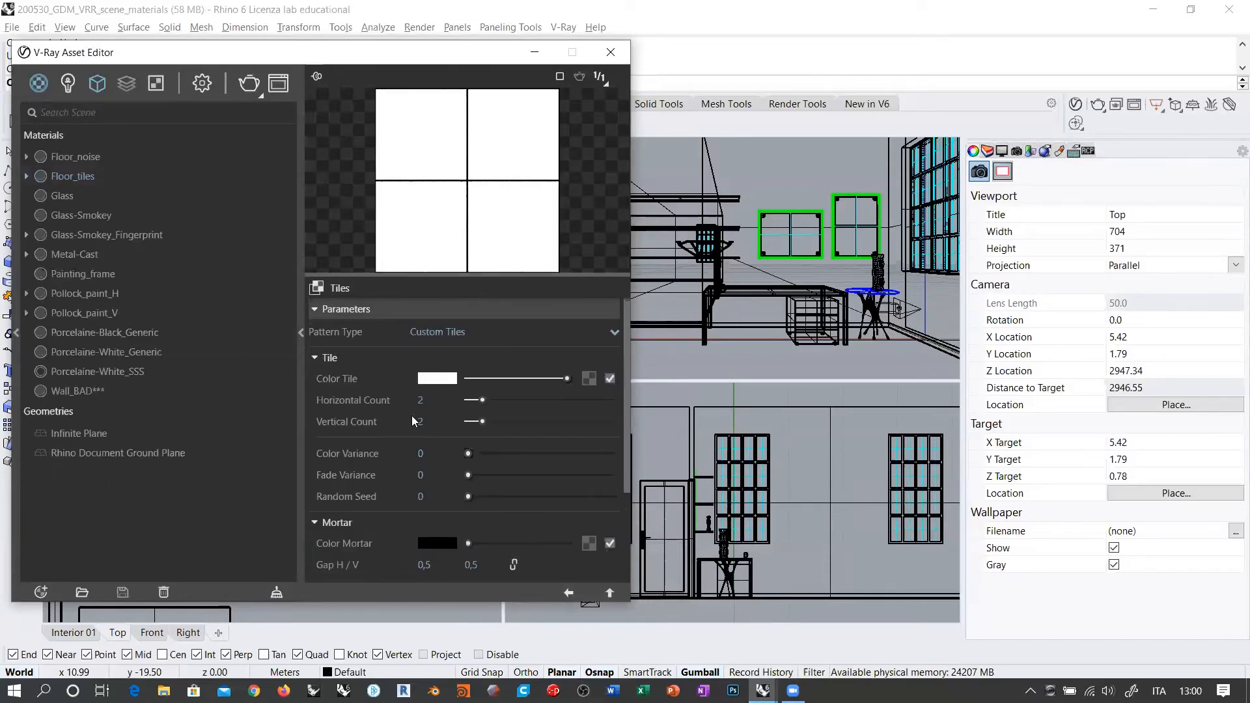
text(40)
key(Tab)
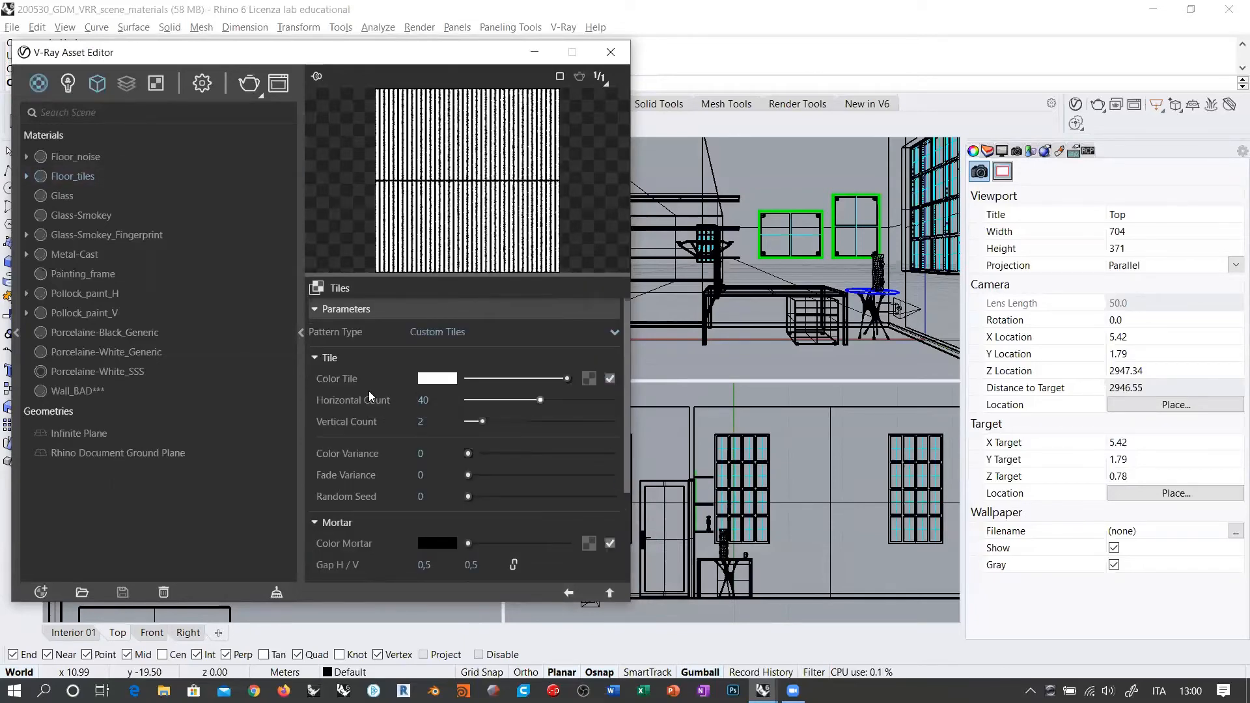
text(20)
key(Return)
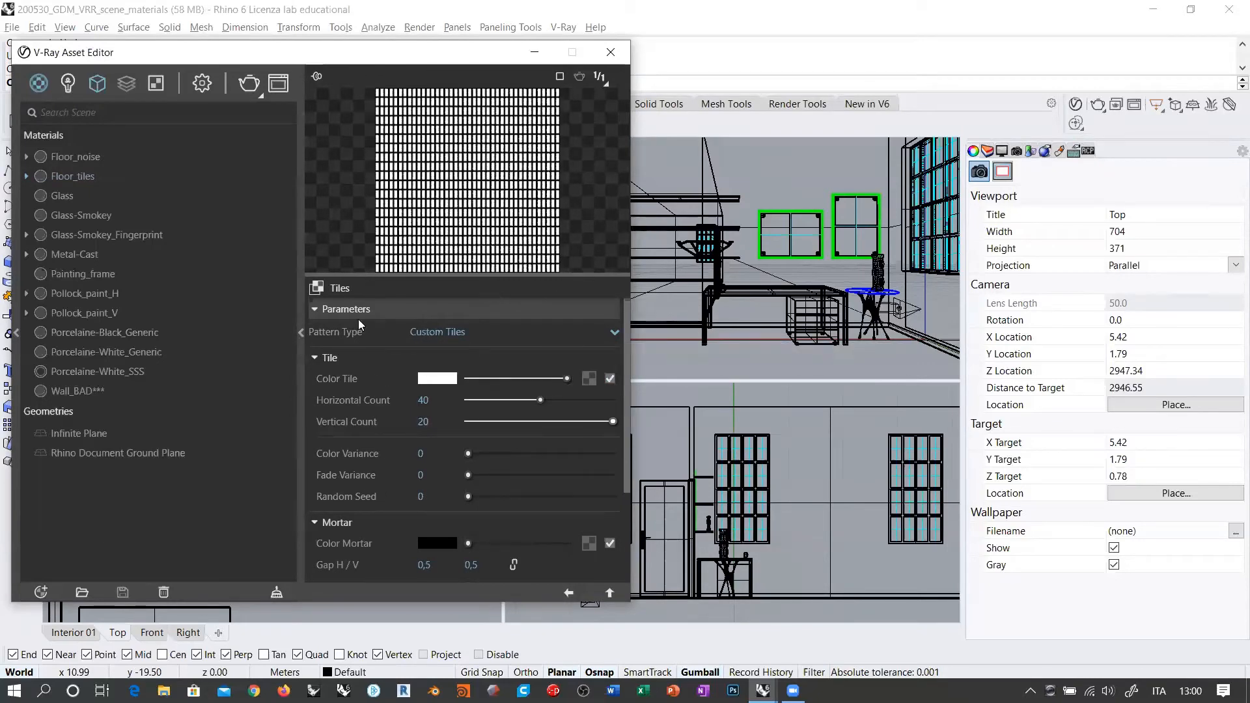
click(568, 593)
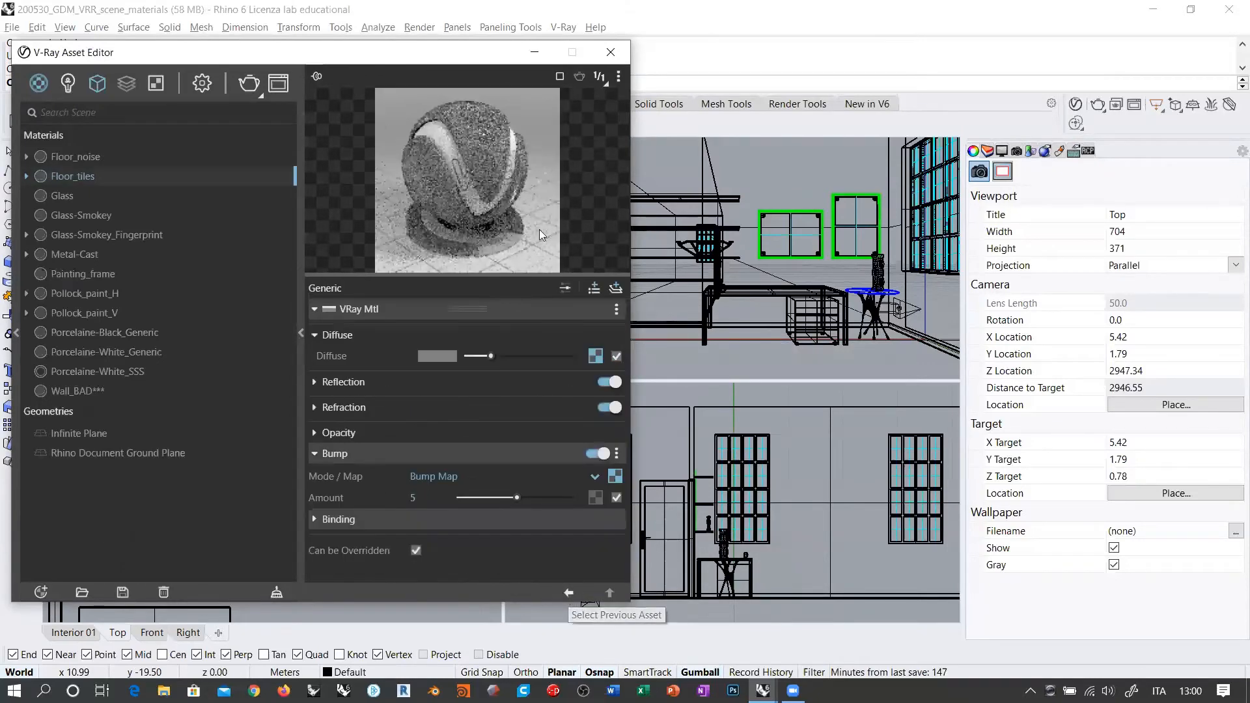
click(610, 52)
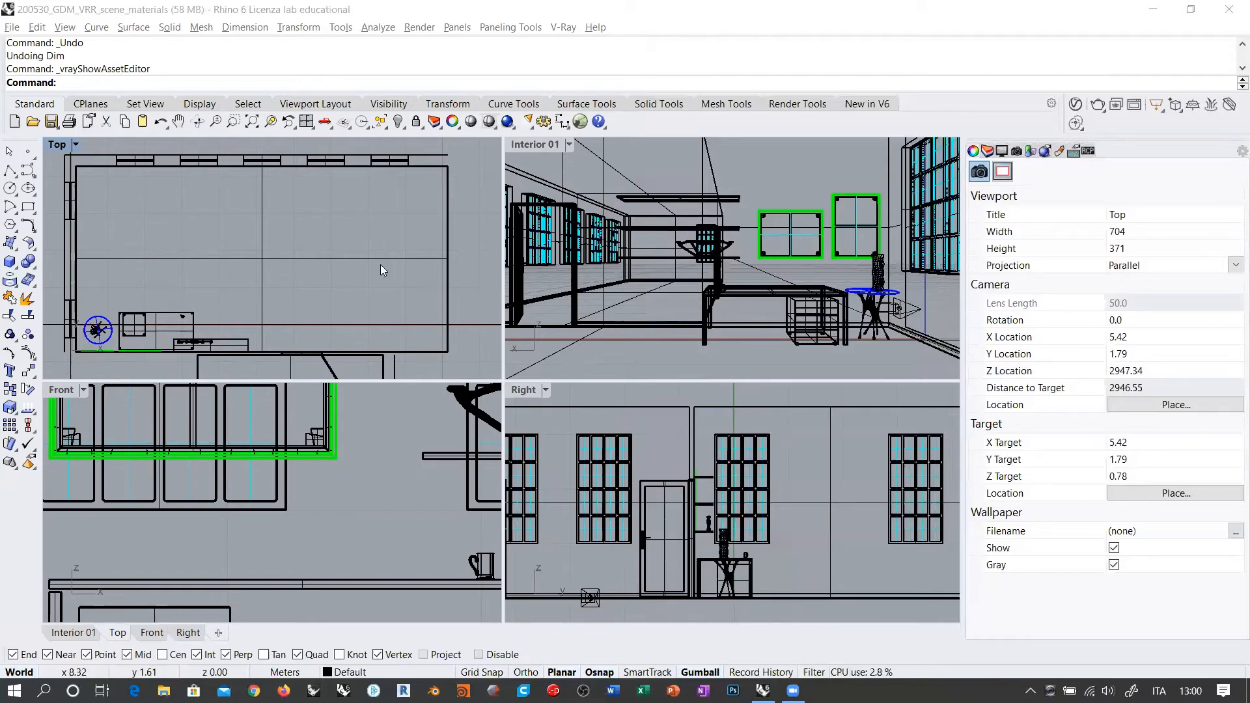
Step: Select the floor surface, show its texture mapping widget to check the mapping's placement, and hide the widget again
click(559, 352)
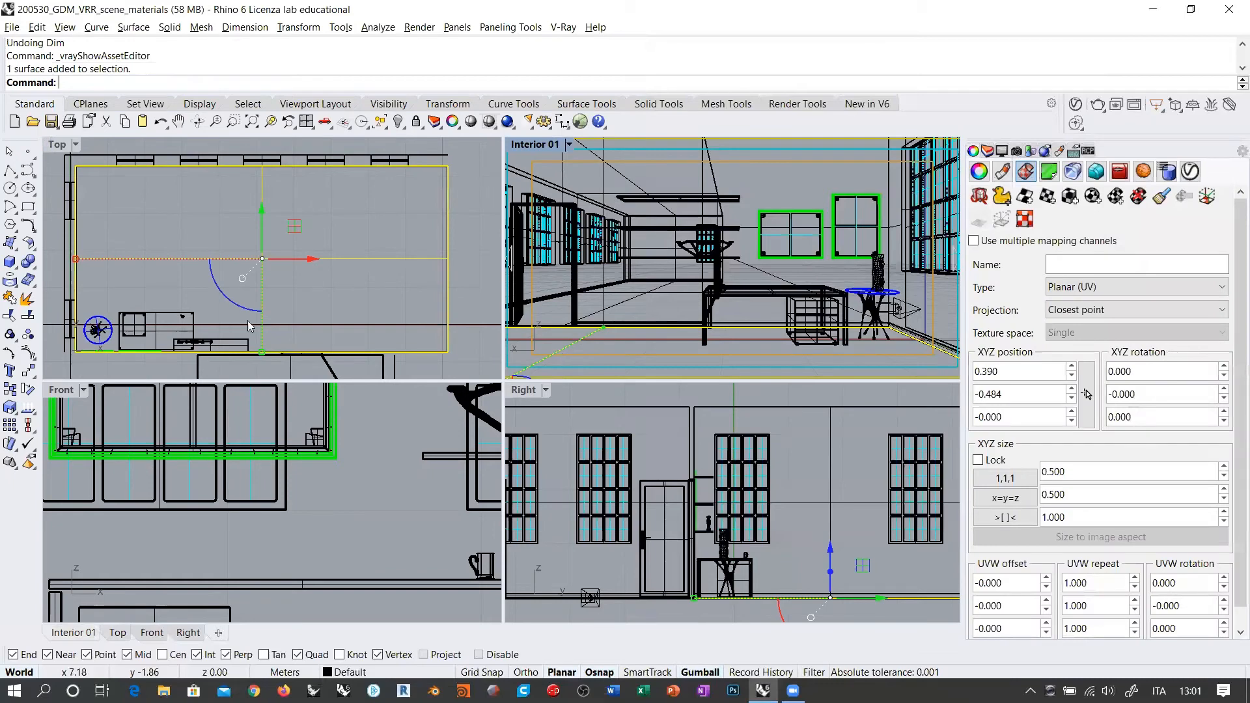
click(1207, 196)
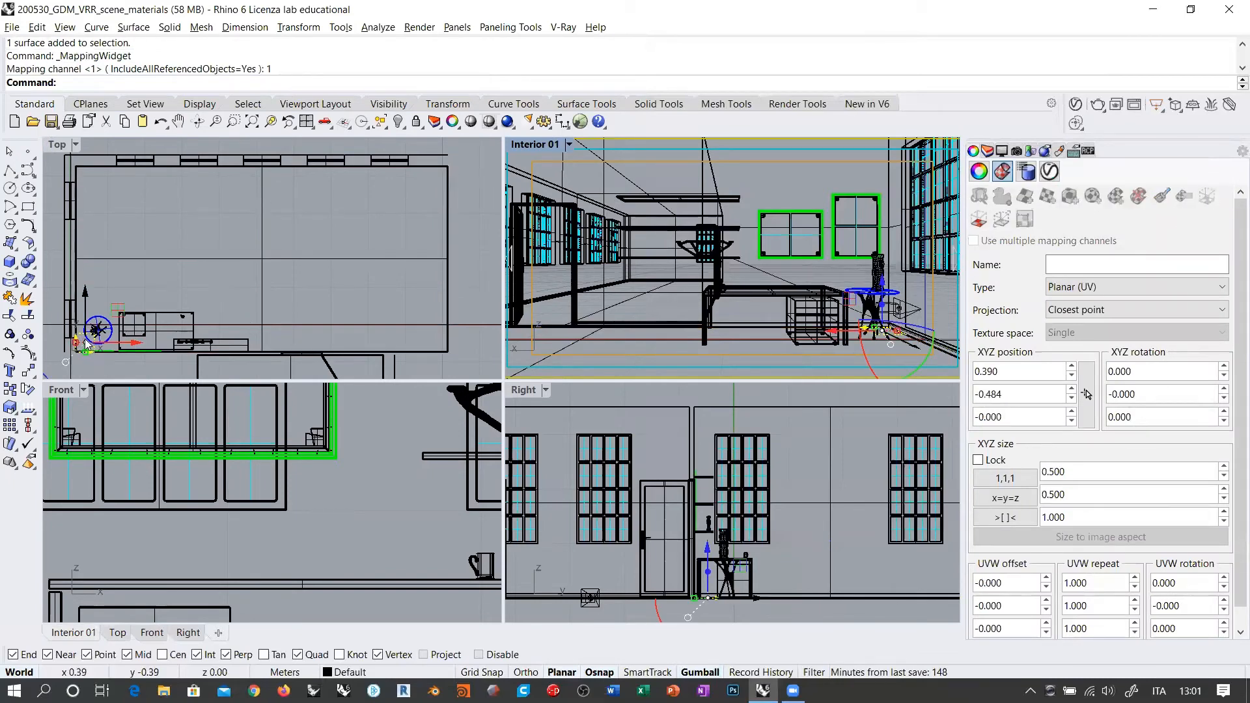
click(979, 220)
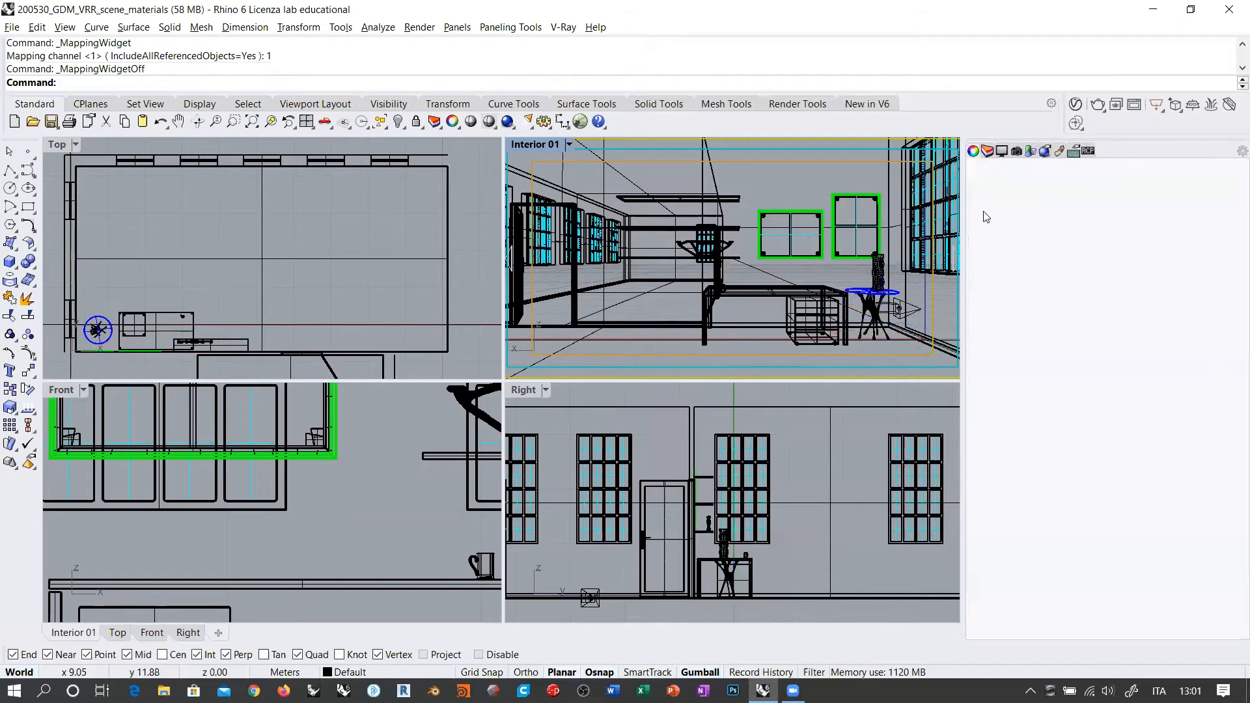
Step: Select the room's floor from the overlapping surfaces and delete its existing texture mapping channel
click(262, 263)
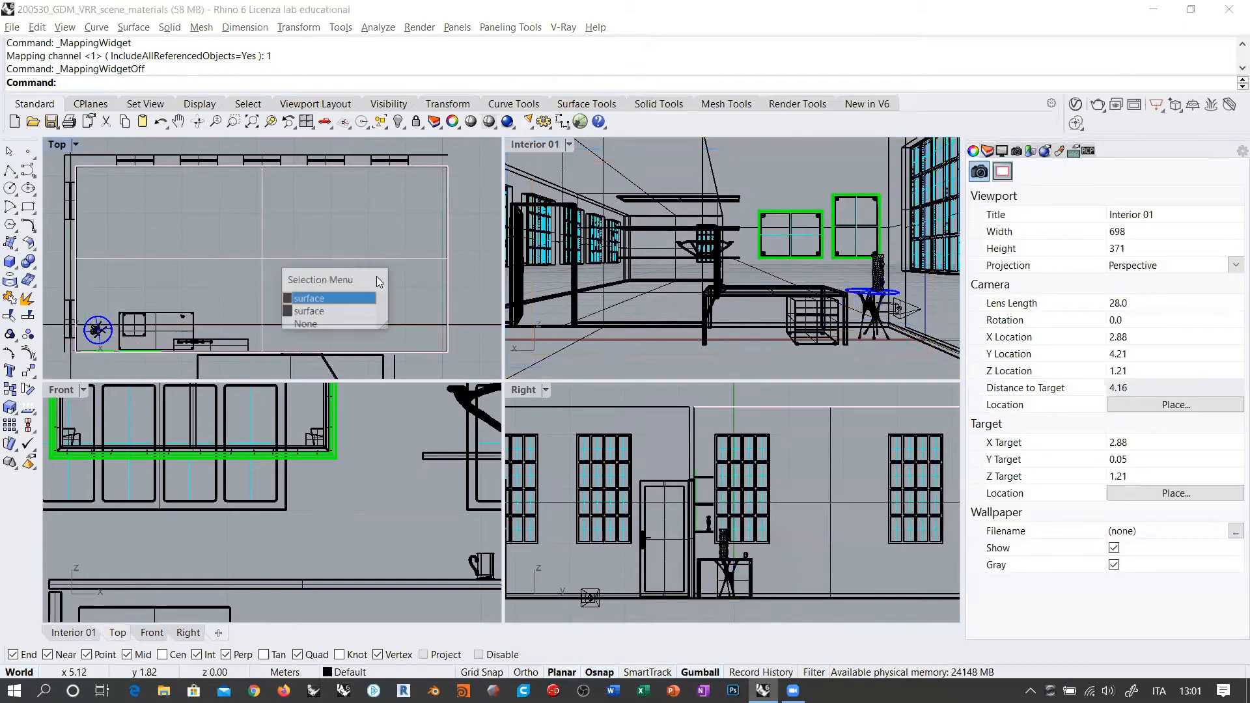
click(326, 311)
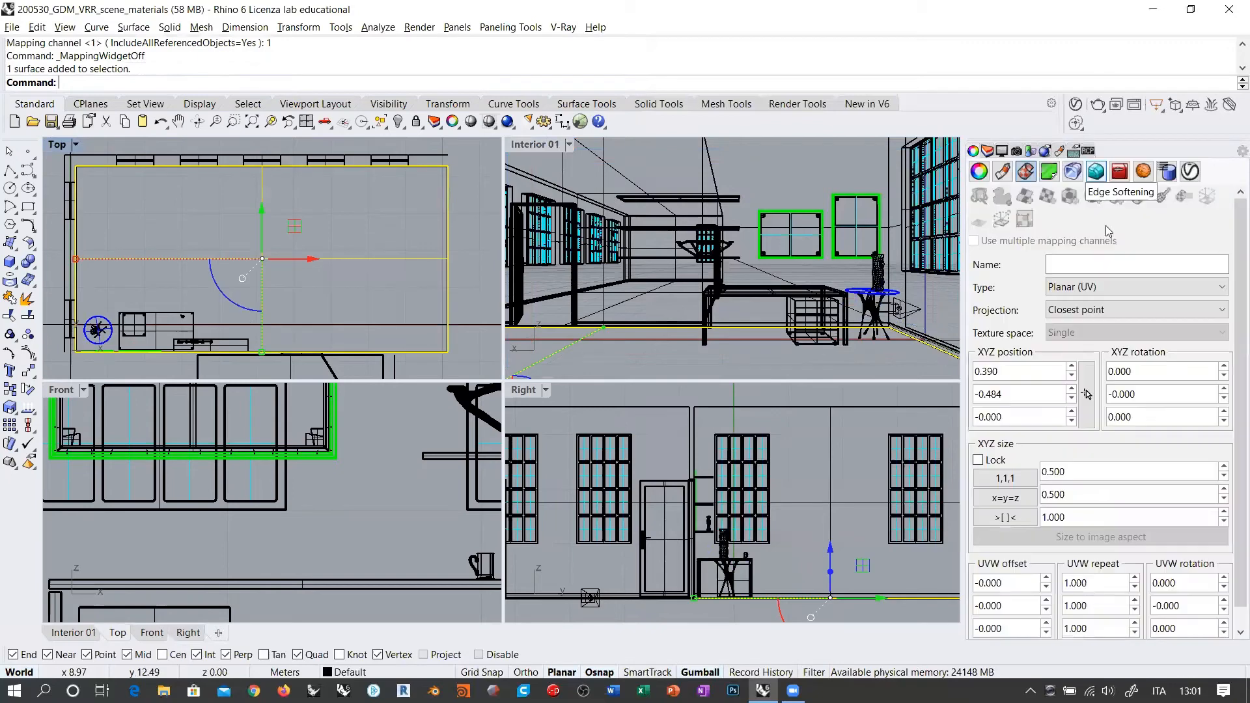
click(1137, 197)
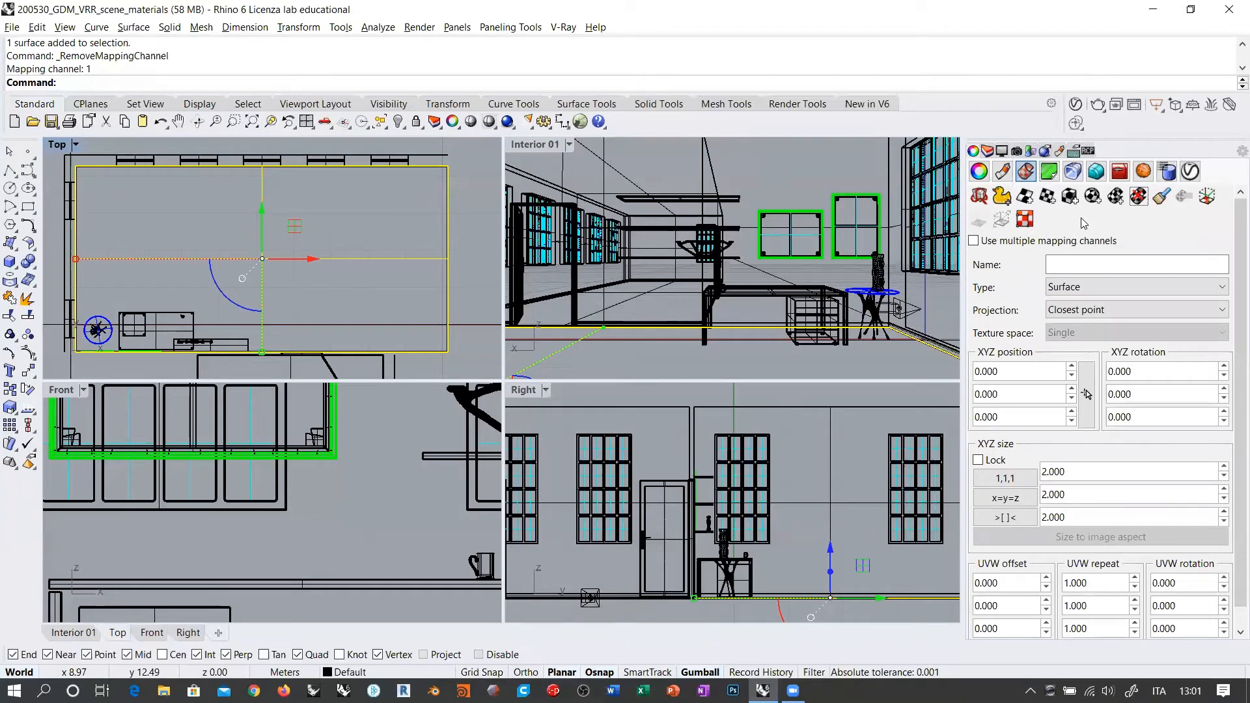
Step: Apply a planar UV mapping to the floor, spanning it from one corner to the diagonally opposite corner
click(1048, 197)
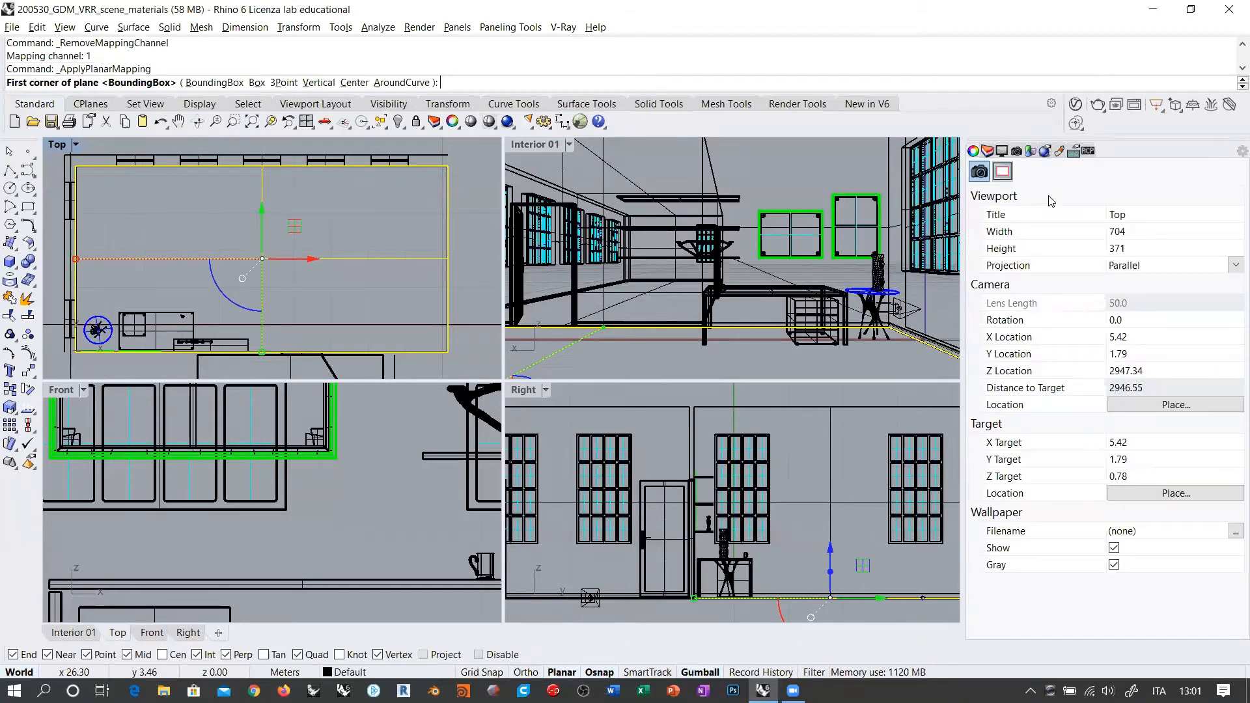
right_drag(744, 234, 748, 293)
scroll(720, 292, down, 7)
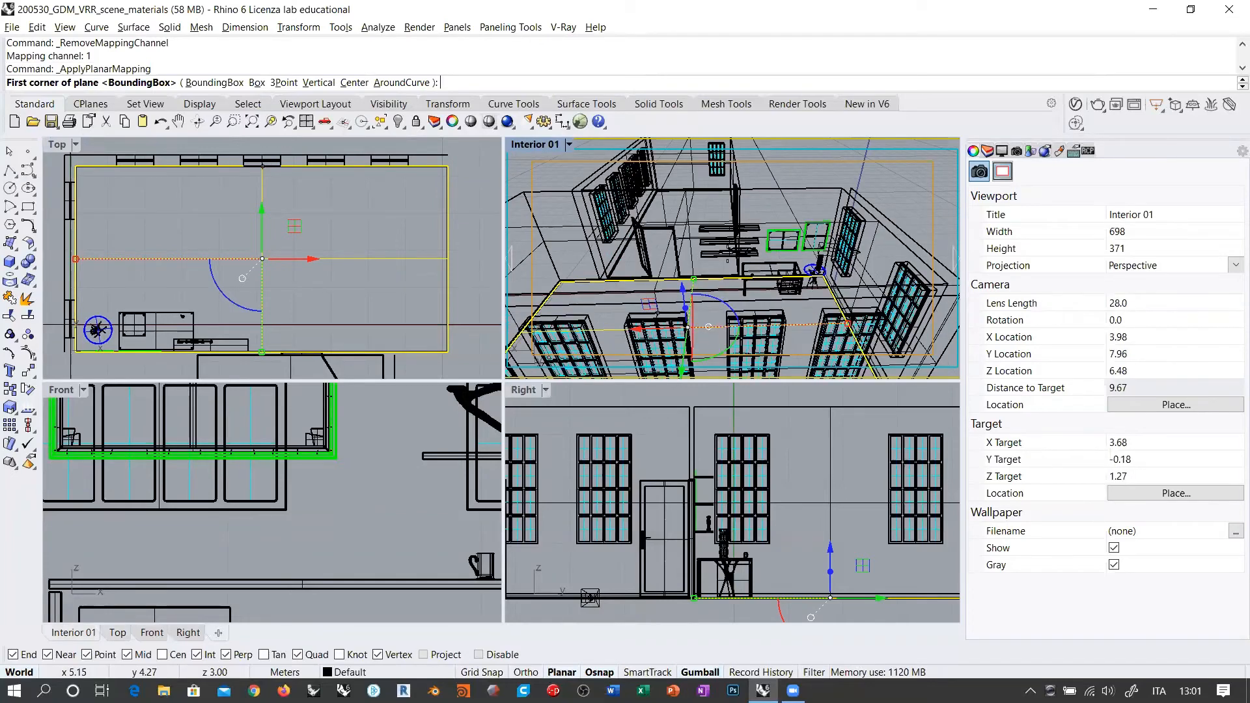
scroll(716, 284, up, 8)
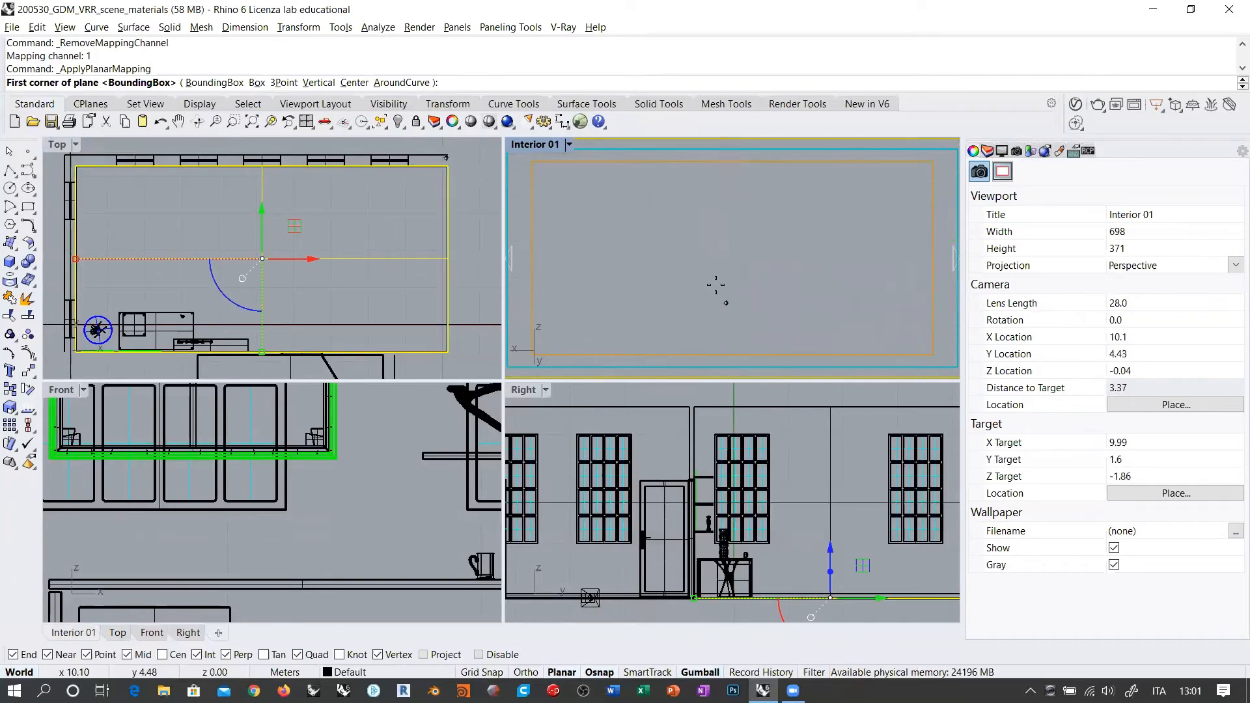
scroll(715, 284, down, 2)
click(606, 288)
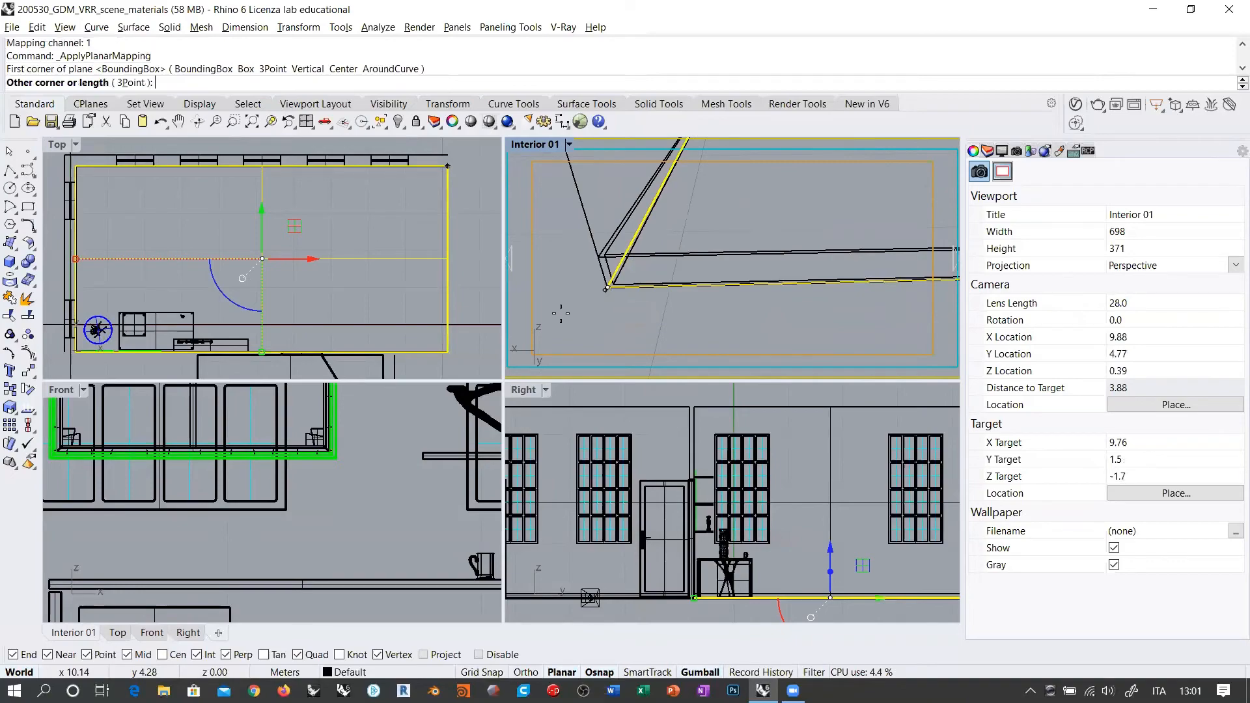
scroll(560, 314, down, 5)
right_drag(703, 306, 668, 276)
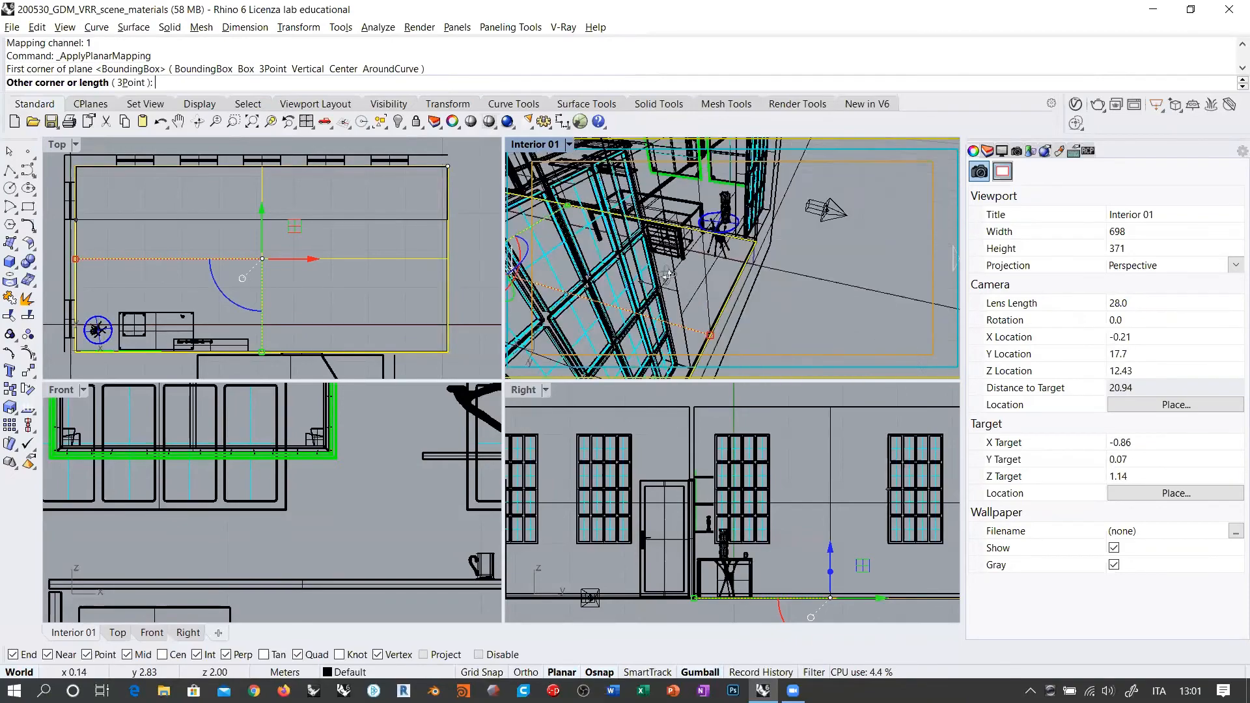
scroll(758, 289, up, 10)
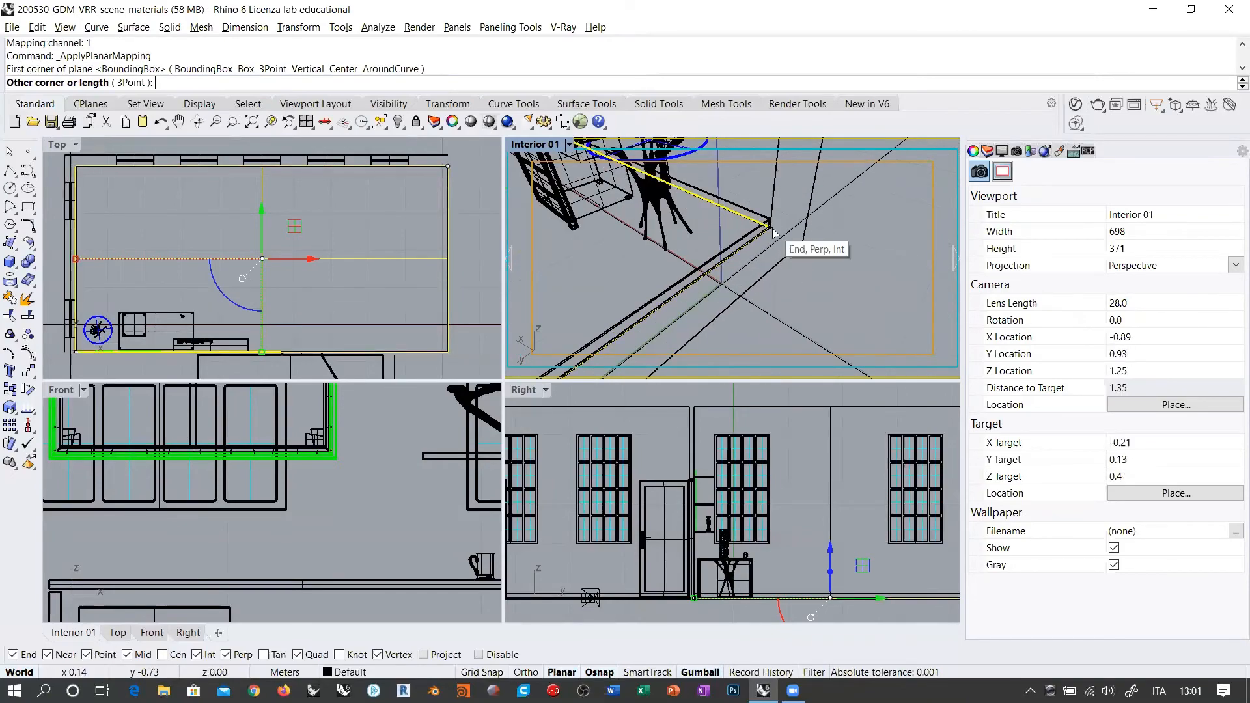
click(771, 227)
scroll(787, 287, down, 7)
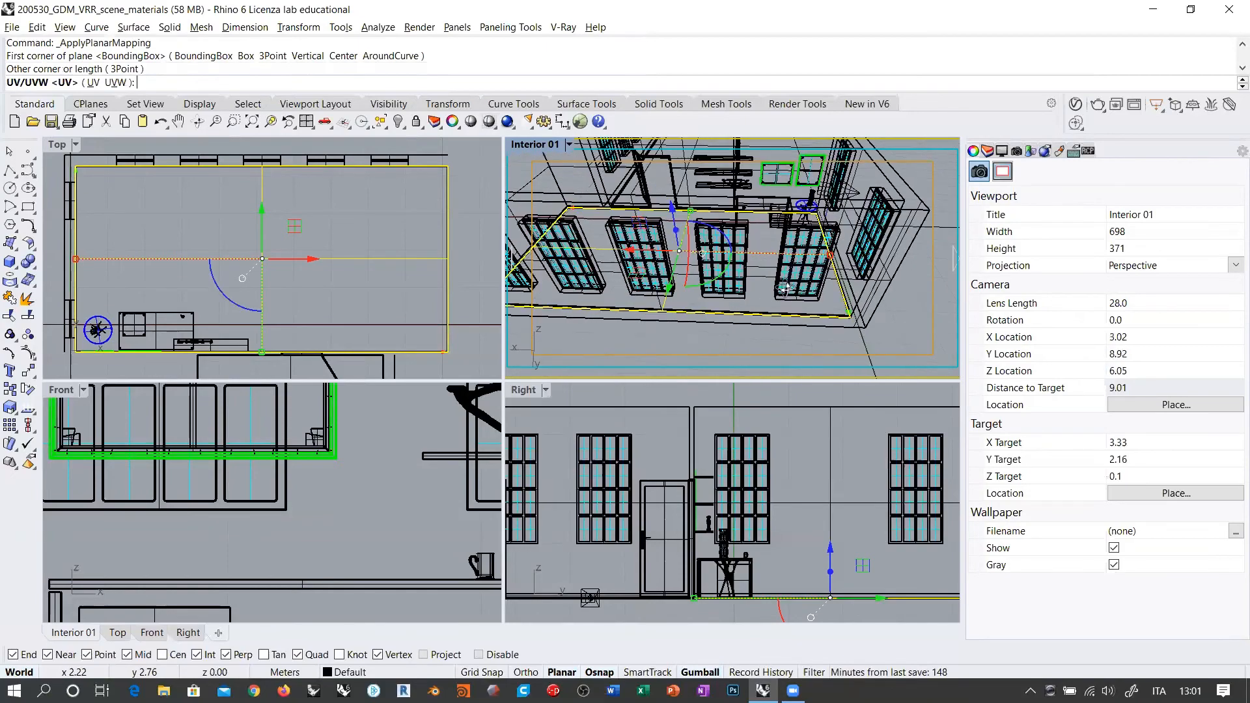
mouse_move(786, 288)
shift+right_down()
mouse_move(797, 298)
mouse_move(779, 291)
shift+right_up()
right_click(766, 285)
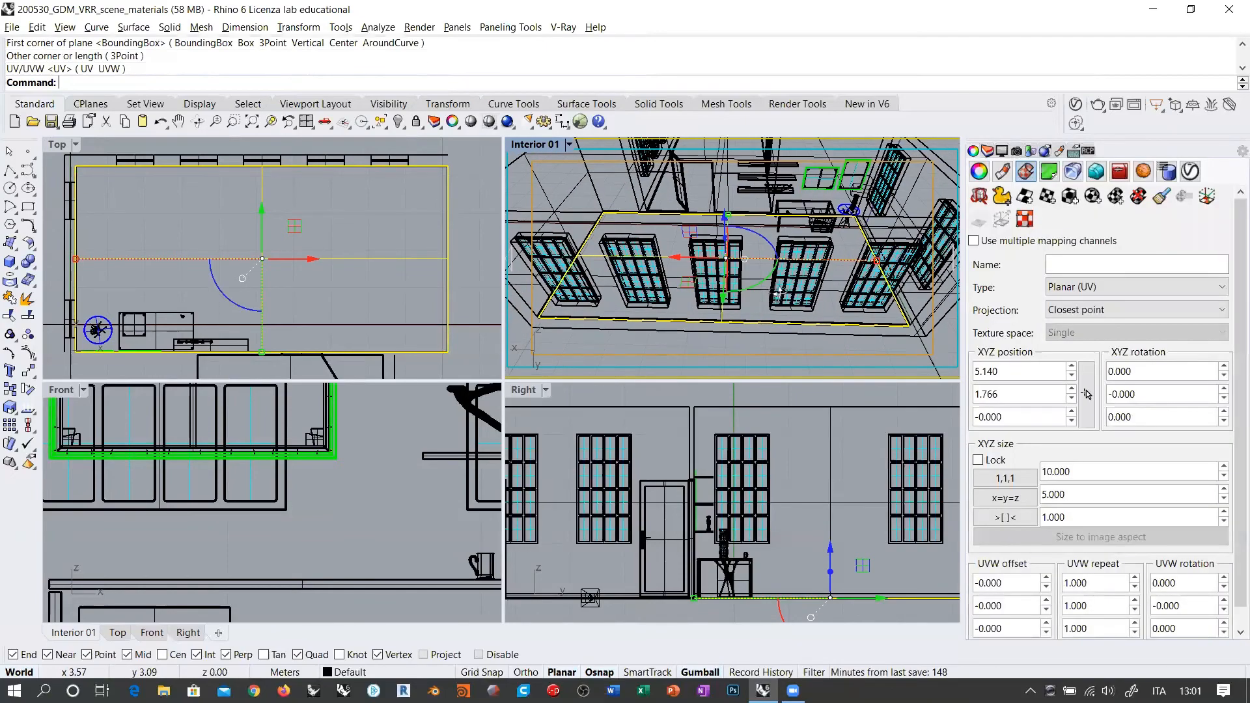
Step: Deselect the floor and restore the saved Interior 01 named view in the perspective viewport
click(556, 180)
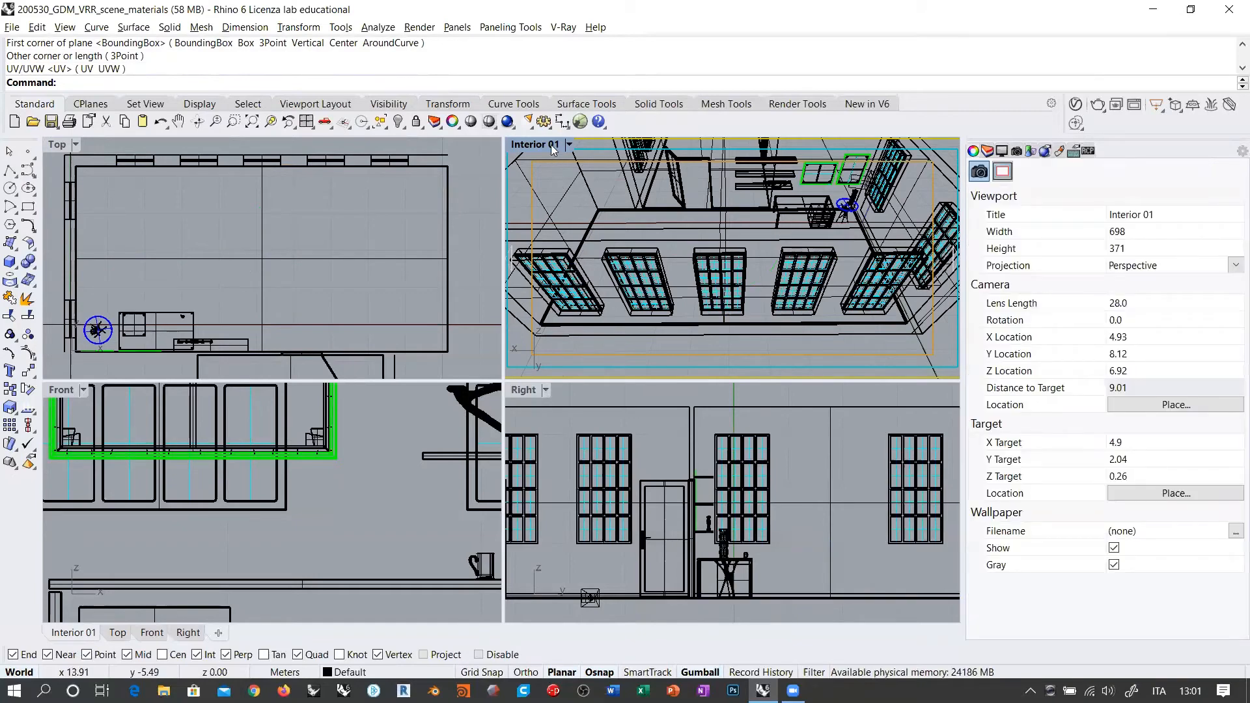
click(1017, 151)
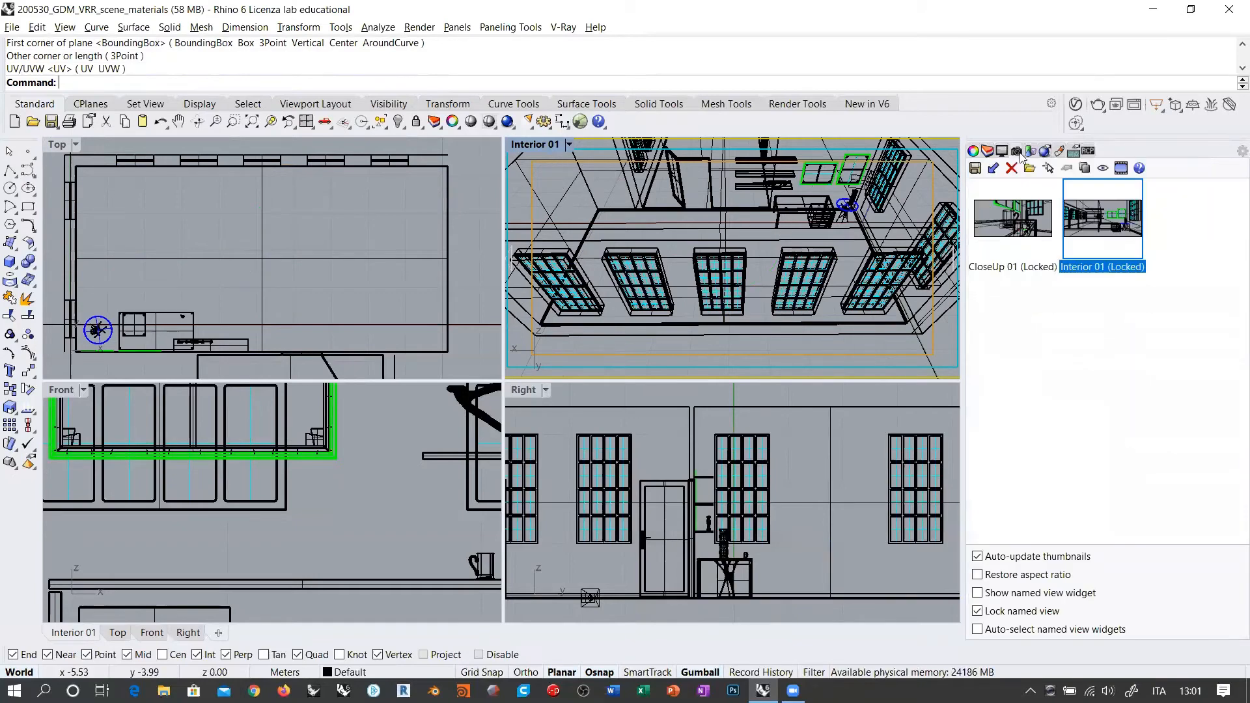
double_click(1104, 215)
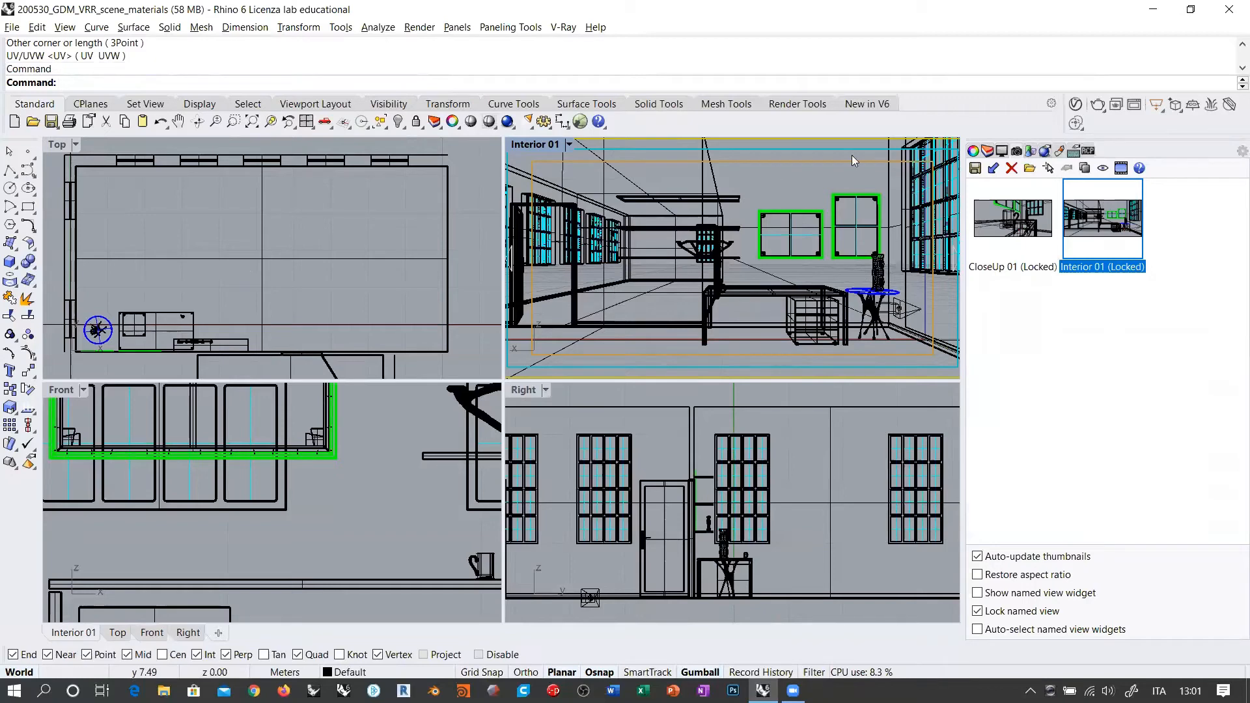
click(542, 144)
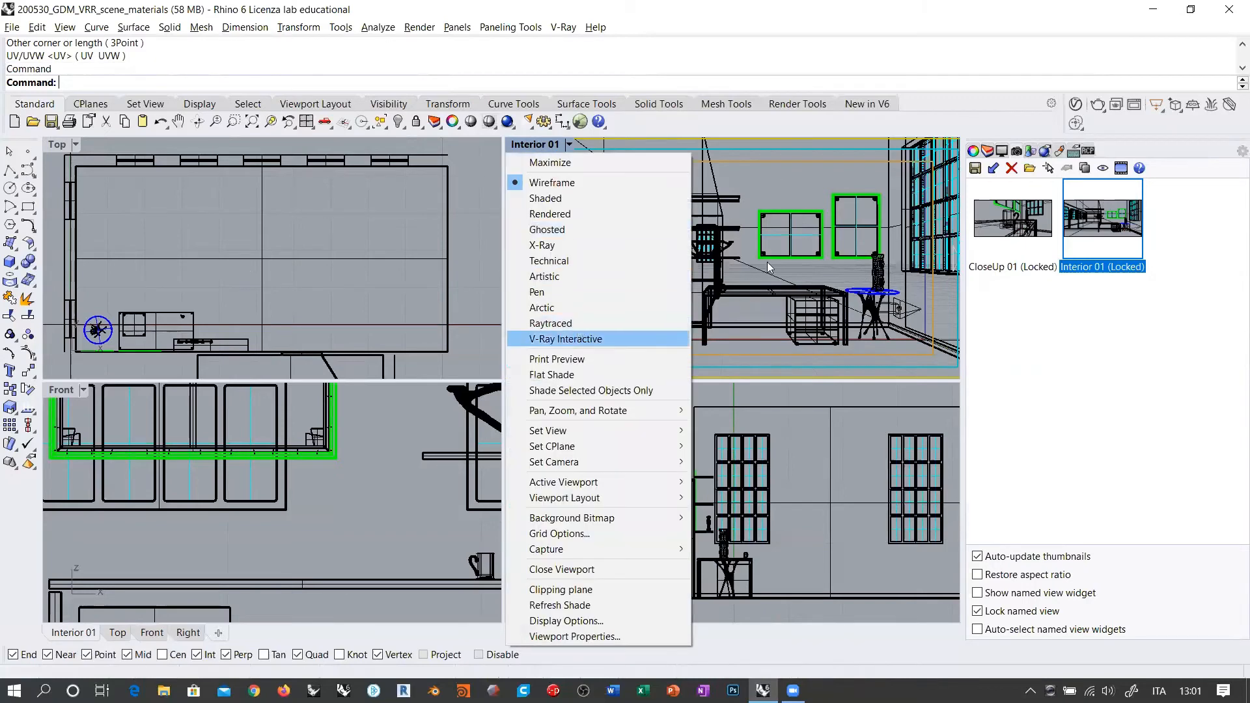
click(559, 339)
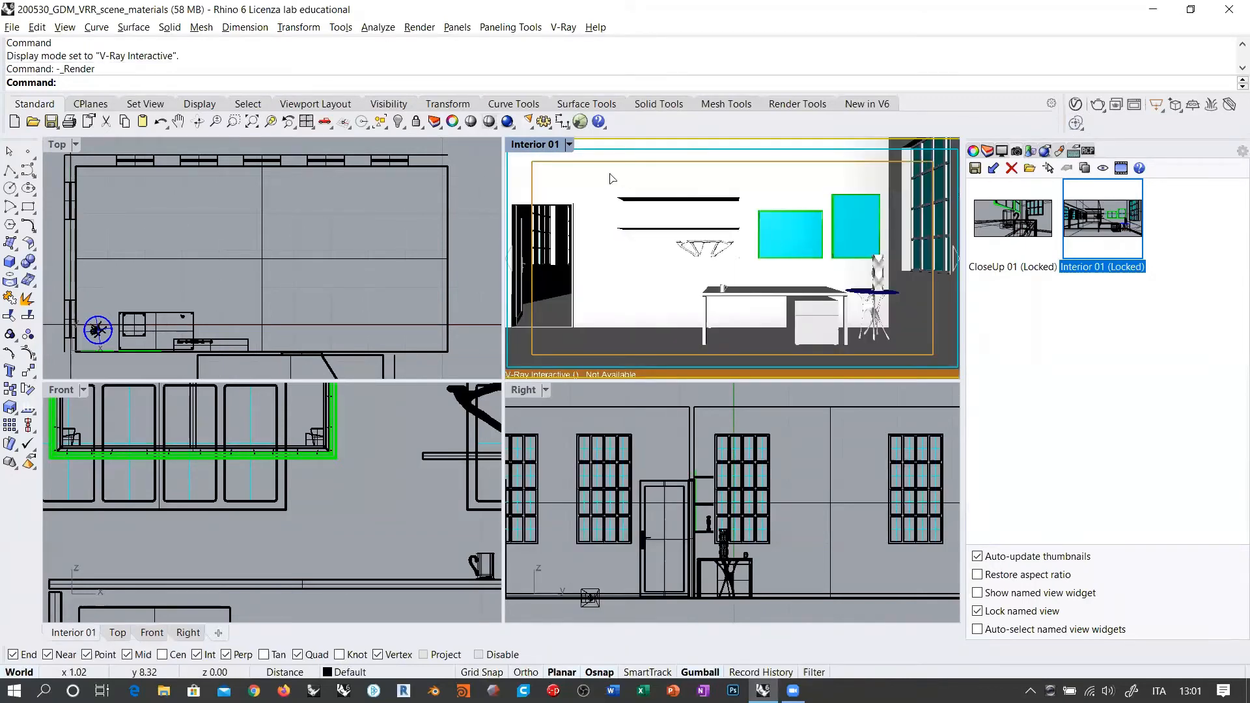
click(534, 145)
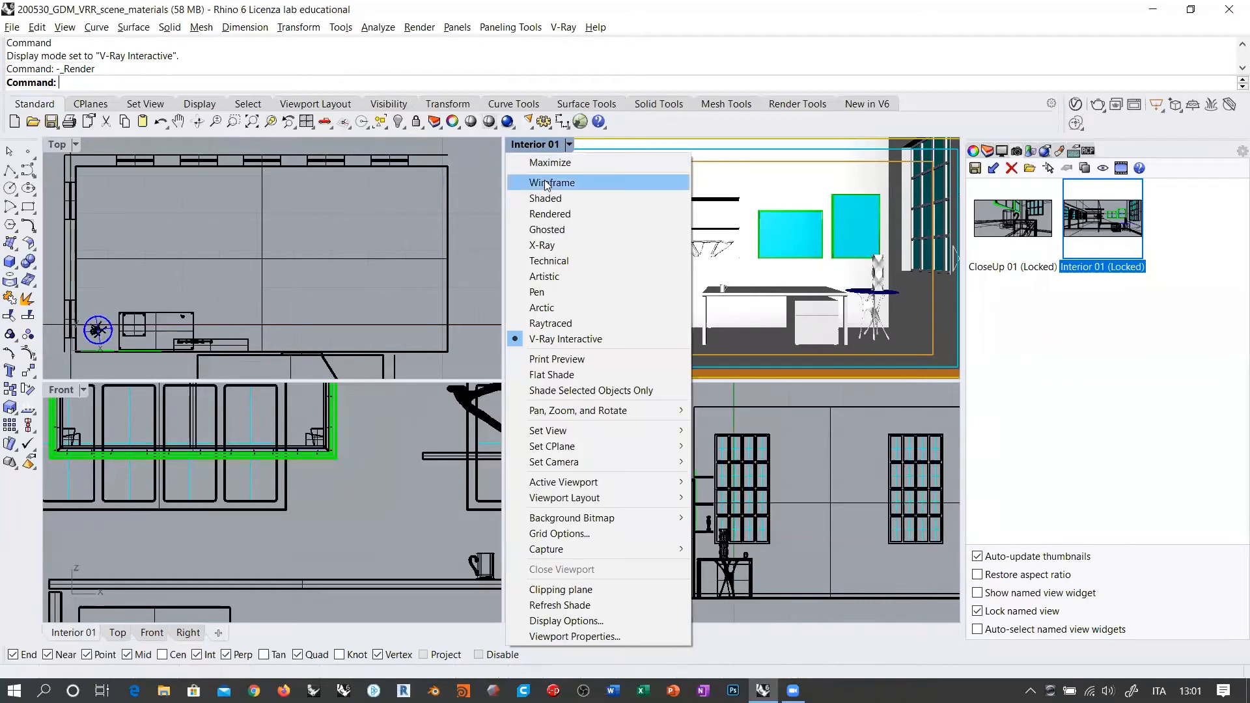
click(550, 183)
click(1123, 105)
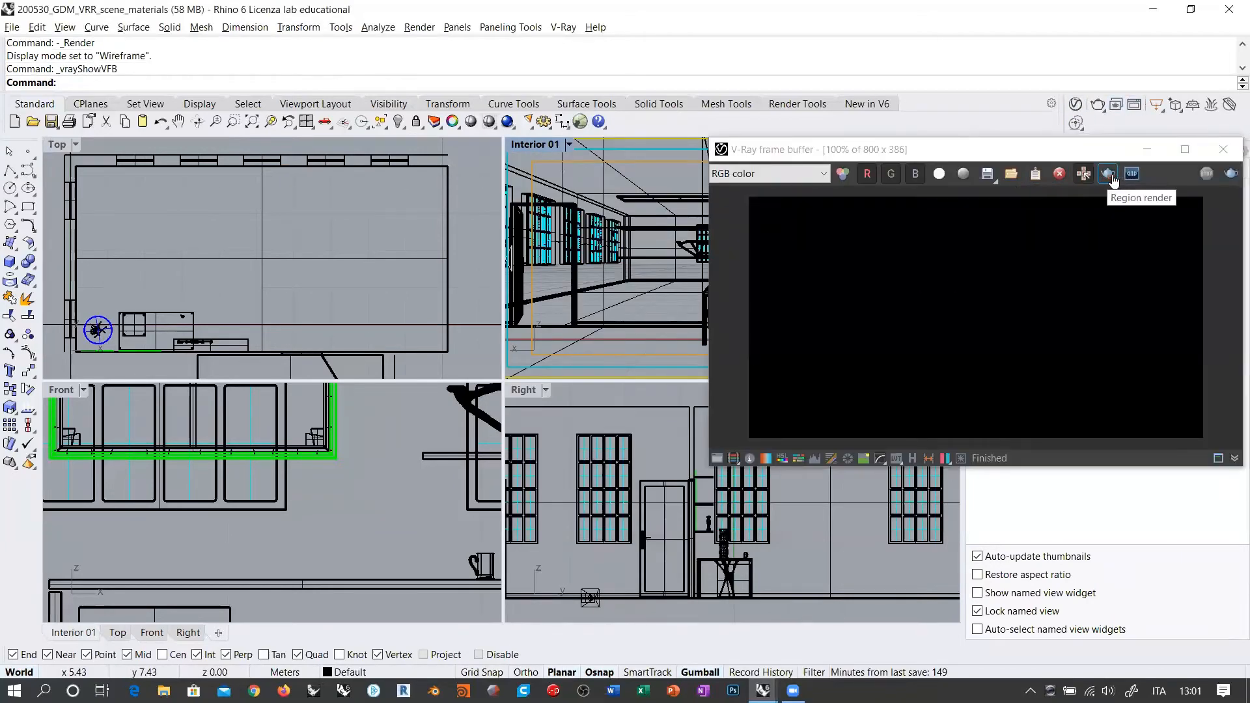
click(1224, 149)
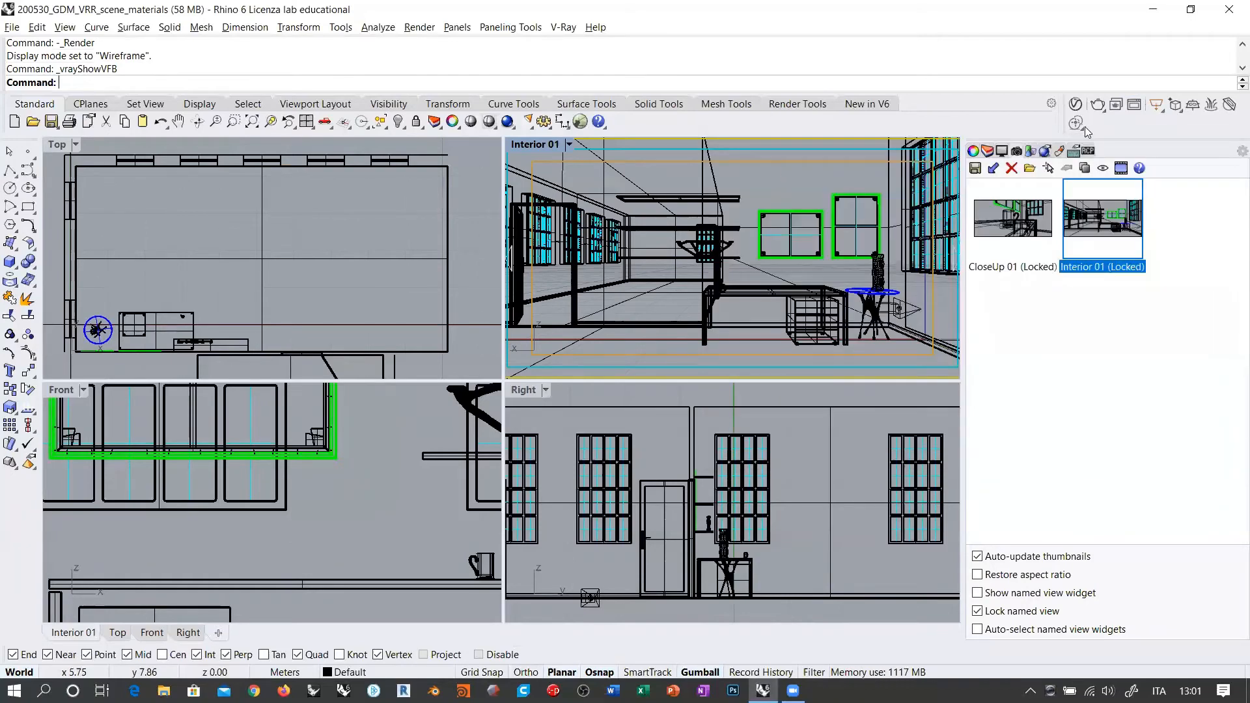
Step: Preview the remapped floor tiles in the Interior 01 viewport with V-Ray Interactive, and return the viewport to Wireframe
click(569, 145)
click(573, 338)
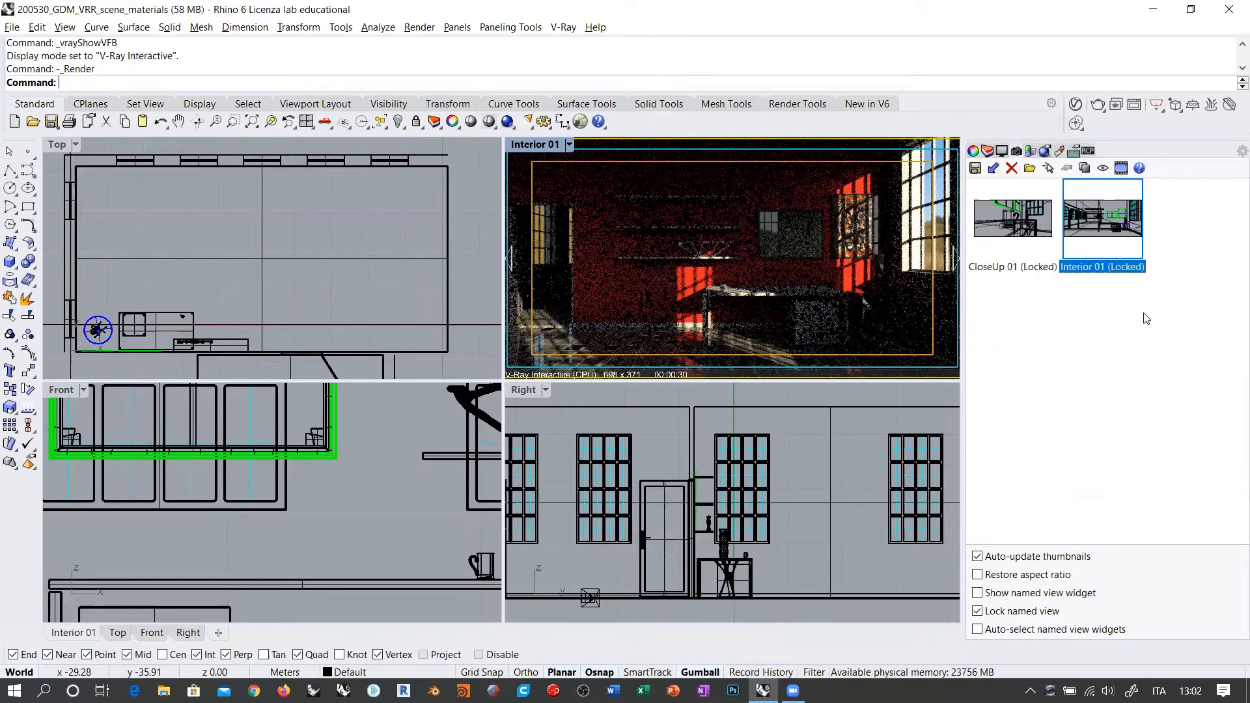
click(545, 150)
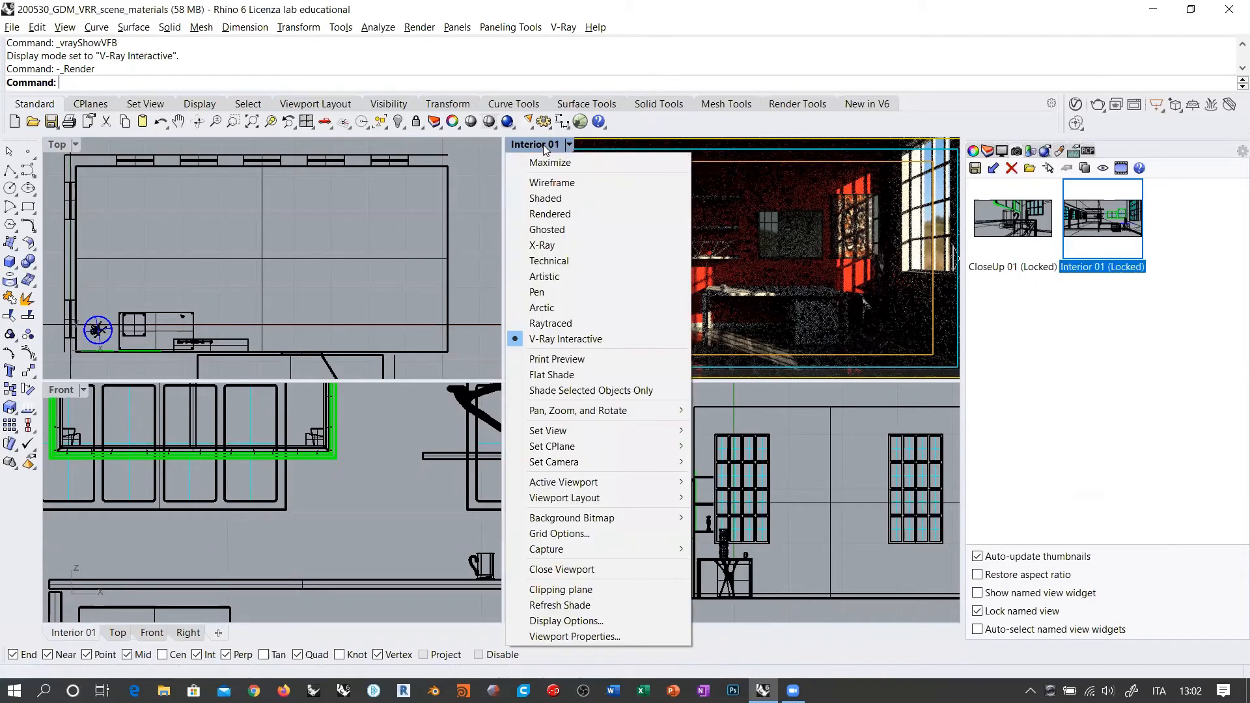
click(550, 183)
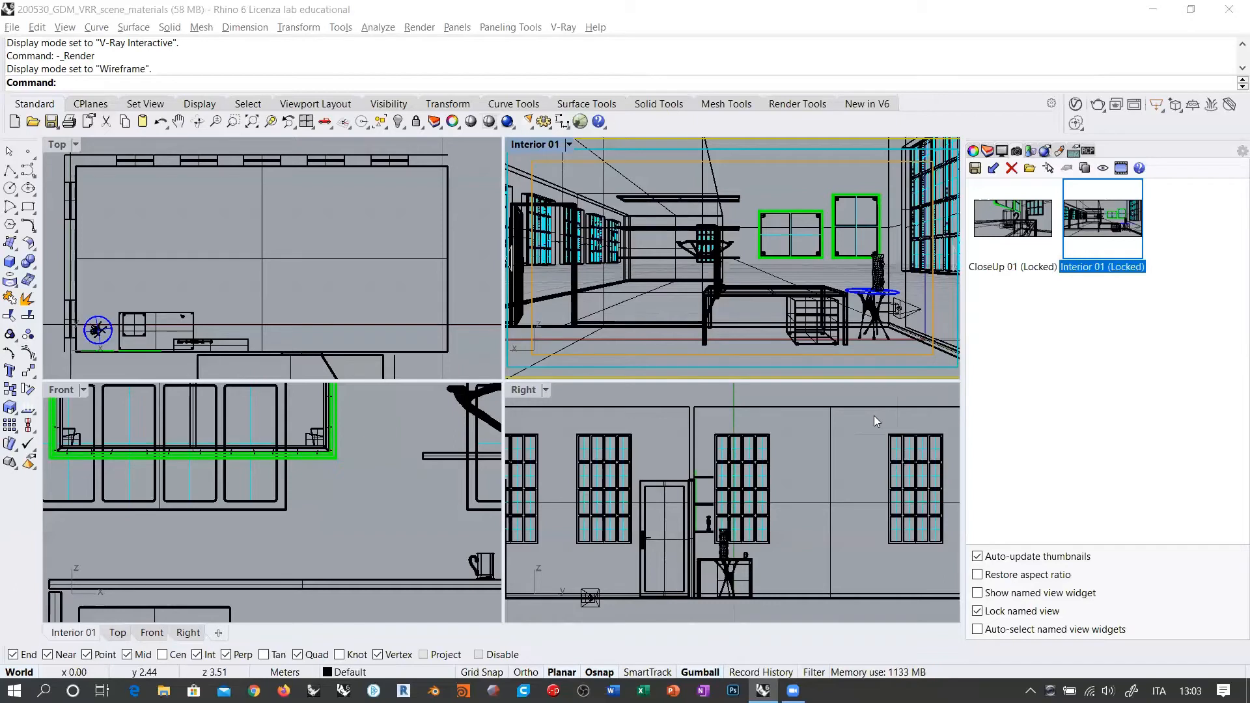
Step: Select the leg mesh of the round table in the room's corner and inspect its texture mapping properties
click(95, 331)
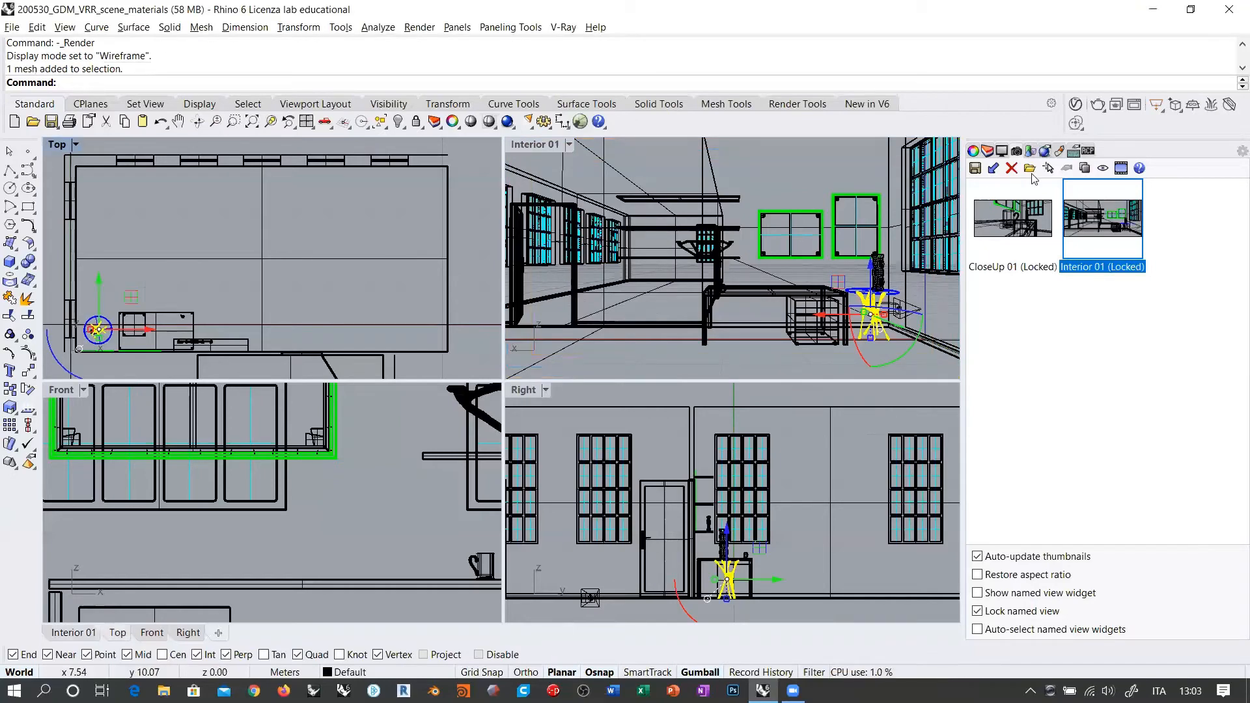
click(979, 153)
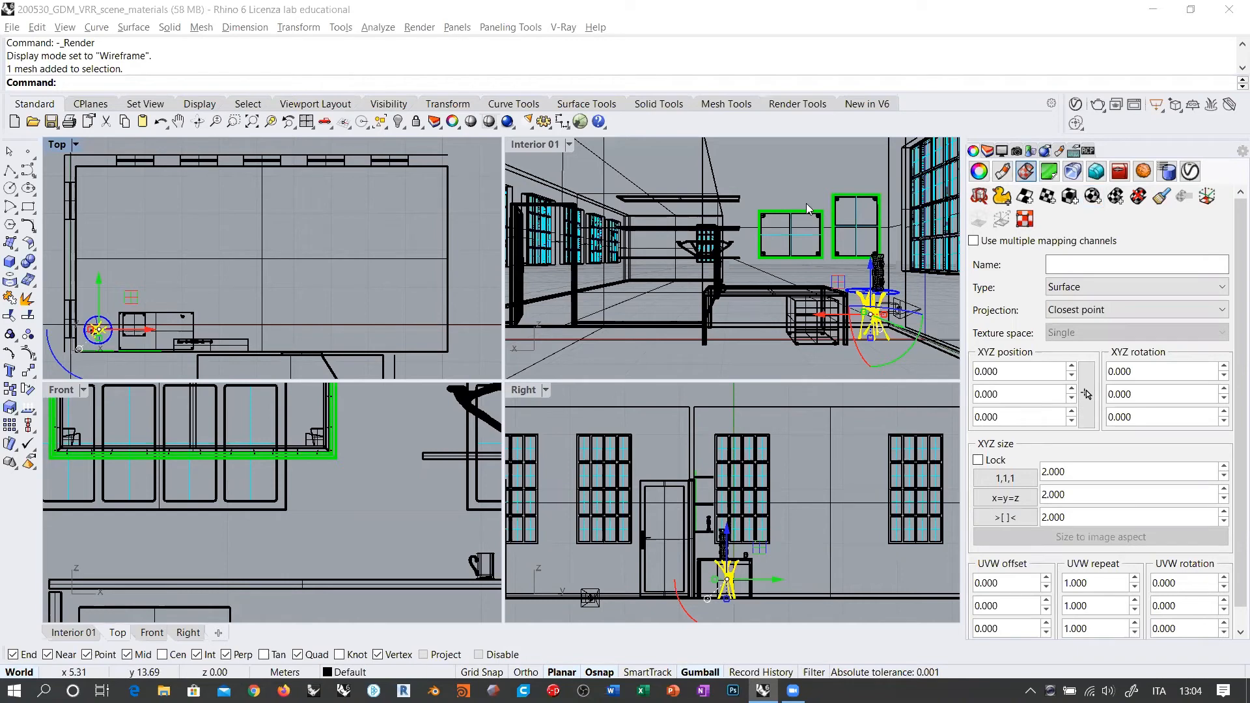
click(792, 172)
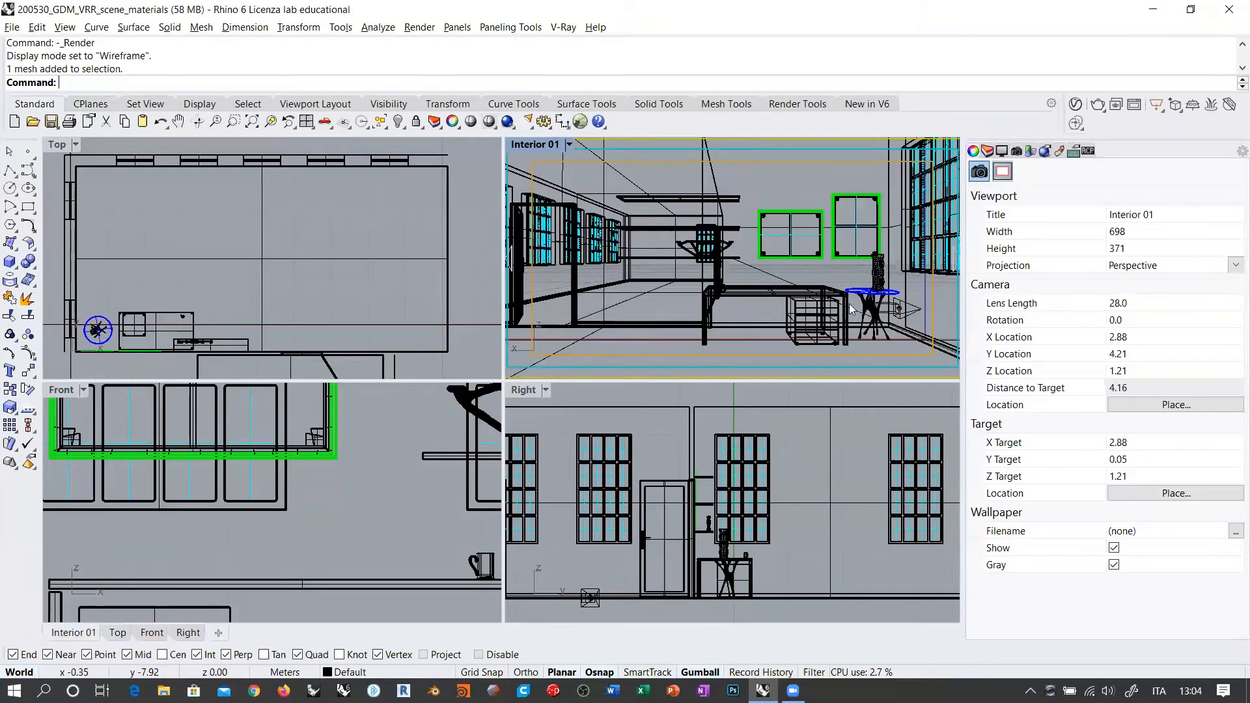
click(867, 319)
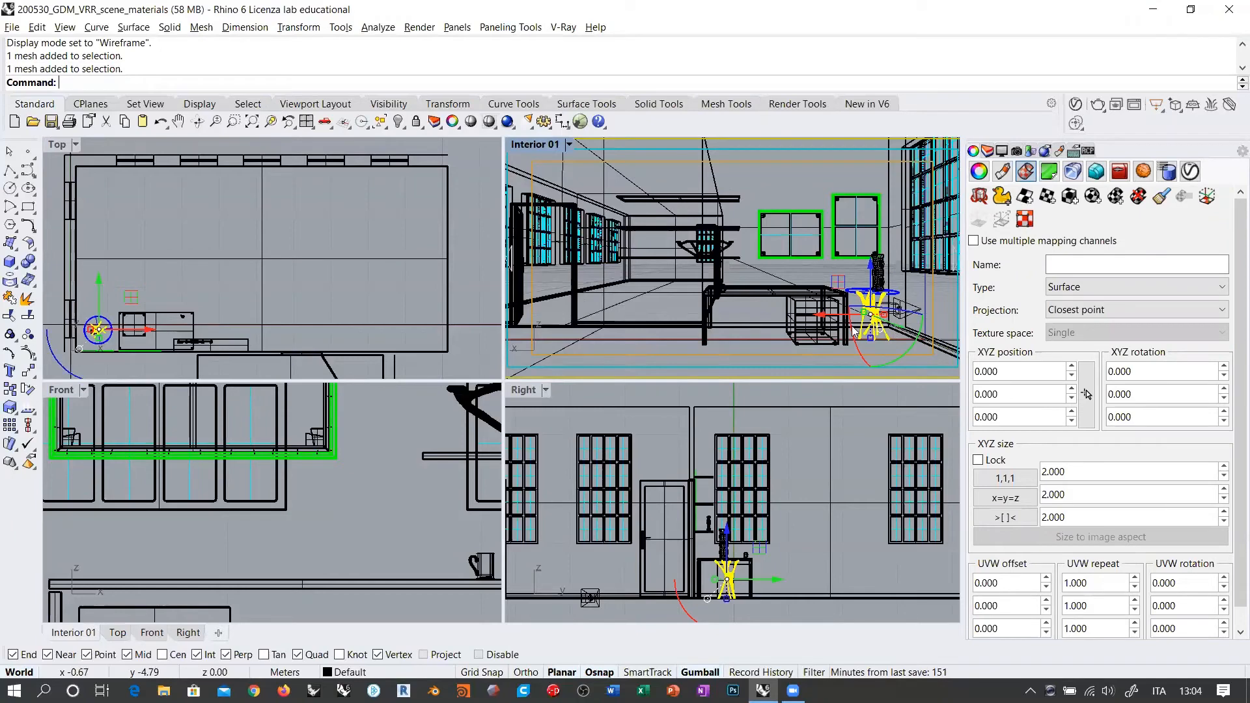
Step: Select the branching sculpture meshes on the wall shelf, examine their shape in the top, front and right views, and deselect them
click(688, 248)
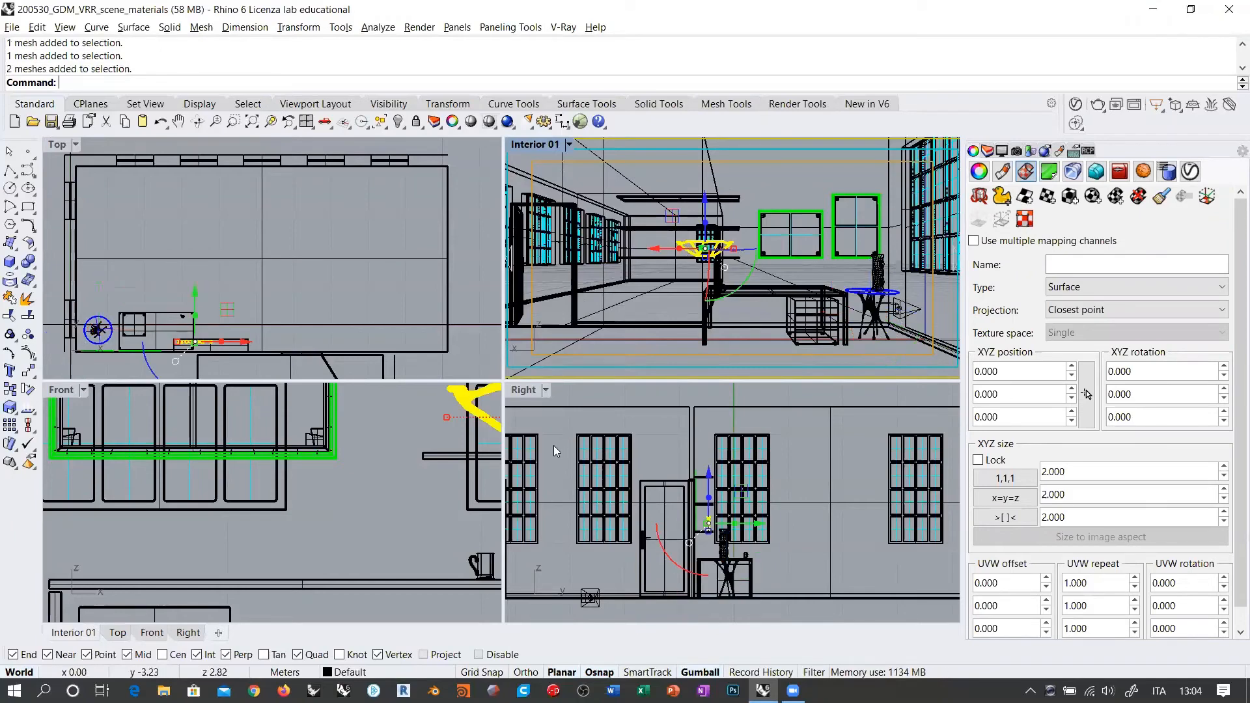
right_drag(430, 429, 175, 474)
scroll(345, 458, up, 4)
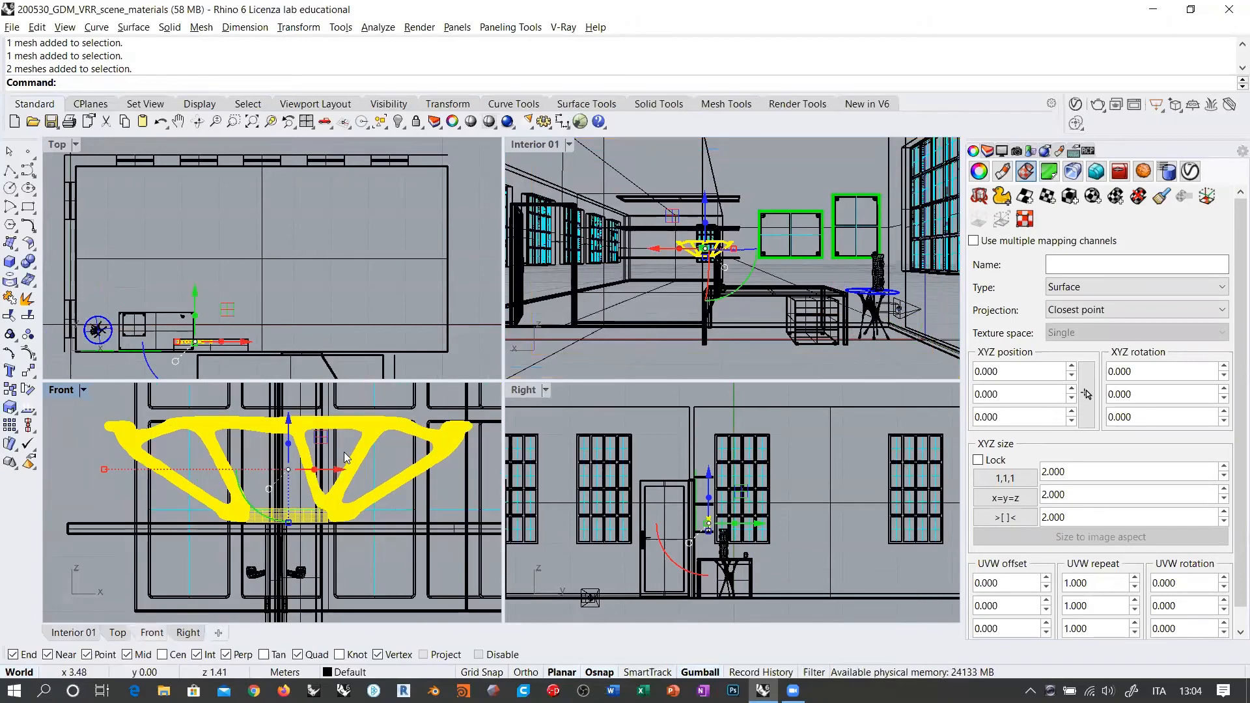
right_drag(175, 338, 260, 267)
scroll(285, 276, up, 12)
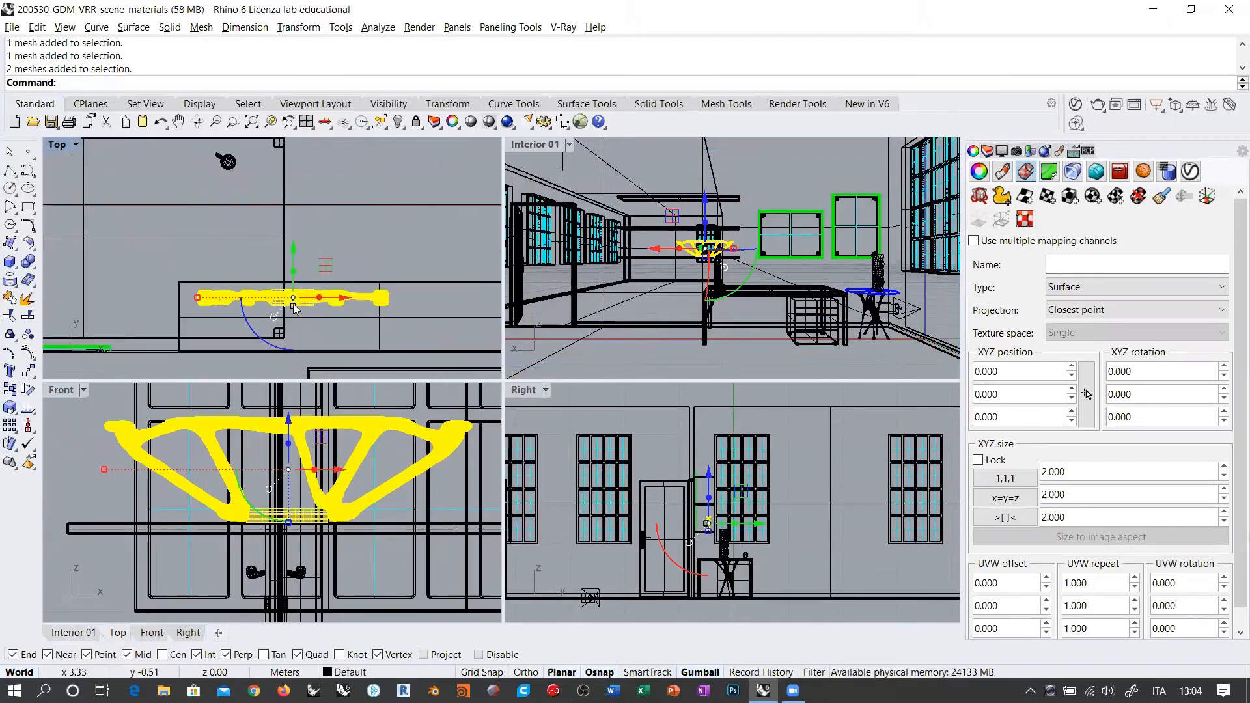
scroll(306, 332, up, 4)
scroll(706, 526, up, 16)
right_drag(742, 536, 788, 487)
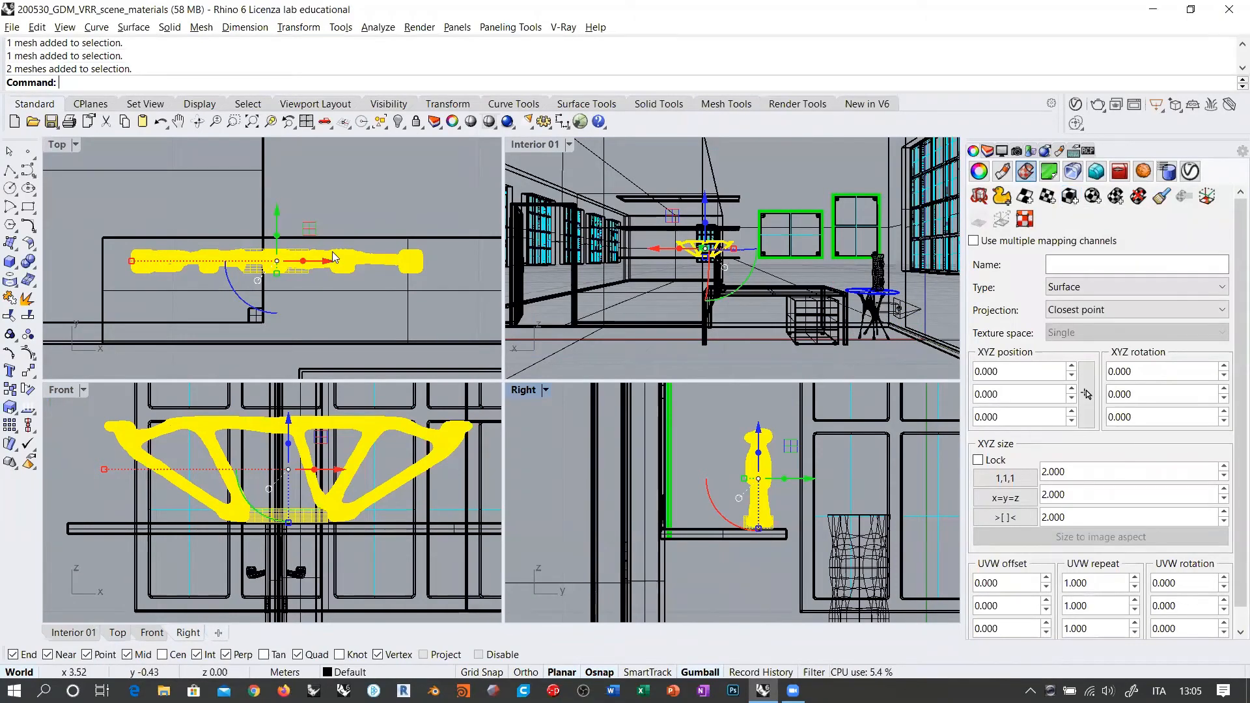
click(375, 205)
scroll(271, 208, down, 8)
scroll(286, 466, down, 5)
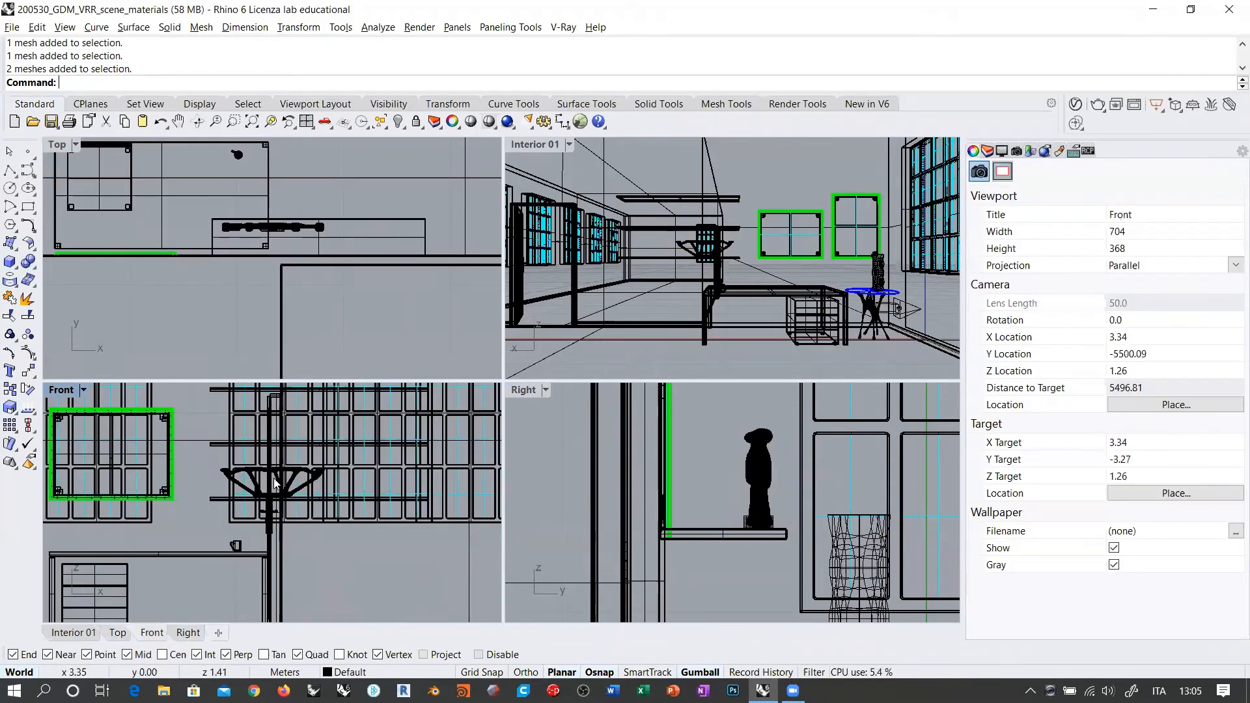
scroll(660, 502, down, 5)
scroll(721, 488, down, 5)
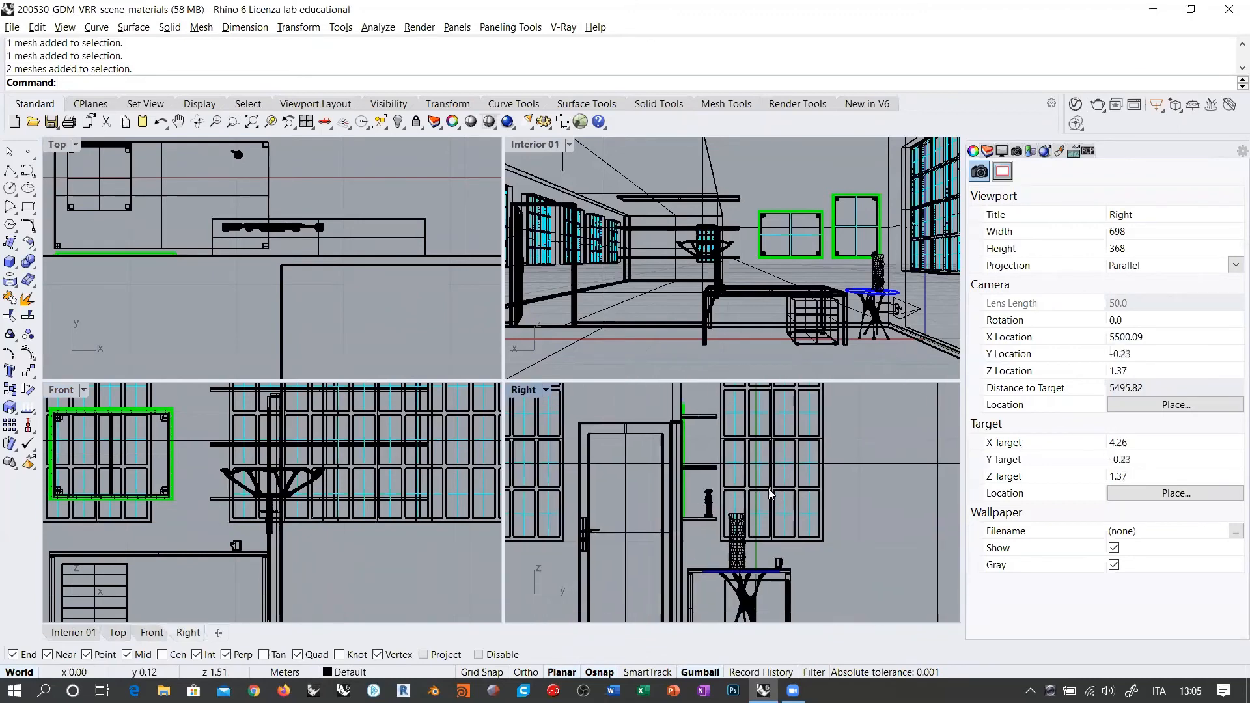
right_drag(357, 504, 355, 509)
scroll(355, 510, down, 5)
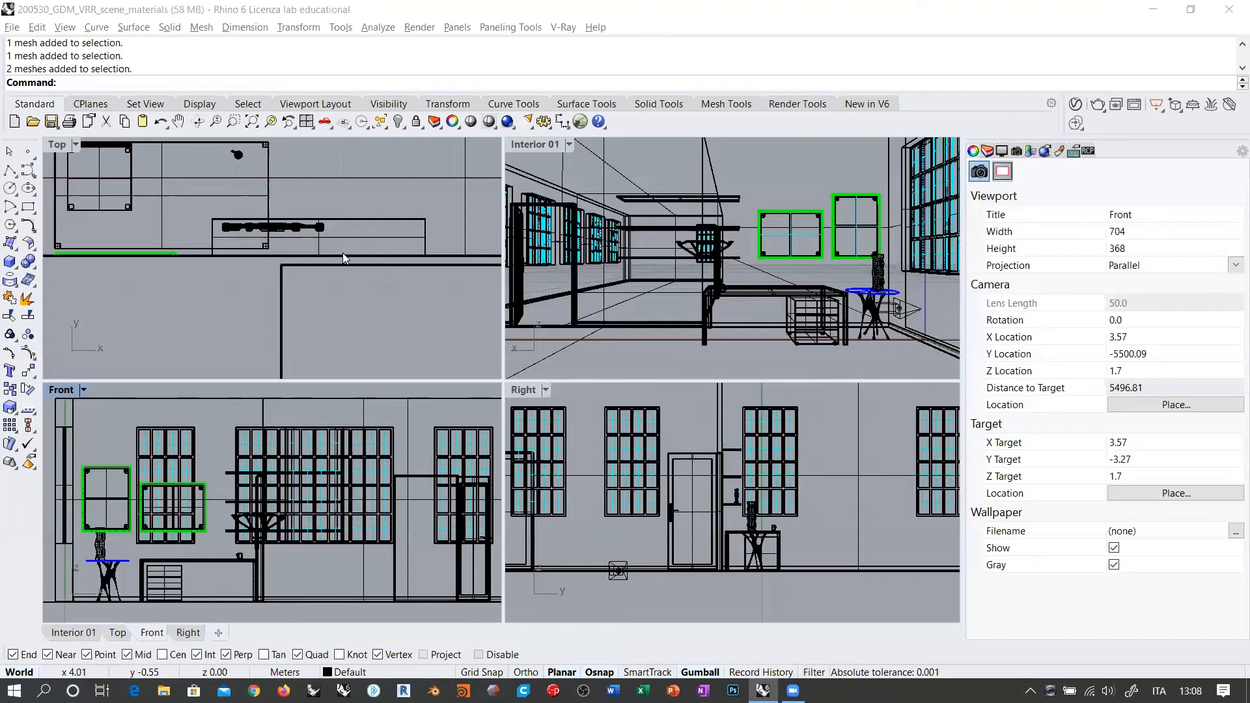
Step: Maximize the Front viewport near the mug and start a control-point curve beside it, outlining the underside and outer edge of a wine glass foot
right_drag(342, 252, 349, 306)
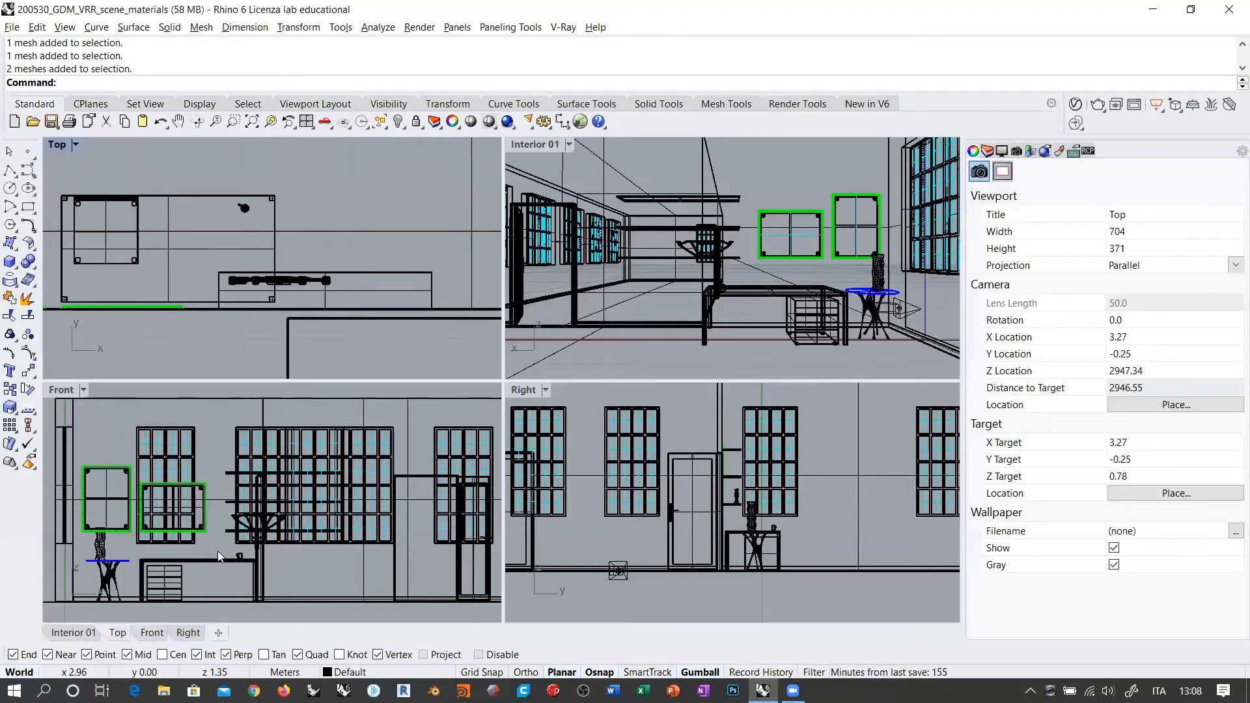
scroll(257, 511, up, 8)
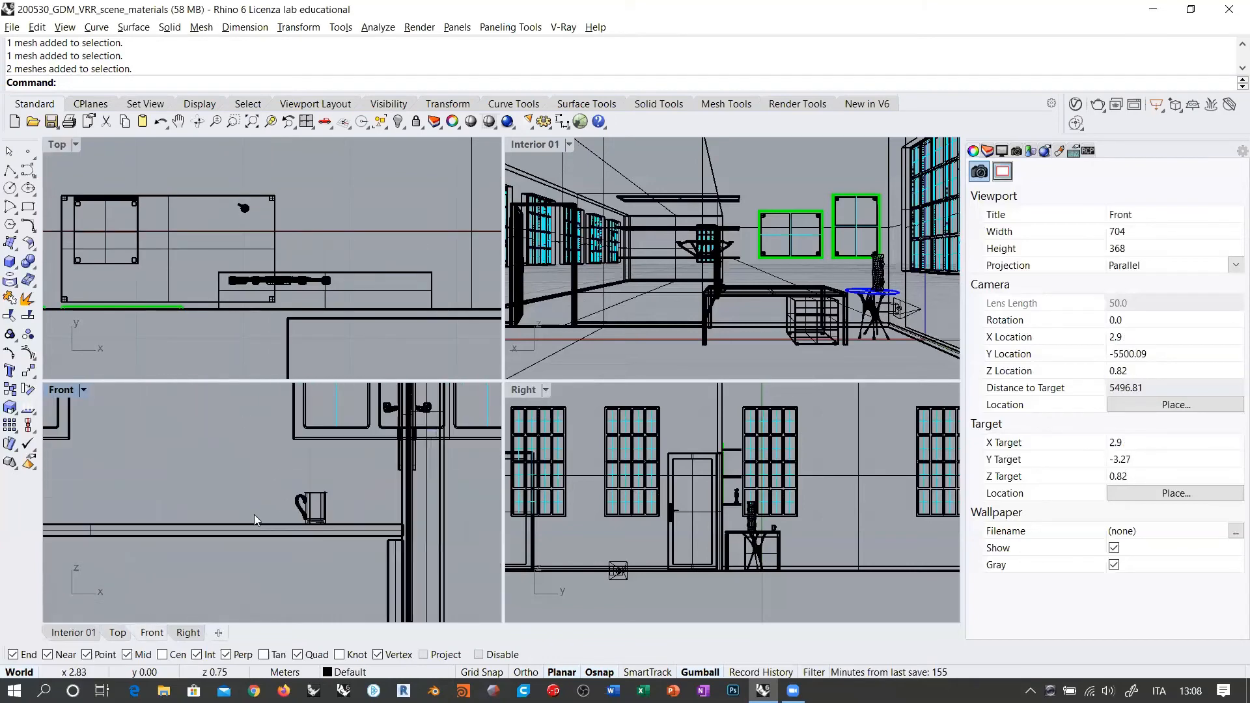
double_click(69, 390)
right_drag(559, 381, 391, 481)
click(29, 172)
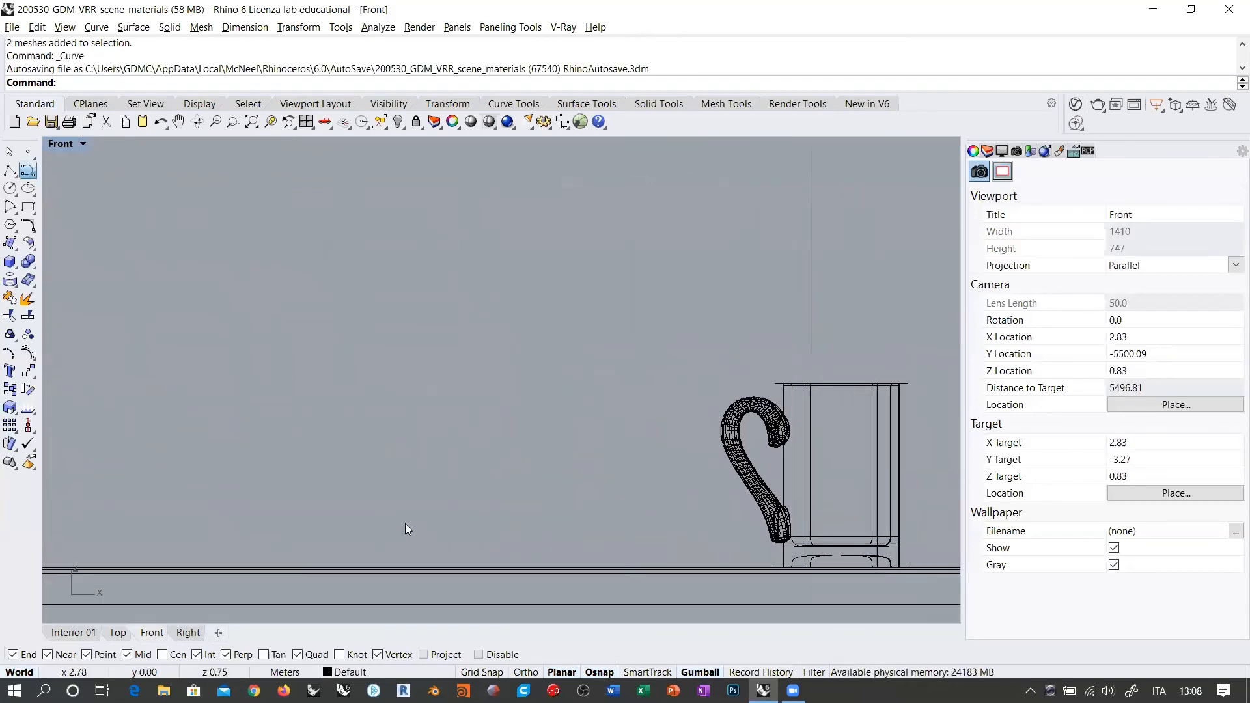
click(403, 520)
click(423, 521)
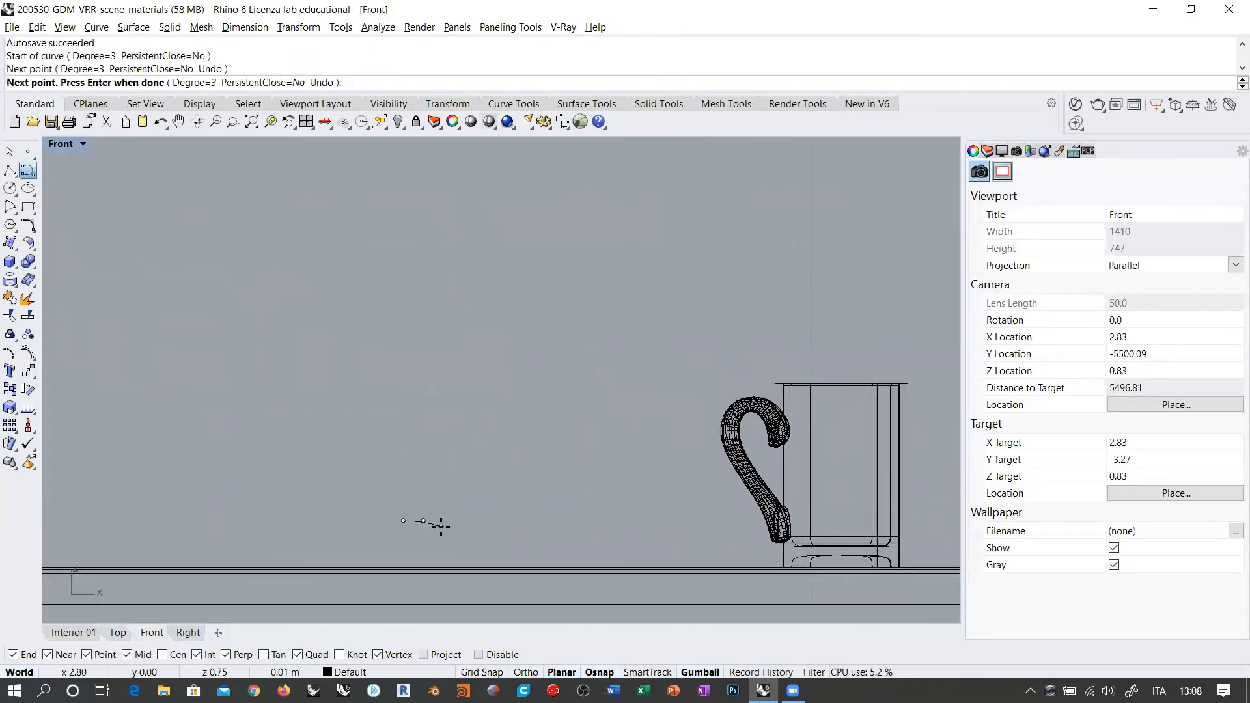
click(442, 526)
click(469, 530)
shift+click(506, 530)
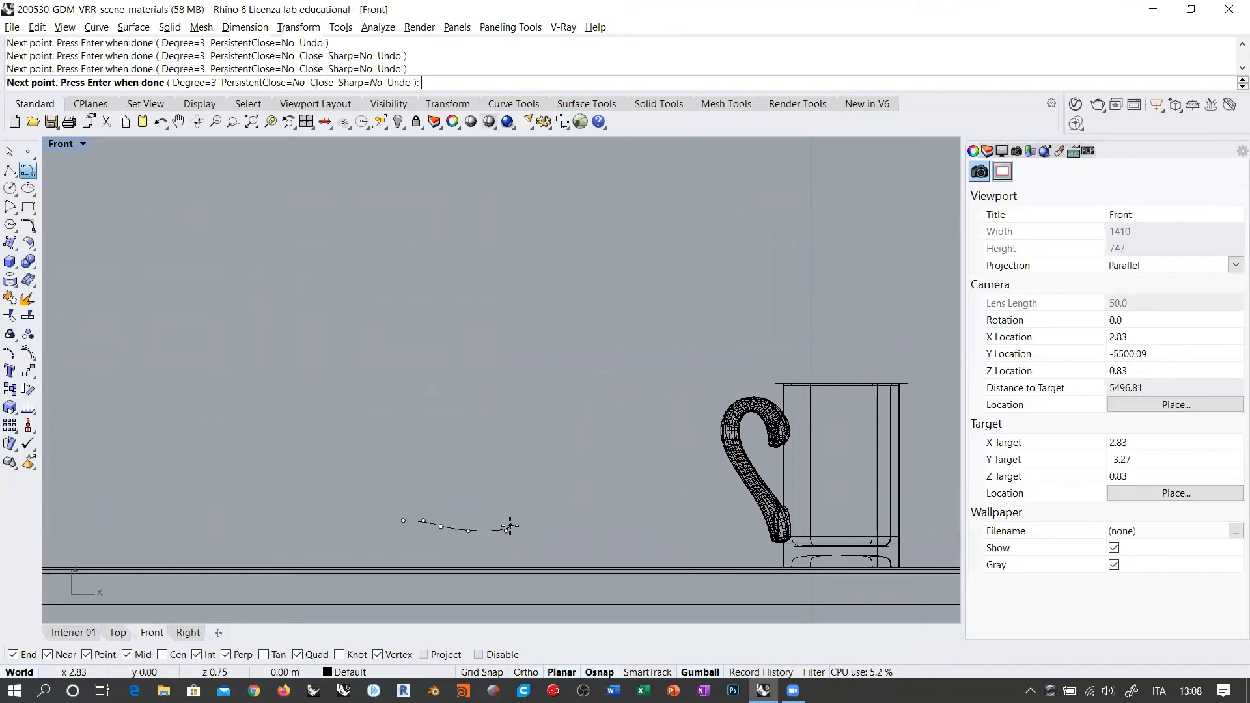
click(510, 525)
Step: Continue the profile curve back over the top of the foot, through the small bulges and up along the stem
scroll(510, 524, up, 5)
click(508, 517)
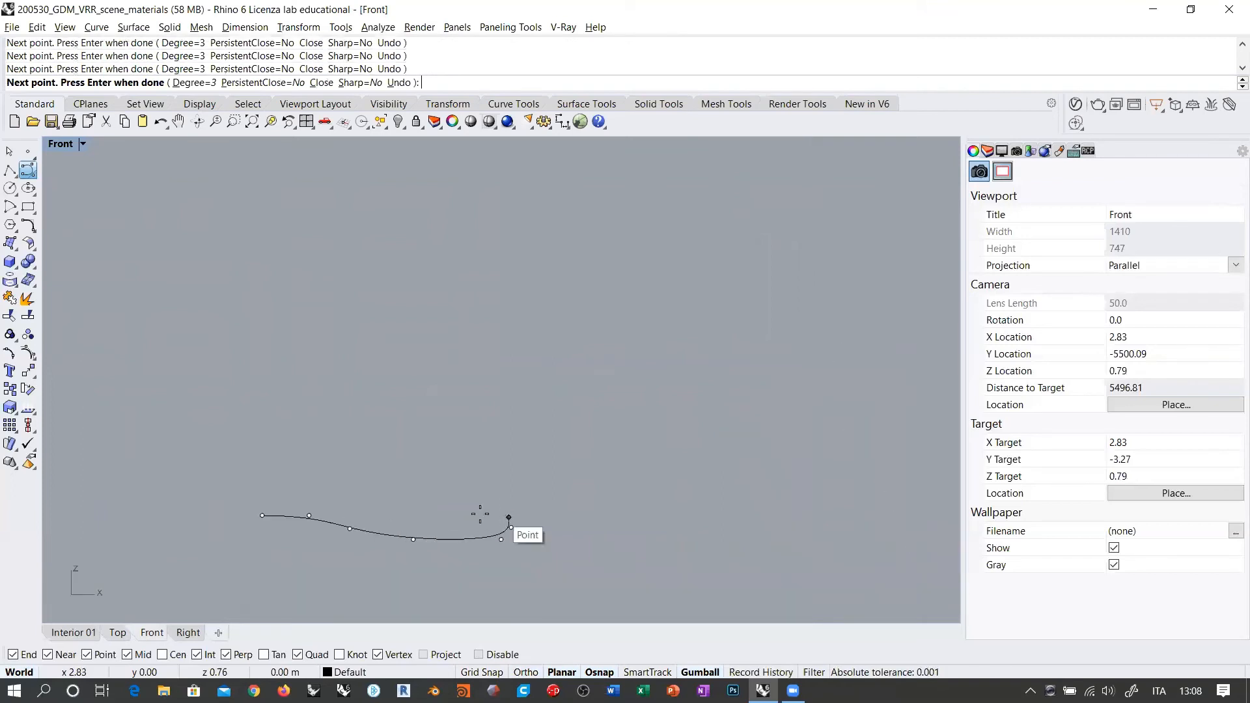
click(468, 517)
click(422, 516)
click(316, 488)
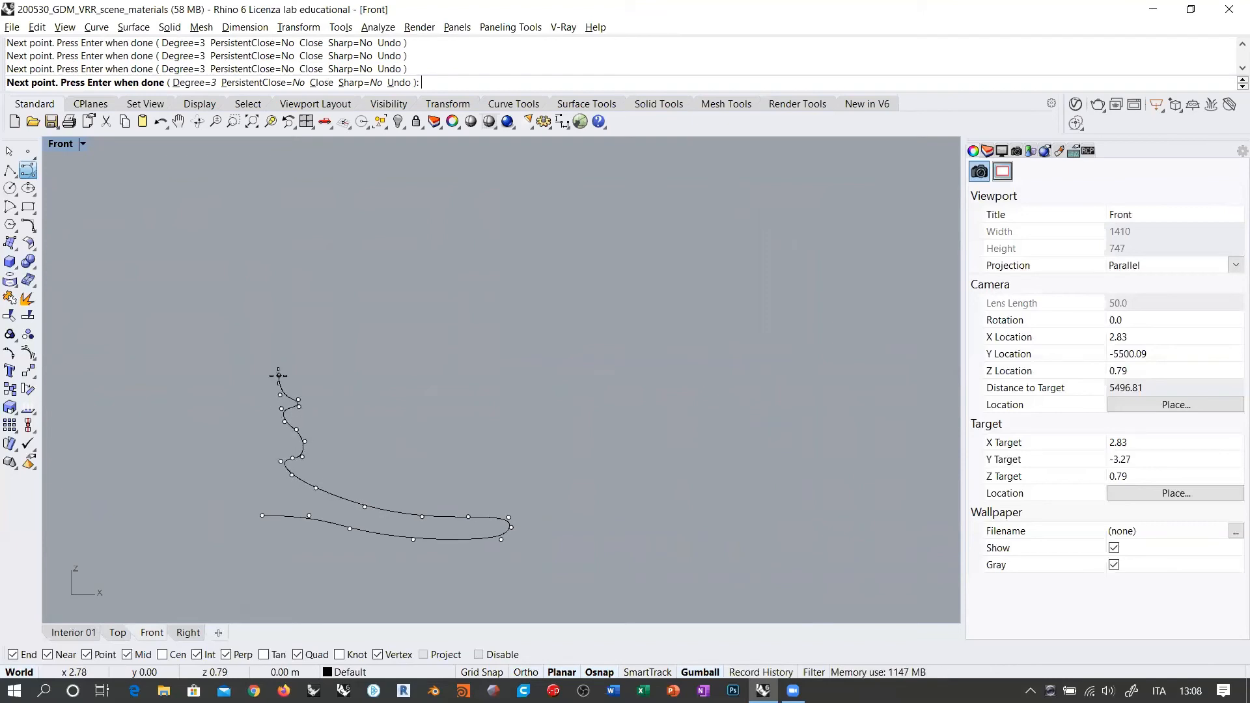
scroll(279, 376, down, 5)
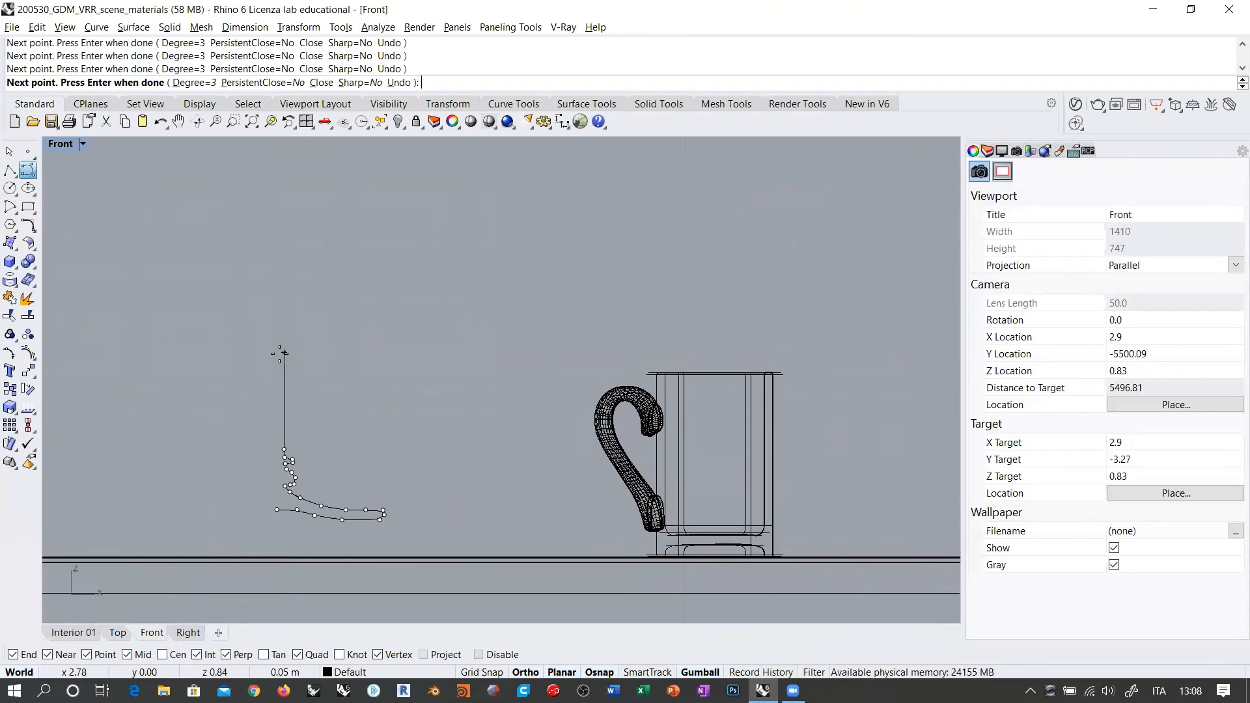
key(F8)
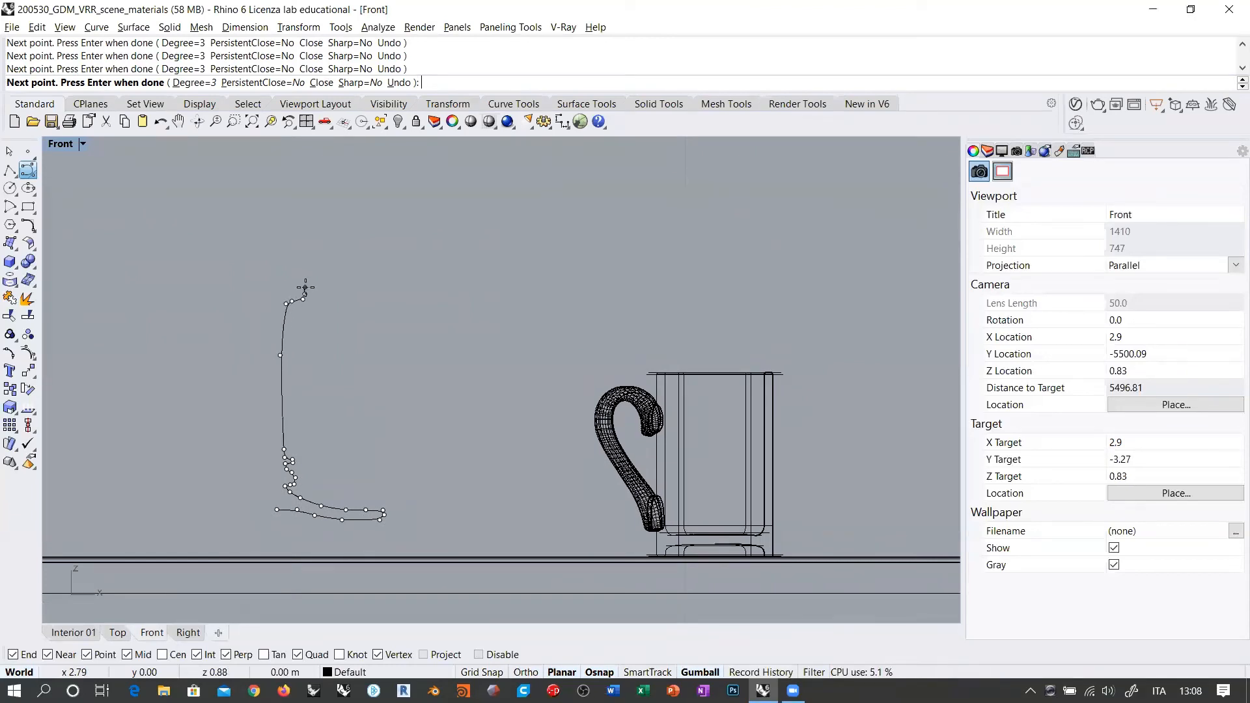
Step: Continue the profile curve from the collar above the stem along the outer wall of the bowl up to the rim
scroll(352, 306, down, 2)
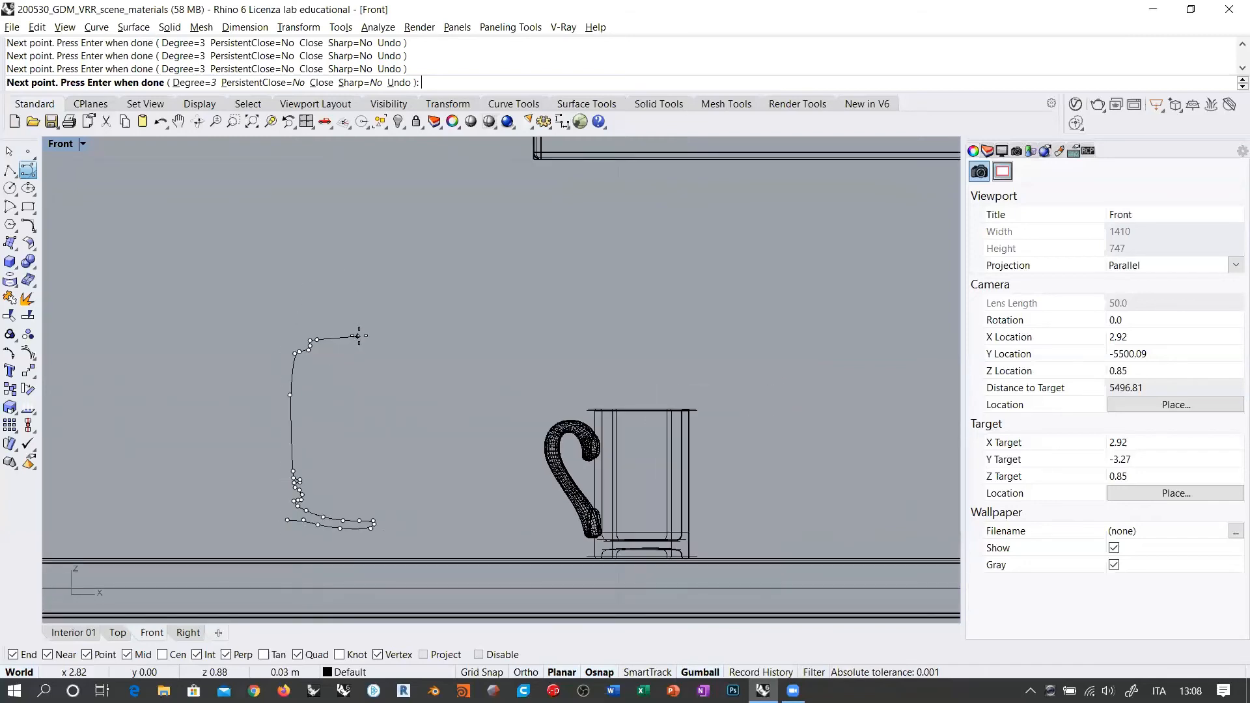
click(382, 304)
right_drag(388, 276, 388, 320)
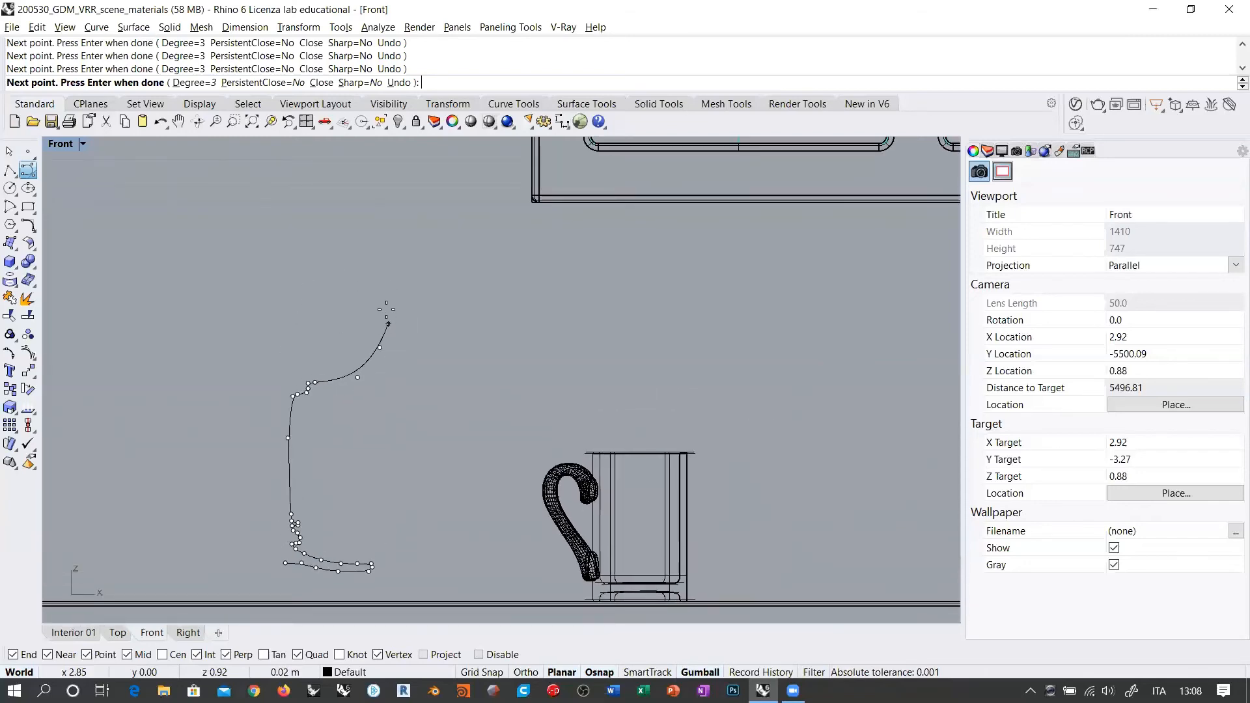
scroll(388, 315, down, 2)
click(386, 296)
scroll(362, 226, up, 5)
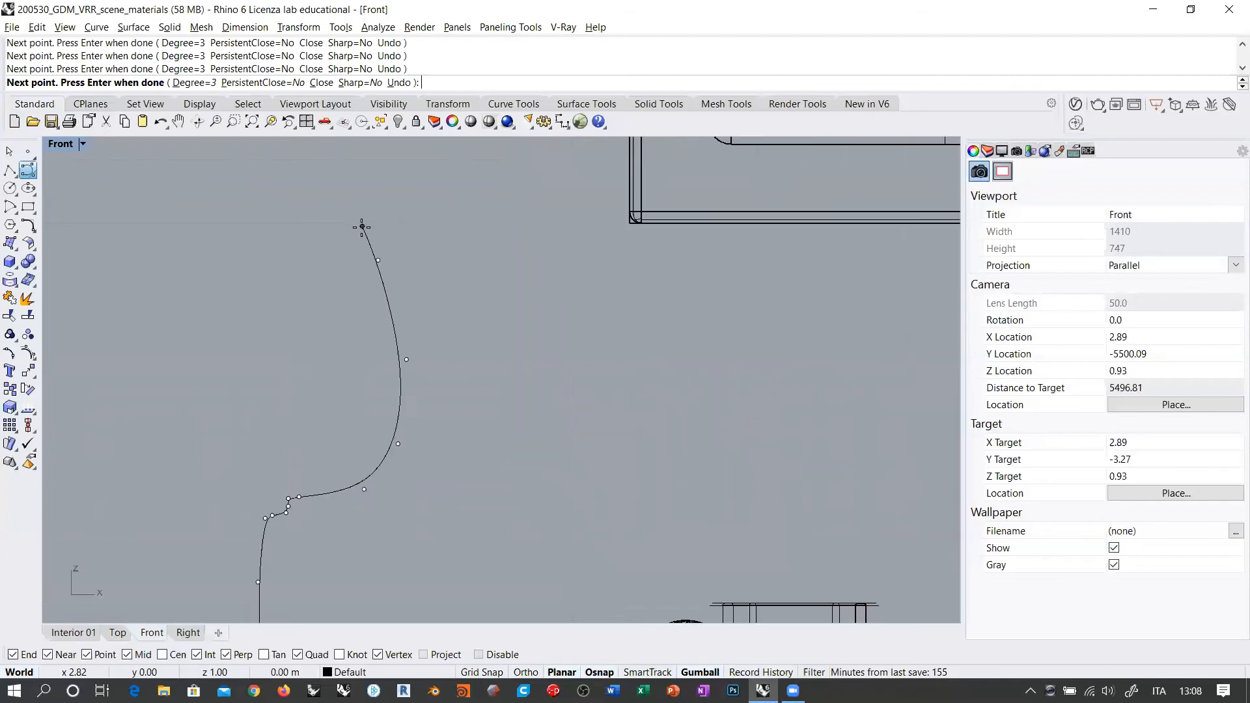
Step: Round the profile curve over the rim and bring it down along the inner wall of the bowl, parallel to the outer wall
click(351, 226)
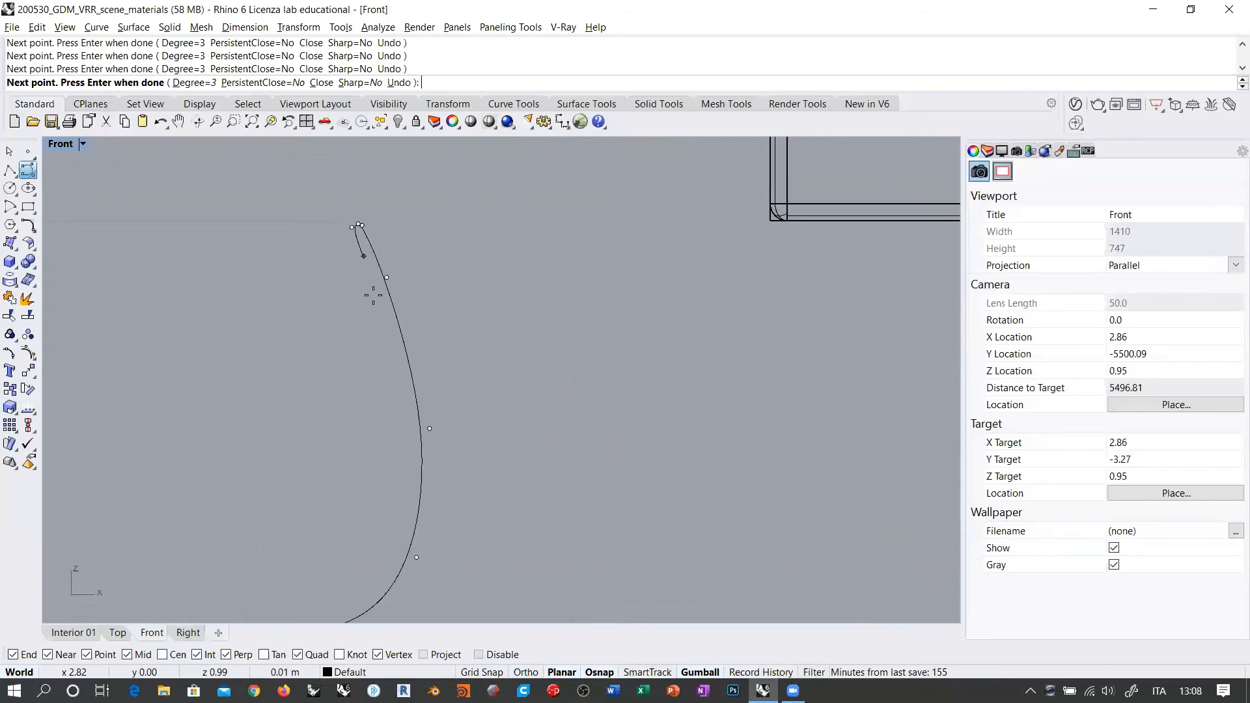
click(398, 364)
right_drag(426, 467, 479, 368)
click(459, 427)
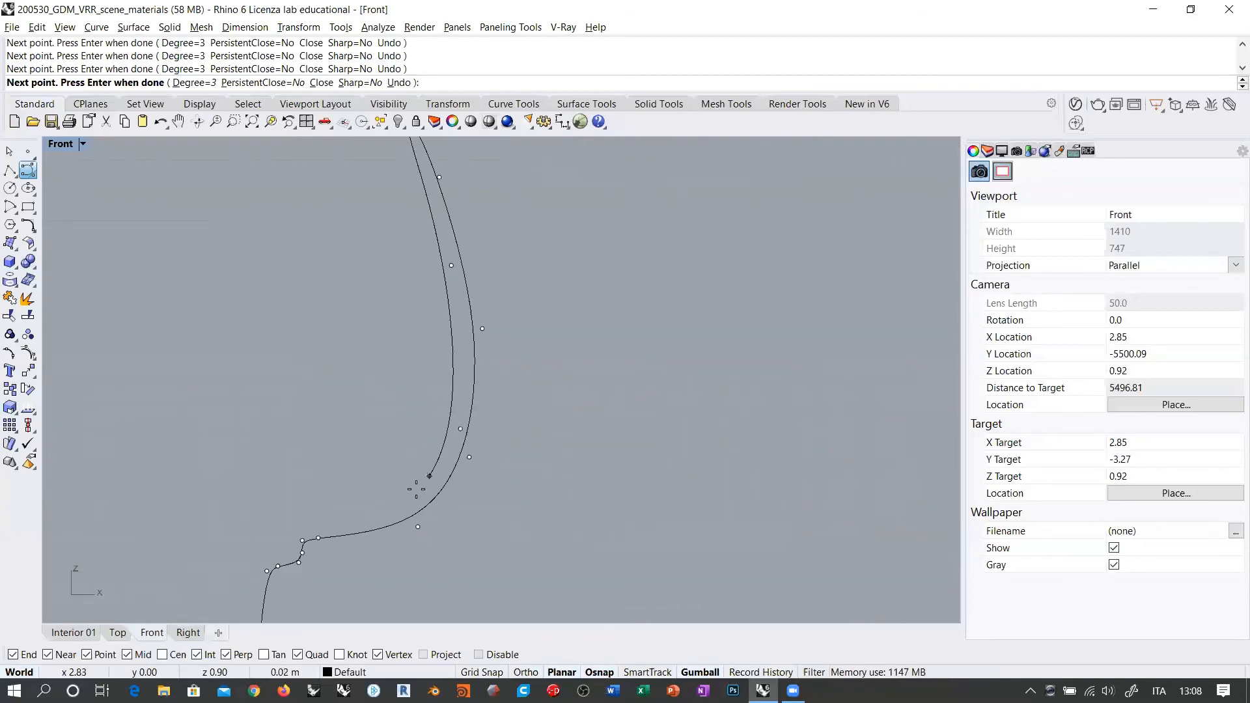
click(416, 492)
click(311, 524)
right_drag(311, 524, 418, 443)
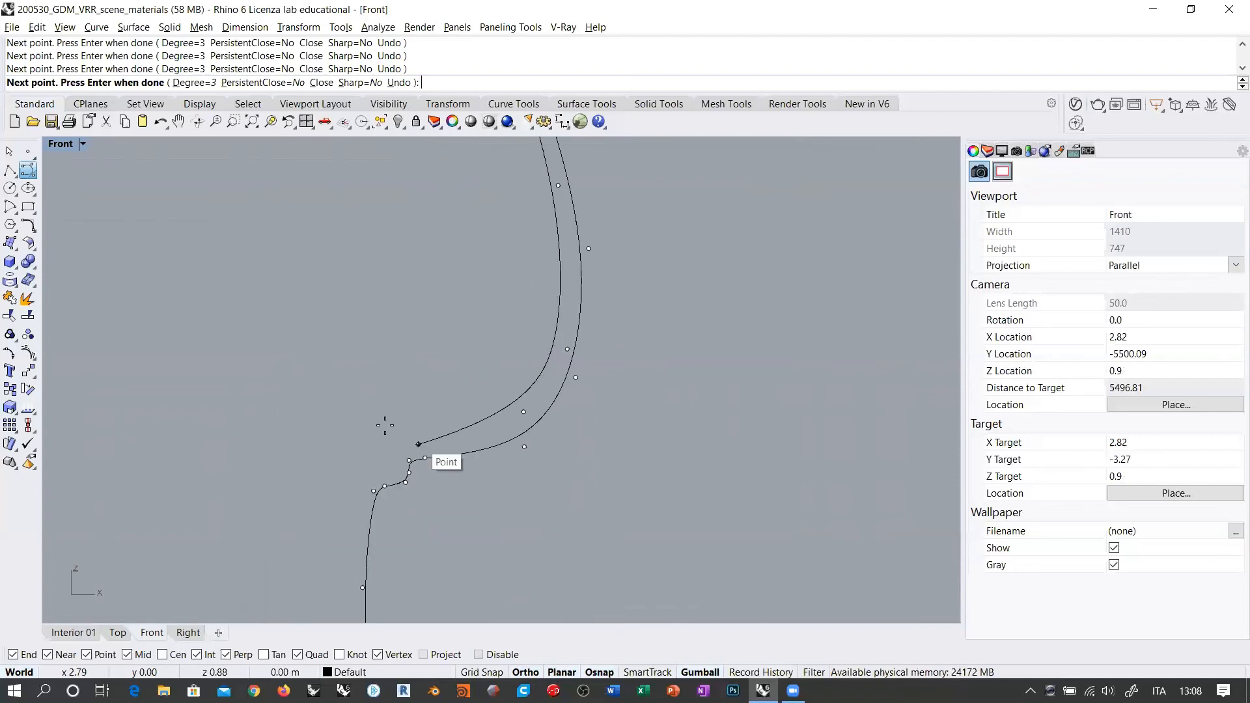
Step: Undo the last curve point, place the points of the bowl's inner bottom toward the glass axis, and finish the curve
key(ctrl+z)
click(404, 431)
scroll(404, 432, down, 5)
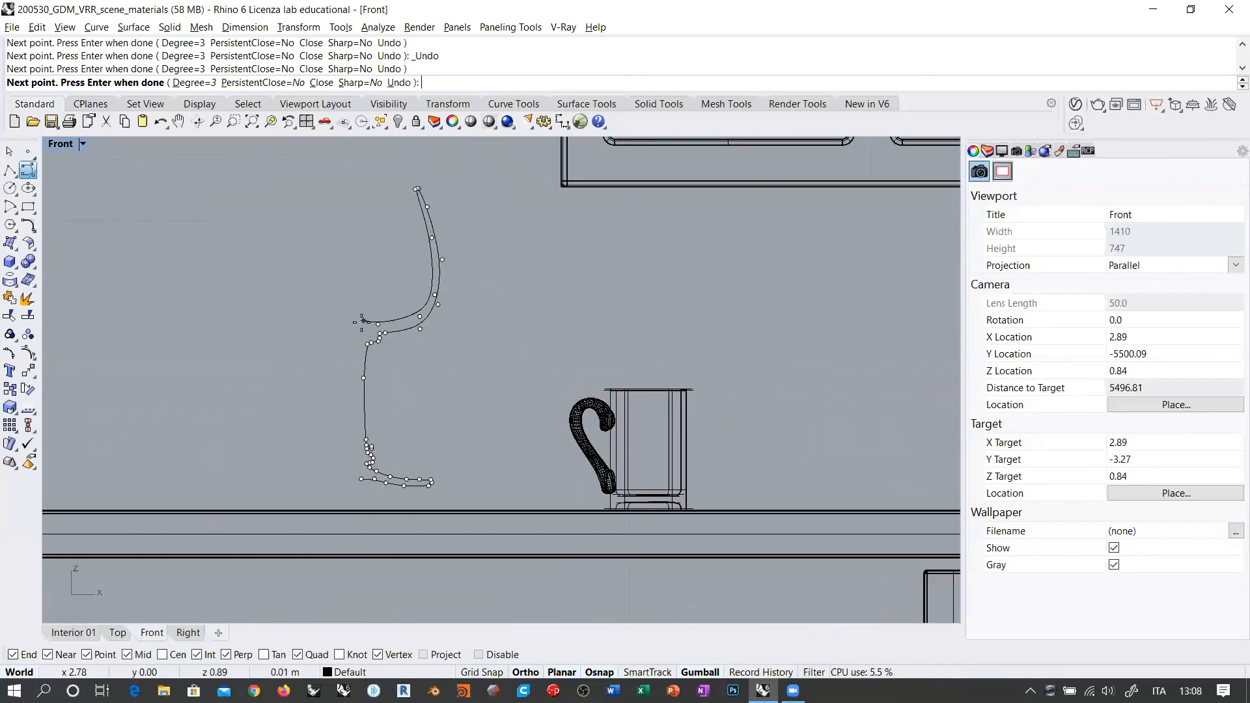
scroll(362, 323, up, 5)
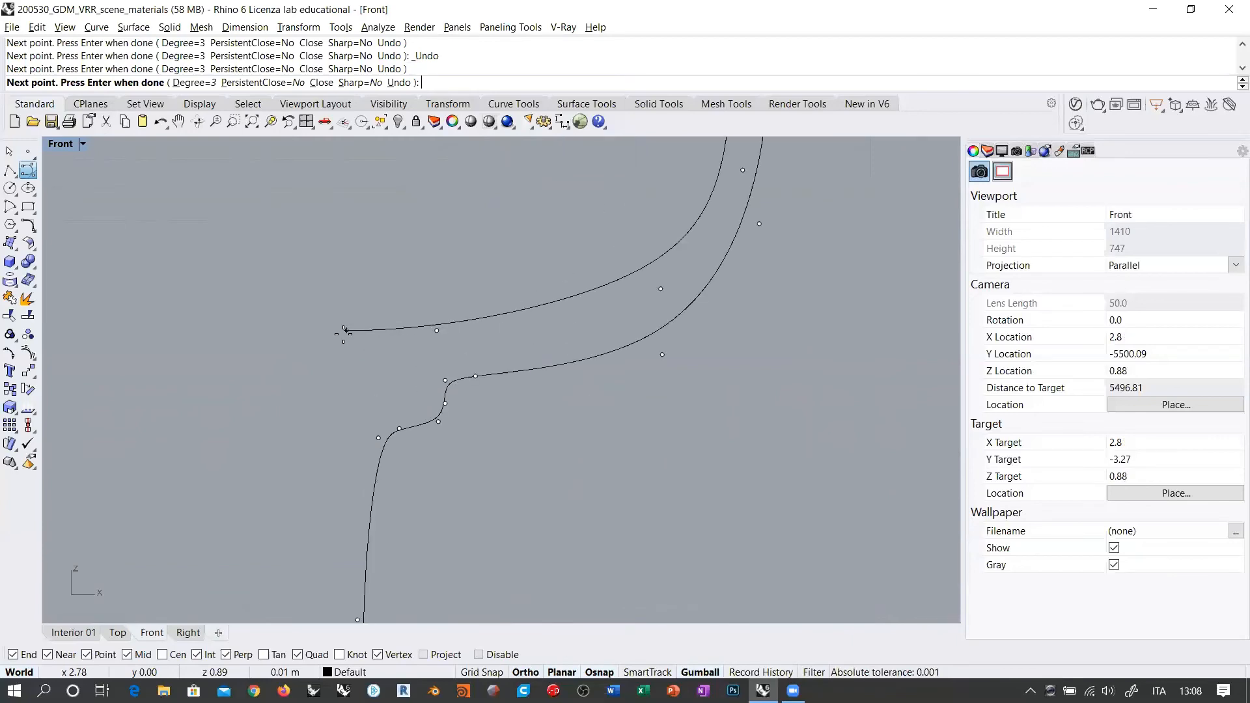
click(342, 332)
scroll(332, 333, down, 5)
key(Return)
Step: Align the profile curve's two end points vertically with Set Points, setting only X in world coordinates, and deselect them
click(343, 489)
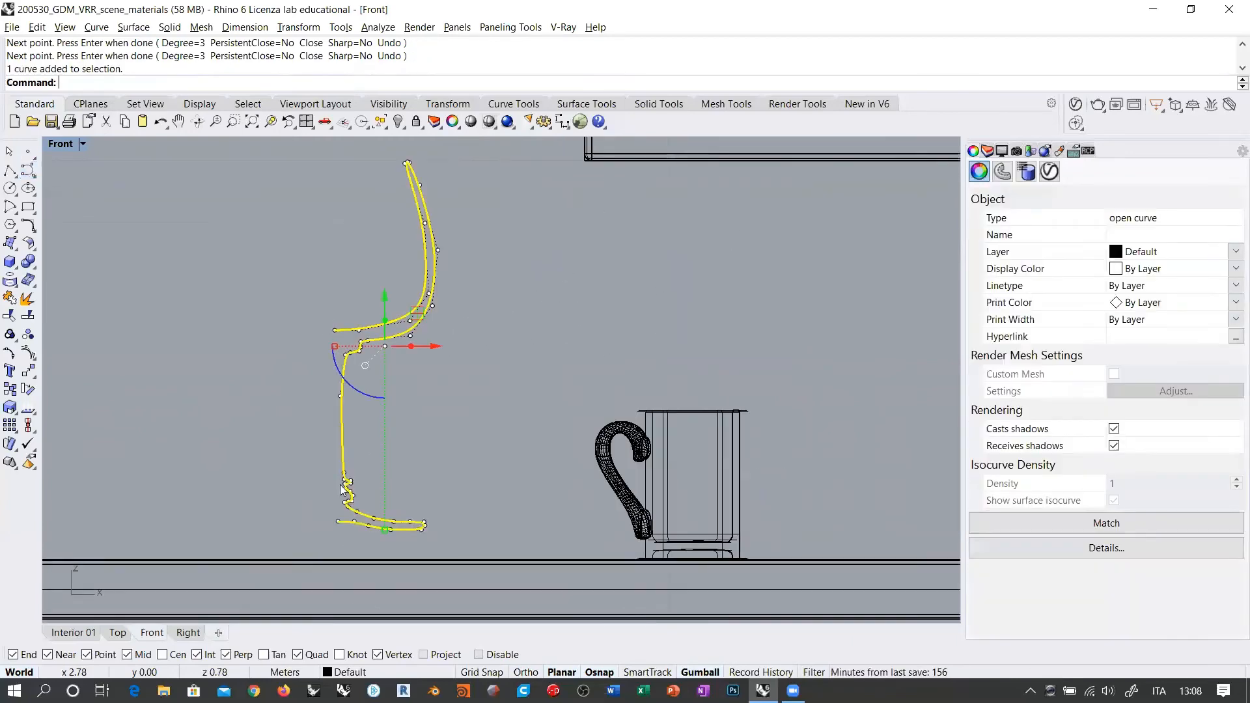
click(337, 521)
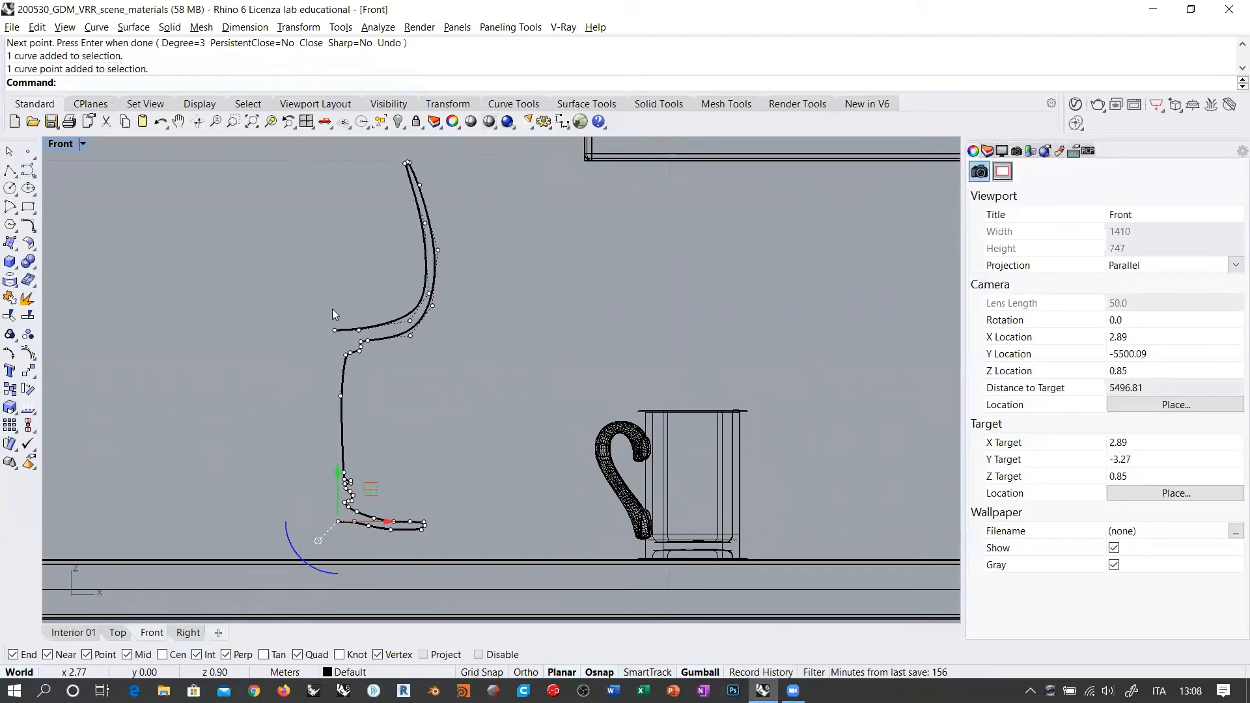
click(28, 389)
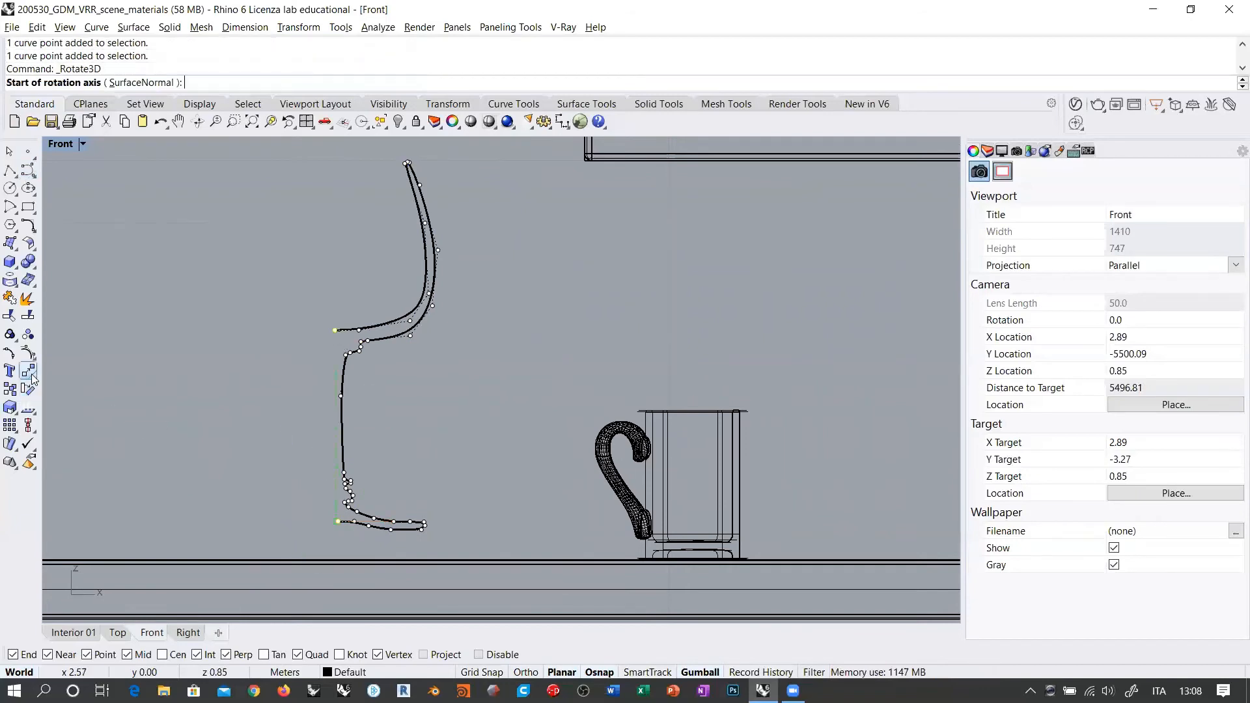
key(Escape)
click(31, 372)
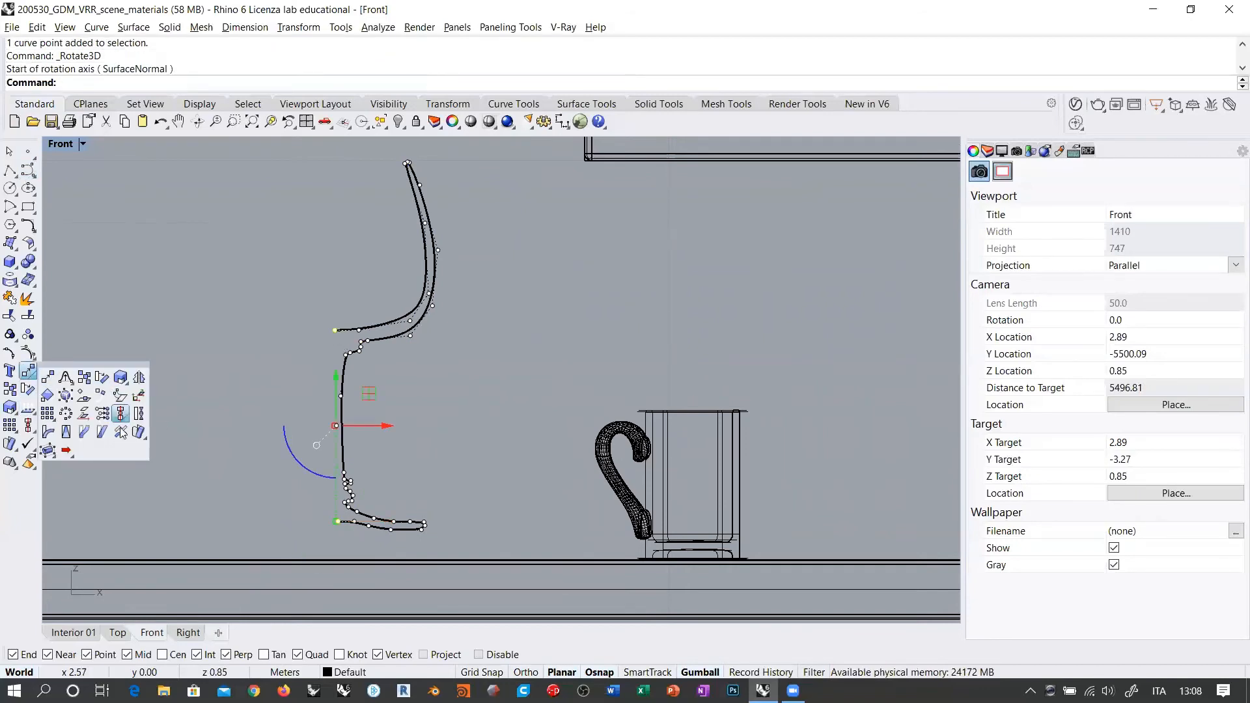
click(102, 413)
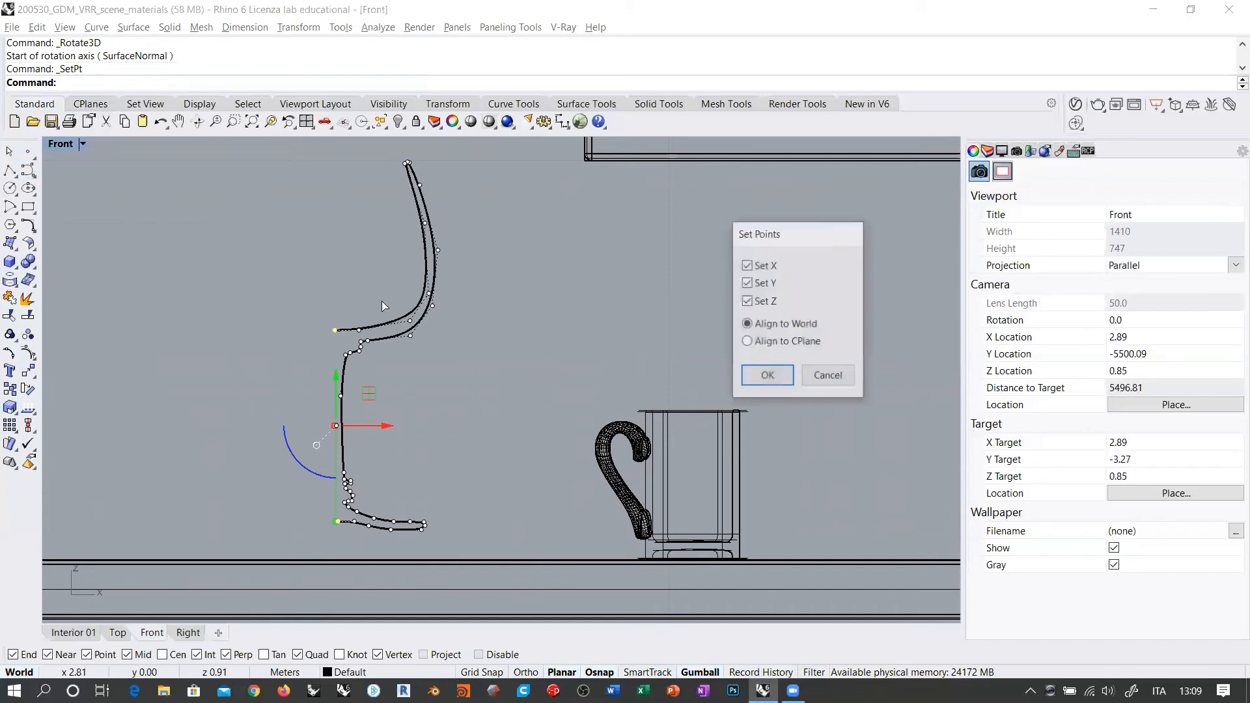
click(760, 301)
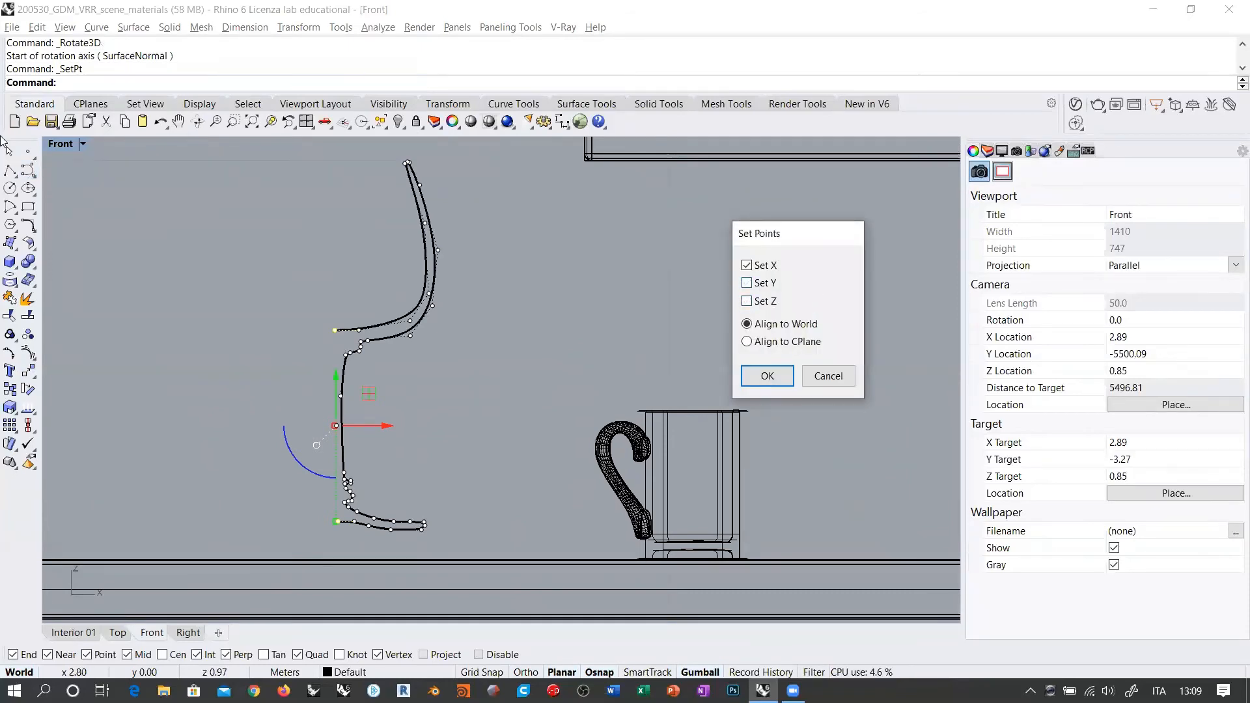
click(767, 375)
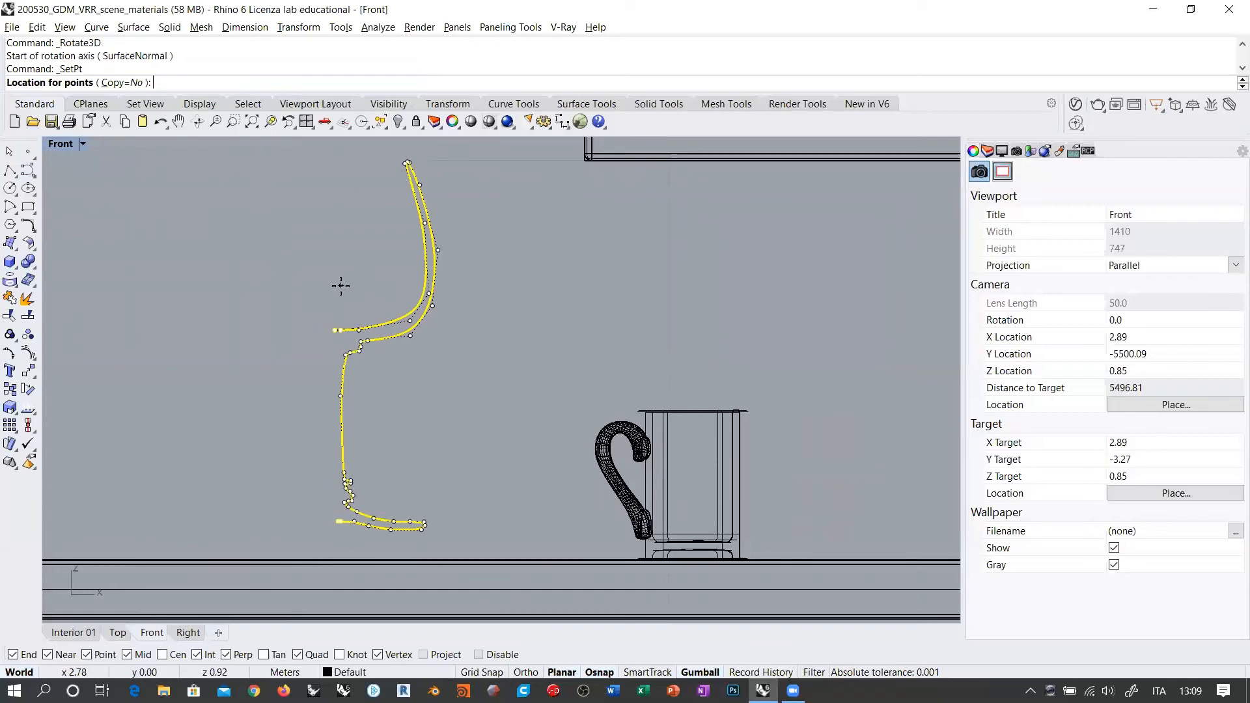
click(339, 285)
click(443, 379)
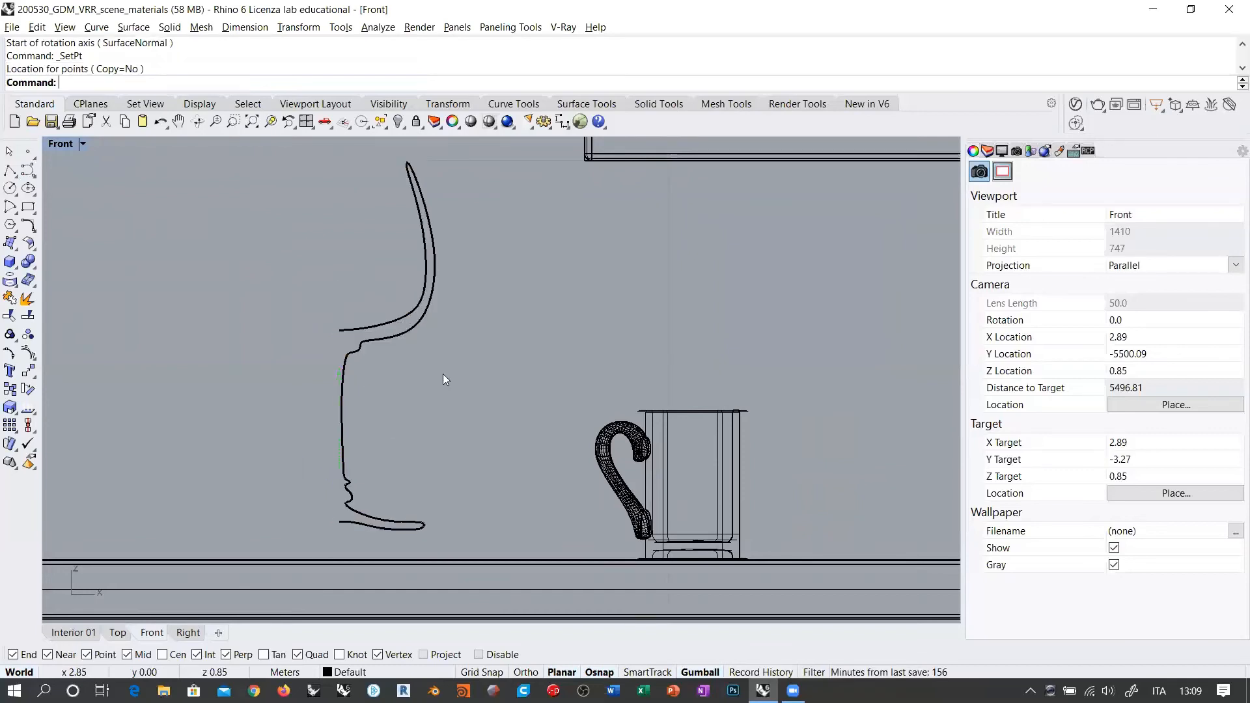
Step: Revolve the profile curve 360 degrees around the vertical axis through its two end points to make the wine glass
drag(347, 282, 326, 274)
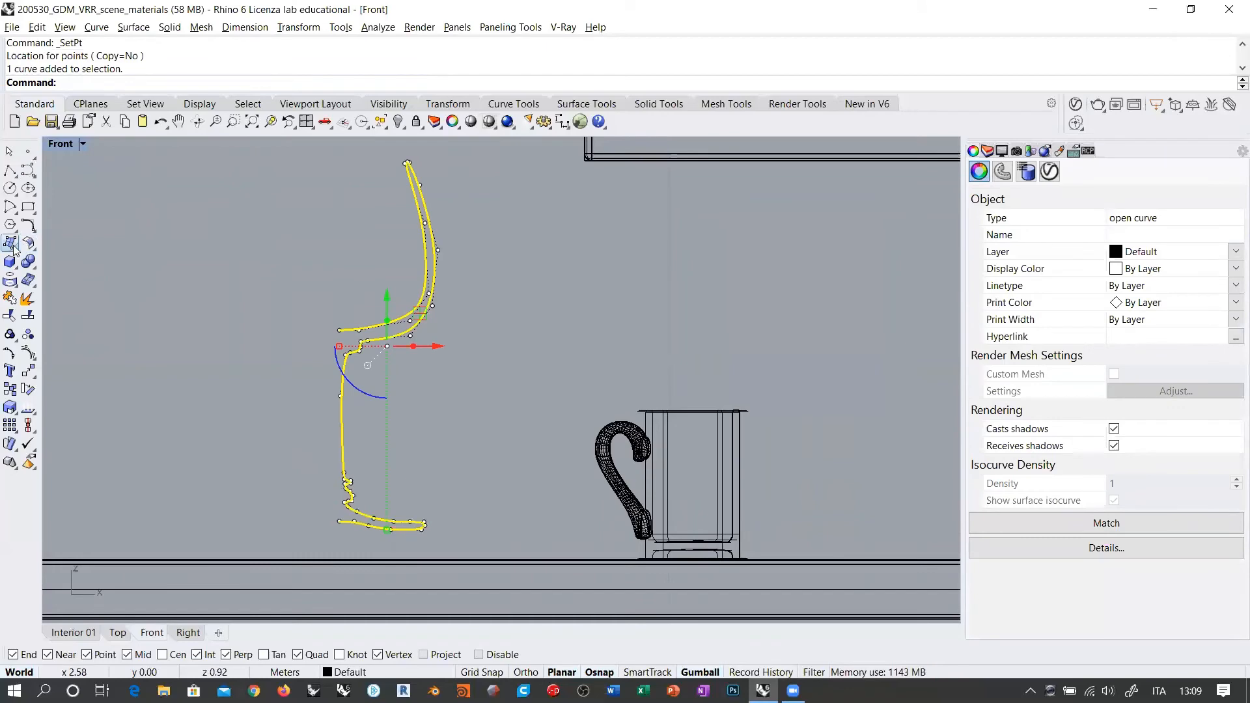
click(13, 247)
click(134, 287)
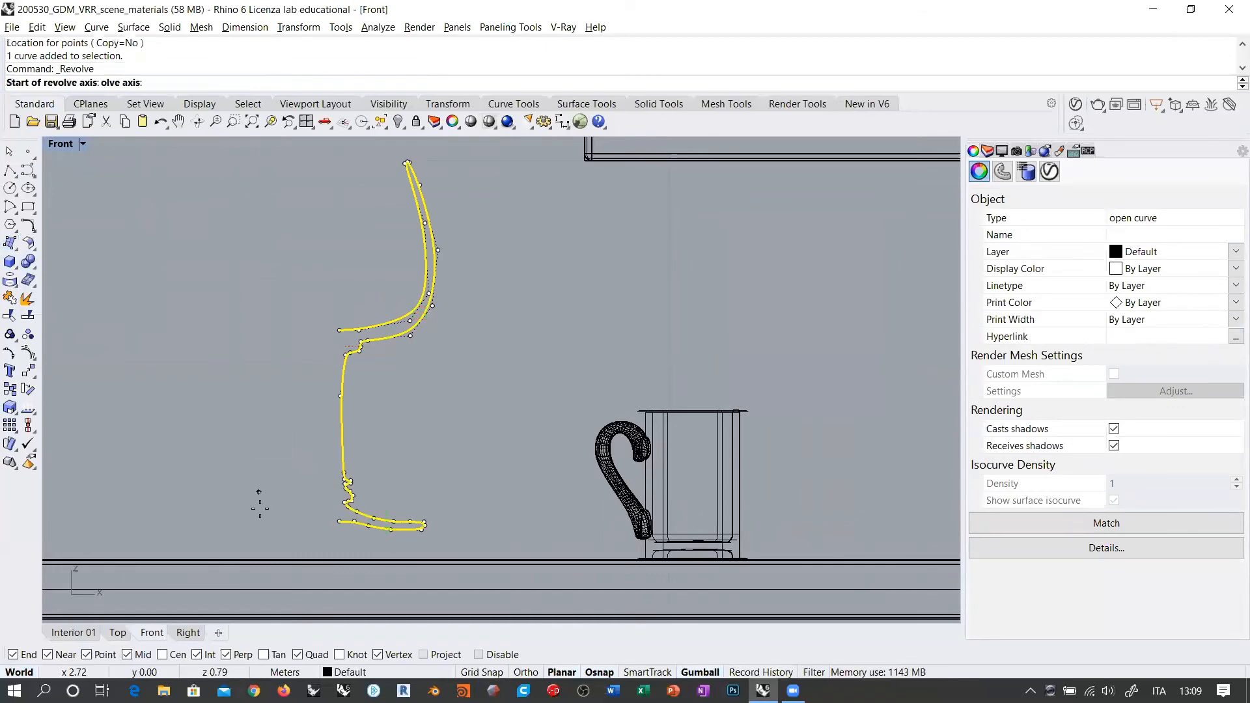
click(340, 522)
click(339, 319)
key(Return)
key(Return)
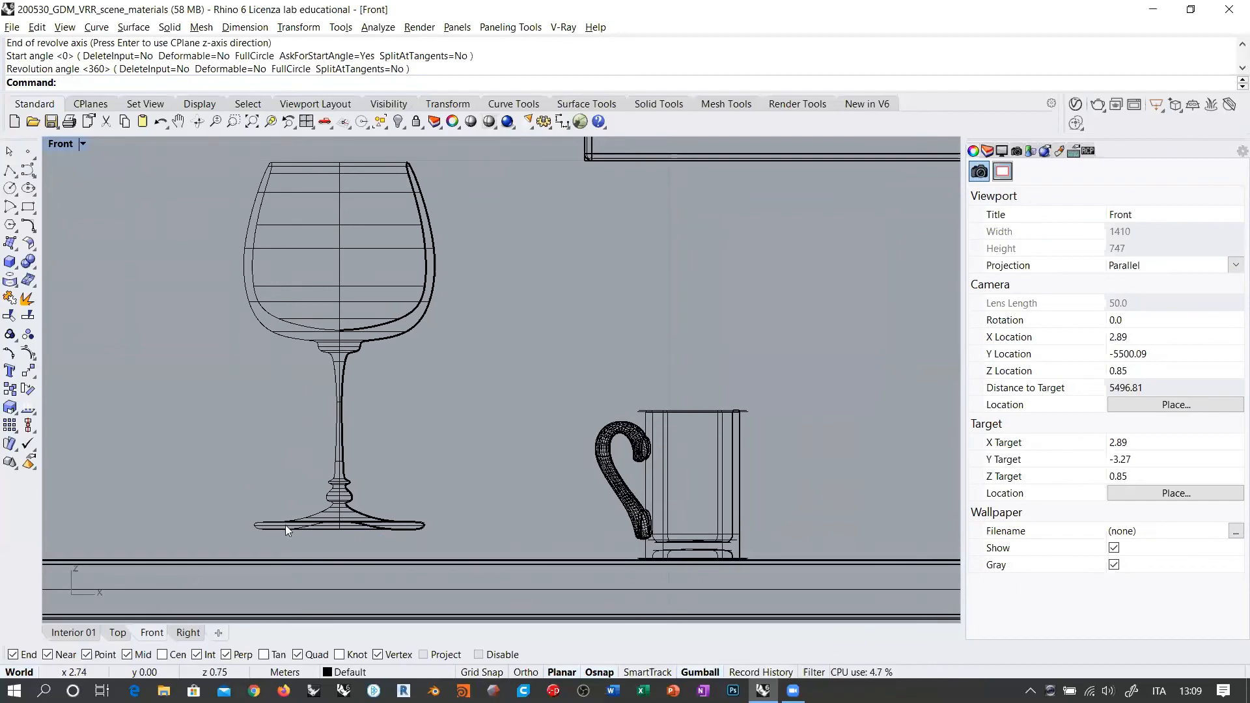
Step: Delete the glass's leftover profile curve, keeping the revolved surface
click(380, 347)
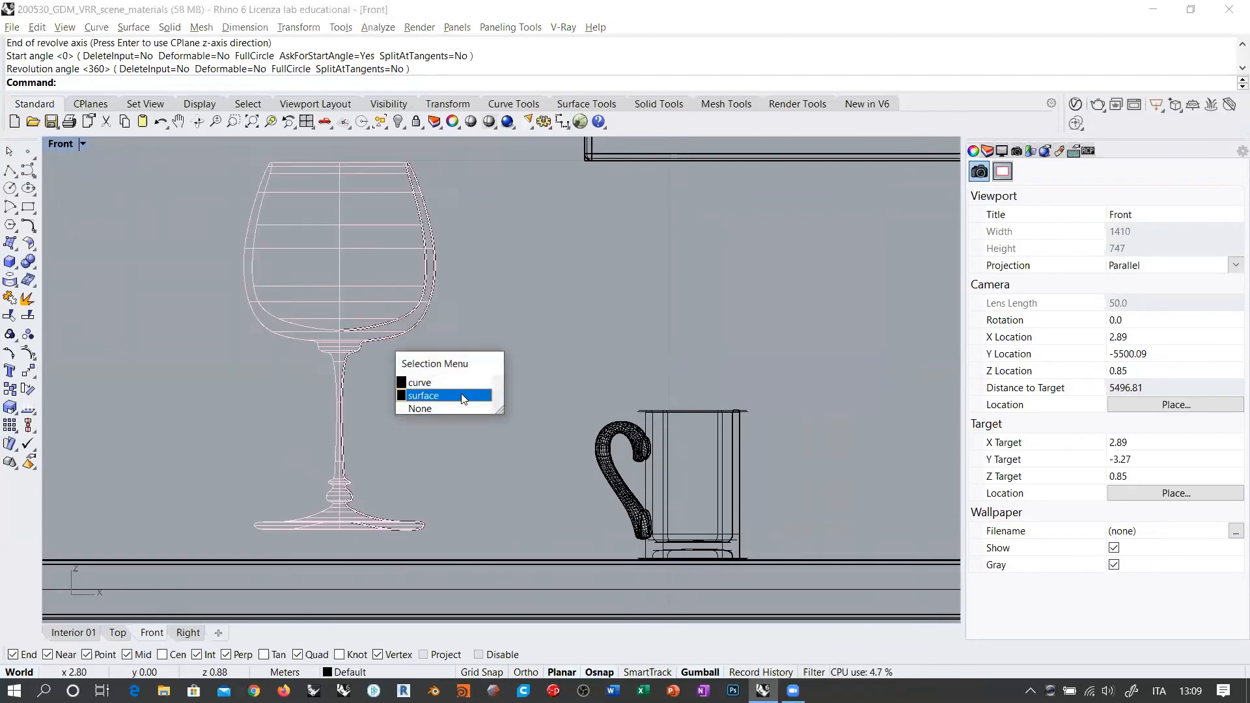
click(444, 380)
key(Delete)
Step: Move the wine glass straight down so its foot rests on the desktop, and keep it selected
click(366, 306)
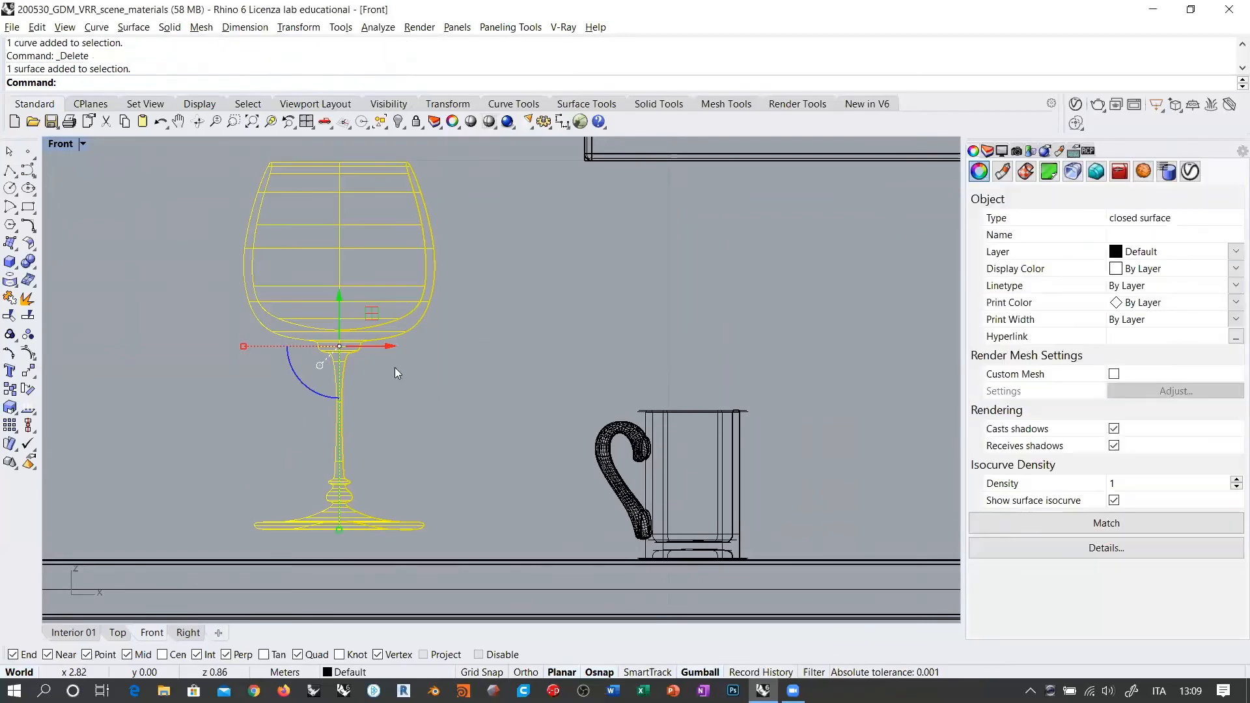
scroll(382, 331, down, 2)
drag(384, 331, 385, 371)
scroll(402, 493, up, 3)
scroll(401, 493, up, 2)
scroll(306, 477, down, 3)
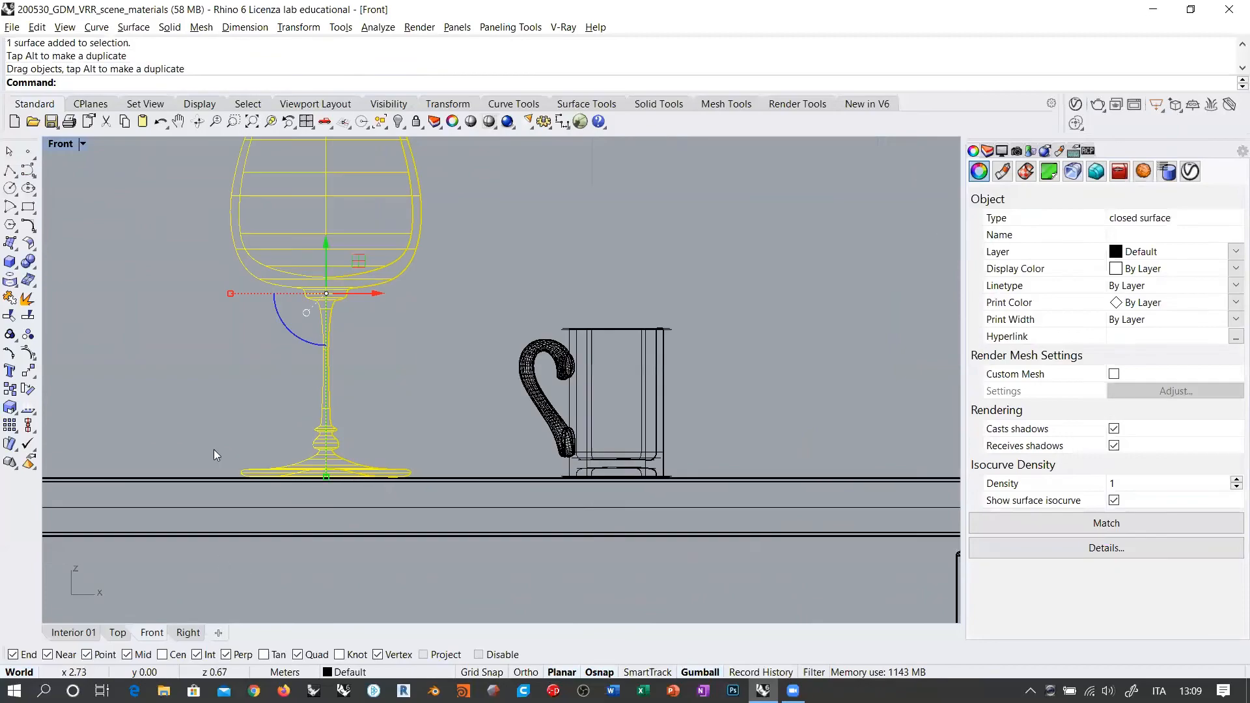
click(218, 379)
right_drag(161, 378, 191, 440)
click(399, 303)
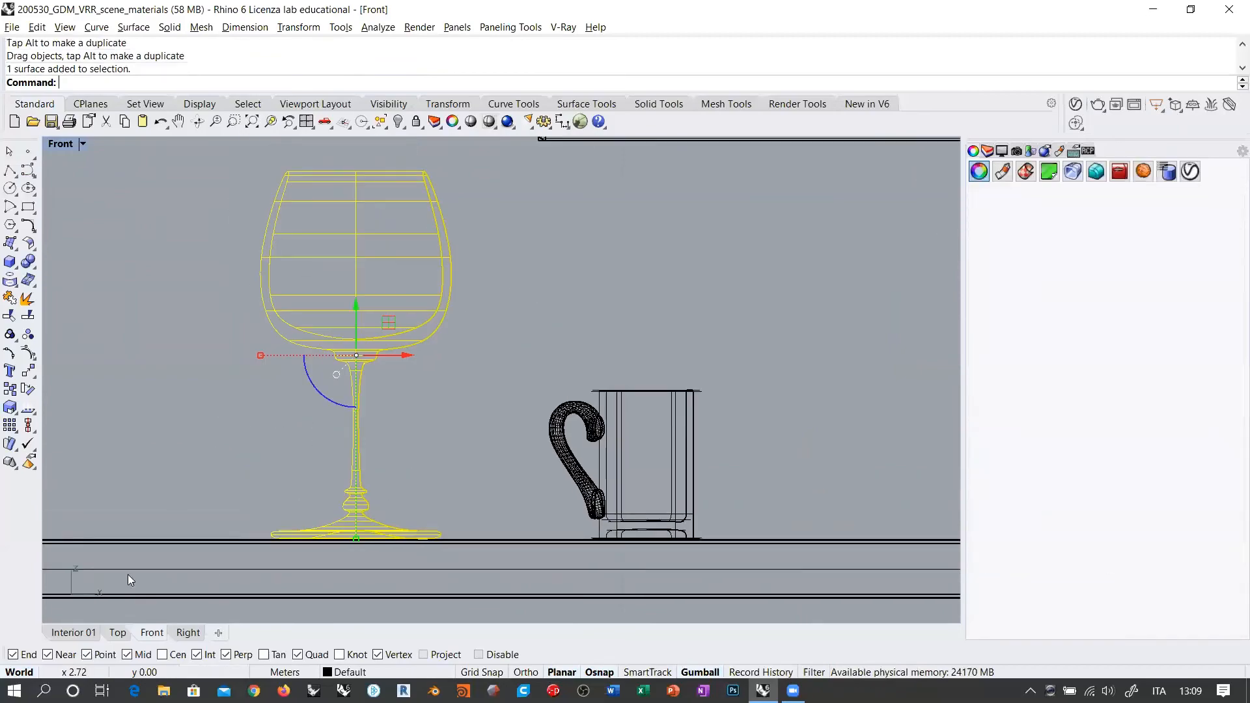
Step: In the Interior 01 view, move the wine glass horizontally across the desktop beside the mug
click(73, 632)
scroll(533, 427, up, 5)
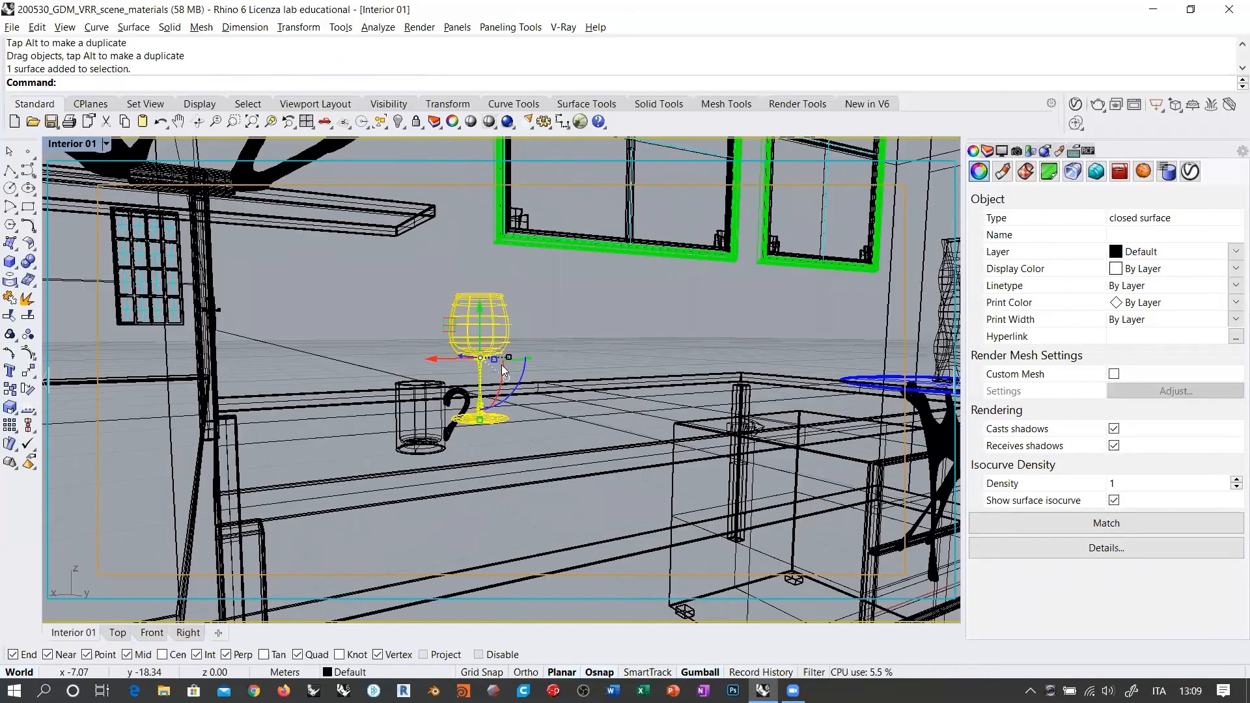
mouse_move(501, 379)
right_down()
mouse_move(456, 390)
mouse_move(546, 393)
mouse_move(514, 394)
mouse_move(502, 349)
mouse_move(519, 380)
mouse_move(579, 403)
mouse_move(519, 358)
mouse_move(480, 367)
right_up()
drag(477, 314, 474, 392)
right_drag(533, 482, 618, 358)
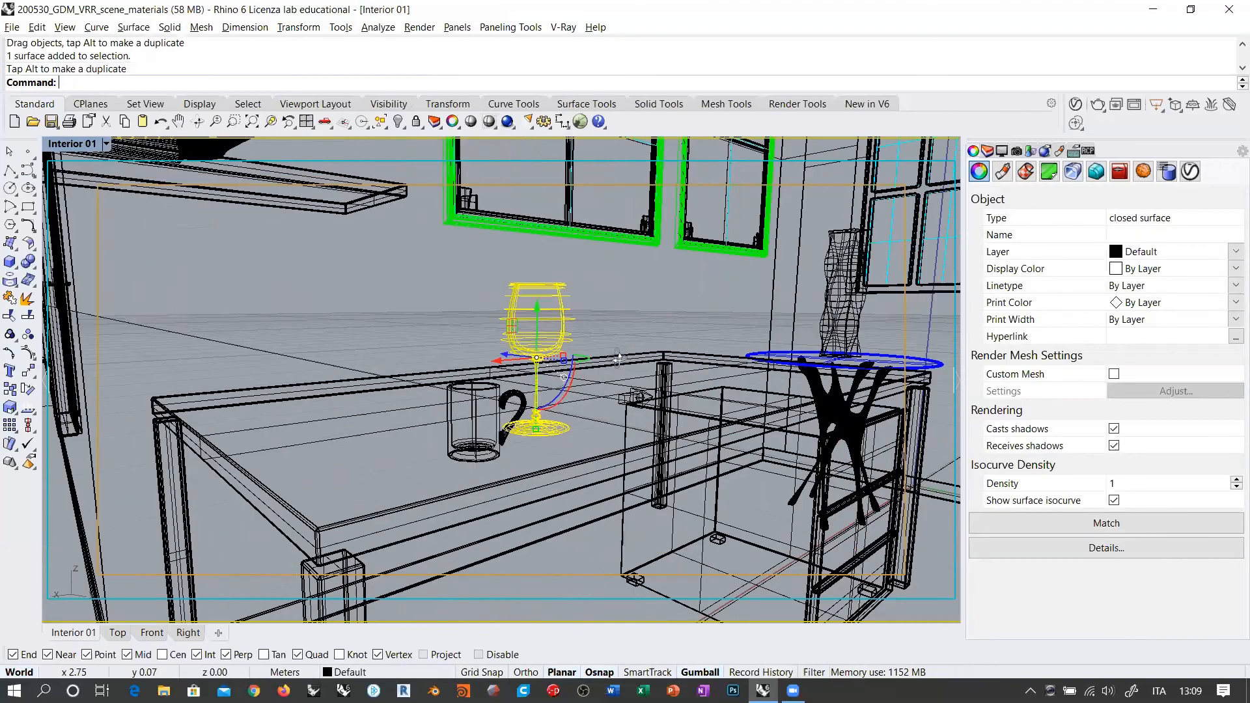
Step: Deselect the glass and hide the mug standing beside it on the desk
click(533, 483)
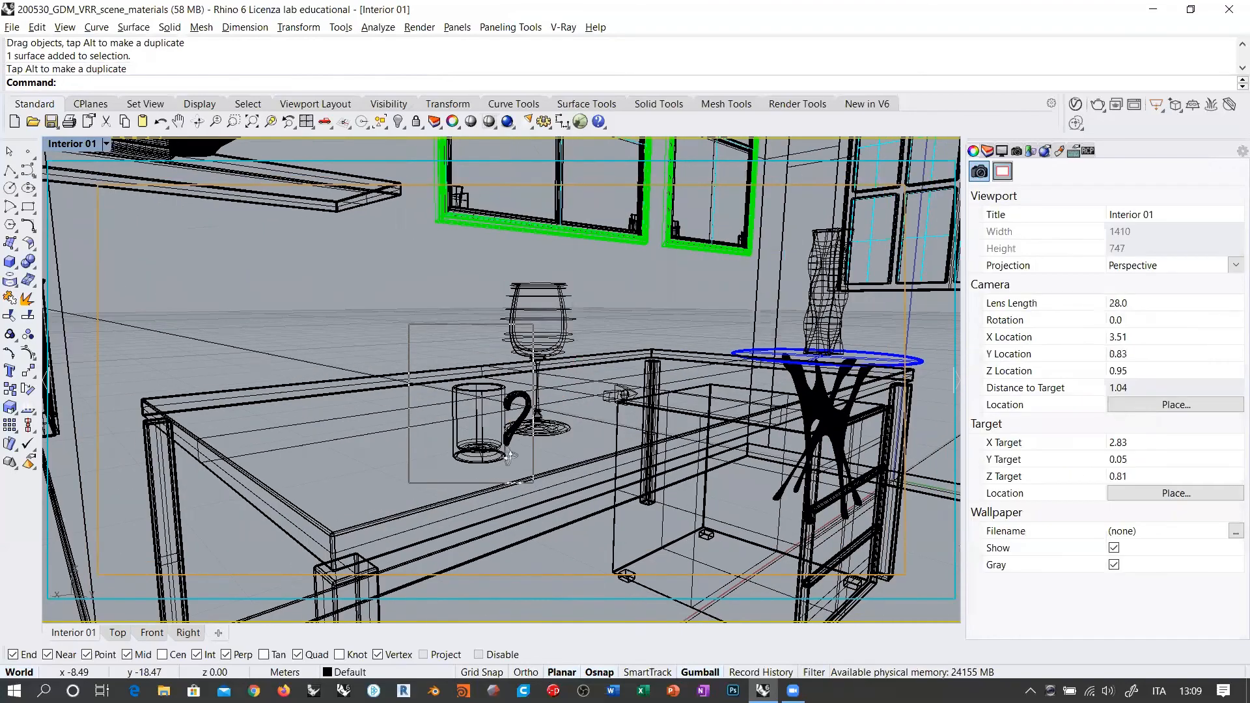
right_drag(536, 484, 580, 508)
click(513, 456)
click(398, 121)
Step: Apply the existing V-Ray material Glass to the wine glass and move the Asset Editor window out of the way
right_drag(530, 363, 514, 364)
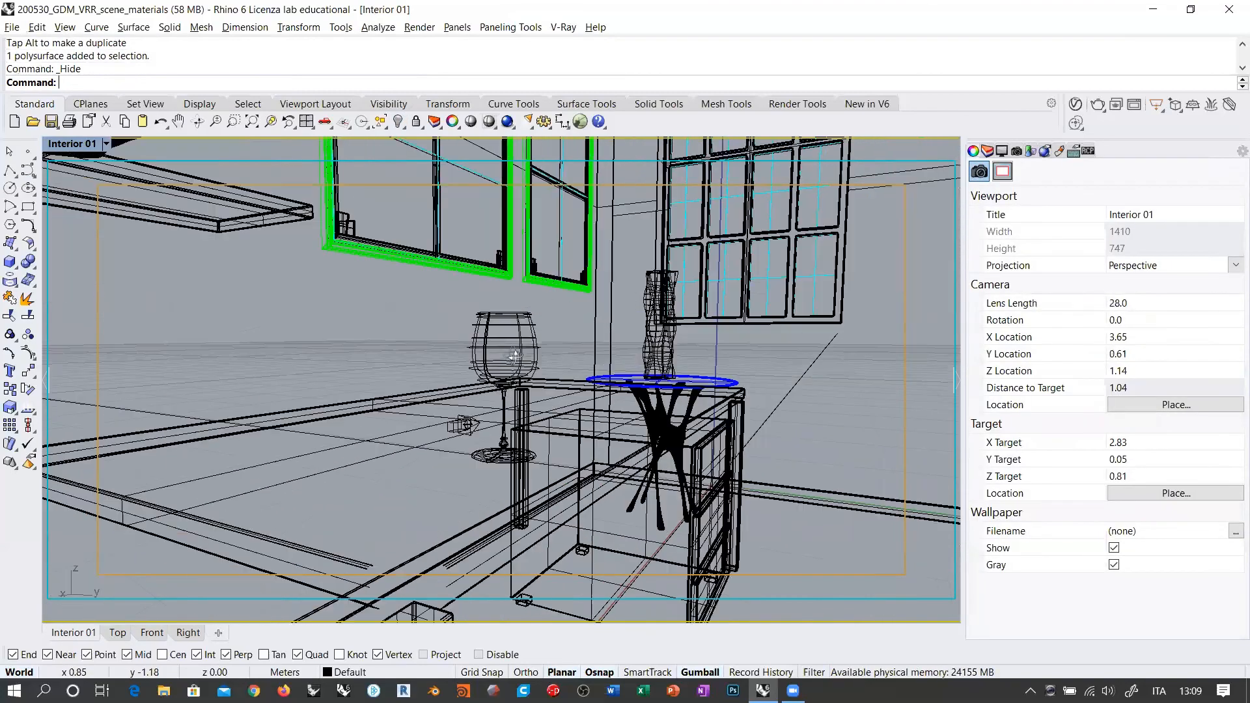
scroll(505, 336, up, 3)
click(505, 335)
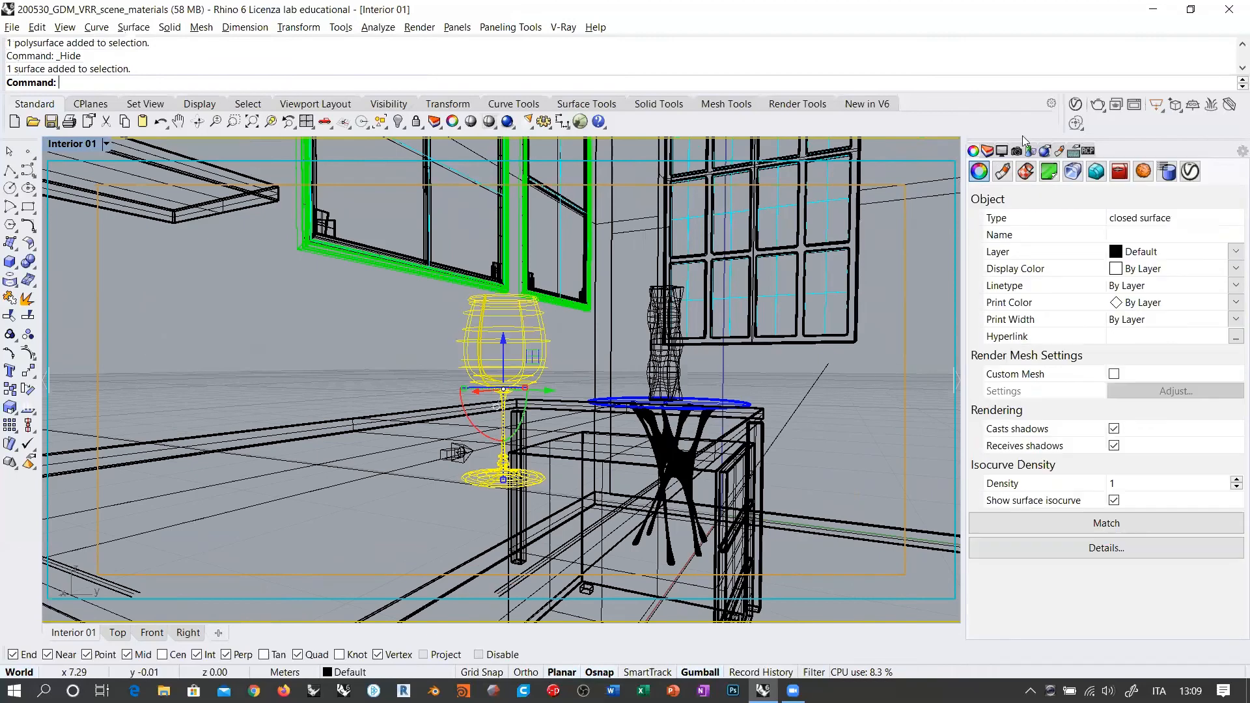
click(1076, 106)
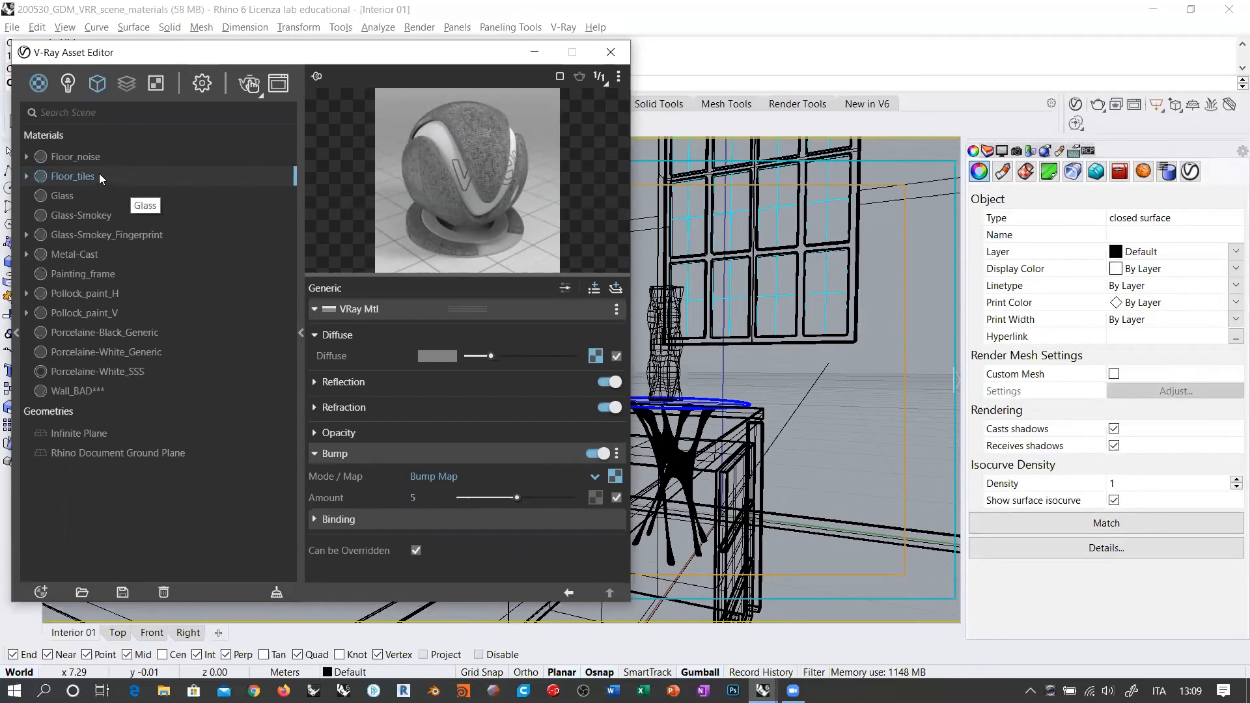
click(67, 197)
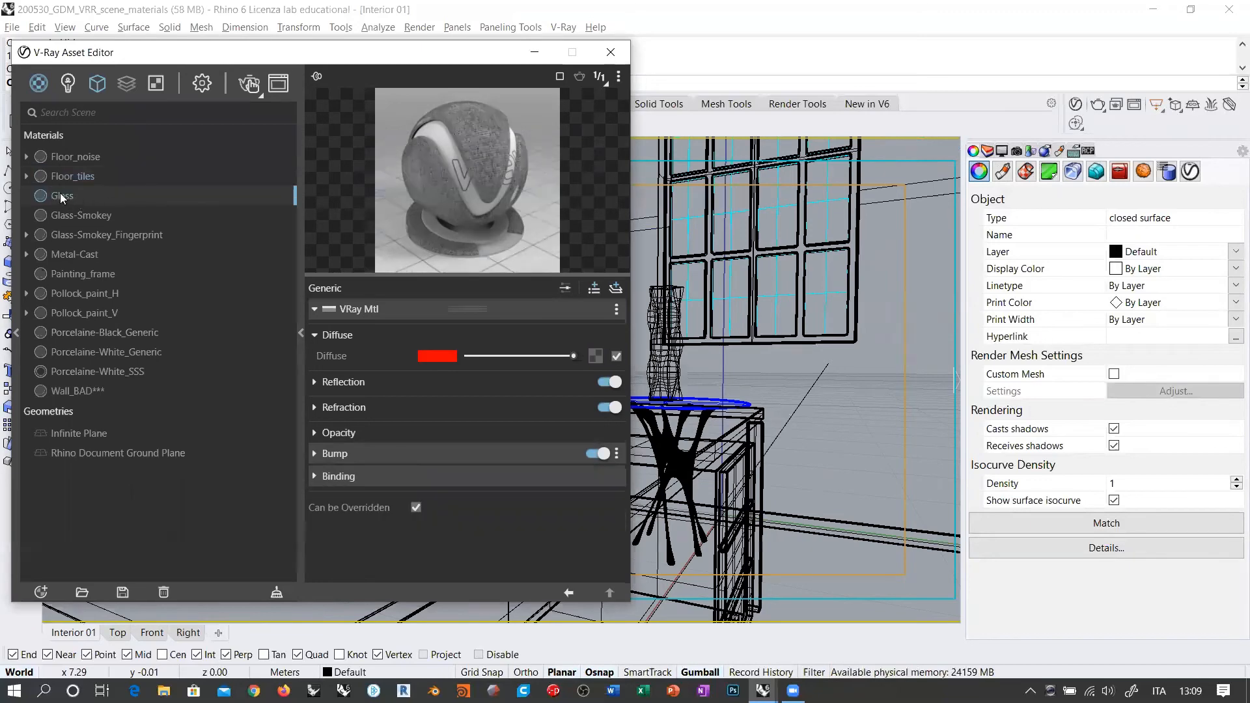
right_click(67, 197)
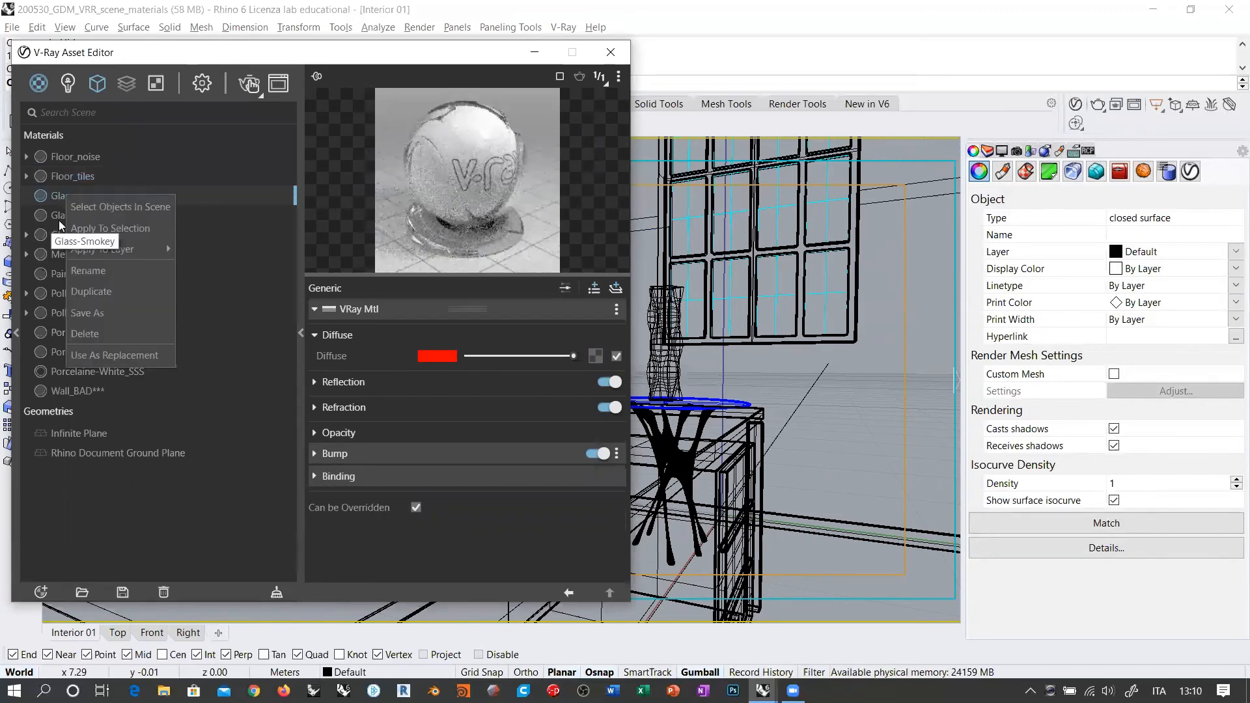
click(304, 193)
drag(456, 59, 414, 454)
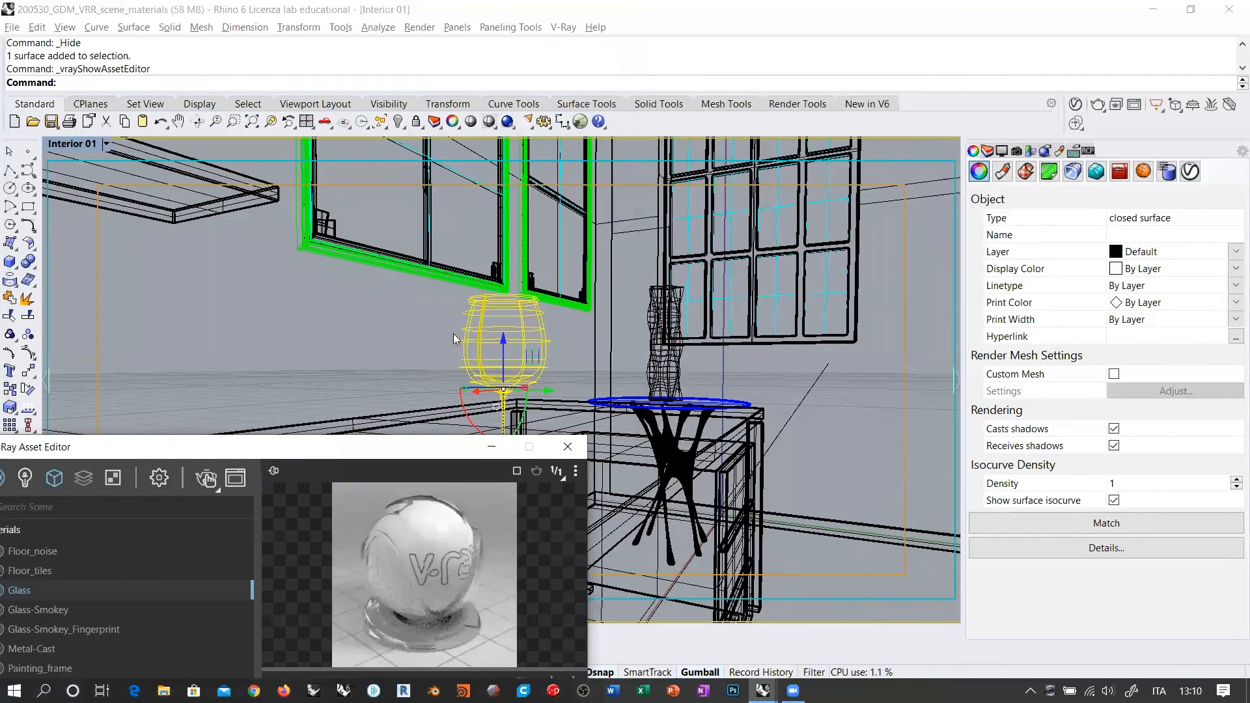
Step: Frame the glass bowl, restore the four-viewport layout, and preview the Interior 01 viewport in V-Ray Interactive display mode
click(455, 339)
right_drag(455, 338, 577, 329)
scroll(624, 333, up, 5)
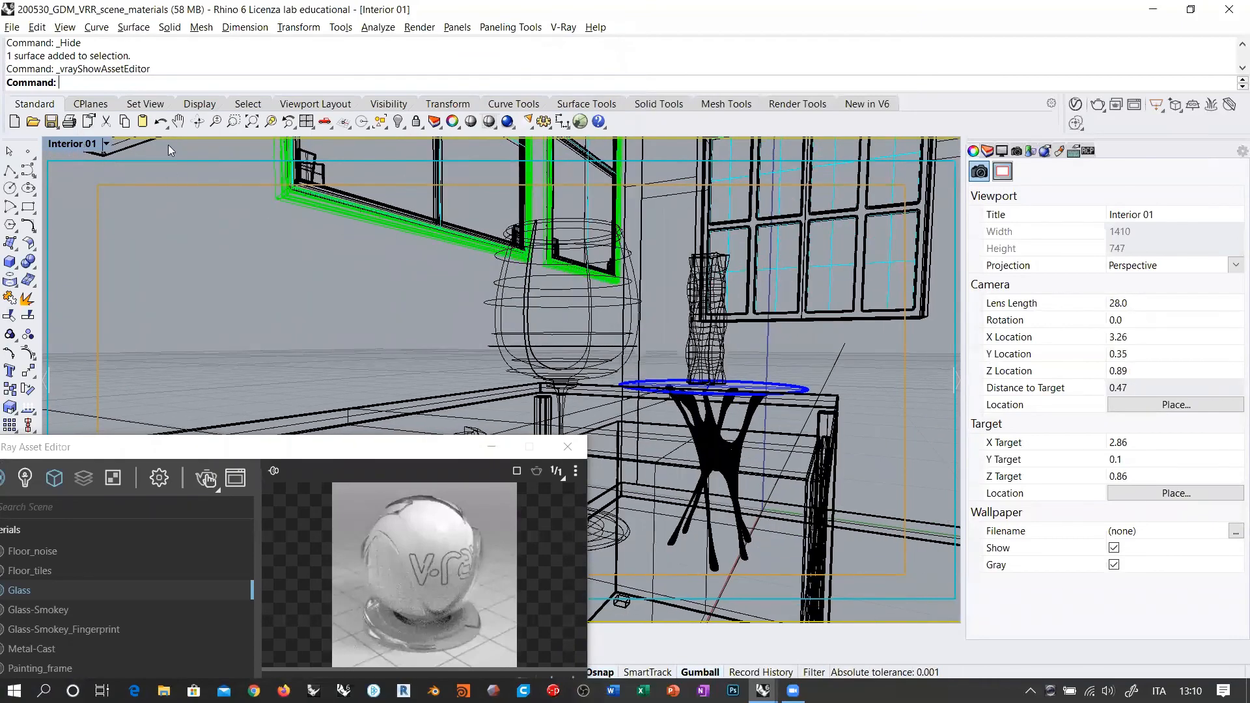
double_click(72, 144)
click(534, 144)
click(586, 338)
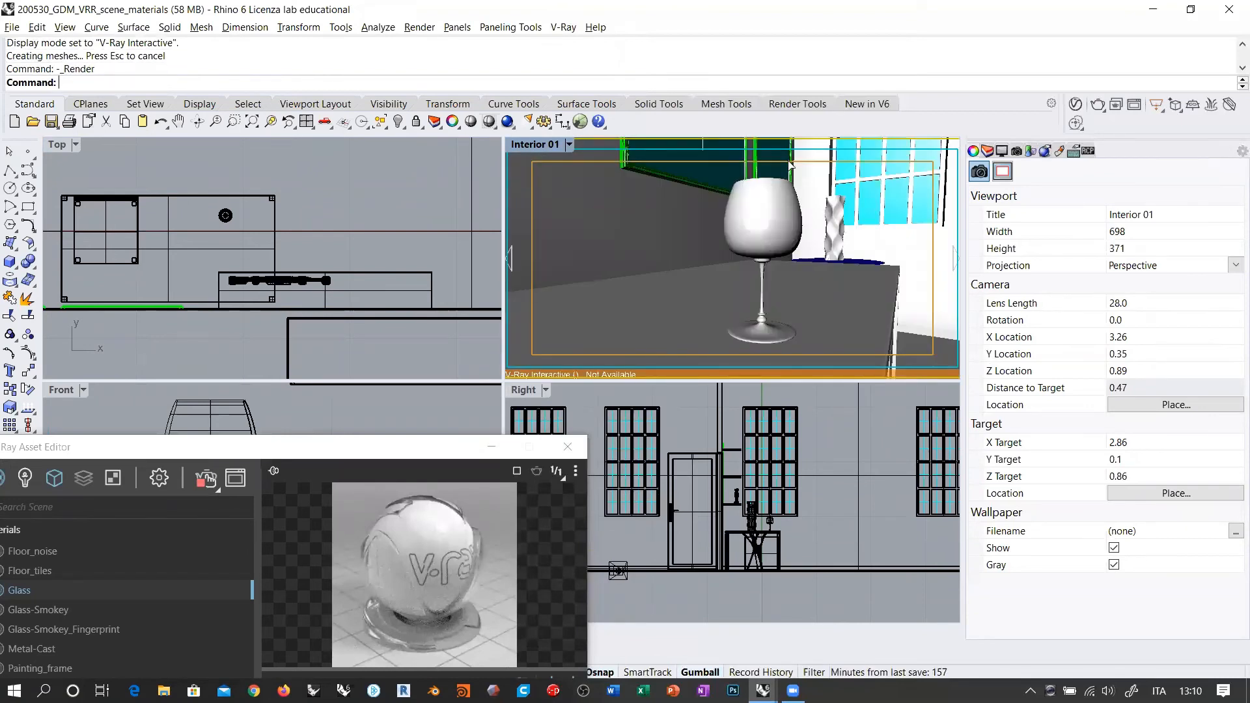
Step: Close the V-Ray Asset Editor and set the Interior 01 viewport back to Wireframe display
click(362, 449)
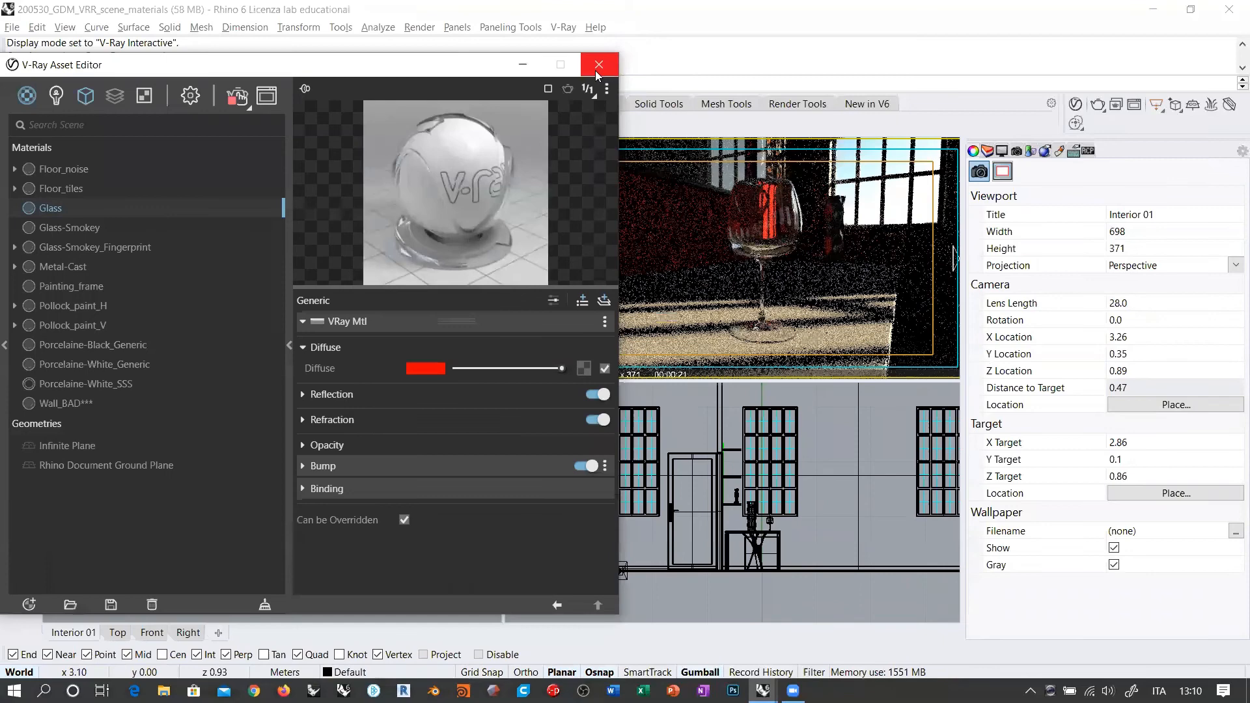
click(678, 104)
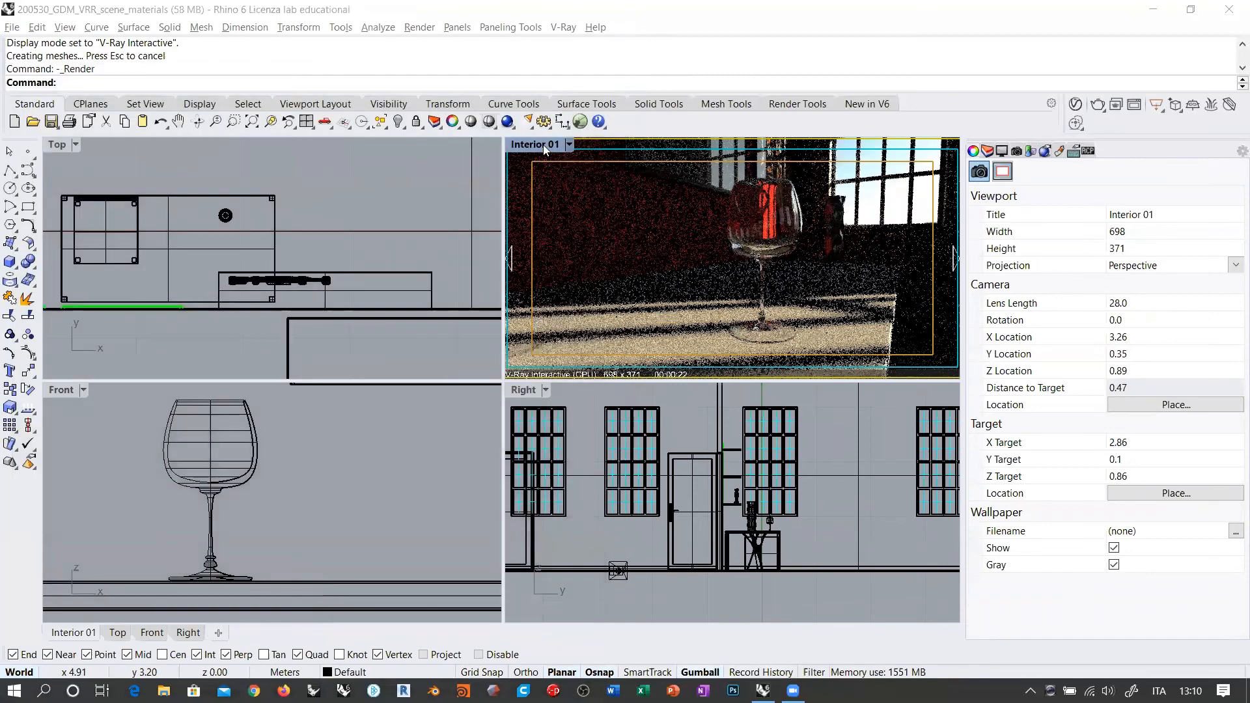
click(537, 149)
click(540, 162)
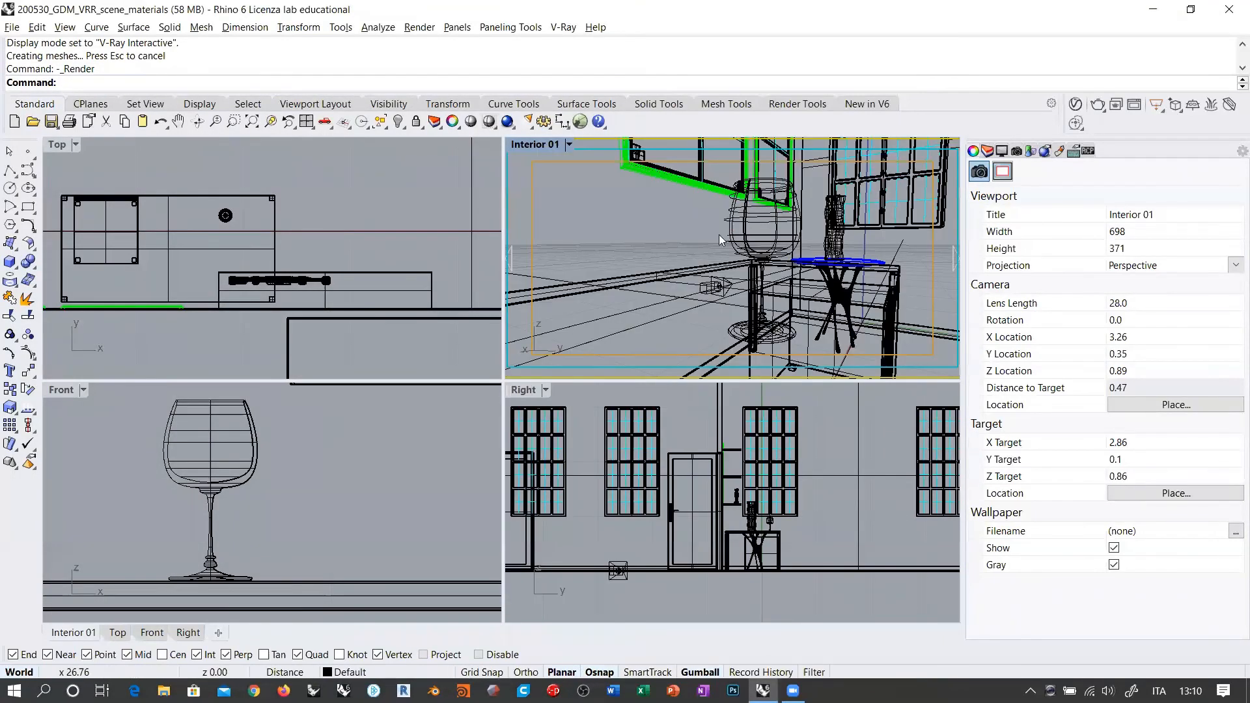
Step: Turn on the wine glass's control points, raise the row at the bowl's outer bottom slightly, and turn the points off
scroll(225, 445, up, 5)
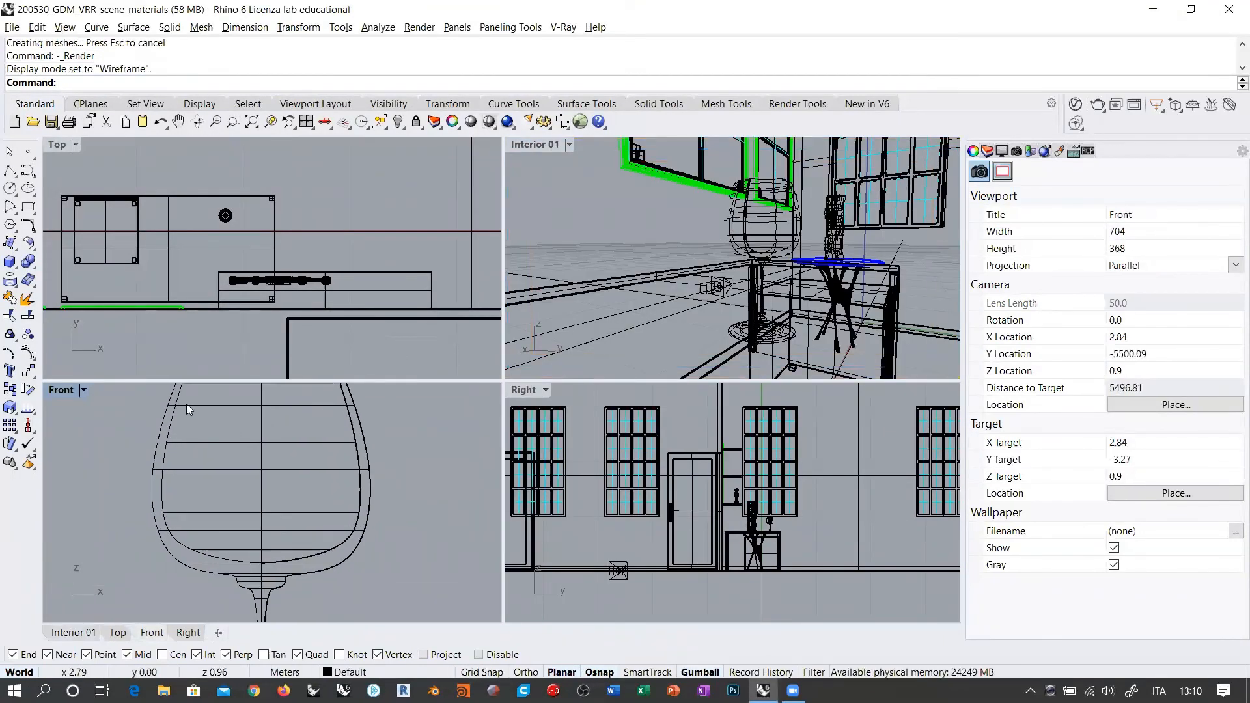
click(213, 573)
key(F10)
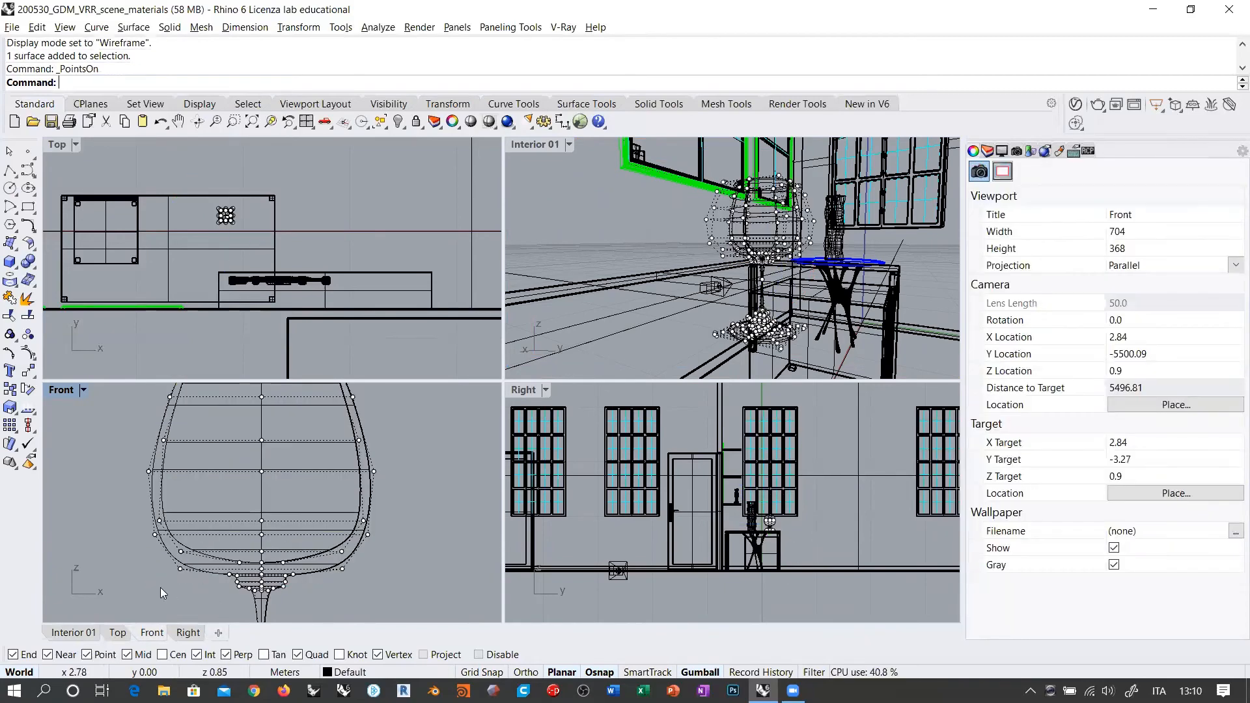
drag(194, 563, 195, 565)
shift+drag(359, 563, 360, 563)
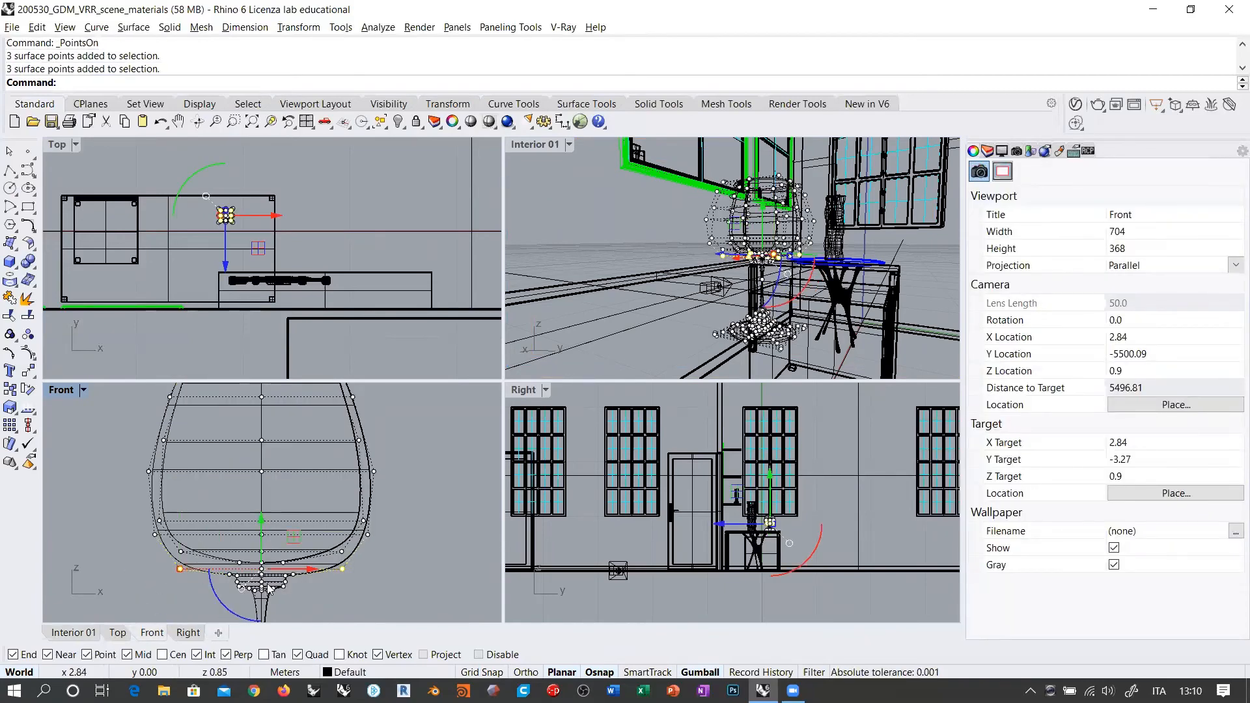
scroll(190, 574, up, 5)
shift+drag(110, 559, 397, 548)
right_drag(452, 559, 349, 575)
shift+drag(447, 543, 446, 543)
scroll(422, 526, down, 2)
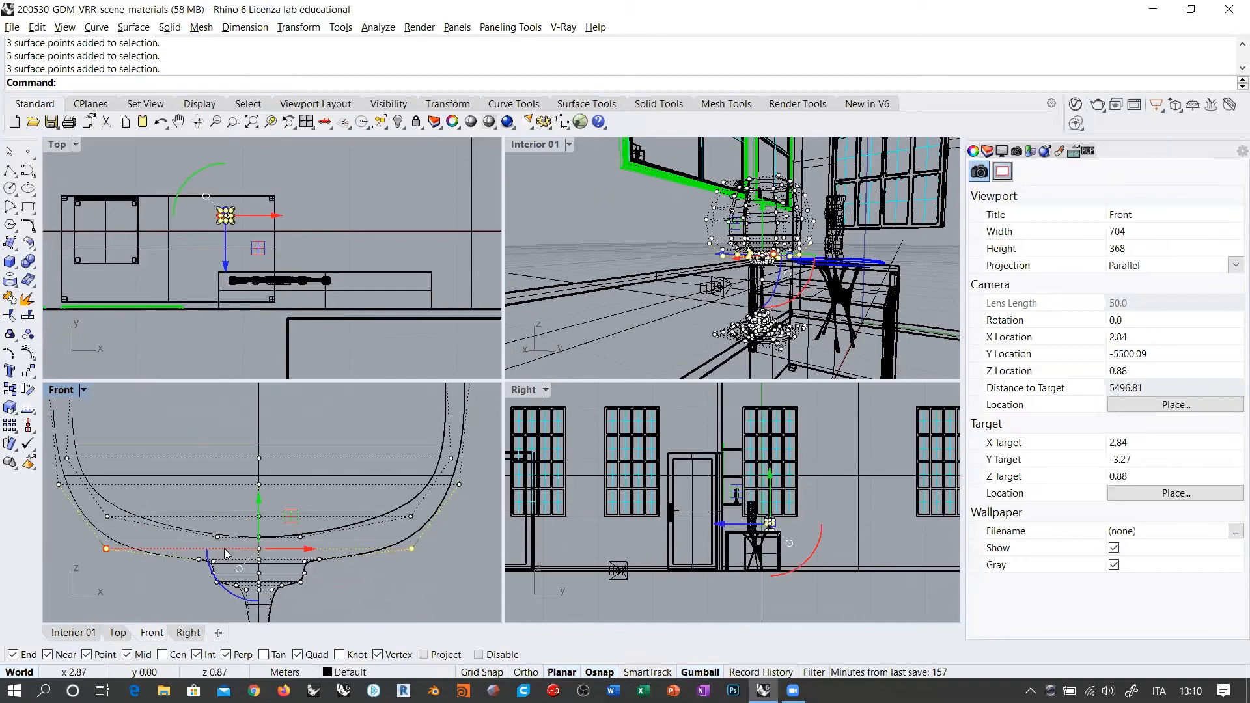
drag(259, 506, 259, 483)
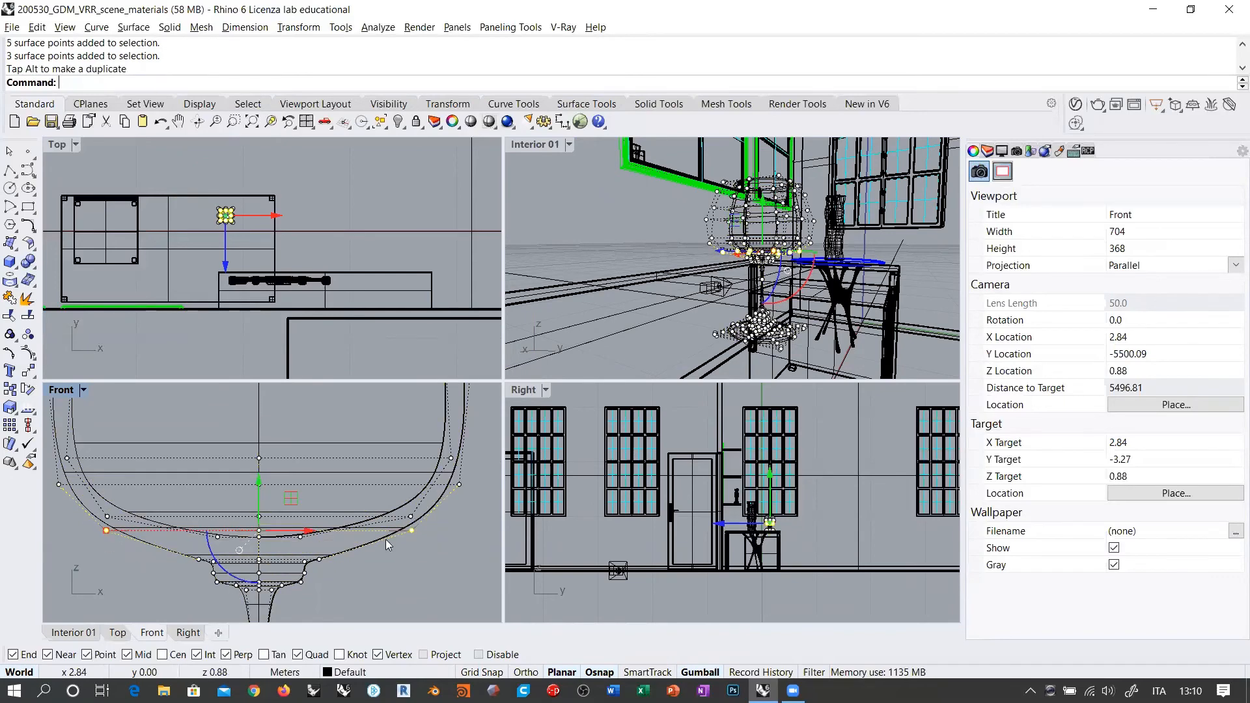
key(Escape)
Step: Copy the wine glass and paste the duplicate in place
scroll(367, 517, down, 3)
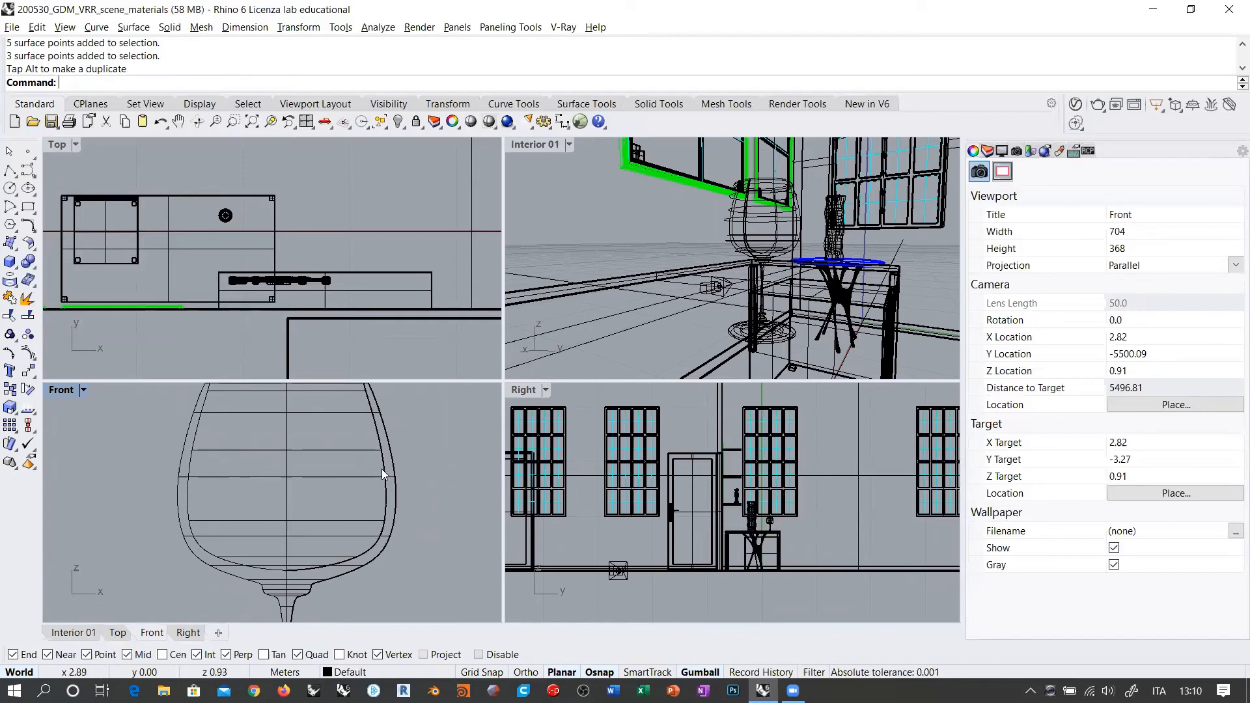
click(297, 456)
scroll(303, 449, down, 4)
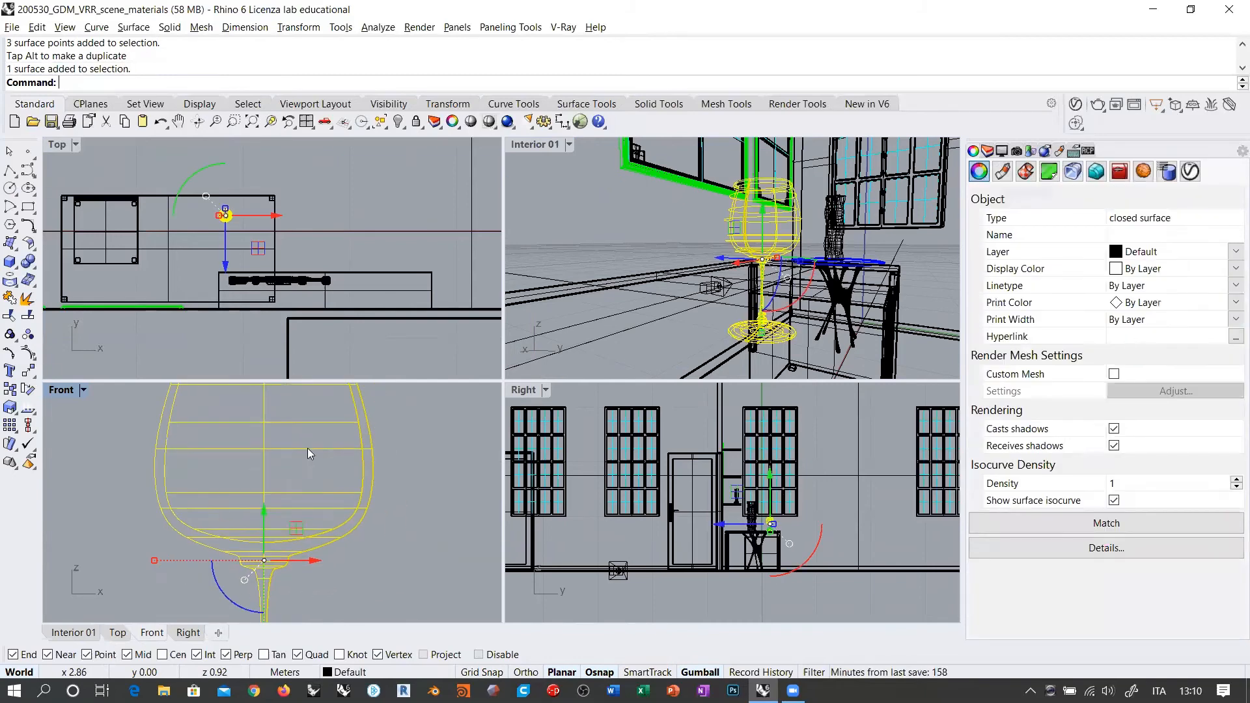
key(ctrl+c)
key(ctrl+v)
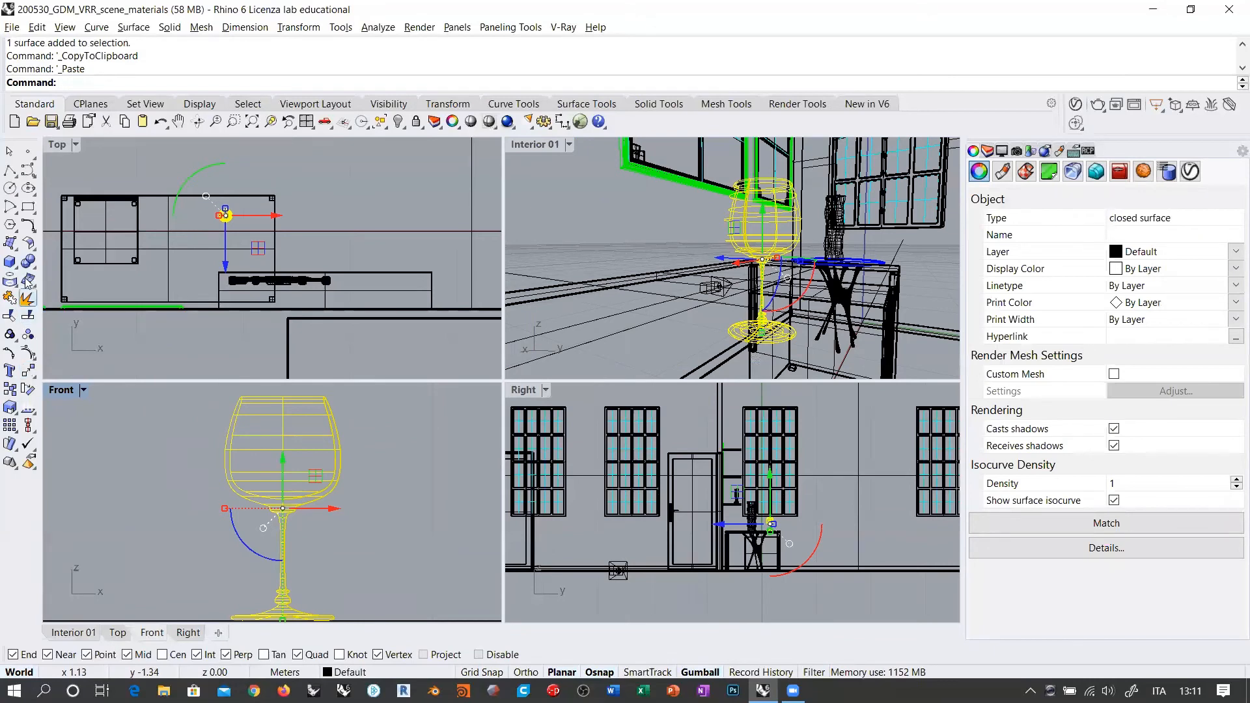
Step: Create a horizontal cutting plane through the middle of the glass bowl in the Front view
click(9, 243)
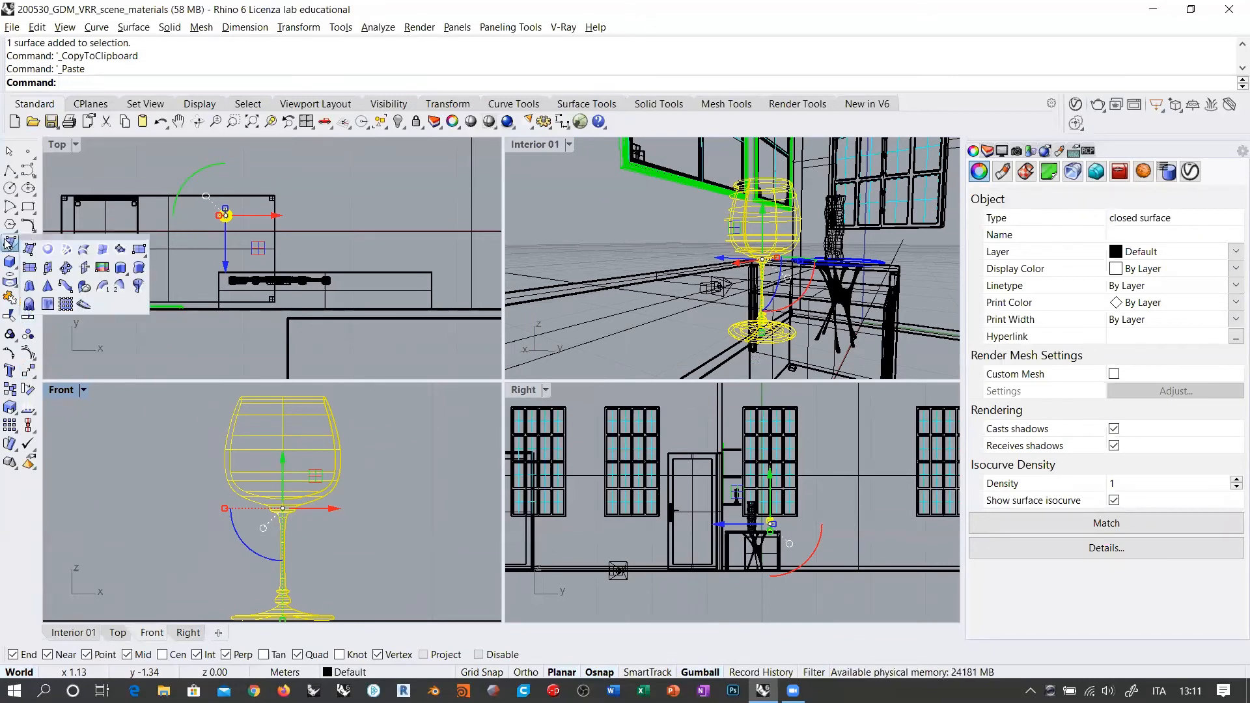
click(85, 269)
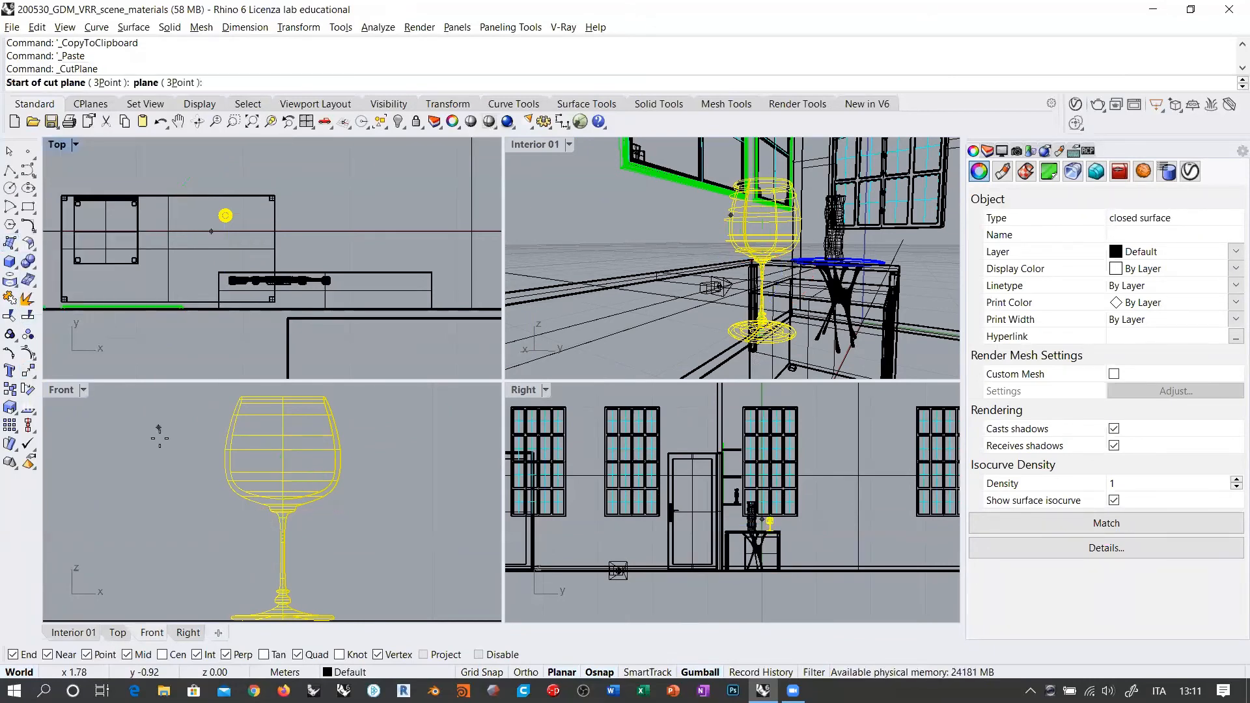
click(191, 458)
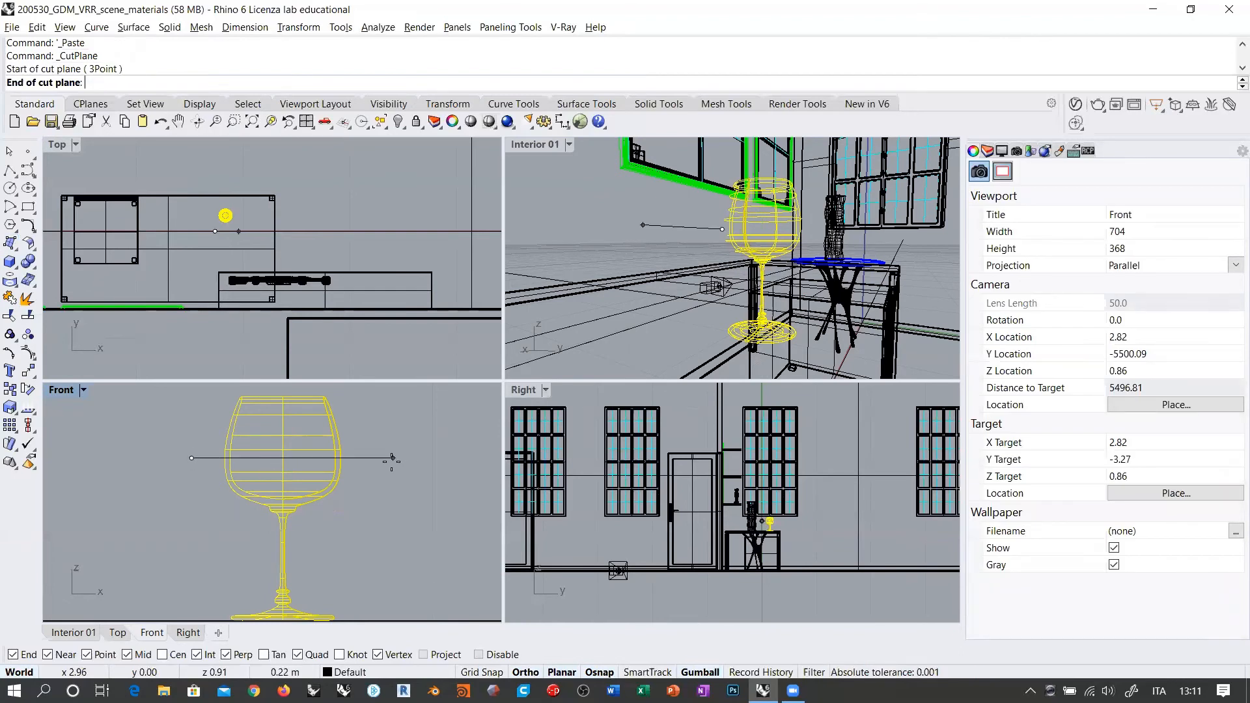
click(457, 462)
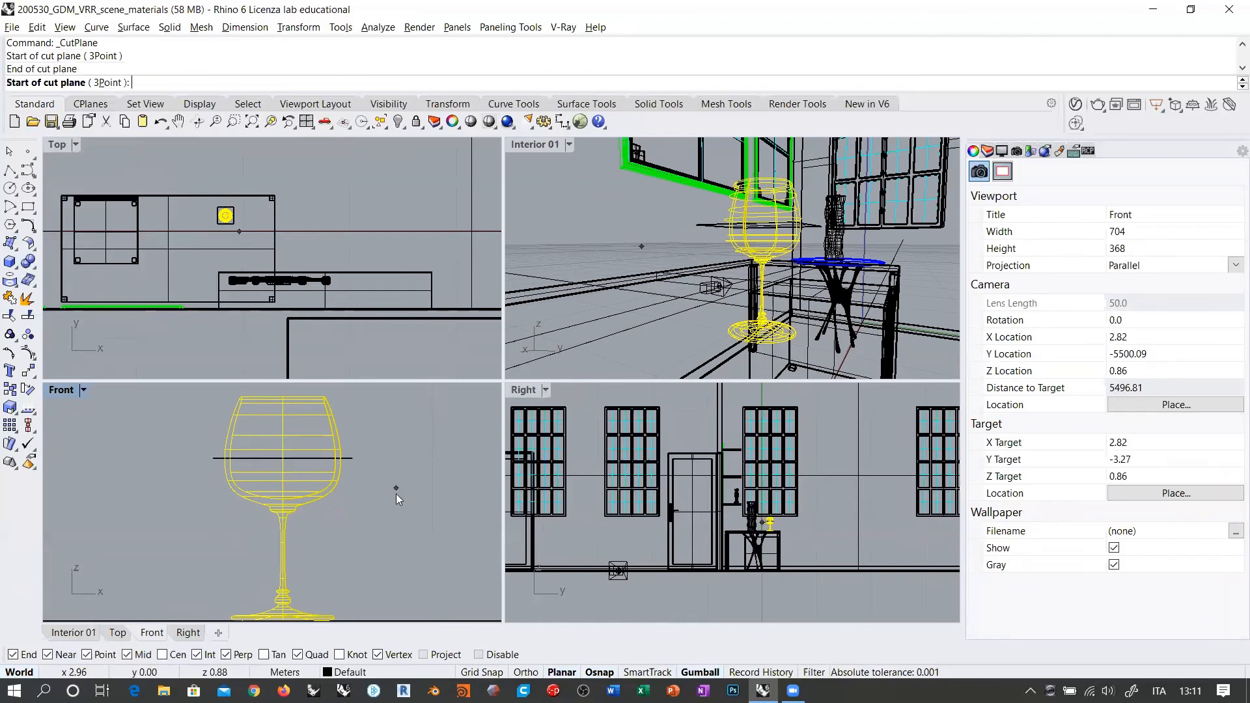
key(Escape)
Step: Lock one of the two overlapping wine glasses
click(337, 478)
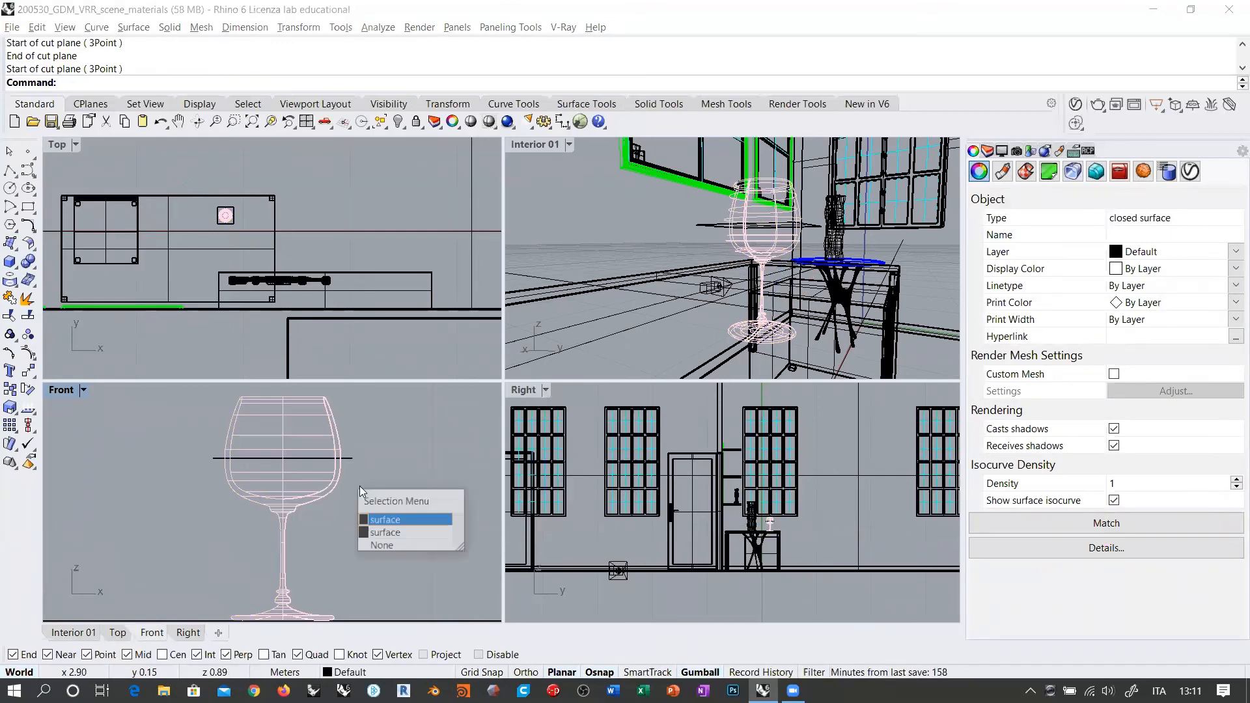
click(390, 520)
click(417, 122)
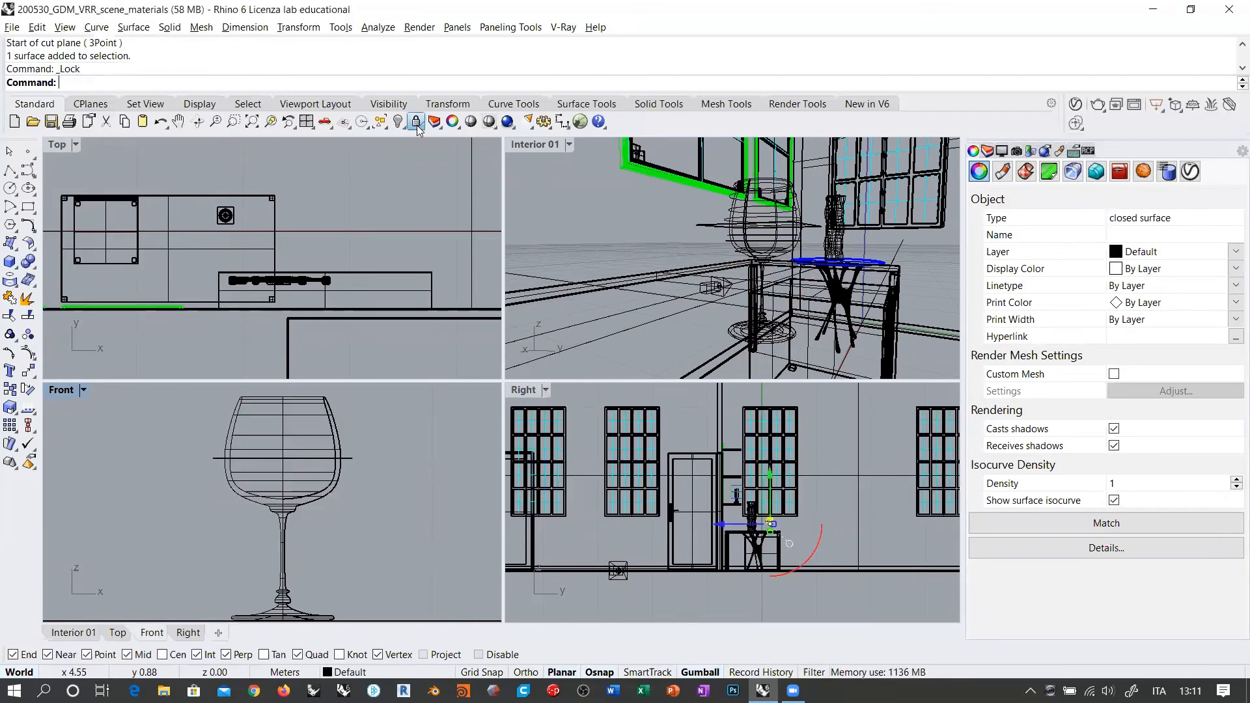
Step: Trim the unlocked wine glass with the horizontal cutting plane, removing its outer shell and upper bowl to keep the inner bowl below the plane
click(345, 458)
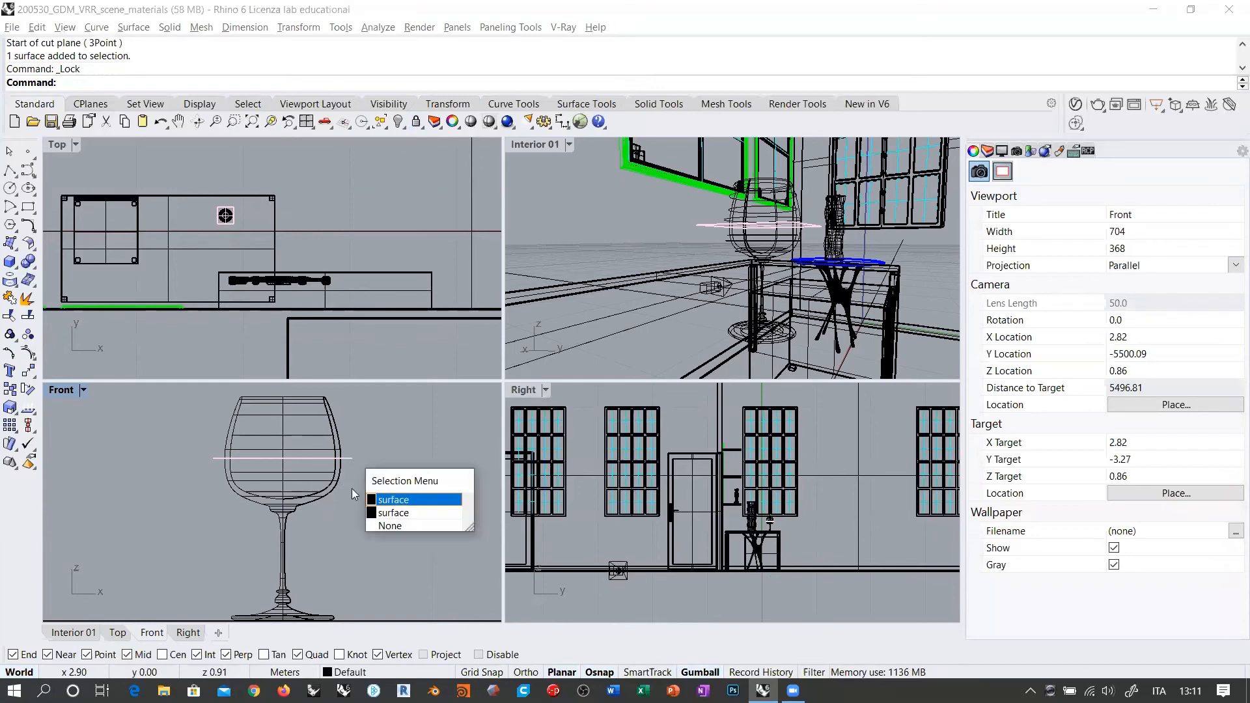
click(391, 506)
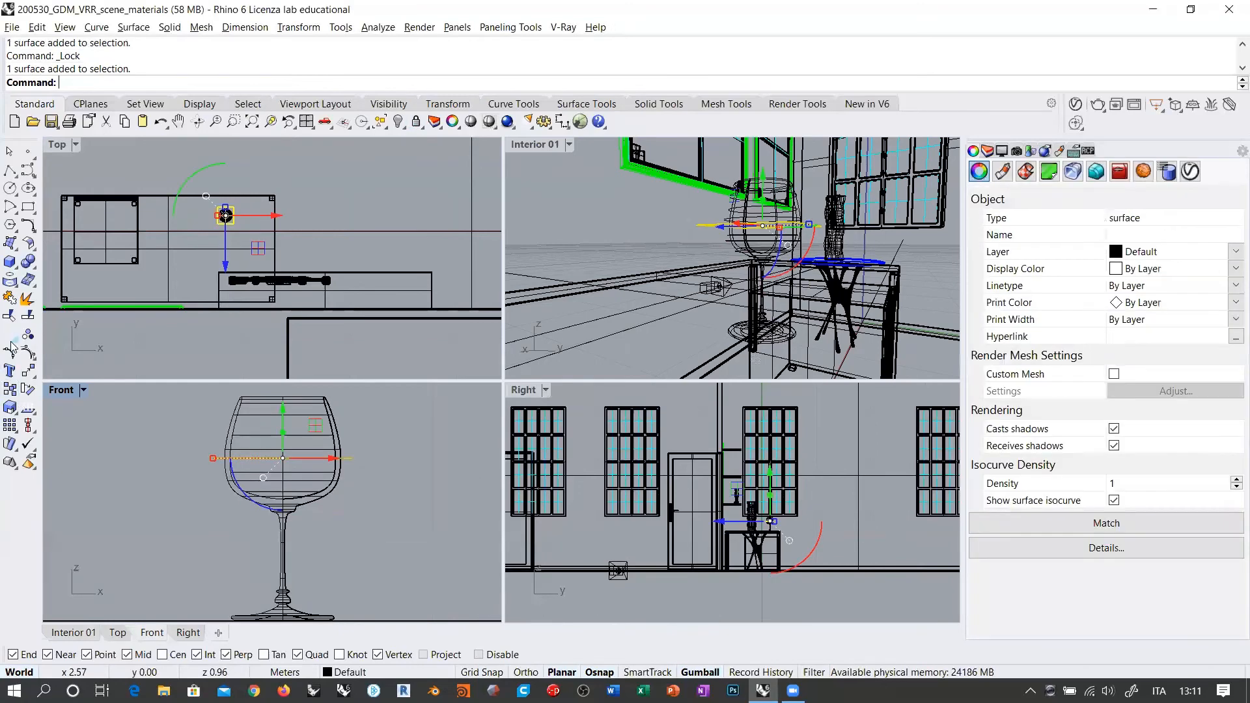
click(10, 315)
scroll(247, 478, up, 2)
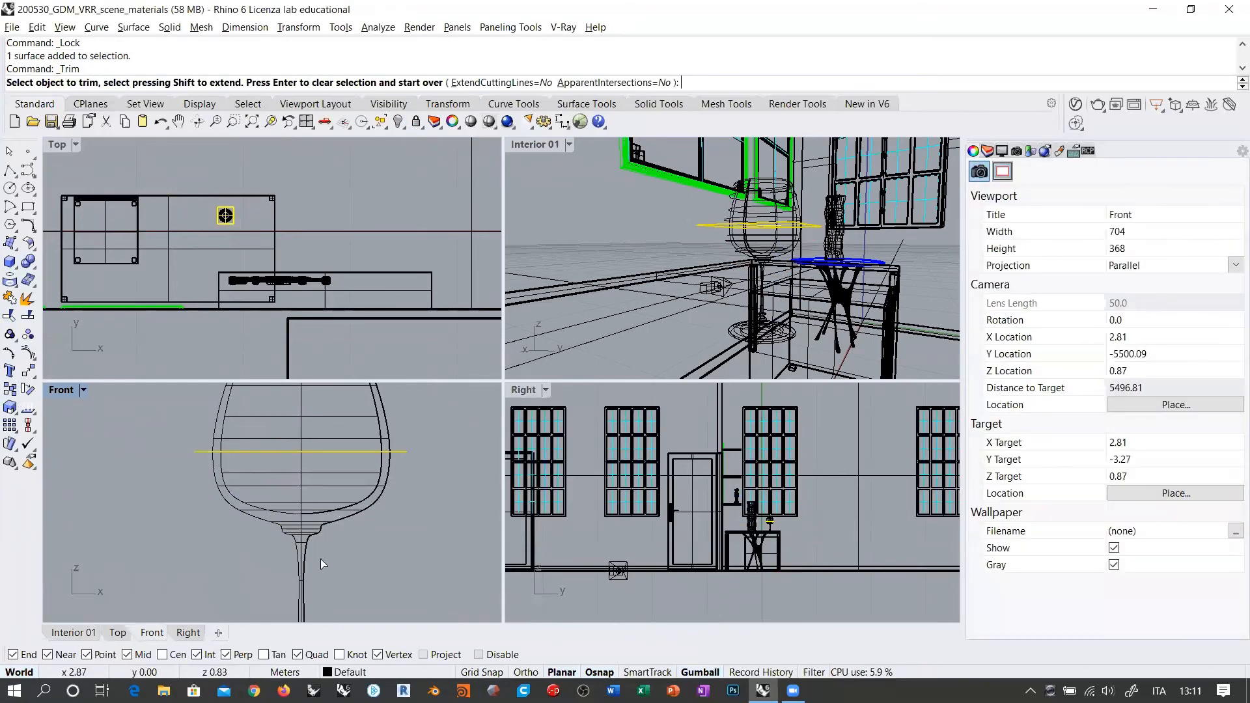
click(317, 539)
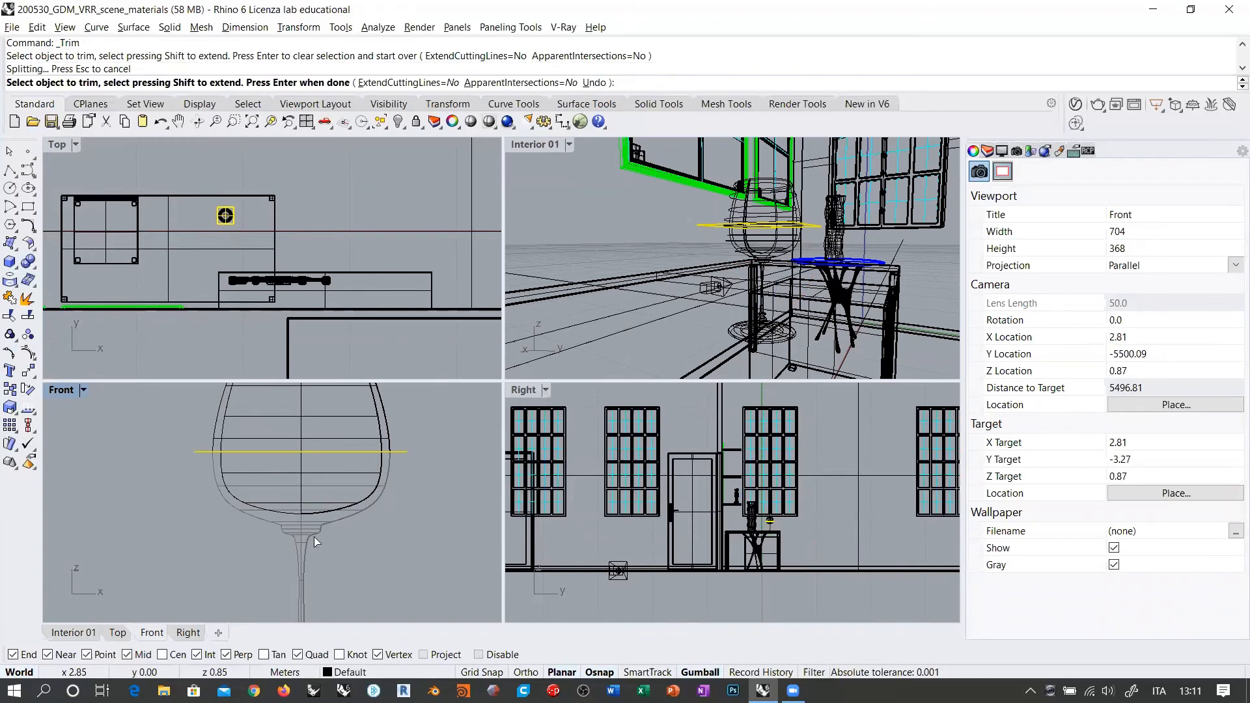
right_drag(361, 495, 360, 556)
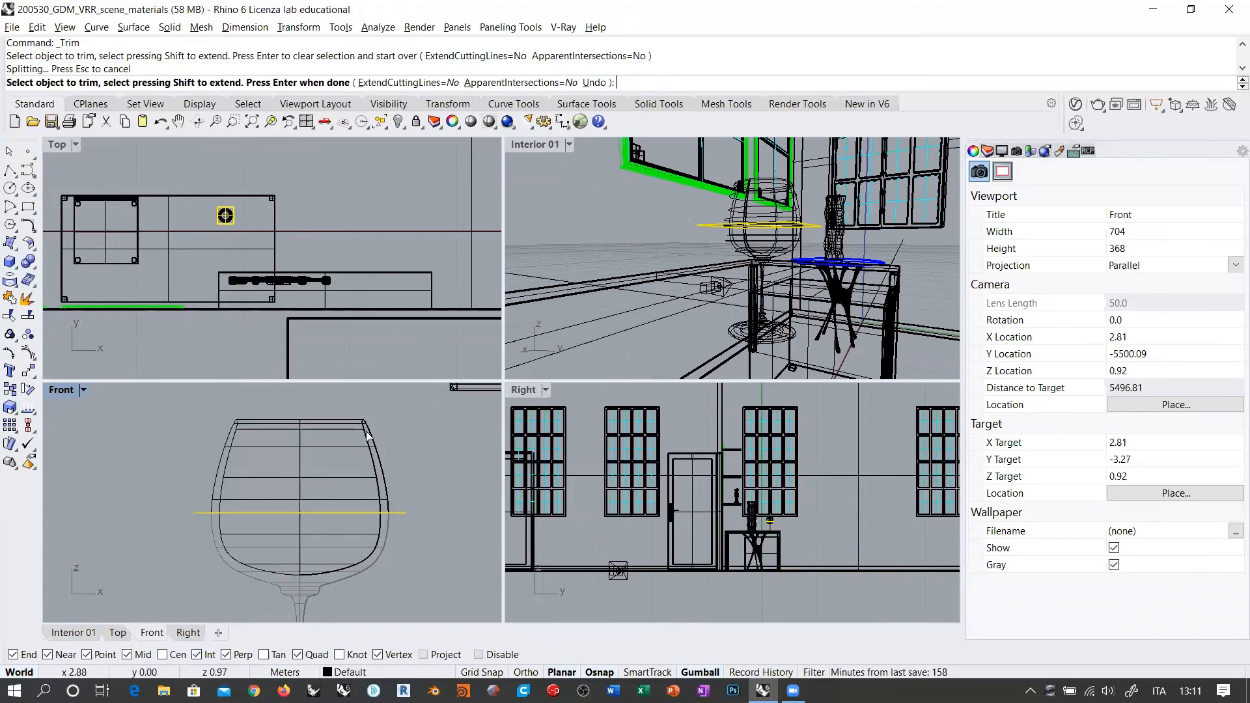
click(386, 479)
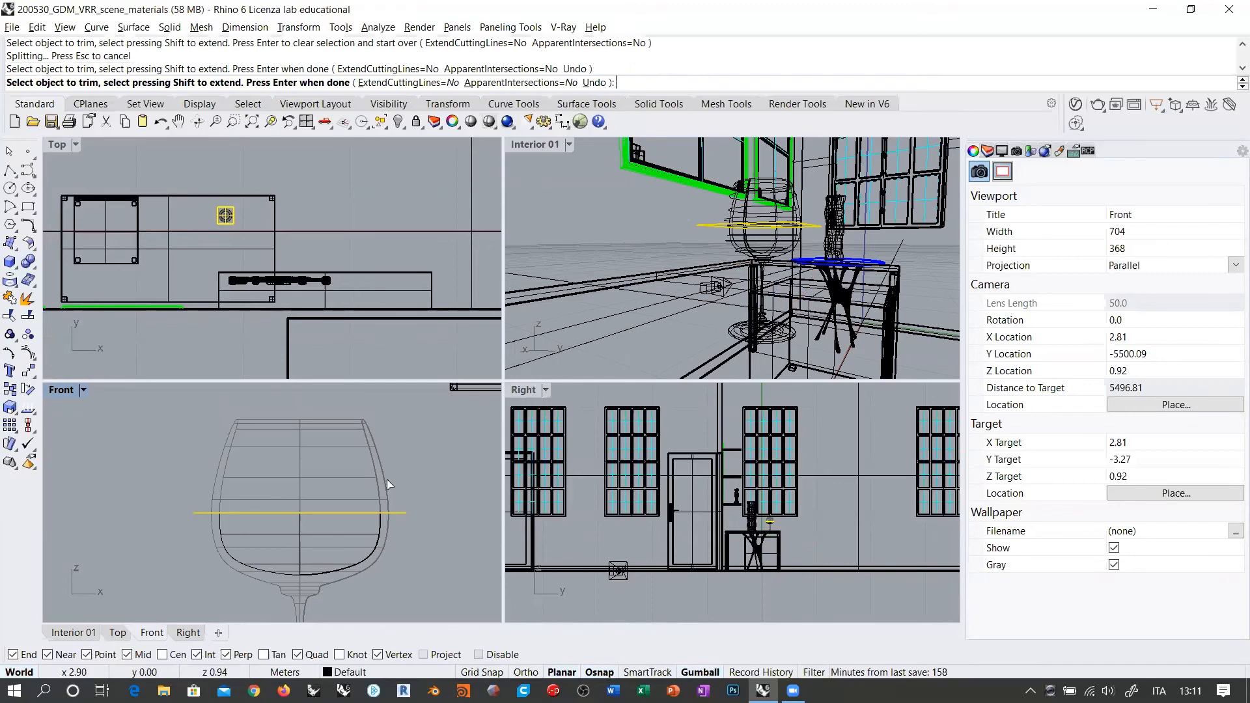
right_click(387, 480)
Step: Delete the horizontal cutting plane, leaving the trimmed inner bowl surface in place
click(369, 534)
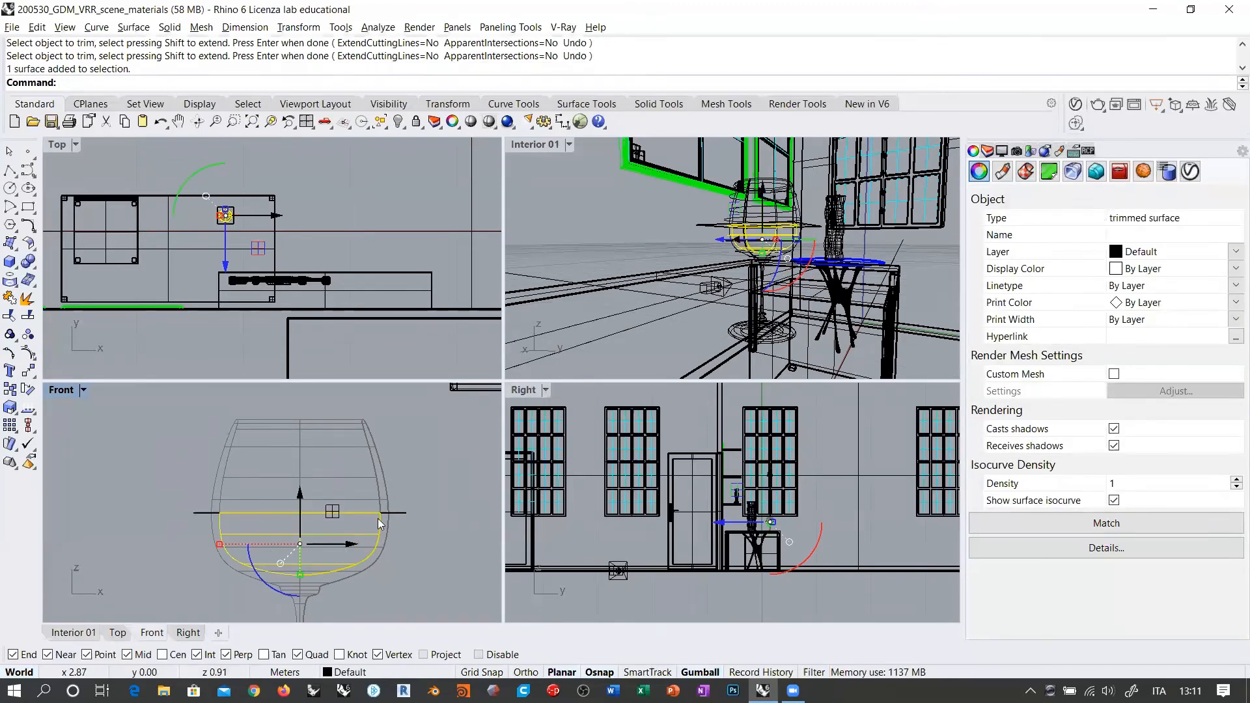
click(397, 513)
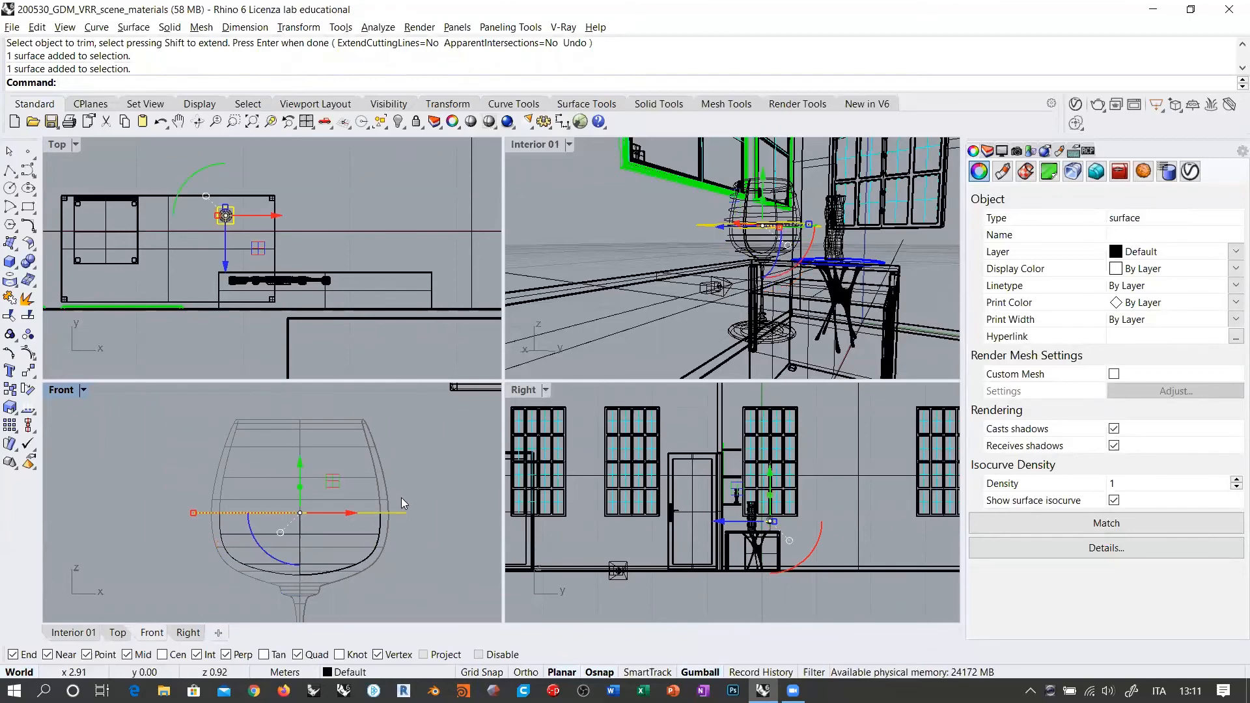
key(Delete)
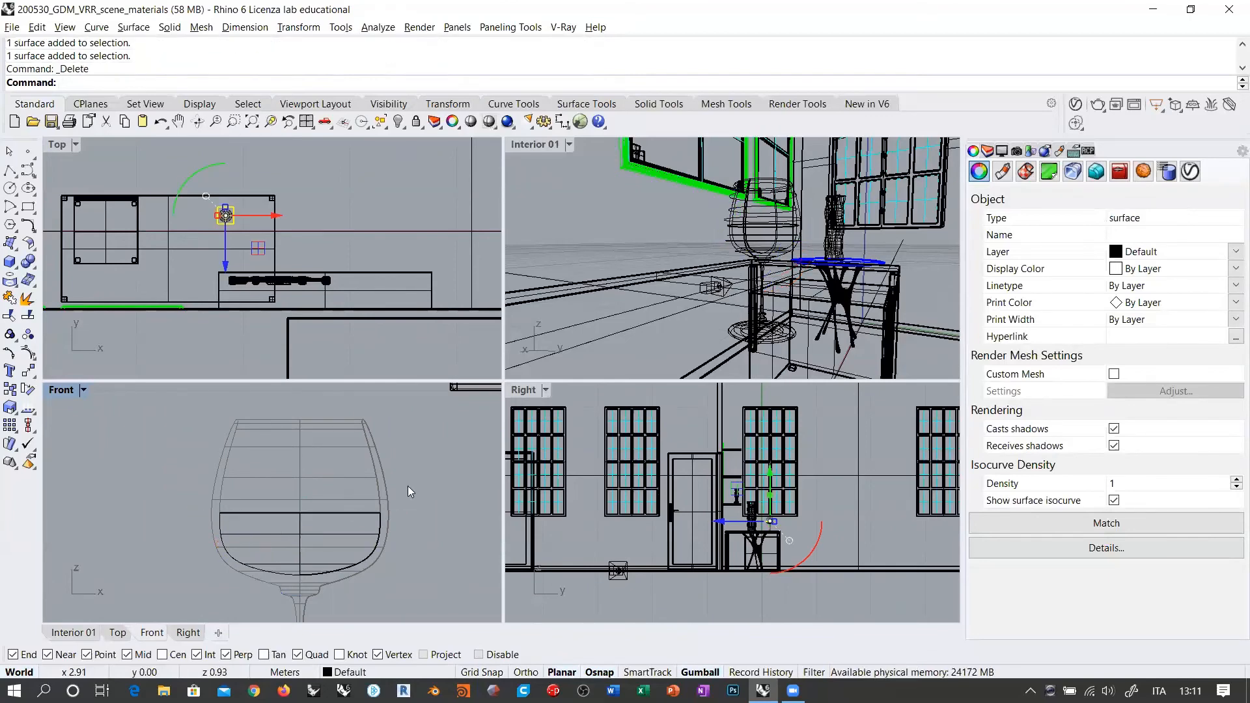
Step: Cap the planar opening of the trimmed inner bowl surface to form the solid liquid volume
click(352, 513)
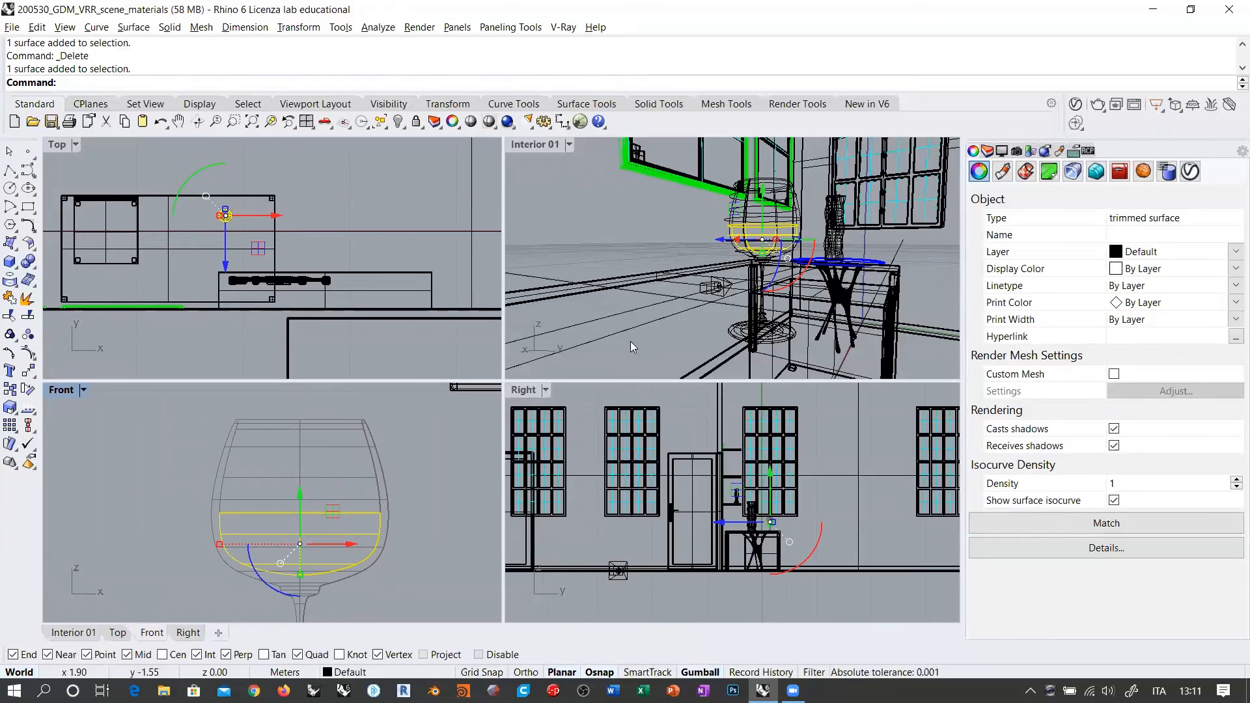
scroll(775, 236, up, 5)
right_drag(775, 236, 785, 245)
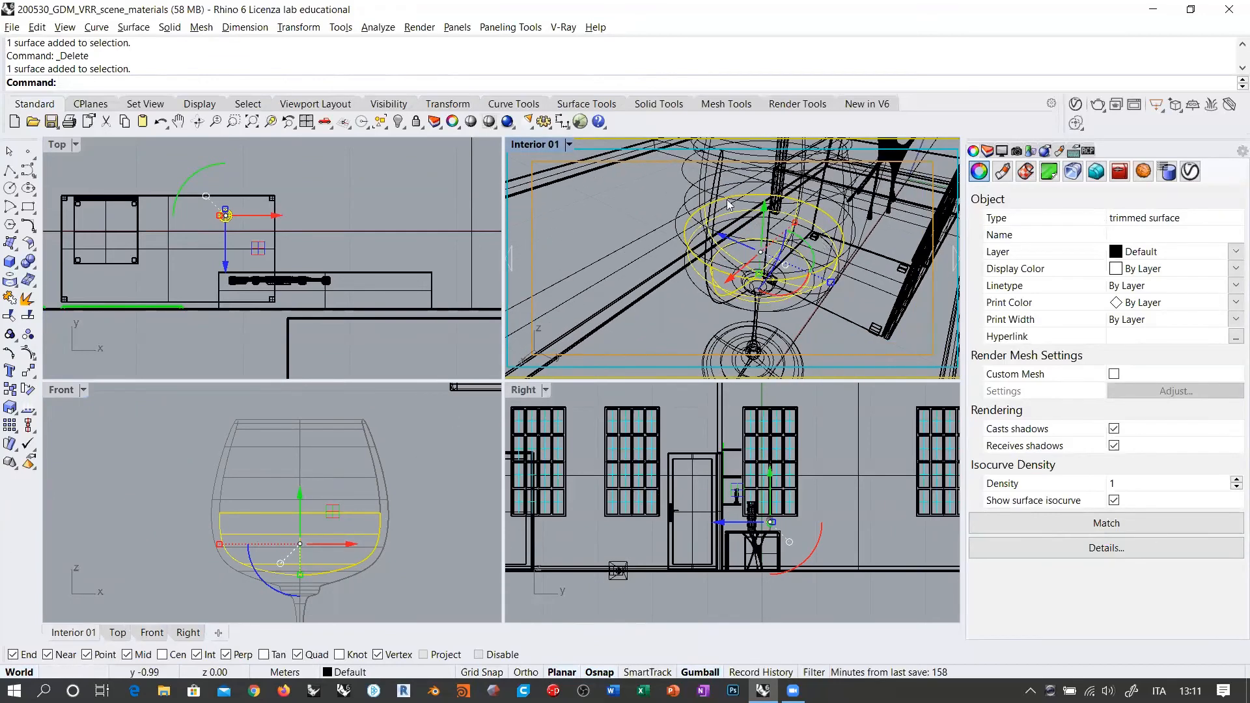
right_drag(752, 194, 724, 237)
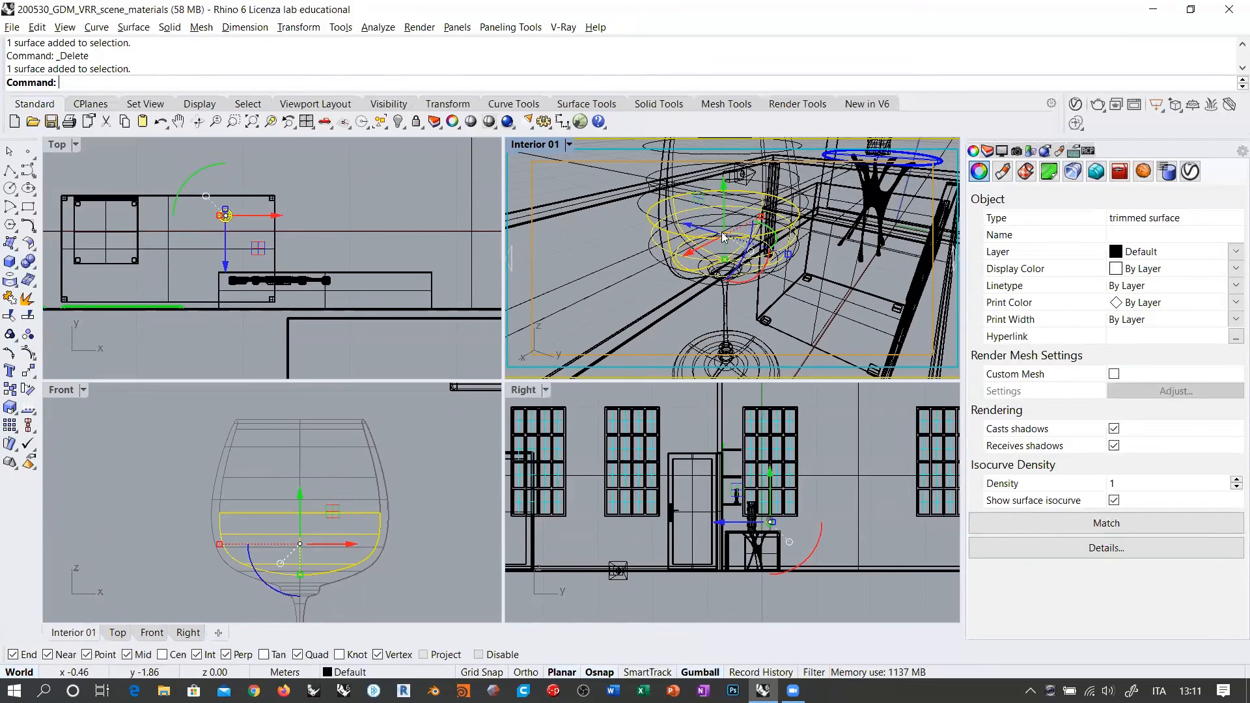
click(28, 261)
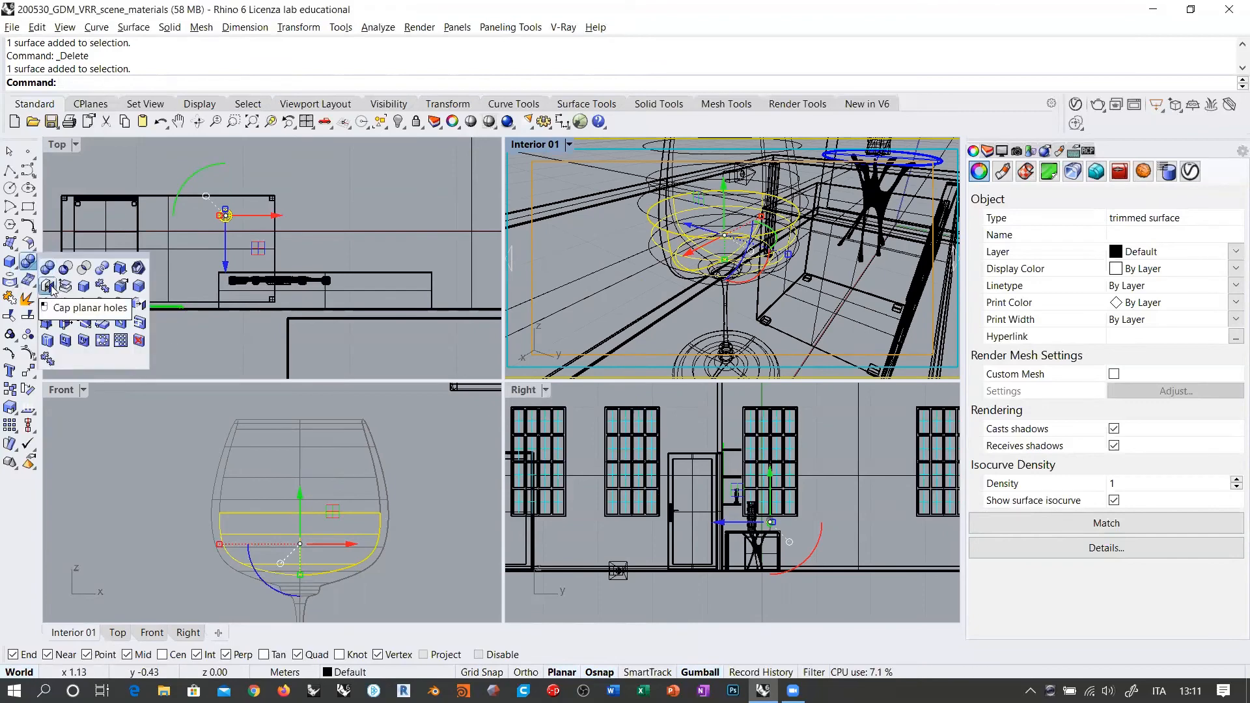
click(48, 285)
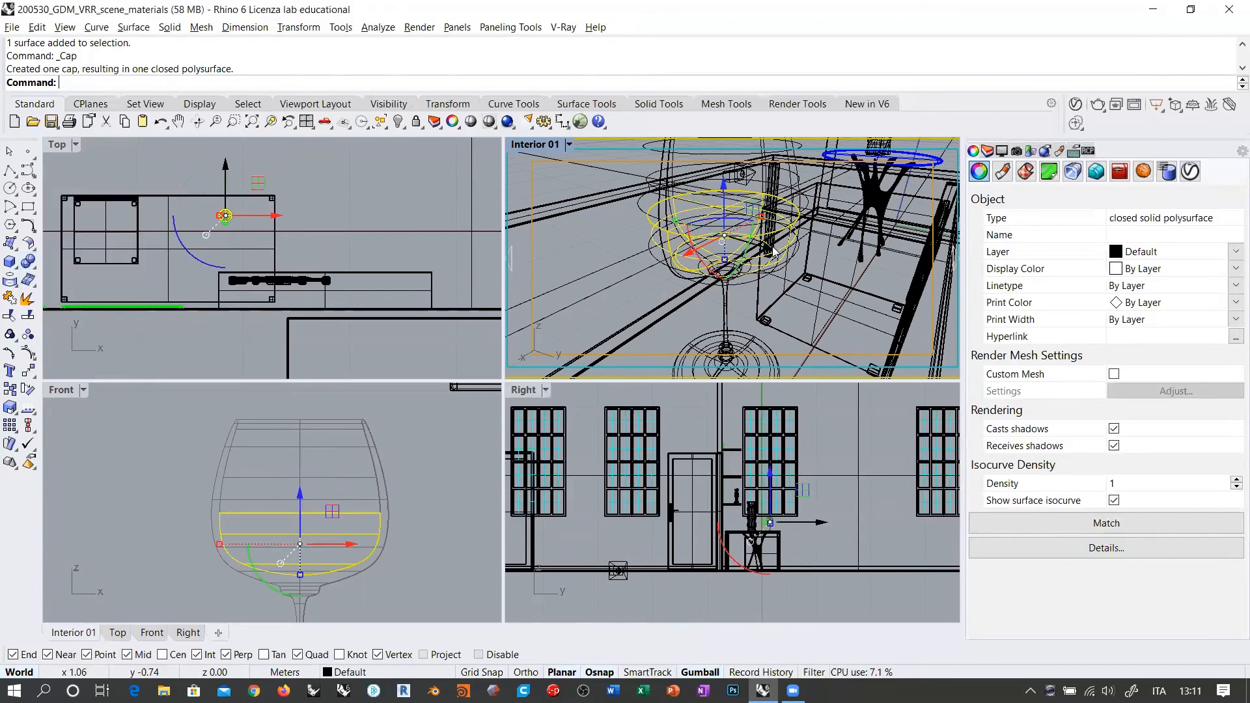
Step: Set the Interior 01 viewport to V-Ray Interactive and frame the glass bowl with its liquid against the windows
mouse_move(758, 246)
right_down()
mouse_move(748, 242)
mouse_move(876, 241)
mouse_move(774, 250)
right_up()
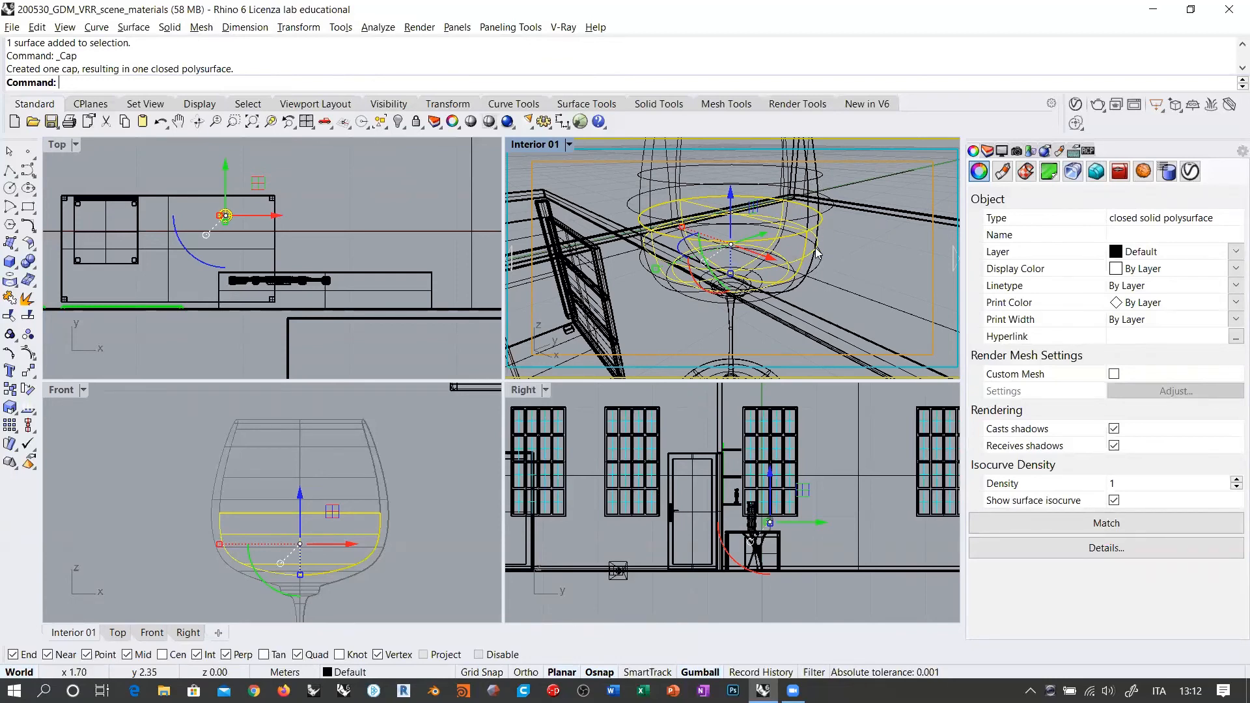
scroll(375, 550, up, 5)
scroll(346, 476, up, 3)
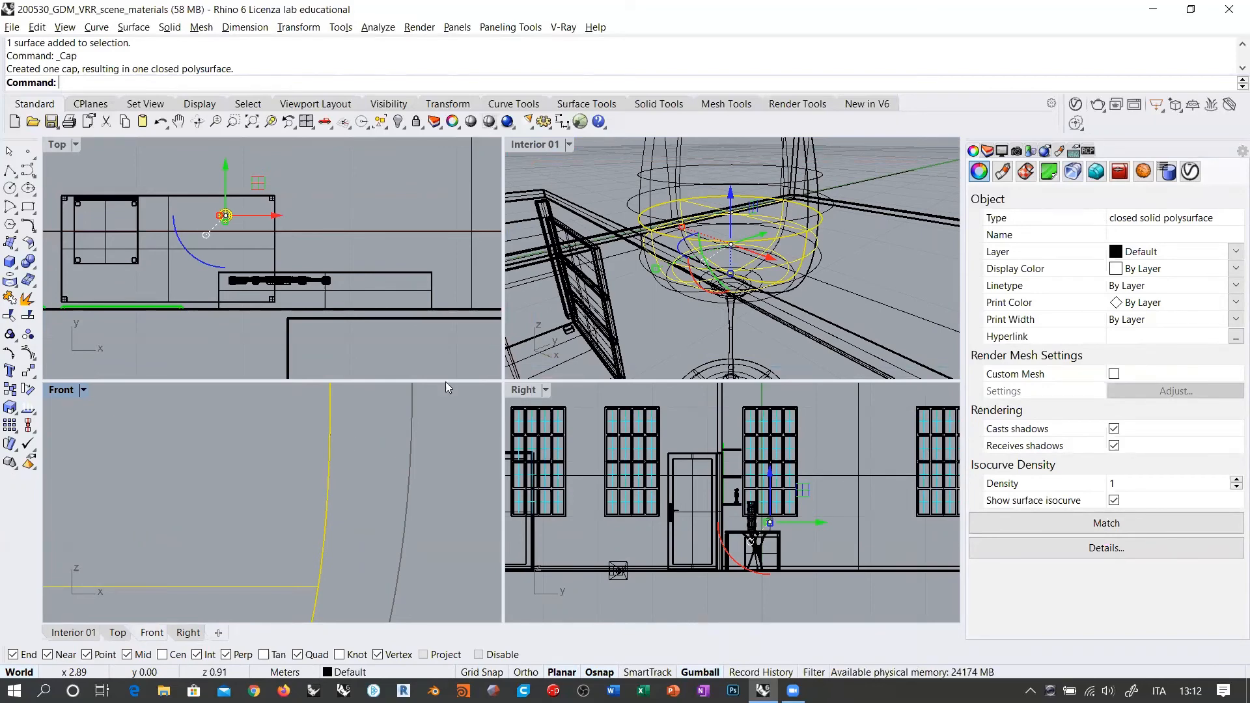
click(598, 176)
right_drag(803, 306, 660, 245)
mouse_move(763, 273)
right_down()
mouse_move(747, 267)
mouse_move(782, 259)
mouse_move(758, 254)
right_up()
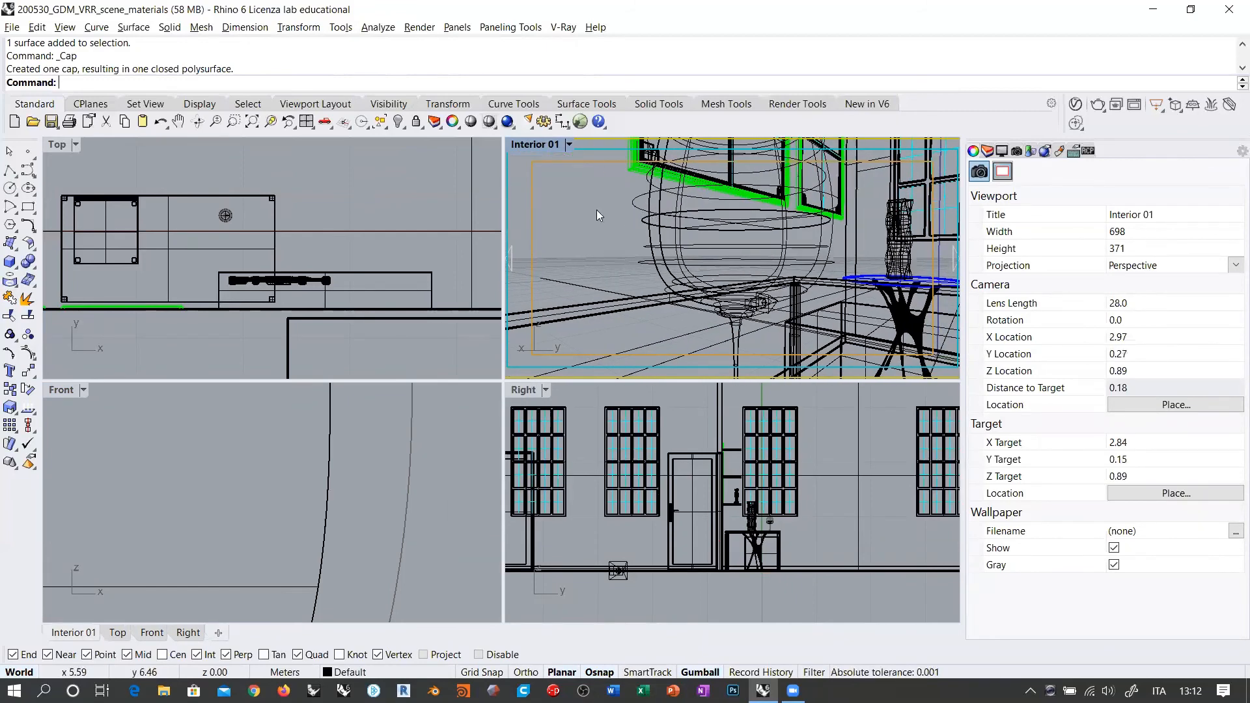
click(536, 142)
click(555, 339)
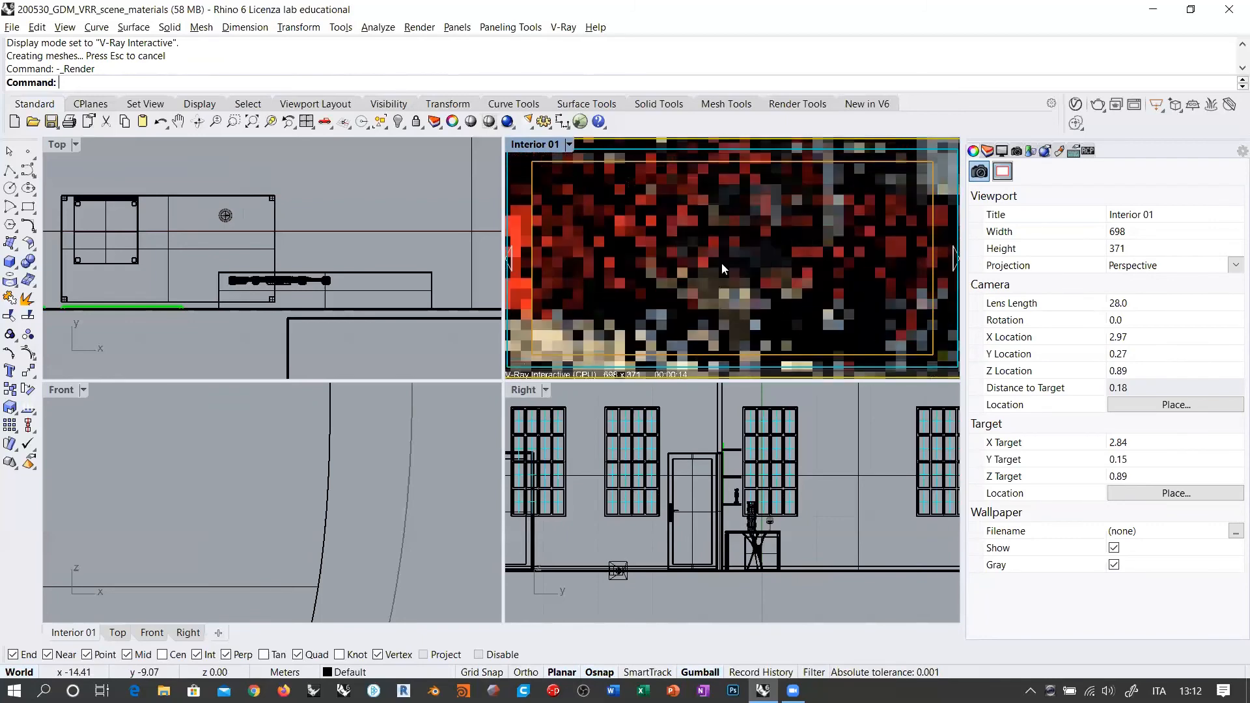
right_drag(797, 272, 685, 259)
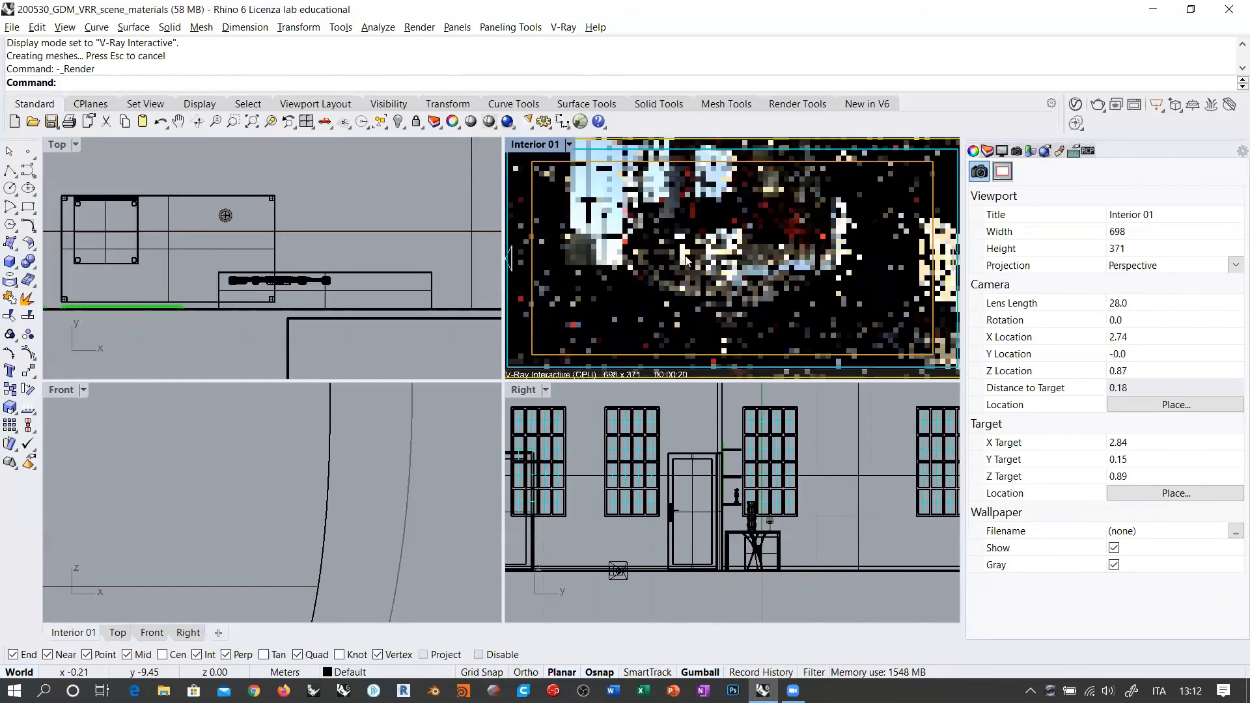
right_drag(749, 236, 761, 236)
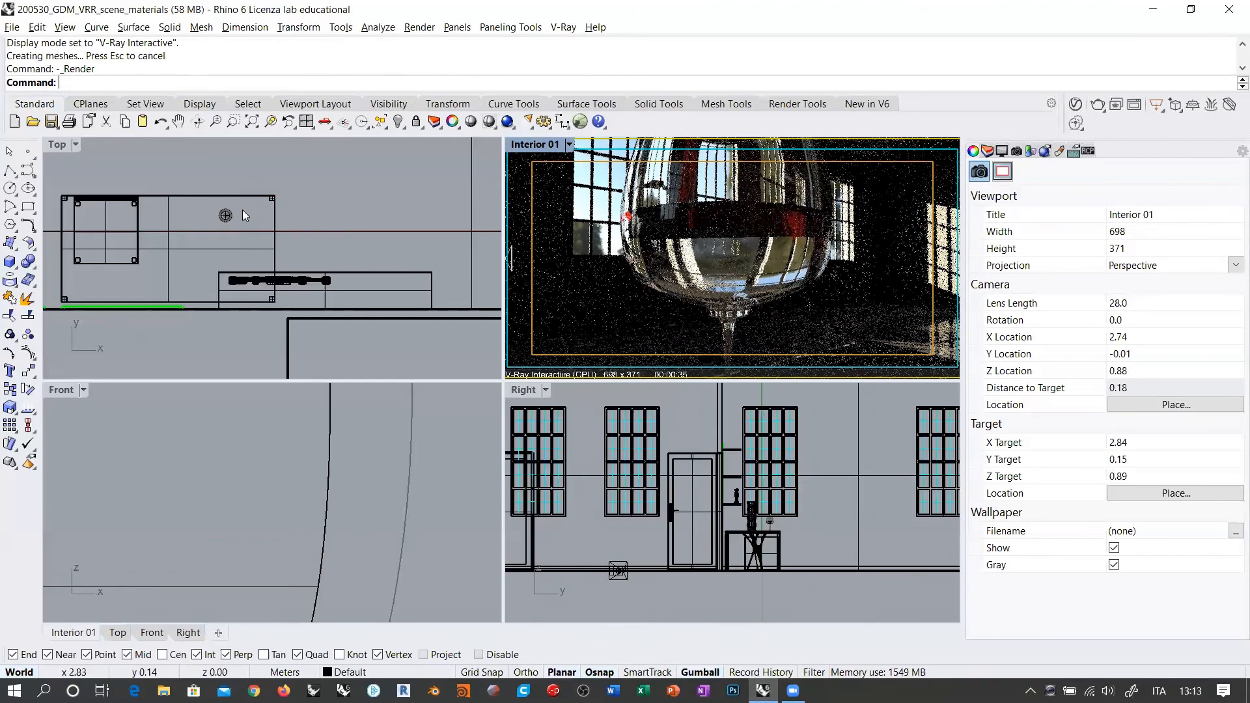
Step: Select the liquid solid and scale it down slightly and uniformly in the Front view, leaving a small gap to the glass's inner wall
scroll(229, 218, up, 3)
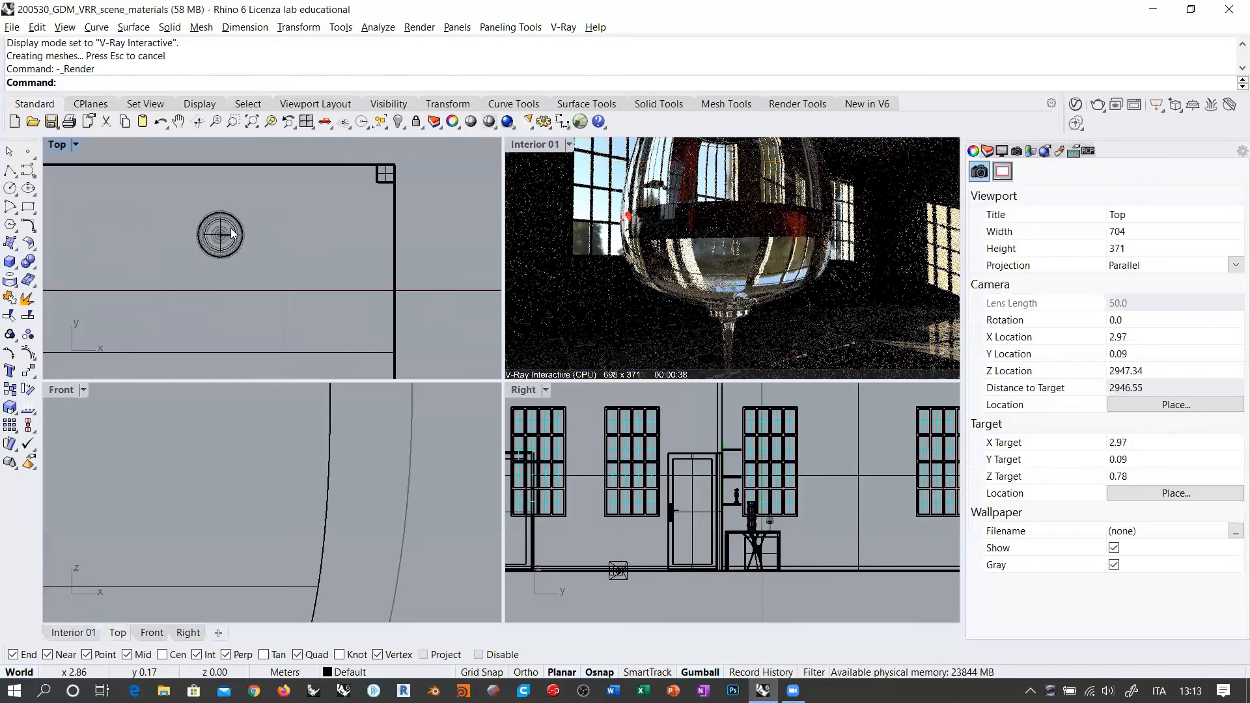
scroll(237, 234, up, 5)
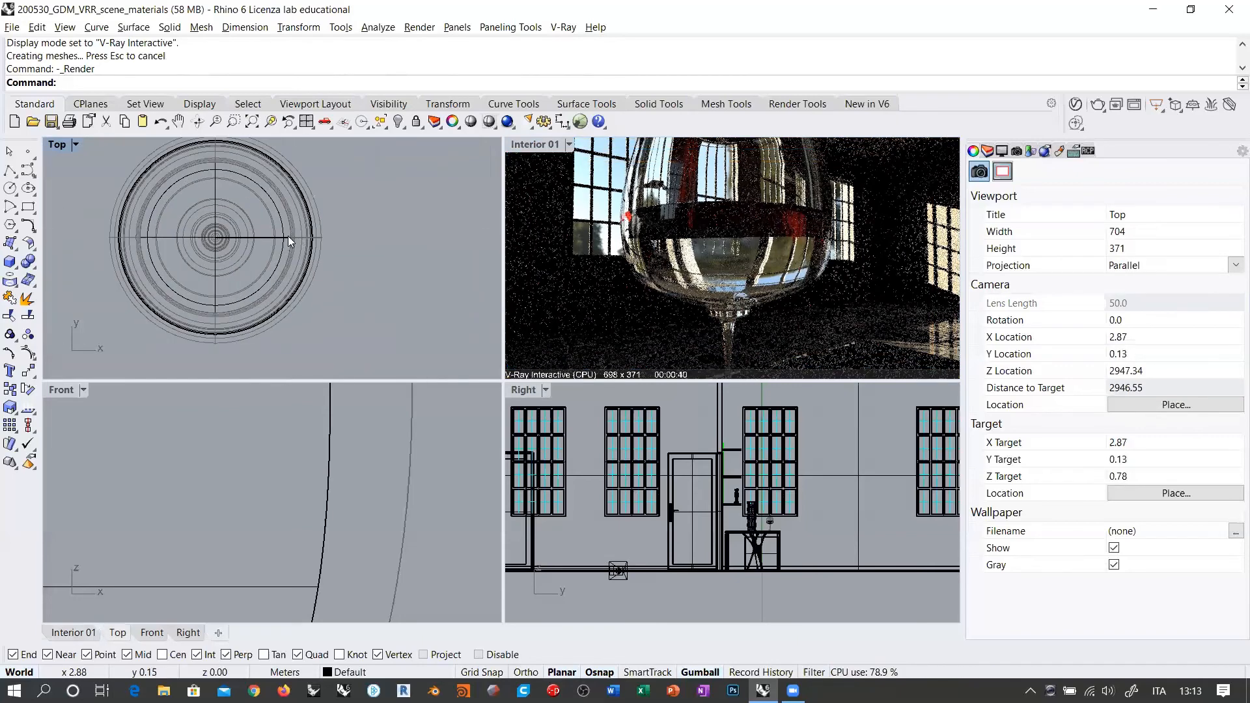
click(287, 236)
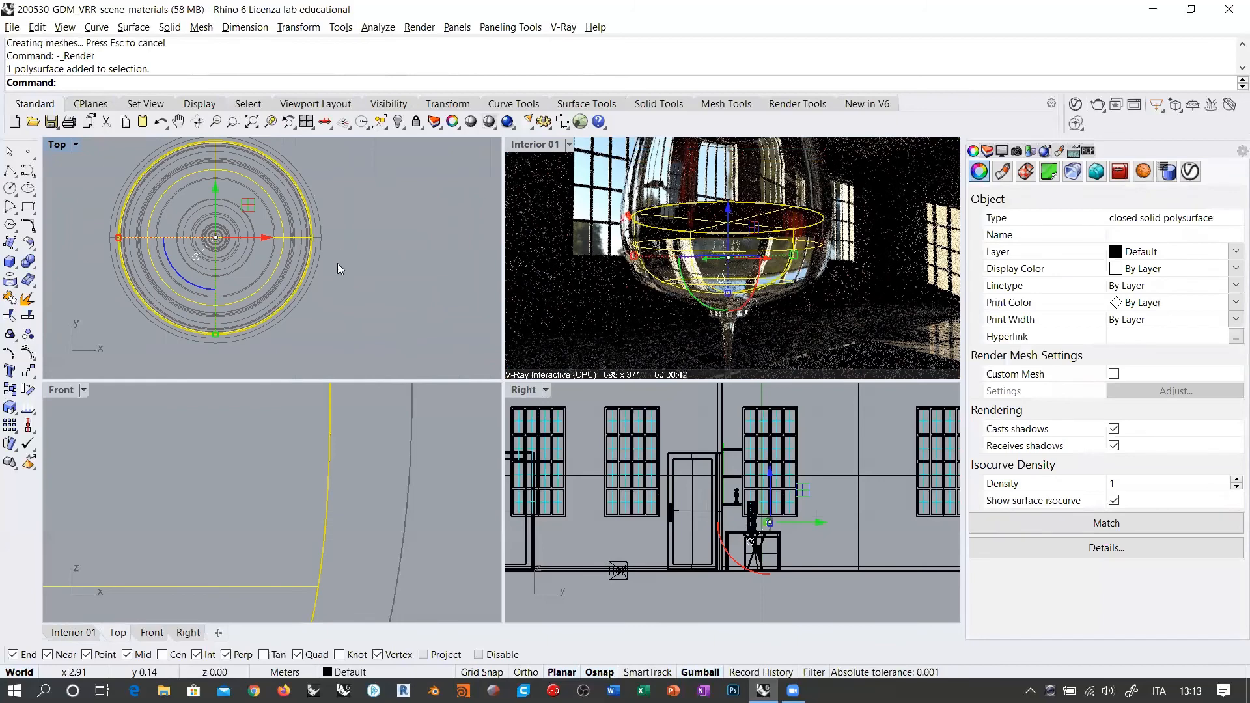
scroll(360, 471, down, 5)
scroll(355, 472, down, 4)
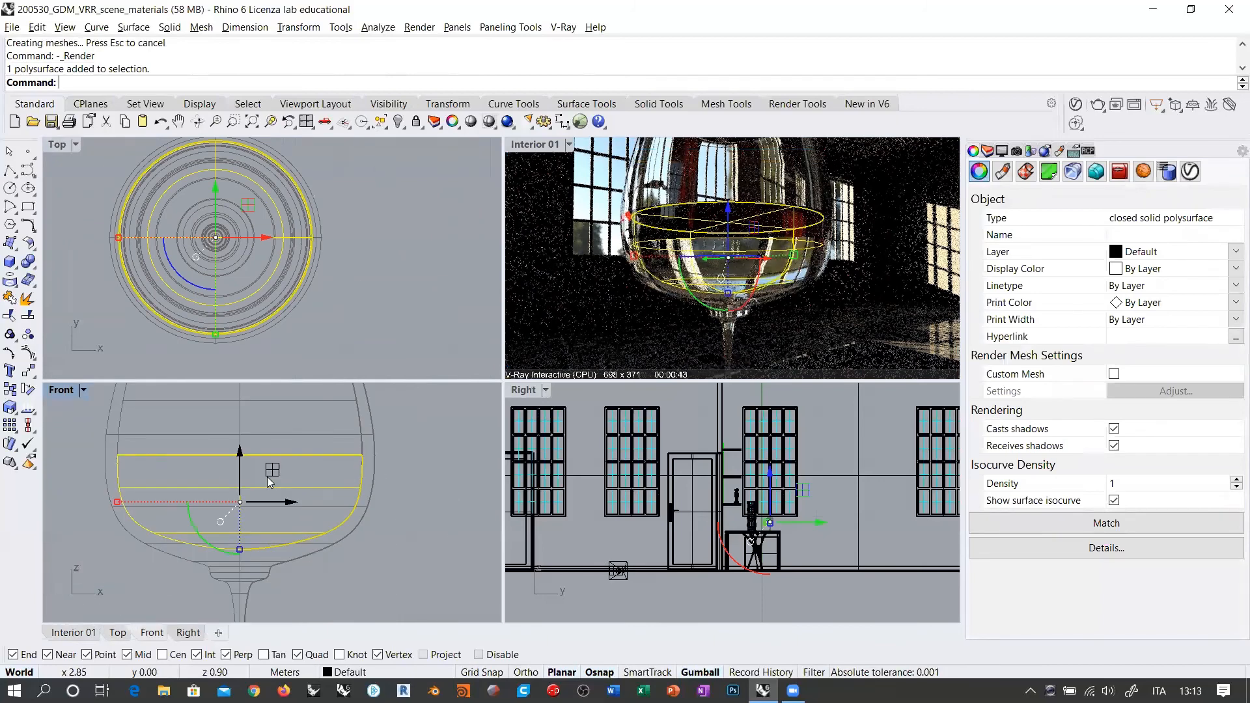
scroll(266, 471, up, 2)
mouse_move(218, 490)
right_down()
mouse_move(265, 471)
mouse_move(215, 478)
right_up()
scroll(264, 470, up, 2)
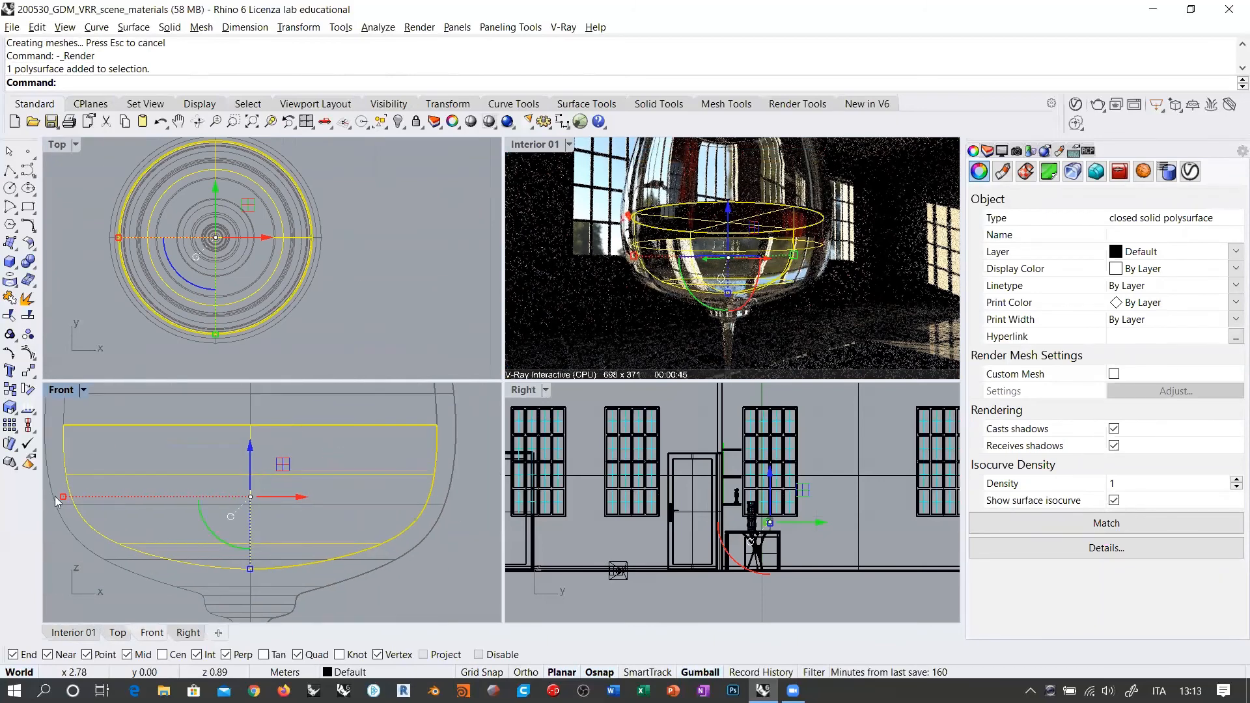
drag(63, 496, 68, 501)
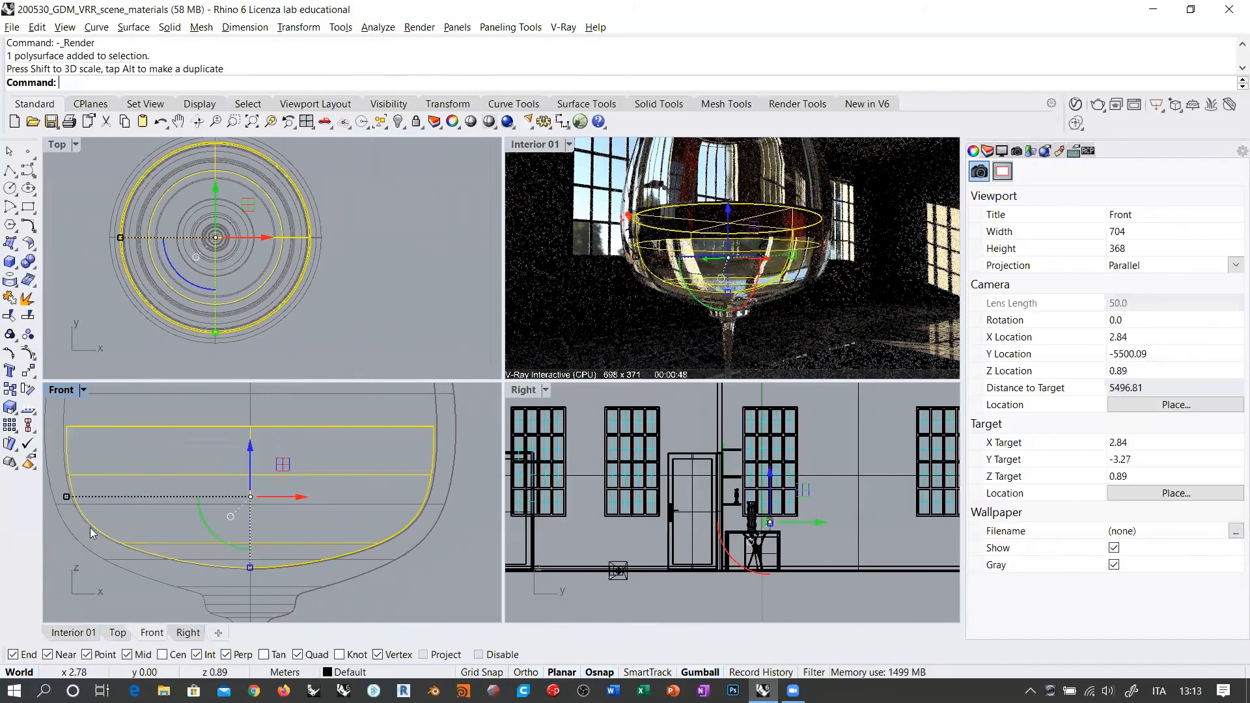
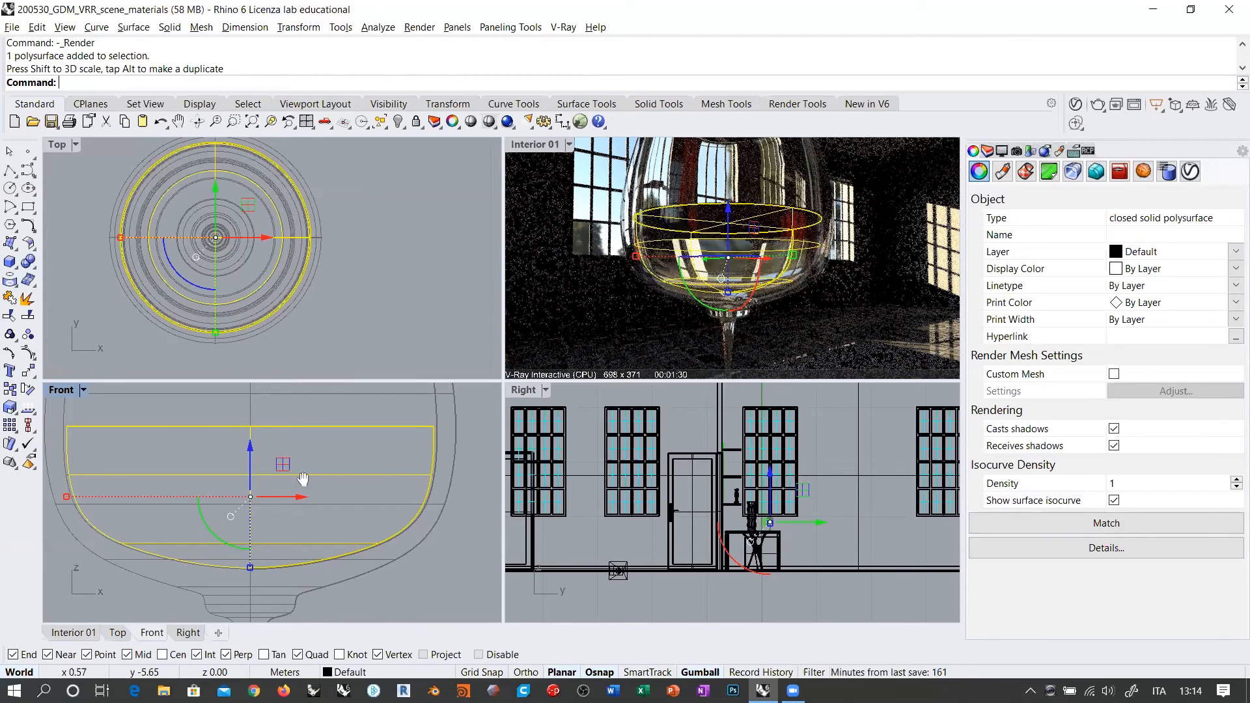
Step: Scale the liquid solid up uniformly until it overlaps the glass wall's thickness, stretch it slightly in height, and deselect it
right_drag(302, 480, 326, 470)
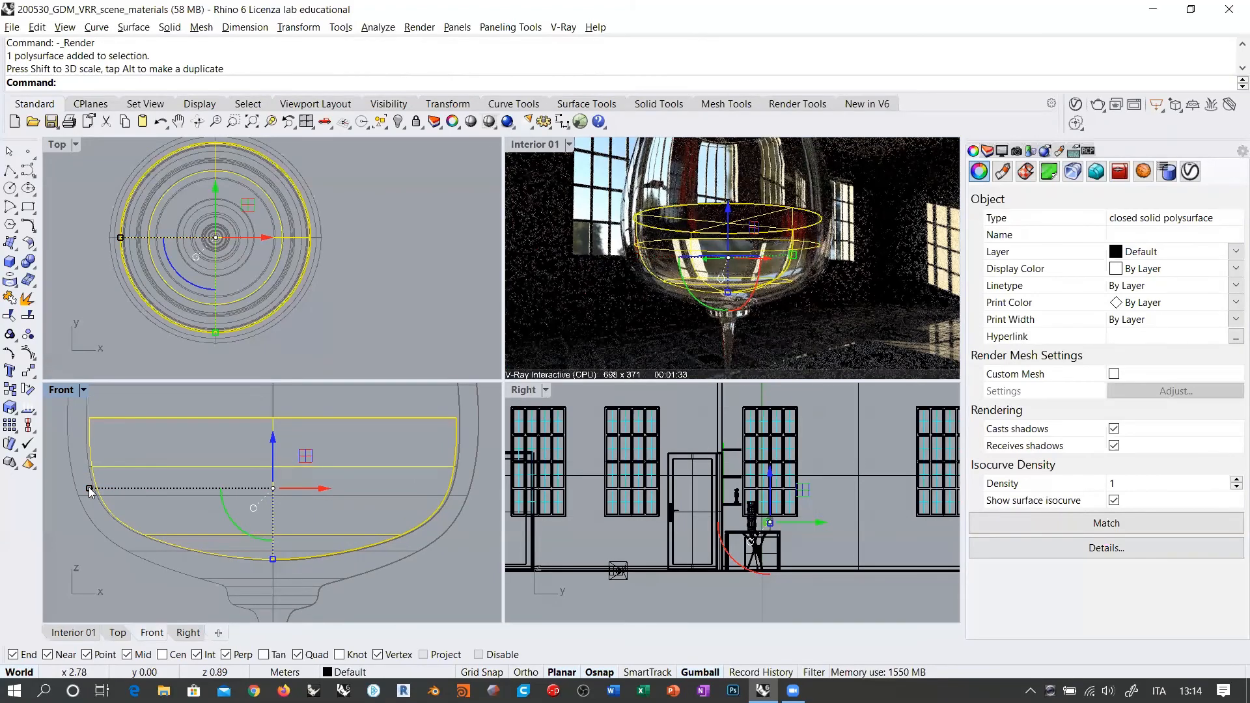
drag(89, 487, 83, 498)
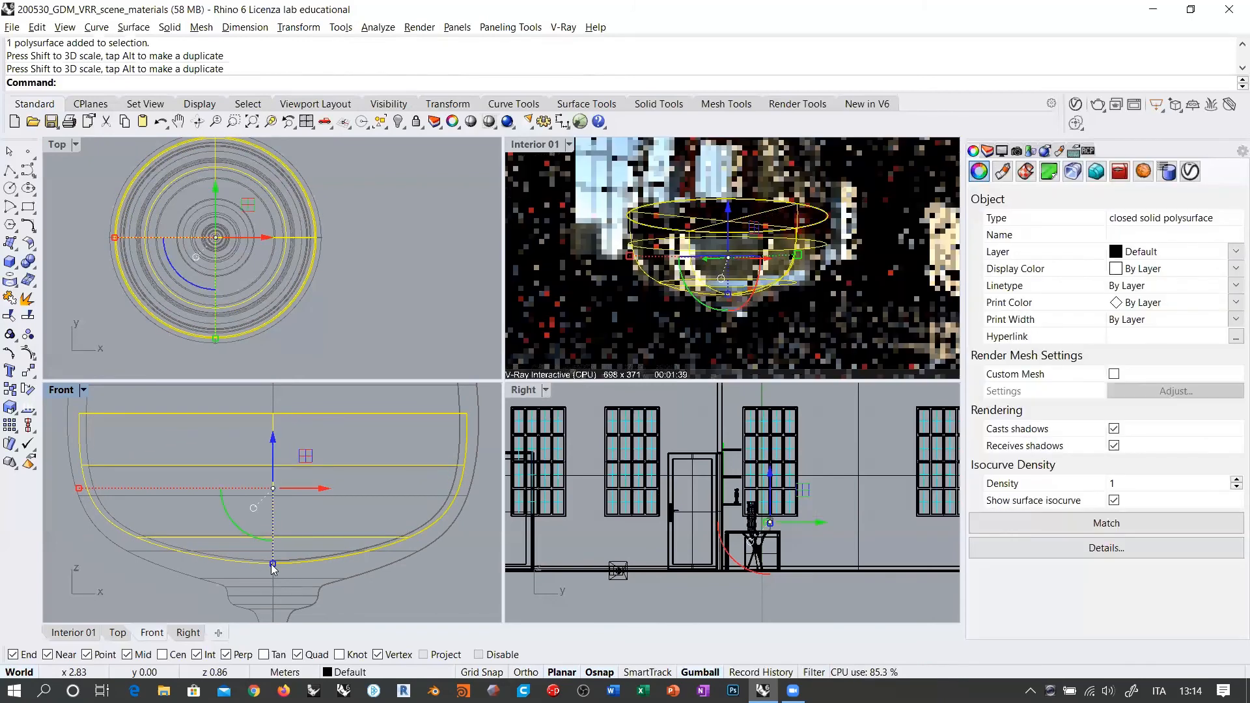
drag(269, 568, 270, 570)
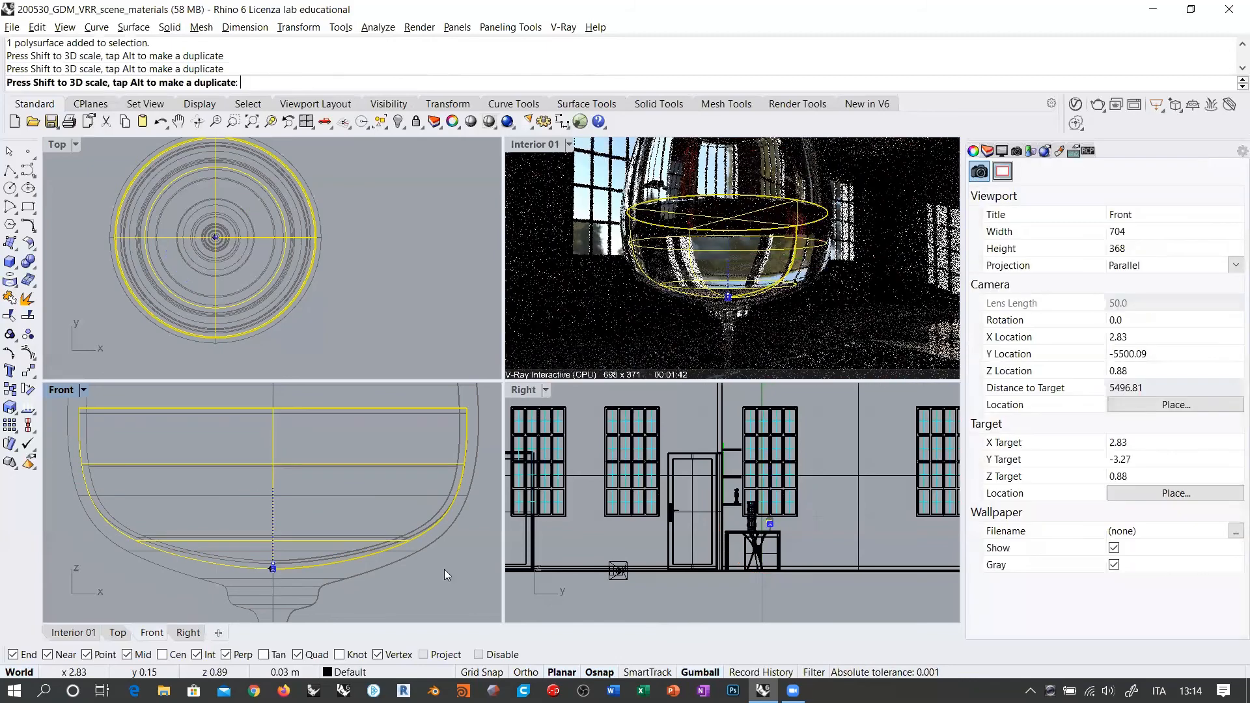
drag(391, 463, 393, 464)
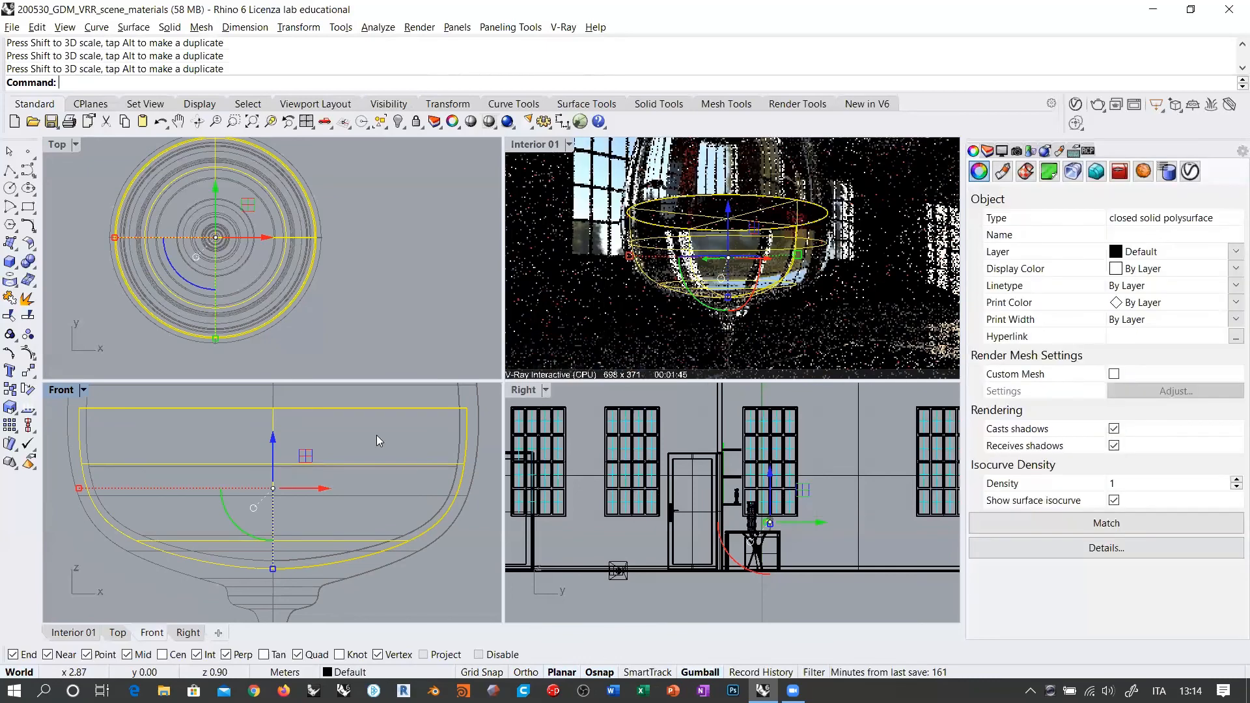
key(Escape)
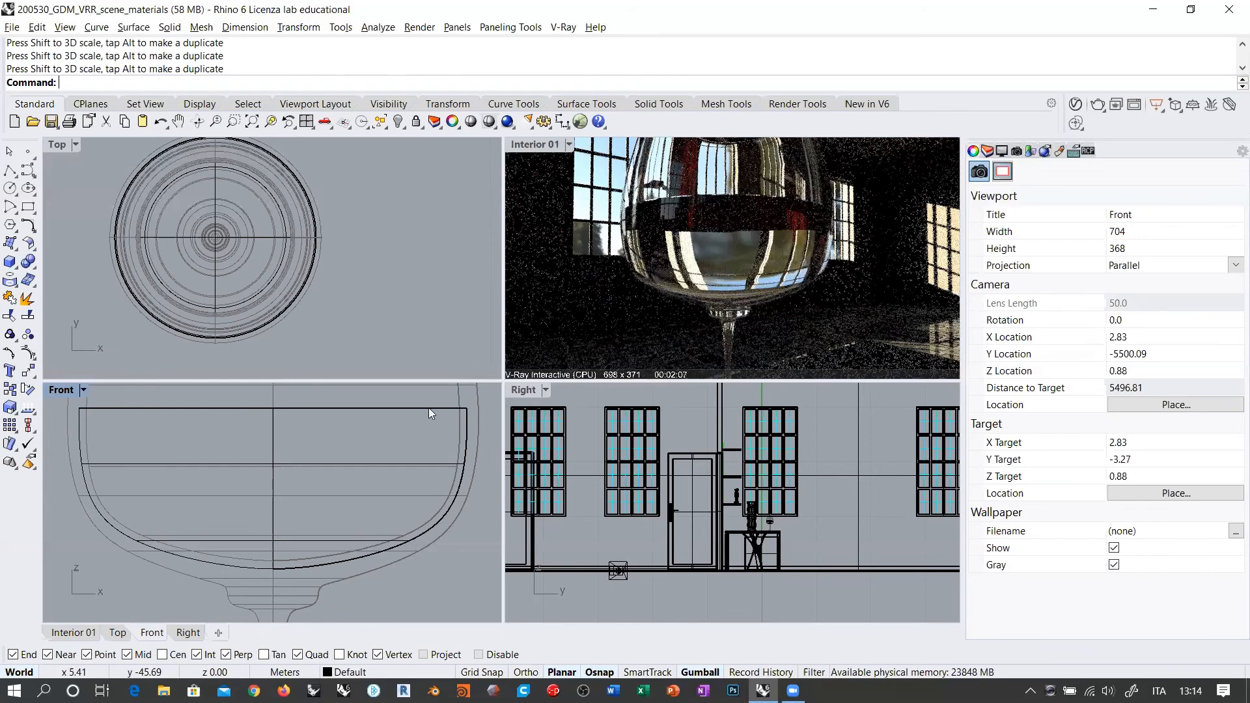
Step: Select the liquid solid and duplicate the Glass-Smokey material in the V-Ray Asset Editor
click(396, 408)
click(1075, 106)
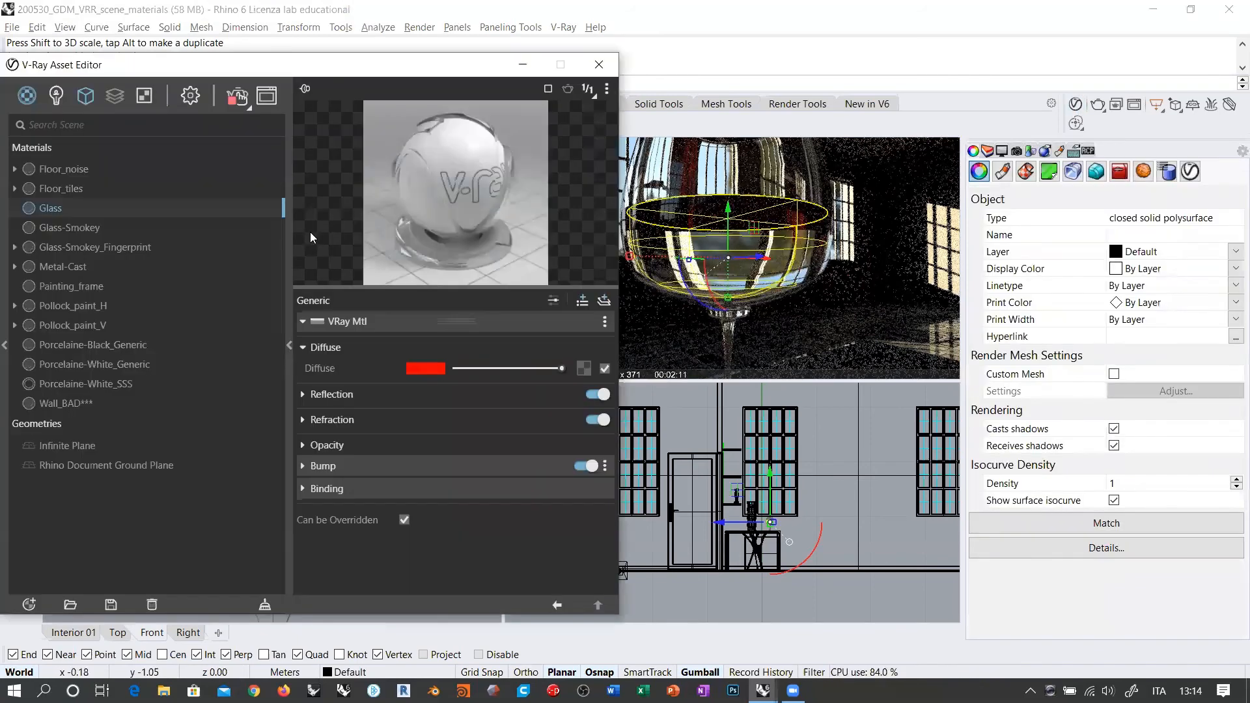
click(57, 229)
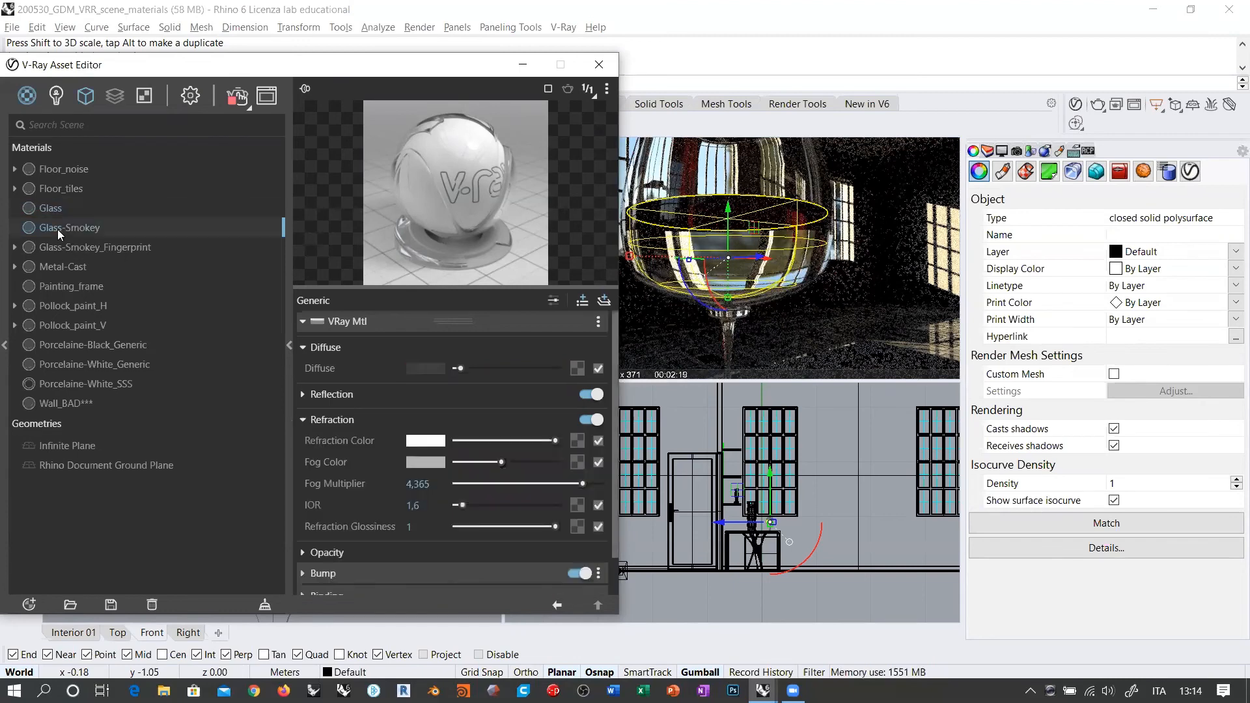
right_click(58, 229)
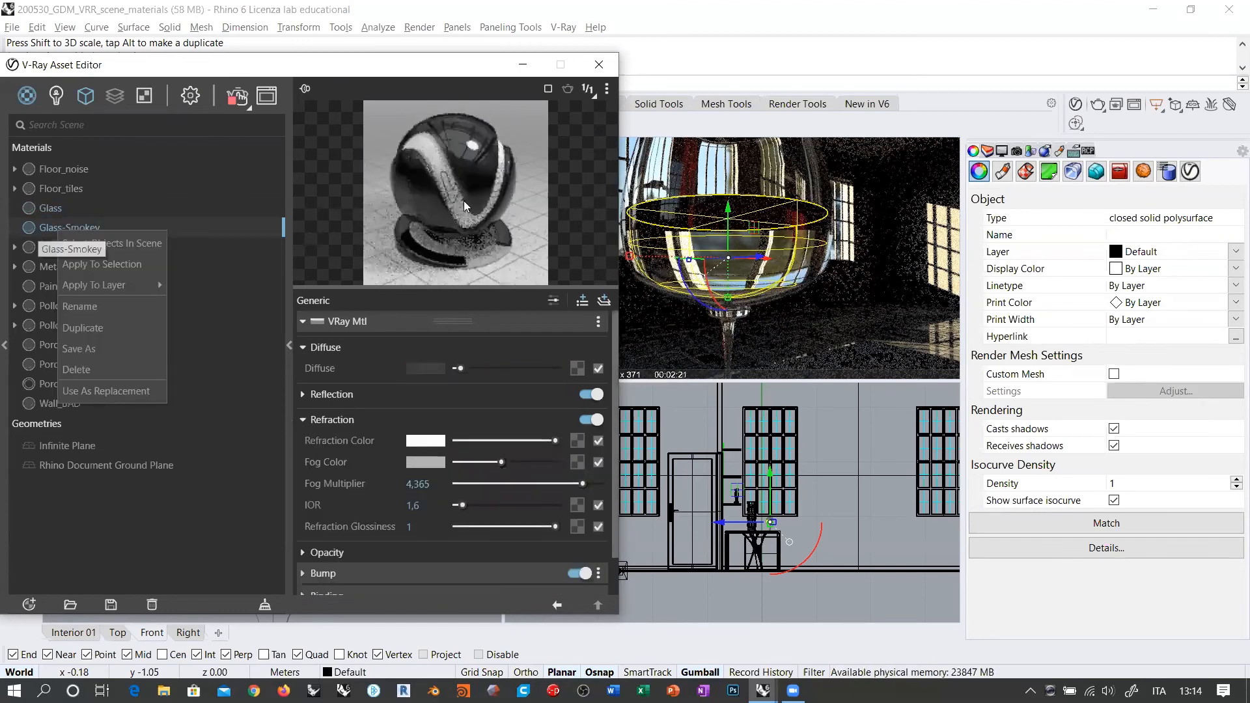
mouse_move(100, 296)
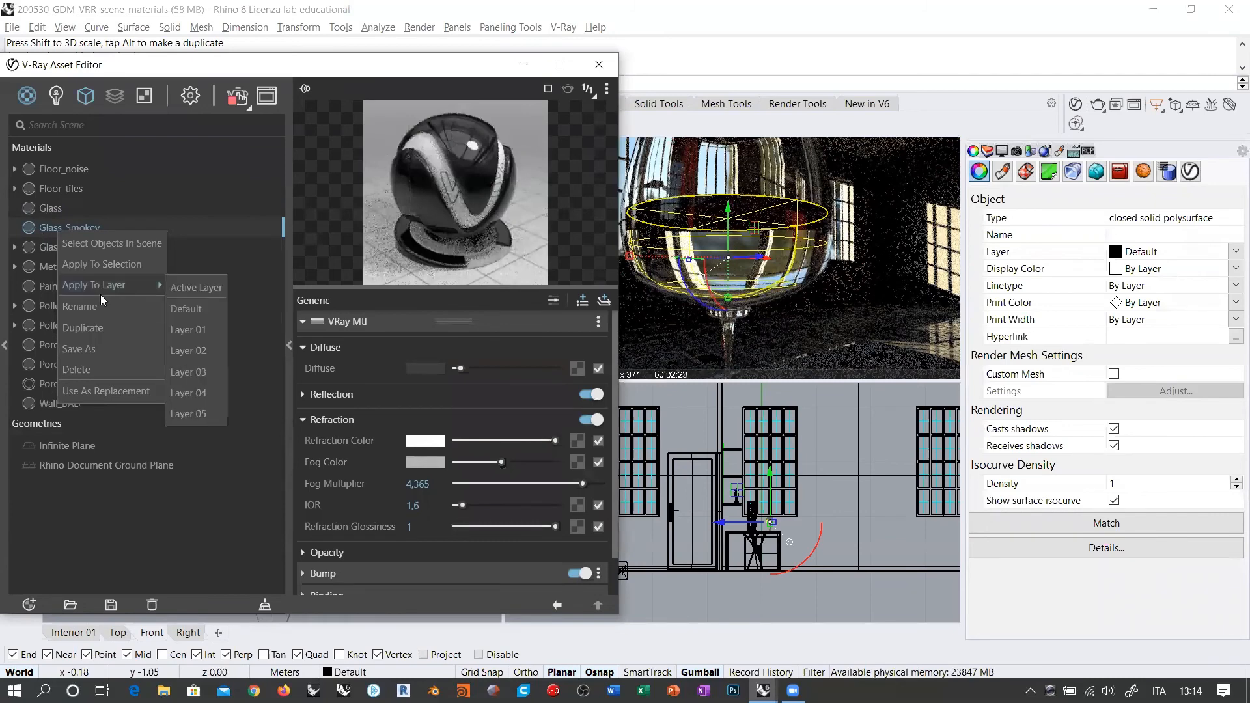
click(83, 328)
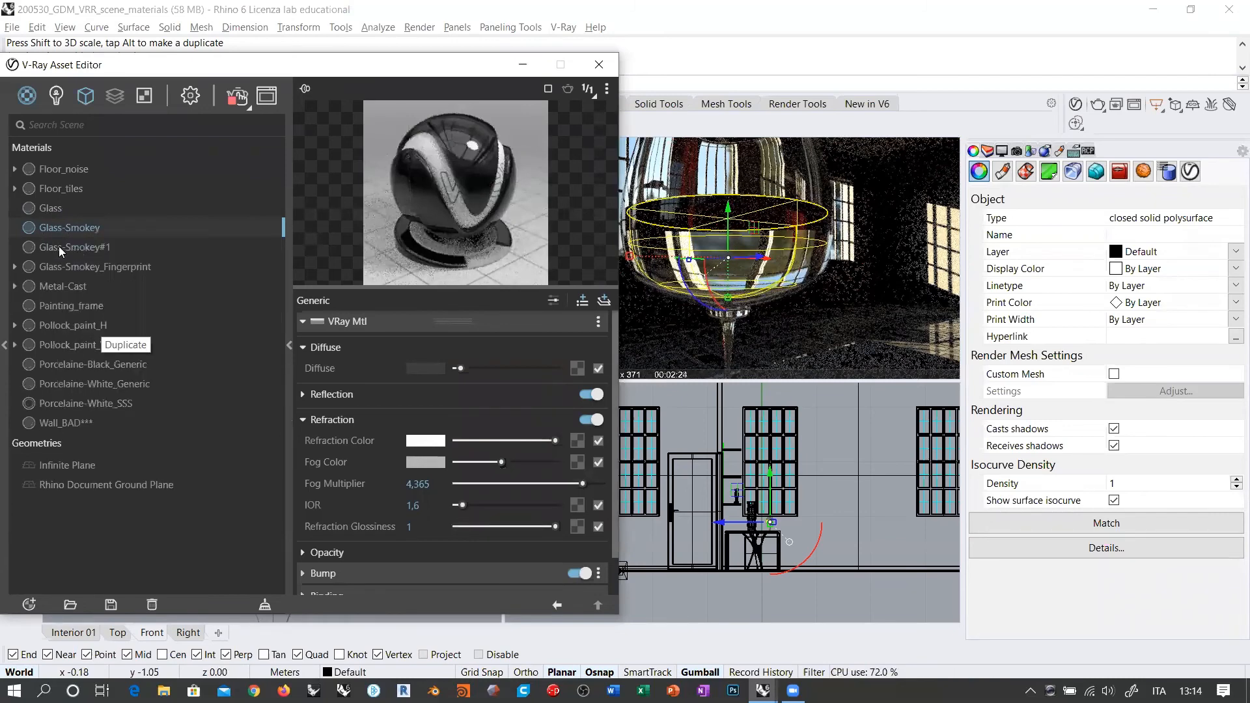
Step: Rename the duplicated smokey glass material as Wine
click(109, 246)
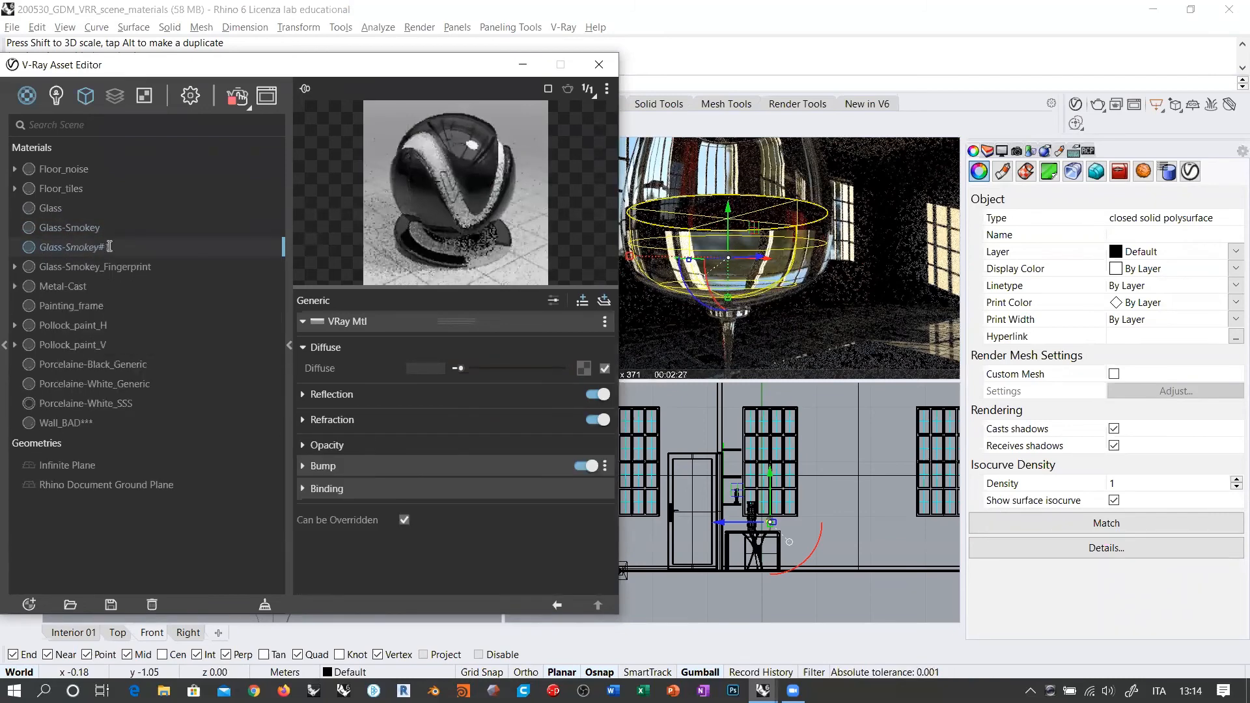
key(BackSpace)
key(BackSpace)
key(BackSpace)
key(BackSpace)
key(BackSpace)
key(BackSpace)
key(BackSpace)
key(BackSpace)
key(BackSpace)
key(BackSpace)
key(BackSpace)
key(BackSpace)
key(BackSpace)
text(Wine)
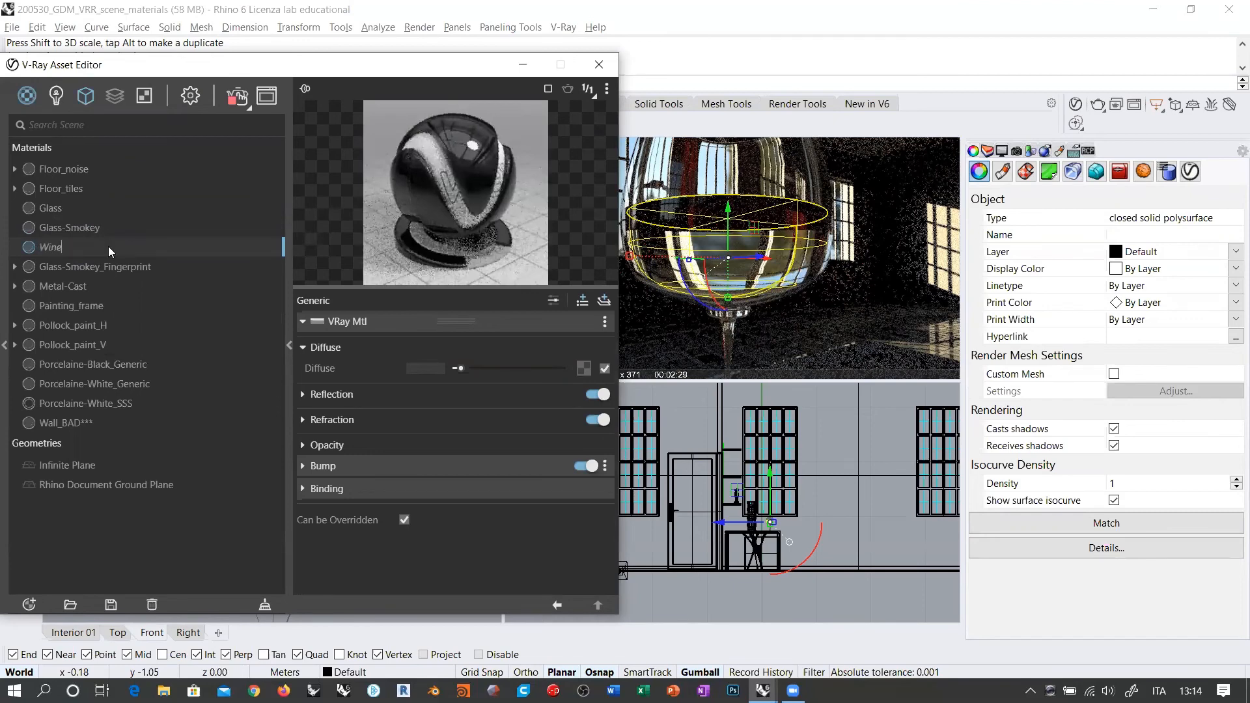
key(Return)
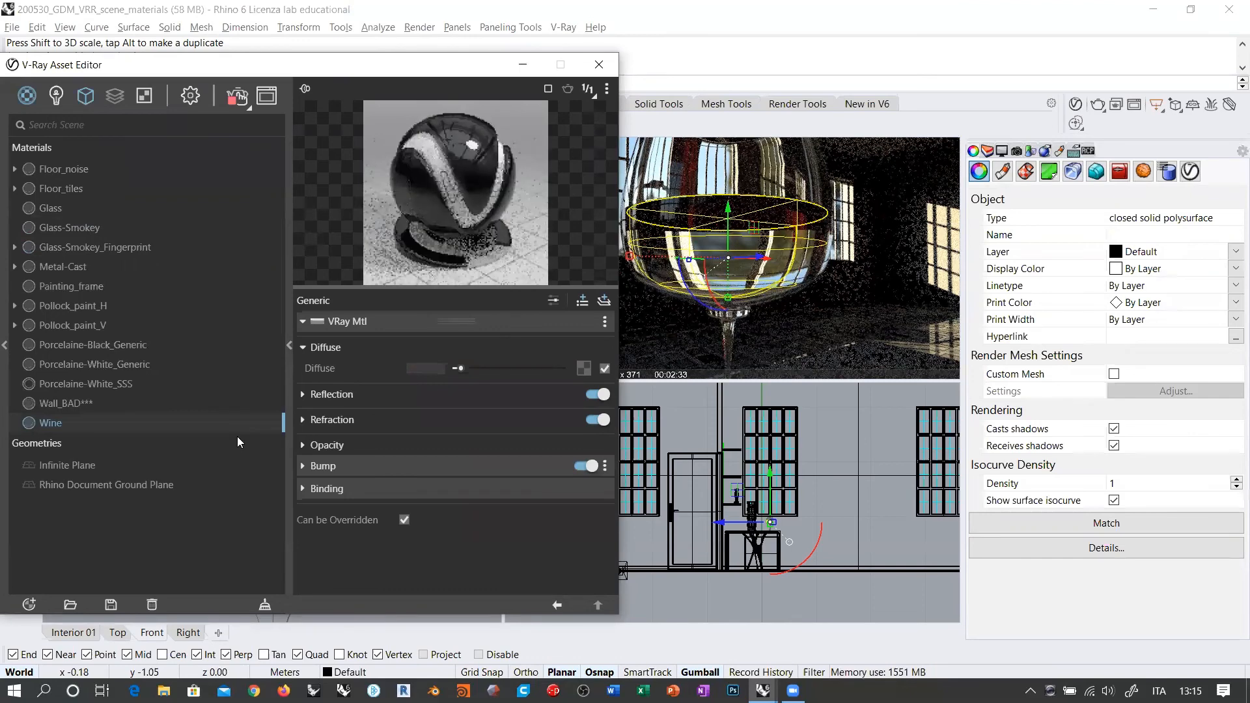
Step: Apply the Wine material to the selected liquid solid and deselect the solid
click(313, 418)
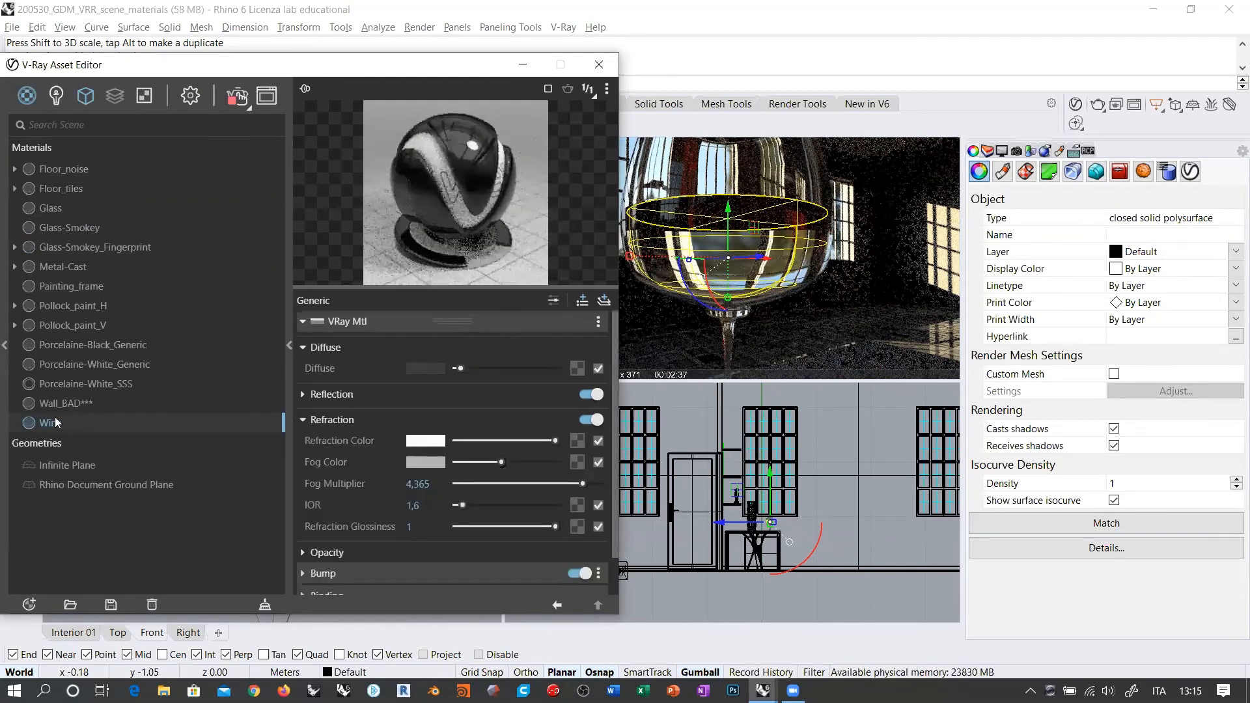
right_click(56, 422)
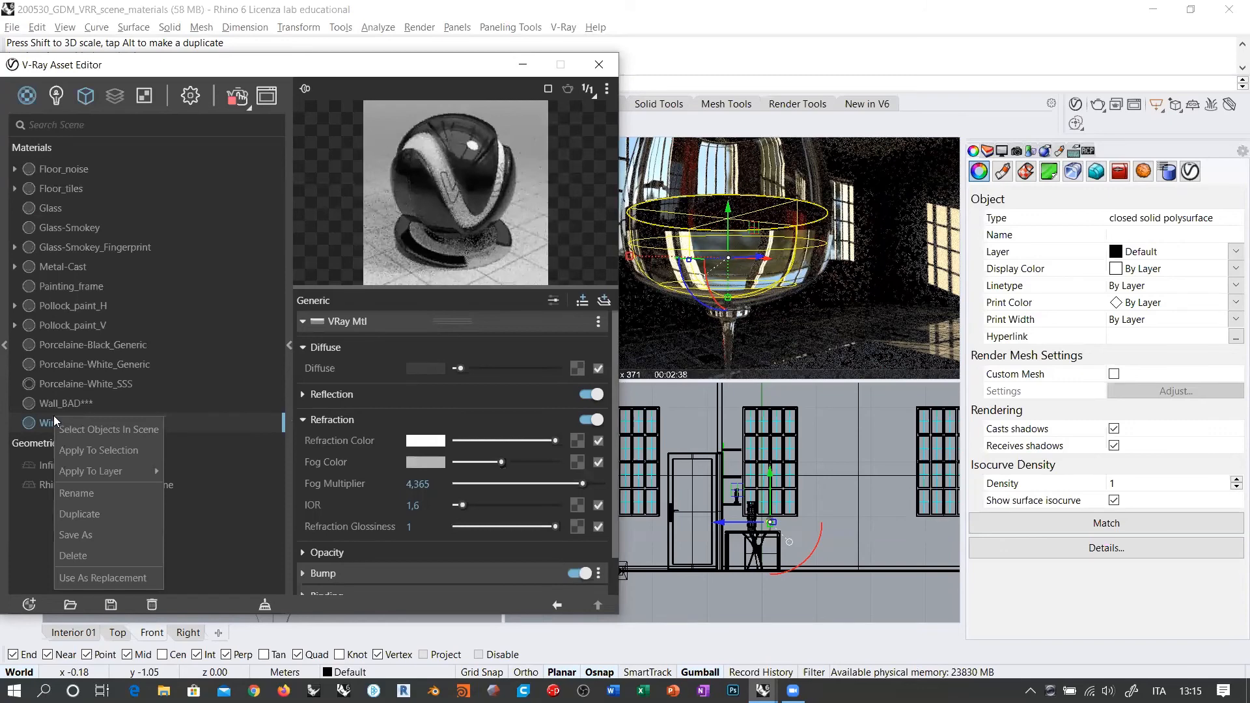
click(104, 450)
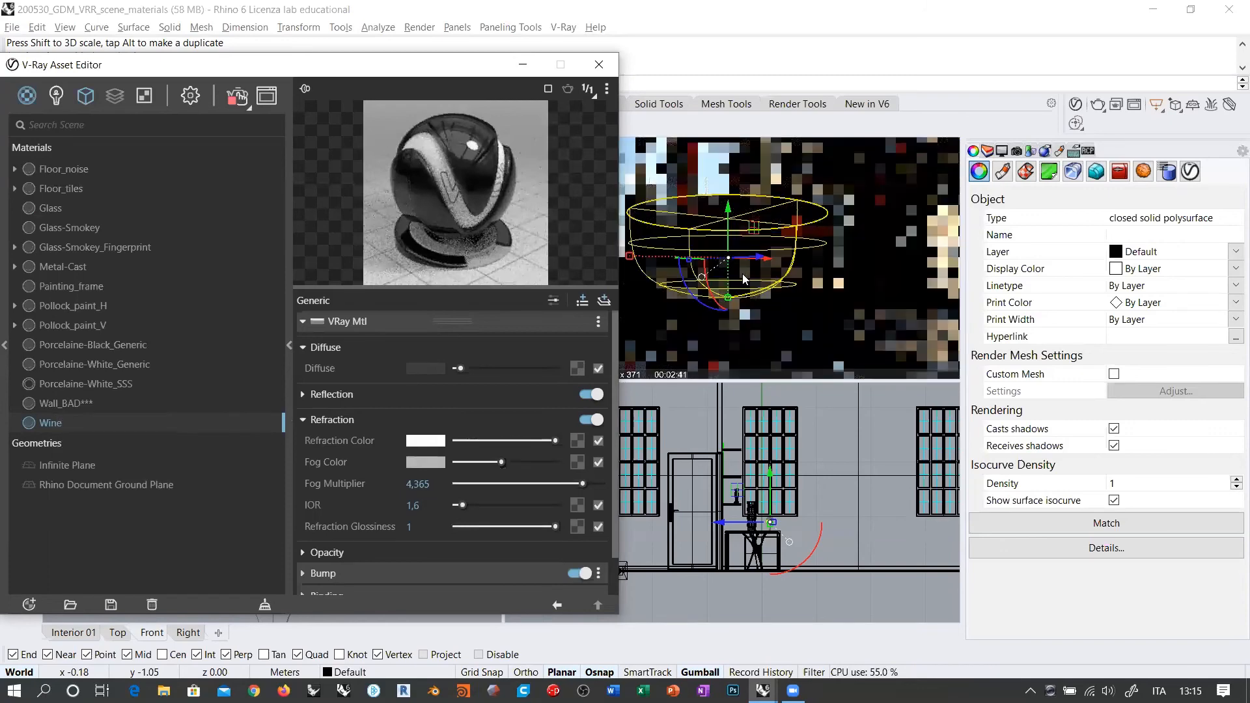
click(832, 244)
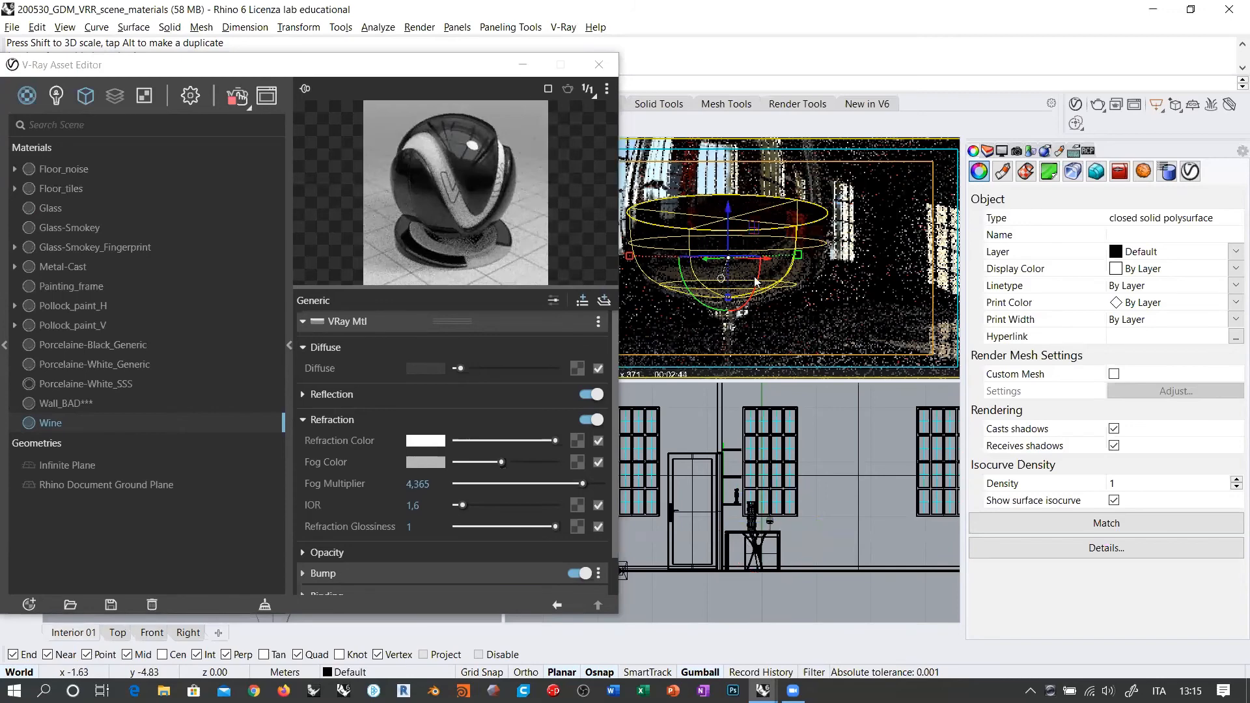
key(Escape)
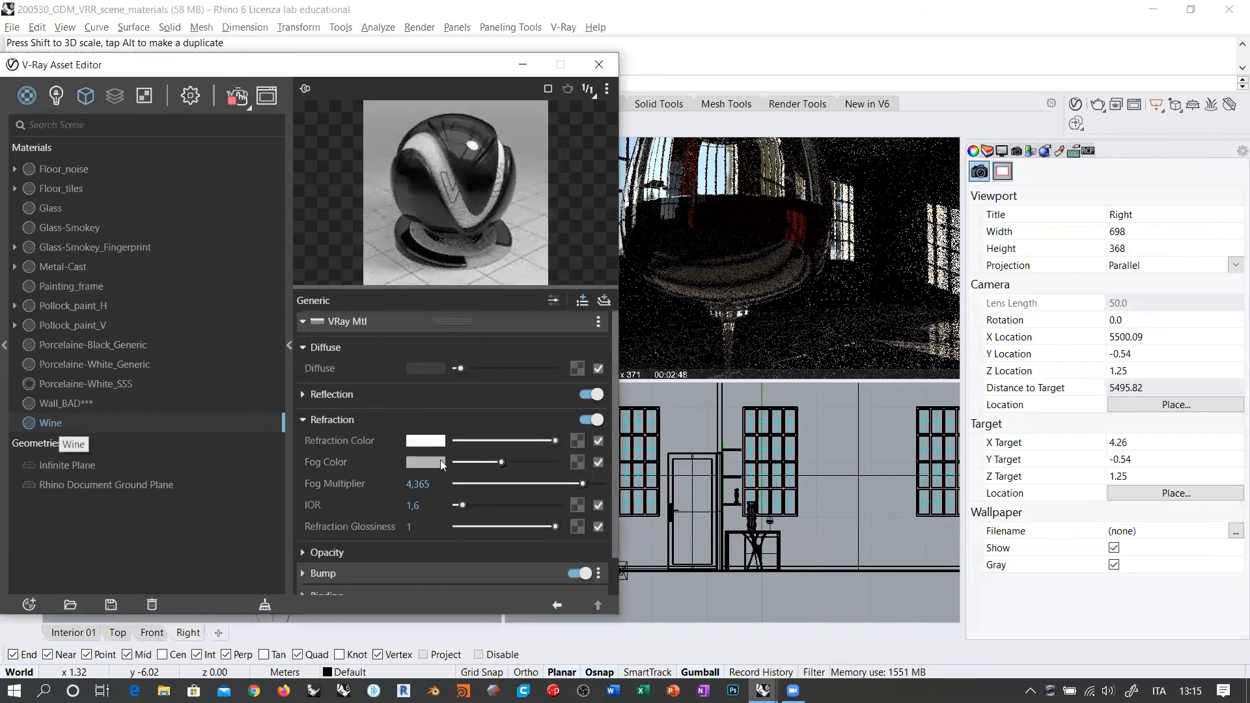
Step: Try progressively stronger pale pink fog colors on the Wine material, up to R 1, G 0.82, B 0.82
click(423, 459)
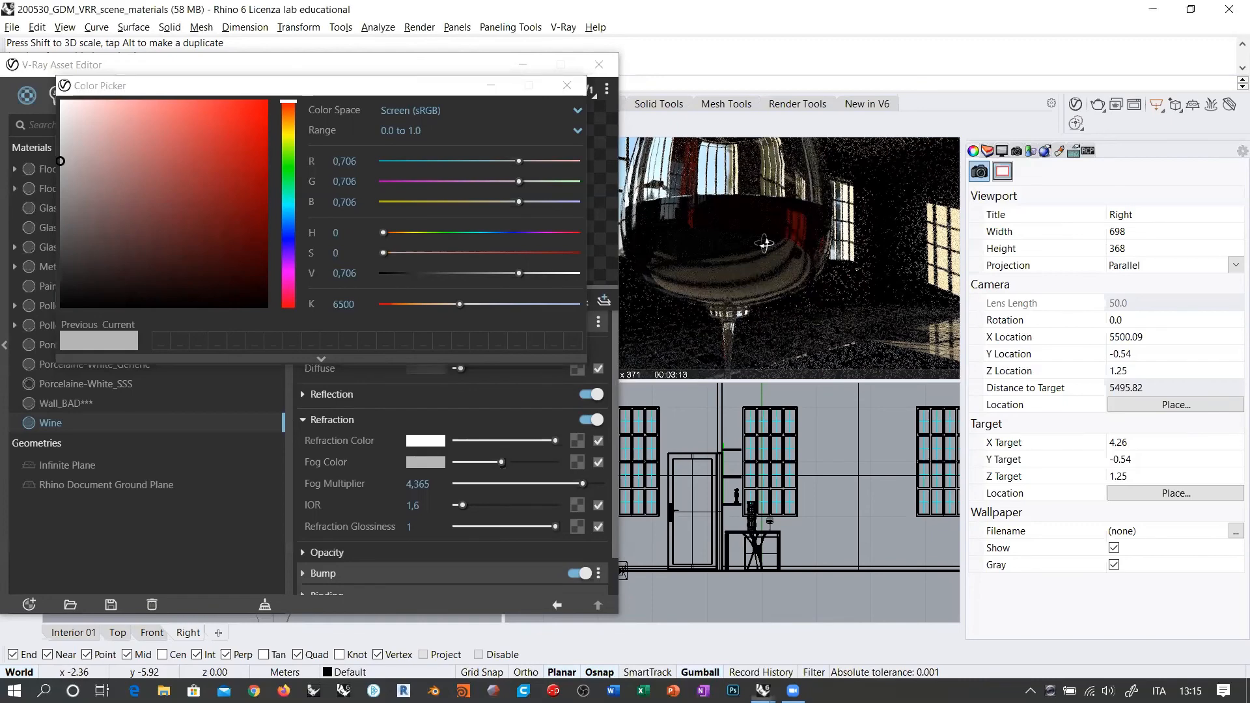
mouse_move(736, 252)
right_down()
mouse_move(663, 305)
mouse_move(752, 263)
right_up()
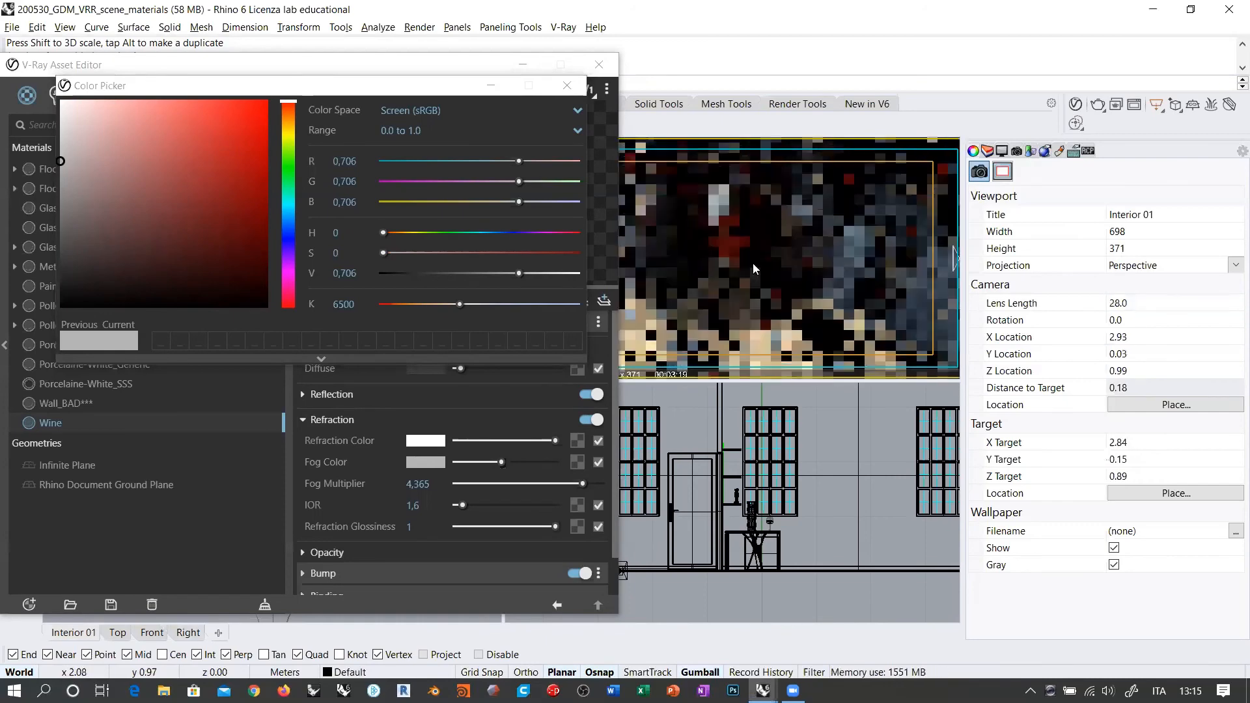
scroll(731, 254, down, 2)
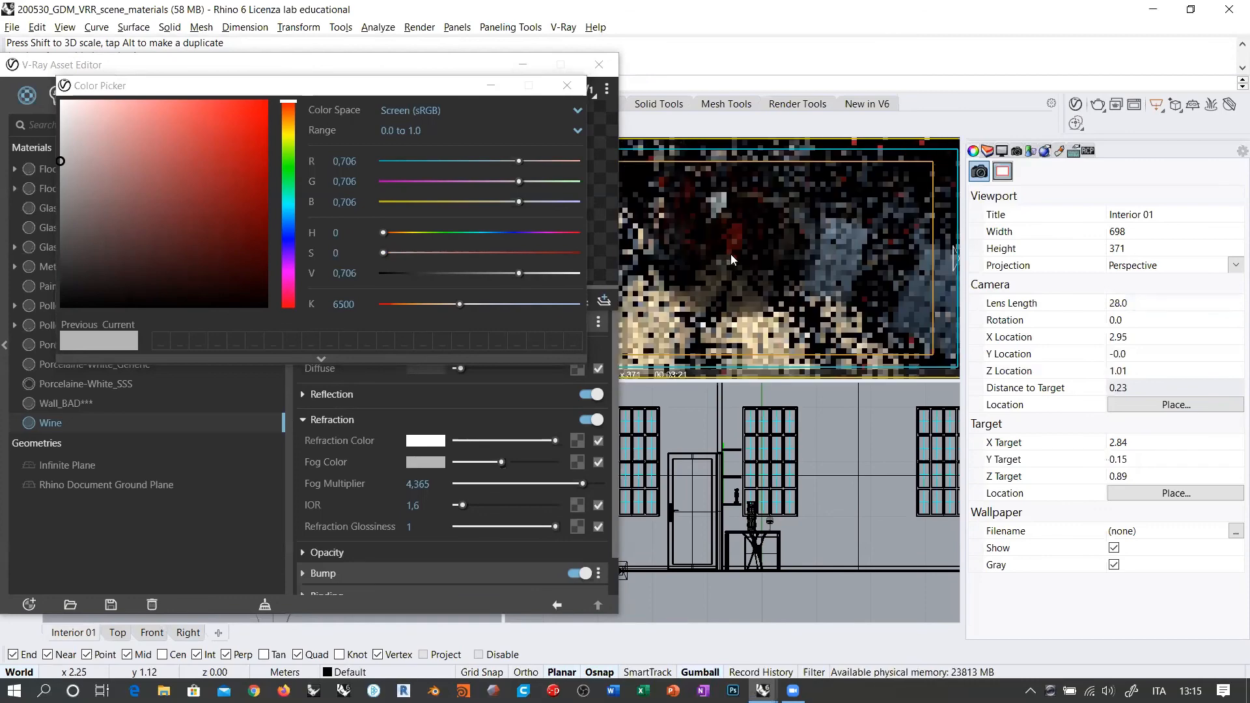
right_drag(731, 254, 804, 230)
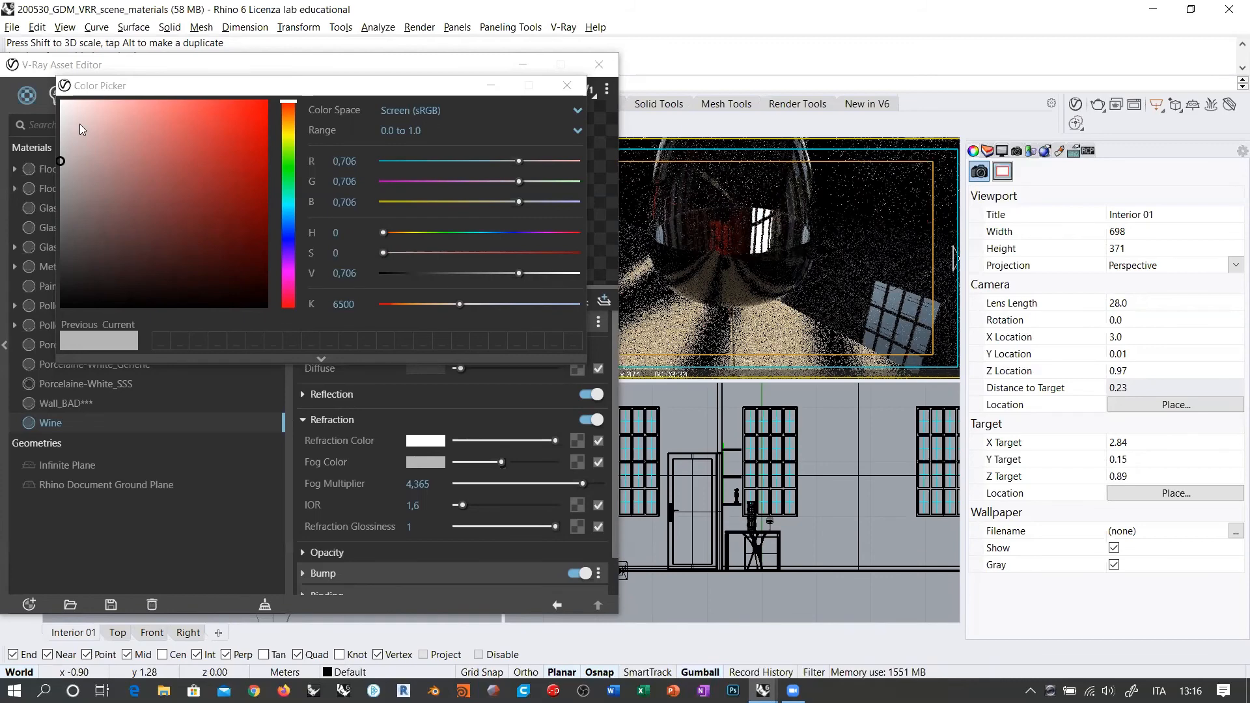
drag(69, 111, 66, 101)
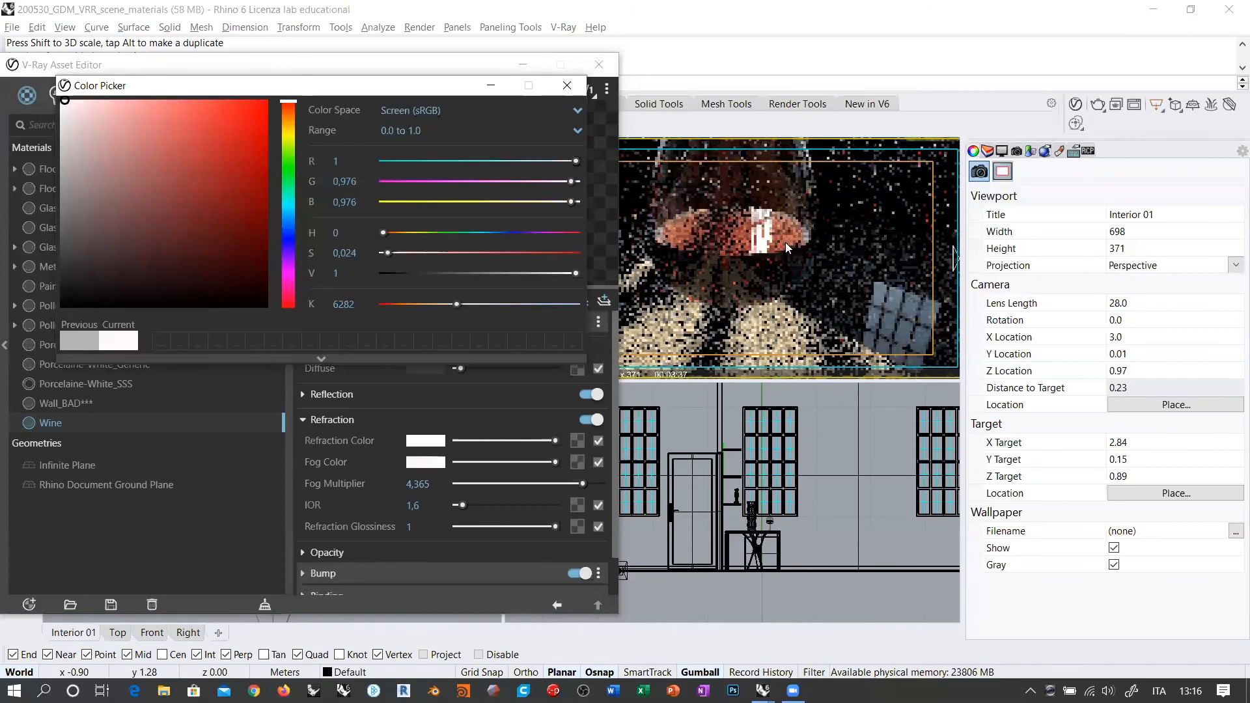
click(725, 246)
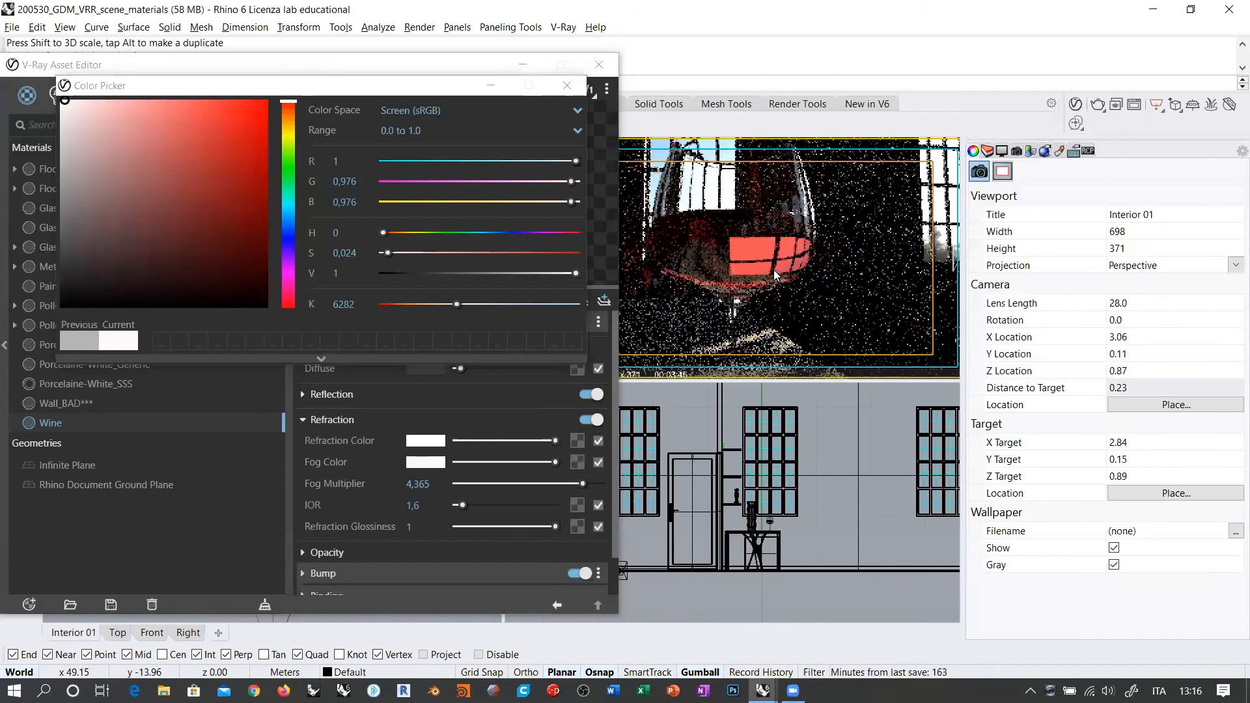
click(80, 102)
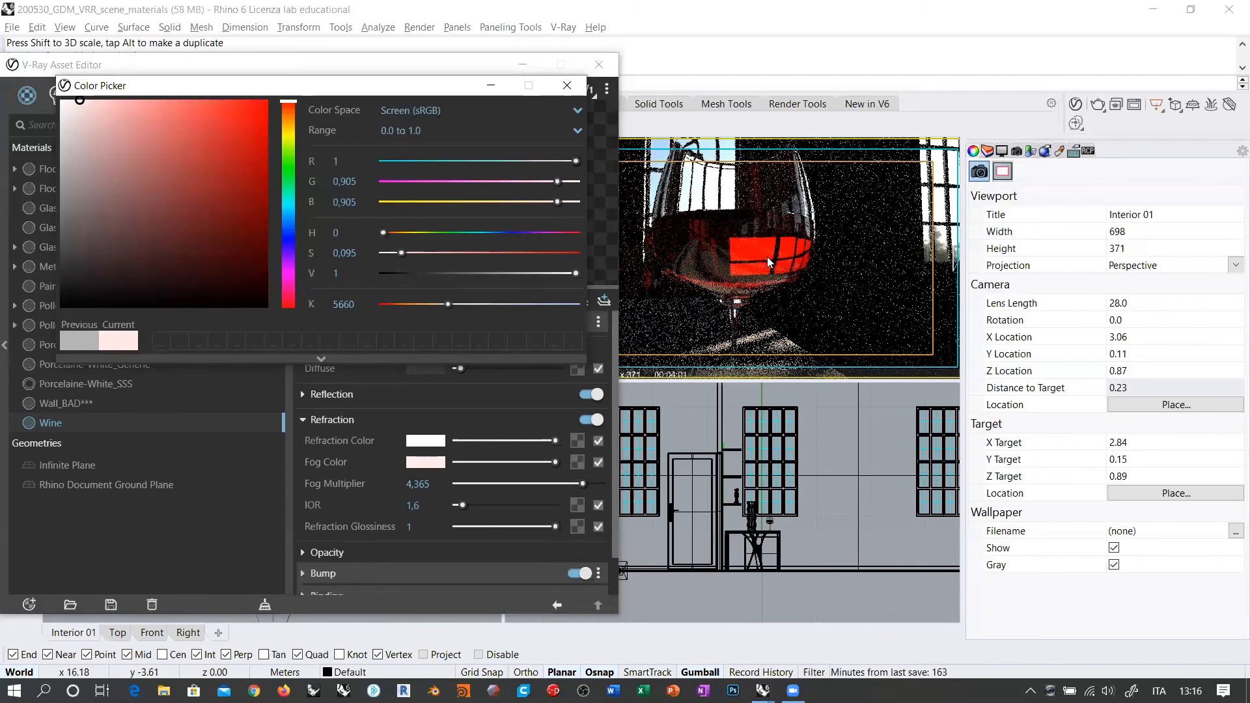
click(97, 101)
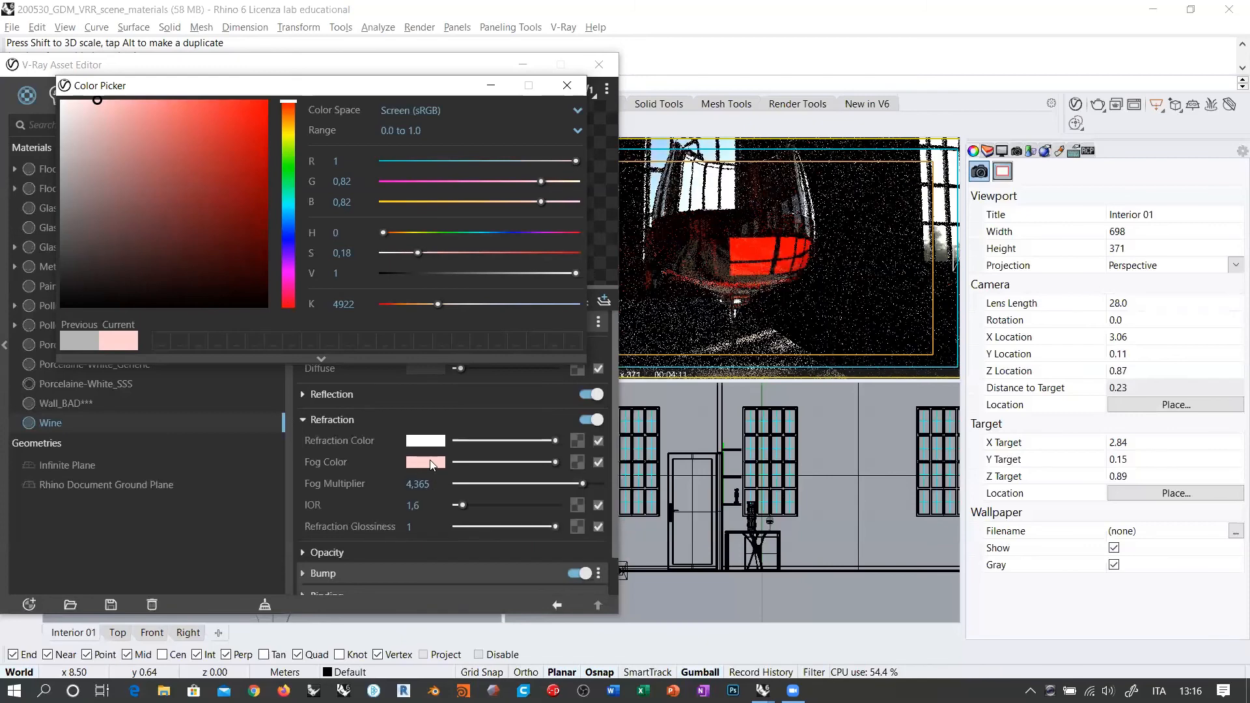
Step: Set the Wine material's fog multiplier to 1
click(423, 483)
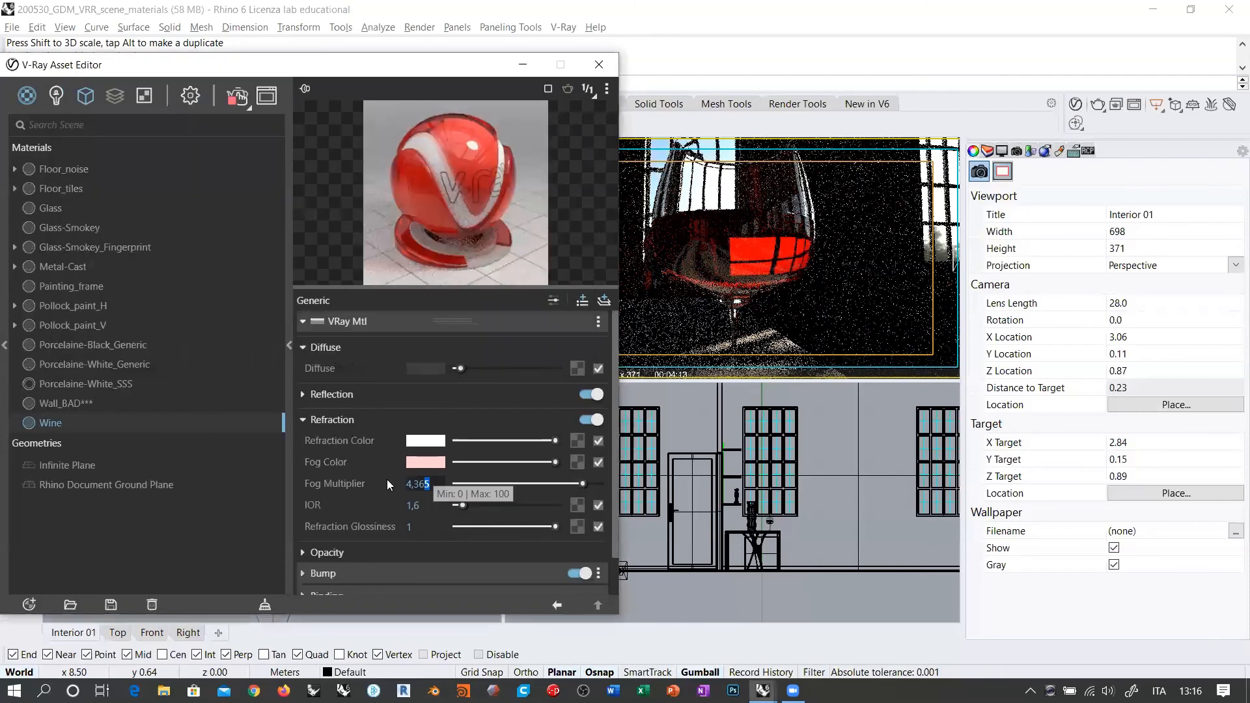
text(1)
key(Return)
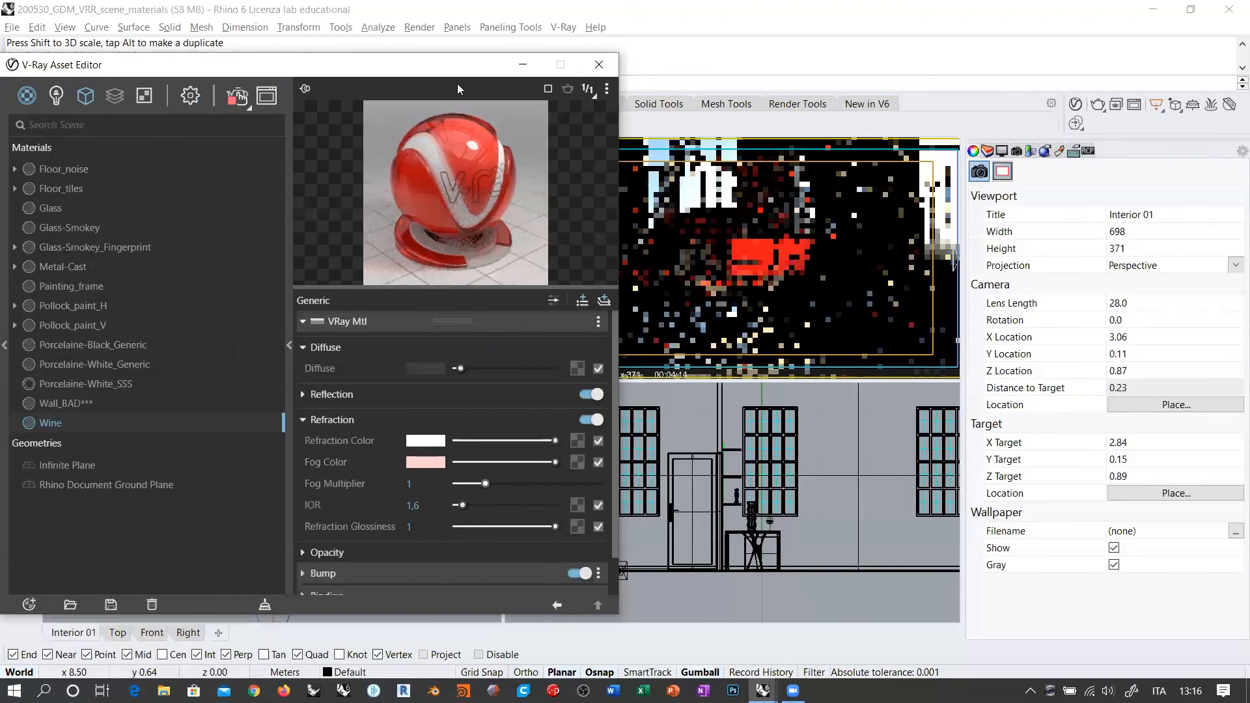
Step: Deepen the Wine material's fog color to a salmon red of R 0.976, G 0.46, B 0.46, and close the color picker
drag(332, 58, 344, 114)
click(344, 62)
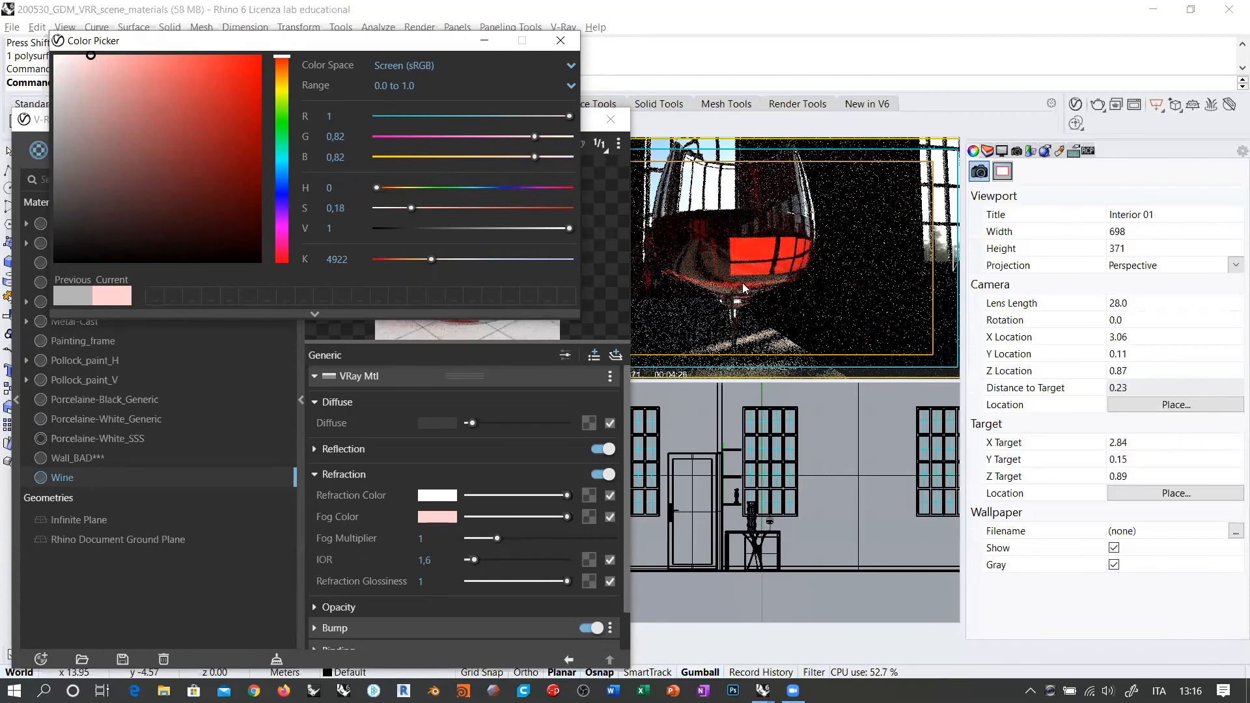
click(164, 59)
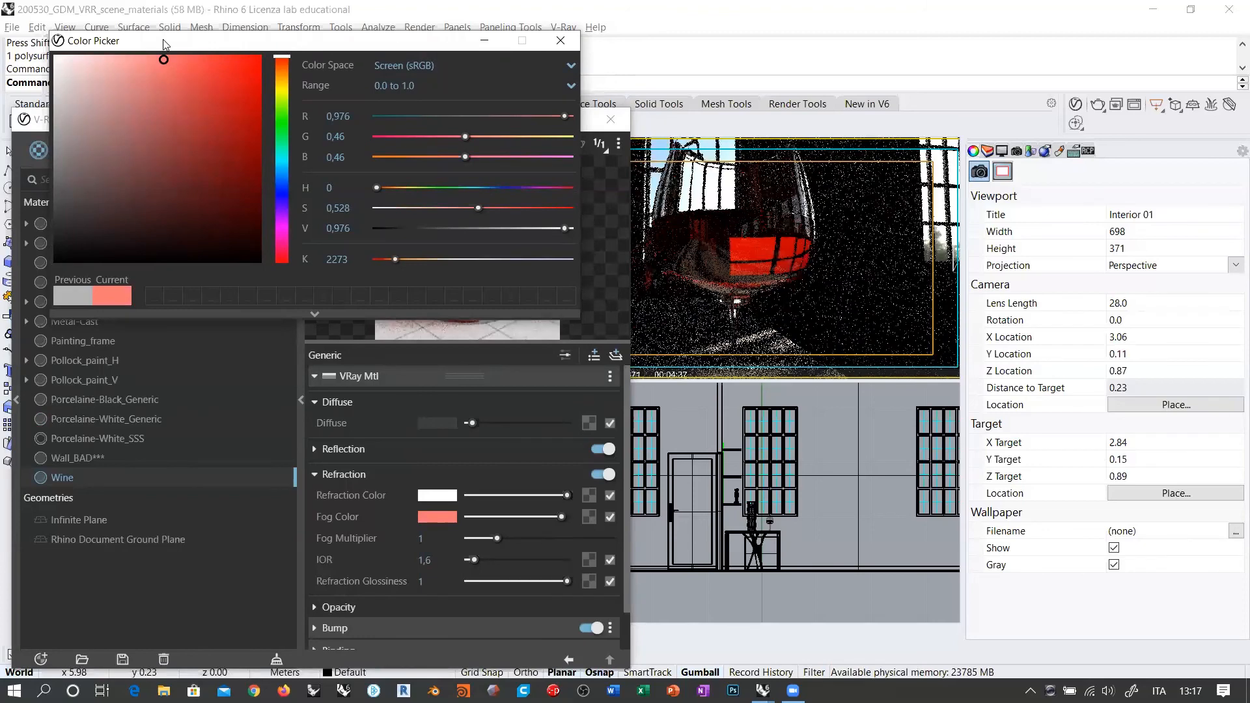
drag(165, 44, 124, 52)
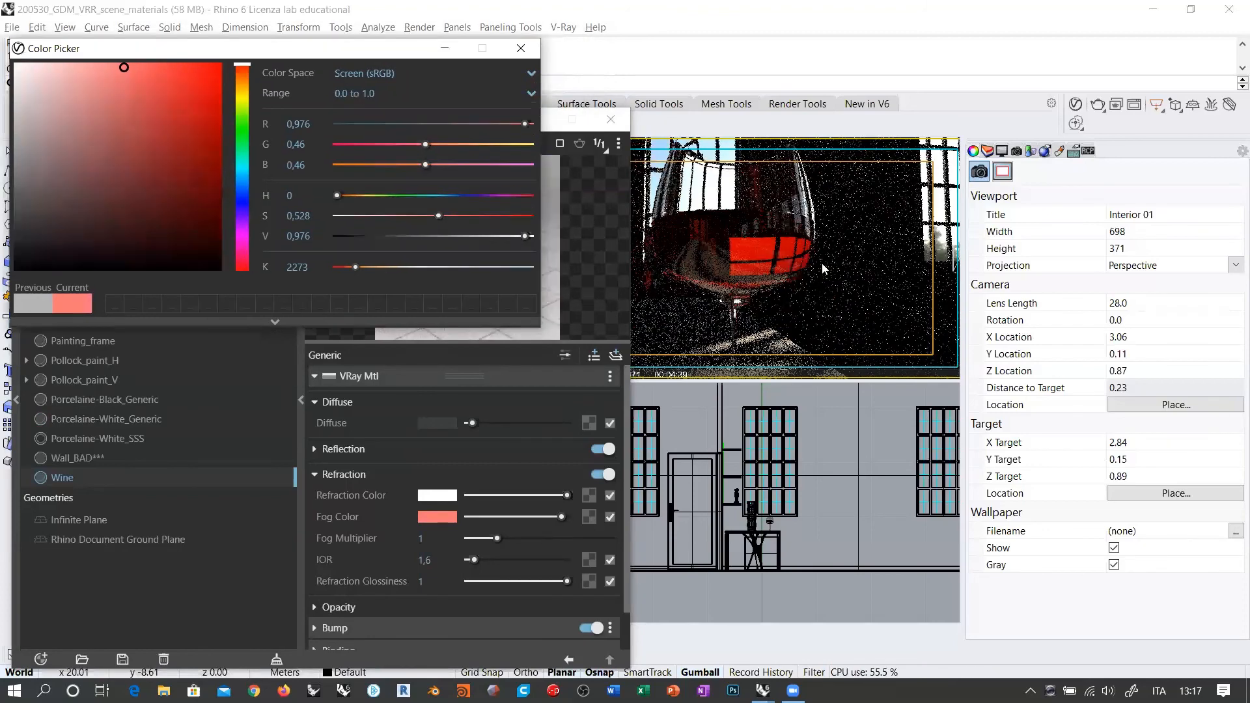
click(760, 253)
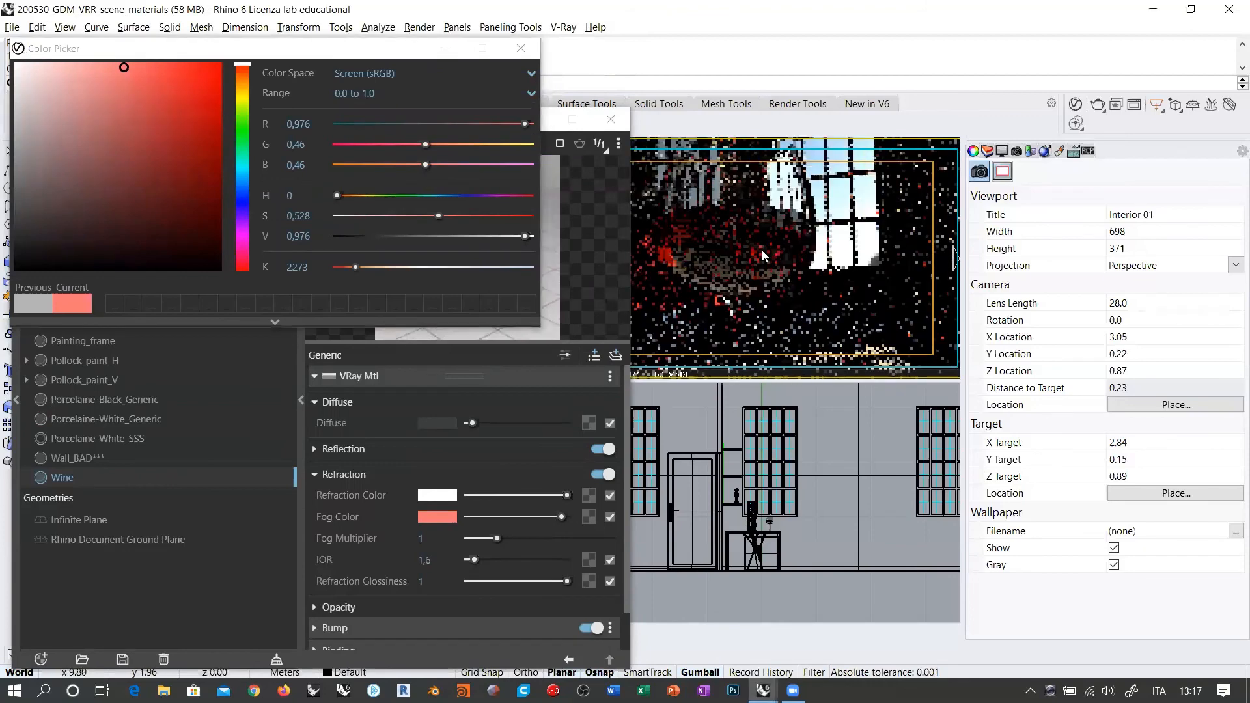
right_drag(802, 255, 791, 301)
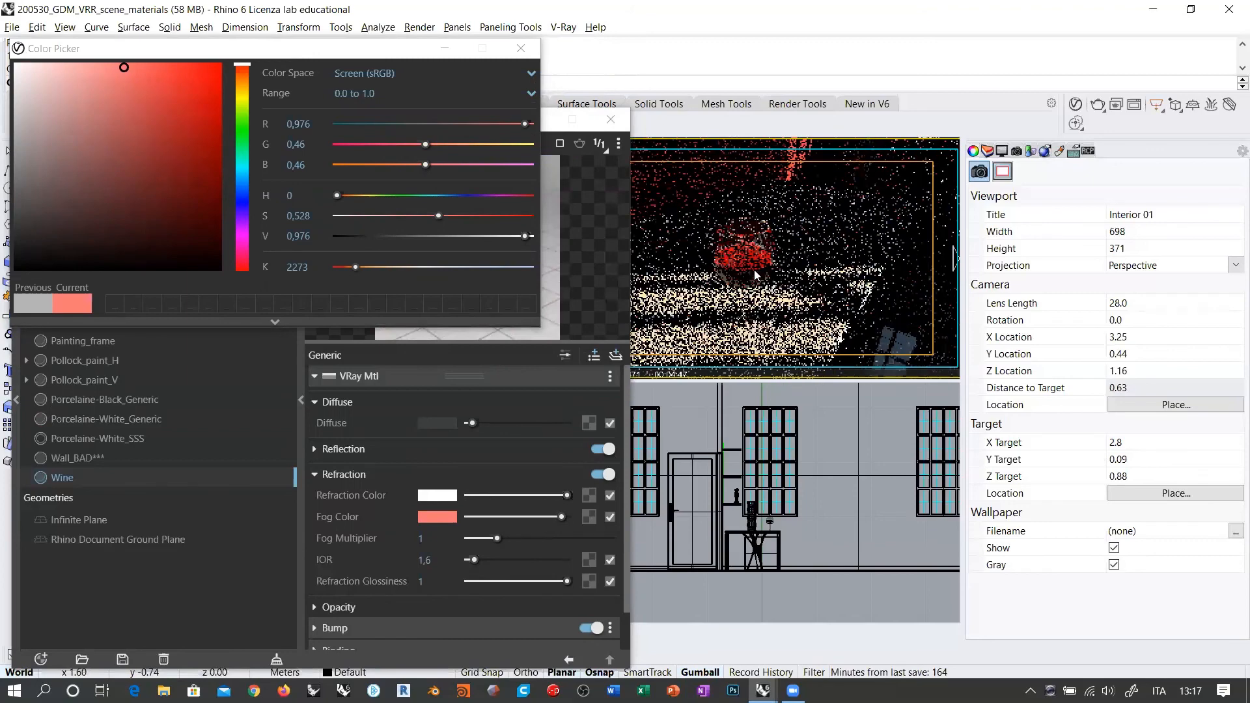
scroll(757, 253, up, 2)
scroll(790, 258, up, 2)
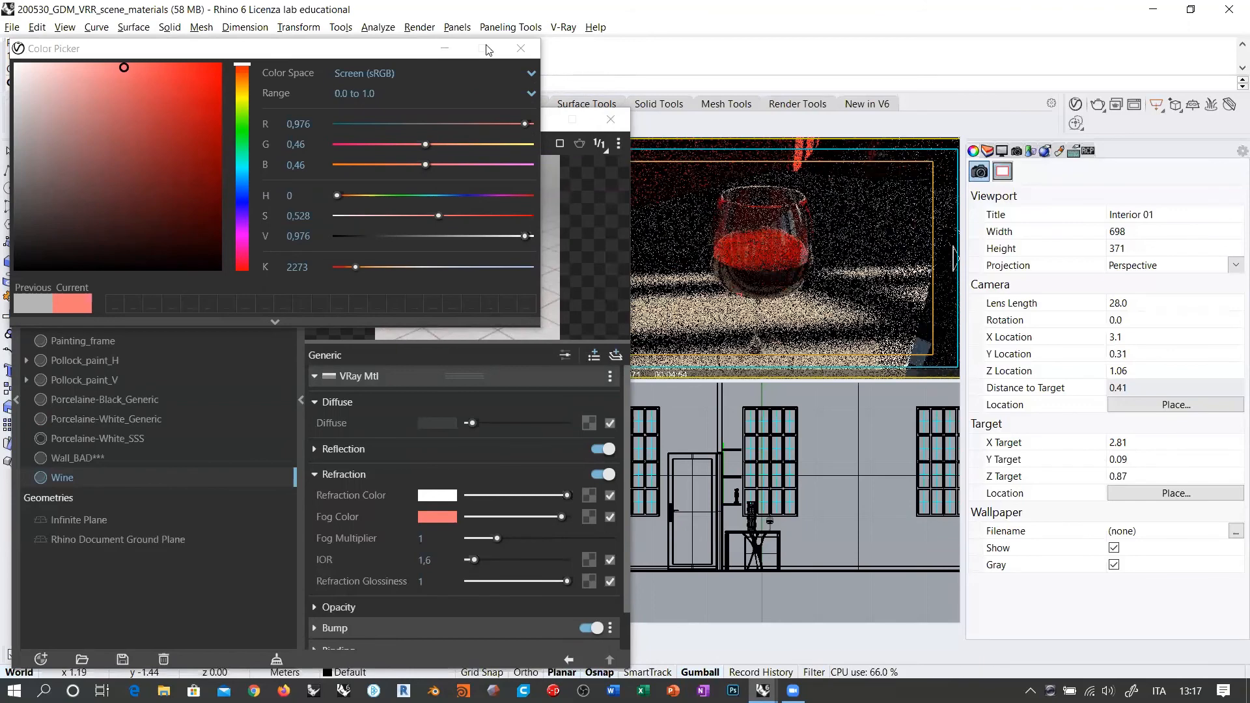
click(520, 47)
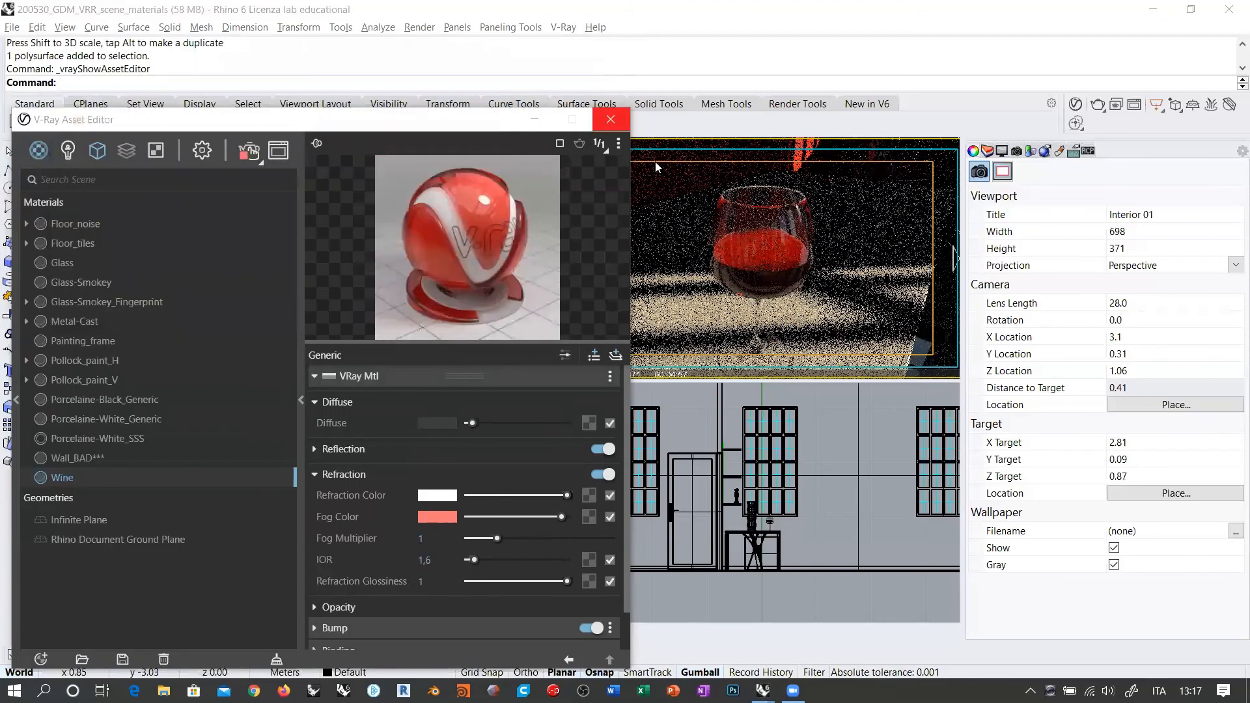
Step: Close the Asset Editor and examine the wine glass and its light effects on the table from several angles and distances in Interior 01
click(794, 263)
scroll(791, 258, down, 2)
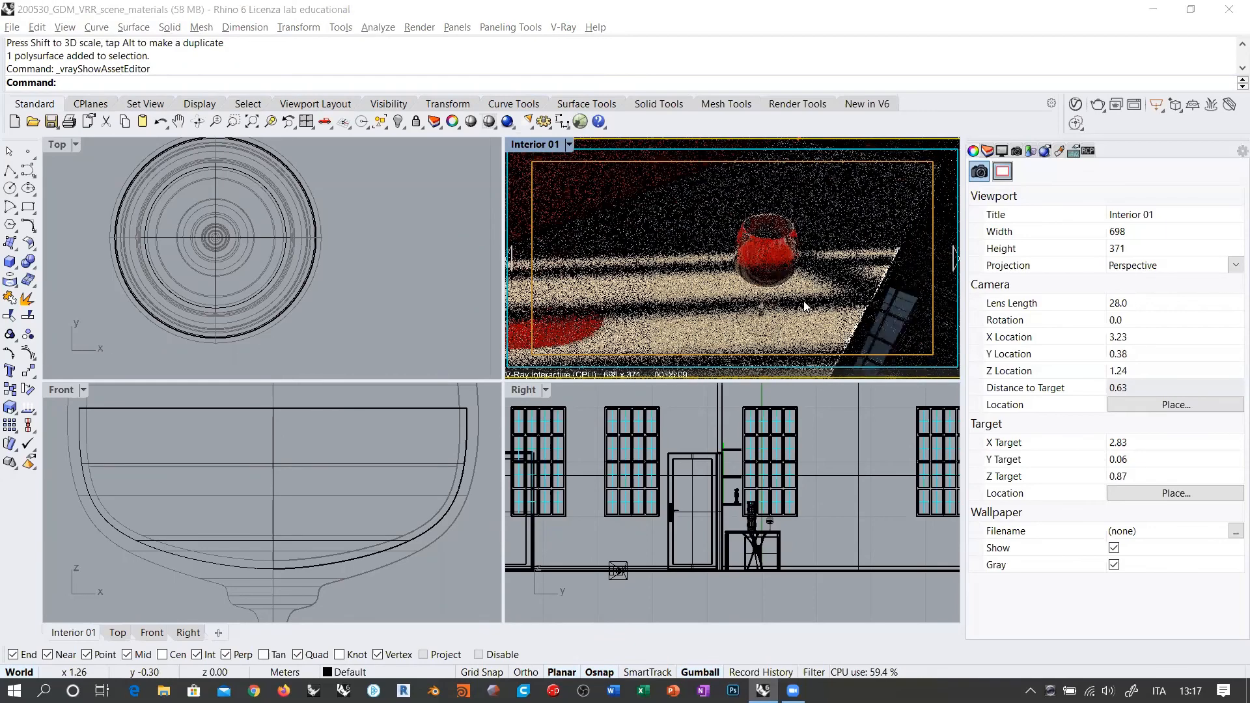
mouse_move(787, 282)
right_down()
mouse_move(752, 290)
mouse_move(770, 283)
right_up()
scroll(786, 271, down, 2)
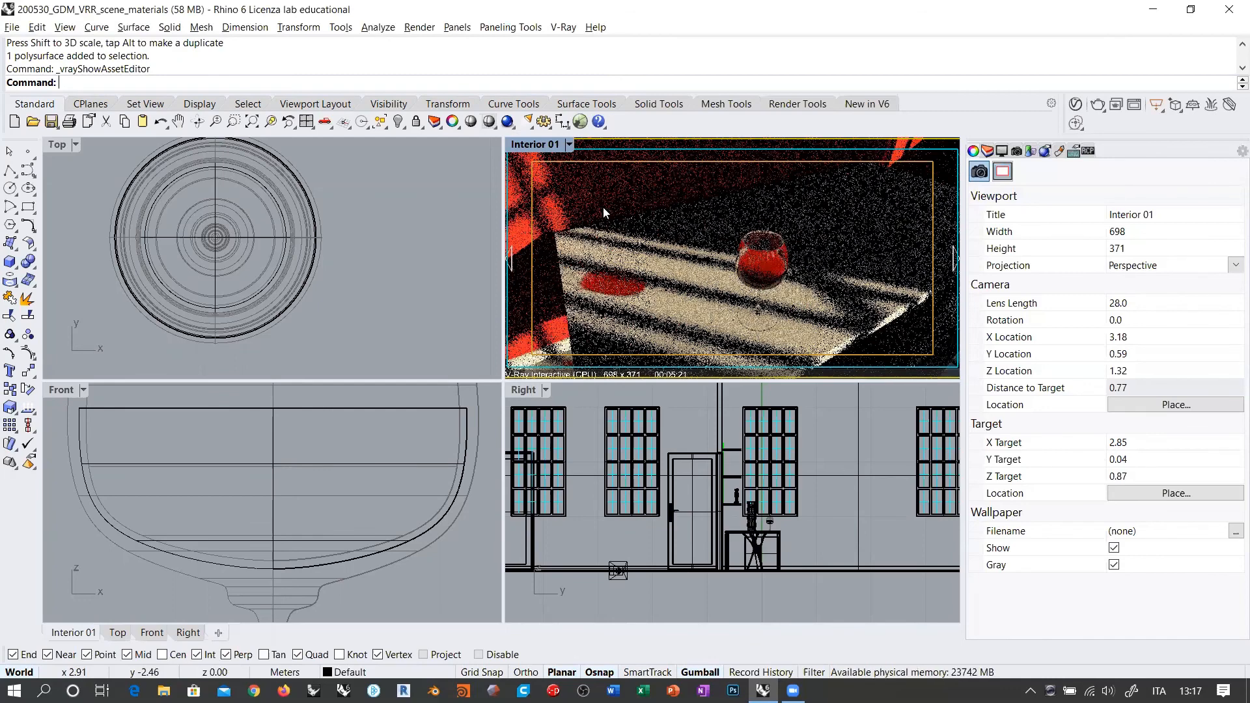
right_drag(691, 277, 699, 243)
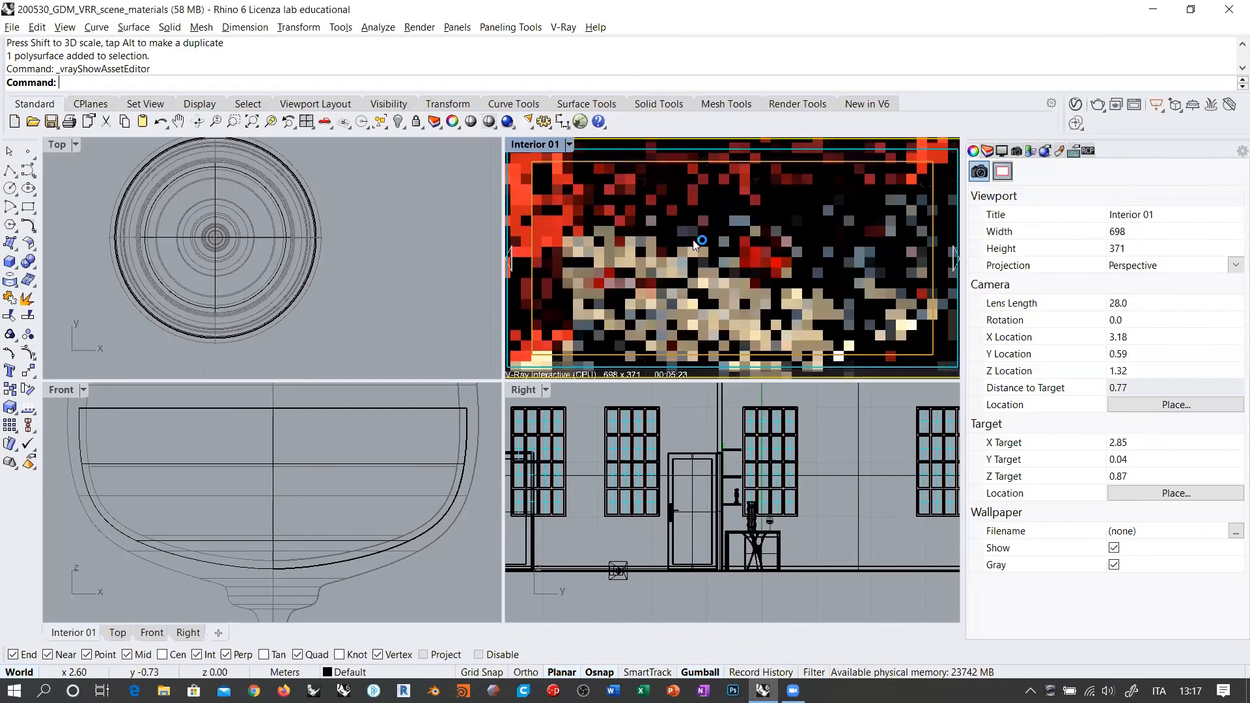
scroll(699, 243, down, 4)
right_drag(794, 301, 775, 239)
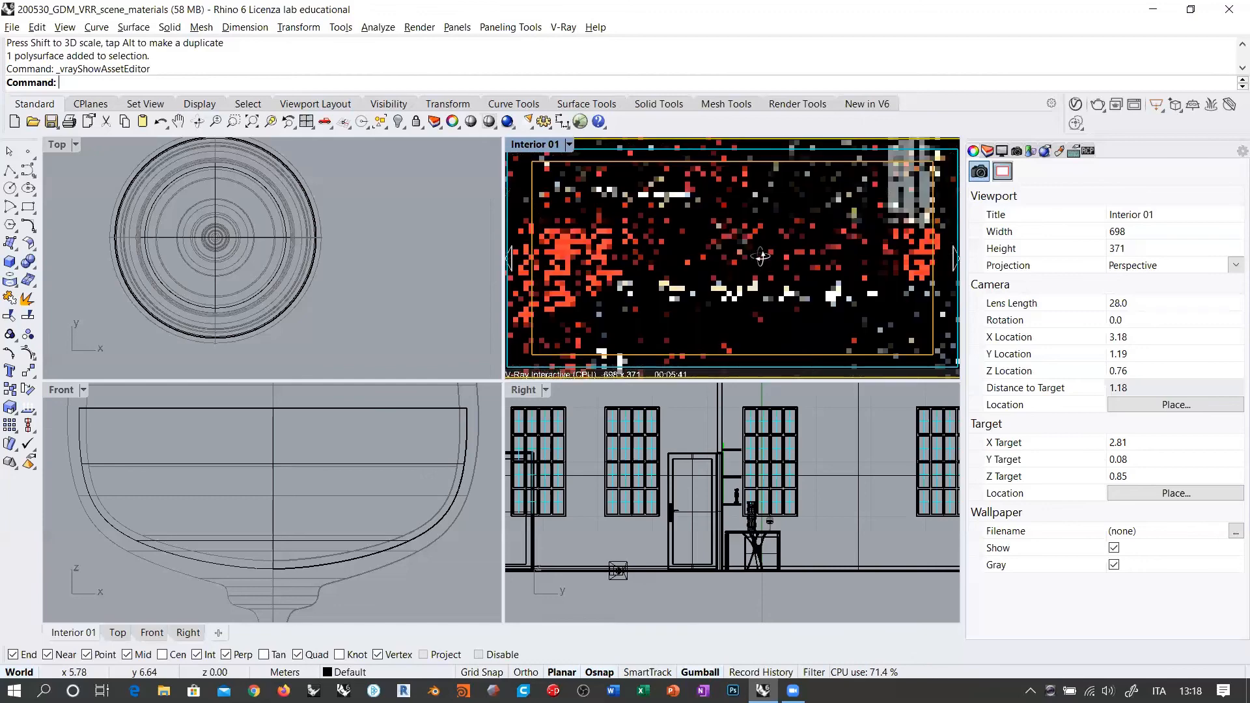
right_drag(752, 271, 807, 285)
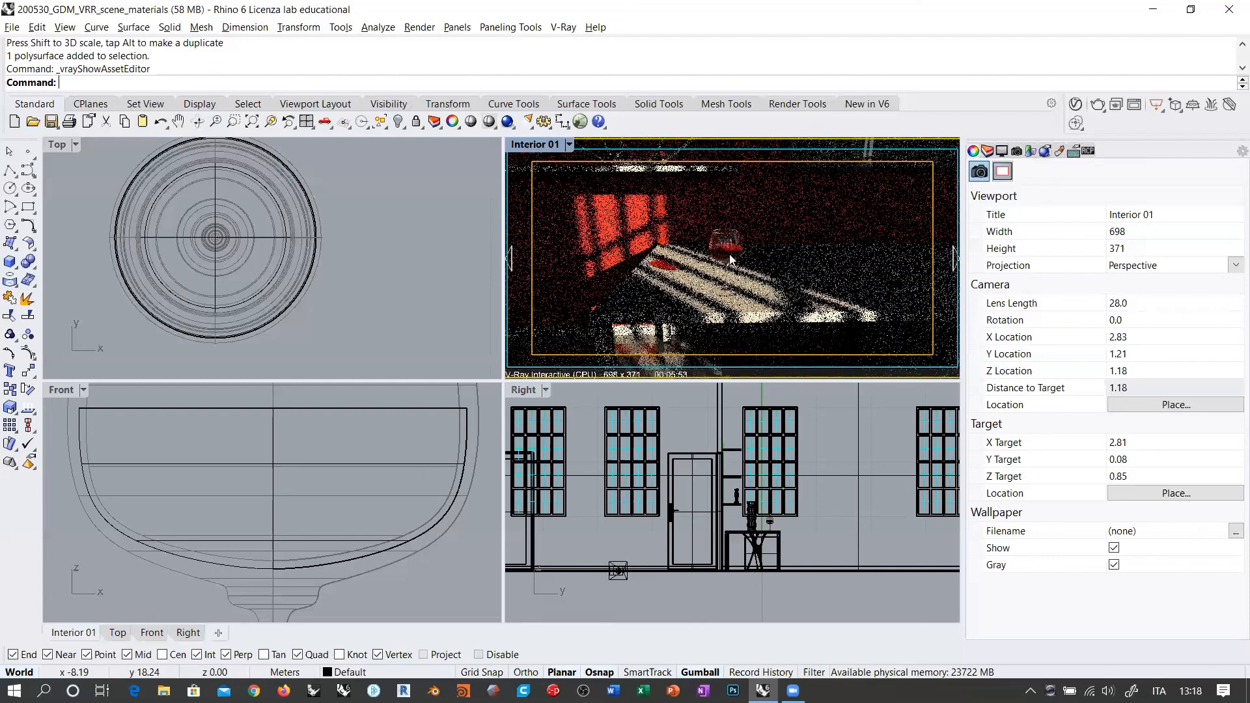
Step: Show the hidden object in the scene again and set the Interior 01 viewport's display mode to Wireframe
click(398, 122)
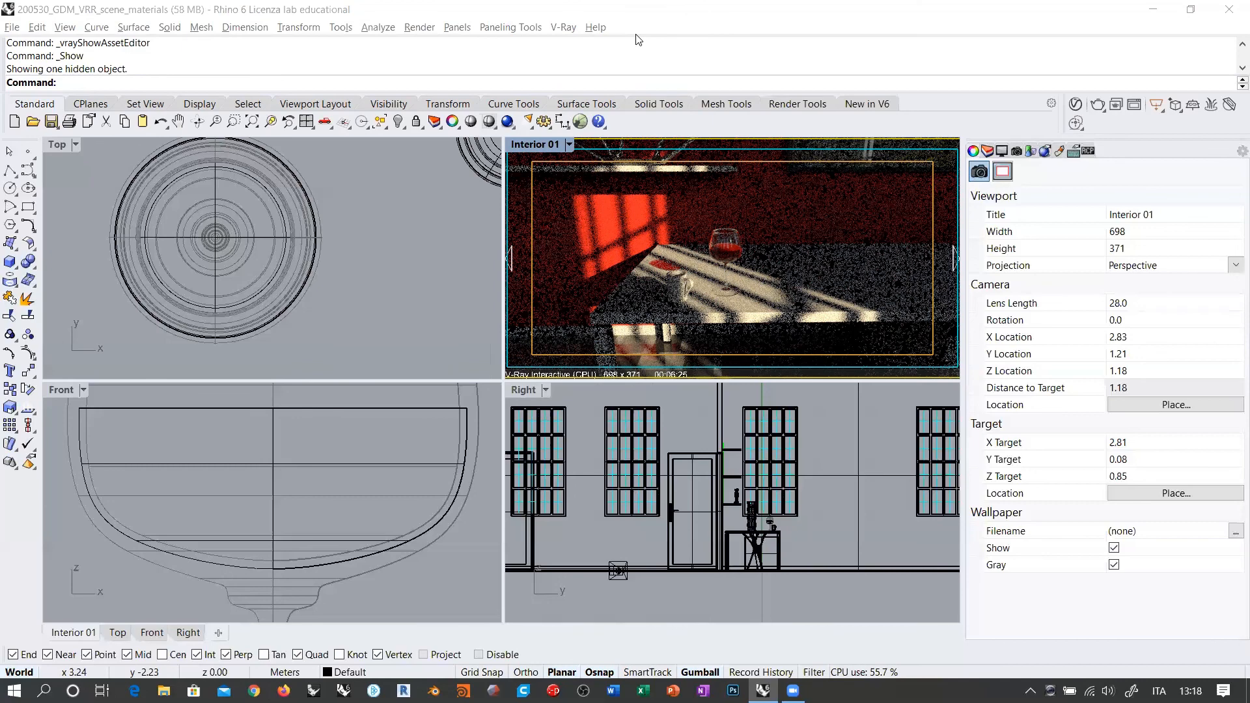
click(535, 144)
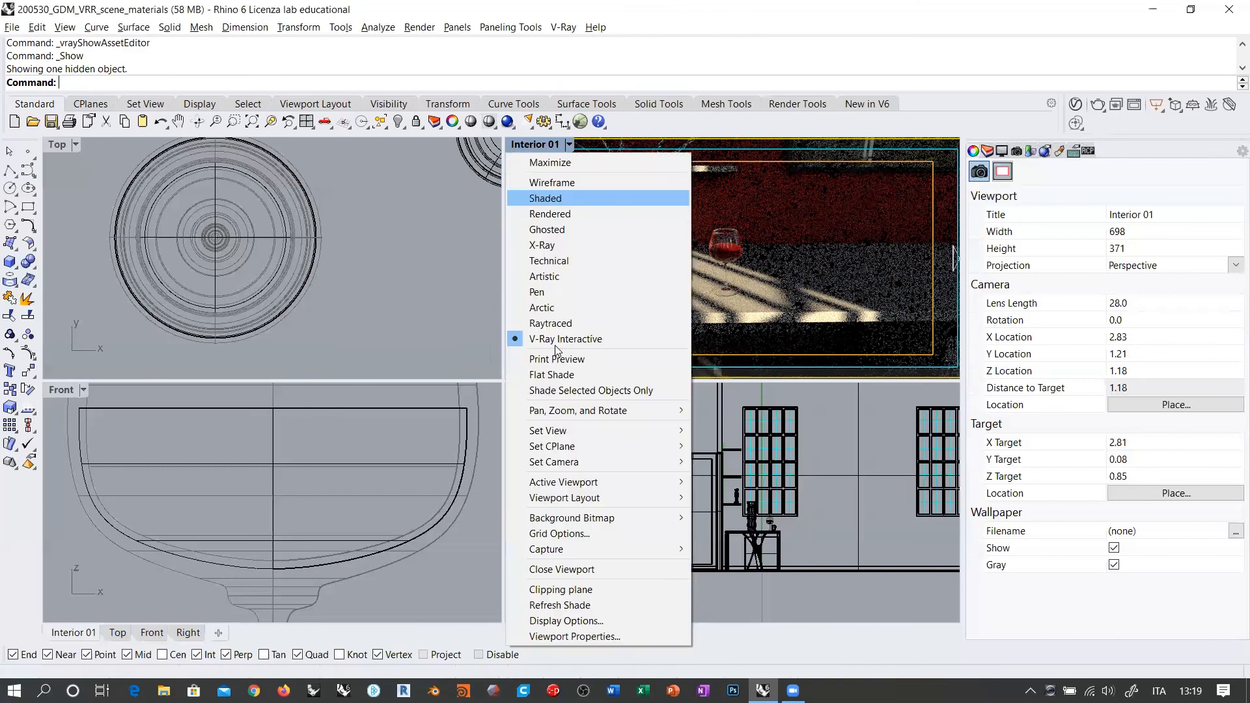
click(592, 198)
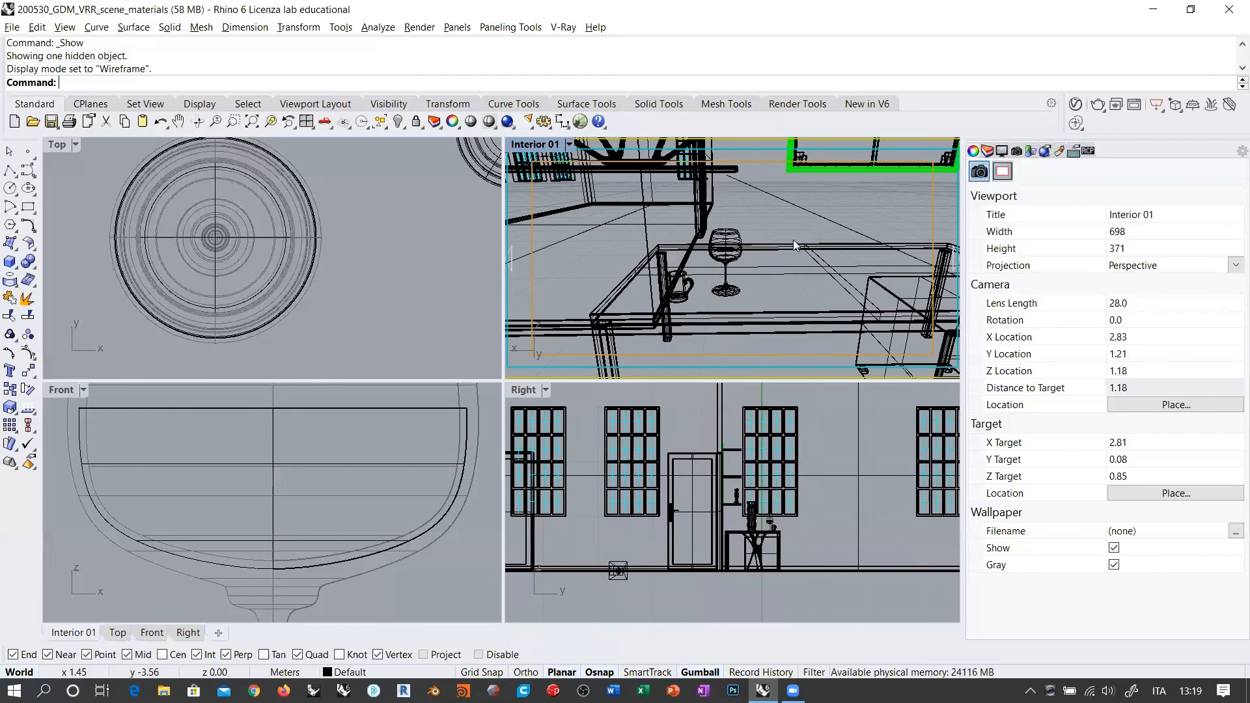
right_drag(792, 239, 815, 226)
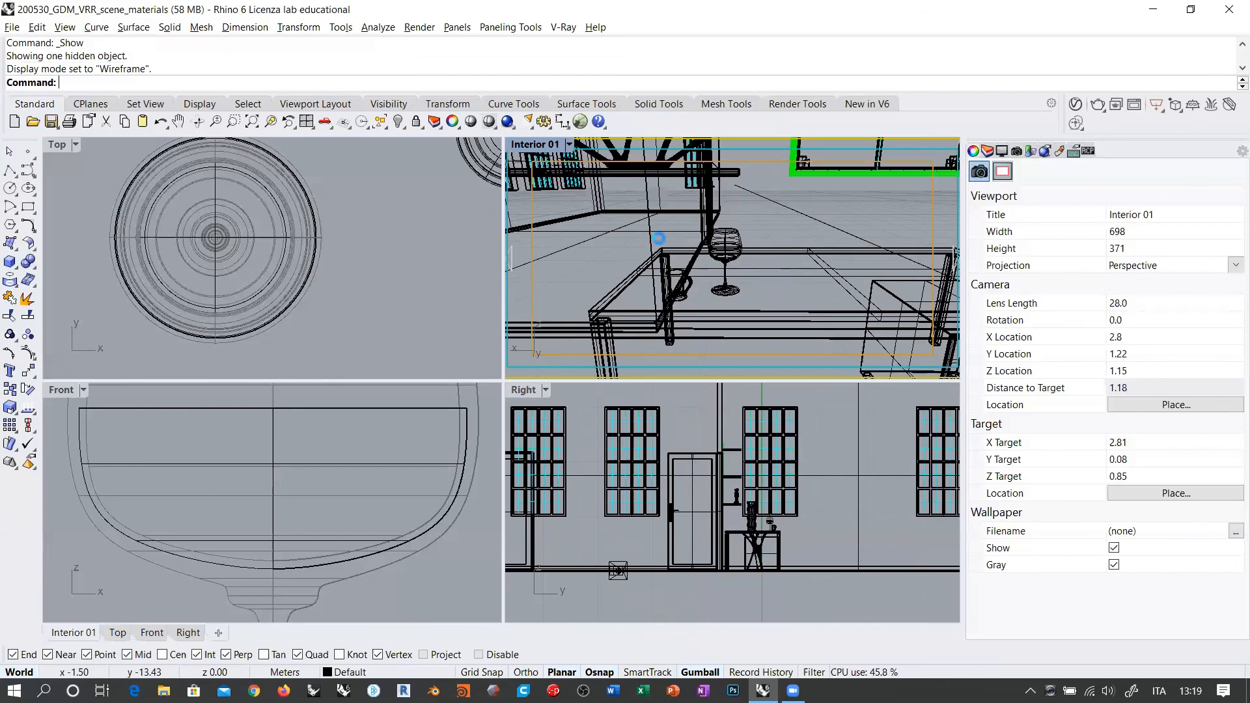
Step: Save the scene file and start a V-Ray render of Interior 01 in Production mode
key(ctrl+s)
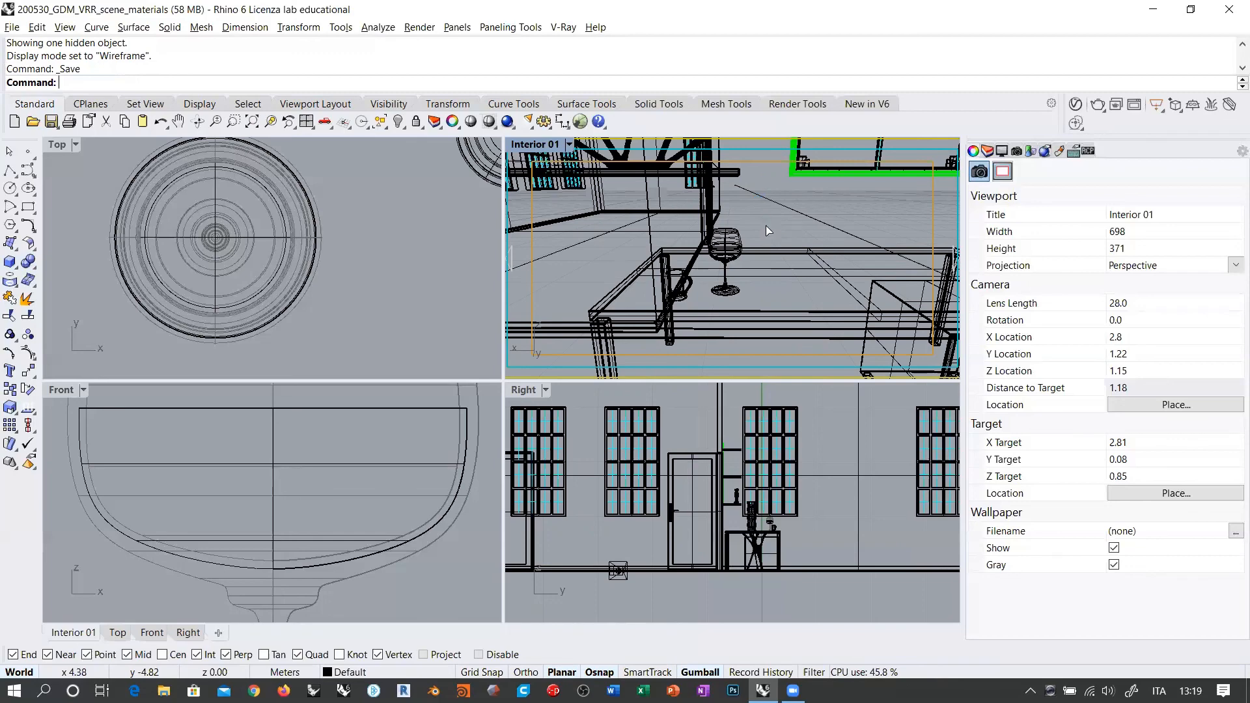
click(1099, 105)
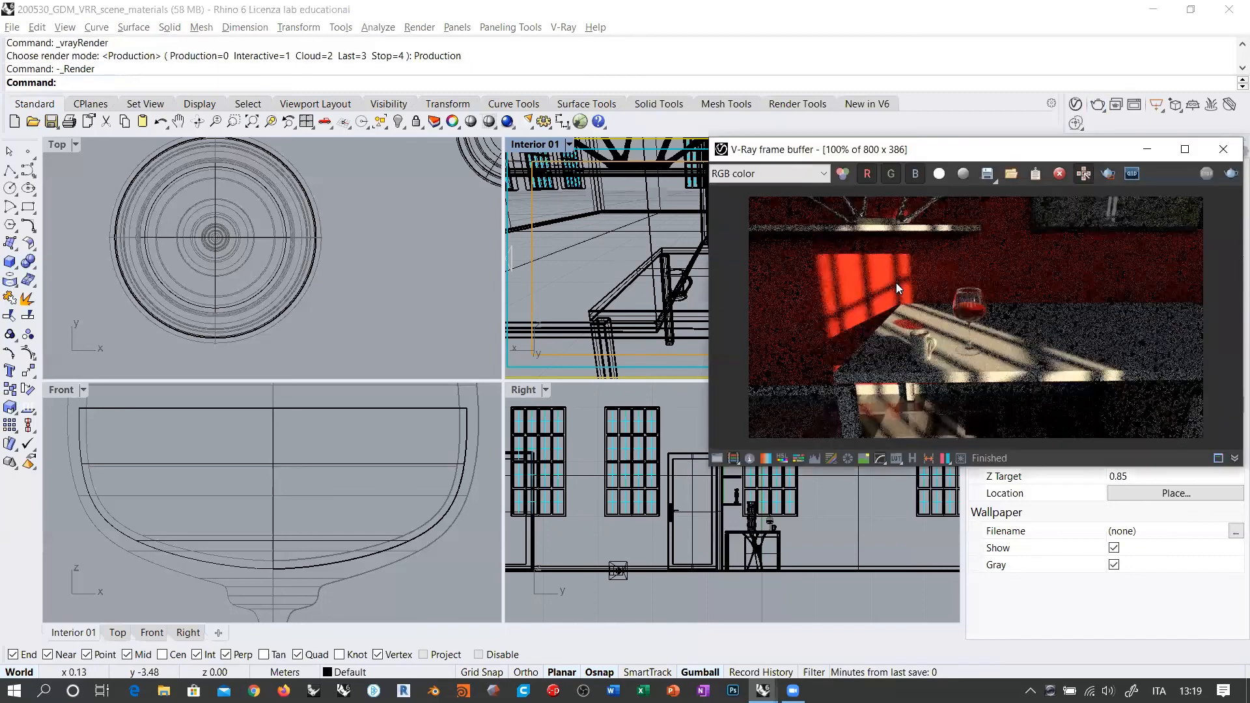